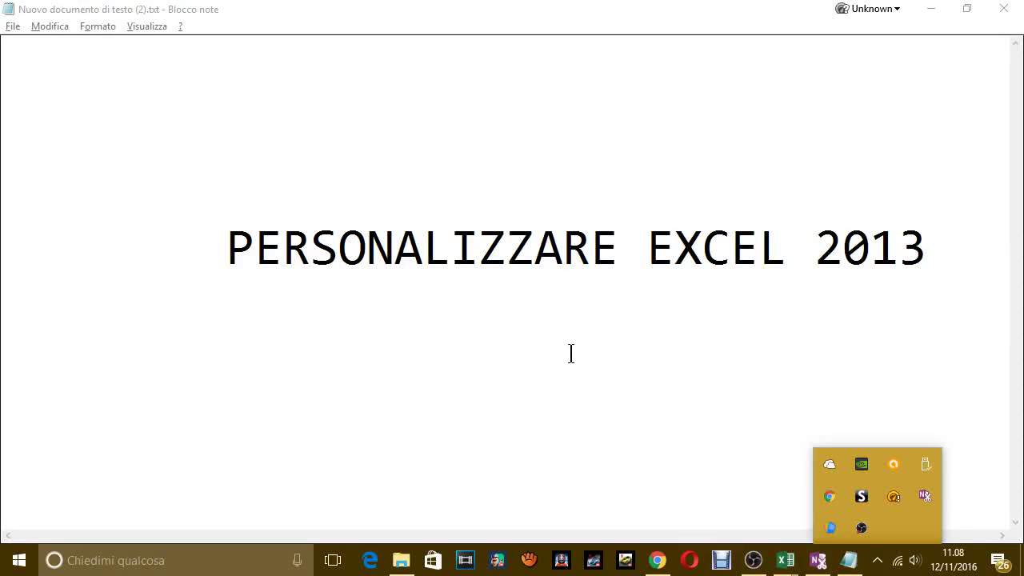
# Select the Notepad title line 'PERSONALIZZARE EXCEL 2013'
pyautogui.click(571, 354)
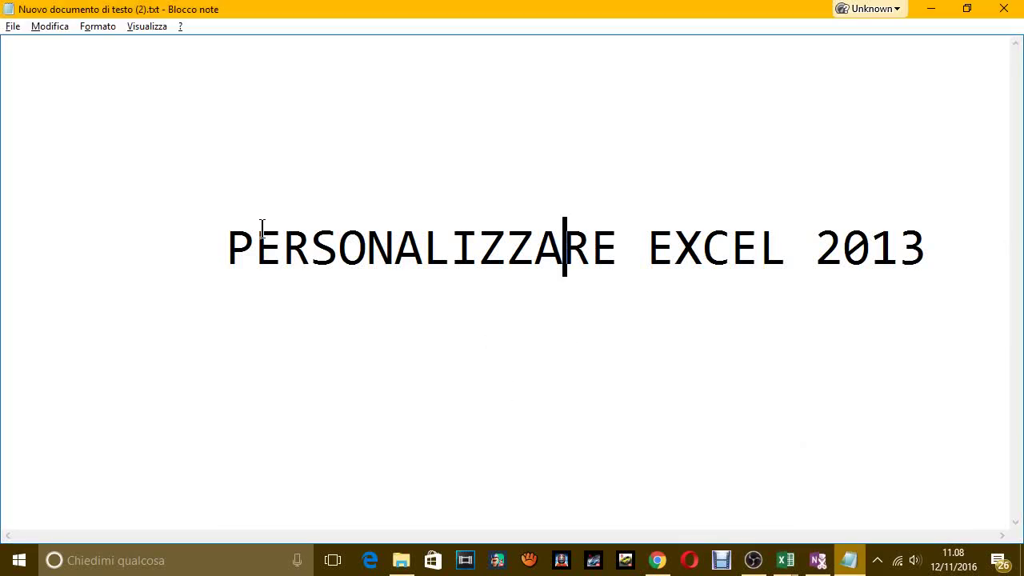
pyautogui.moveTo(226, 239)
pyautogui.mouseDown()
pyautogui.moveTo(682, 297)
pyautogui.moveTo(914, 269)
pyautogui.mouseUp()
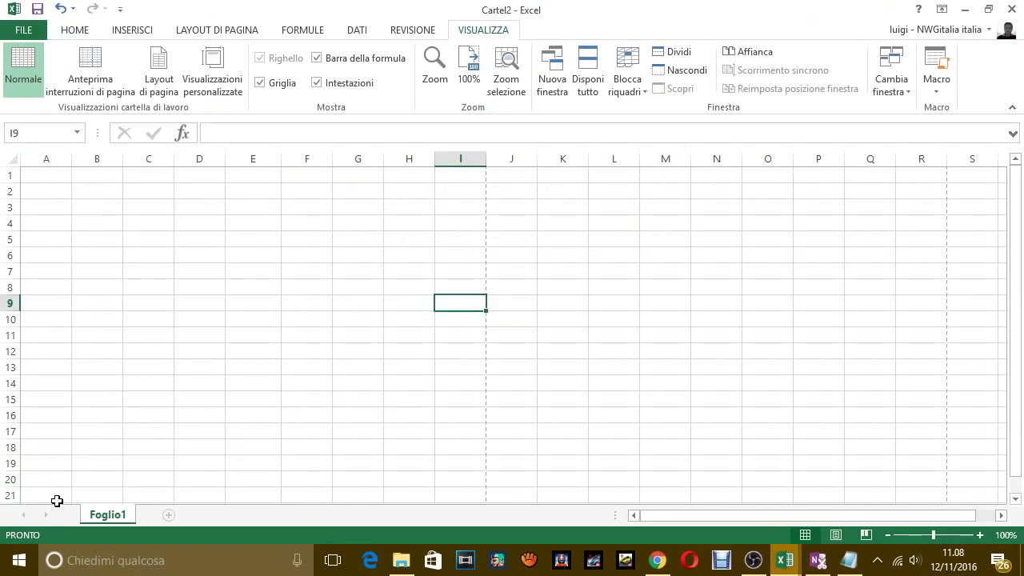
# Open Excel Options from FILE > Opzioni, close it, and return to the file information page
pyautogui.click(21, 32)
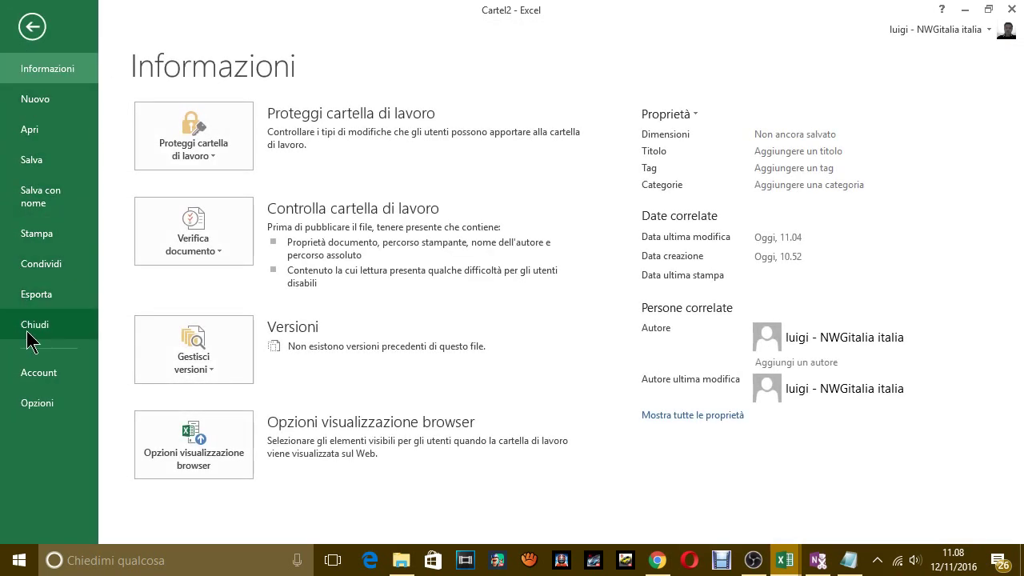
pyautogui.click(35, 403)
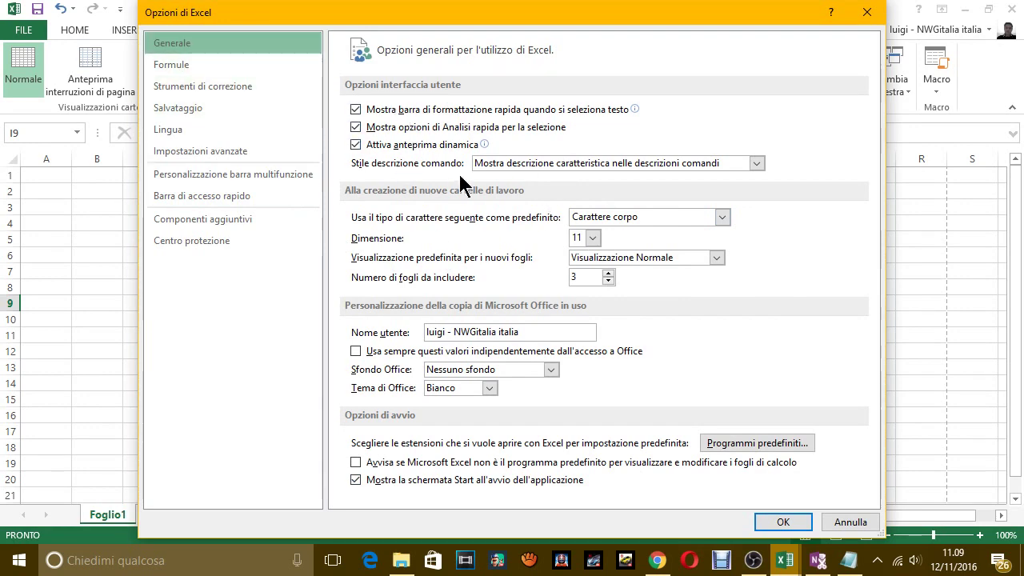
pyautogui.click(866, 12)
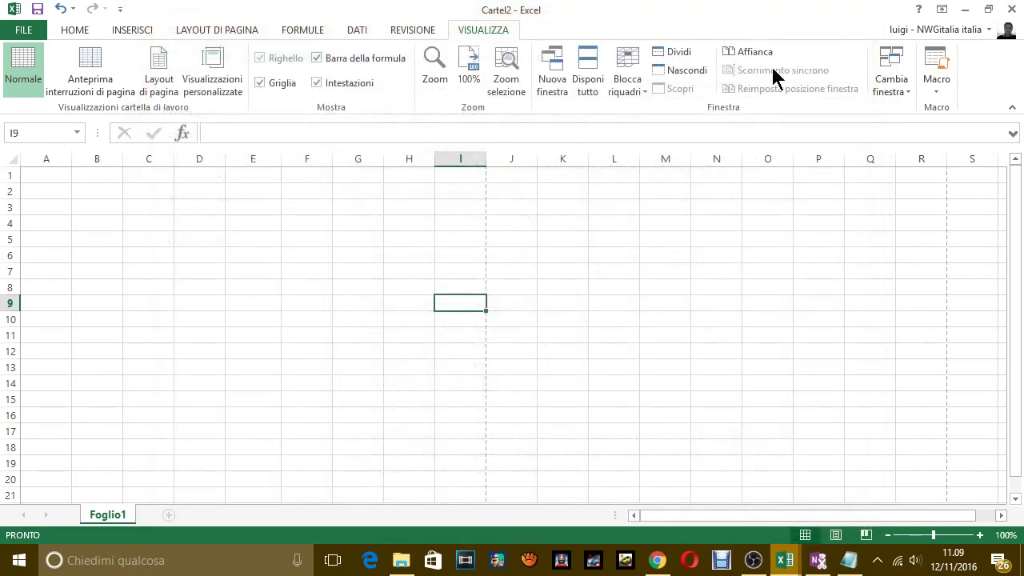
pyautogui.click(20, 33)
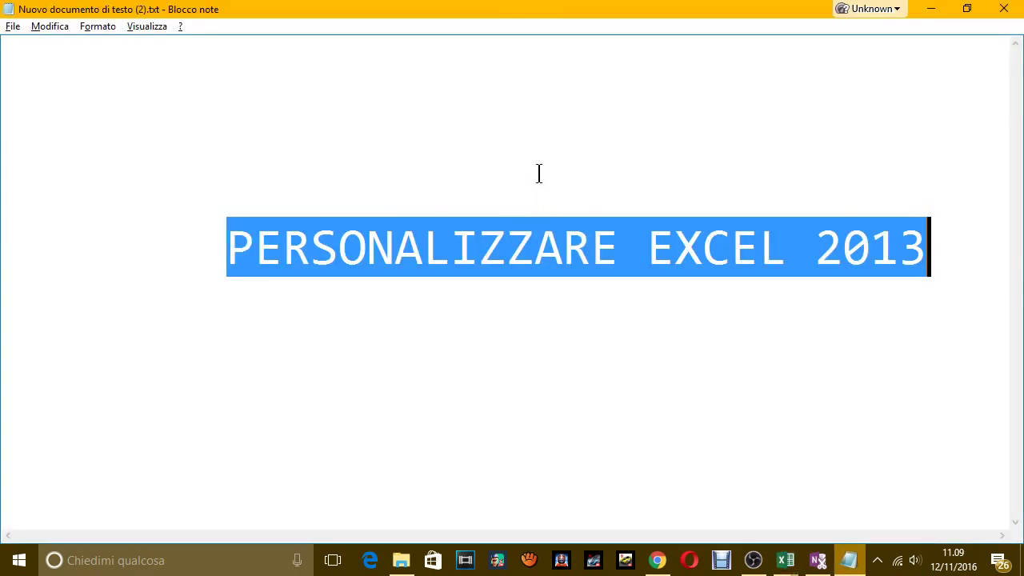
# Add the line 'COME VEDI SONO ANDATO SULLA SCHEDA OPZIONI, DOPO AVER PRIMA CLICCATO SU FILE IN ALTO'
pyautogui.click(539, 174)
pyautogui.press('Return')
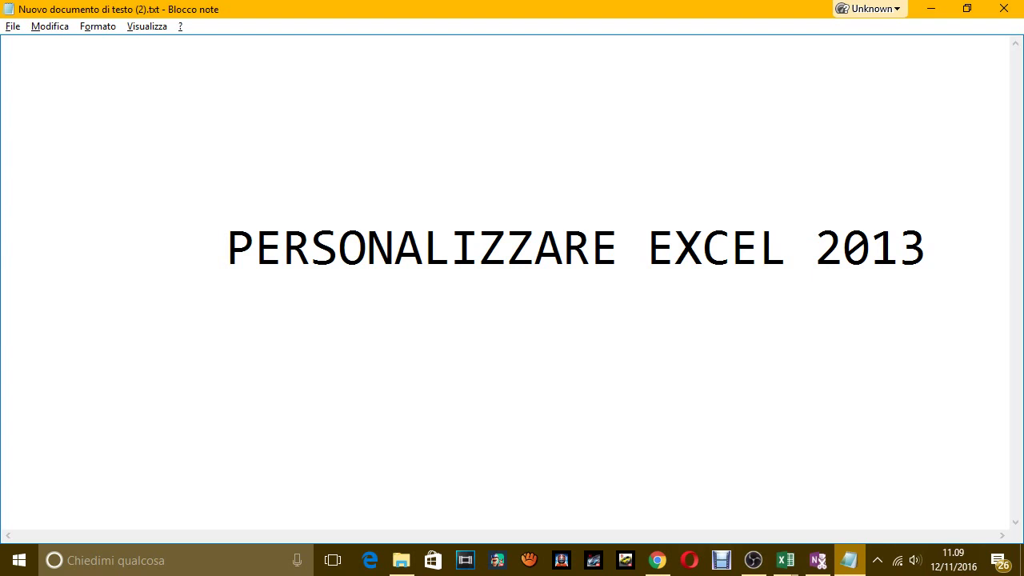
pyautogui.write('COME VE')
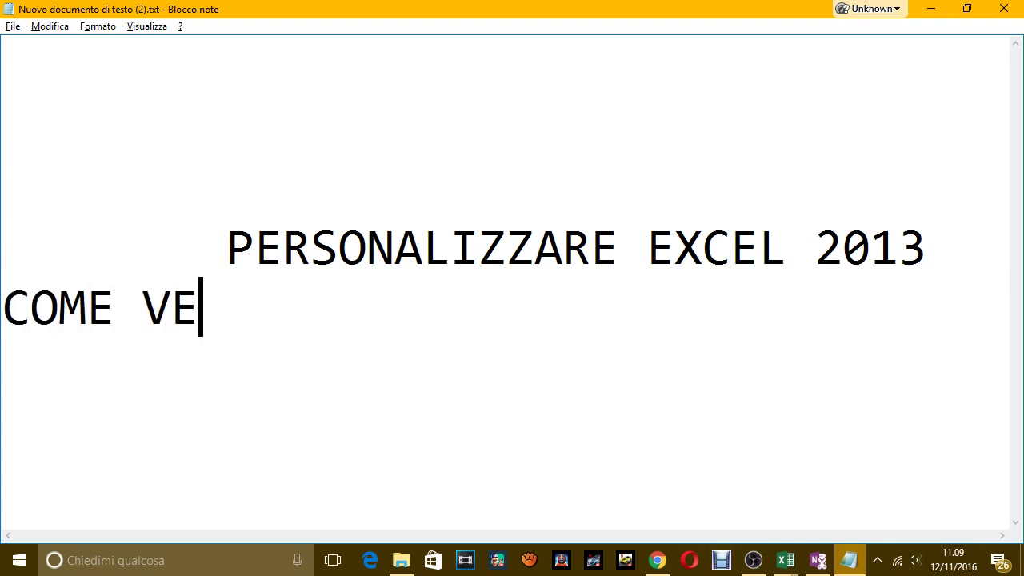
pyautogui.write('DI')
pyautogui.press('BackSpace')
pyautogui.press('BackSpace')
pyautogui.write('D')
pyautogui.press('BackSpace')
pyautogui.press('BackSpace')
pyautogui.write('D')
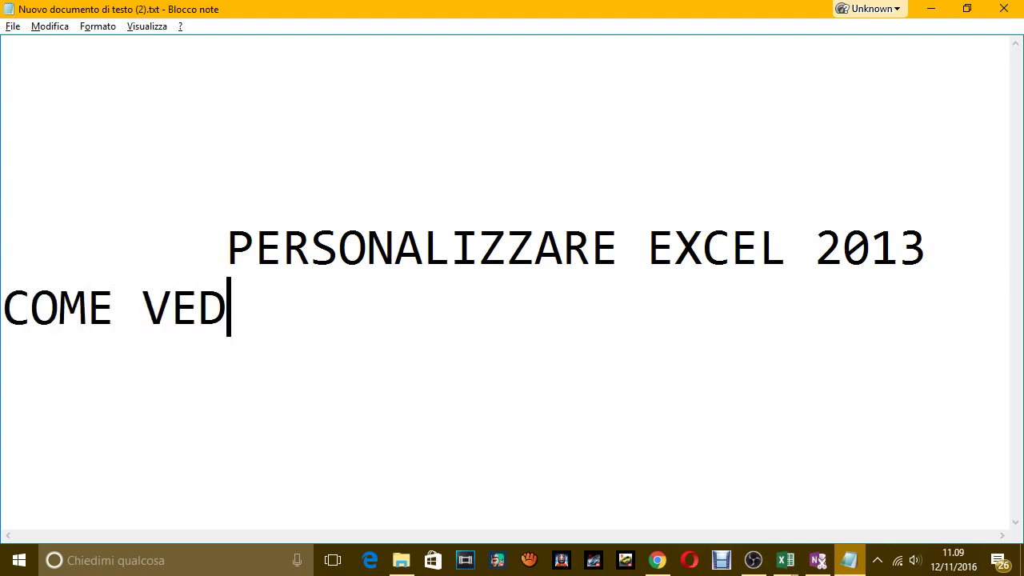
pyautogui.write('DII')
pyautogui.press('BackSpace')
pyautogui.press('BackSpace')
pyautogui.press('BackSpace')
pyautogui.write('I SONO ANDAT')
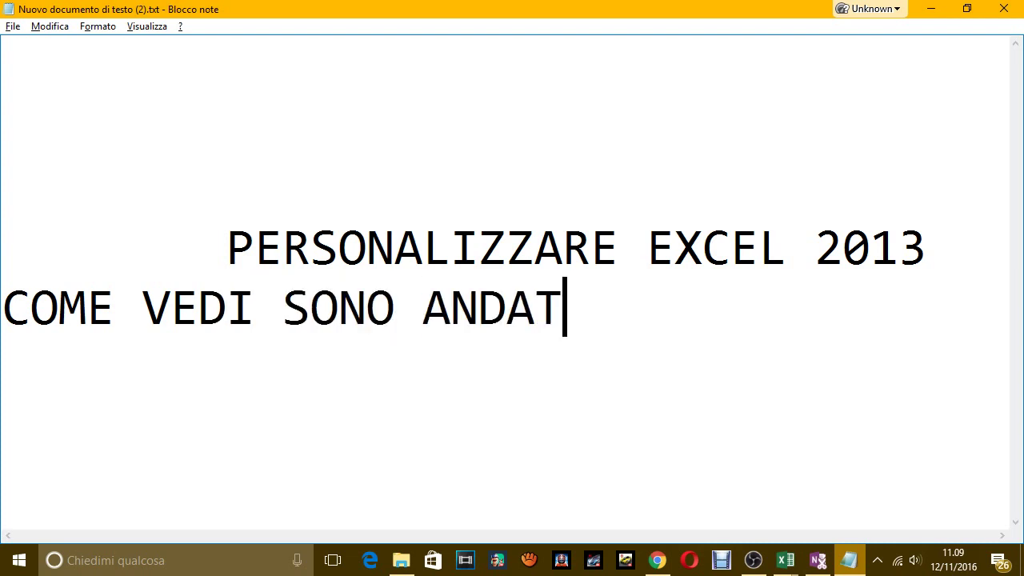
pyautogui.write('O SULLA ')
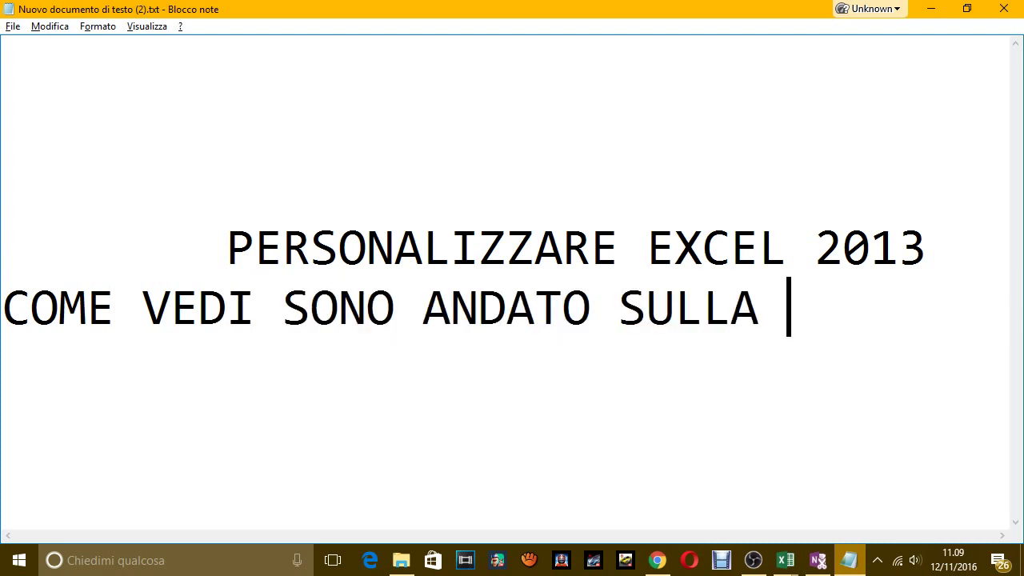
pyautogui.write('SCHEDA O')
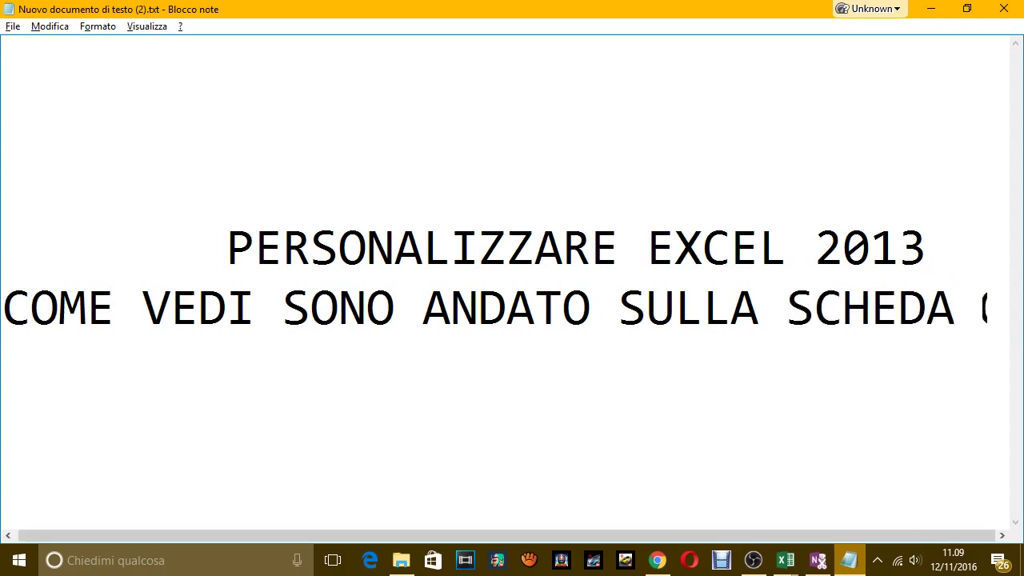
pyautogui.write('PZIONI ')
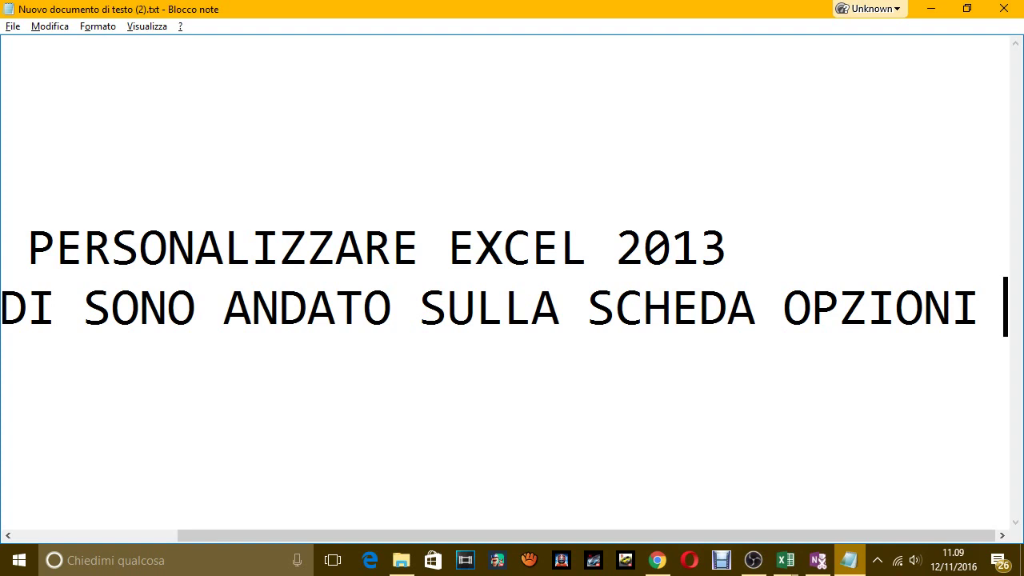
pyautogui.write(', DOPO ')
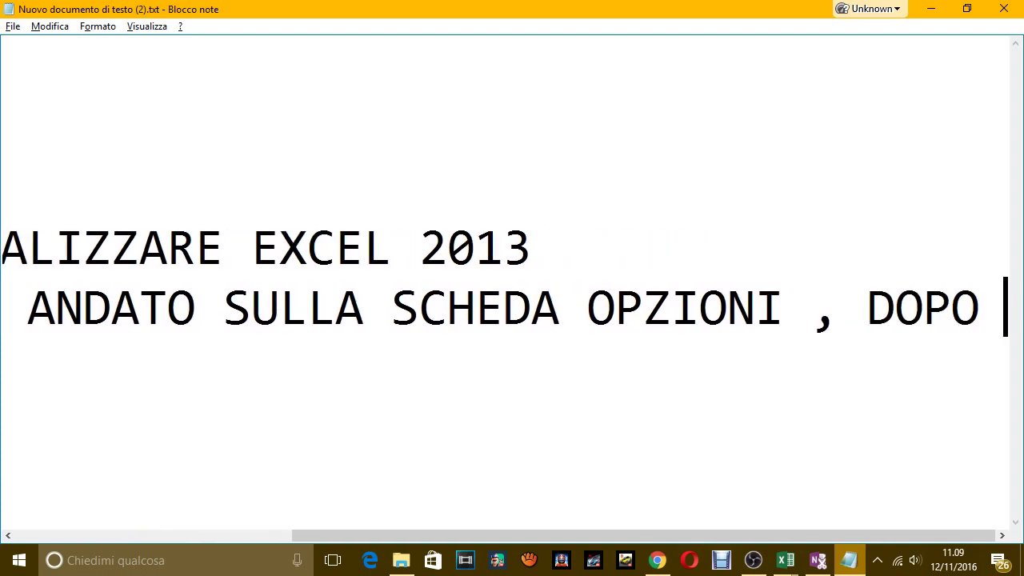
pyautogui.write('AVER PRIMA ')
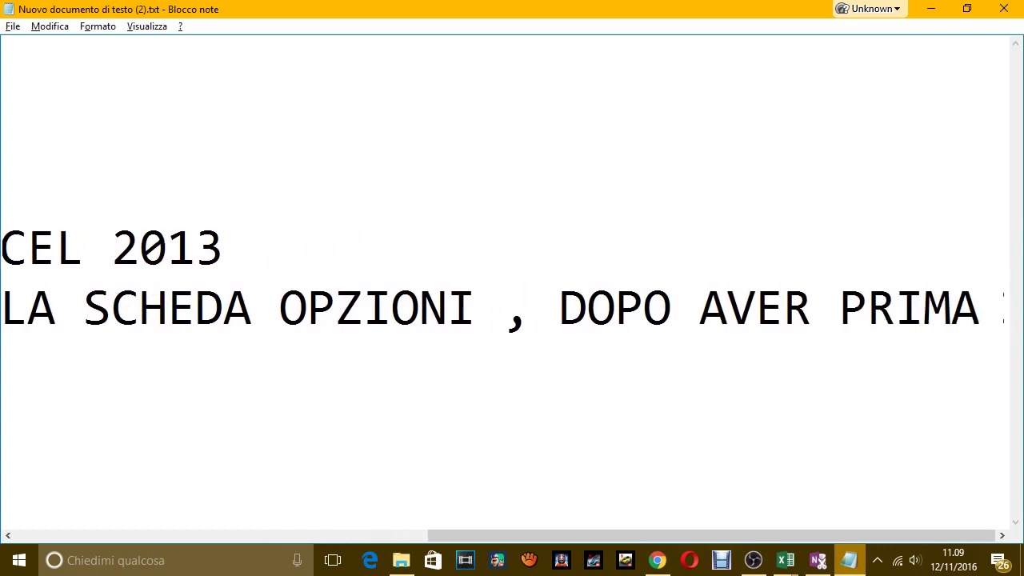
pyautogui.write('CLICCATO SU FIL')
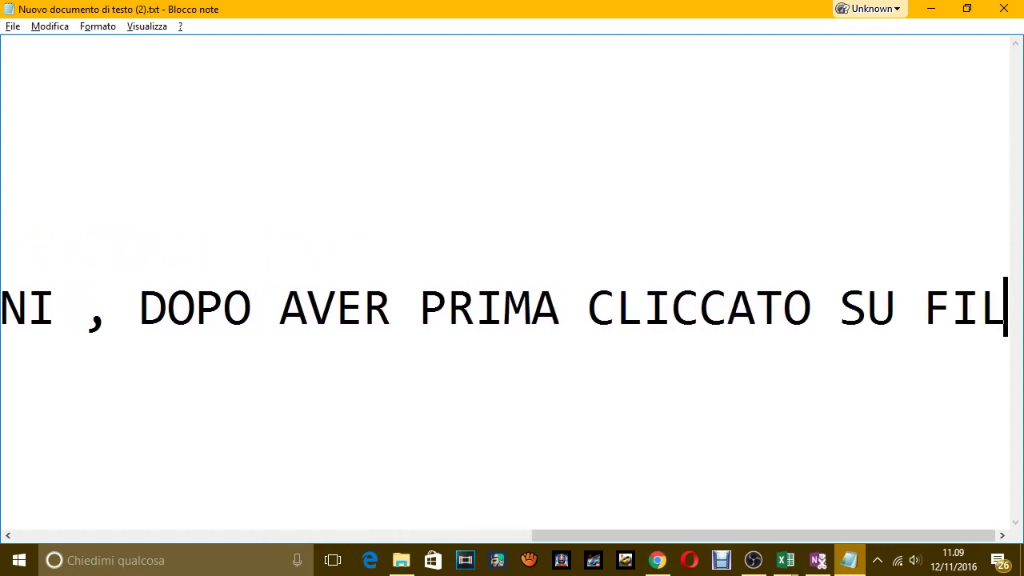
pyautogui.write('E IN ALTO')
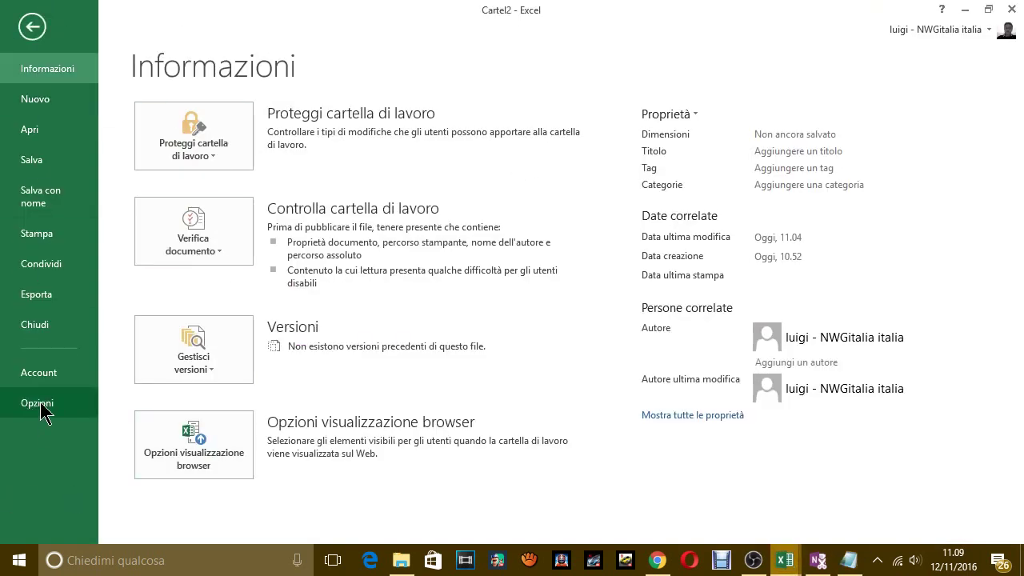
# Return to the worksheet, then reopen Excel Options through FILE > Opzioni
pyautogui.click(32, 27)
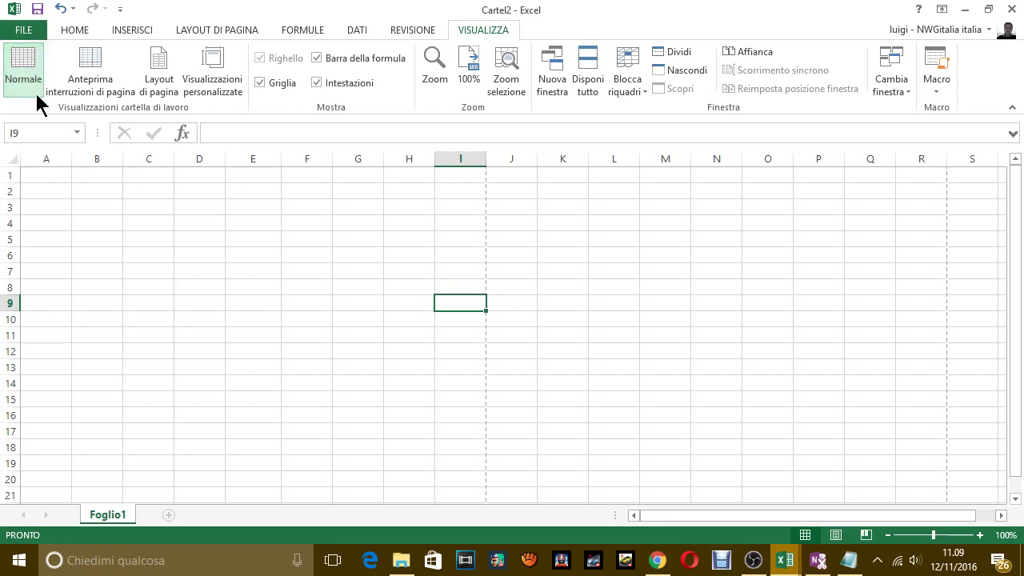
pyautogui.click(23, 31)
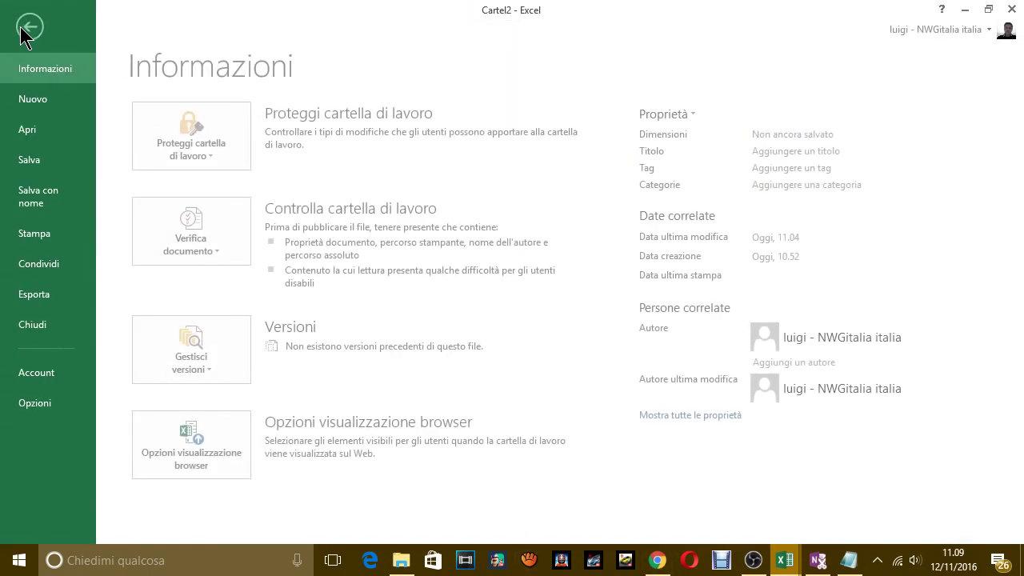
pyautogui.click(56, 402)
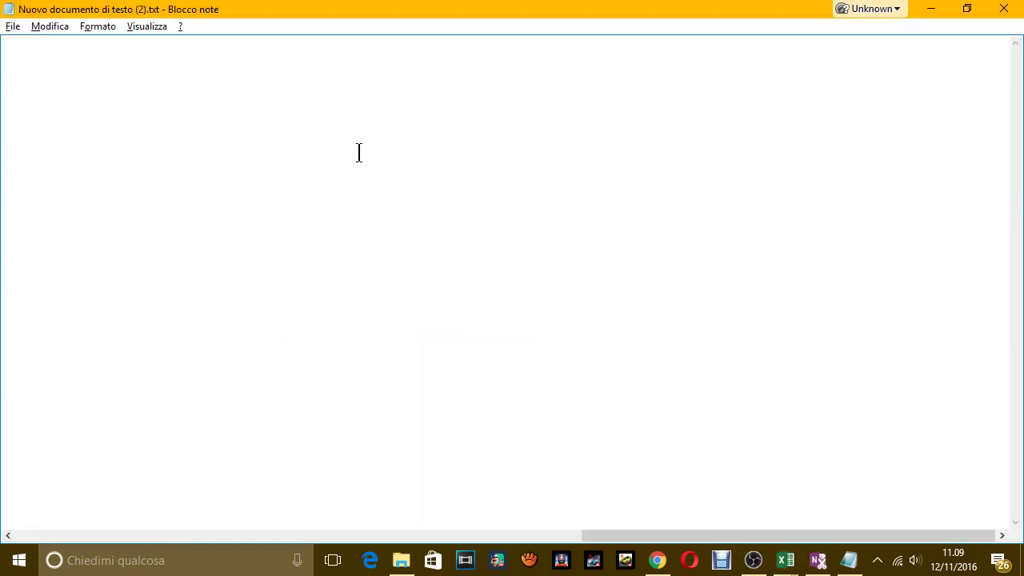
# Continue the note with 'E SI APRE UNA MASCHERA DI DIALOGO DOVE SI PUO PERSONALIZZARE EXCEL'
pyautogui.write('AVER PRIMA CLICCATO SU FILE IN ALTO')
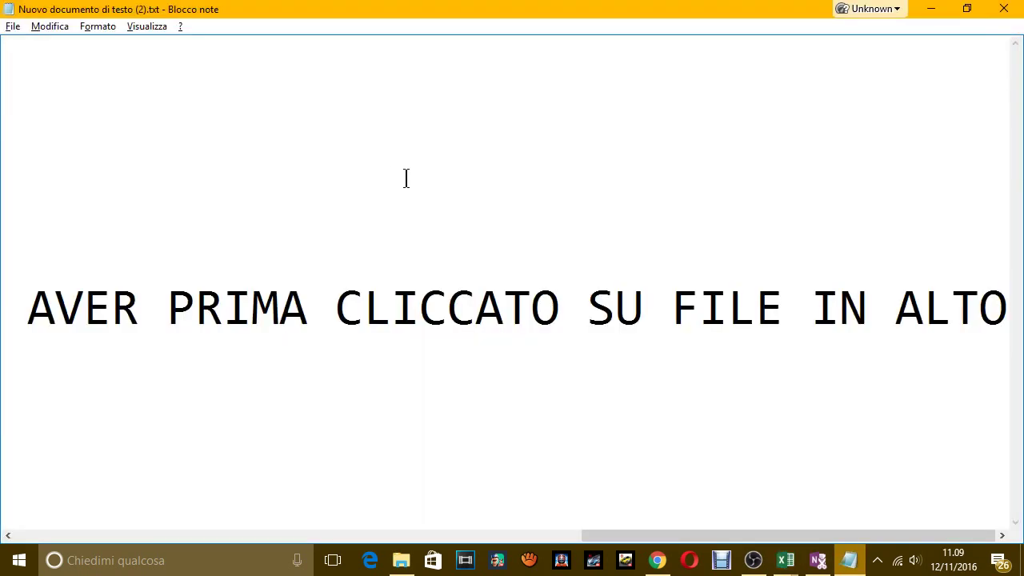
pyautogui.write(', E SI APRE')
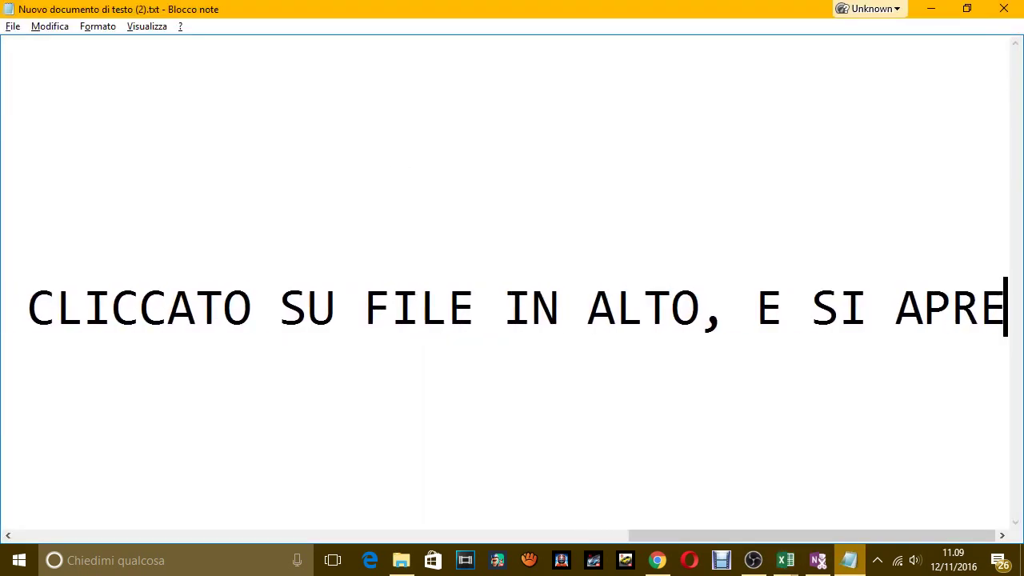
pyautogui.write(' UNA SCHEDA')
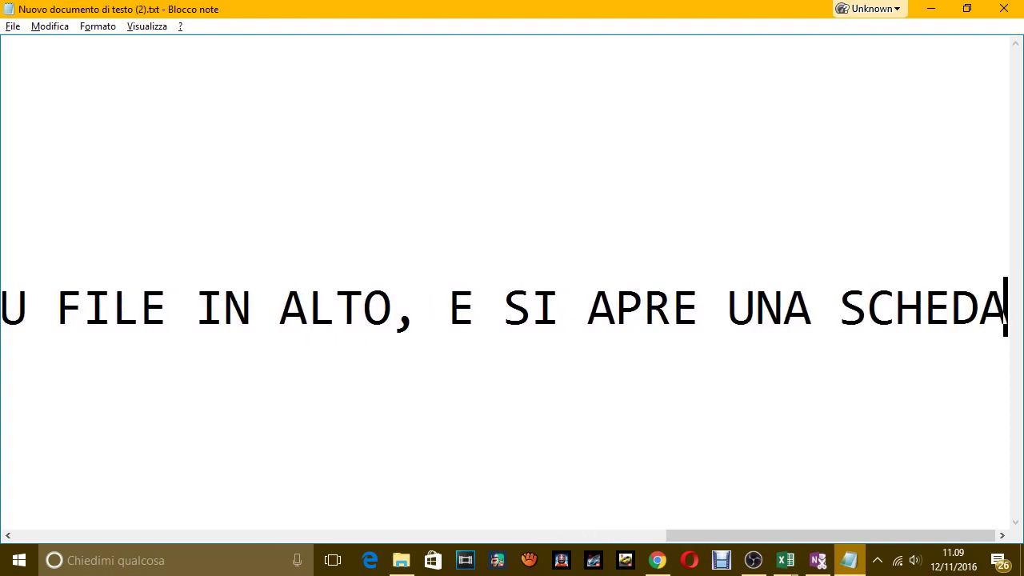
pyautogui.press('BackSpace')
pyautogui.press('BackSpace')
pyautogui.press('BackSpace')
pyautogui.press('BackSpace')
pyautogui.press('BackSpace')
pyautogui.press('BackSpace')
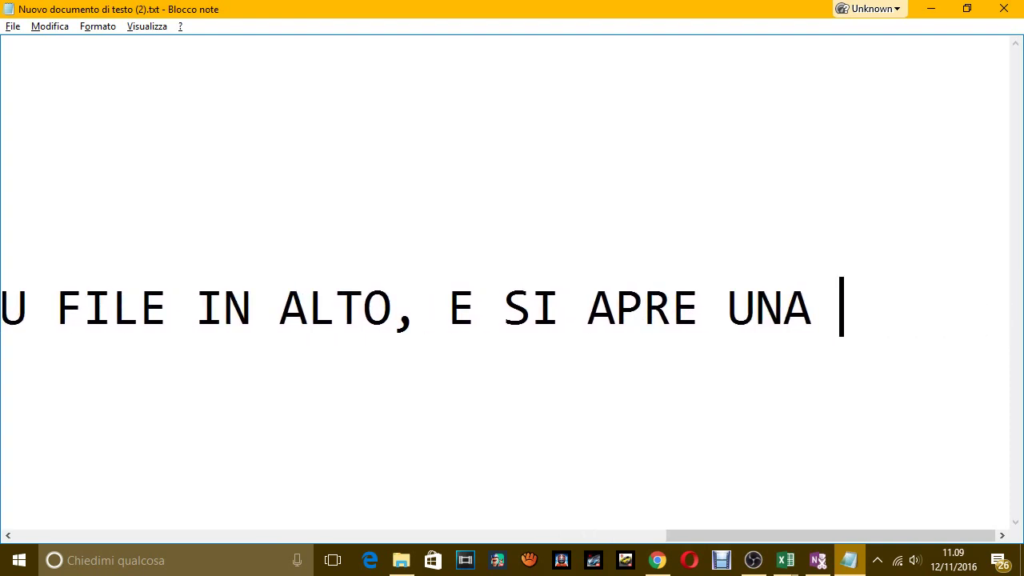
pyautogui.write('MASCHERA')
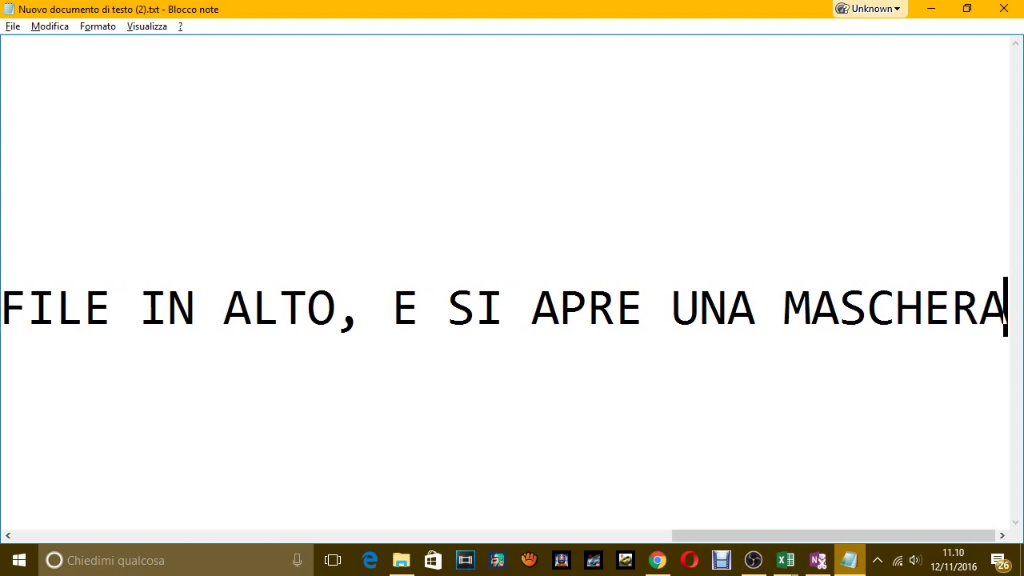
pyautogui.write(' DI DI')
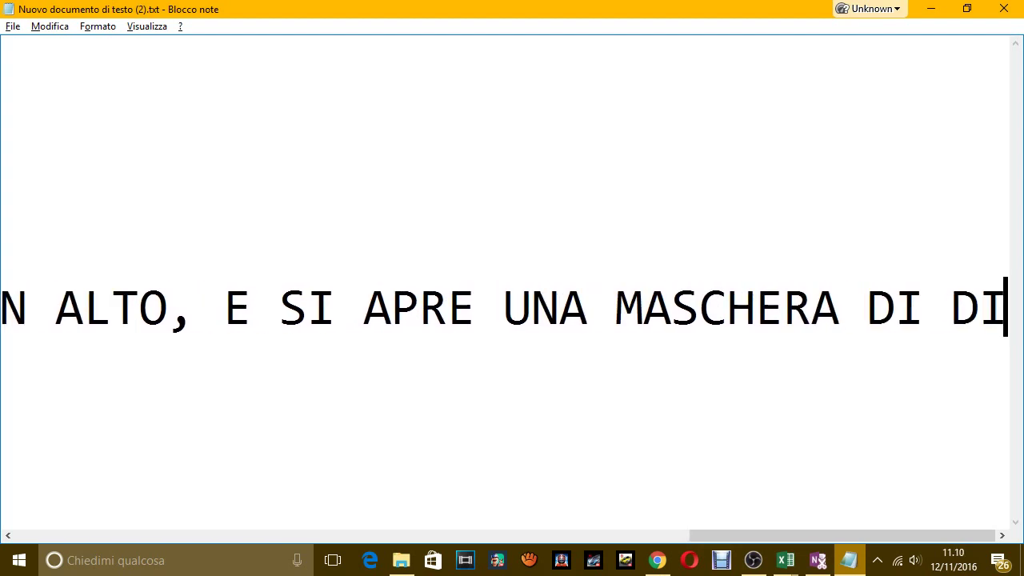
pyautogui.write('ALOGO')
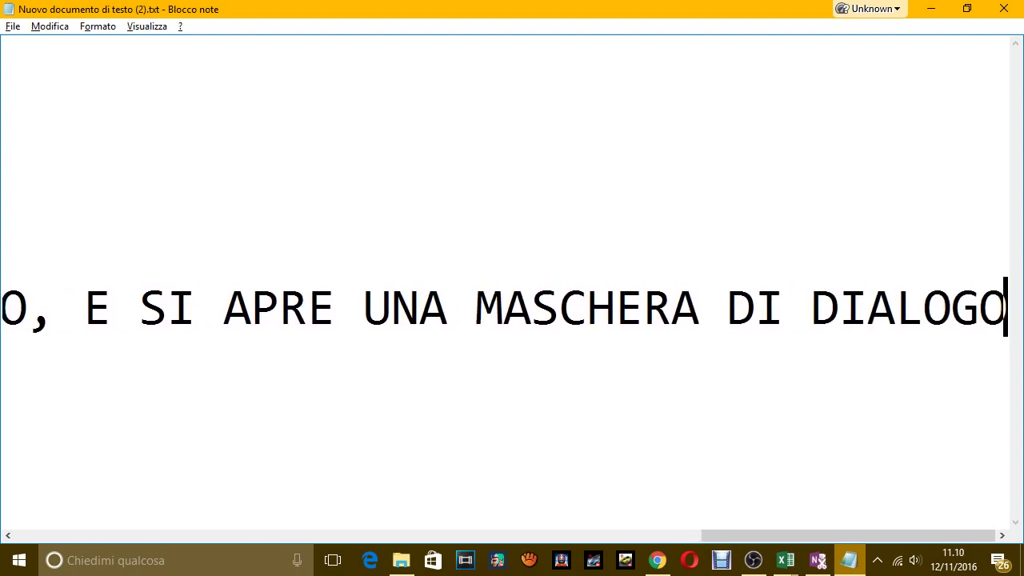
pyautogui.write(' DOVE ')
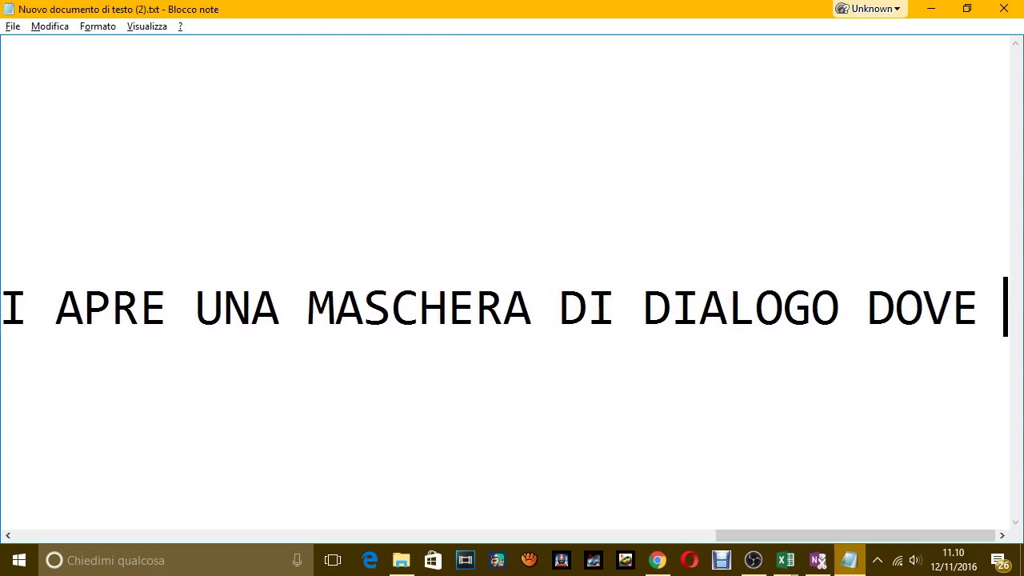
pyautogui.write('SI PUO')
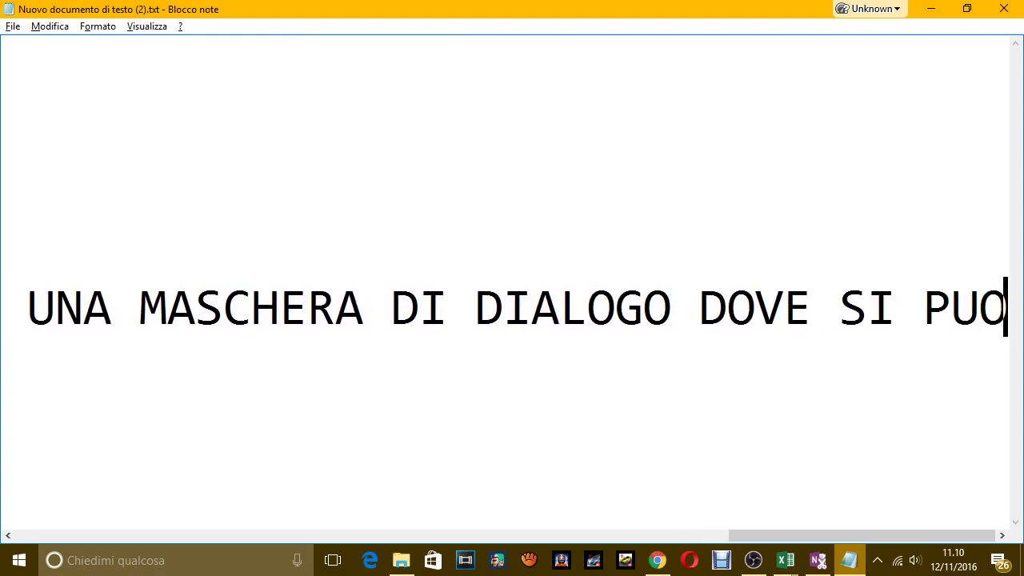
pyautogui.write(' PERSONALIZ')
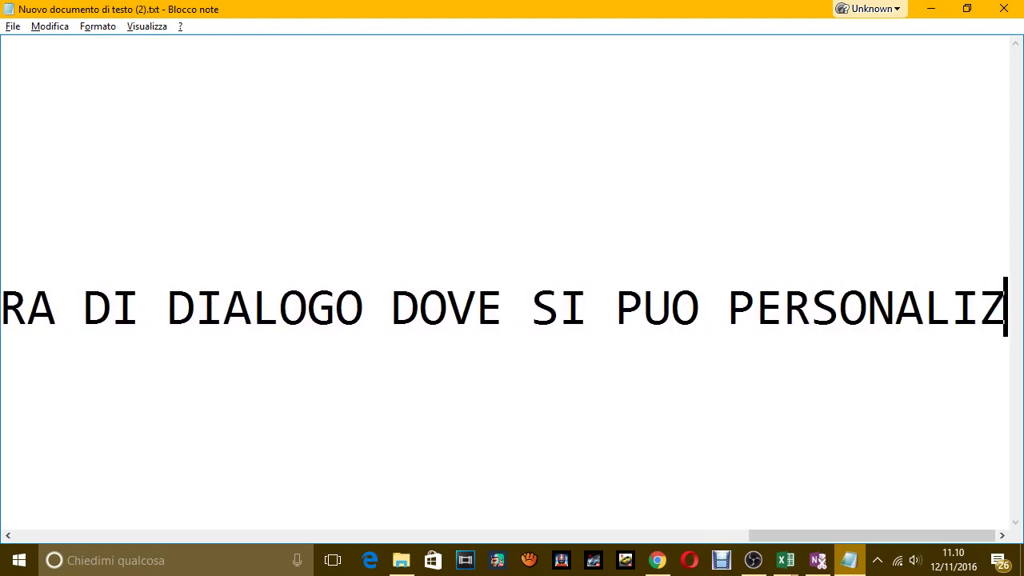
pyautogui.write('ZARE EXC')
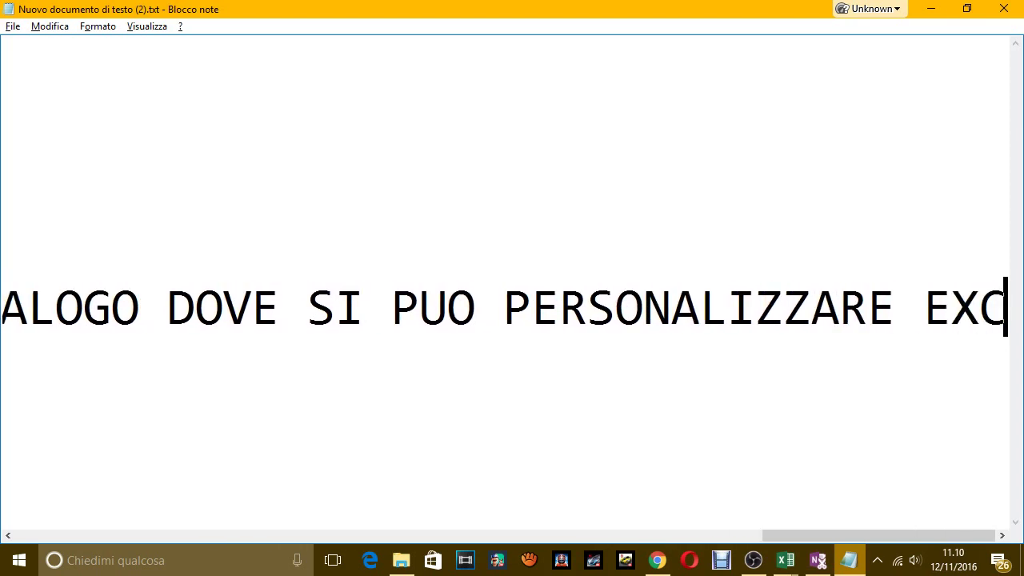
pyautogui.write('EL')
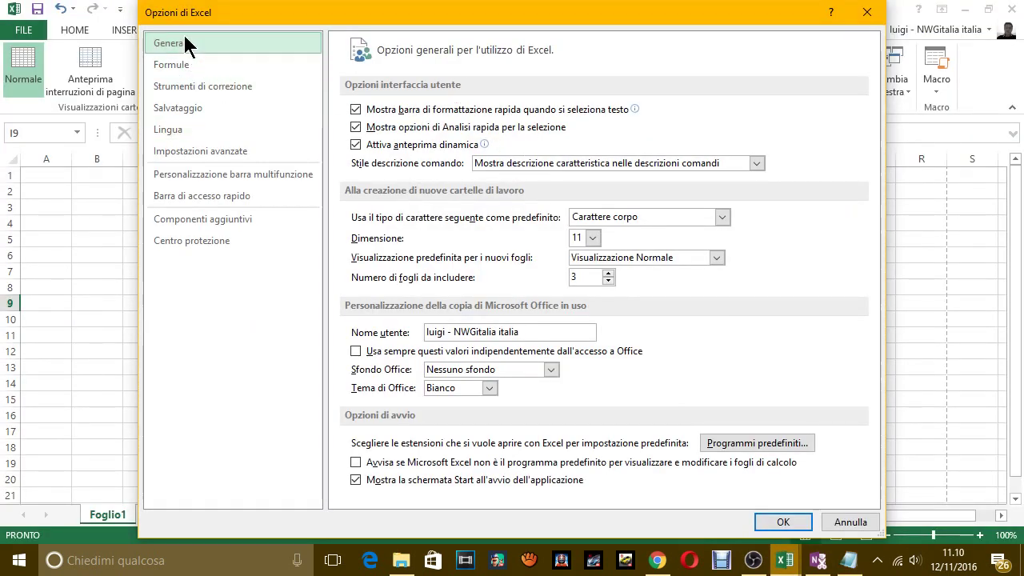
# Browse the Formule, Strumenti di correzione, Salvataggio, Lingua, Avanzate and later option categories, ending on Generale
pyautogui.click(183, 63)
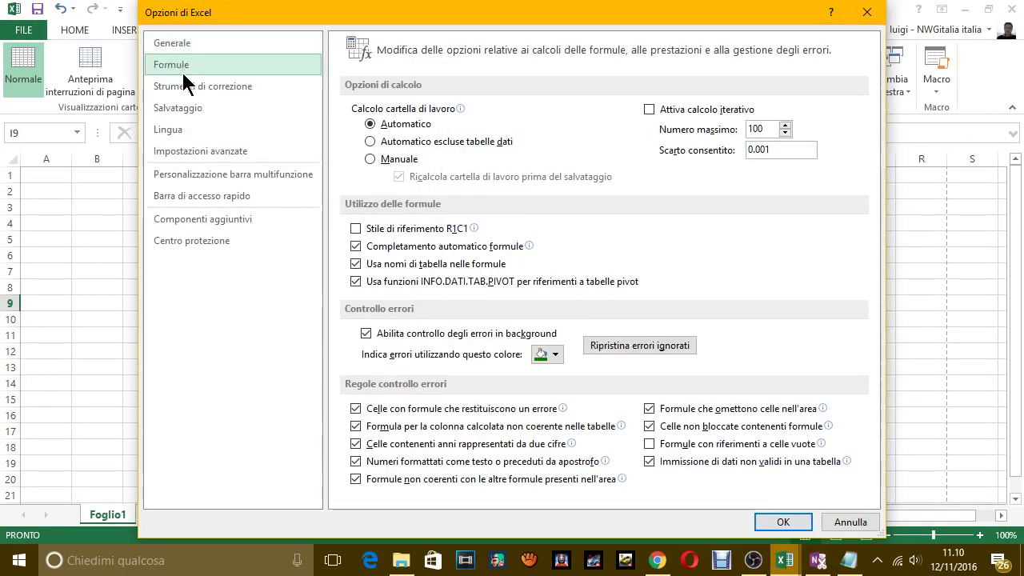
pyautogui.click(186, 84)
pyautogui.click(191, 109)
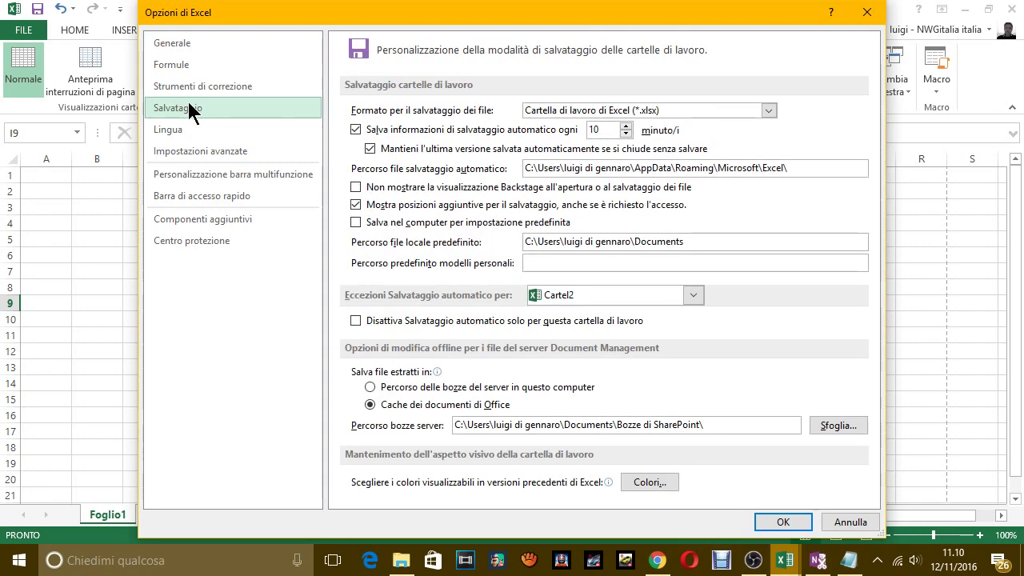
pyautogui.click(190, 129)
pyautogui.click(191, 151)
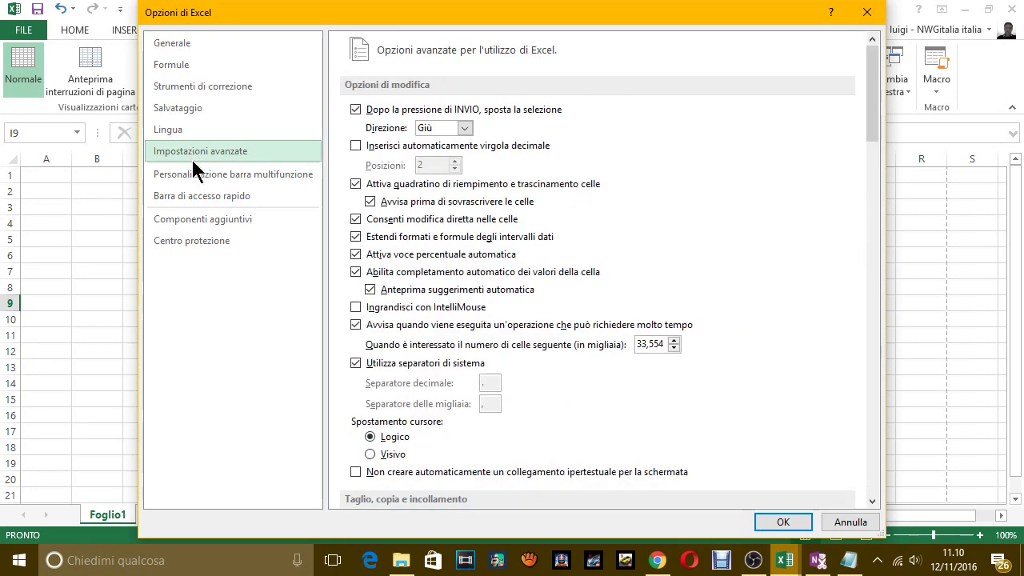
pyautogui.click(196, 174)
pyautogui.click(199, 196)
pyautogui.click(200, 219)
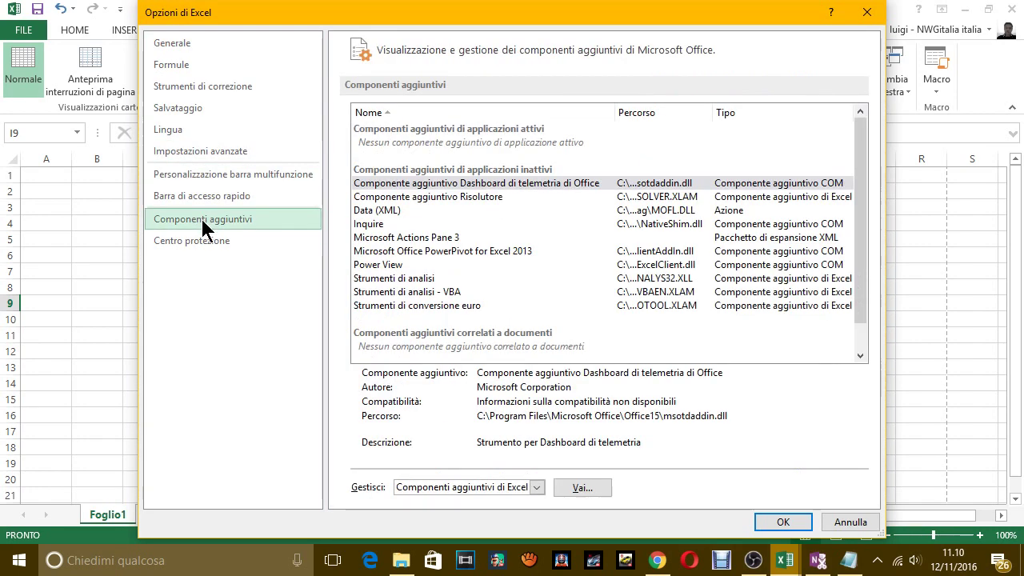
pyautogui.click(200, 240)
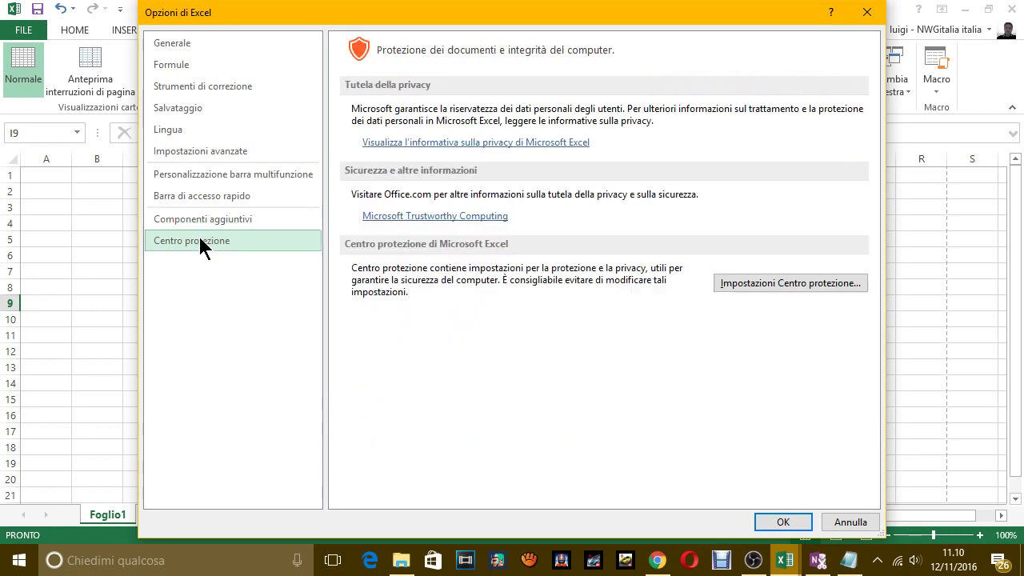
pyautogui.click(179, 44)
# Append notes on customisable menus and submenus, giving the example of customising the Generale tab
pyautogui.hotkey('alt', 'Tab')
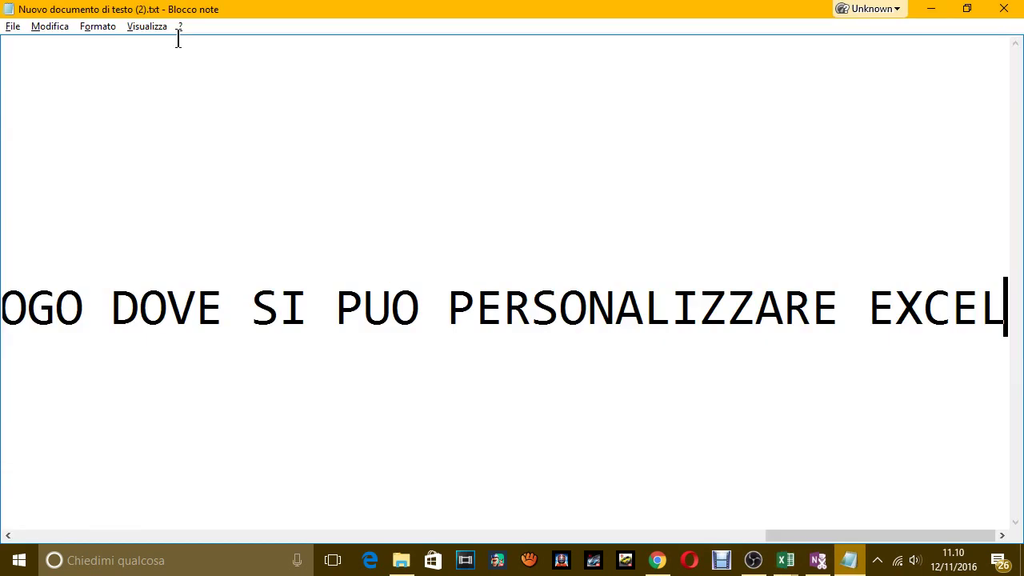
pyautogui.write('. C')
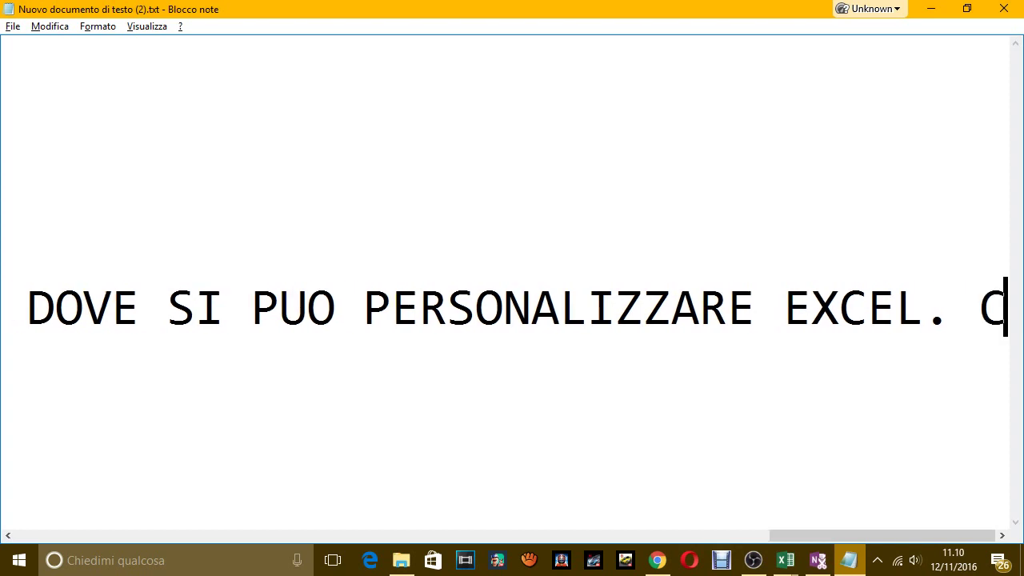
pyautogui.write('OME VE')
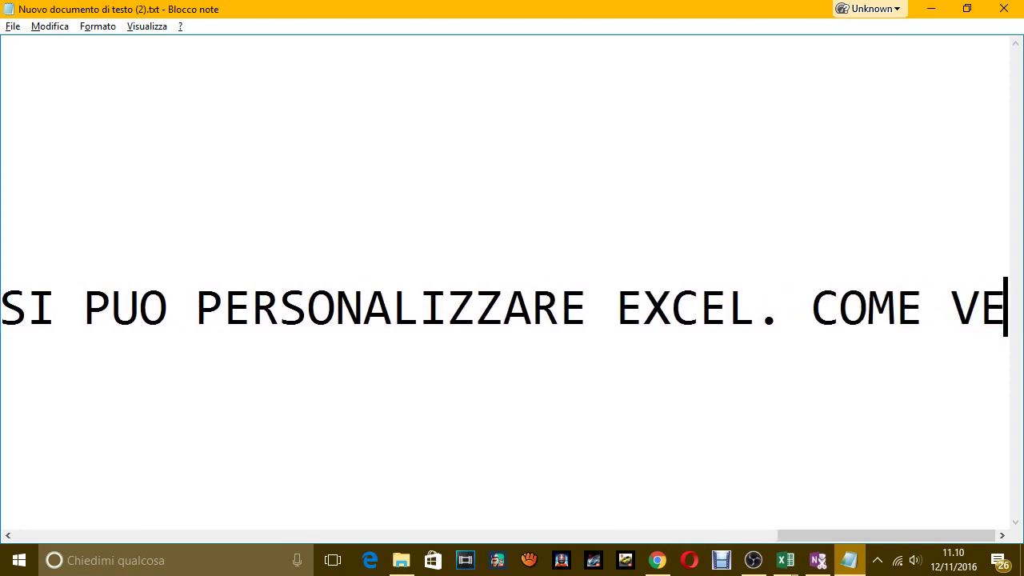
pyautogui.write('DI CISONO')
pyautogui.press('BackSpace')
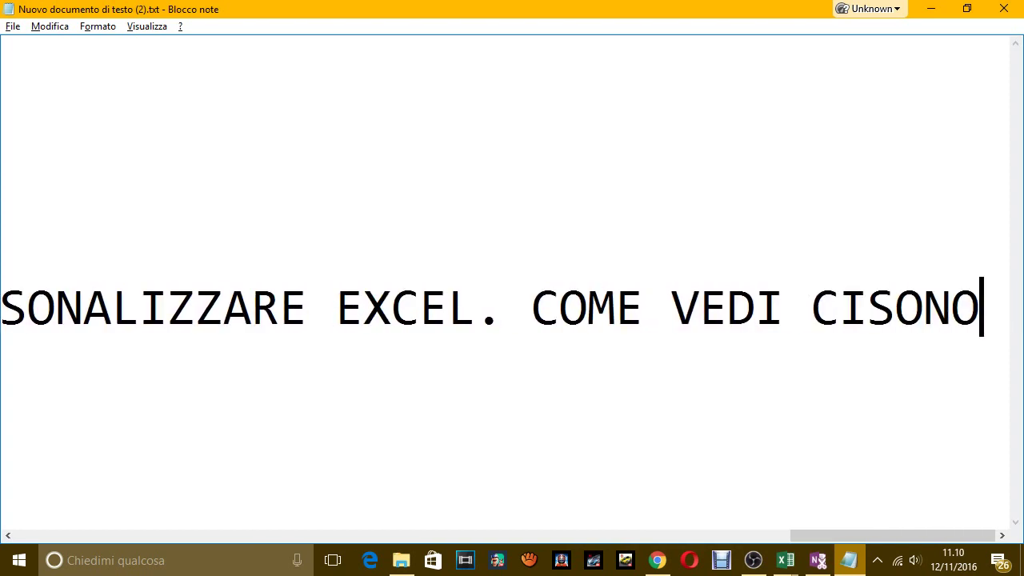
pyautogui.press('BackSpace')
pyautogui.press('BackSpace')
pyautogui.press('BackSpace')
pyautogui.press('BackSpace')
pyautogui.write('SONO DEI')
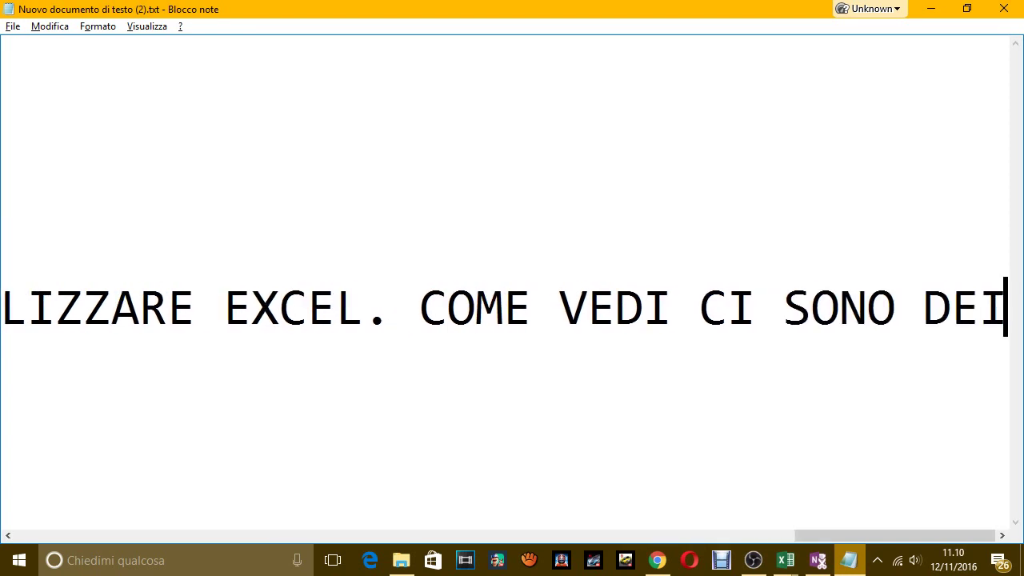
pyautogui.write(' MENU')
pyautogui.press('BackSpace')
pyautogui.write('NU E')
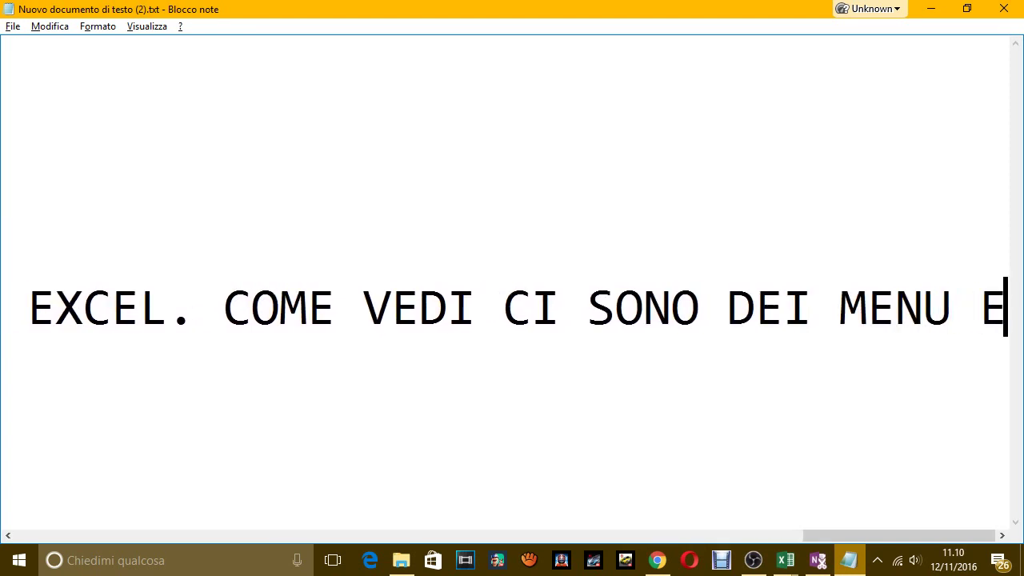
pyautogui.write(' DEI SOTTOME')
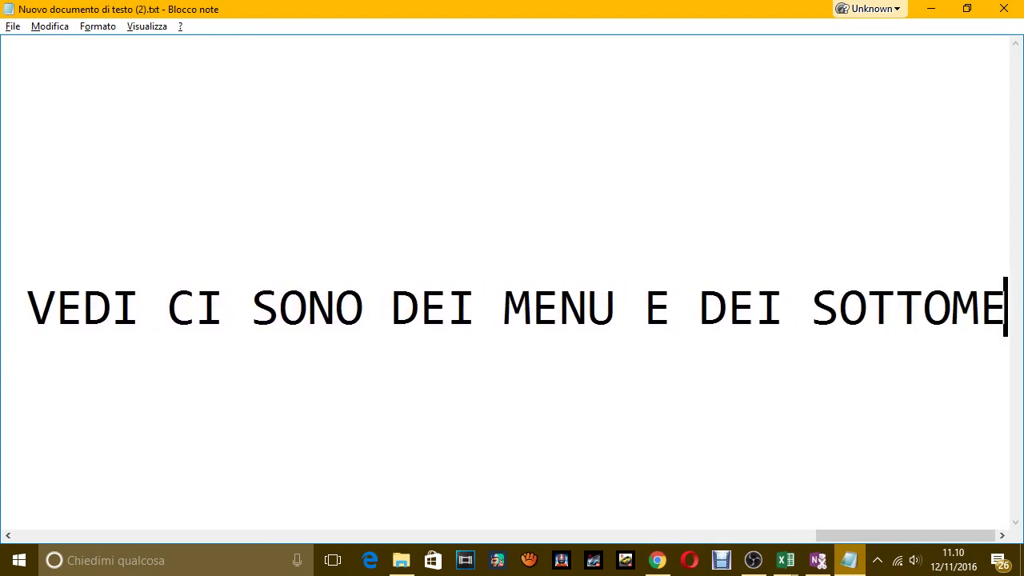
pyautogui.write('NU')
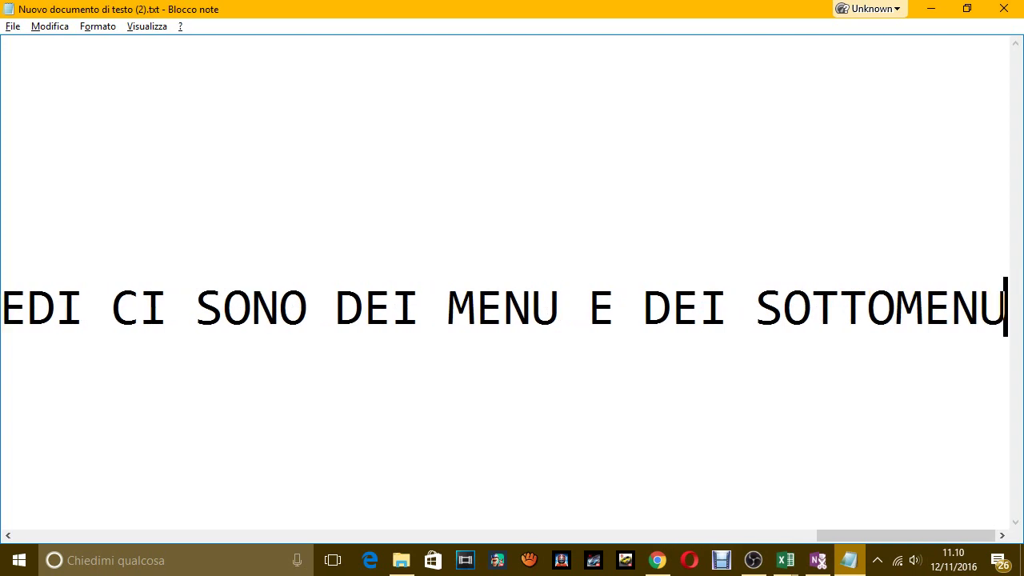
pyautogui.write(' DOVE ')
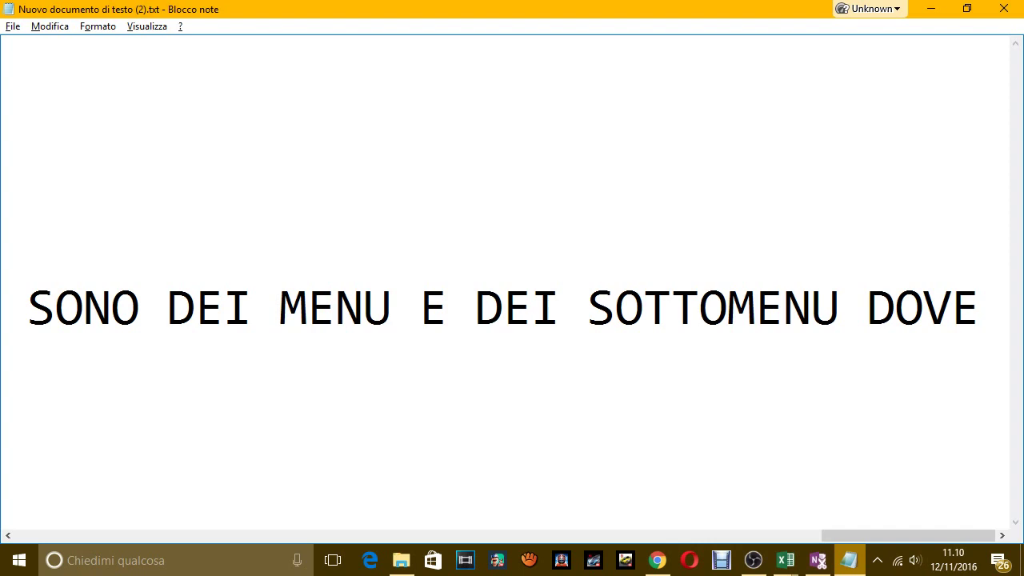
pyautogui.write('SI ')
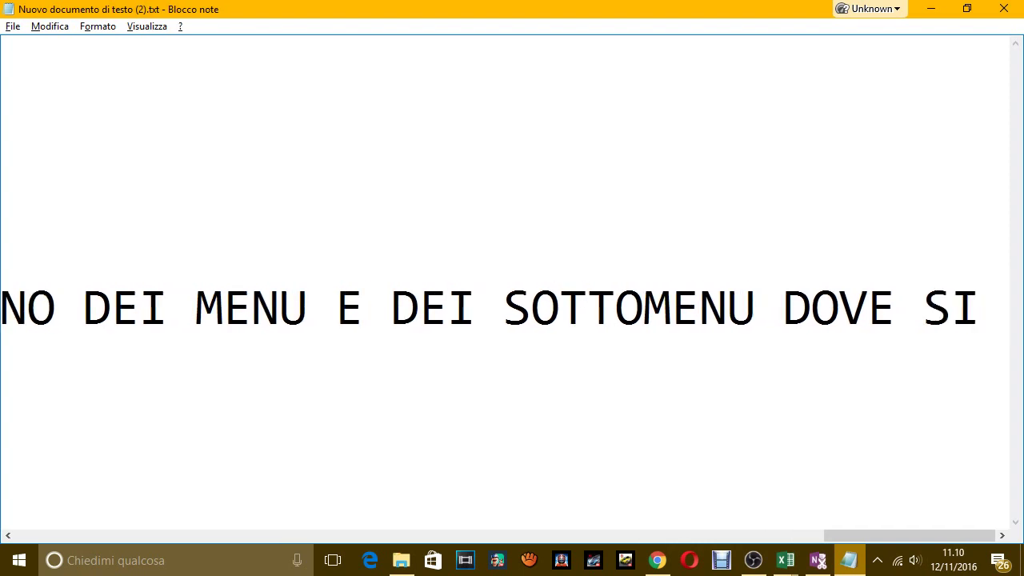
pyautogui.write('PUO PERSONALIZ')
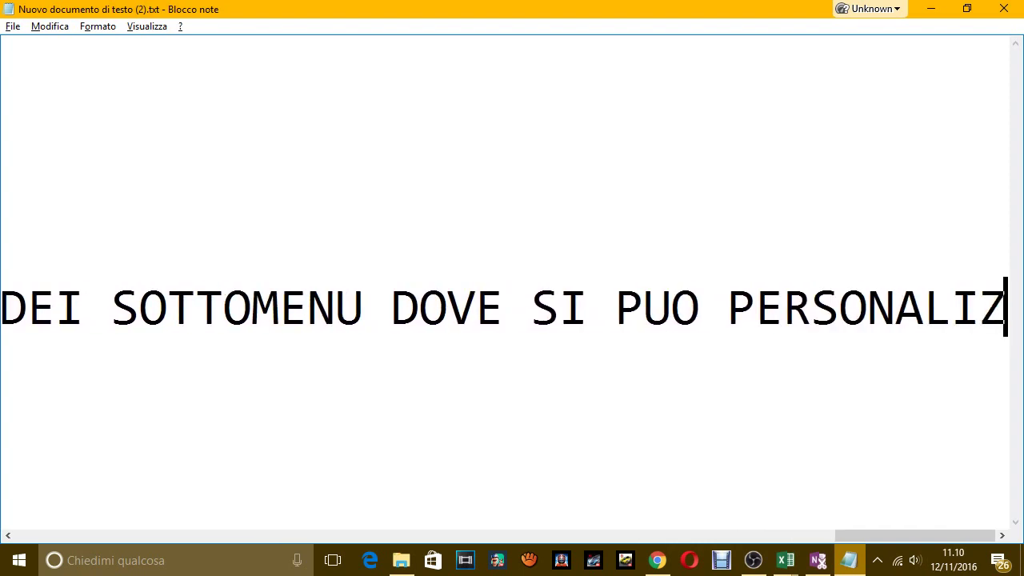
pyautogui.write('ZRE')
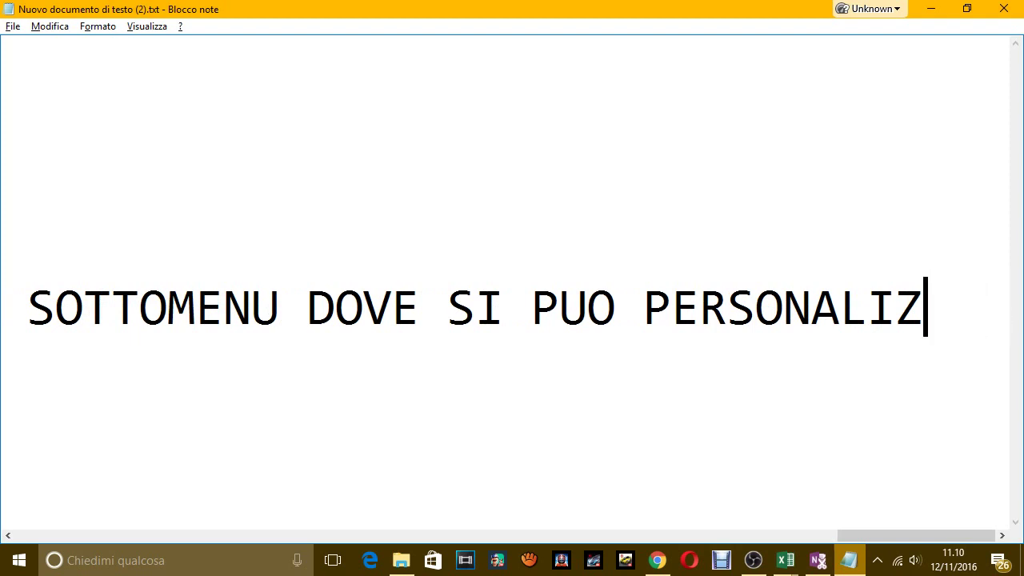
pyautogui.write('.')
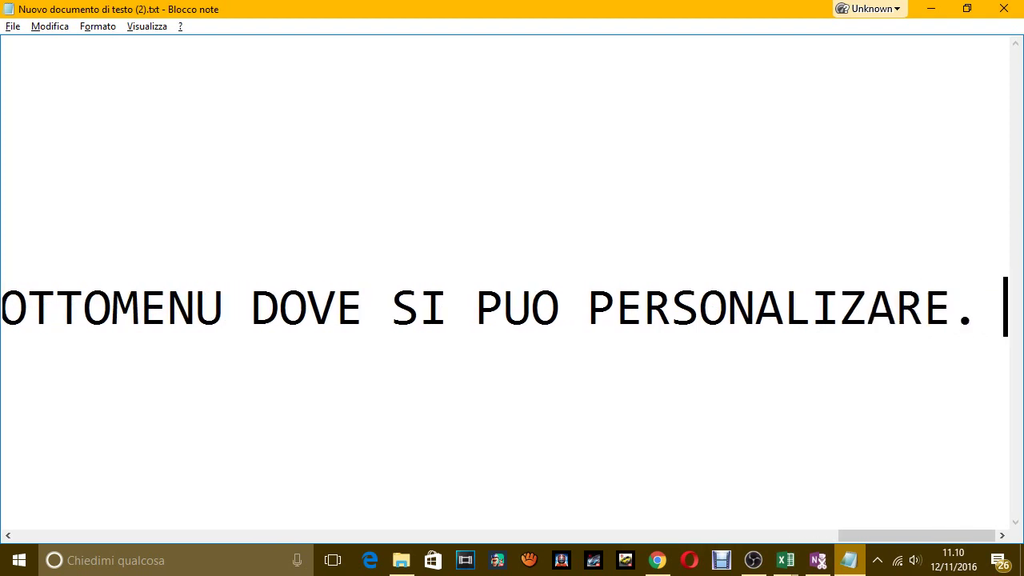
pyautogui.write(' ESEMPIO, A')
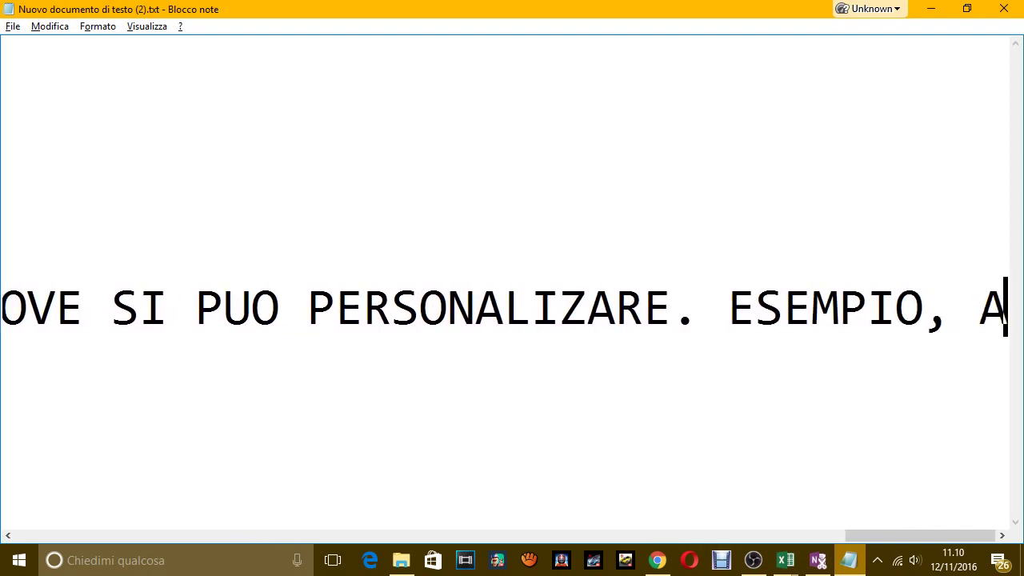
pyautogui.write('NCH')
pyautogui.write('DIAMO A ')
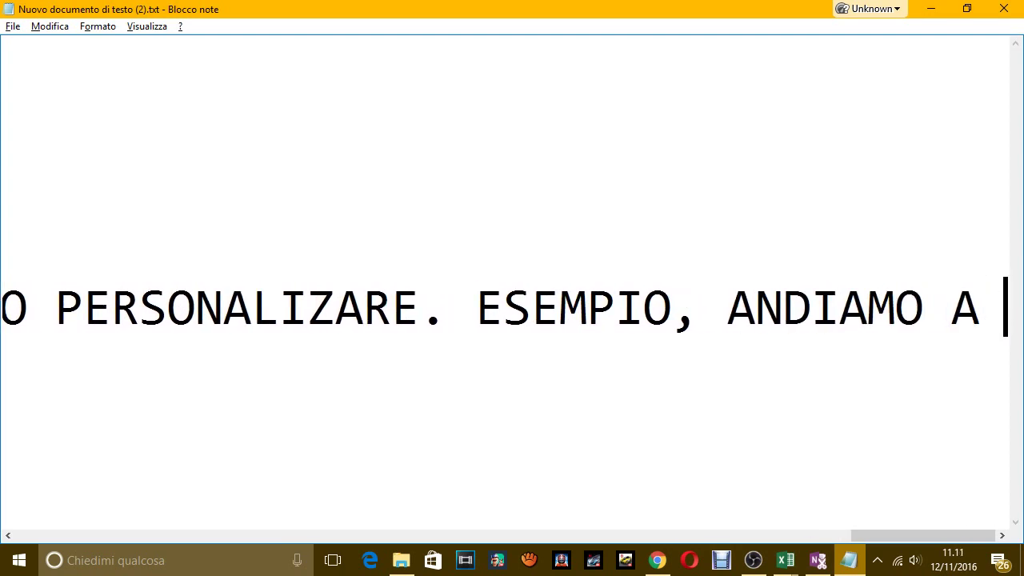
pyautogui.write('PERSONALIZZRE')
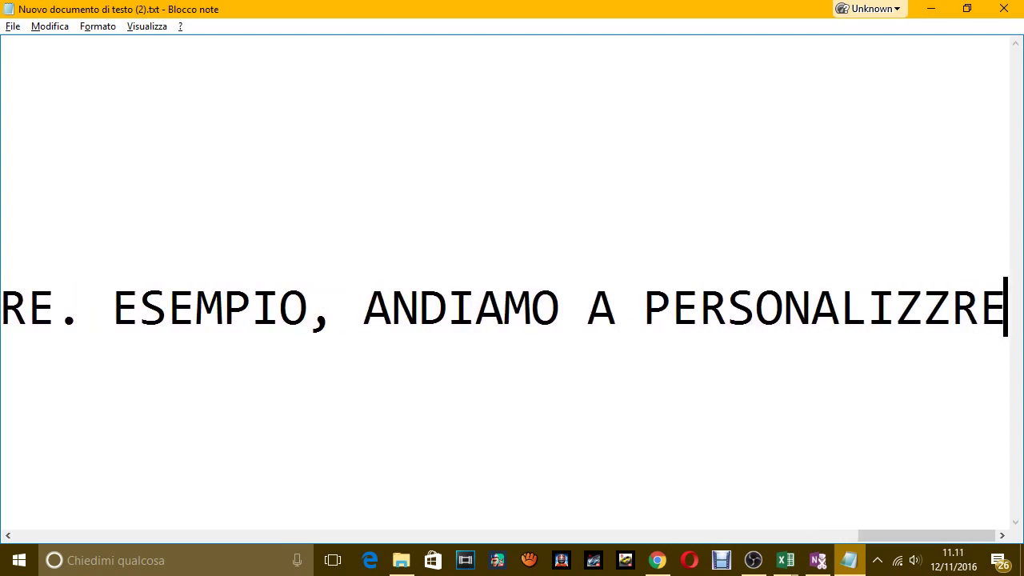
pyautogui.press('BackSpace')
pyautogui.write('ARE QUALCO')
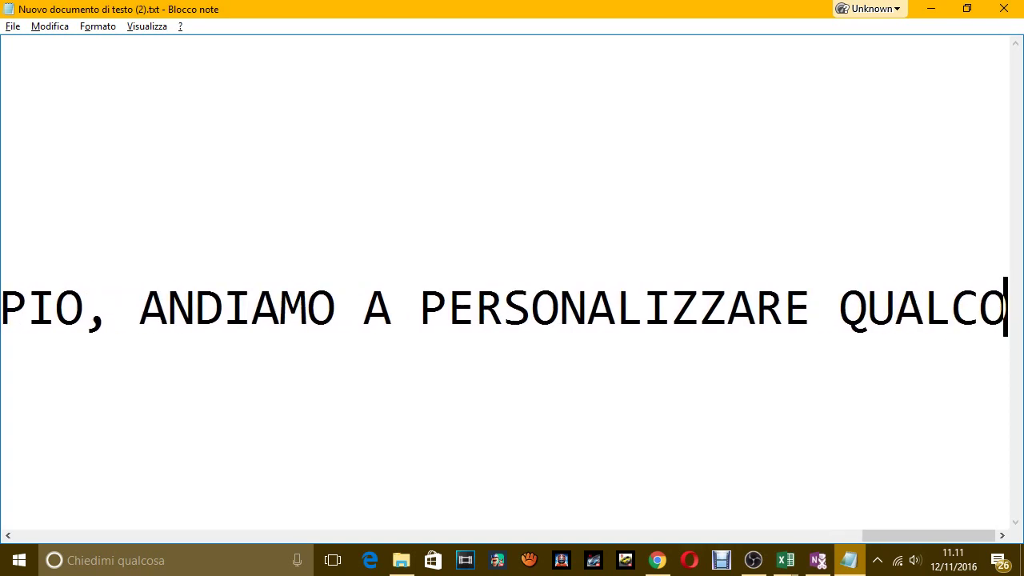
pyautogui.write('SA NELLA SCHE')
pyautogui.press('BackSpace')
pyautogui.write('A SCH')
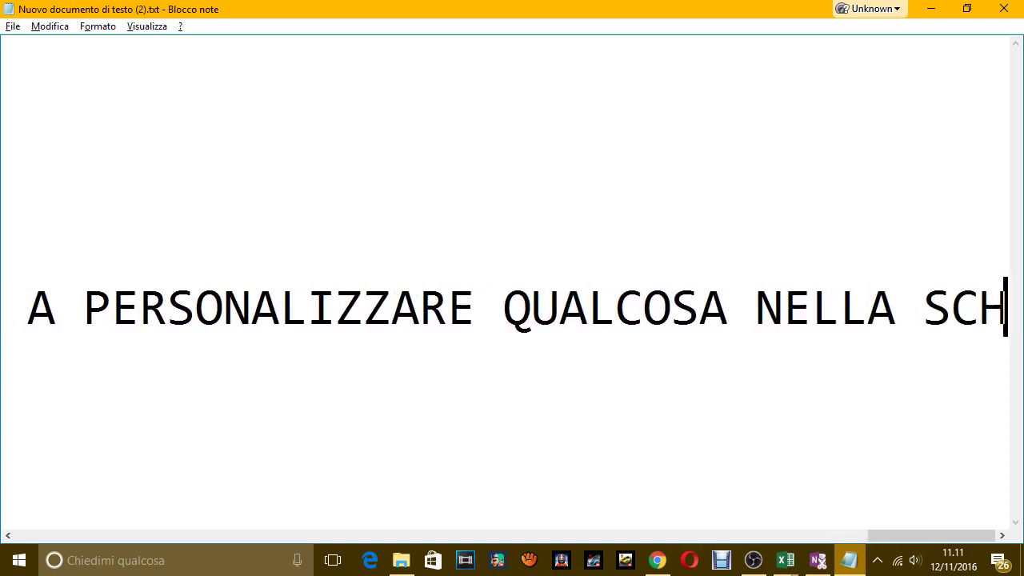
pyautogui.write('EDA GENERA')
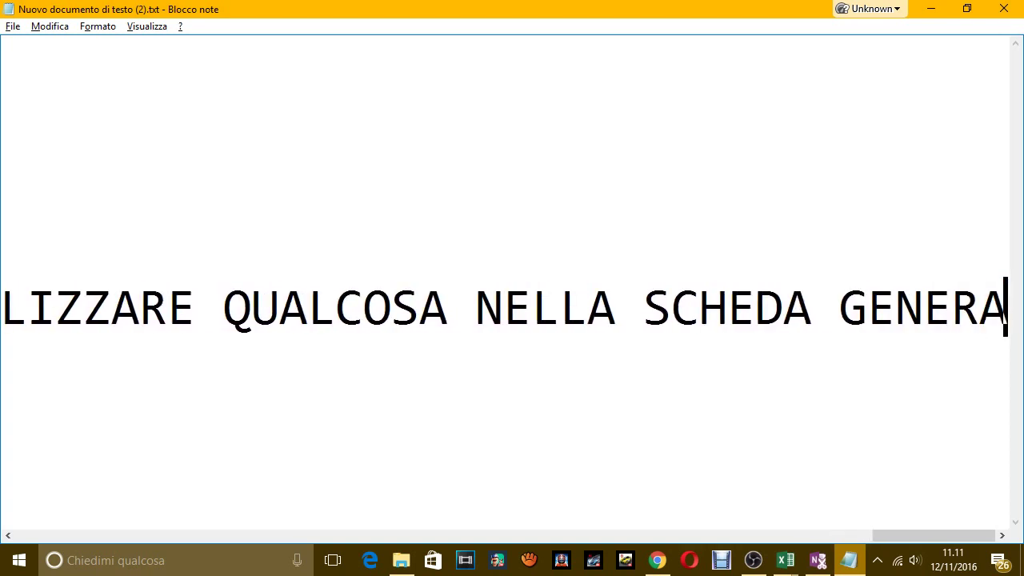
pyautogui.write('LI')
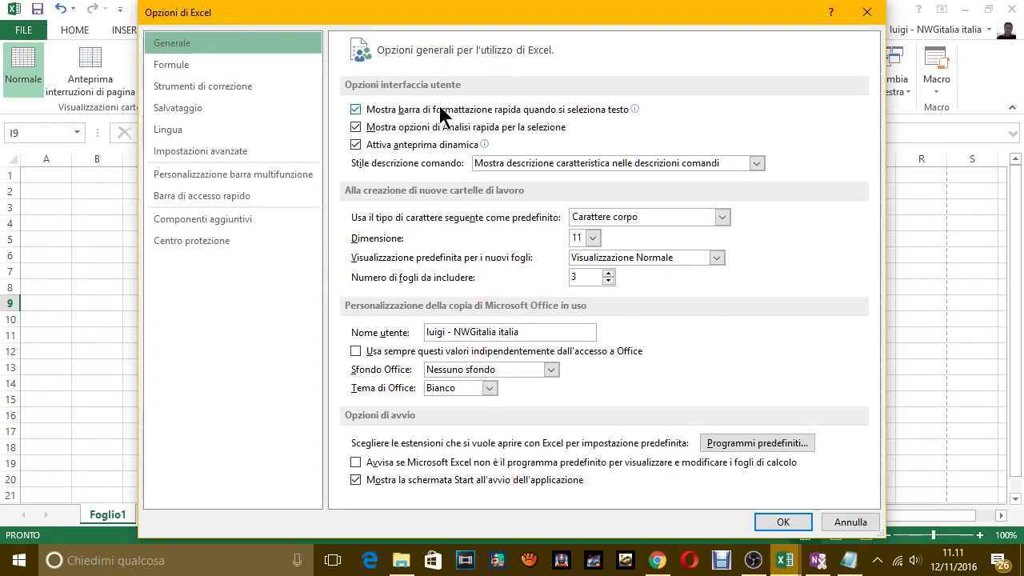
# Set the default font for new workbooks to Arial Black at size 36
pyautogui.moveTo(533, 113)
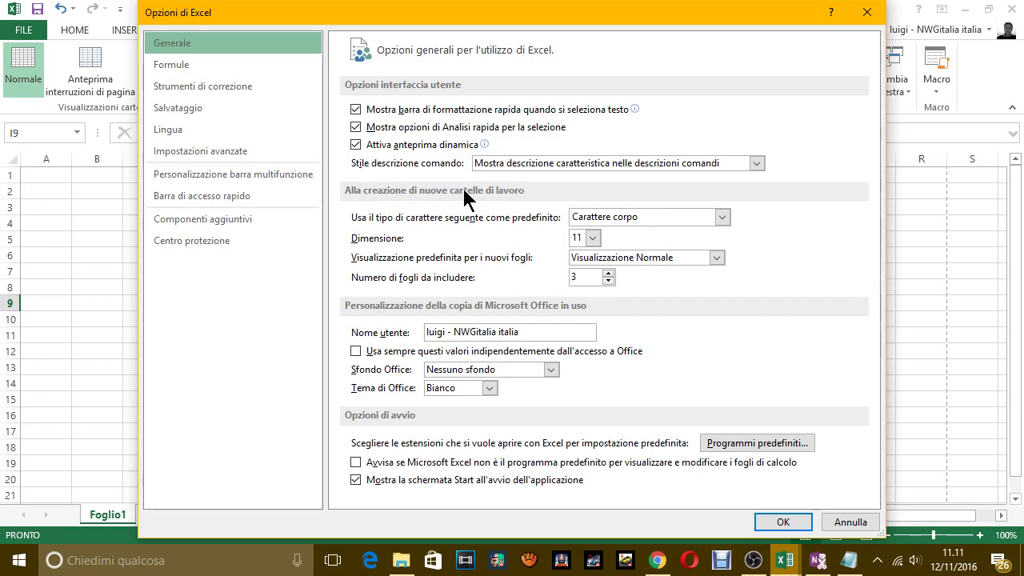
pyautogui.click(719, 216)
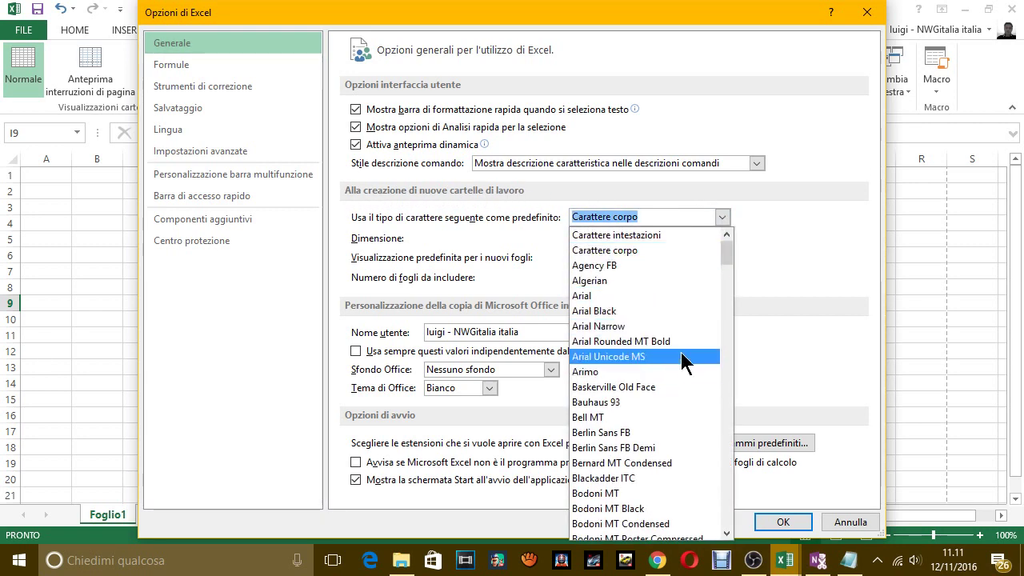
pyautogui.click(630, 310)
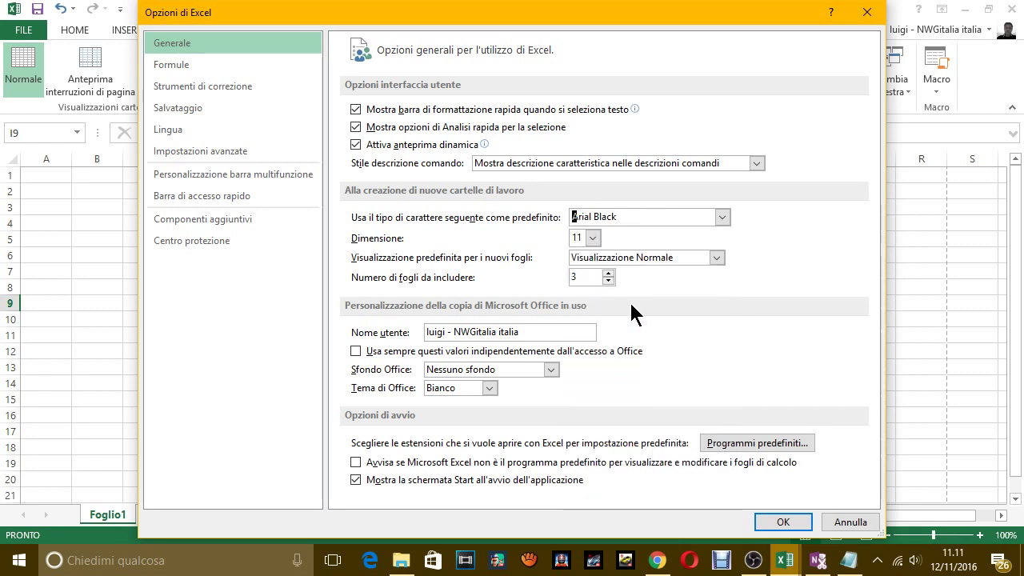
pyautogui.click(592, 238)
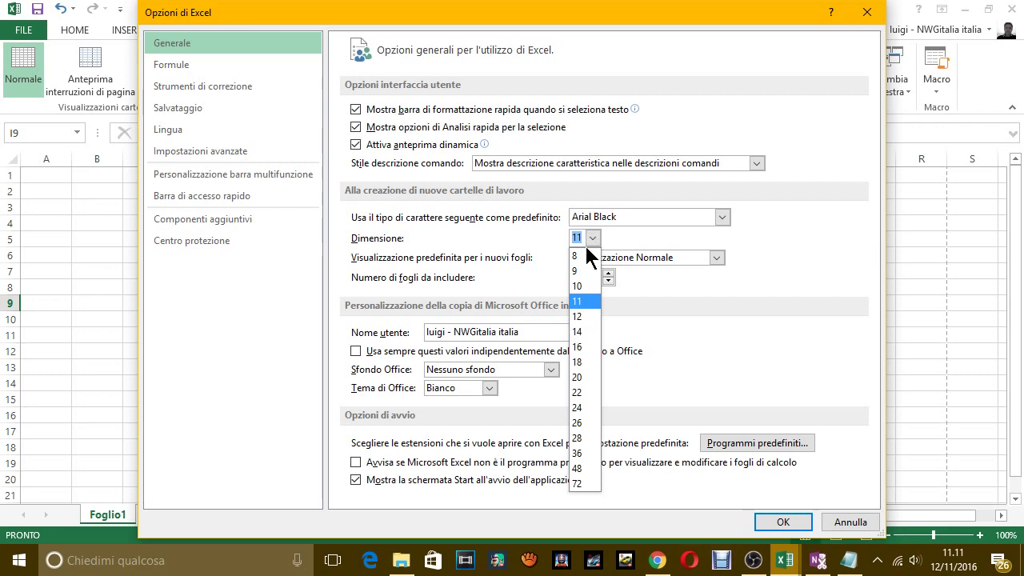
pyautogui.click(584, 406)
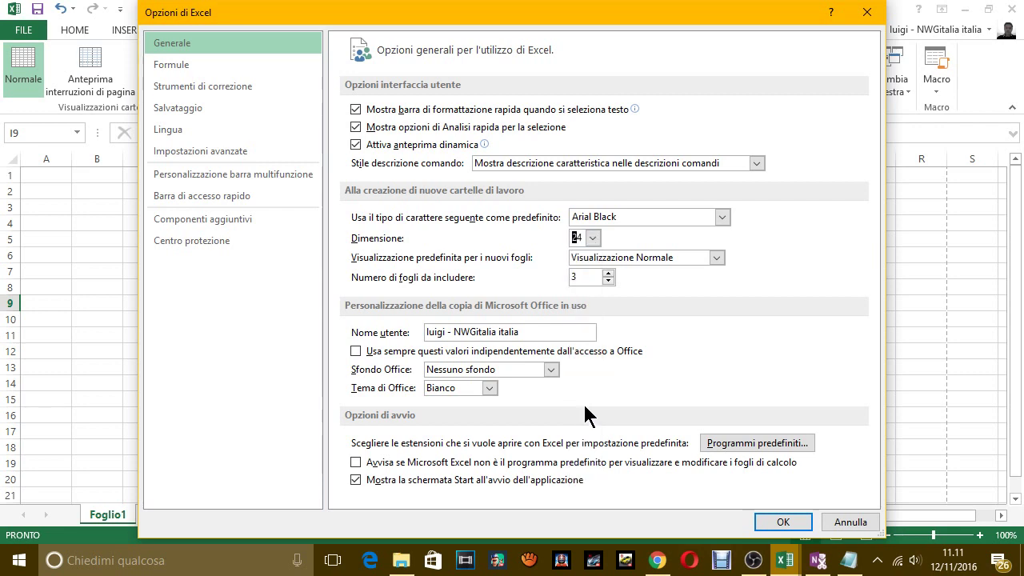
pyautogui.click(593, 238)
pyautogui.click(584, 454)
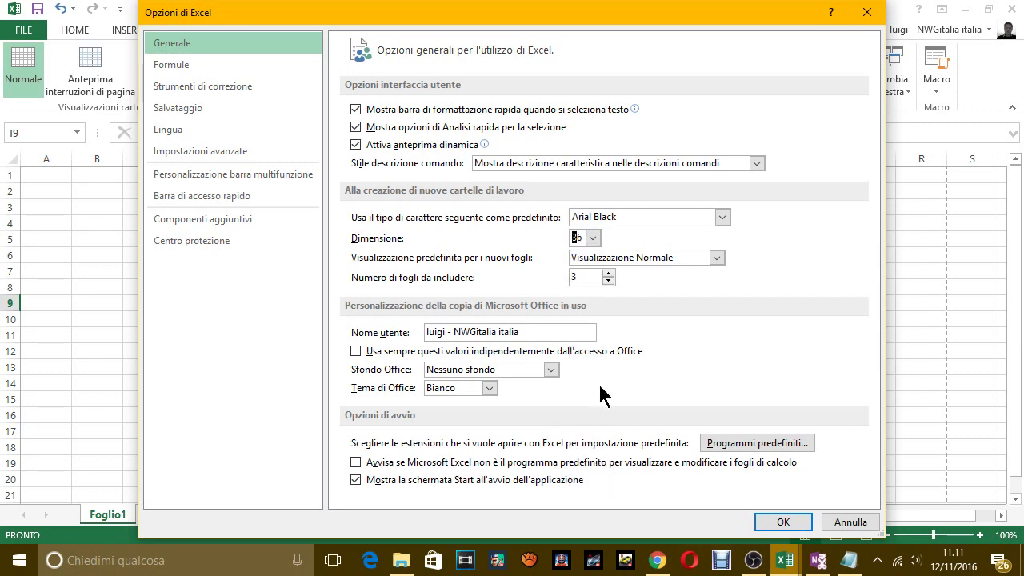
# Keep Visualizzazione Normale as default view, raise new-workbook sheets to 5, and apply with OK
pyautogui.click(663, 259)
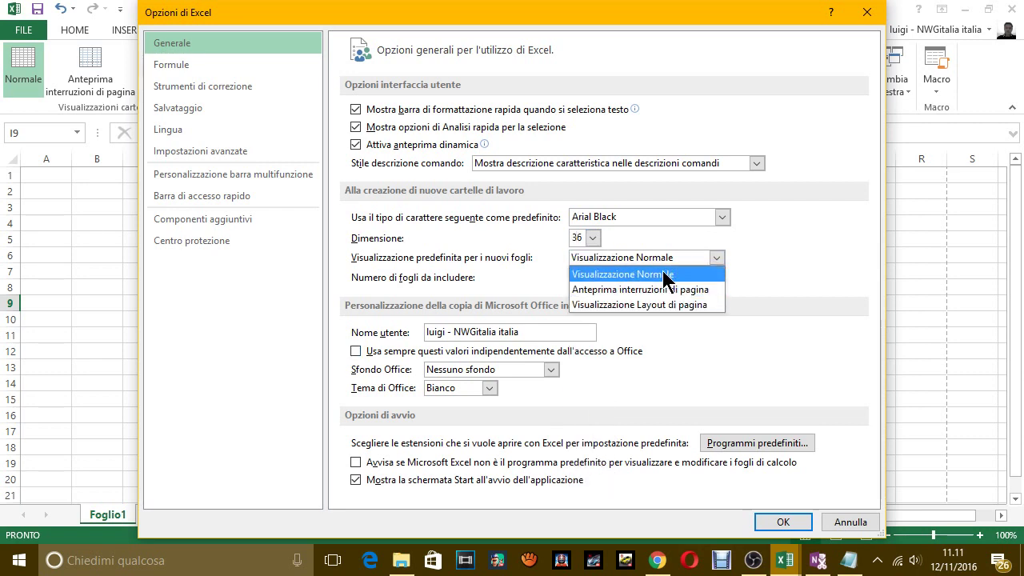
pyautogui.click(663, 274)
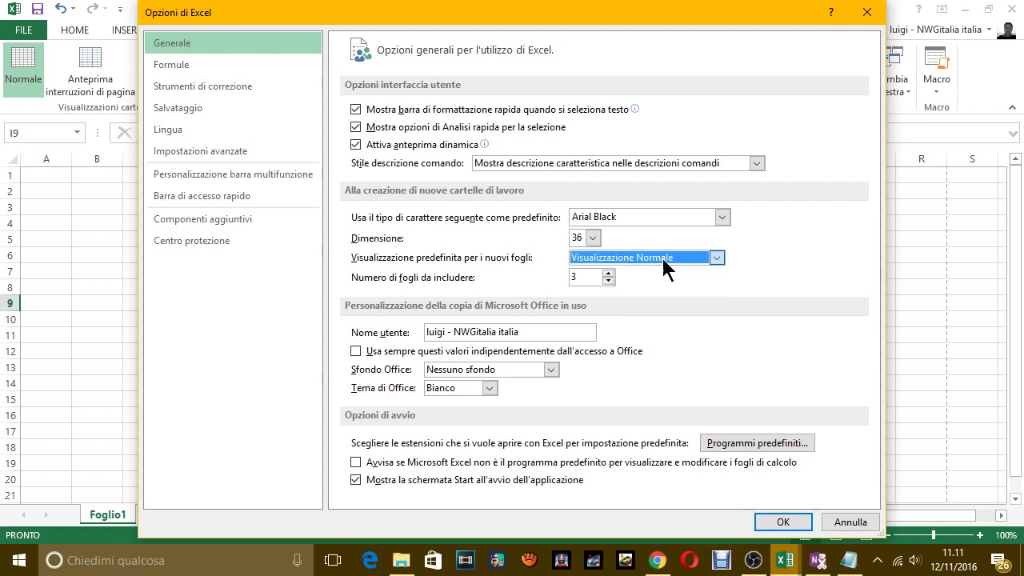
pyautogui.click(607, 274)
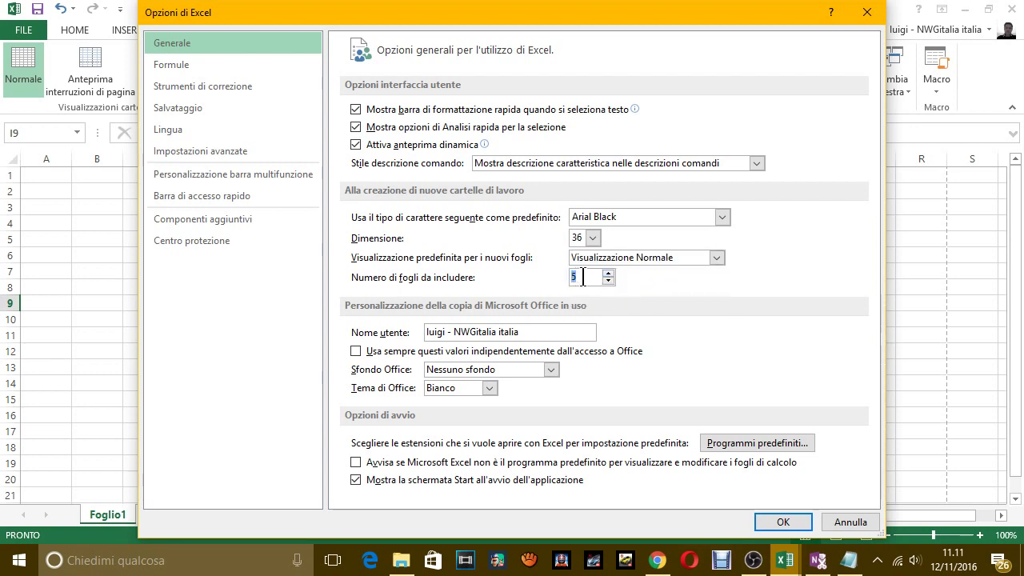
pyautogui.click(780, 523)
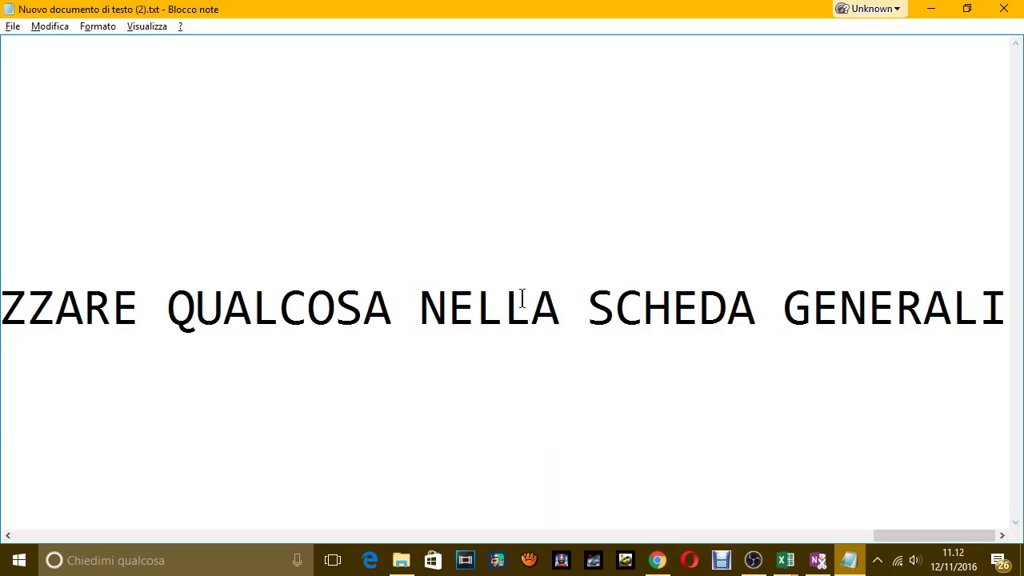
# Add the line 'HO MODIFICATO ALCUNI VALORI, QUINDI ALLA RIAPERTURA DI EXCEL I FOGLI USCIRANNO SEMPRE CON QUEI VALORI'
pyautogui.press('Return')
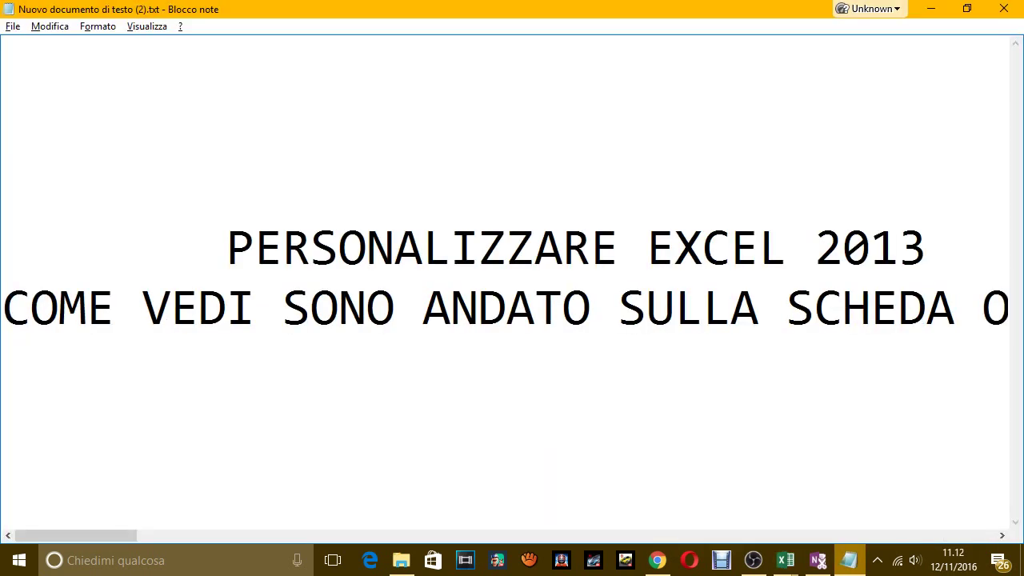
pyautogui.write('HO MODIF')
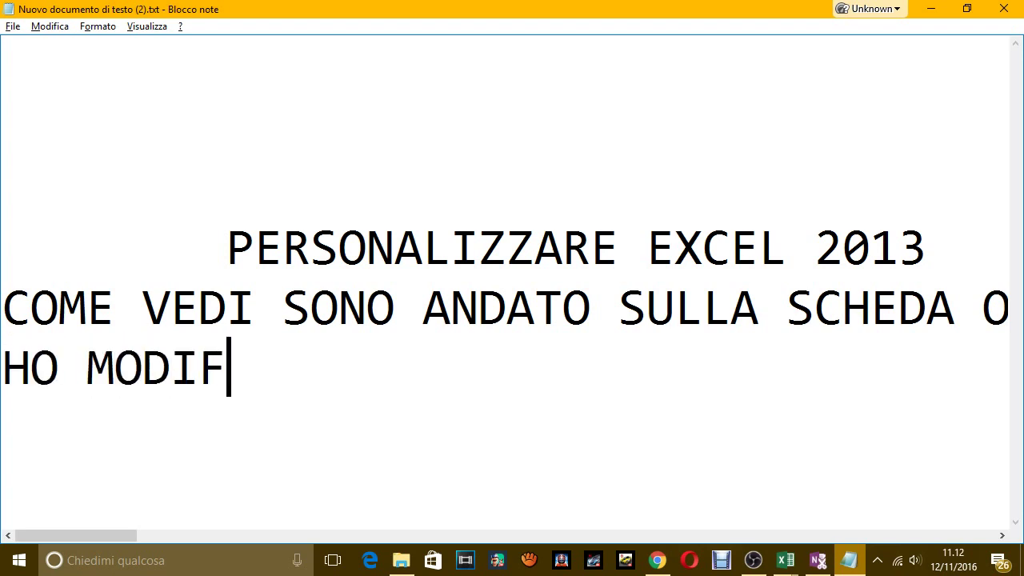
pyautogui.write('ICATO ALCIU')
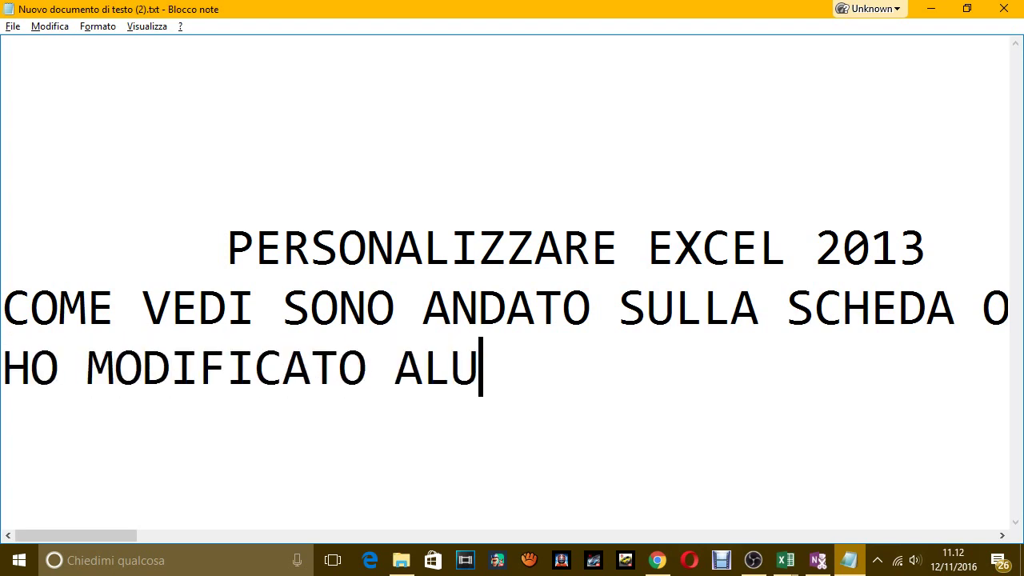
pyautogui.press('BackSpace')
pyautogui.write('CIUNI')
pyautogui.press('BackSpace')
pyautogui.press('BackSpace')
pyautogui.press('BackSpace')
pyautogui.press('BackSpace')
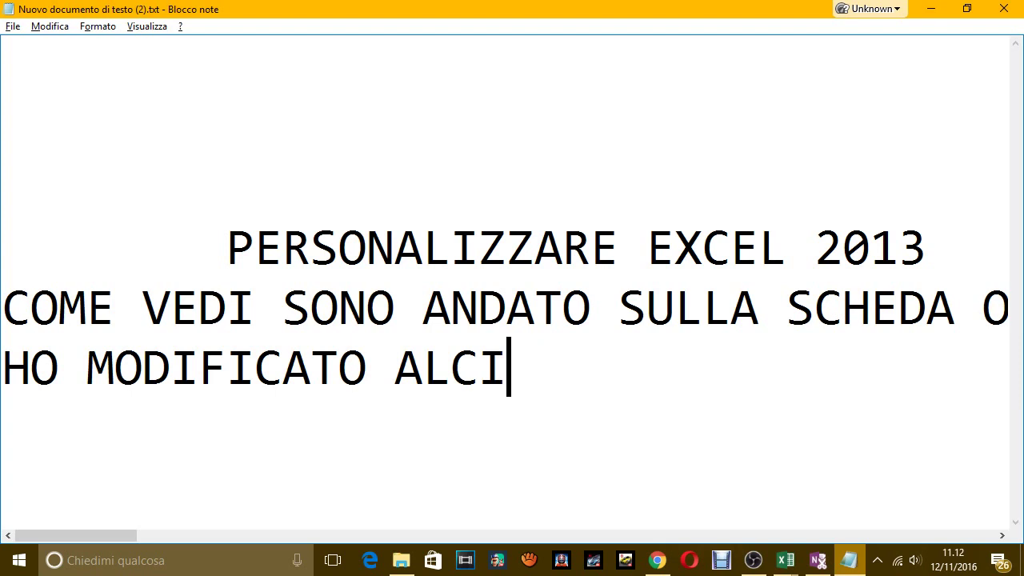
pyautogui.press('BackSpace')
pyautogui.write('UNI')
pyautogui.press('BackSpace')
pyautogui.write('NI')
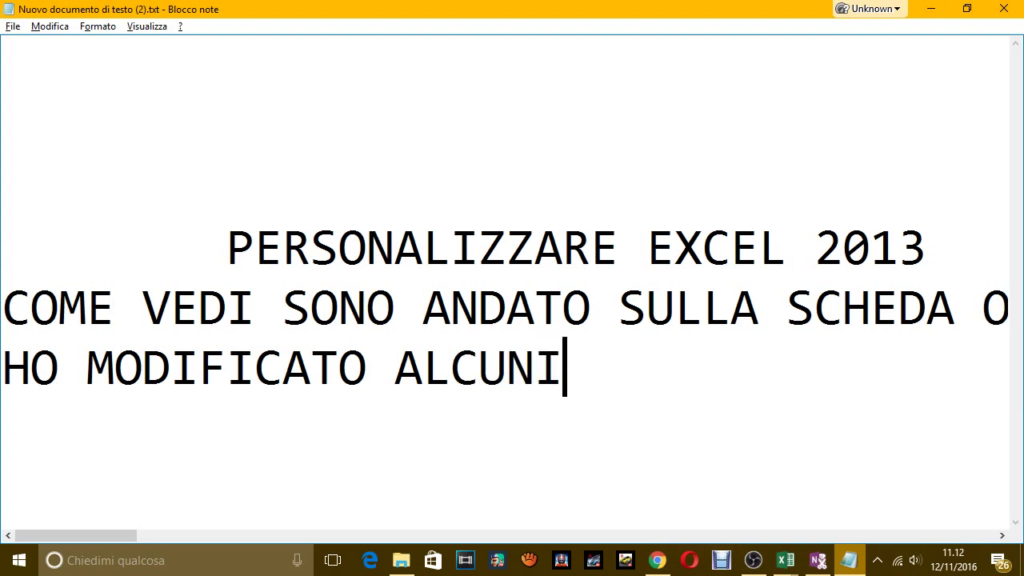
pyautogui.write(' VALORI , ')
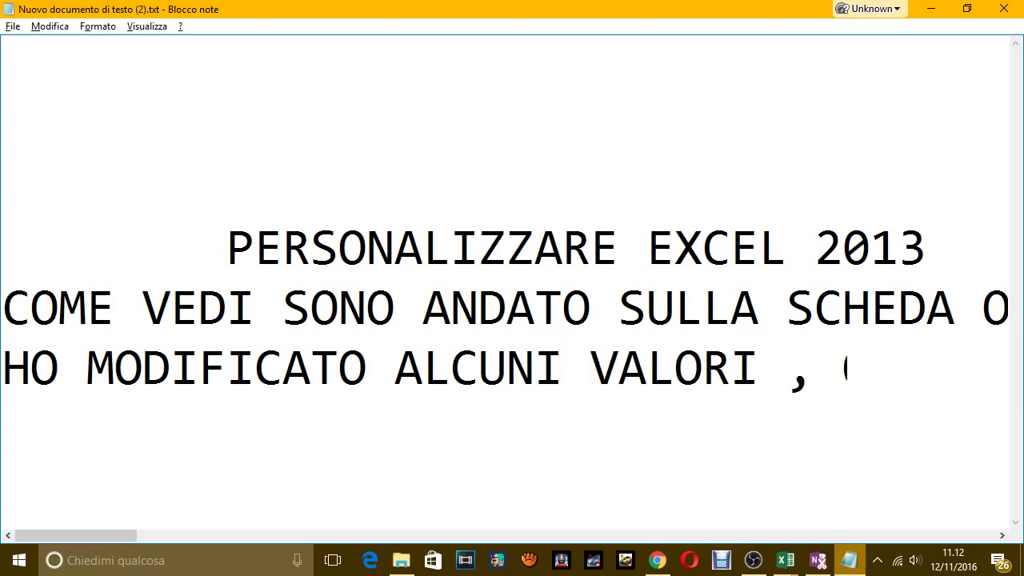
pyautogui.write('QUINDI ')
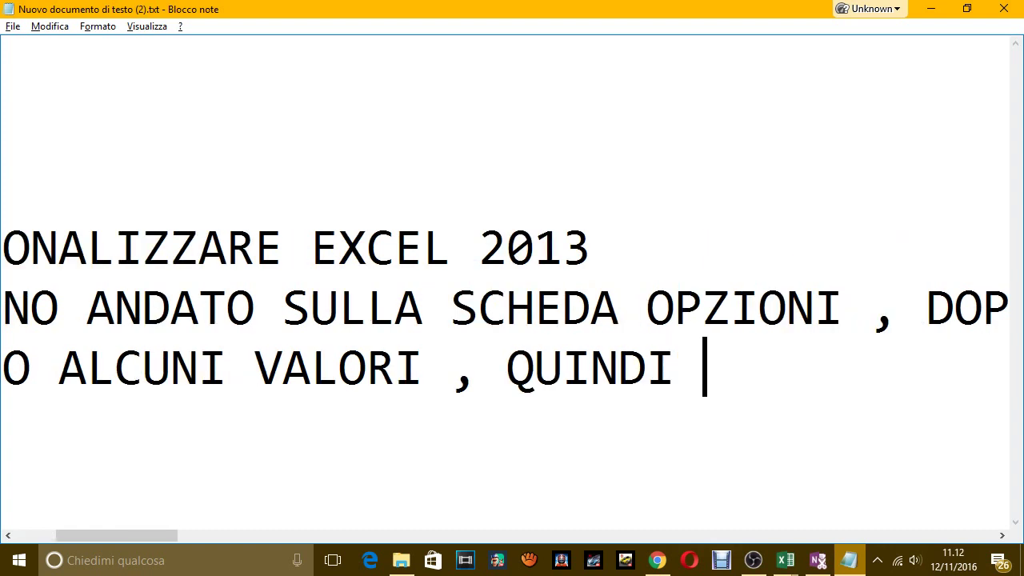
pyautogui.write('ALLA RIAPE')
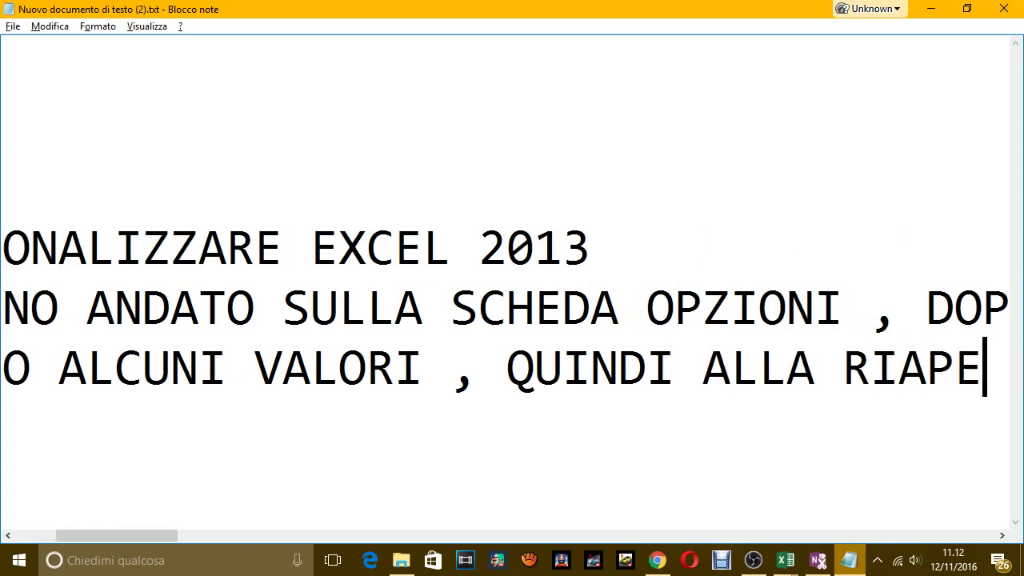
pyautogui.write('RTURA DI E')
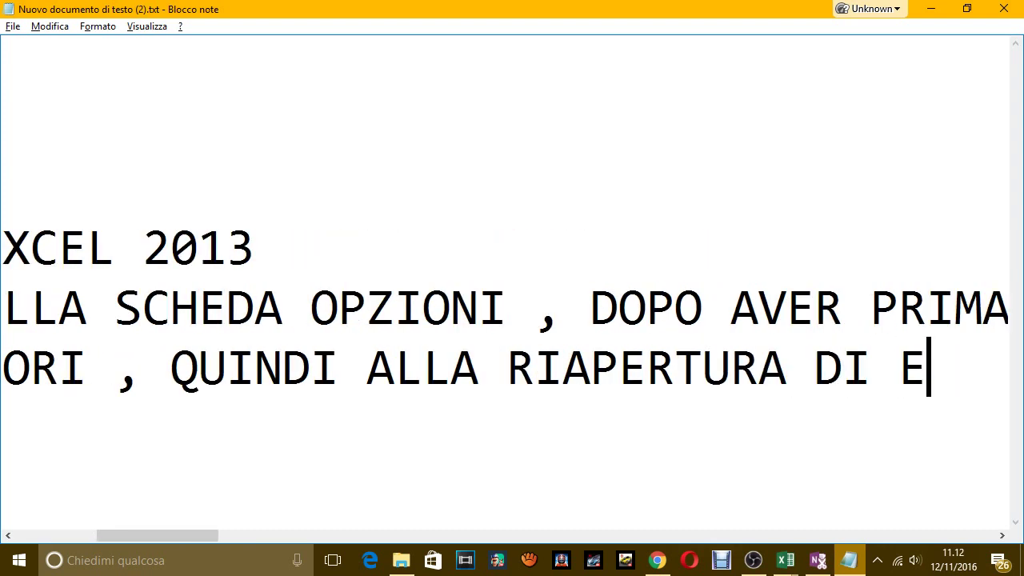
pyautogui.write('XCEL I F')
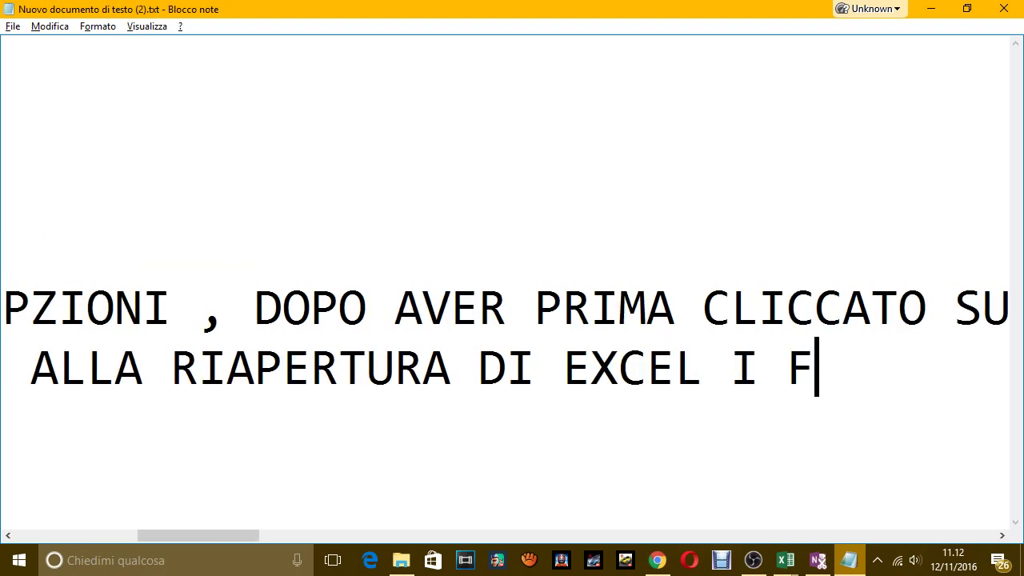
pyautogui.write('OGLI')
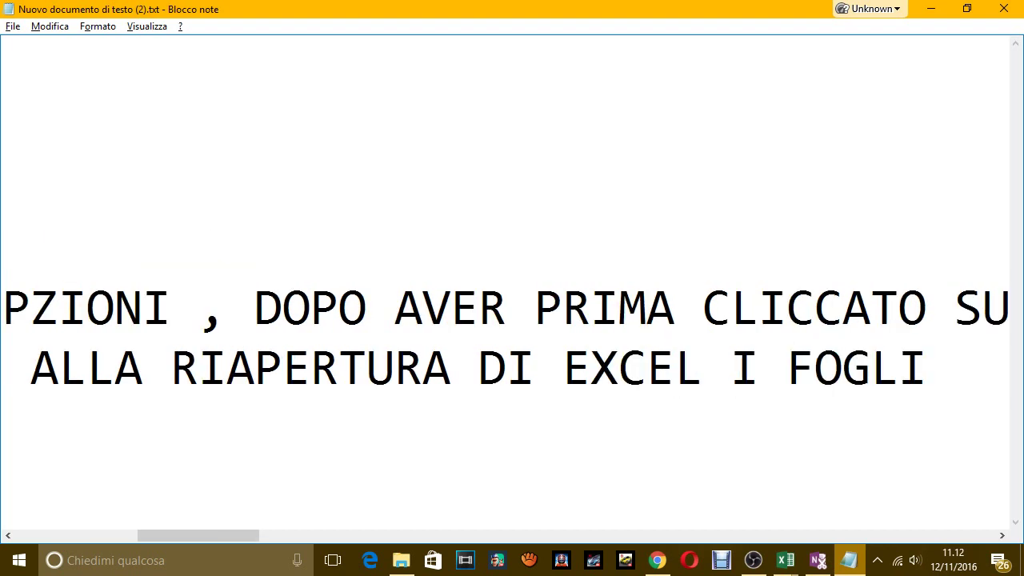
pyautogui.write('USCIRANNO')
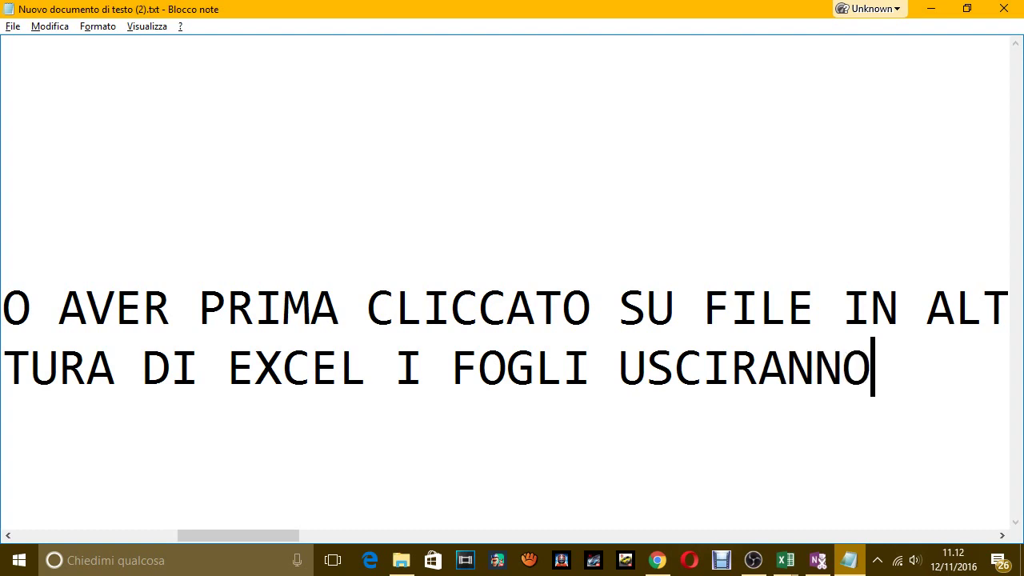
pyautogui.write(' SEMPRE CON')
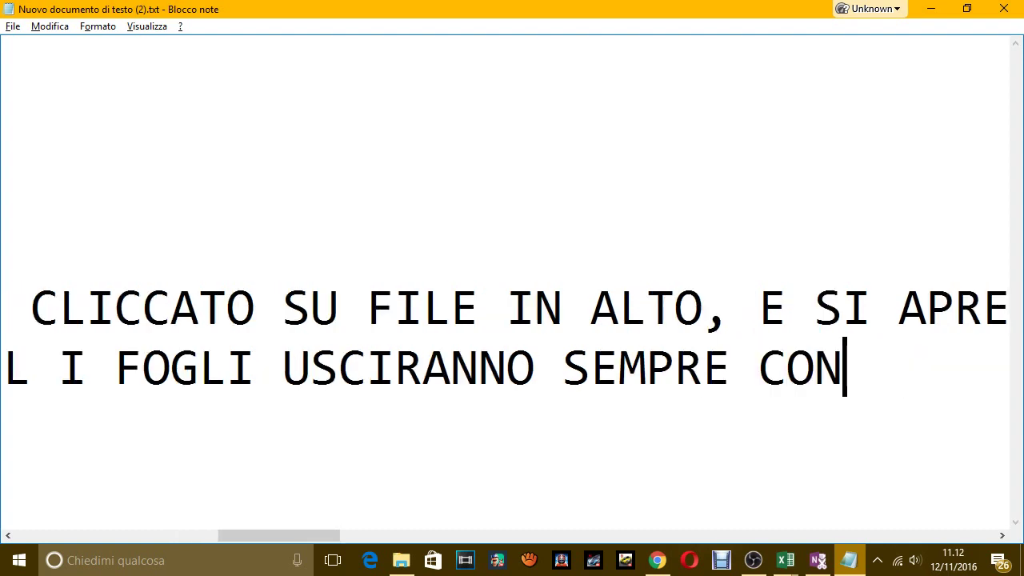
pyautogui.write(' QUEI VALO')
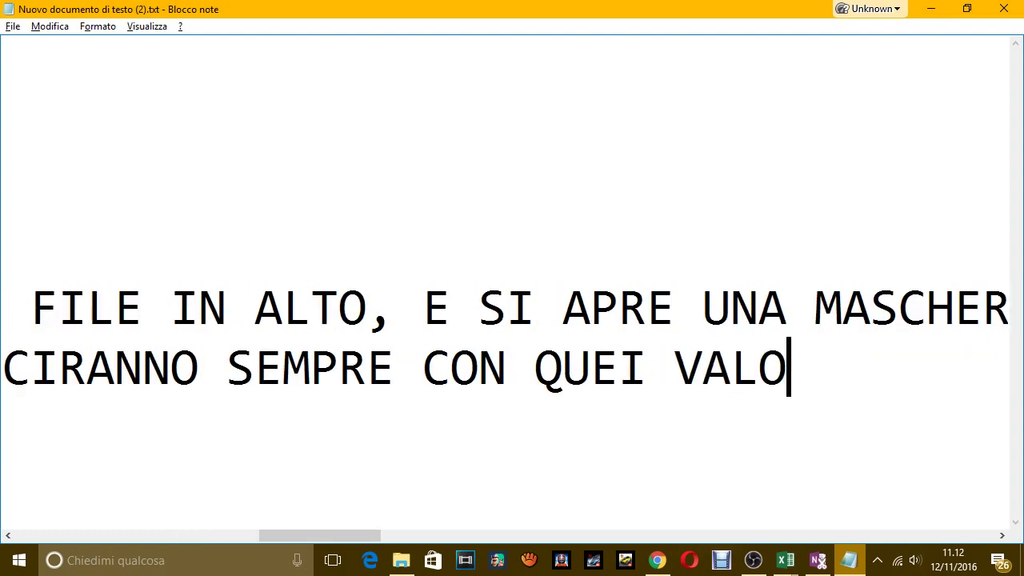
pyautogui.write('RI')
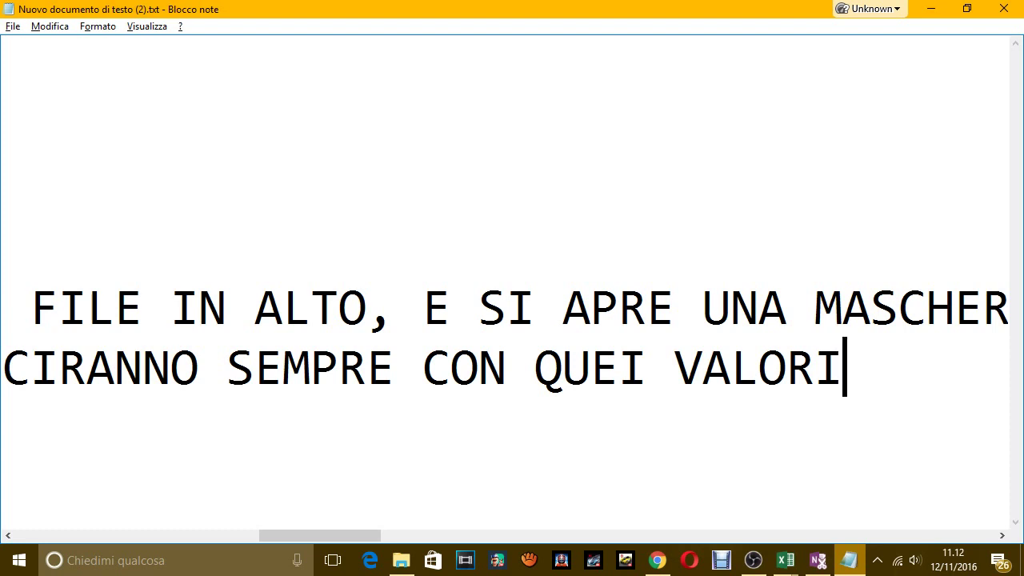
# Dismiss Excel's restart warning, then close all Excel windows without saving Cartel1 or recovered files
pyautogui.hotkey('alt', 'Tab')
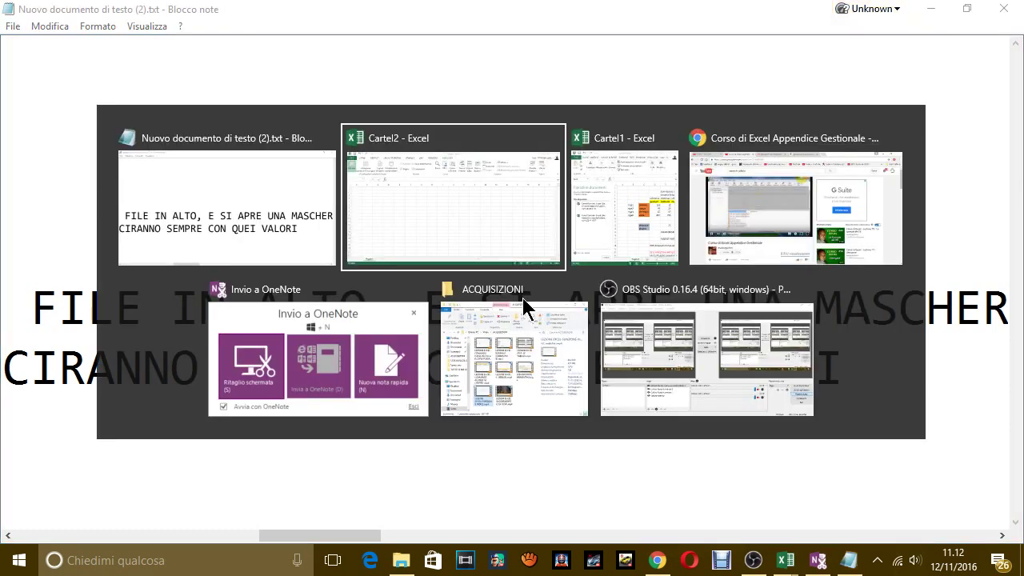
pyautogui.click(507, 311)
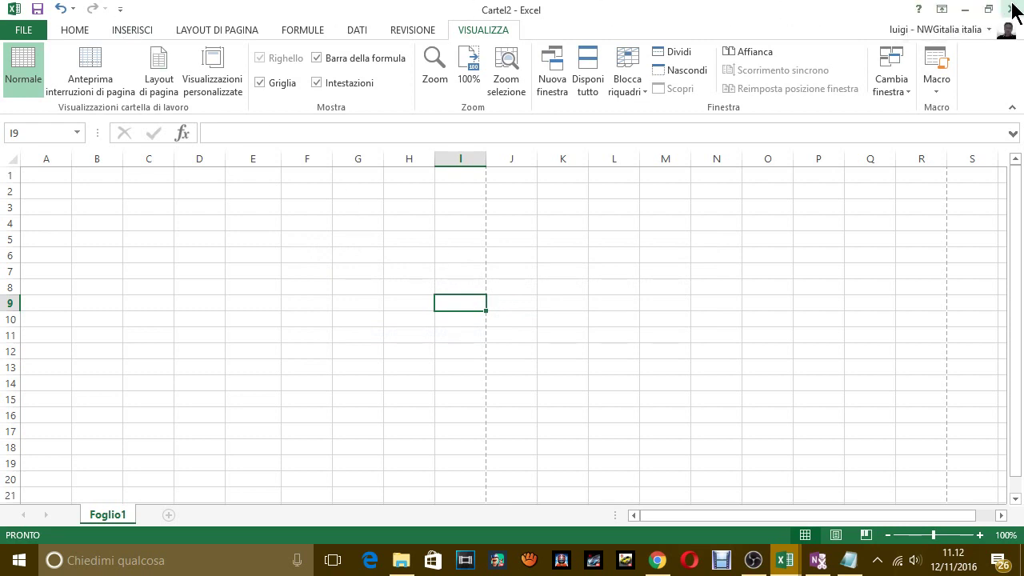
pyautogui.rightClick(784, 560)
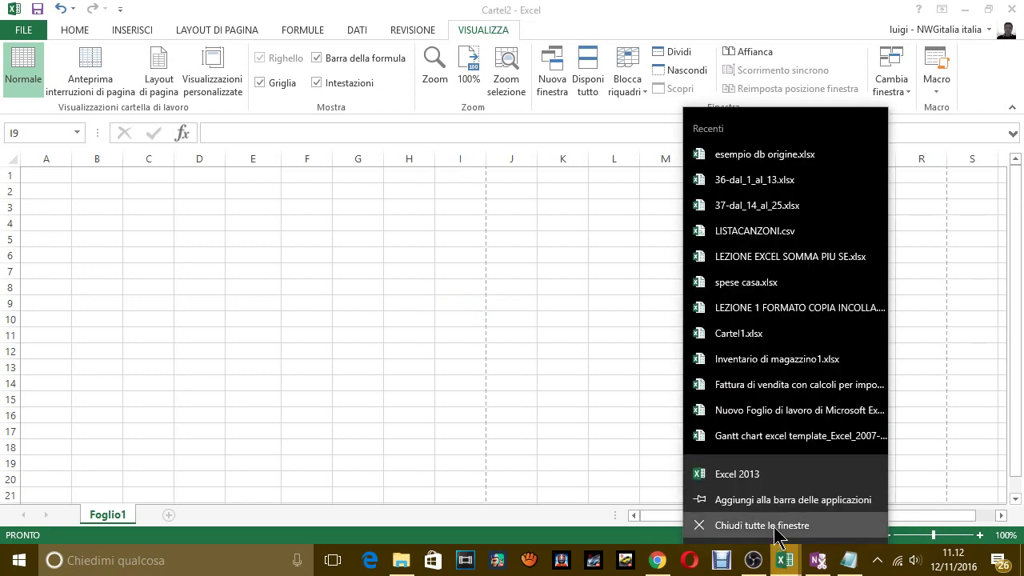
pyautogui.click(768, 527)
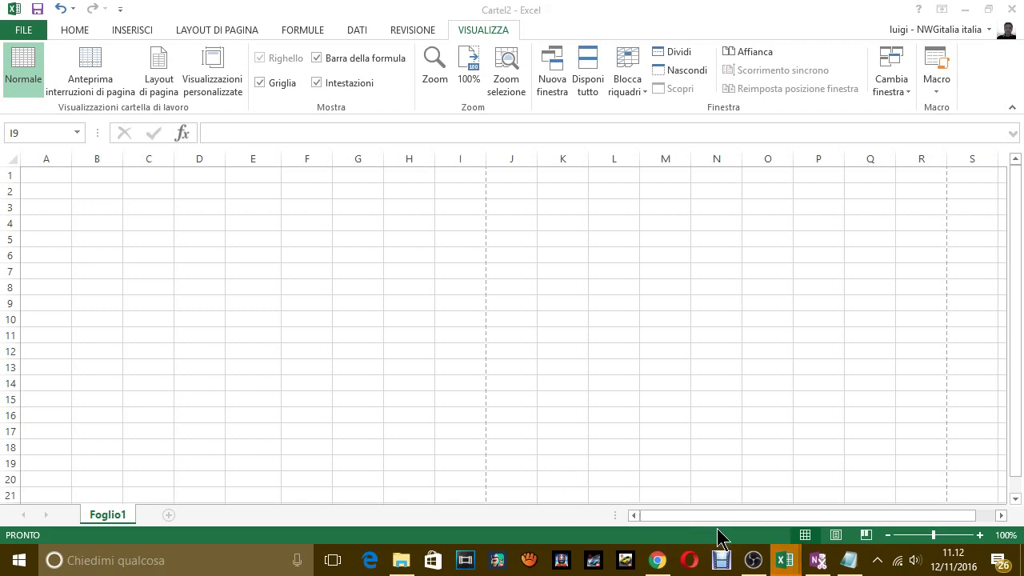
pyautogui.rightClick(783, 565)
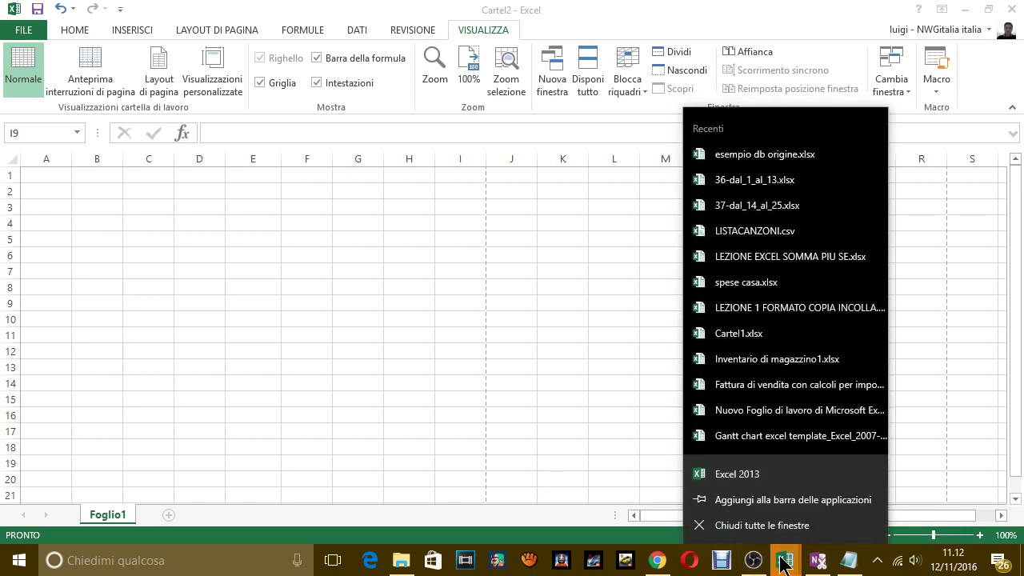
pyautogui.click(774, 528)
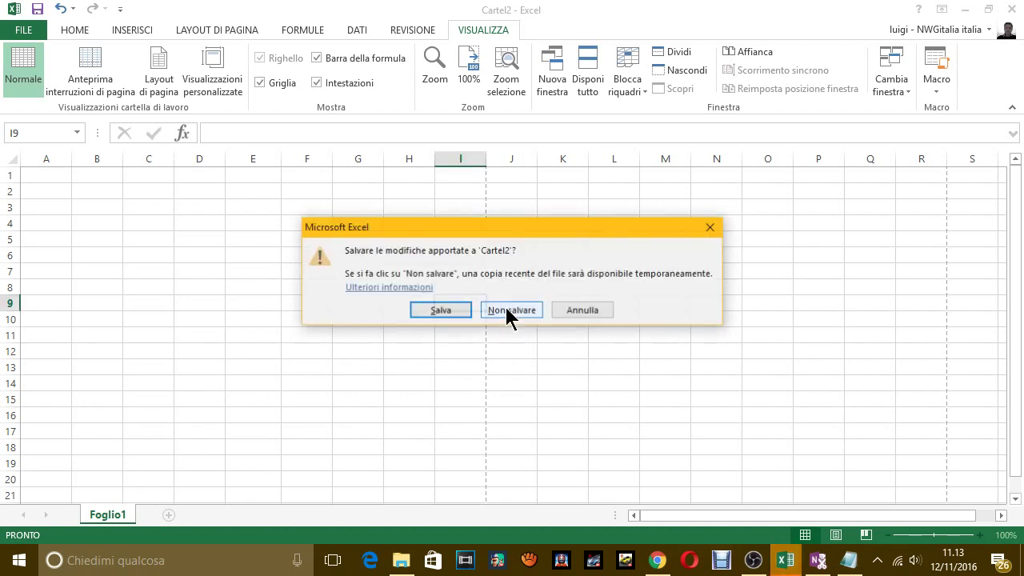
pyautogui.click(506, 309)
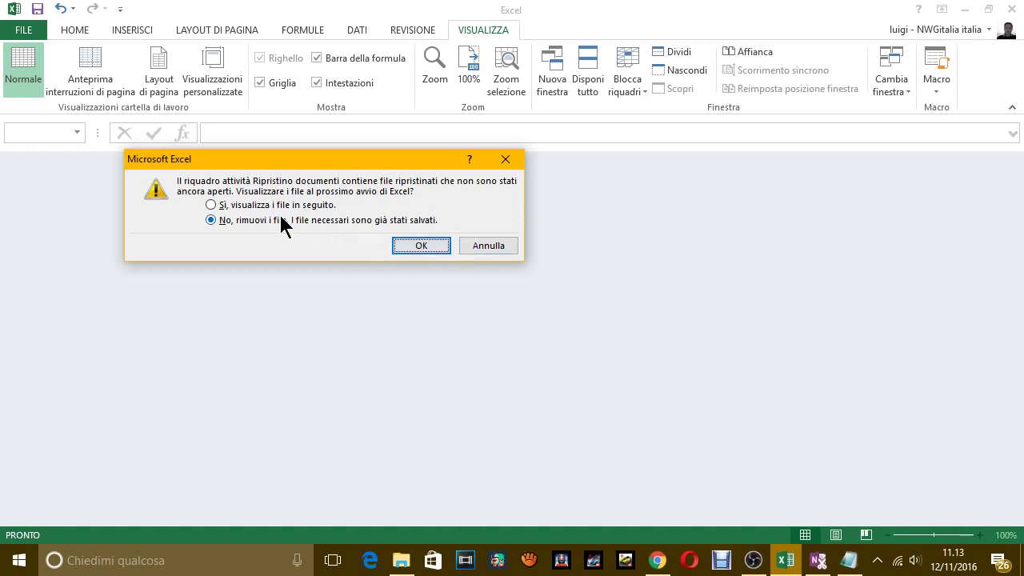
pyautogui.click(404, 244)
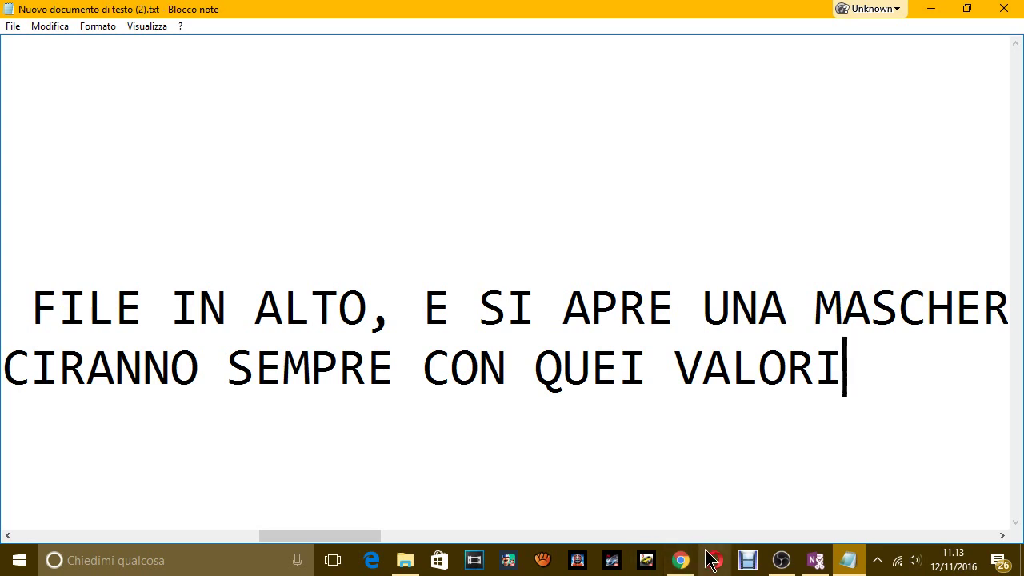
# Launch Excel 2013 from the Start search and create a blank workbook
pyautogui.moveTo(680, 560)
pyautogui.click(192, 570)
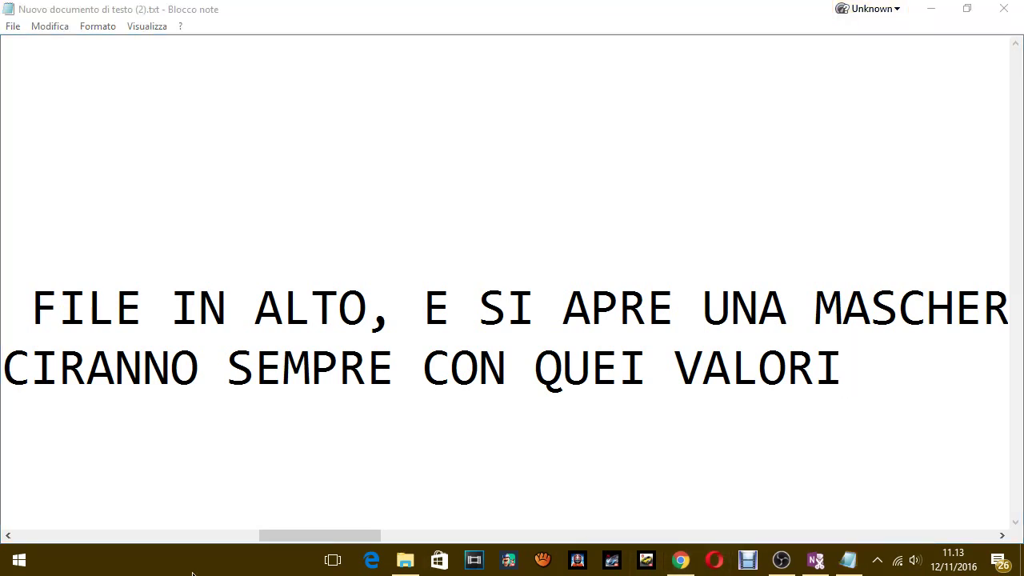
pyautogui.write('E')
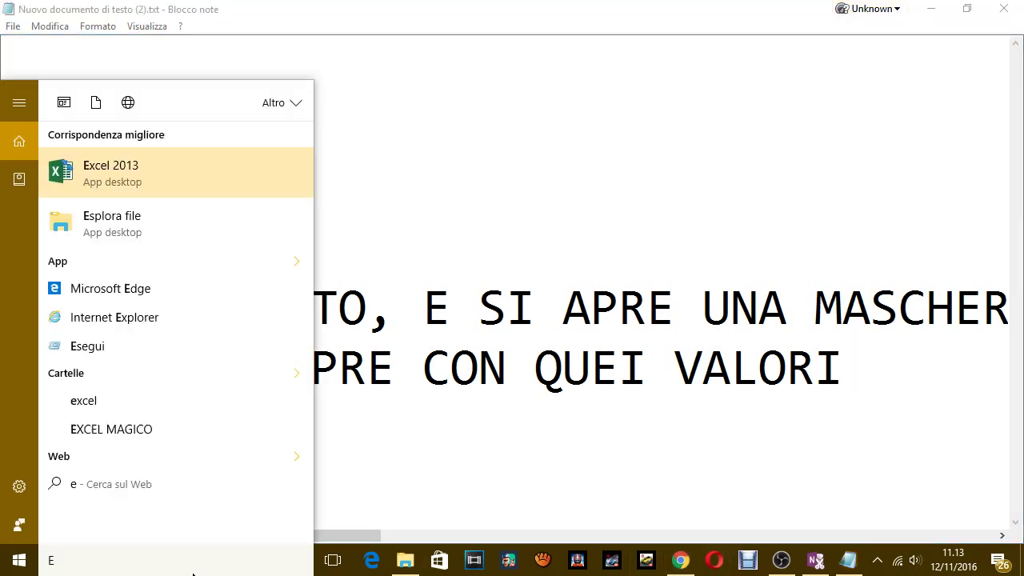
pyautogui.write('XC')
pyautogui.press('Return')
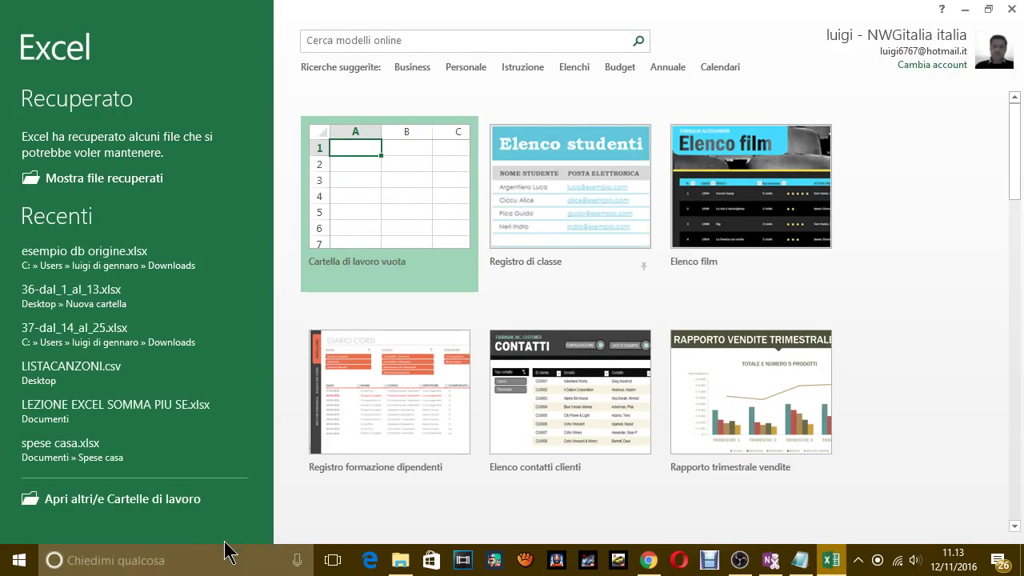
pyautogui.click(392, 193)
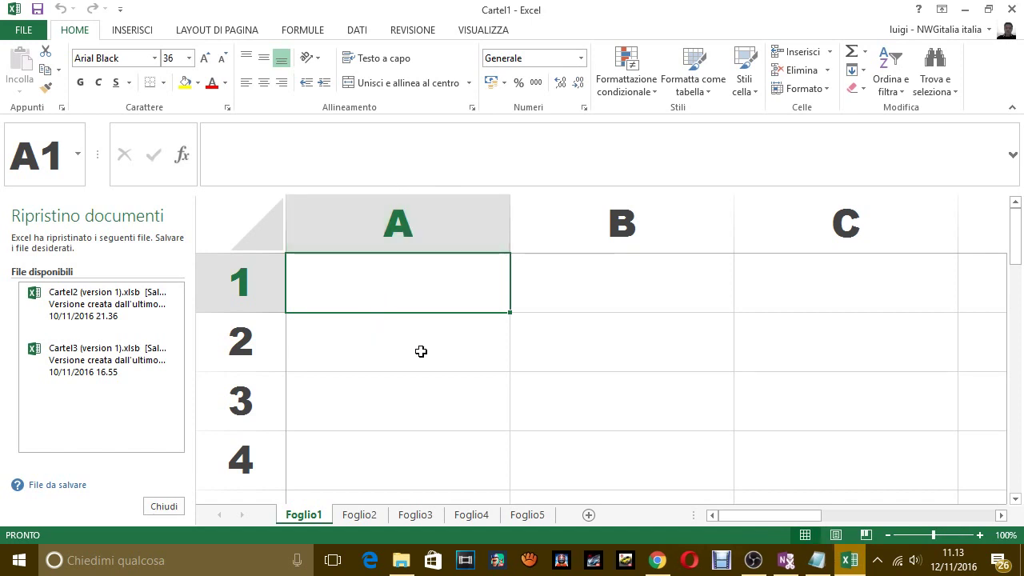
# Inspect the Arial Black 36 cells and check sheets Foglio2 through Foglio5
pyautogui.scroll(-3, 409, 317)
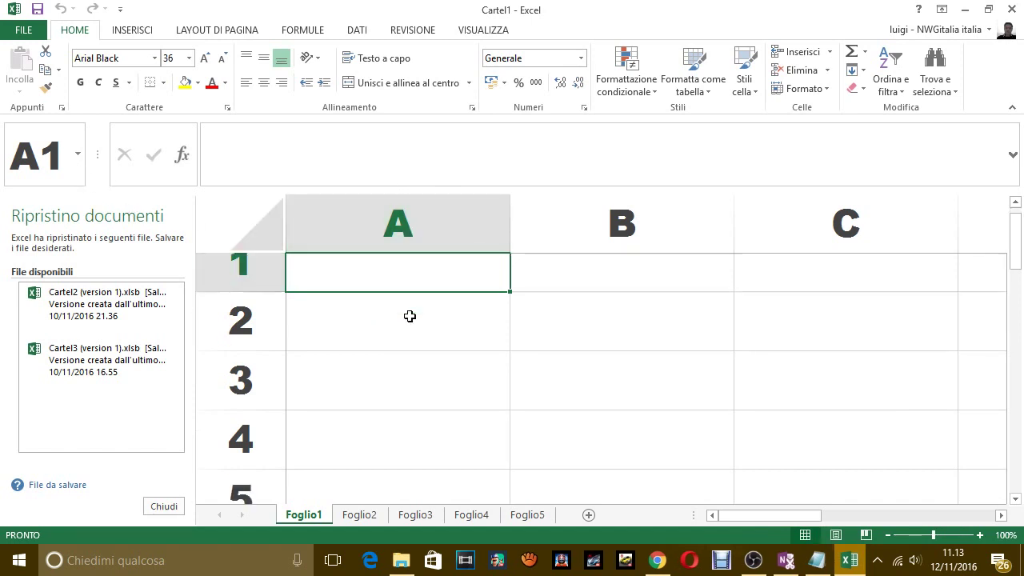
pyautogui.scroll(2, 409, 315)
pyautogui.scroll(1, 581, 286)
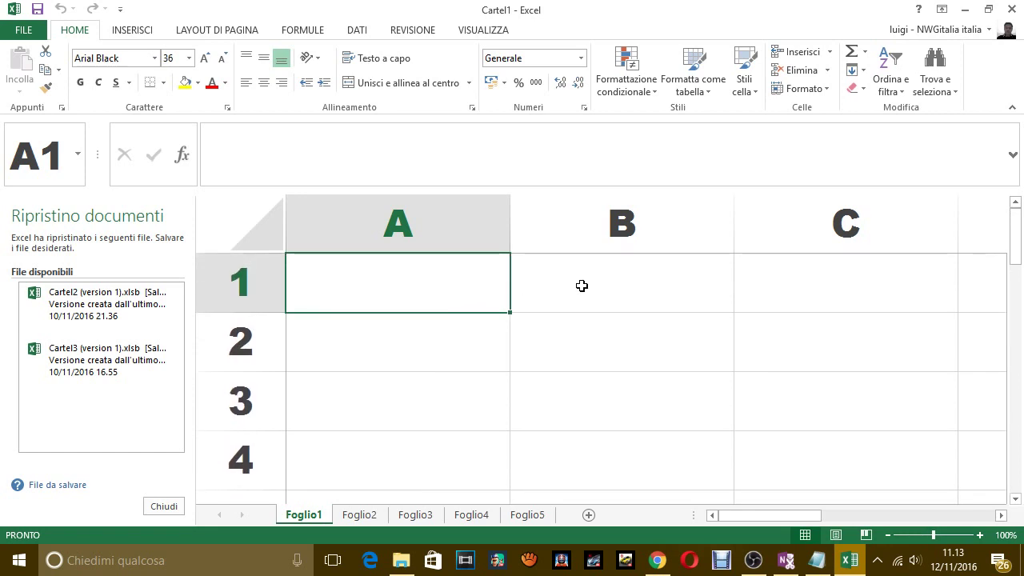
pyautogui.click(583, 287)
pyautogui.scroll(-2, 582, 290)
pyautogui.scroll(2, 581, 290)
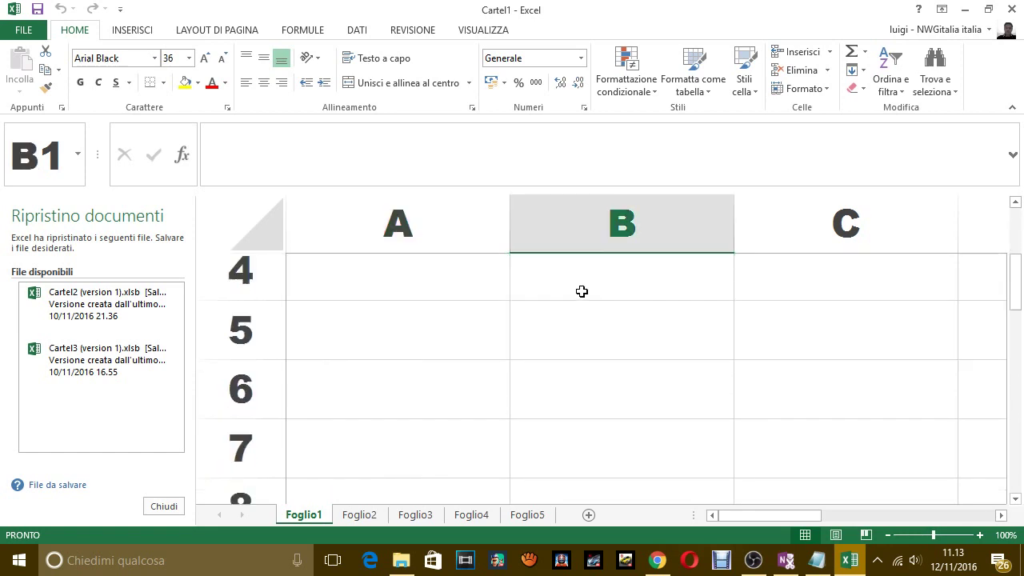
pyautogui.click(380, 298)
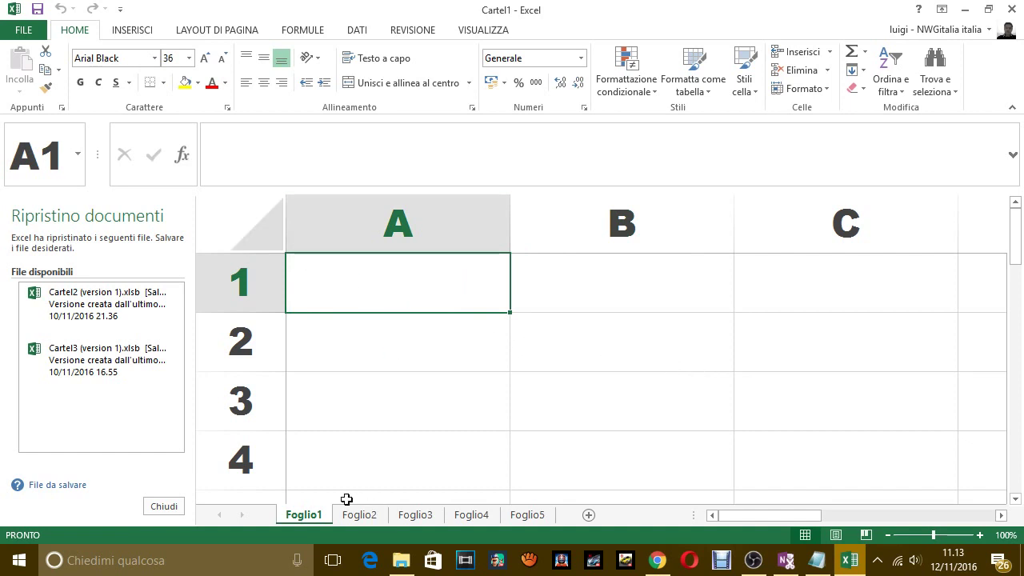
pyautogui.click(359, 514)
pyautogui.click(417, 516)
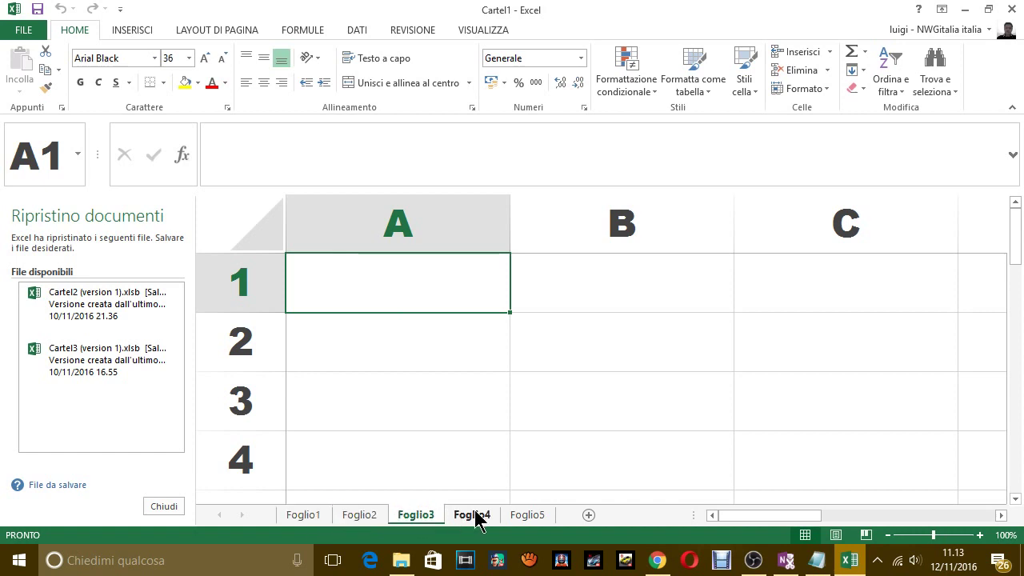
pyautogui.click(470, 515)
pyautogui.click(536, 516)
# Note that Excel opened with a larger view and 5 sheets, as set earlier, before restoring
pyautogui.hotkey('alt', 'Tab')
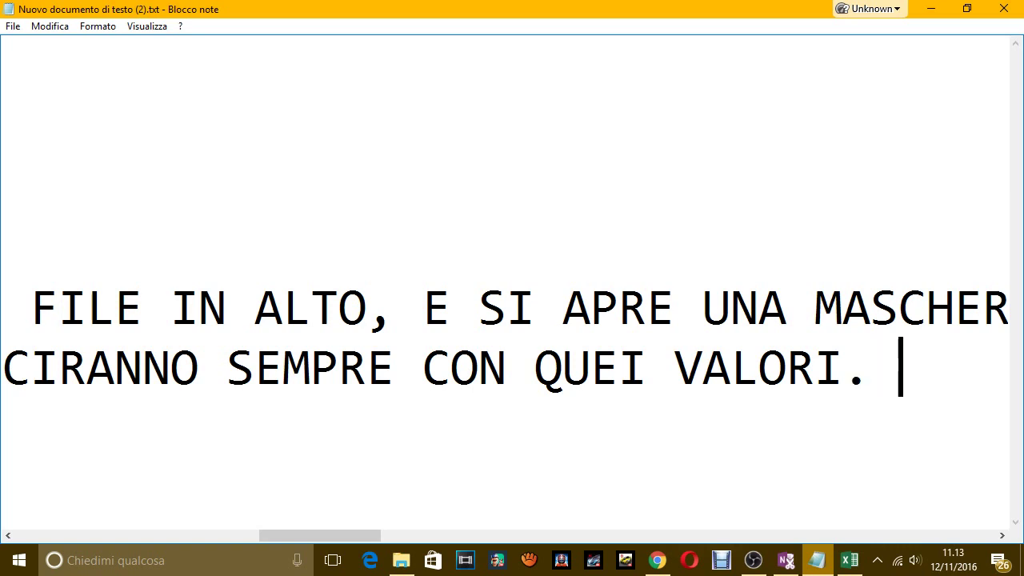
pyautogui.write('COME VEDI A')
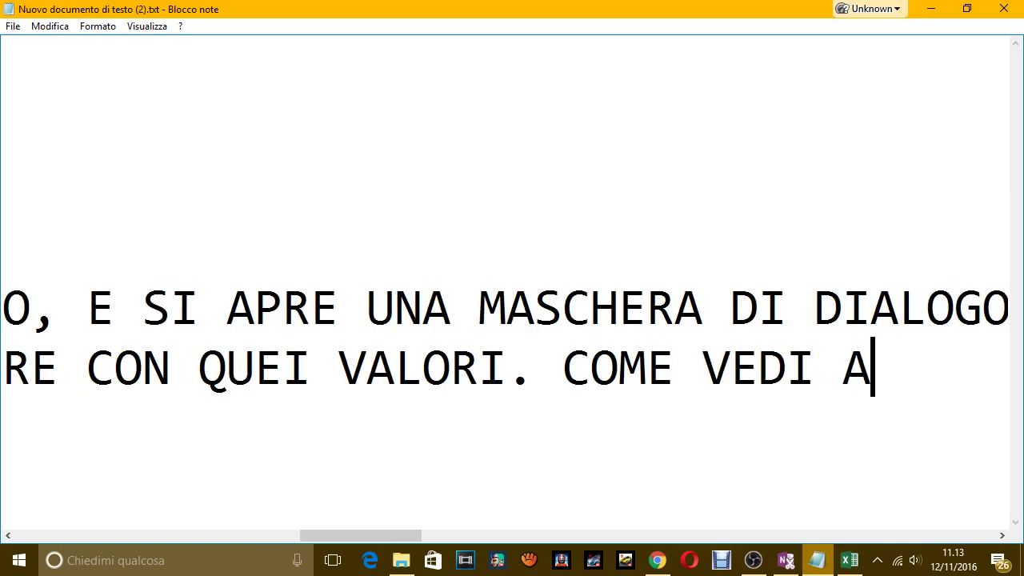
pyautogui.write('DESSO è ')
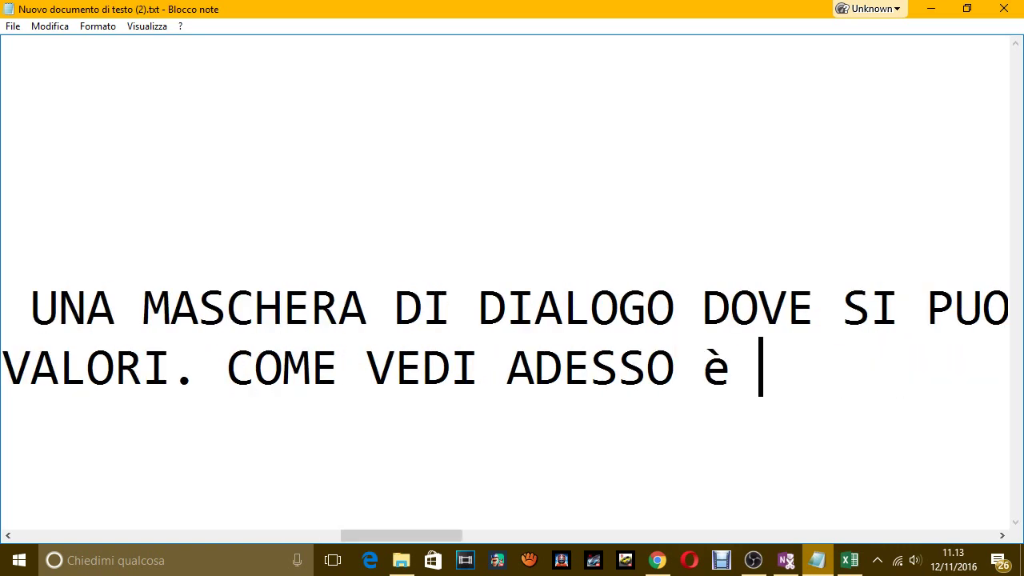
pyautogui.write('USCITO ')
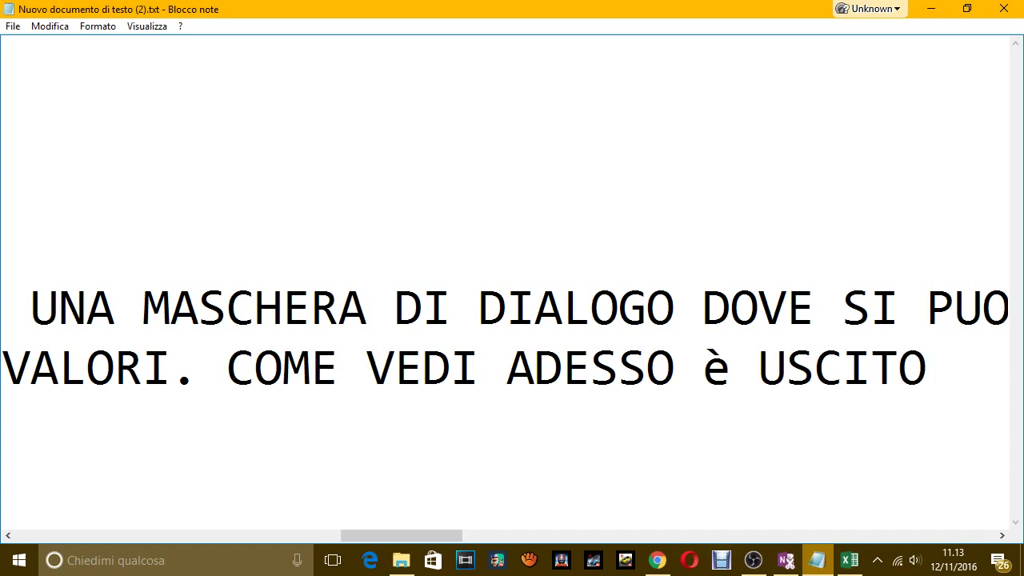
pyautogui.write('CON IL ')
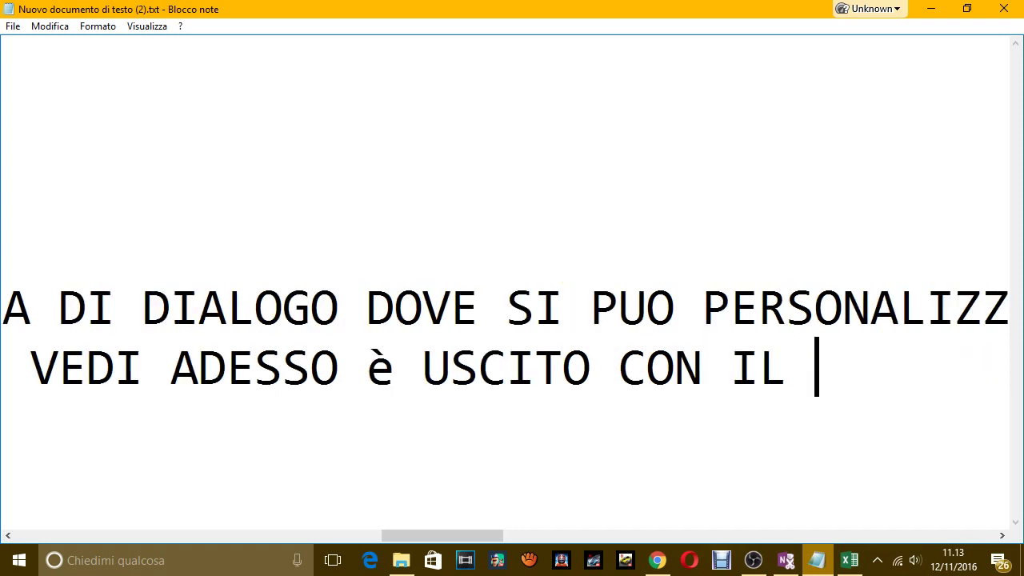
pyautogui.write('CARATTE')
pyautogui.press('BackSpace')
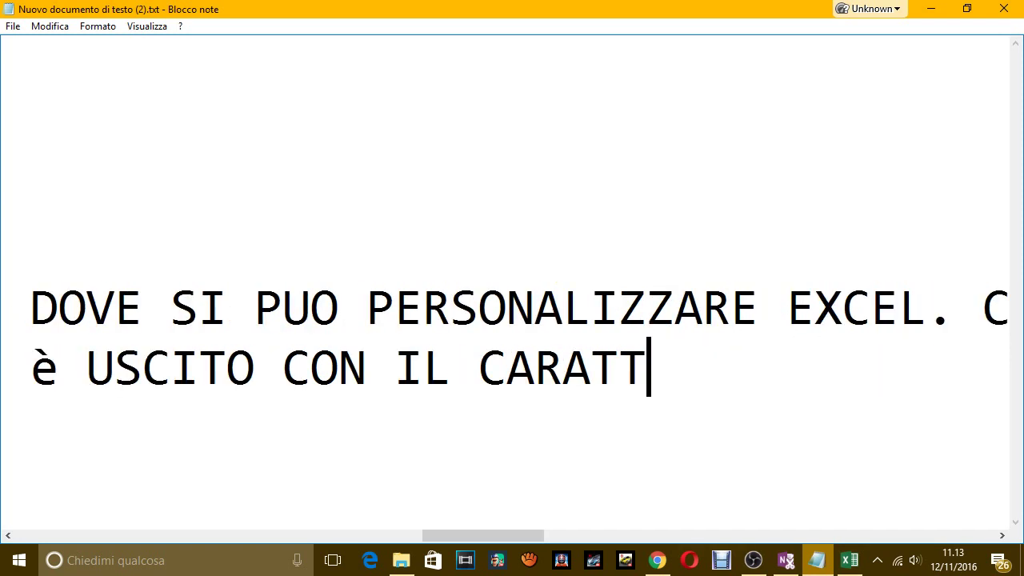
pyautogui.press('BackSpace')
pyautogui.press('BackSpace')
pyautogui.press('BackSpace')
pyautogui.press('BackSpace')
pyautogui.press('BackSpace')
pyautogui.press('BackSpace')
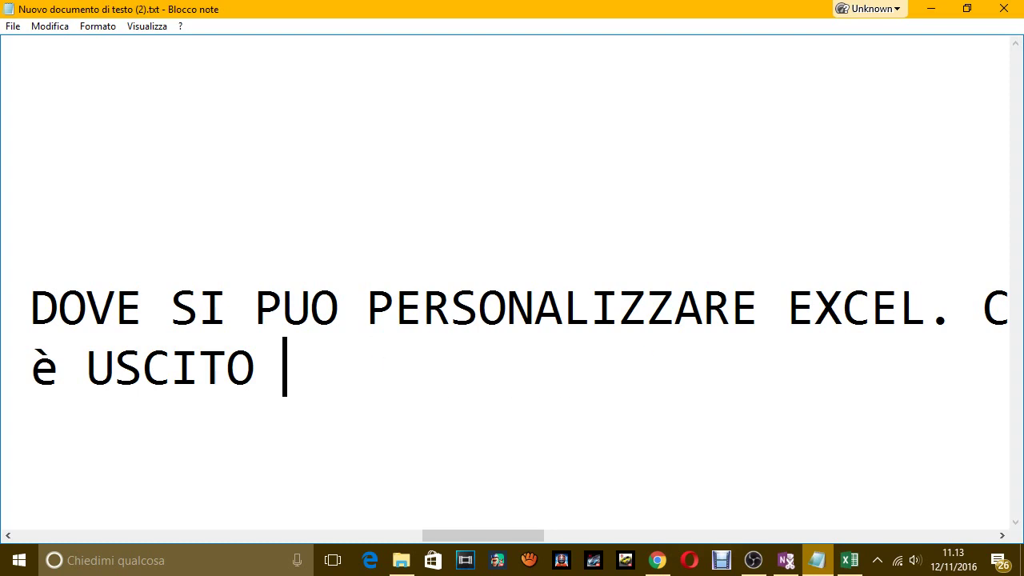
pyautogui.write('LA')
pyautogui.press('BackSpace')
pyautogui.write('A ')
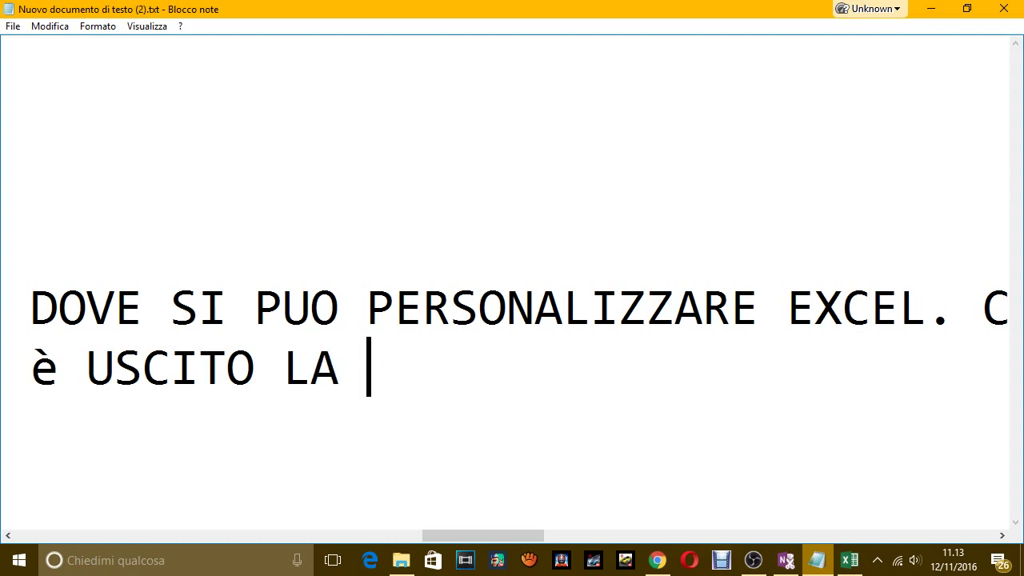
pyautogui.write('VISULA')
pyautogui.press('BackSpace')
pyautogui.press('BackSpace')
pyautogui.write('A')
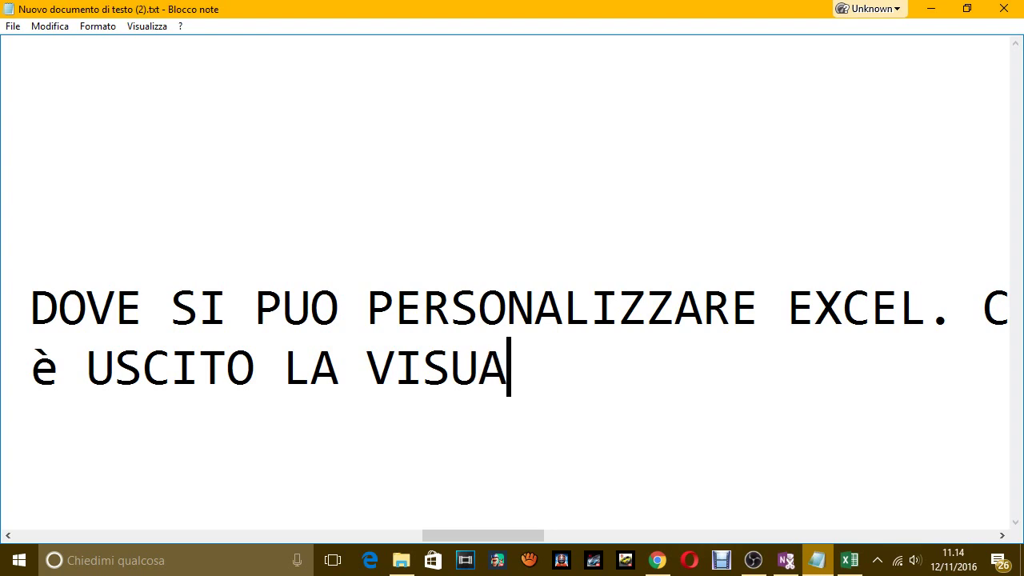
pyautogui.write('LIZZAZIONE PIU')
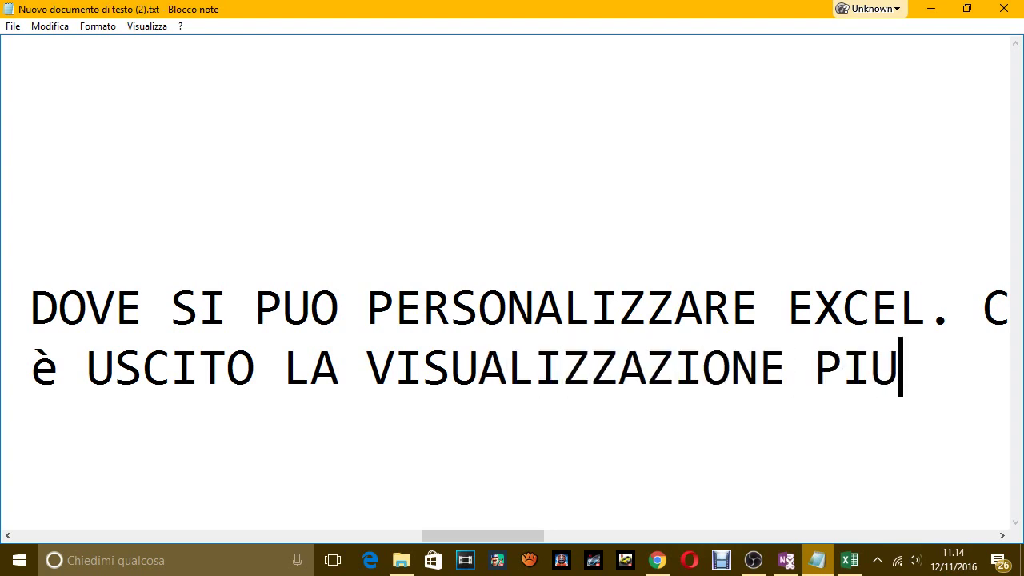
pyautogui.write(' GRANDE E ')
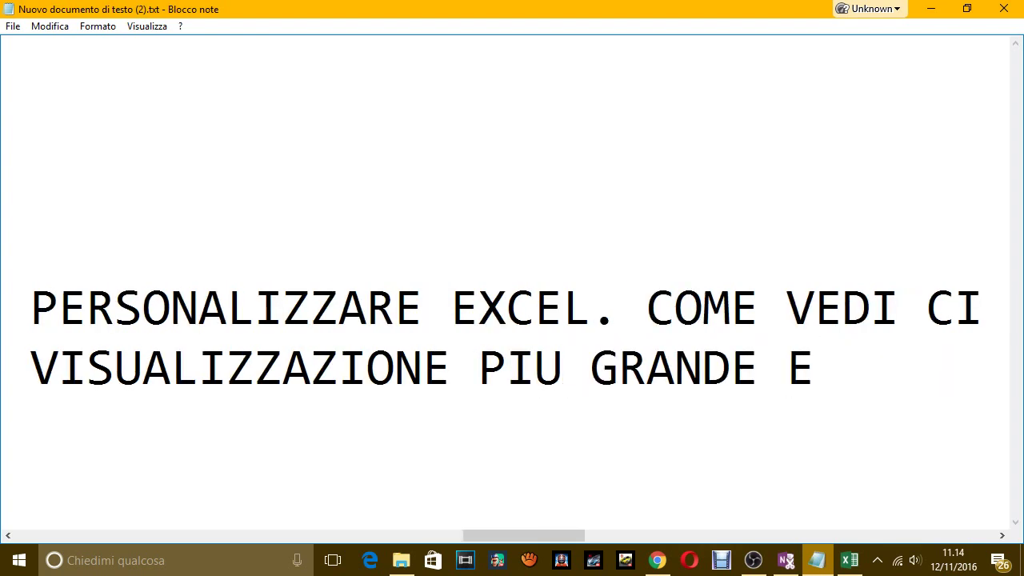
pyautogui.write('5 CARTEL')
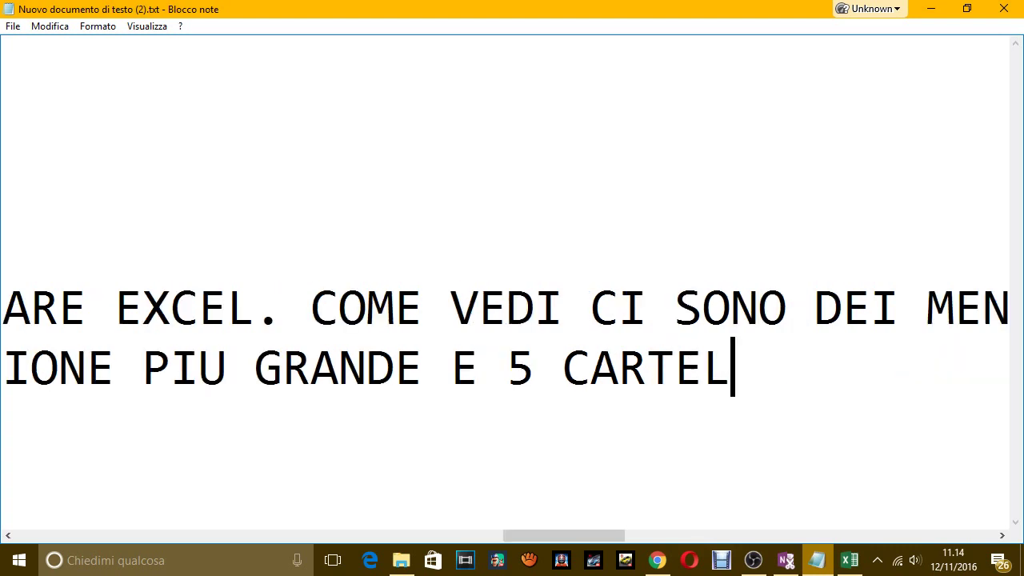
pyautogui.write('LE SOTTO')
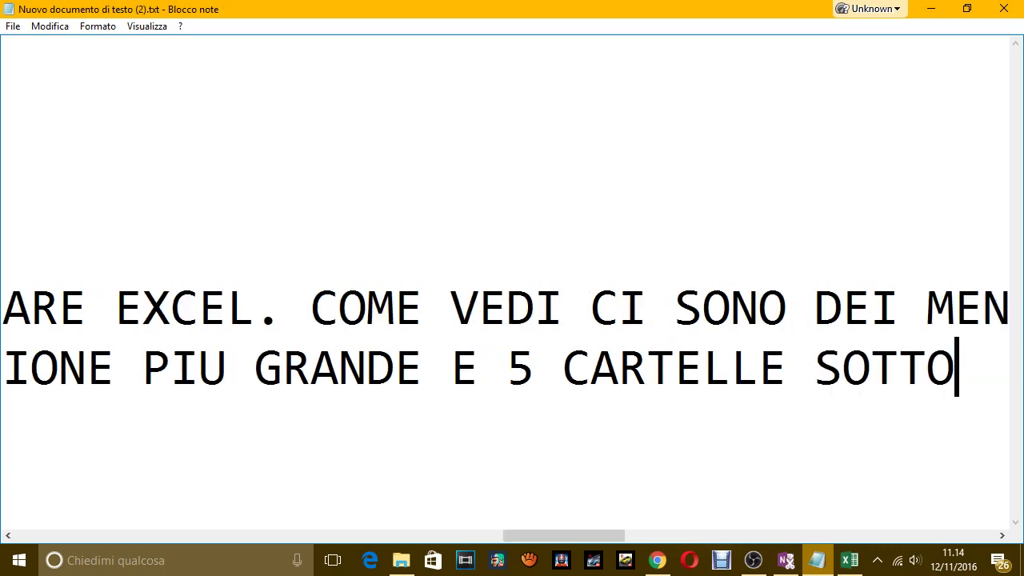
pyautogui.write(', COME HO IMPA')
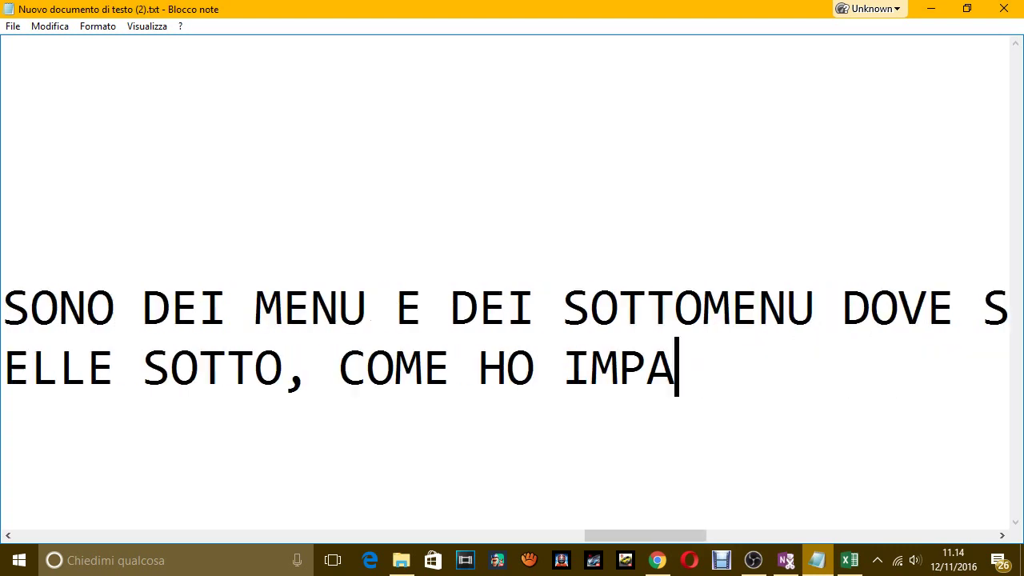
pyautogui.press('BackSpace')
pyautogui.write('OSTATO')
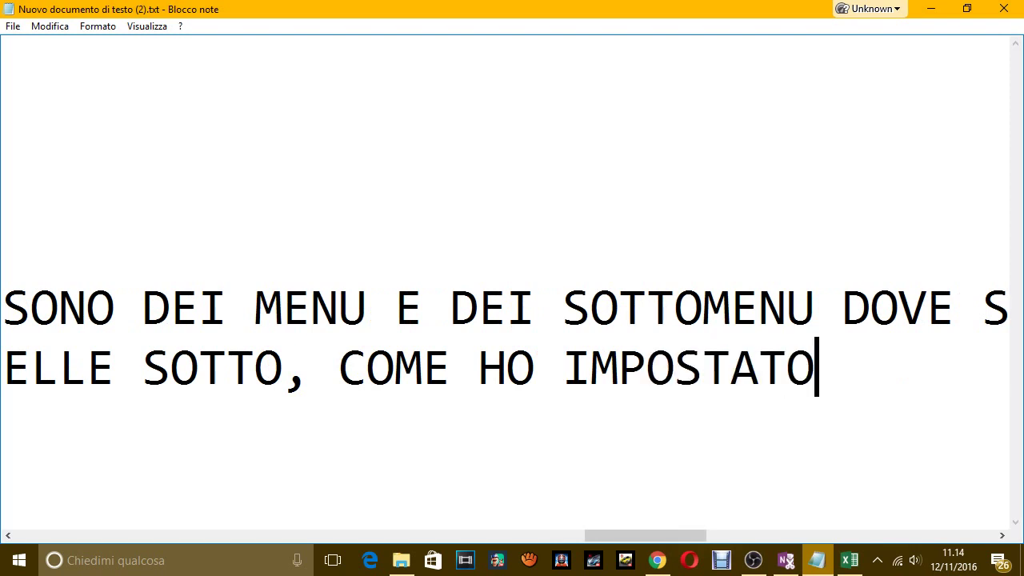
pyautogui.write(' IO PRIMA')
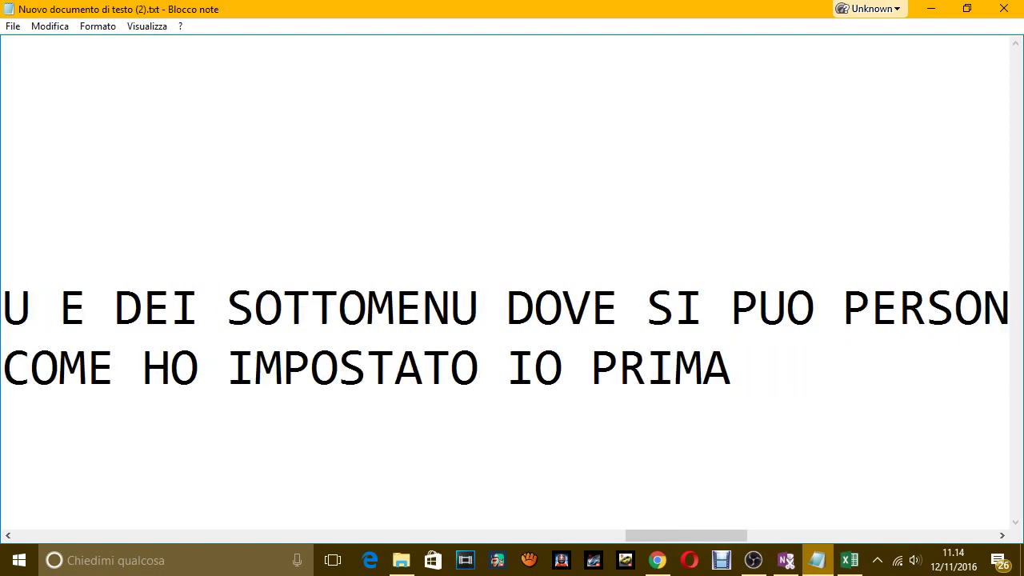
pyautogui.write(', MA RI')
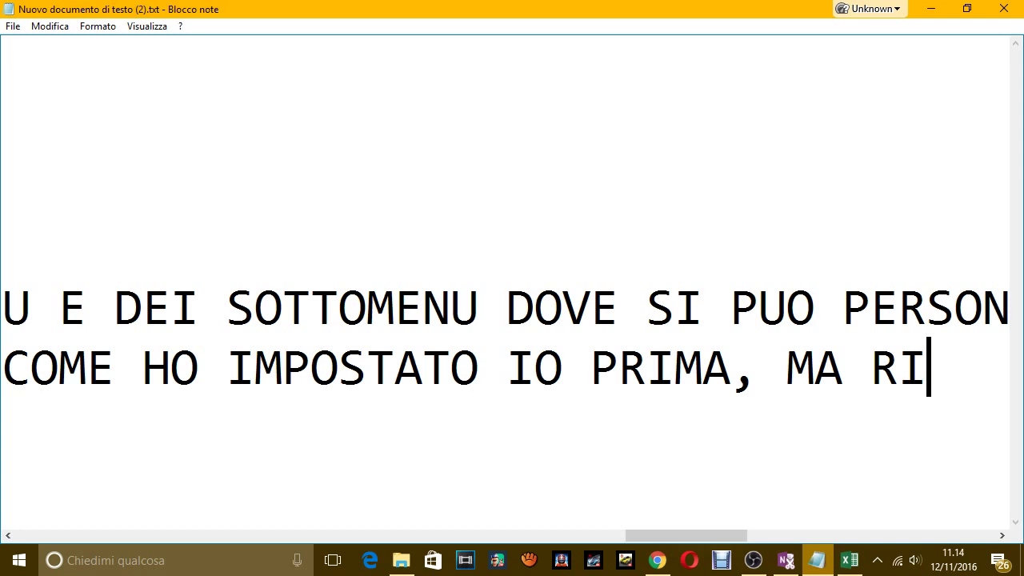
pyautogui.write('TORNIAMO')
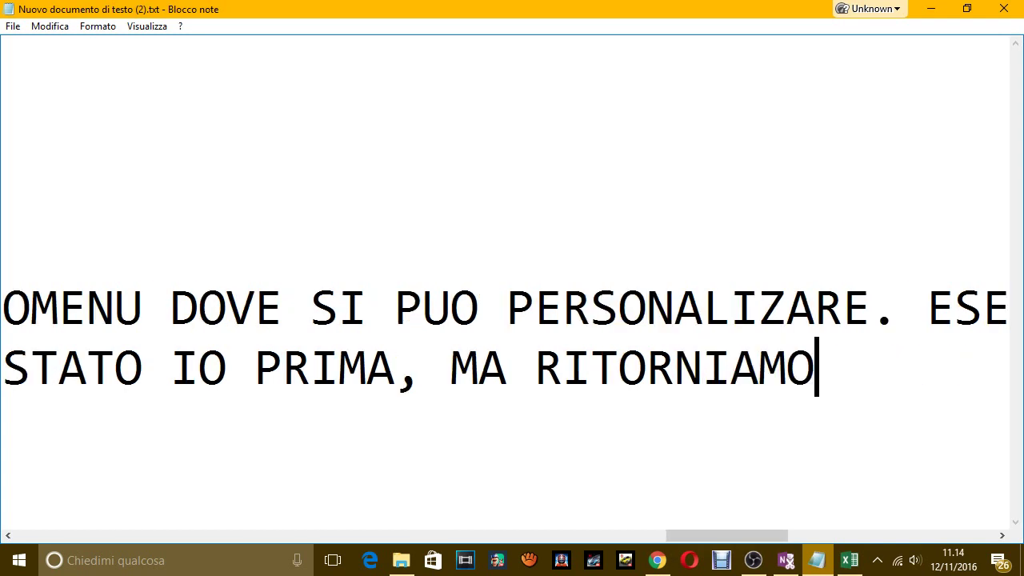
pyautogui.write(' A SISTEMA')
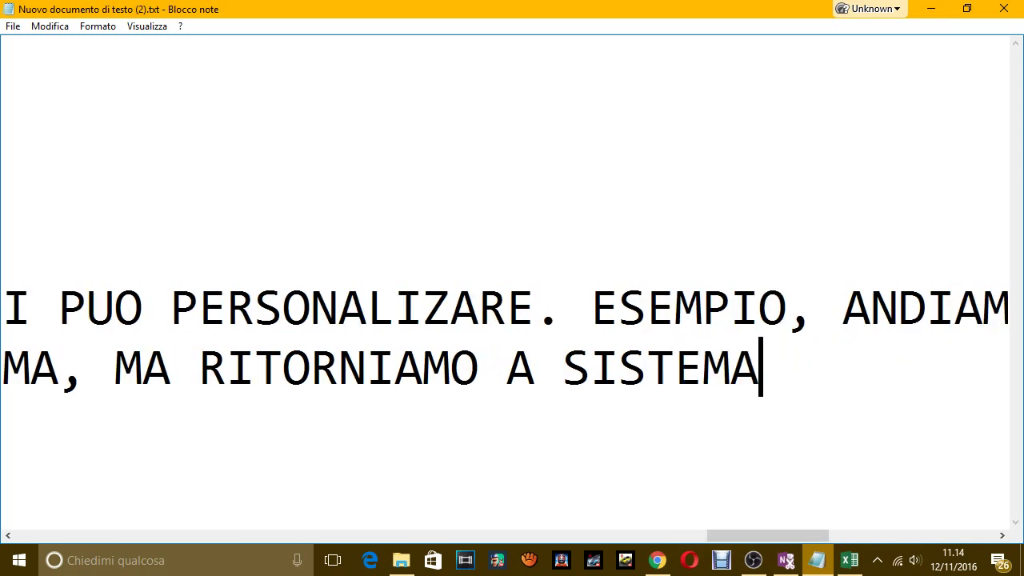
pyautogui.write('RE COME PRIM')
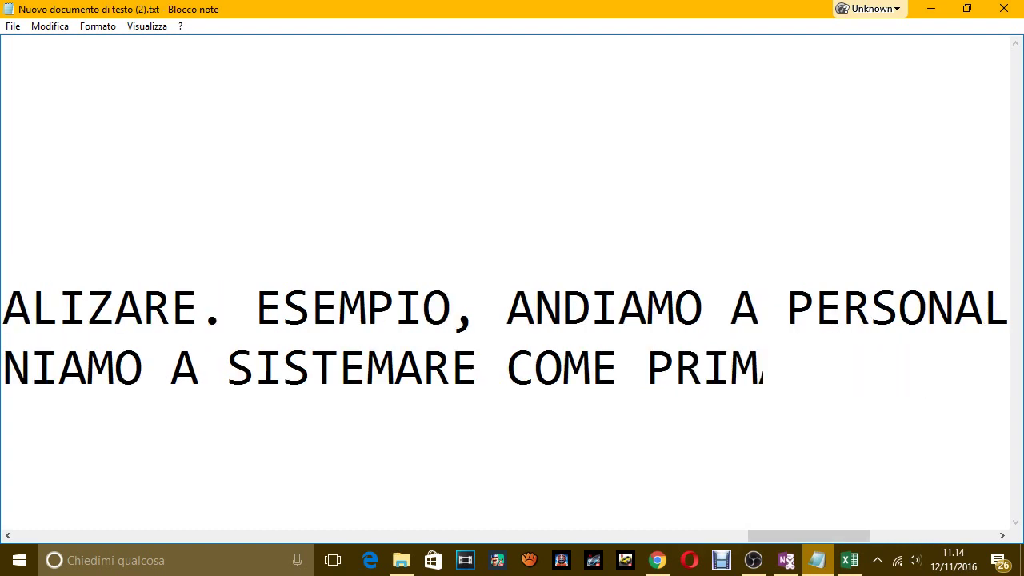
pyautogui.write('A')
pyautogui.hotkey('alt', 'Tab')
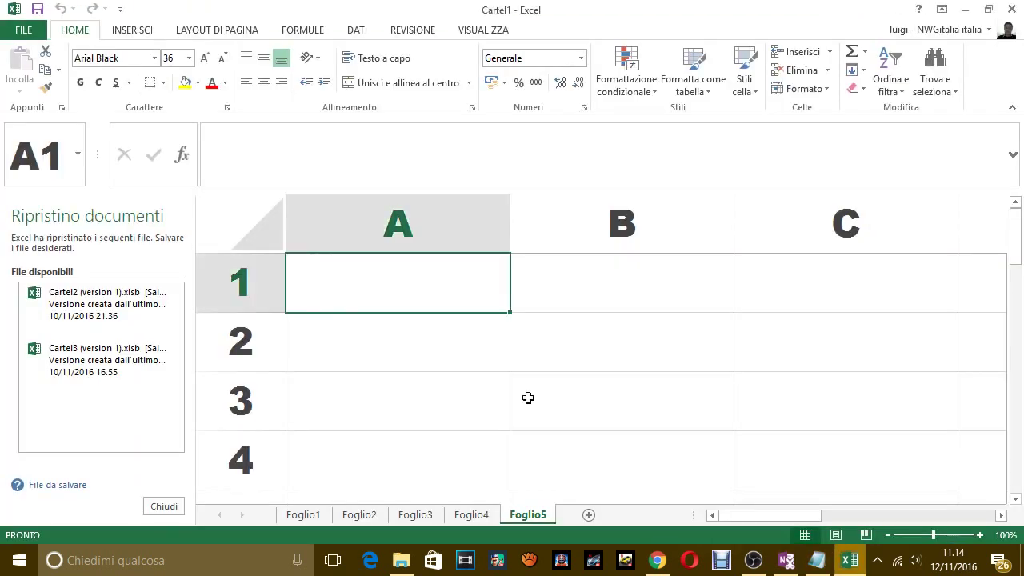
# Set the new-workbook default font to Carattere corpo, size 11, and acknowledge the restart notice
pyautogui.click(21, 32)
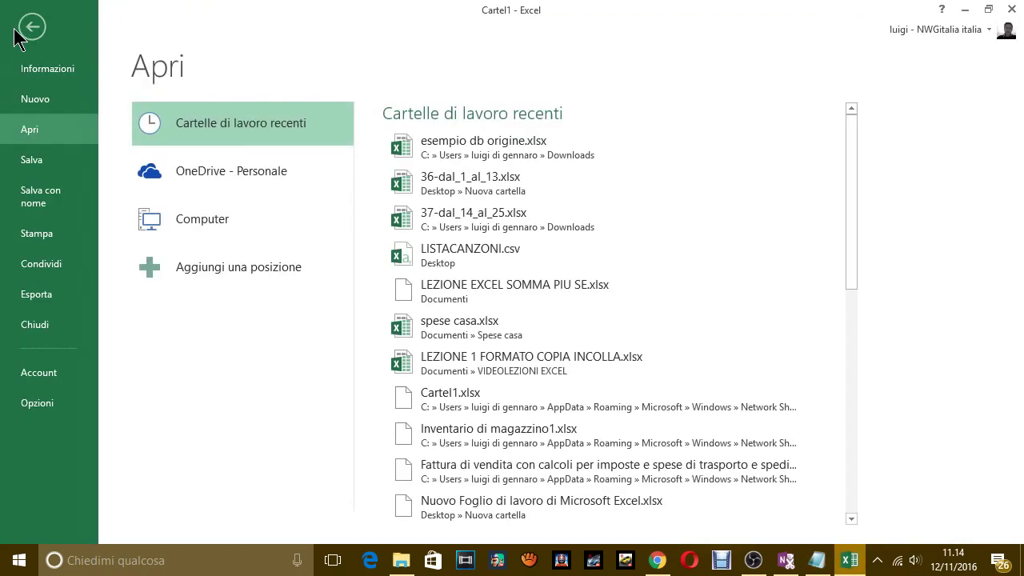
pyautogui.click(32, 402)
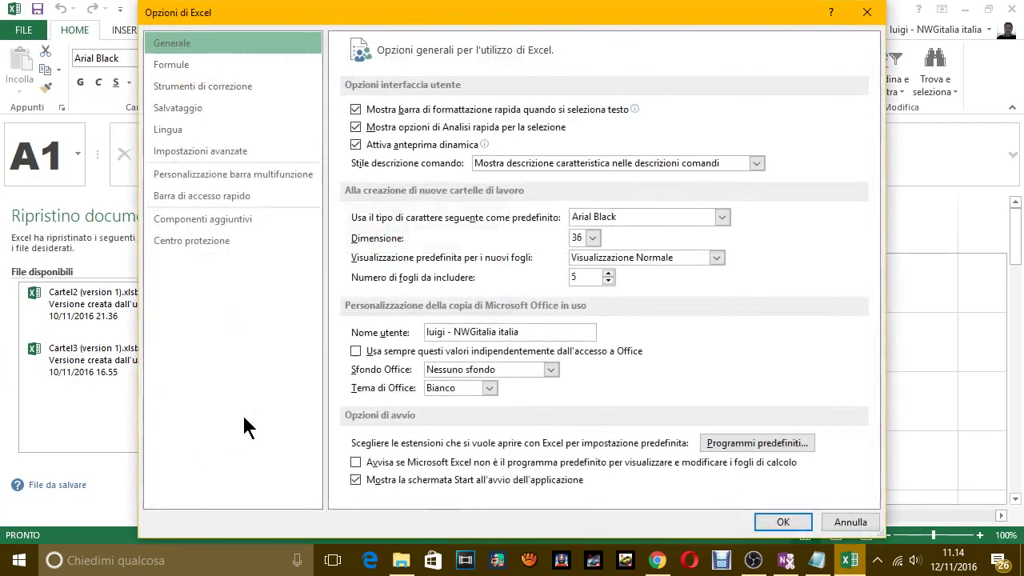
pyautogui.click(635, 212)
pyautogui.click(593, 238)
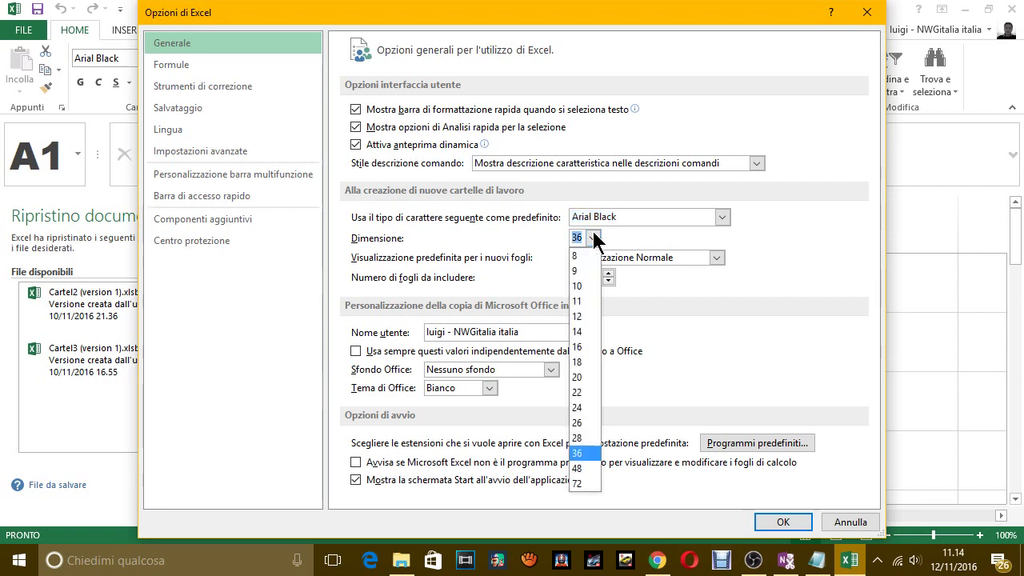
pyautogui.click(577, 300)
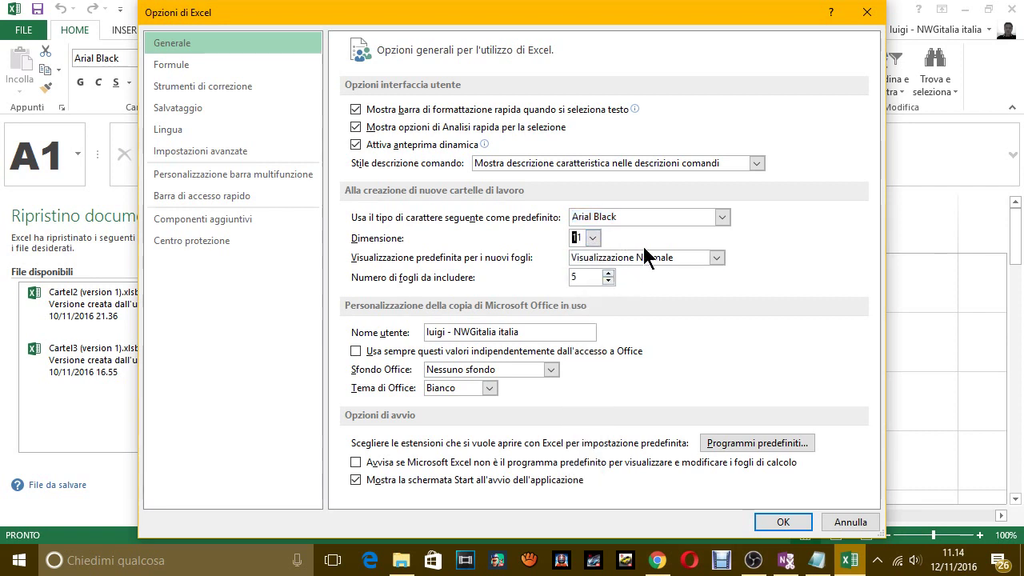
pyautogui.click(653, 216)
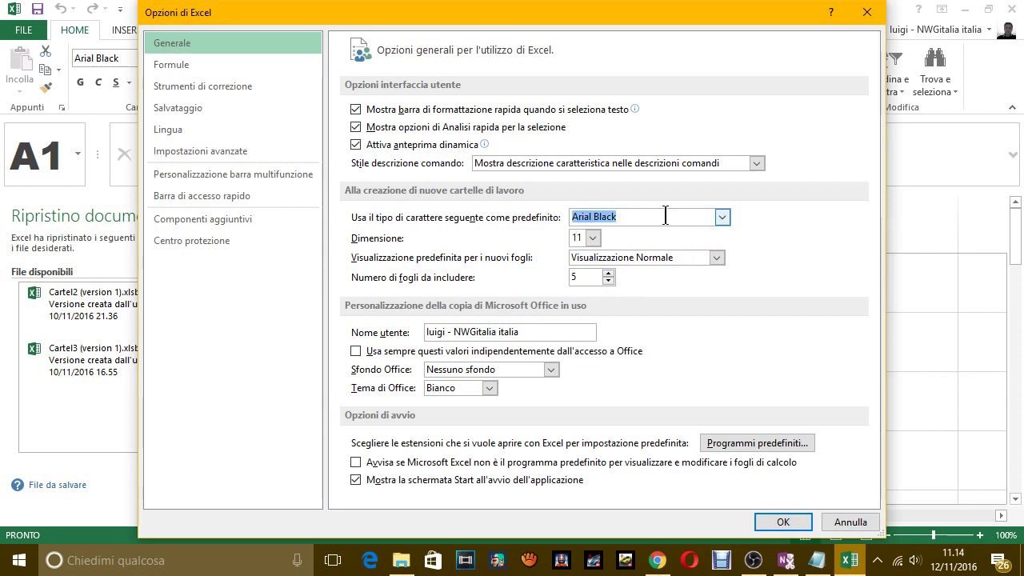
pyautogui.click(722, 218)
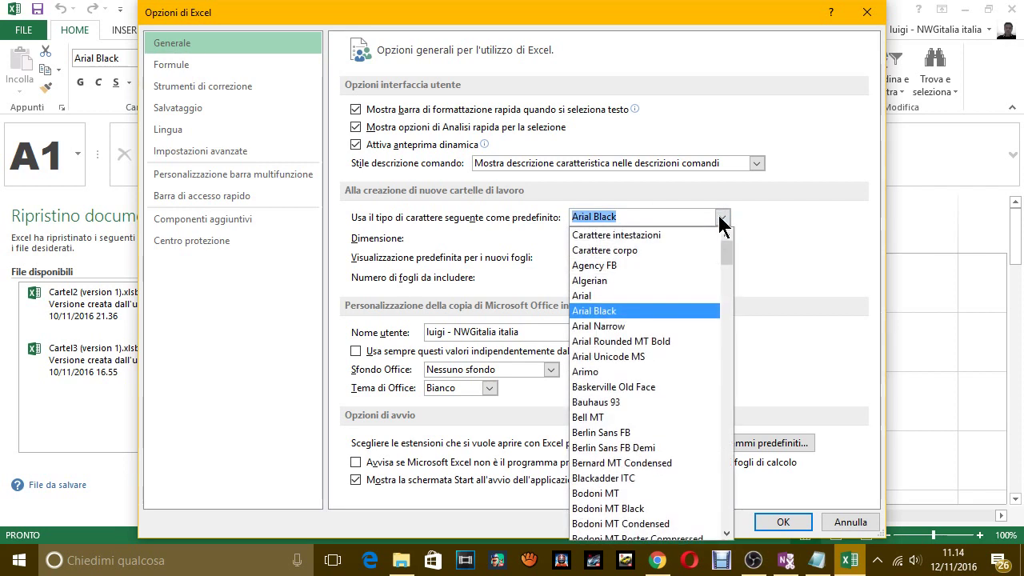
pyautogui.click(638, 247)
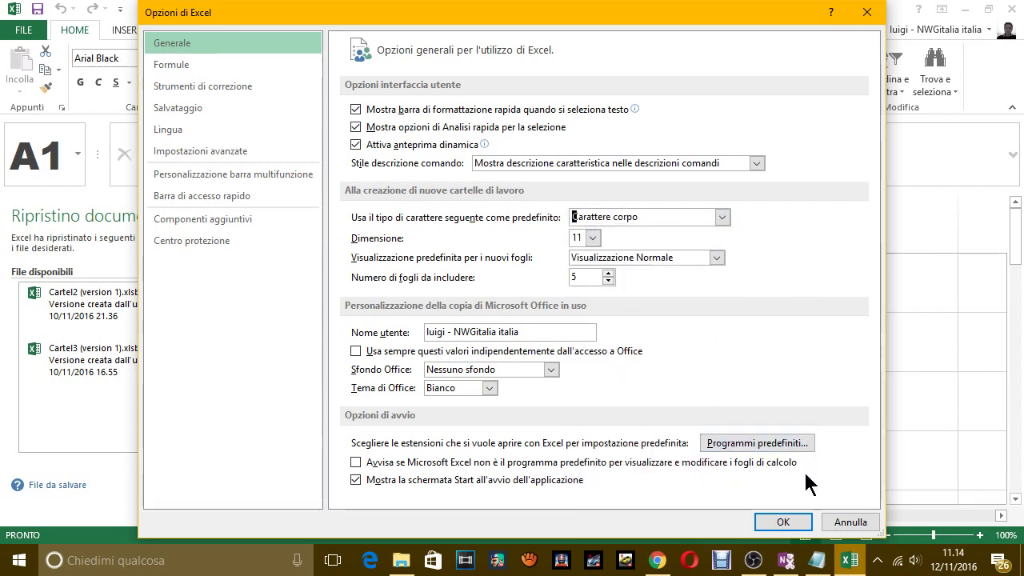
pyautogui.click(797, 522)
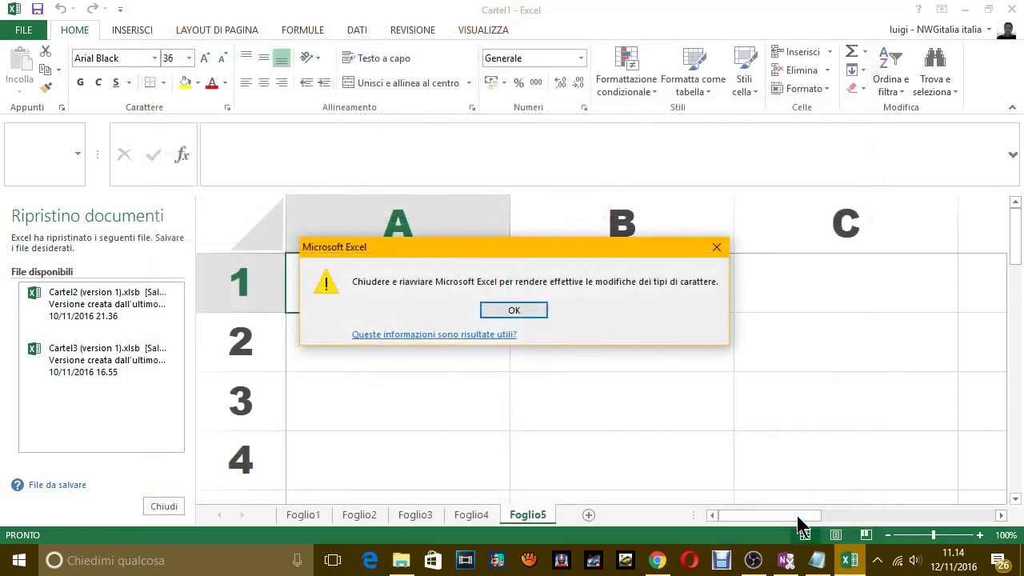
pyautogui.click(514, 313)
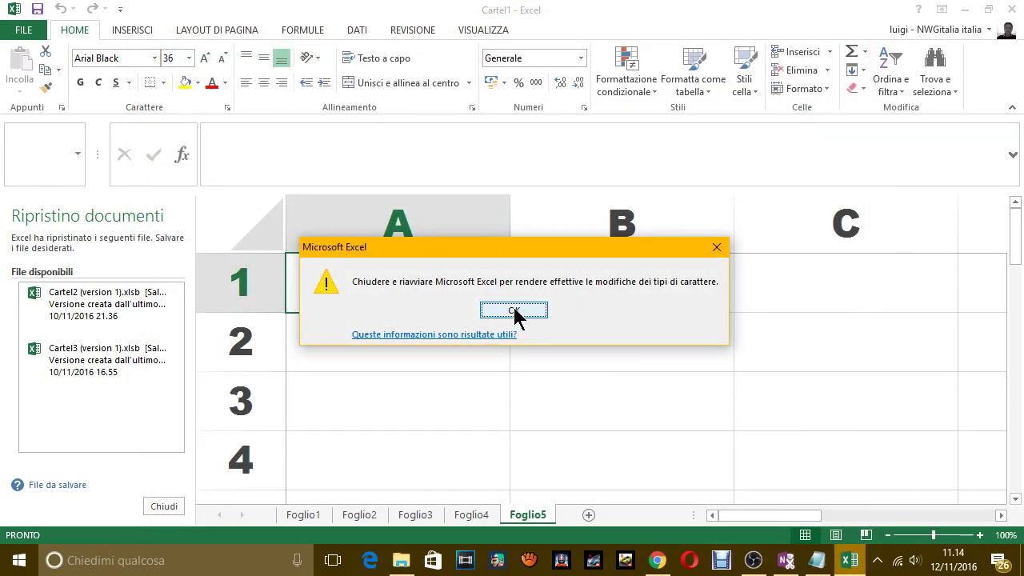
# Add a new note line: 'COME VEDI OGNI VOLTA CHE MODIFICO QUALCOSA DEVO RIAVVIARE IL PROGRAMMA.'
pyautogui.write('.')
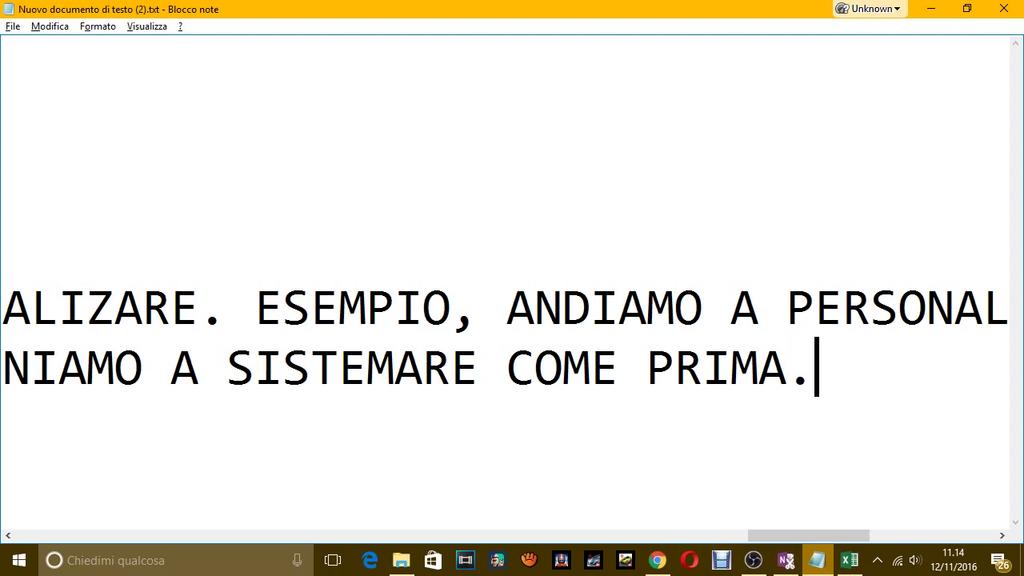
pyautogui.press('Return')
pyautogui.write('COME VEDI ')
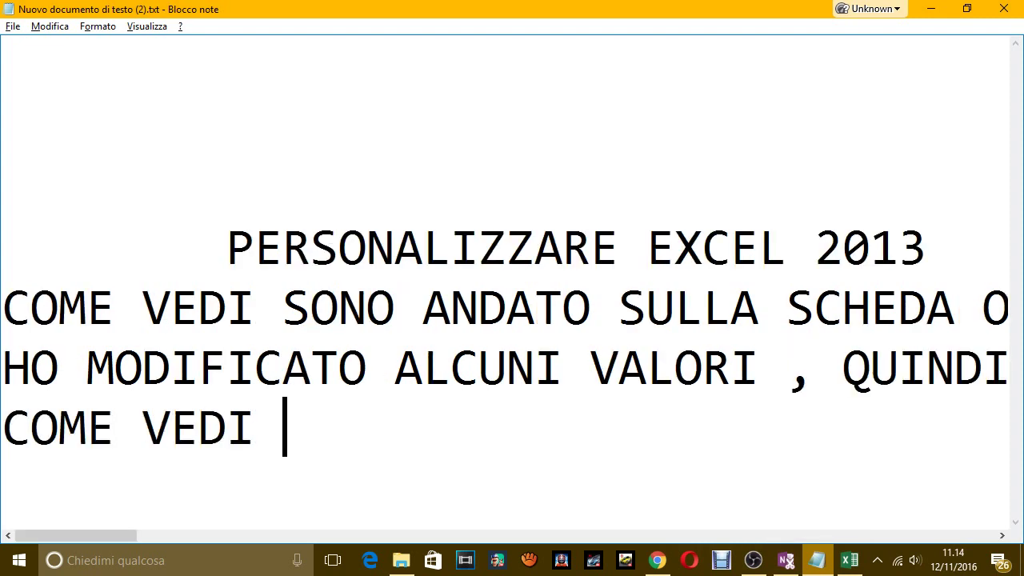
pyautogui.write('OGNI VO9L')
pyautogui.press('BackSpace')
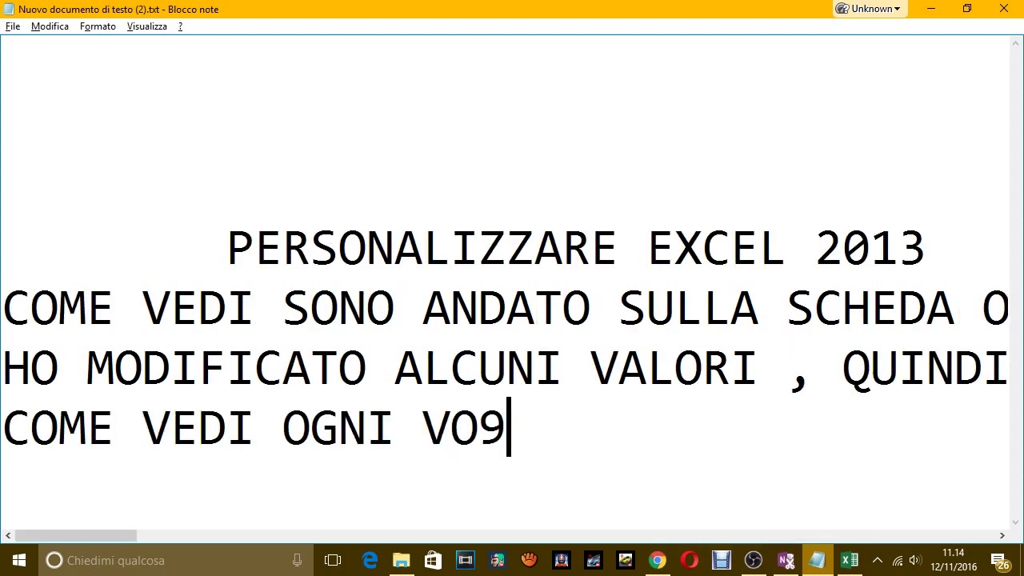
pyautogui.press('BackSpace')
pyautogui.write('LTA CHE MODIF')
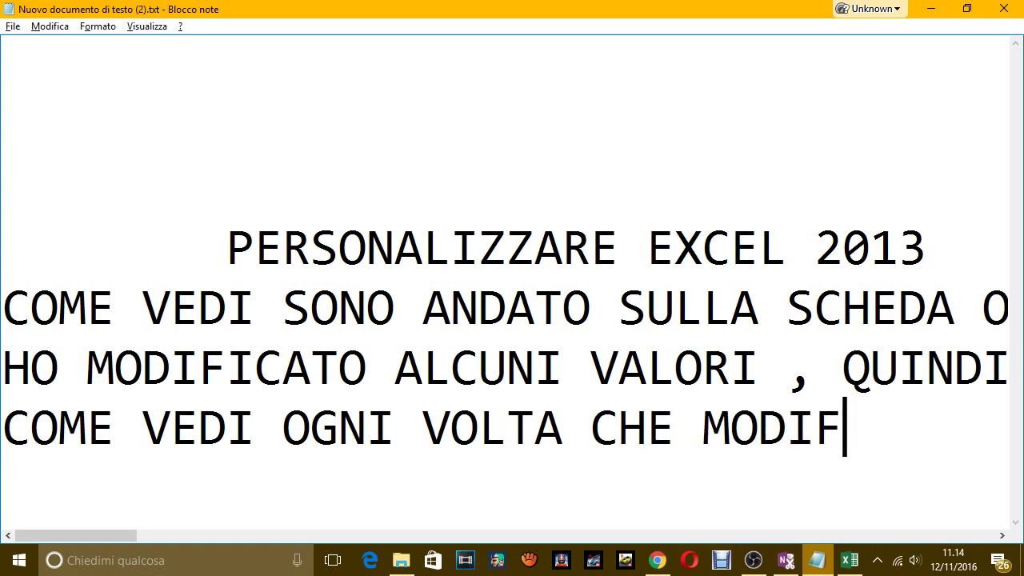
pyautogui.write('ICO QUAQ')
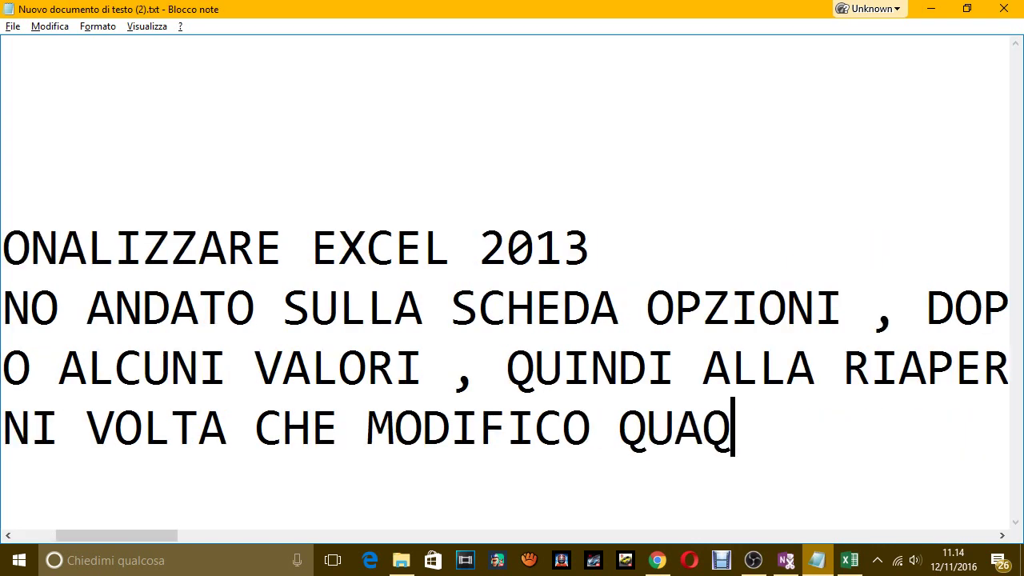
pyautogui.press('BackSpace')
pyautogui.write('LSI')
pyautogui.press('BackSpace')
pyautogui.press('BackSpace')
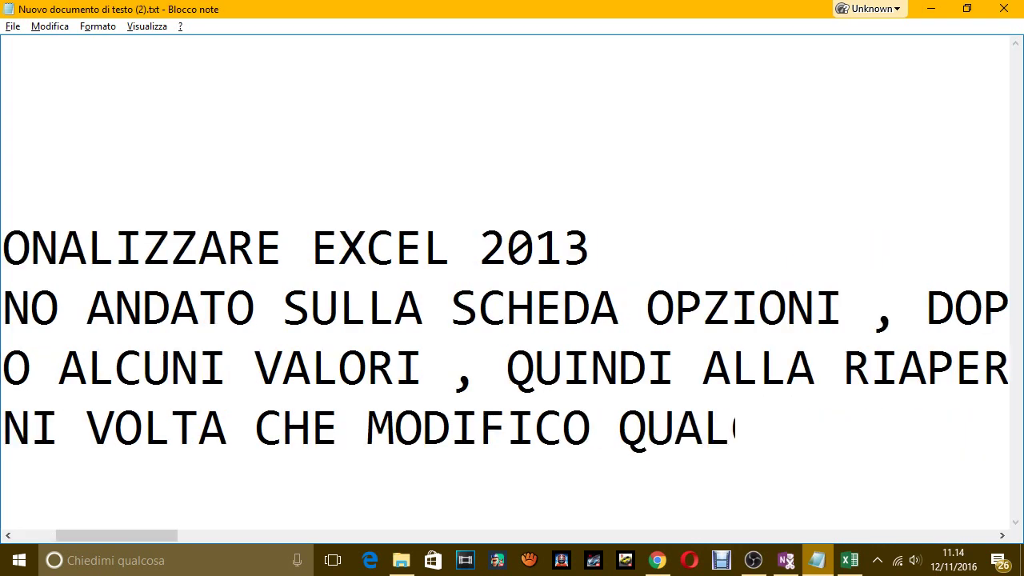
pyautogui.write('COSA DEVO RIA')
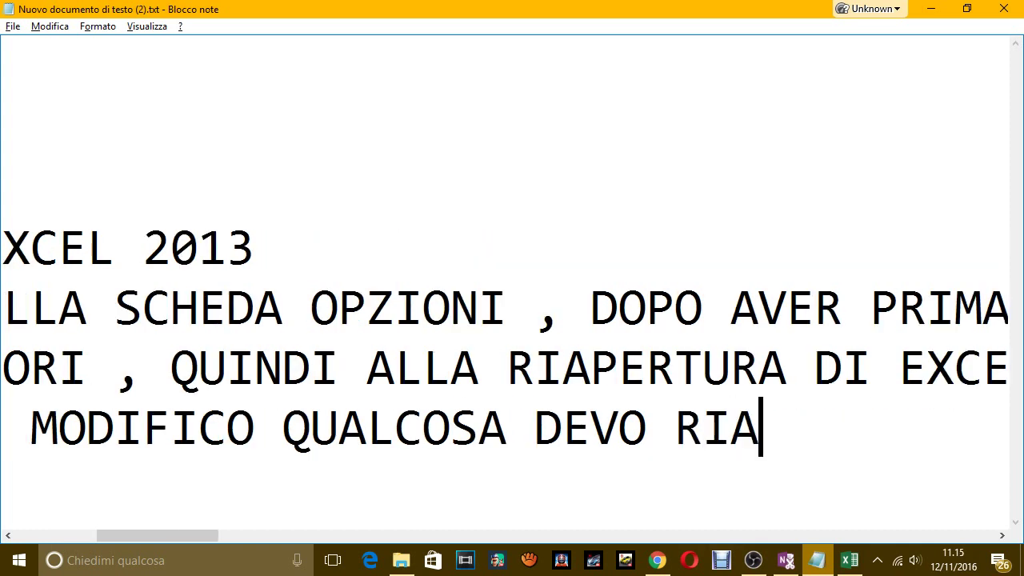
pyautogui.write('VVARE')
pyautogui.press('BackSpace')
pyautogui.press('BackSpace')
pyautogui.press('BackSpace')
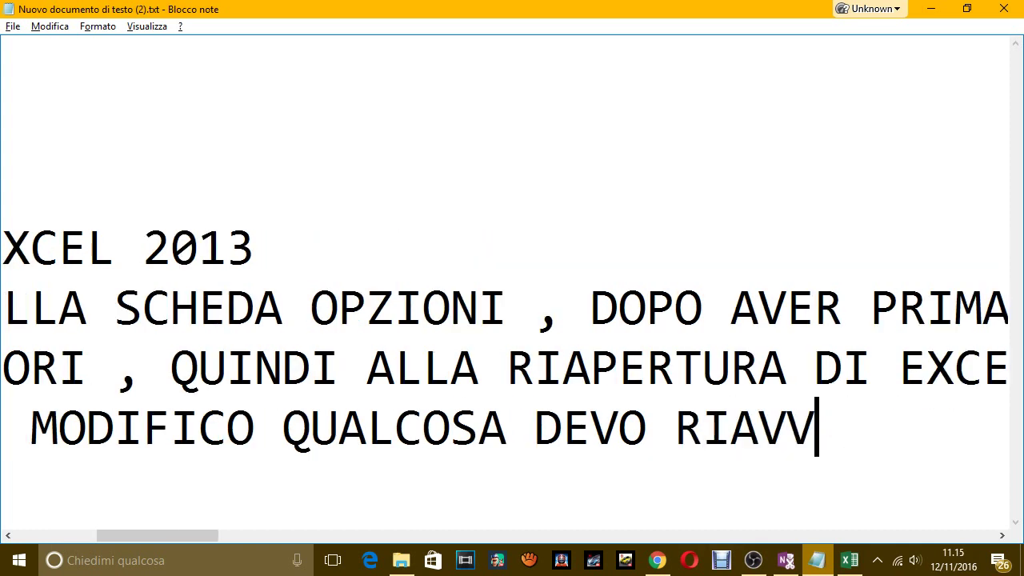
pyautogui.write('IARE IL')
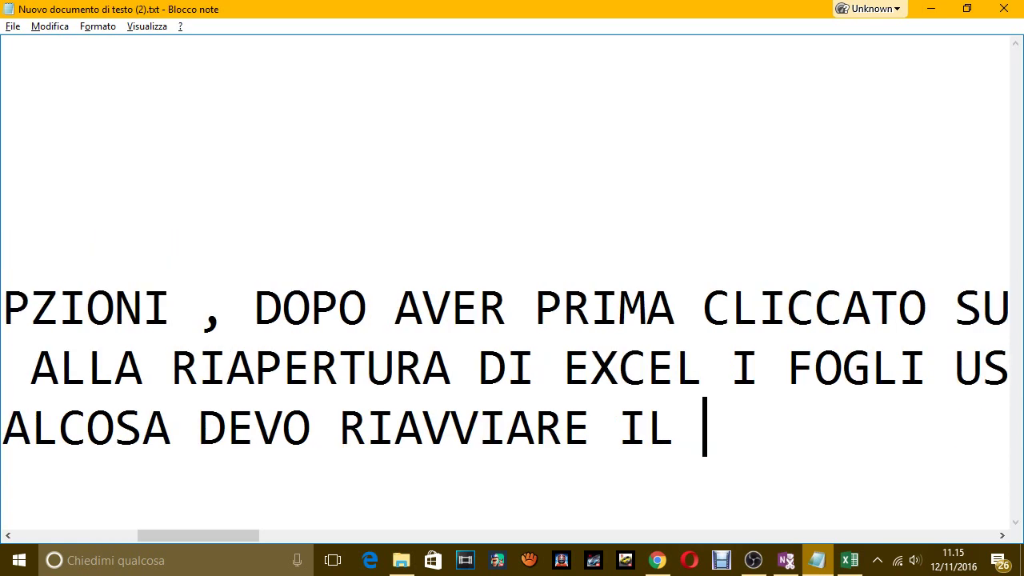
pyautogui.write('PROGRAM')
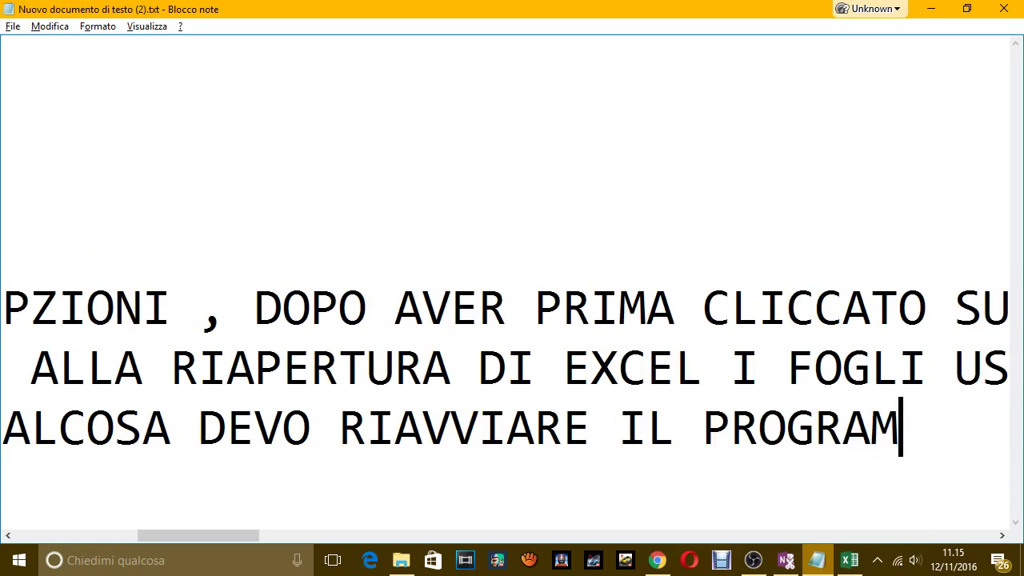
pyautogui.write('MA.')
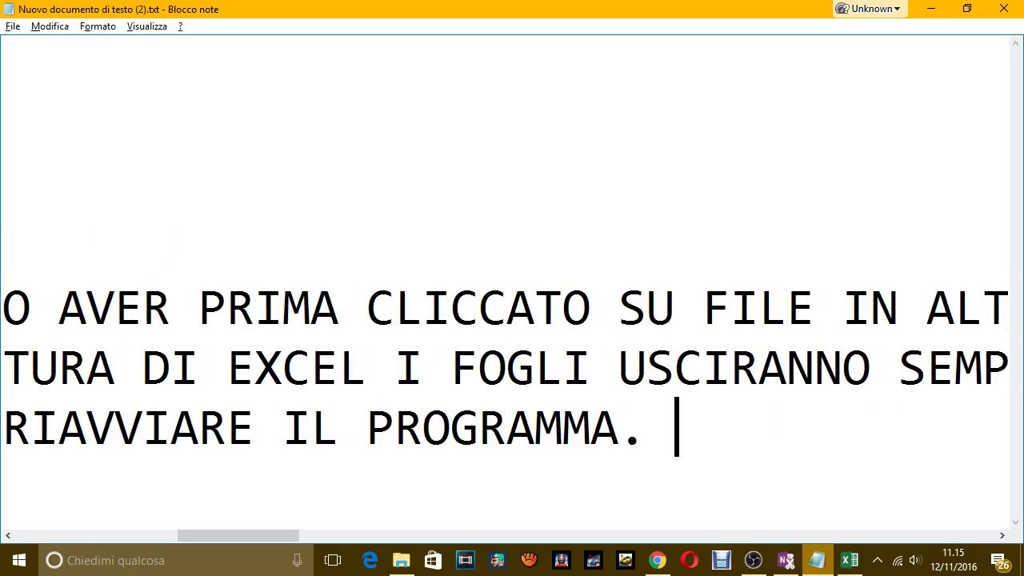
pyautogui.hotkey('alt', 'Tab')
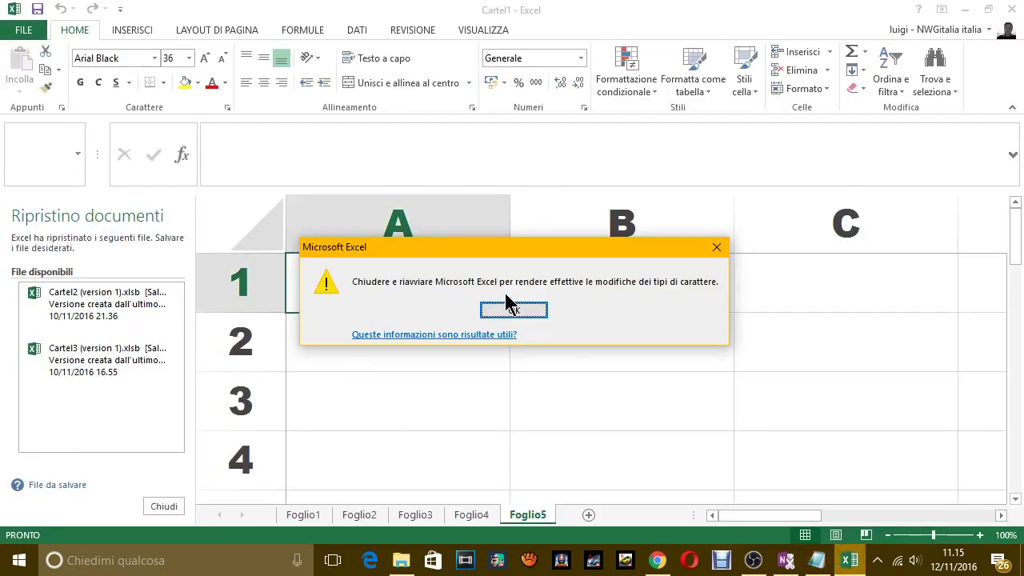
# Dismiss the restart notice and close Excel, discarding the recovered files
pyautogui.click(513, 312)
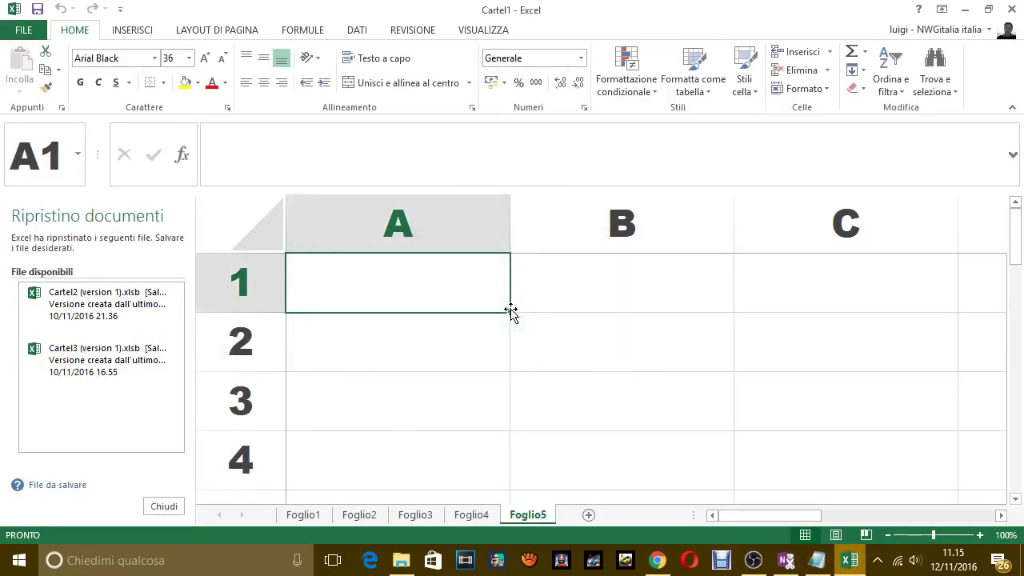
pyautogui.click(1012, 9)
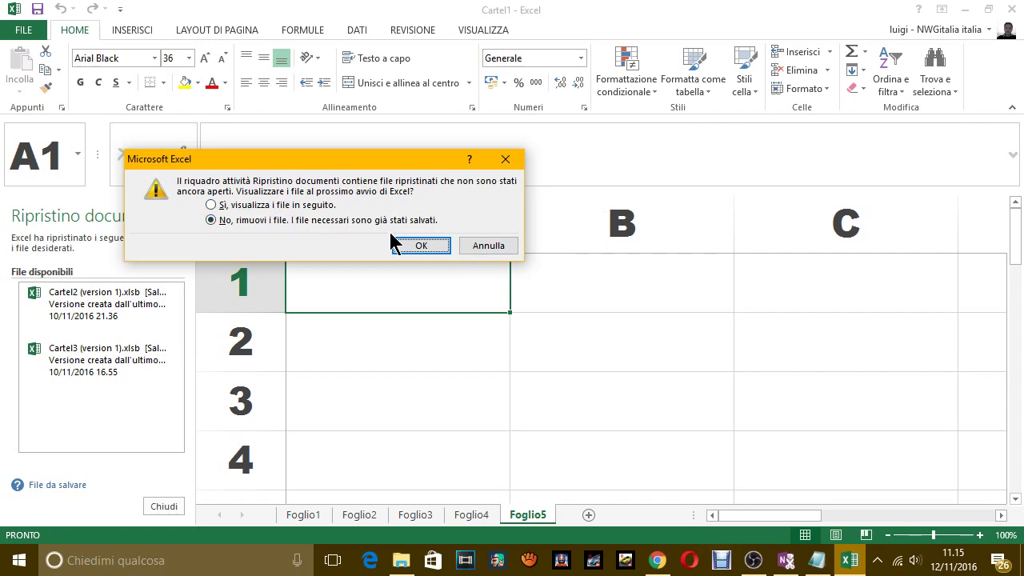
pyautogui.click(412, 244)
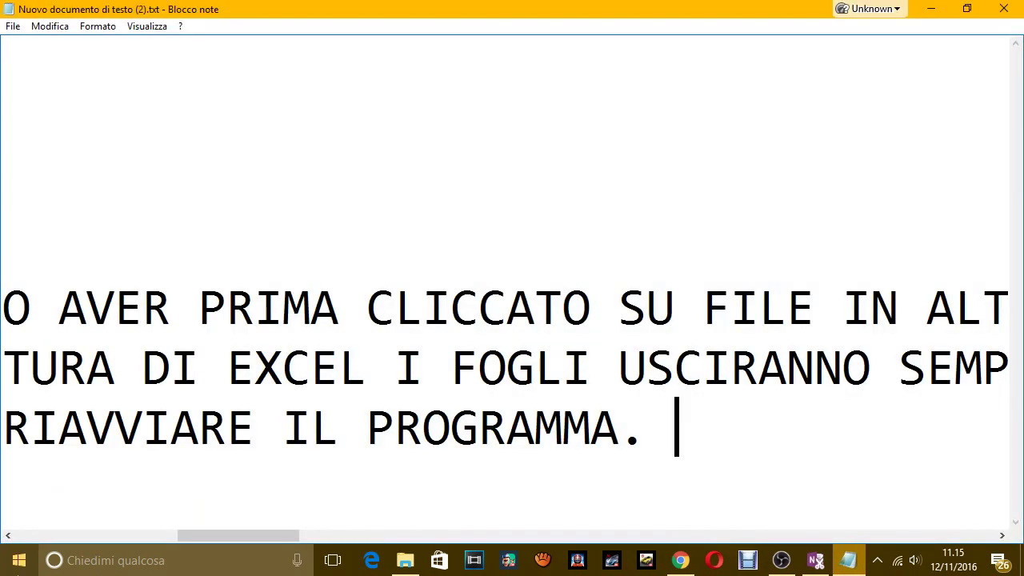
# Relaunch Excel 2013 from Windows search and open a blank workbook in Calibri 11
pyautogui.click(108, 560)
pyautogui.write('E')
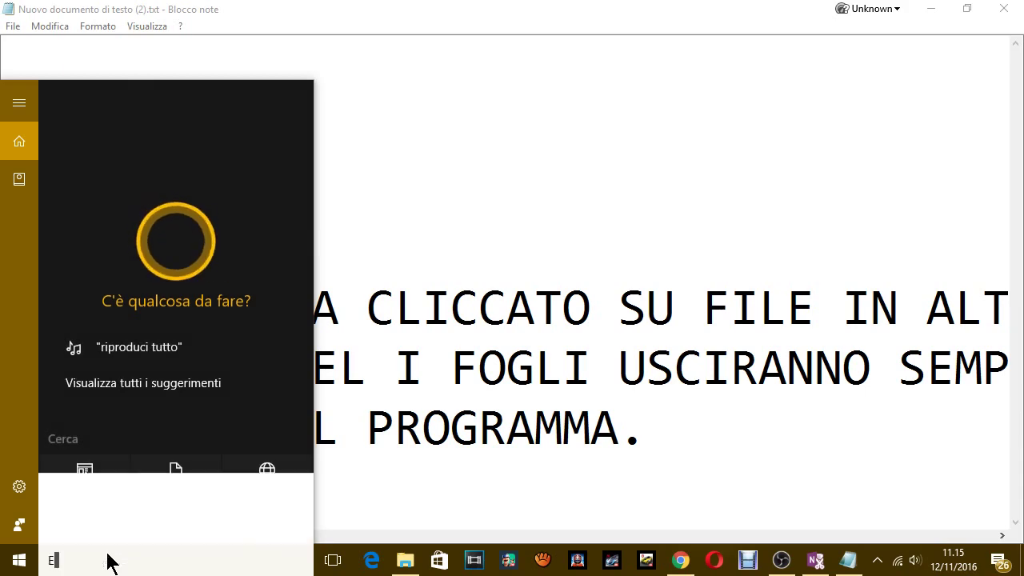
pyautogui.write('XC')
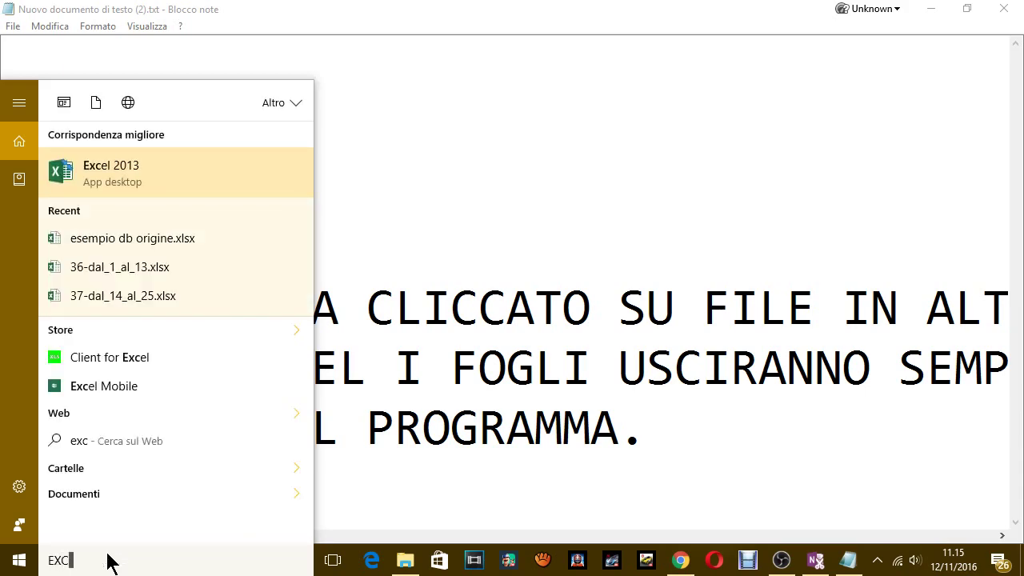
pyautogui.press('Return')
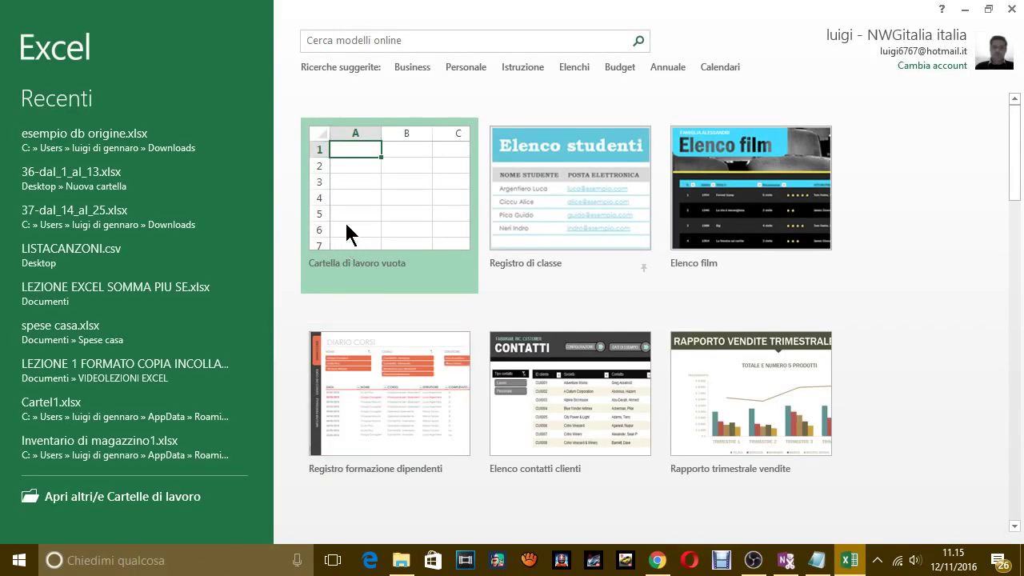
pyautogui.click(347, 232)
pyautogui.click(347, 217)
pyautogui.hotkey('alt', 'Tab')
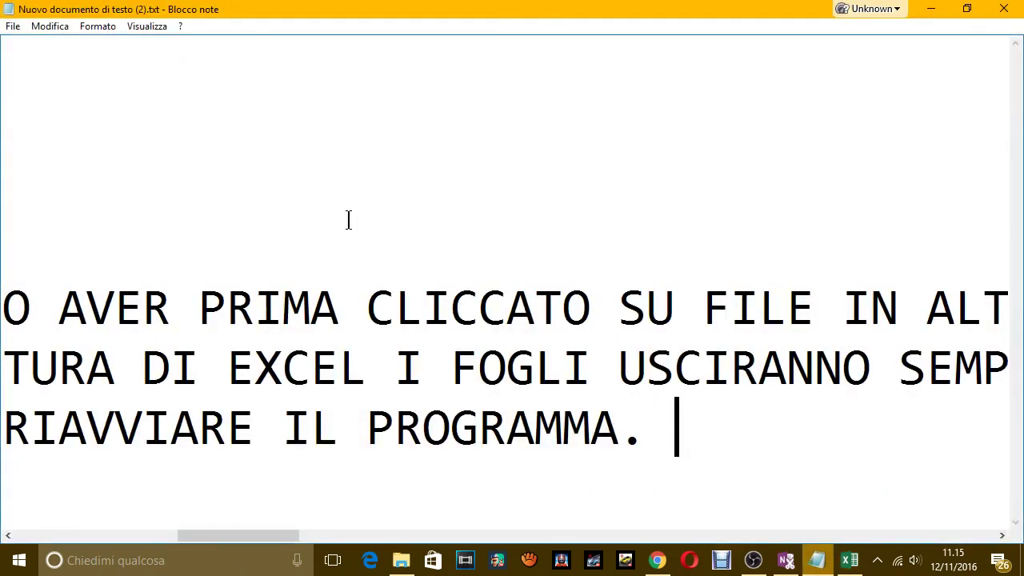
pyautogui.hotkey('alt', 'Tab')
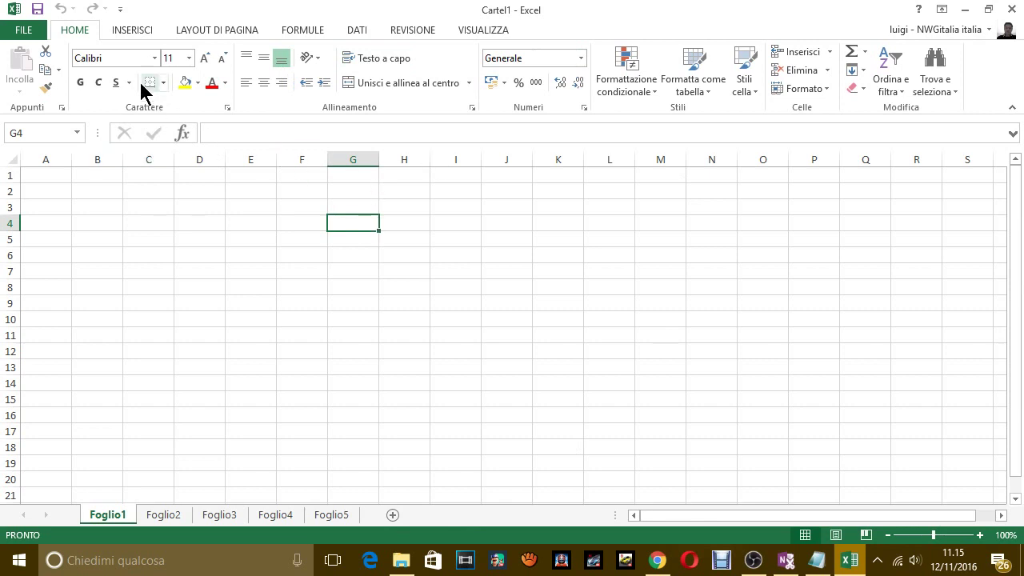
pyautogui.hotkey('alt', 'Tab')
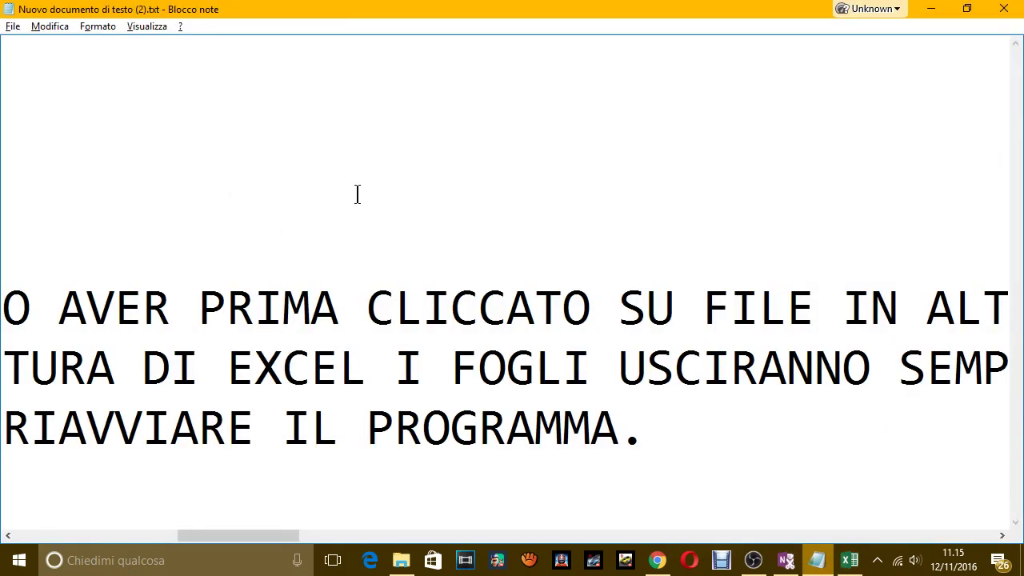
# Append 'COME VEDI è RITORNATO NORMALE. ANDIAMO A VEDERE ALTRE FUNZIONI' to the notes
pyautogui.write('COME ')
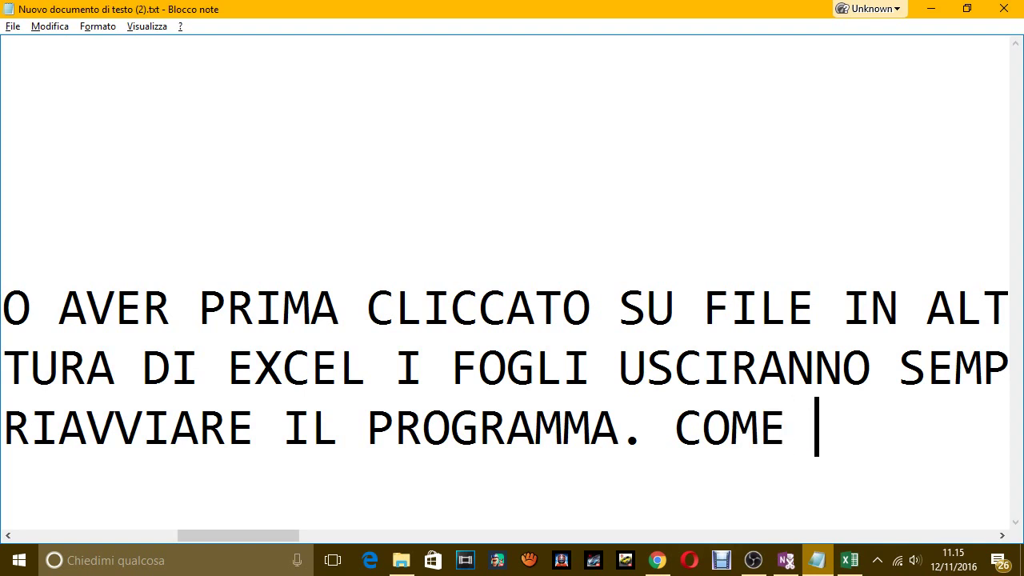
pyautogui.write('VEDI è RITORN')
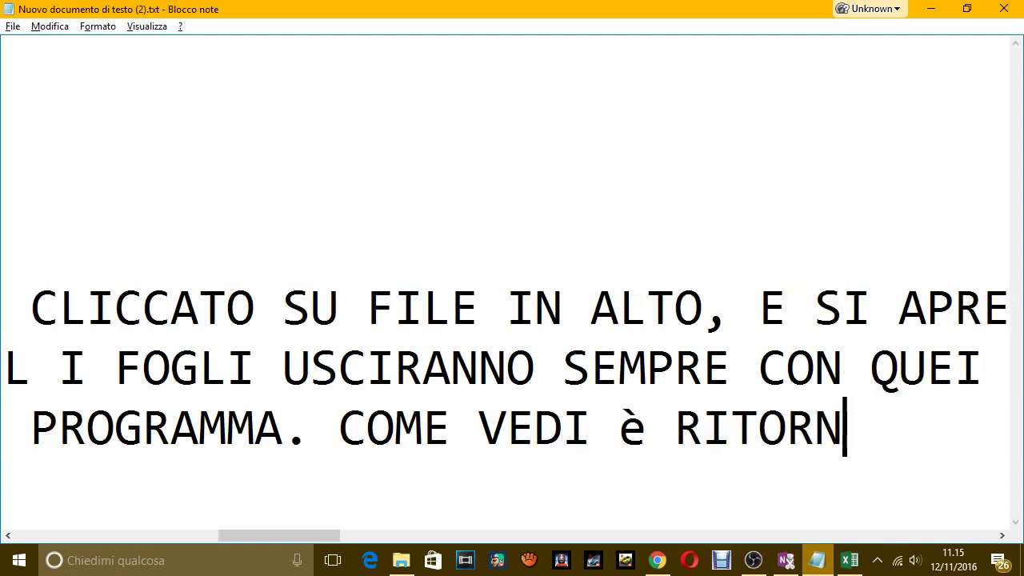
pyautogui.write('ATO NORMAL')
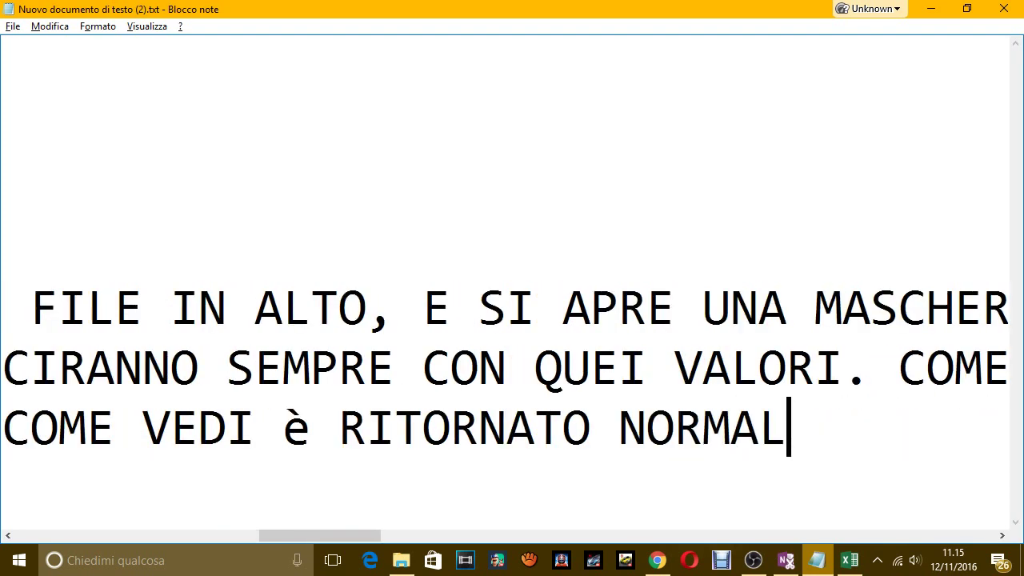
pyautogui.write('E. ')
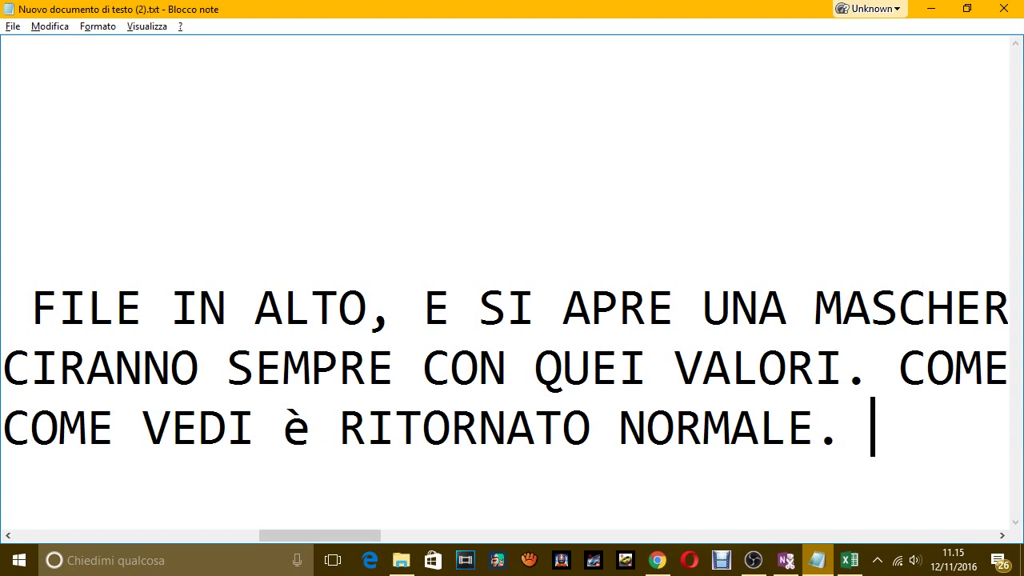
pyautogui.write('ANDIAMO ')
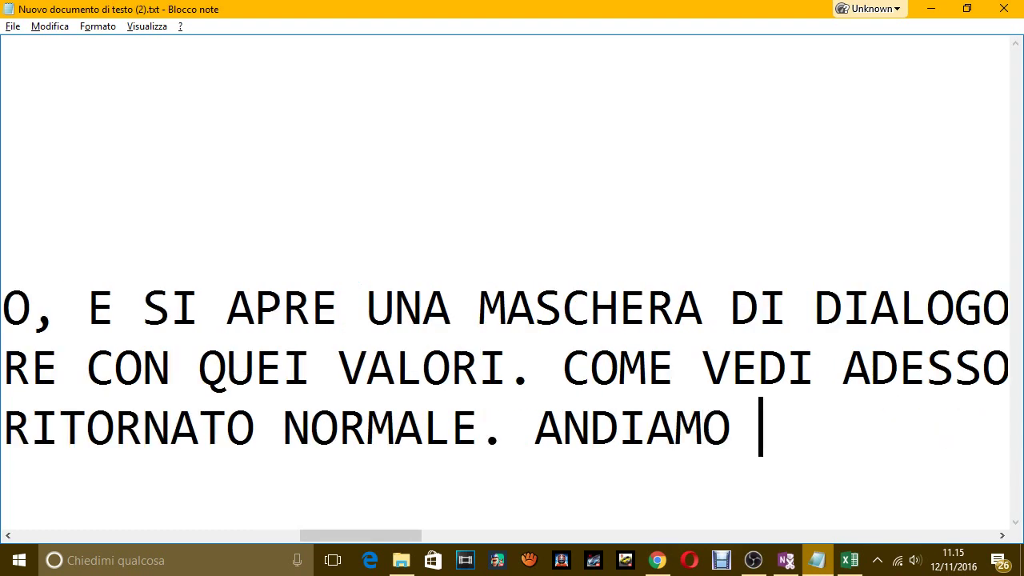
pyautogui.write('A VEDERE ALT')
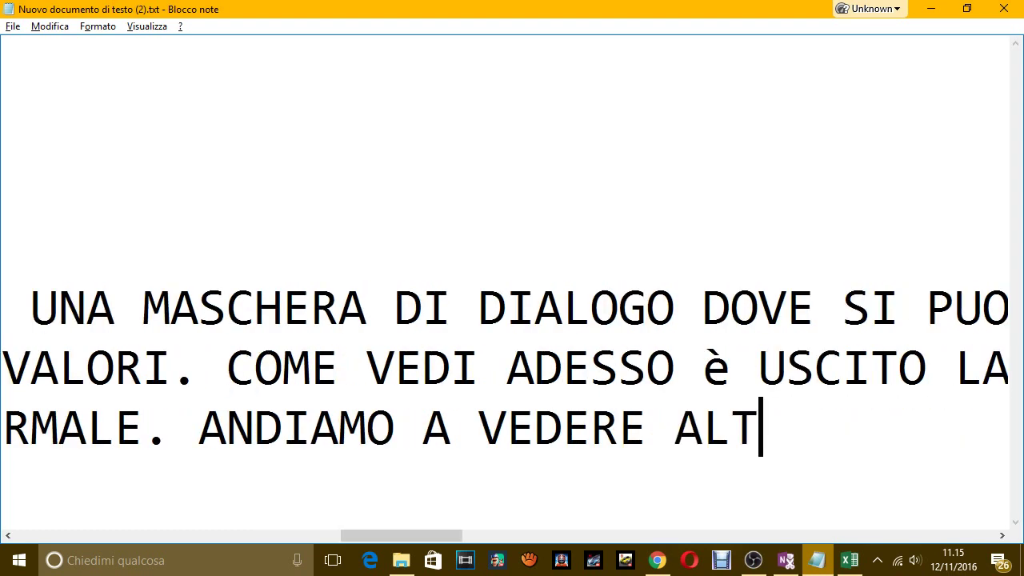
pyautogui.write('RE FUNZIONI')
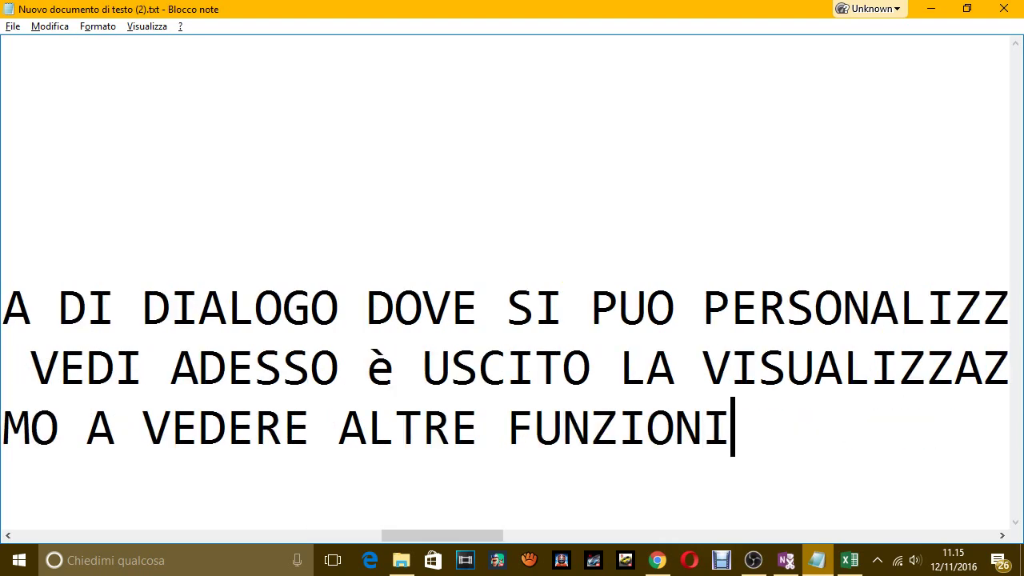
pyautogui.hotkey('alt', 'Tab')
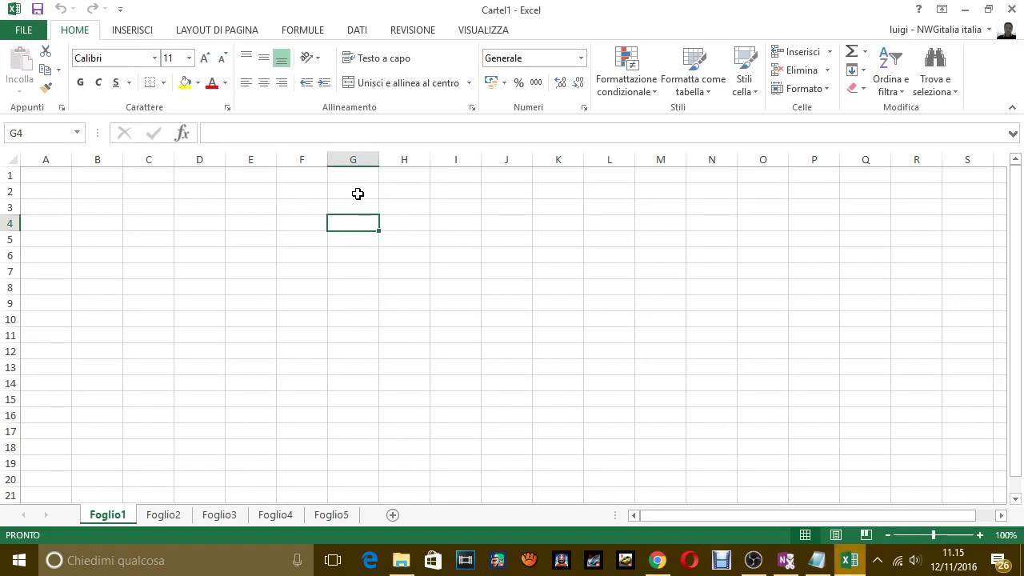
# Open Excel Options on the Formule page to review calculation and error-checking settings
pyautogui.click(24, 30)
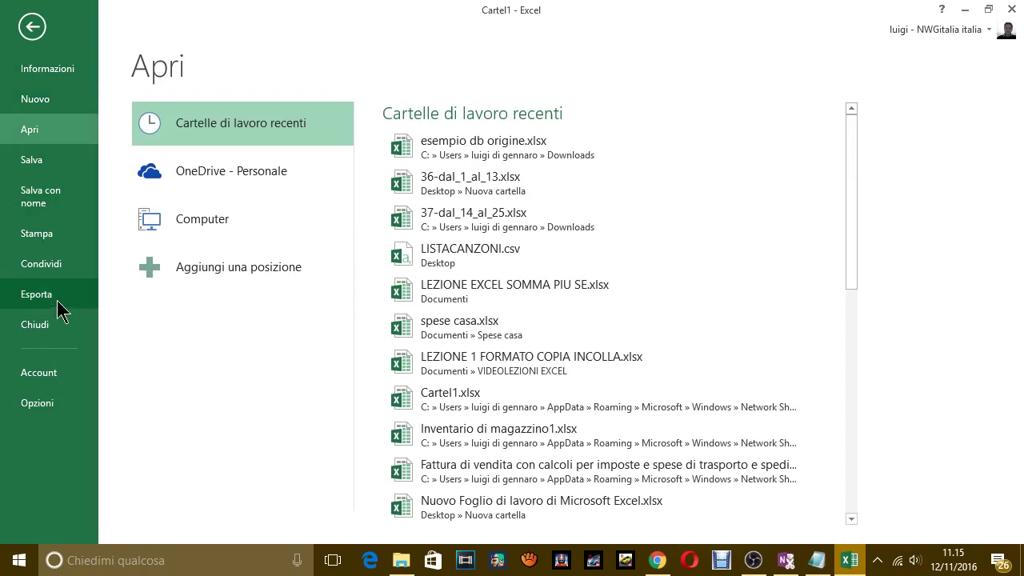
pyautogui.click(40, 403)
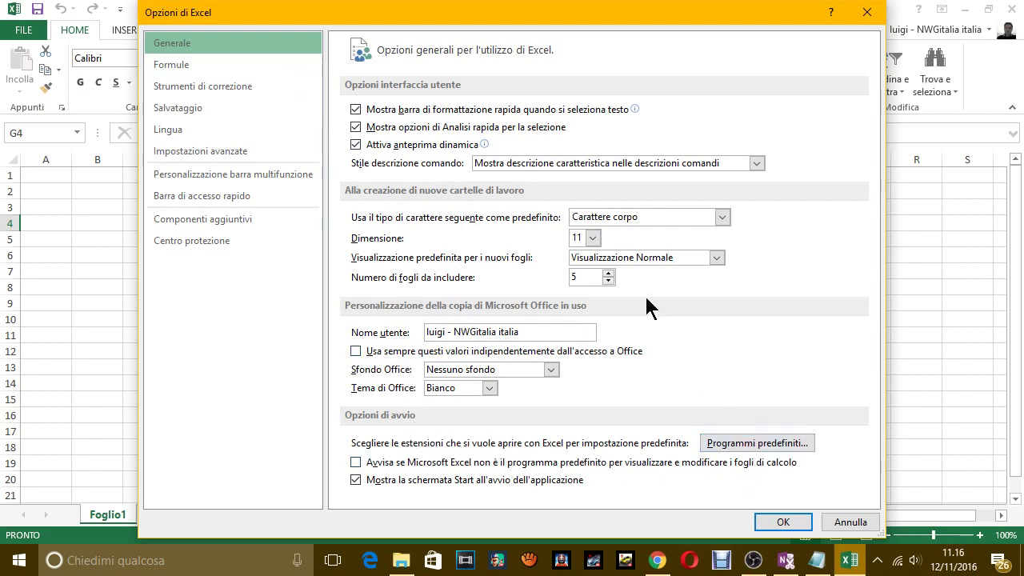
pyautogui.click(195, 64)
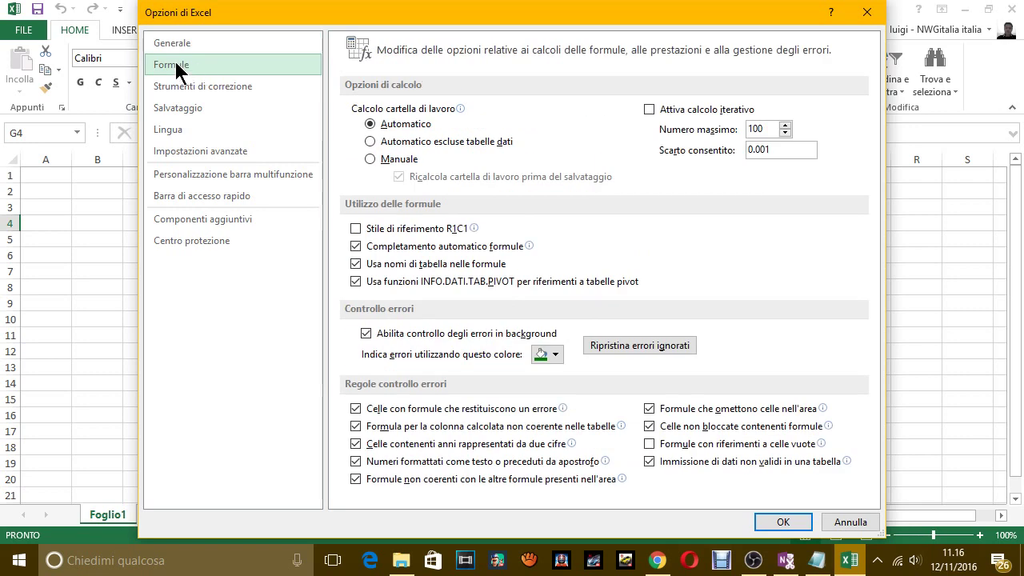
pyautogui.click(172, 45)
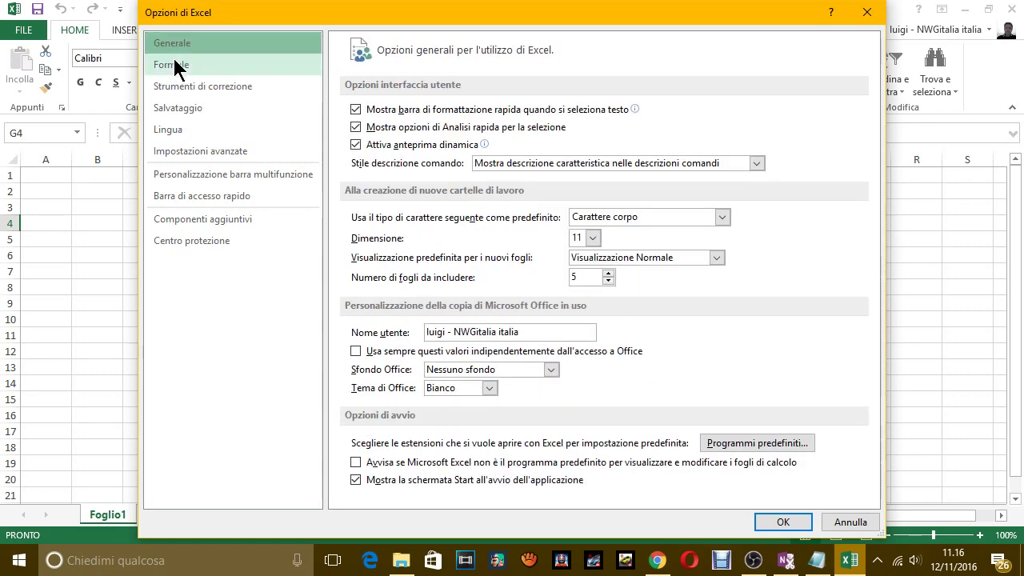
pyautogui.click(174, 64)
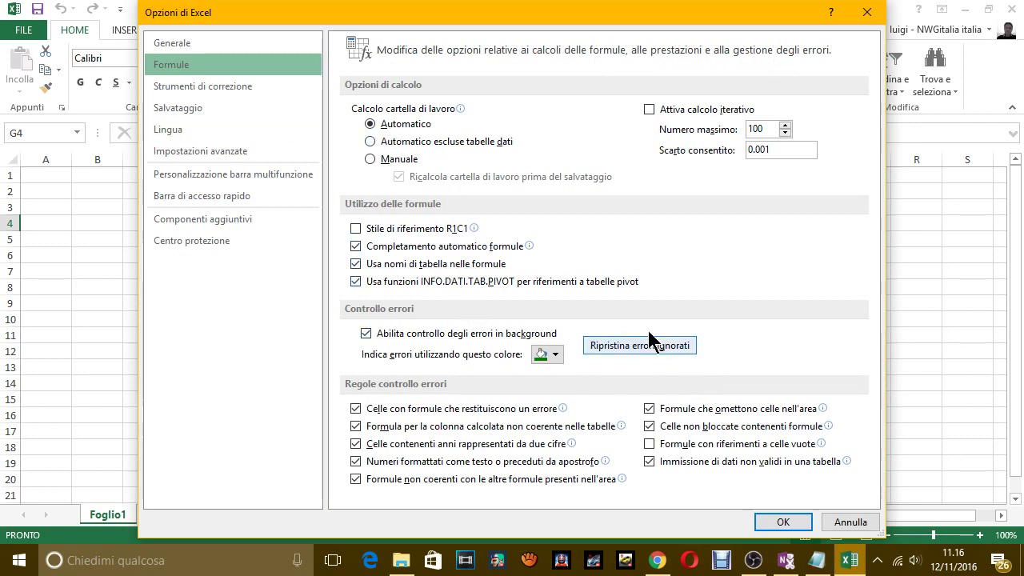
pyautogui.hotkey('alt', 'Tab')
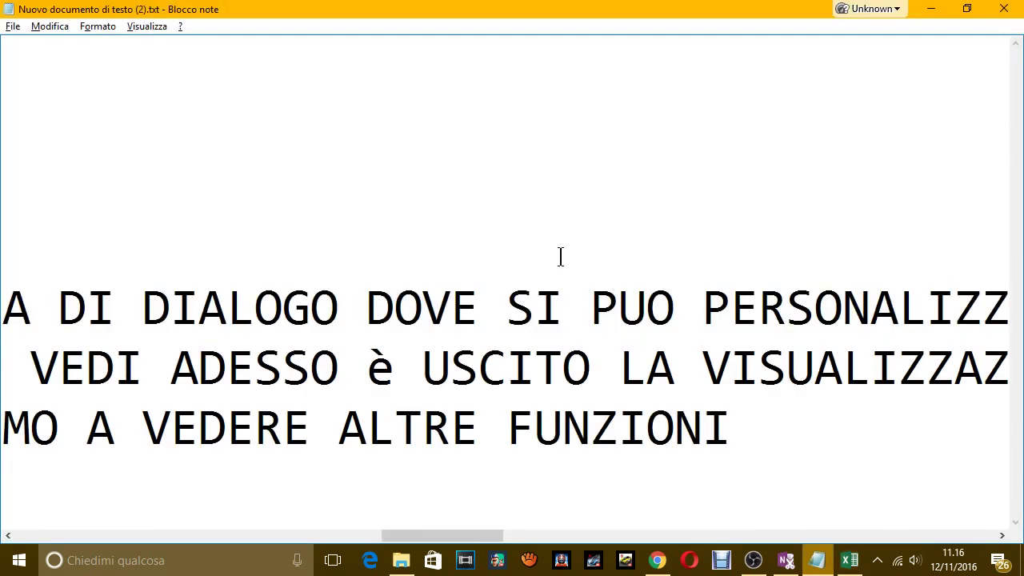
# Append ', QUI NON CONVIENE MUOVERE NULLA.' to the Notepad notes
pyautogui.write(',')
pyautogui.write(' QUI NON ')
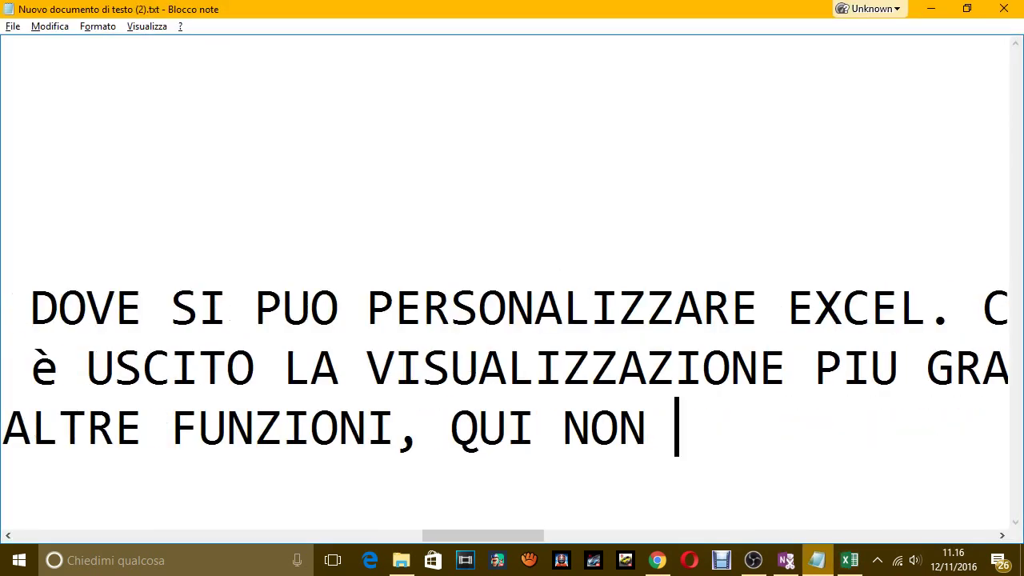
pyautogui.write('CONVIENE M')
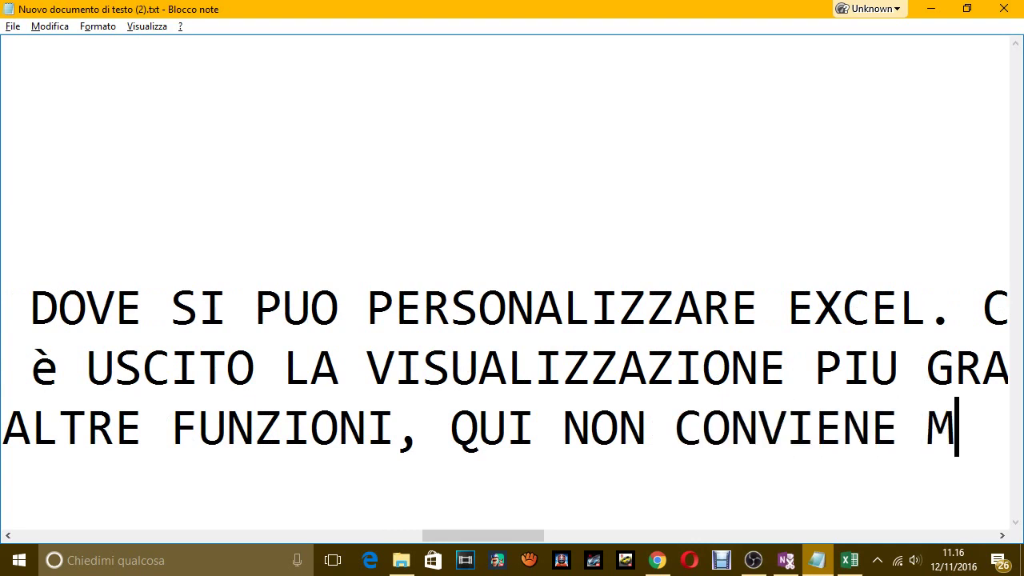
pyautogui.write('UOVERE NULLA')
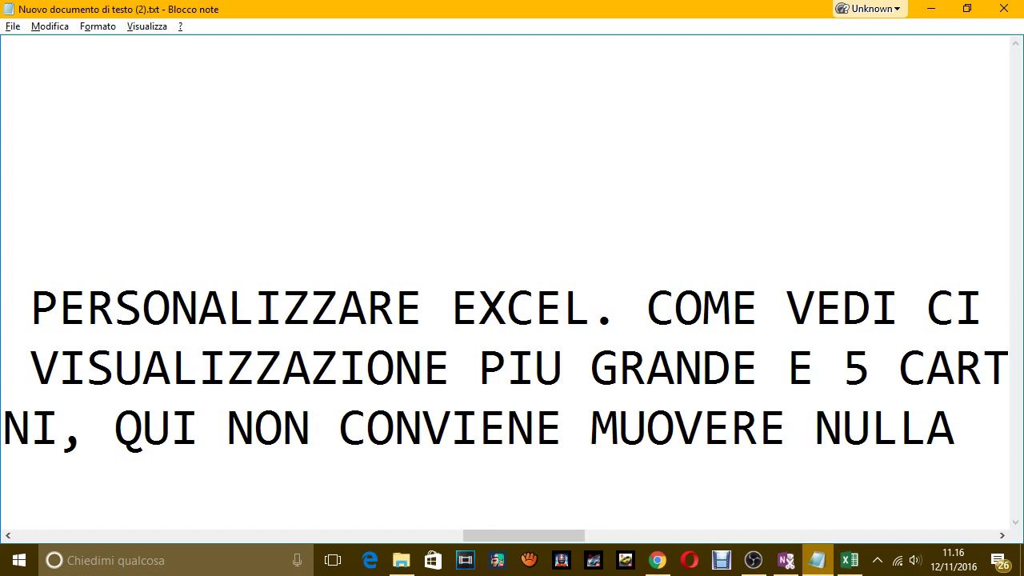
pyautogui.write('.')
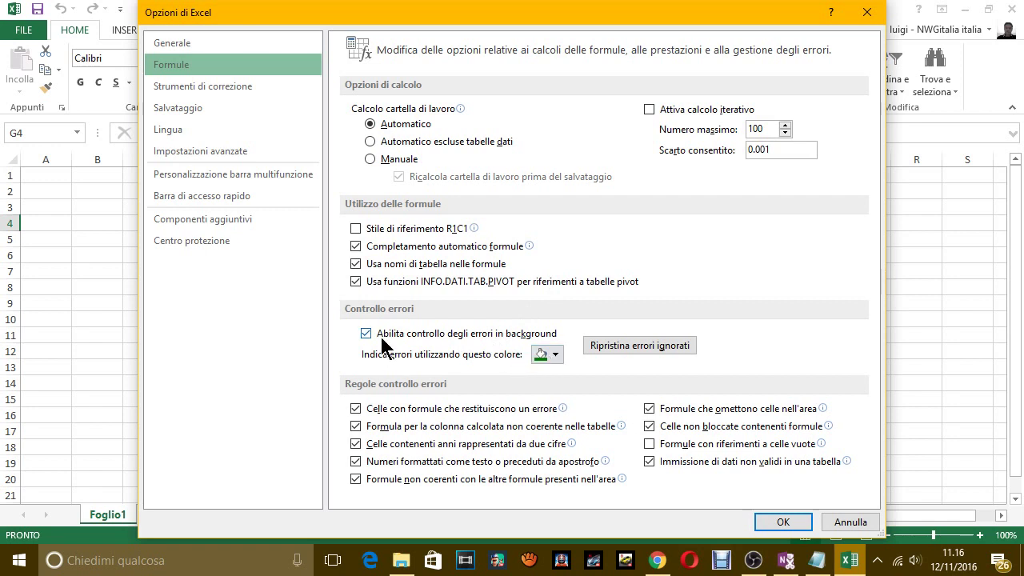
# Review the error-marking colour choices and keep Automatico
pyautogui.click(554, 355)
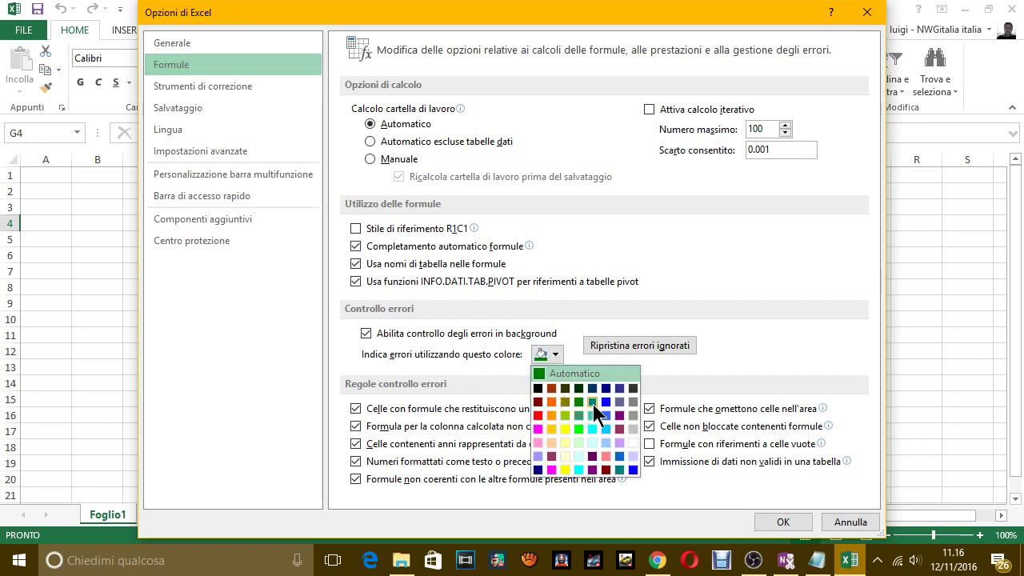
pyautogui.click(572, 372)
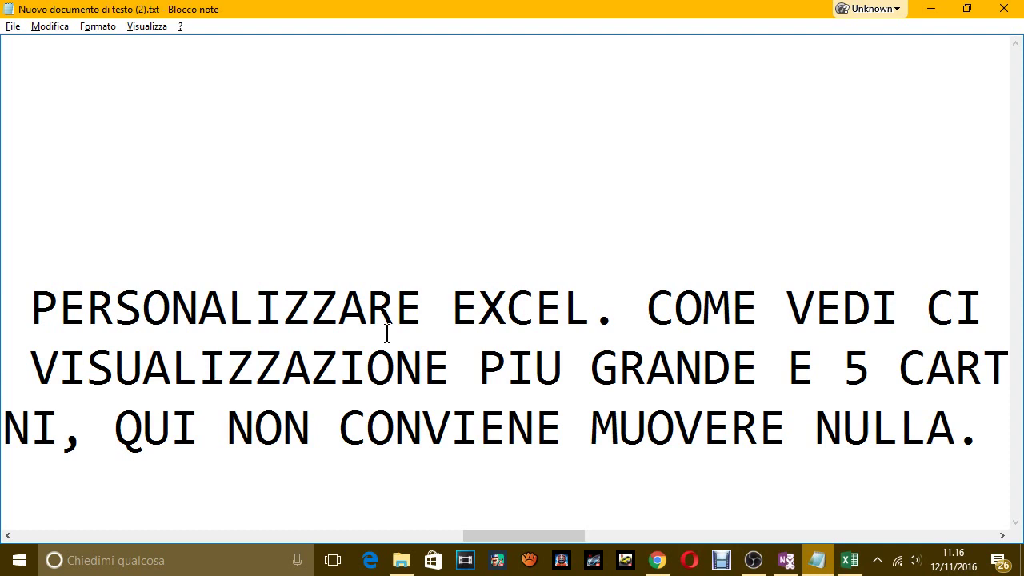
# Complete the note with 'TRANNE FORSE IL COLORE, SE NON VI PIACE QUELLO AUTOMATICO, SUL CONTROLLO ERRORI.'
pyautogui.write('TRANNE FORSE')
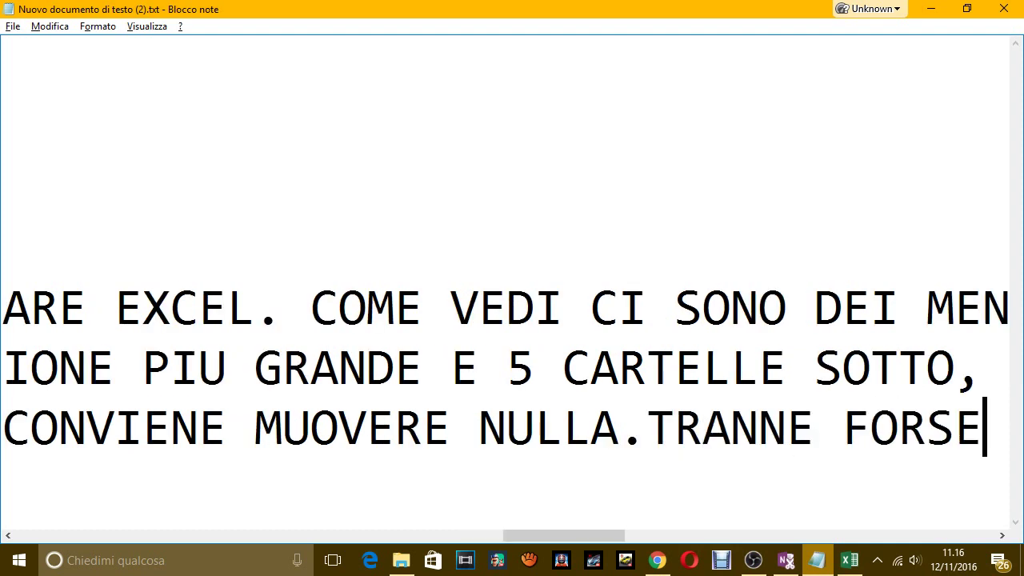
pyautogui.write(' IL COLOR')
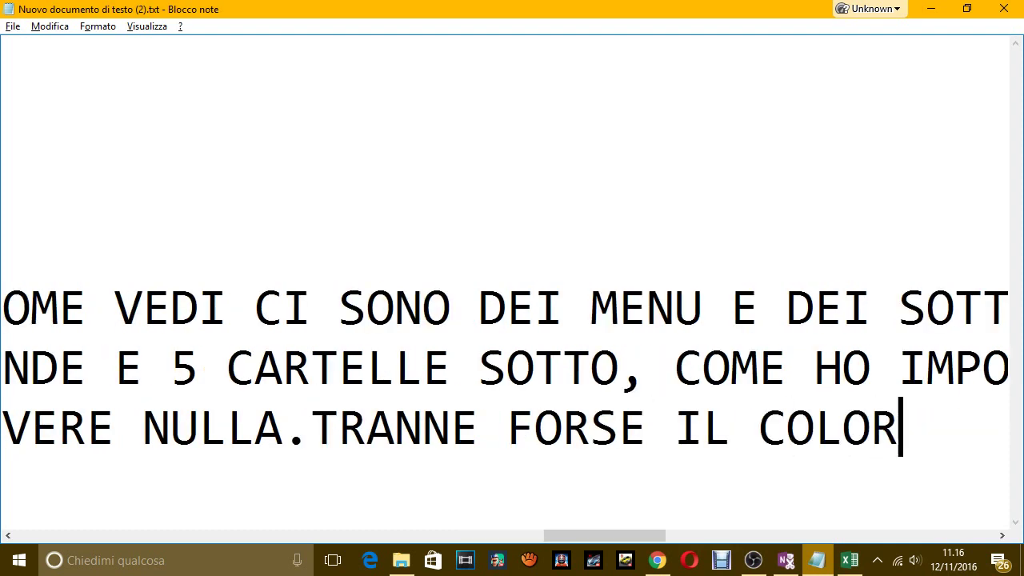
pyautogui.write('E, SE NON VI P')
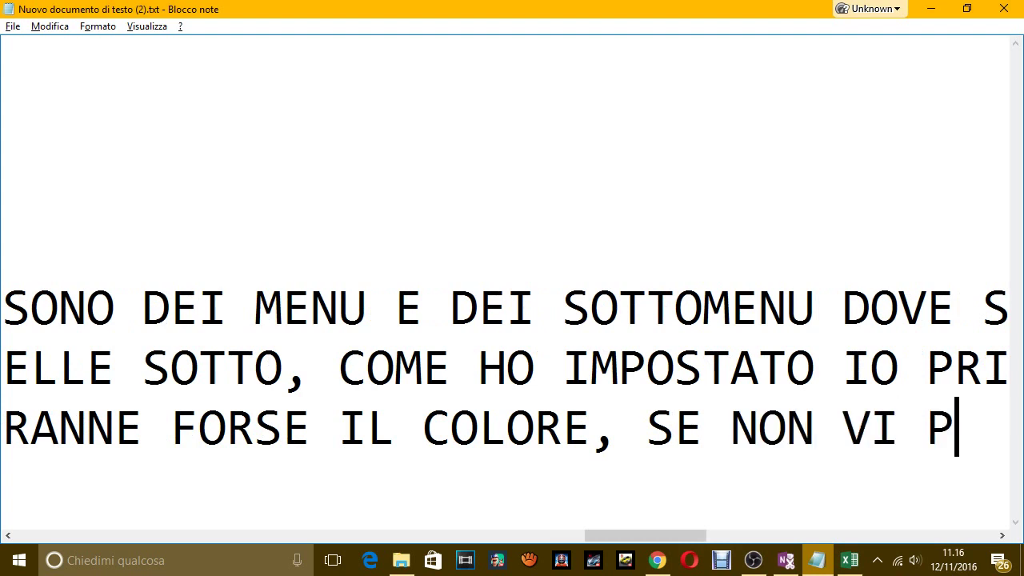
pyautogui.write('IACE QUAL')
pyautogui.press('BackSpace')
pyautogui.press('BackSpace')
pyautogui.write('E')
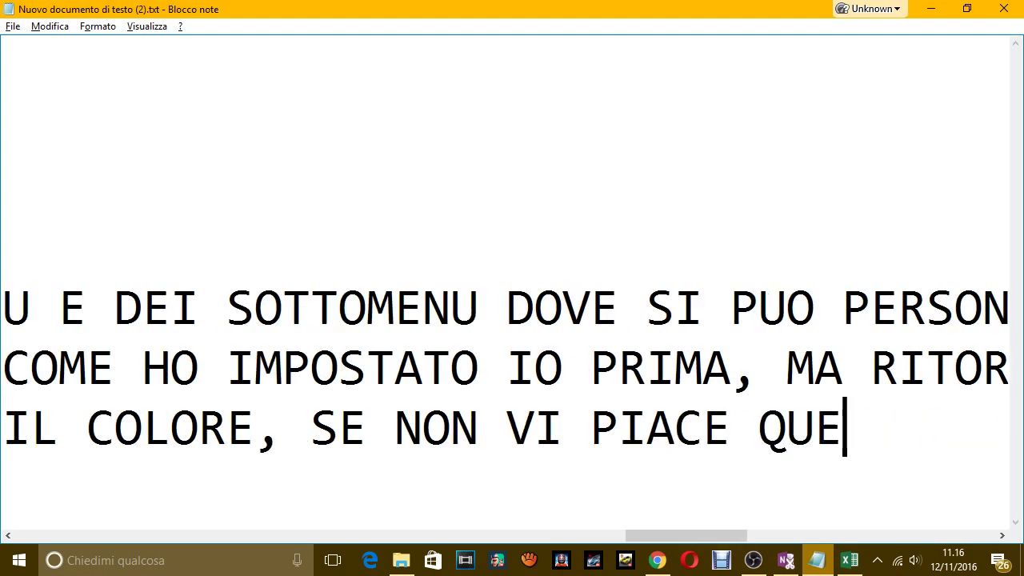
pyautogui.write('LLO AUTOM')
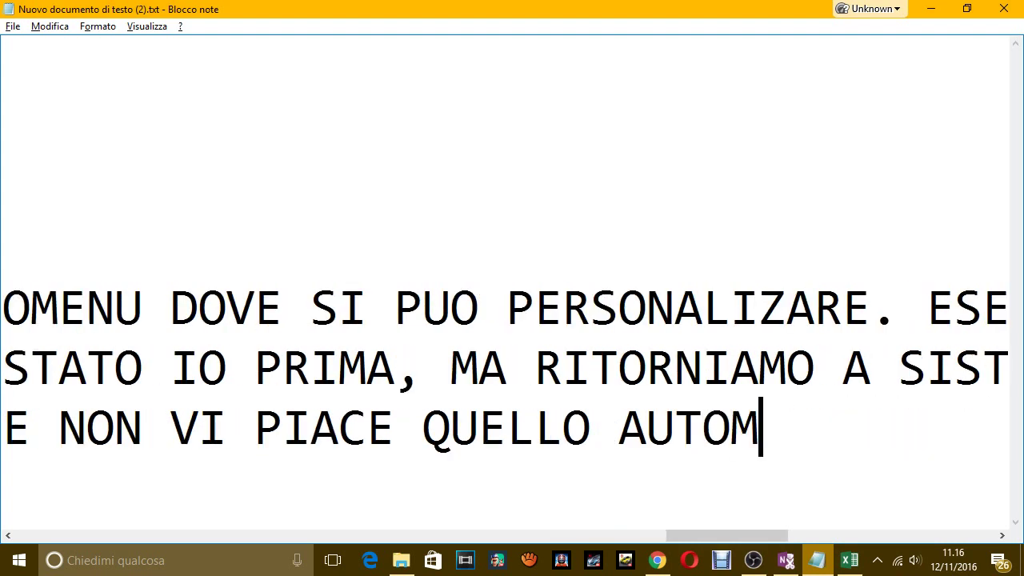
pyautogui.write('ATICO')
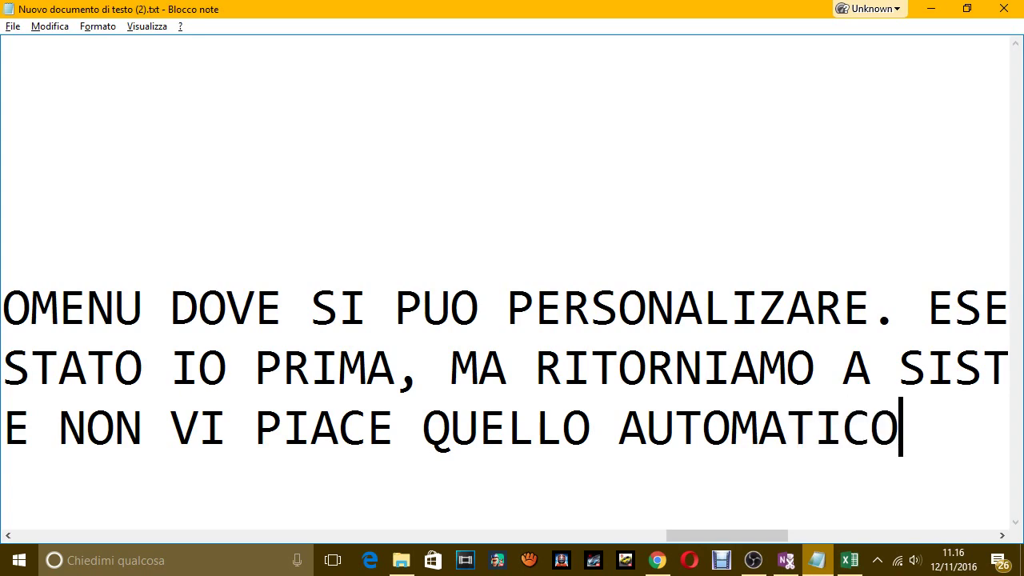
pyautogui.hotkey('alt', 'Tab')
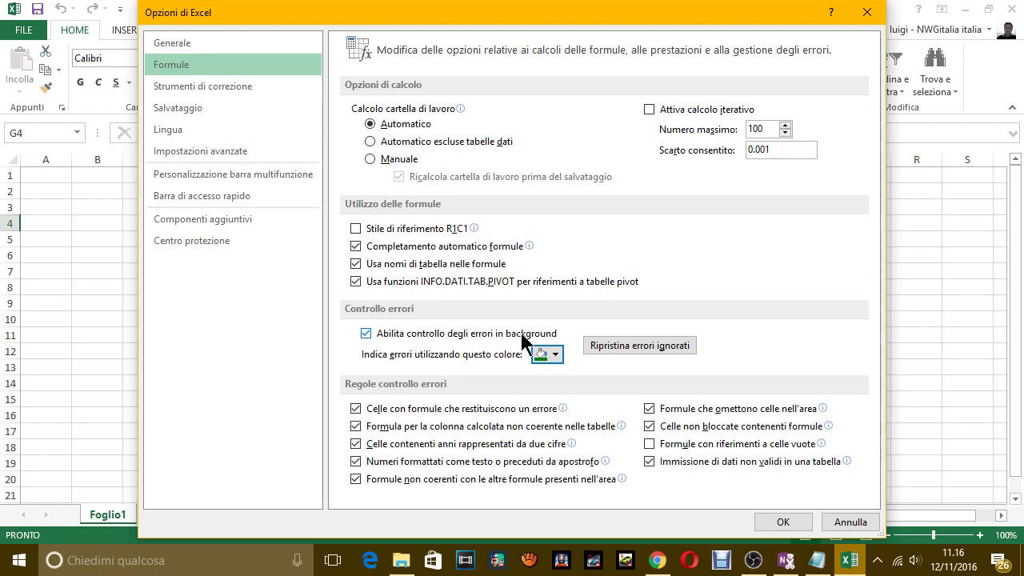
pyautogui.hotkey('alt', 'Tab')
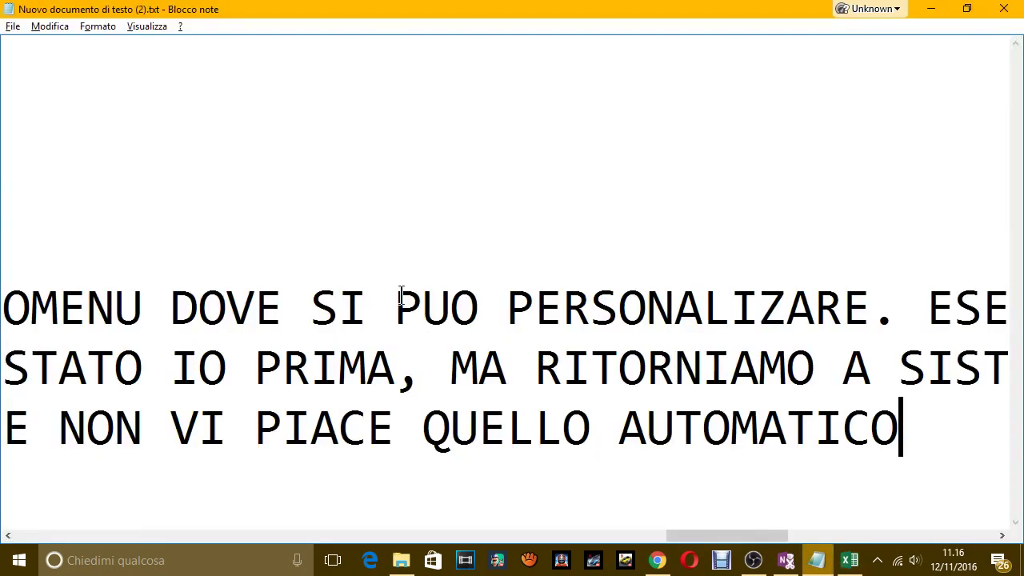
pyautogui.write(', SU')
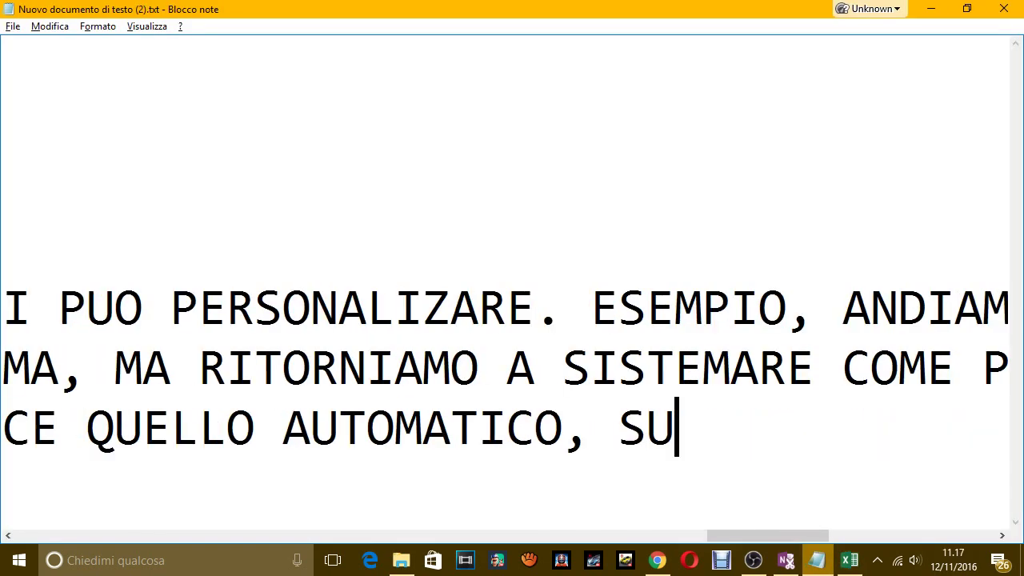
pyautogui.write('L CONTROL')
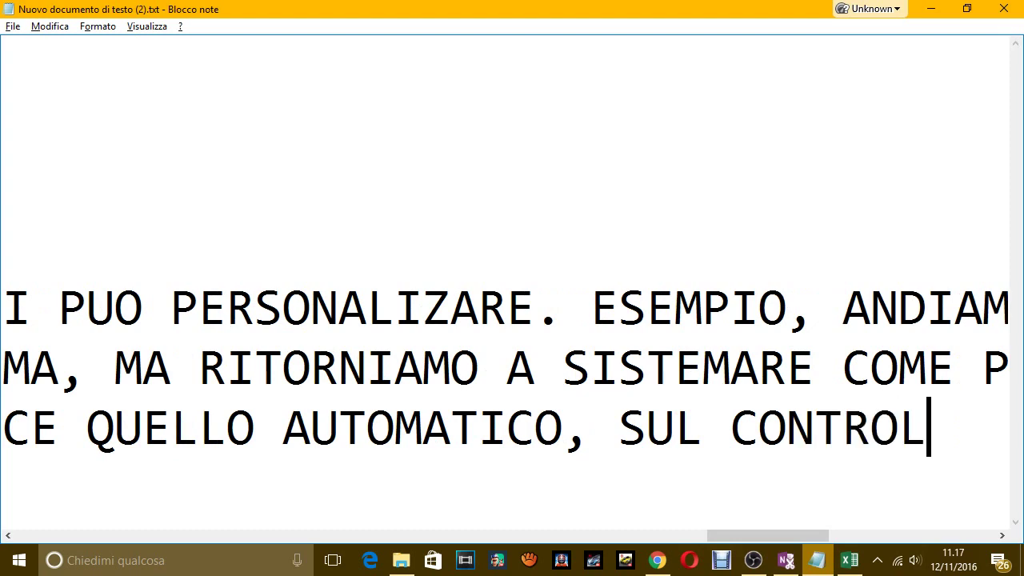
pyautogui.write('LO ERRORI.')
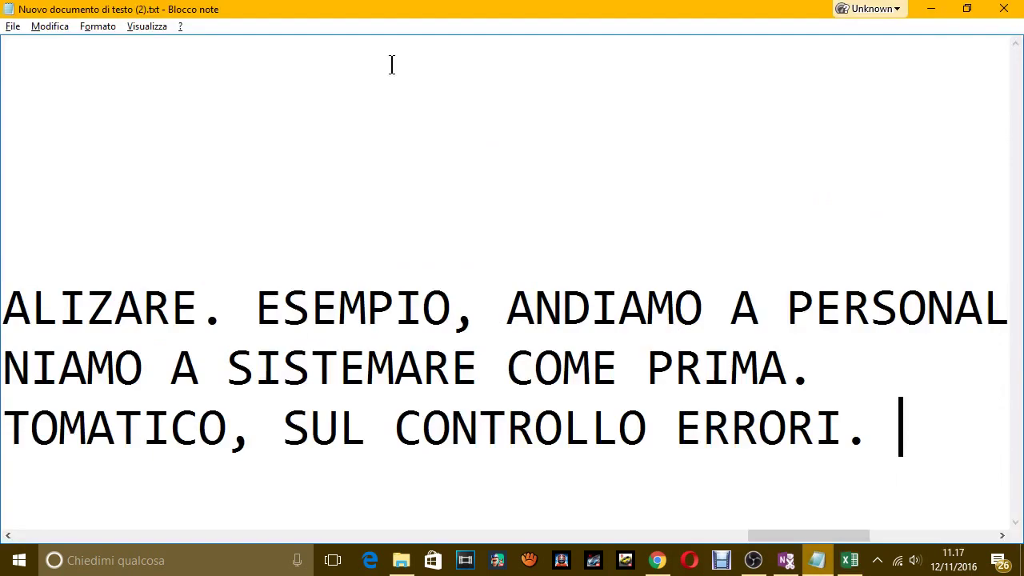
# Add the line 'PASSIAMO AL PROSSIMO MENU' and glance at Excel's Strumenti di correzione options
pyautogui.press('Return')
pyautogui.write('PA')
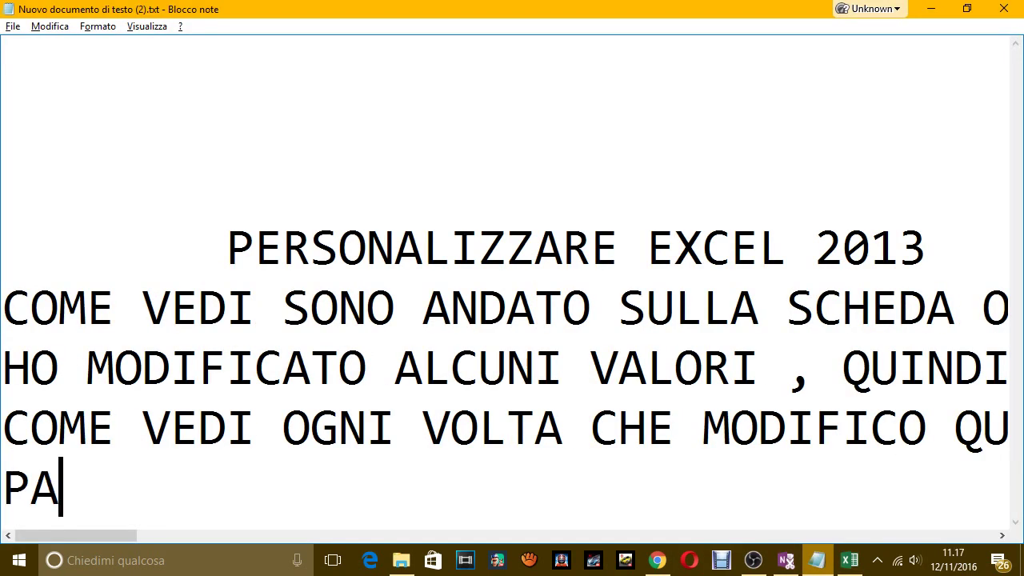
pyautogui.write('SSIAMO AL PRO')
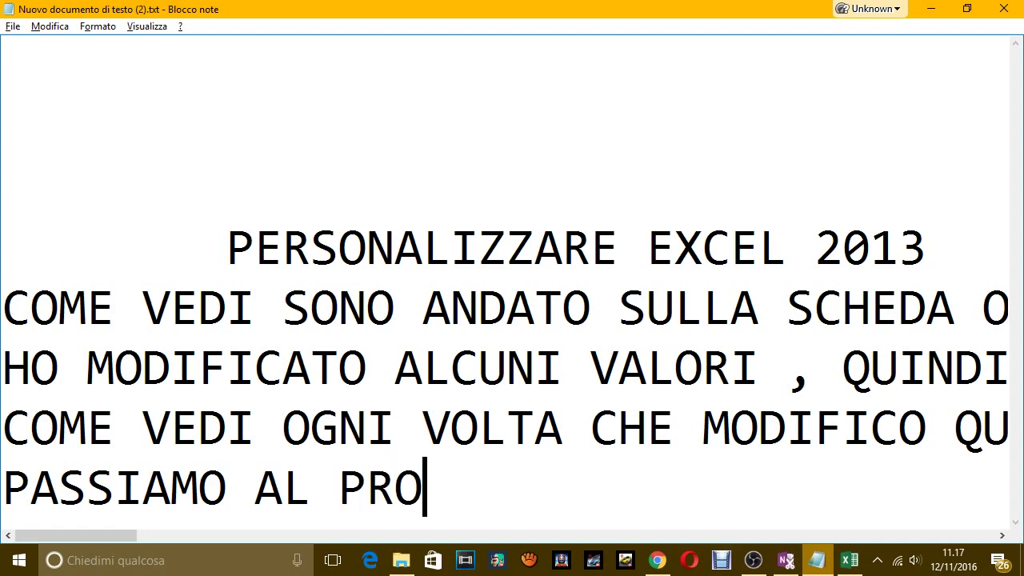
pyautogui.write('SSIMO ME')
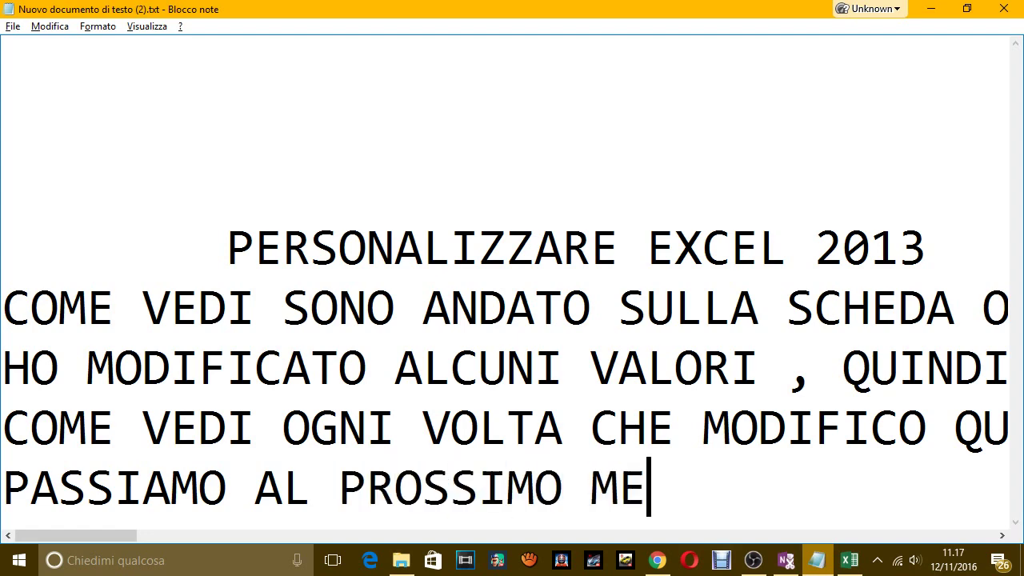
pyautogui.write('NU')
pyautogui.hotkey('alt', 'Tab')
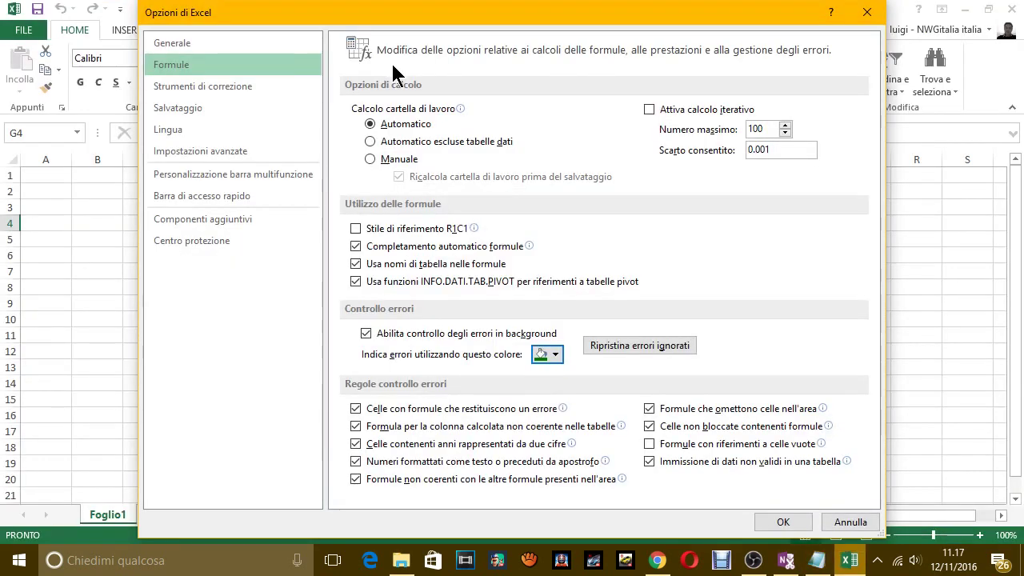
pyautogui.click(242, 88)
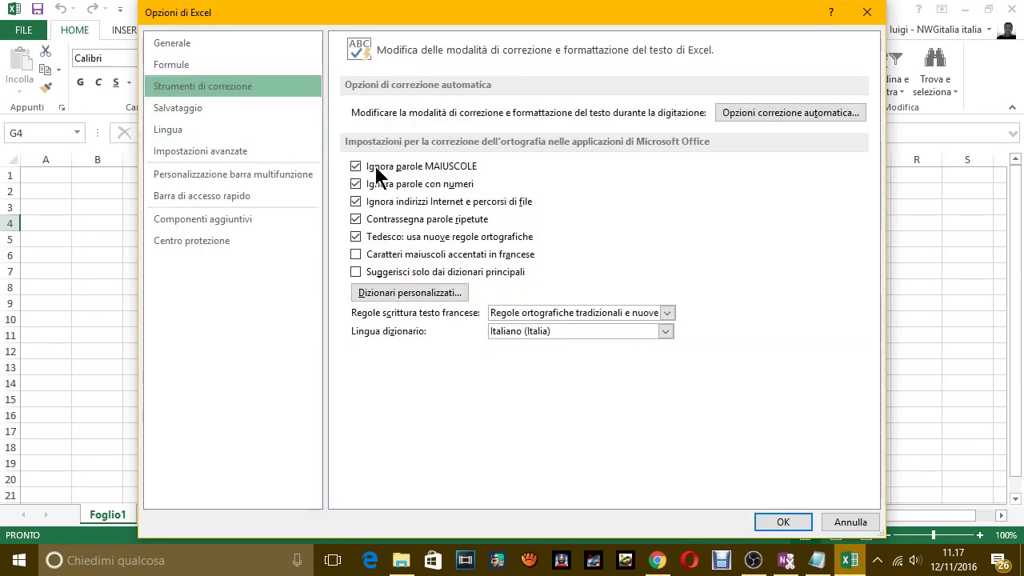
pyautogui.hotkey('alt', 'Tab')
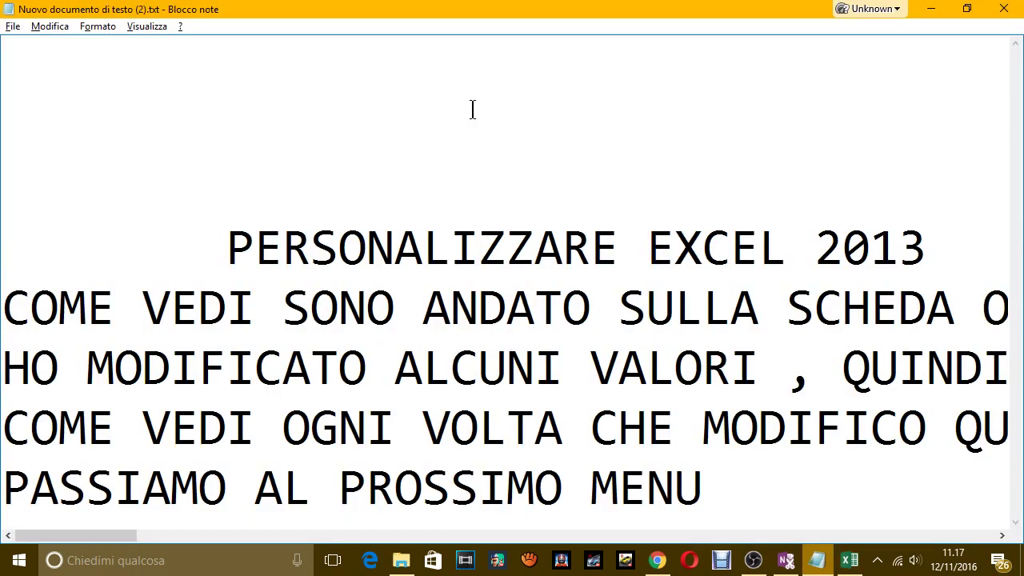
# Append '. STRUMENTI DI CORREZIONE NON TOCCHIAMO NULLA.' to the notes and return to Excel Options
pyautogui.write('. ')
pyautogui.write('STRUMENTI DI C')
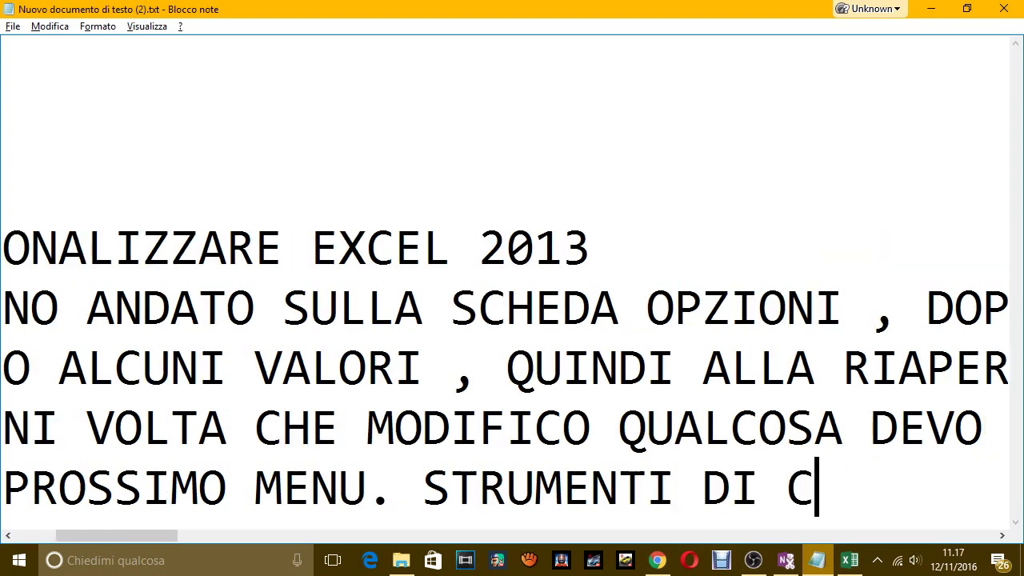
pyautogui.write('ORRENZI')
pyautogui.press('BackSpace')
pyautogui.press('BackSpace')
pyautogui.press('BackSpace')
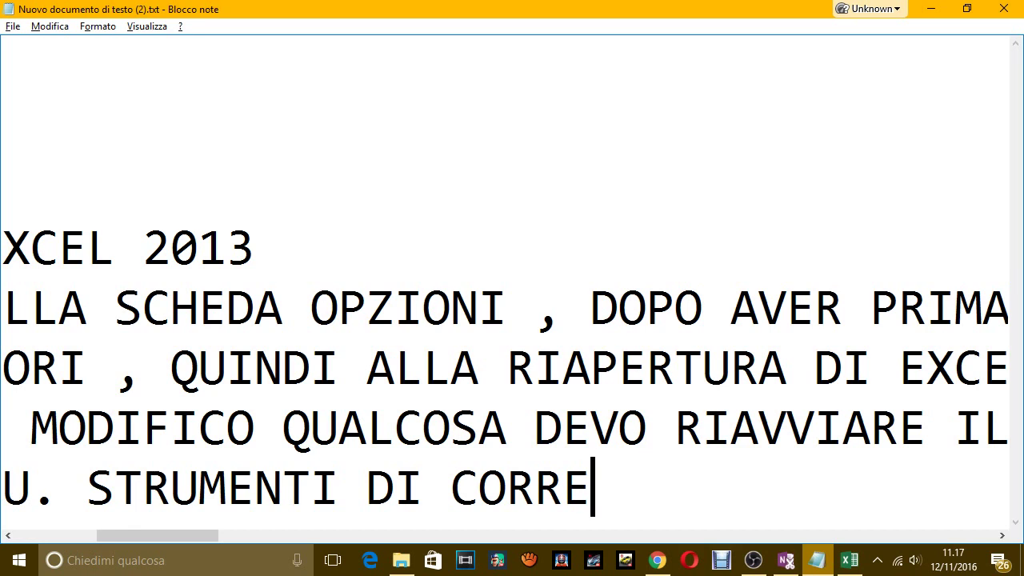
pyautogui.write('ZIONE NON ')
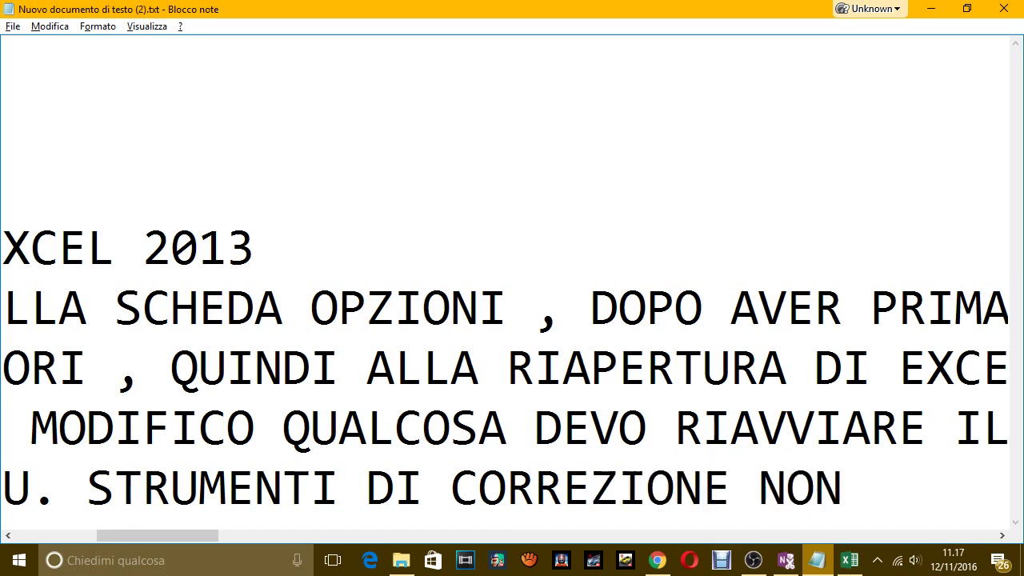
pyautogui.write('TOCCHIAMO NUL')
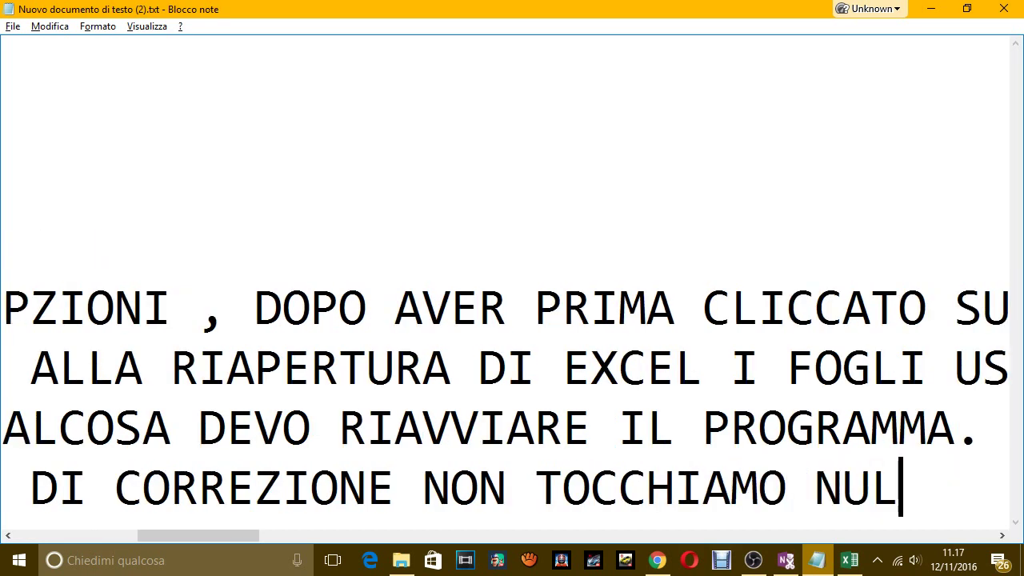
pyautogui.write('LA.')
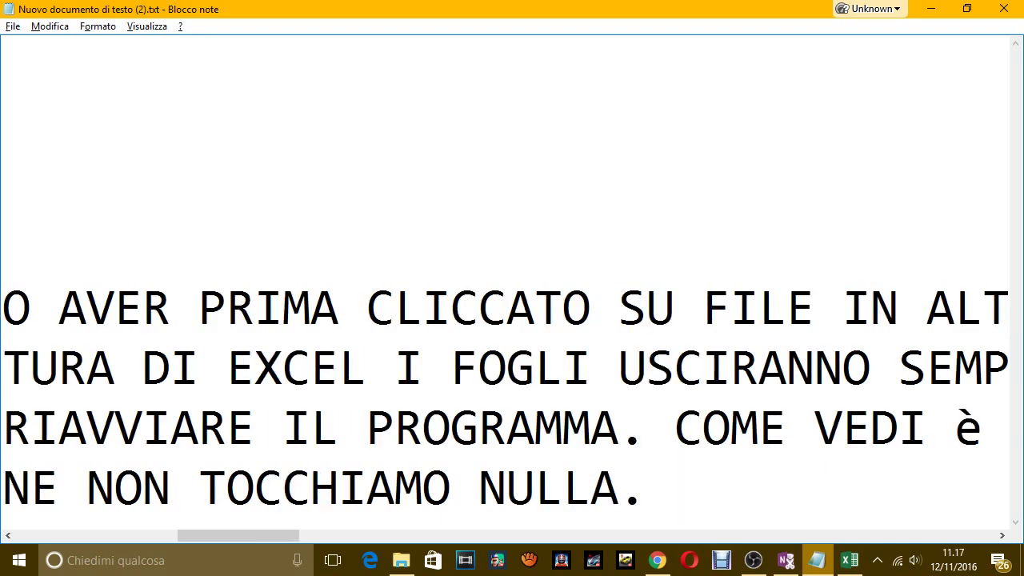
pyautogui.hotkey('alt', 'Tab')
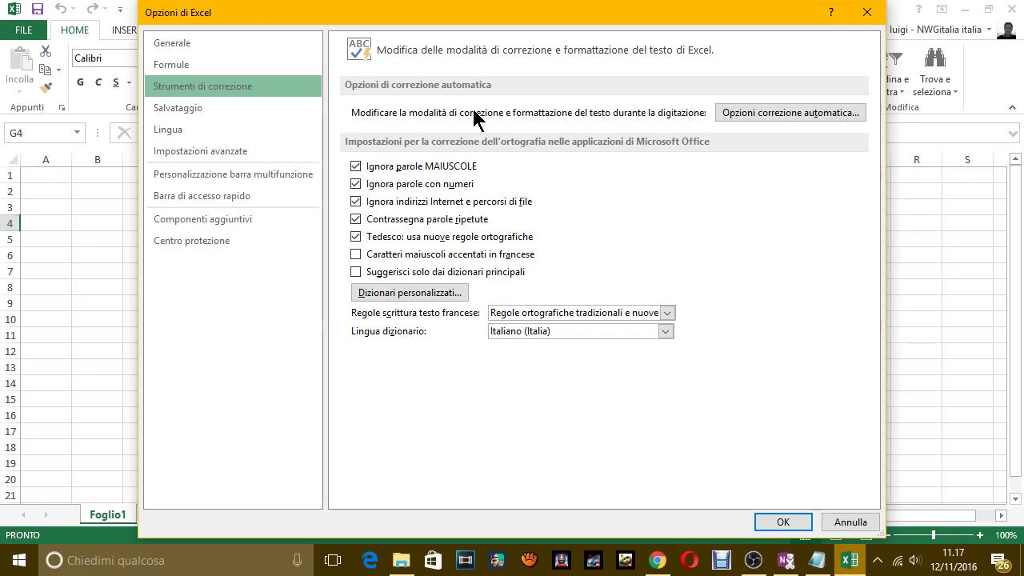
# View the Salvataggio page (.xlsx format, 10-minute autosave), then go back to Notepad
pyautogui.click(215, 106)
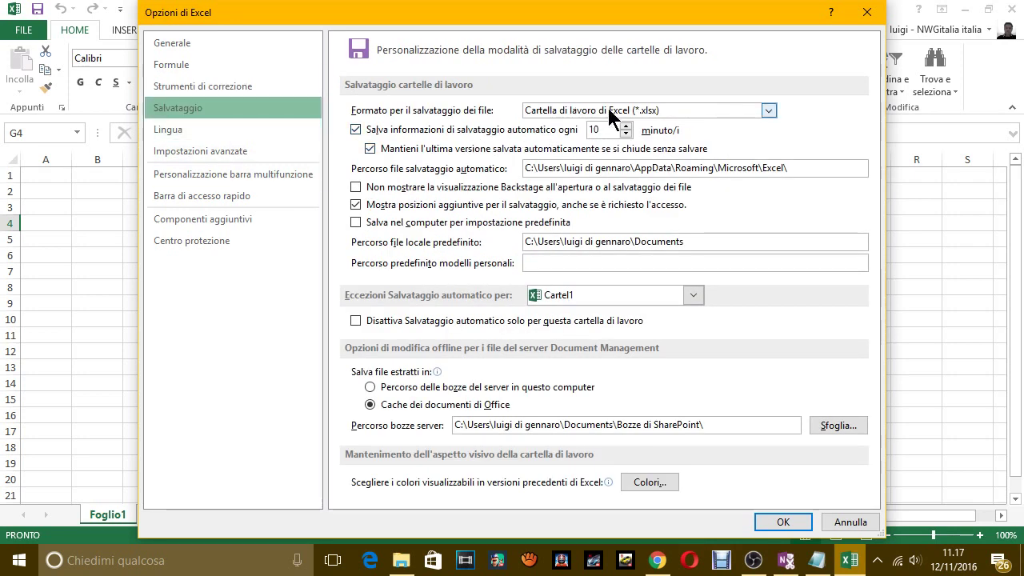
pyautogui.hotkey('alt', 'Tab')
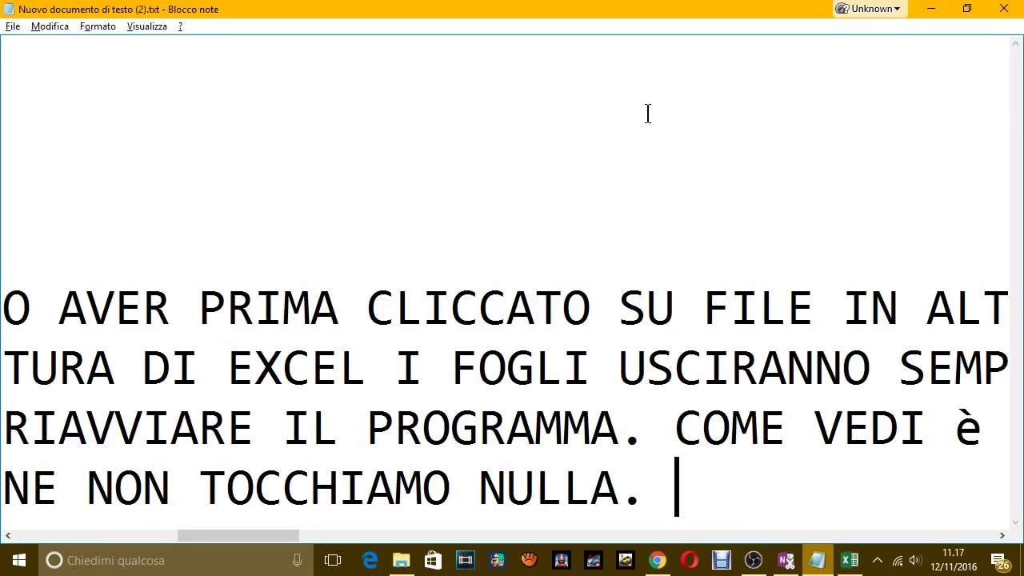
# Start a new note line: 'LA SCHEDA OPZIONI SALVATAGGIO INVECE è PIU UTILE E MAGARI'
pyautogui.press('Return')
pyautogui.write('LA SH')
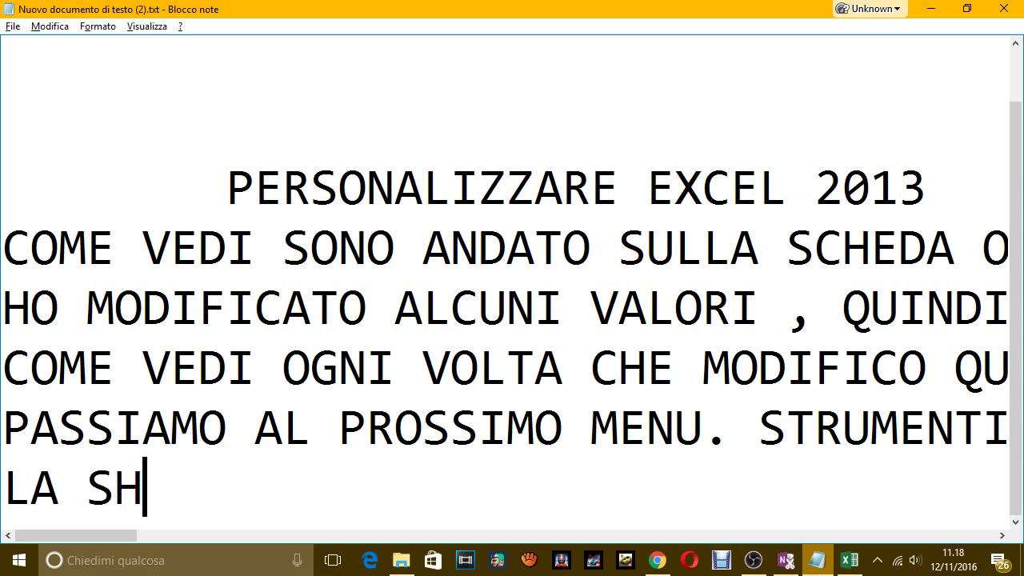
pyautogui.write('C')
pyautogui.press('BackSpace')
pyautogui.press('BackSpace')
pyautogui.write('CHEDA O')
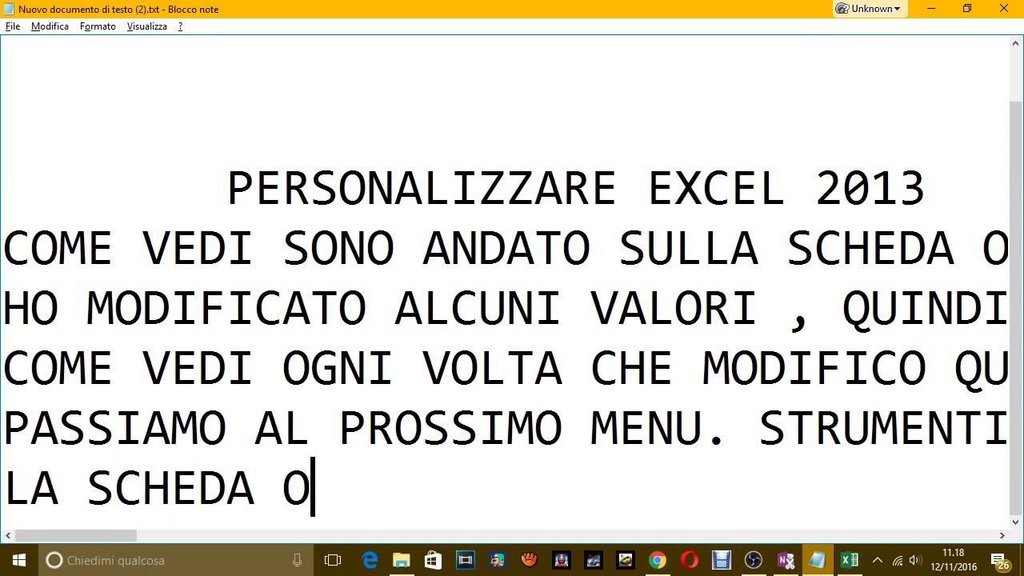
pyautogui.write('PZIONI SALVAT')
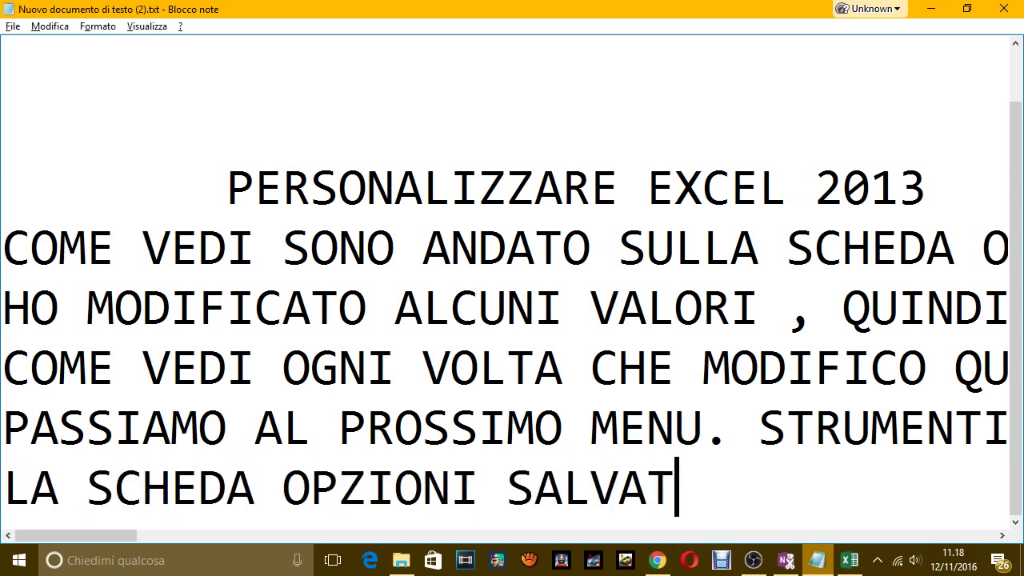
pyautogui.write('AGGIO INVC')
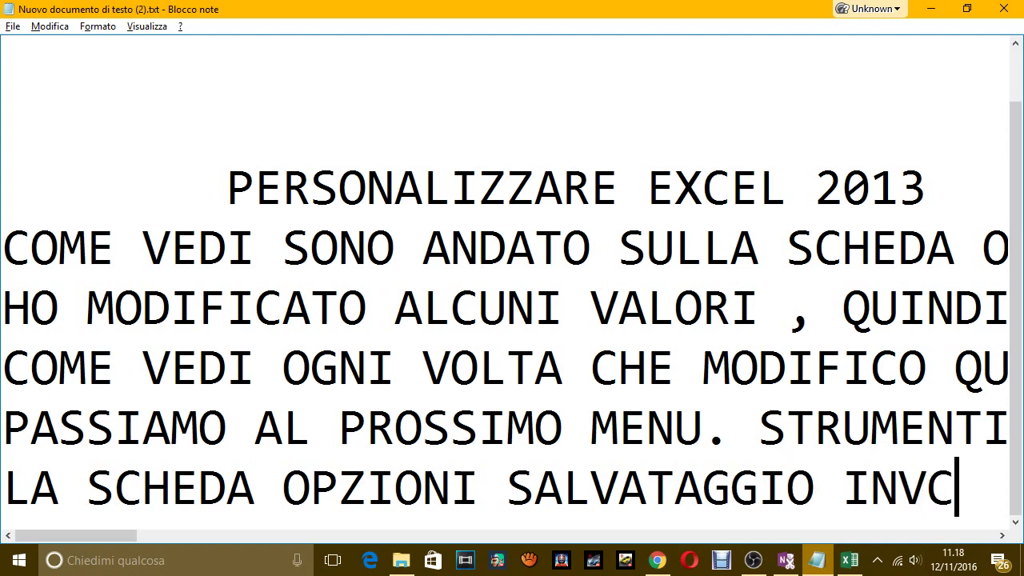
pyautogui.write('E')
pyautogui.press('BackSpace')
pyautogui.press('BackSpace')
pyautogui.write('ECE è ')
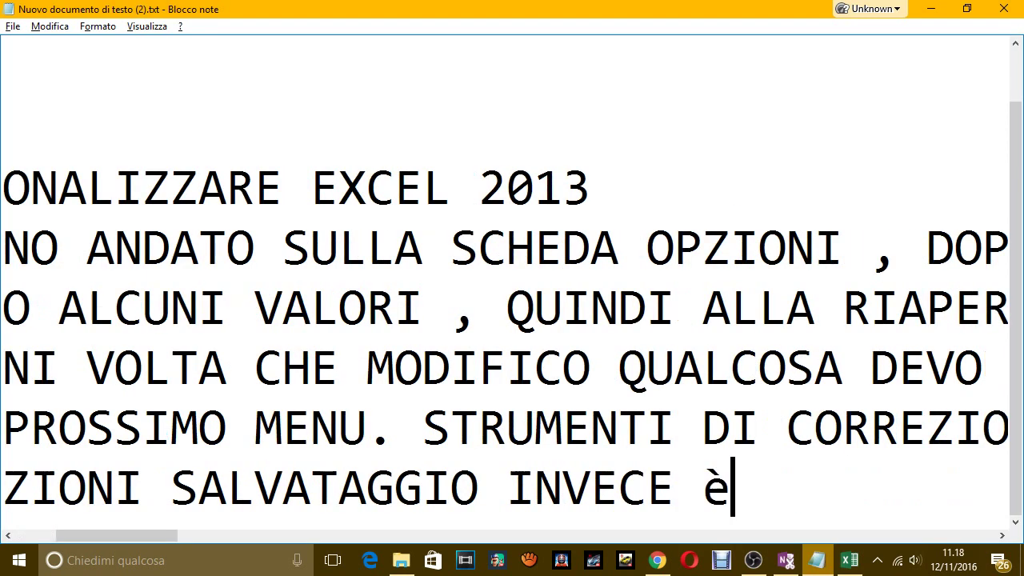
pyautogui.write('PIU ')
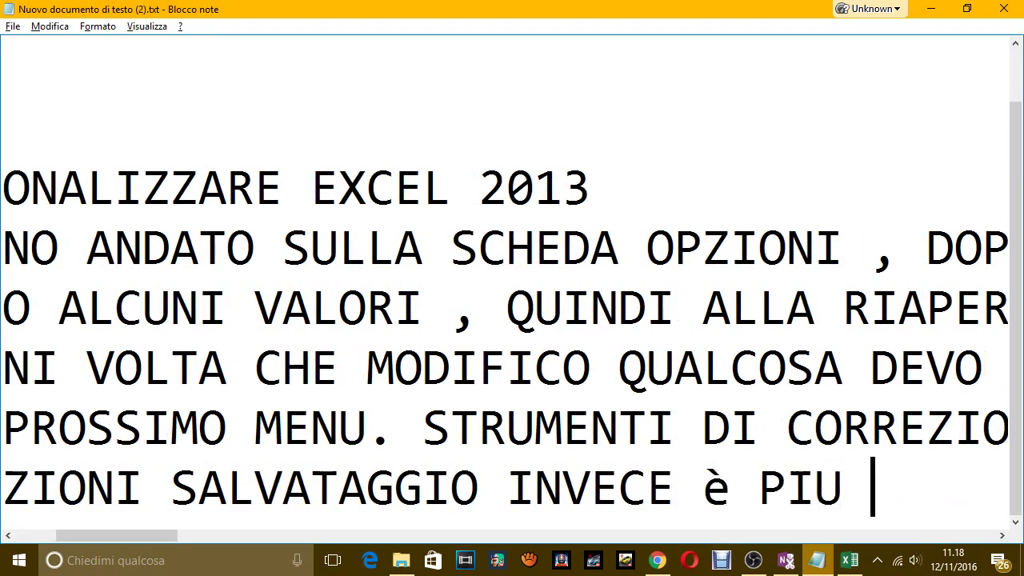
pyautogui.write('UT')
pyautogui.press('BackSpace')
pyautogui.write('UTIL')
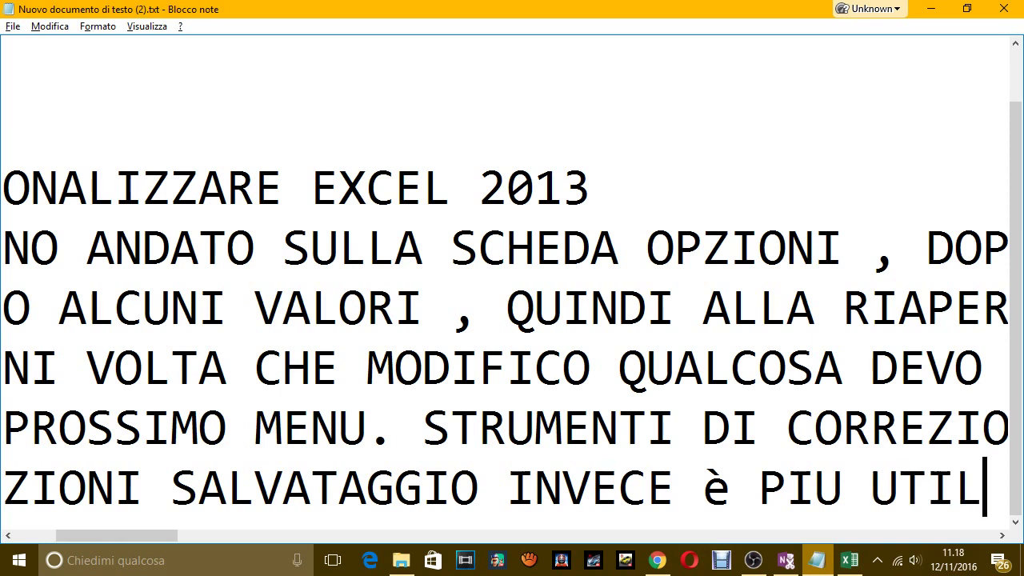
pyautogui.write('E E MAGARI')
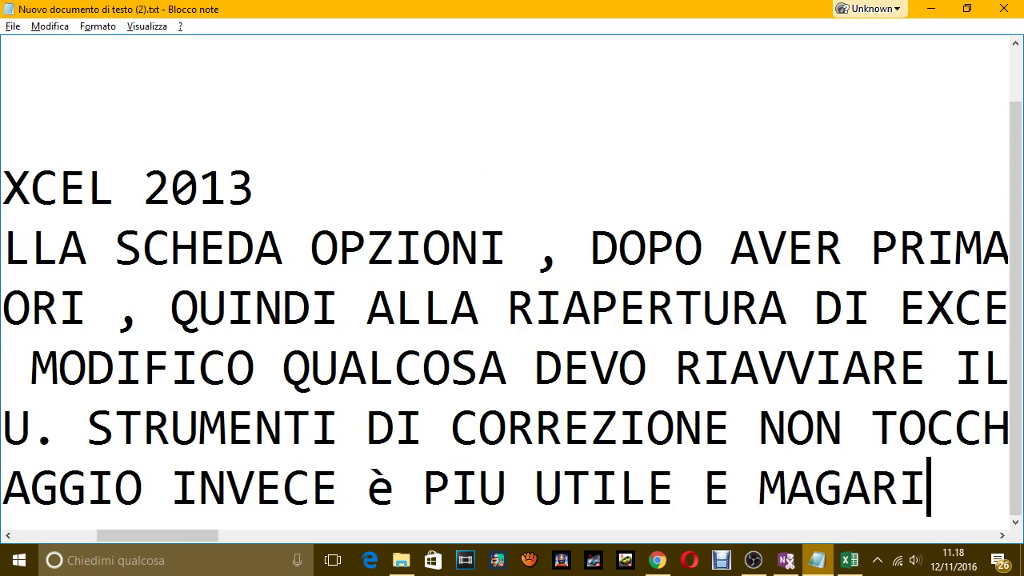
# Continue with 'POSSIAMO CAMBIARE QUALCHE IMPOSTAZIONE CHE CI PIACE DI PIU O CI è PIU UTILE'
pyautogui.press('Return')
pyautogui.write('OP')
pyautogui.press('BackSpace')
pyautogui.press('BackSpace')
pyautogui.write('P')
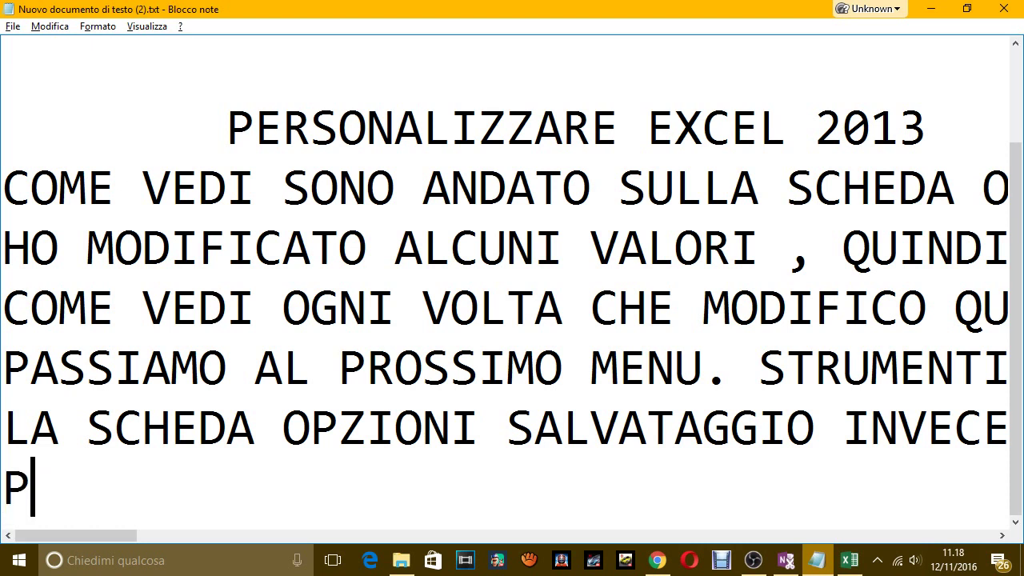
pyautogui.write('OSSIAMO C')
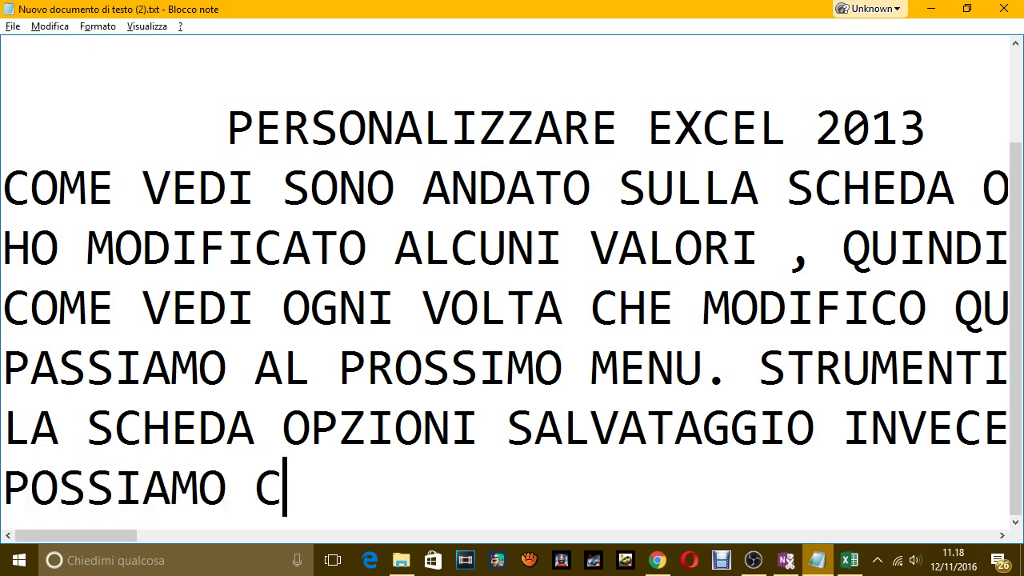
pyautogui.write('AMBIARE QUALCHE I')
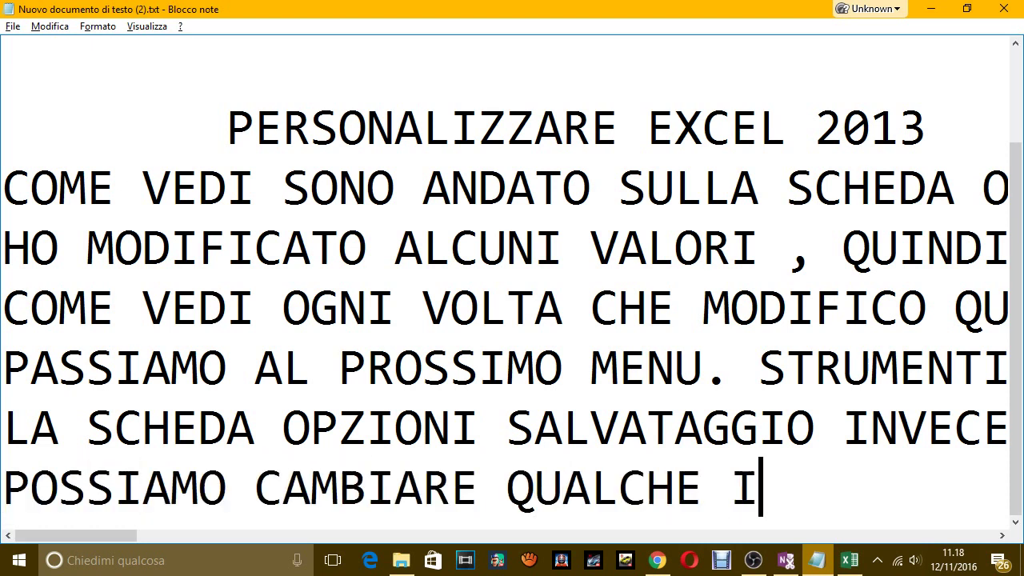
pyautogui.write('MPOSTAZIONE')
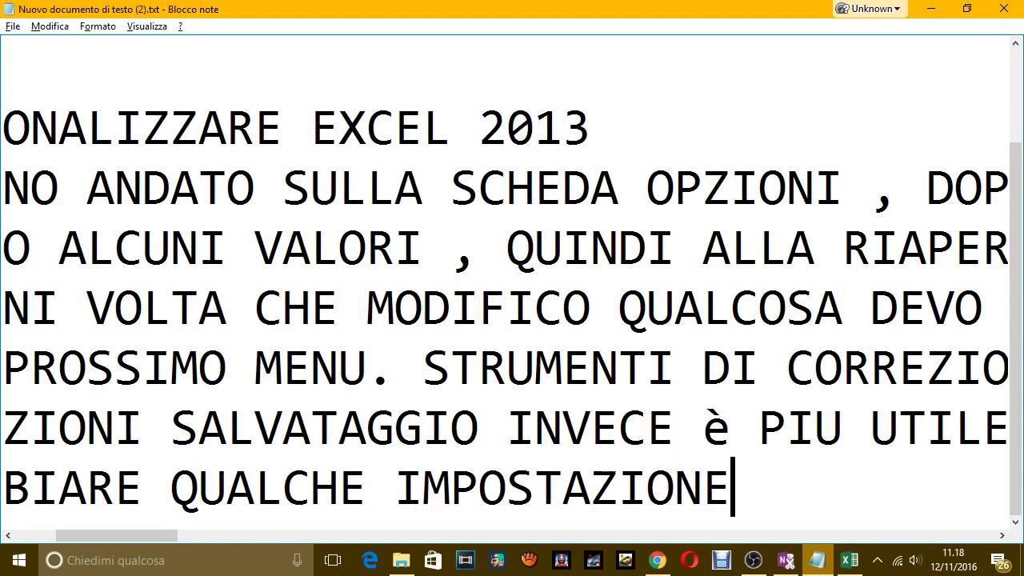
pyautogui.press('Return')
pyautogui.write('CHE CI PIA')
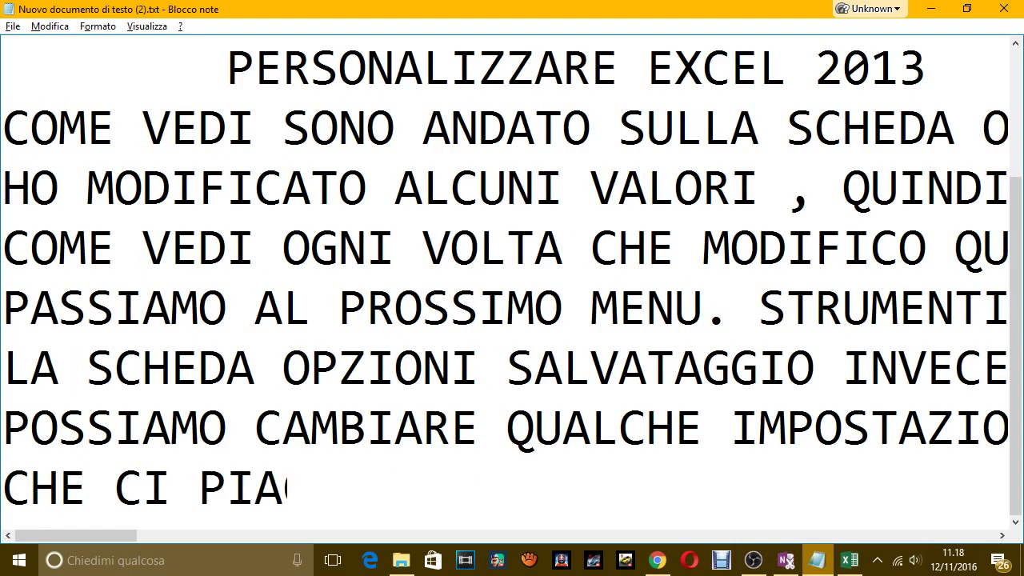
pyautogui.write('CE DI POIU')
pyautogui.press('BackSpace')
pyautogui.press('BackSpace')
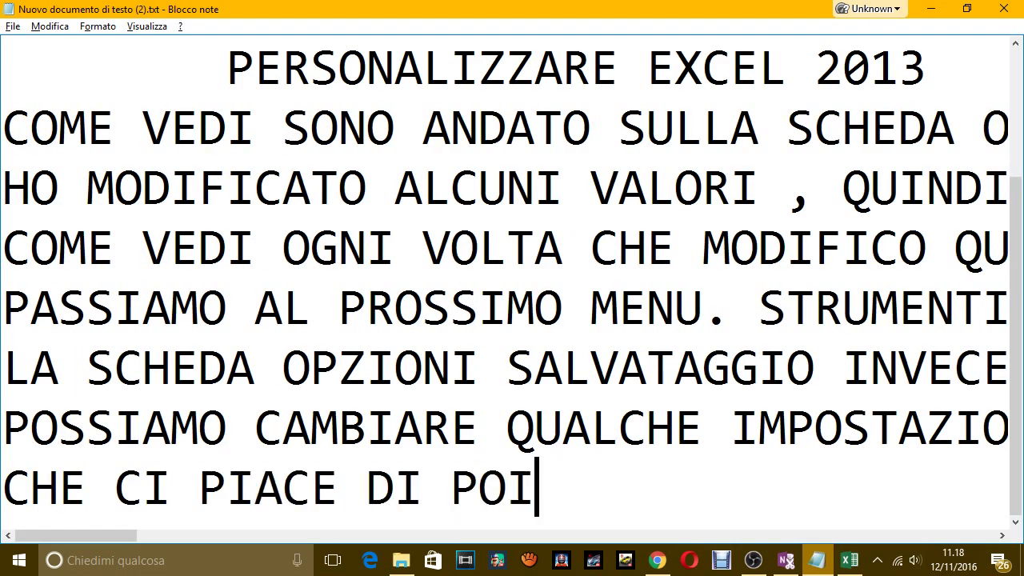
pyautogui.press('BackSpace')
pyautogui.press('BackSpace')
pyautogui.write('IU O CI')
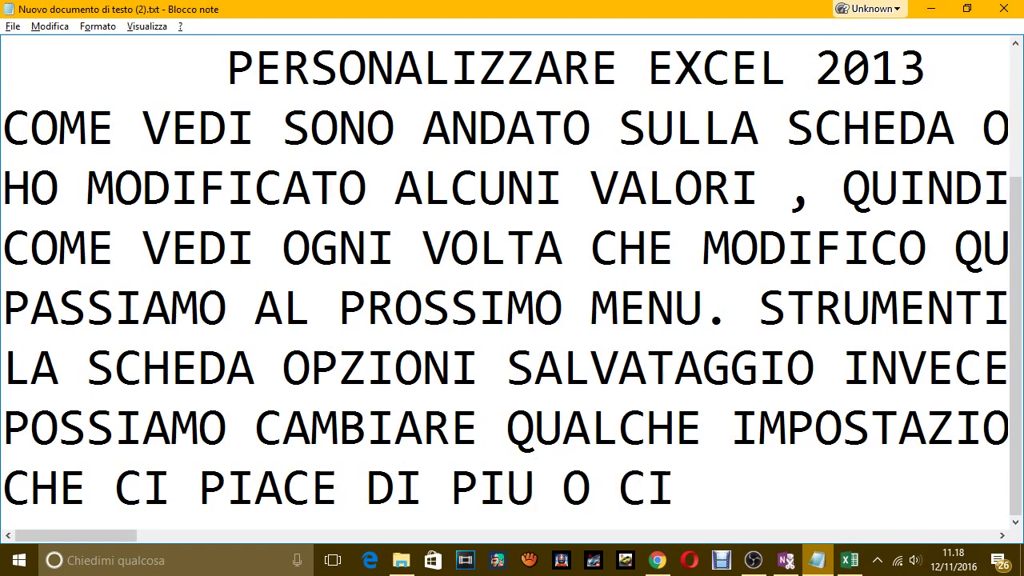
pyautogui.write(' è PIU UTILI')
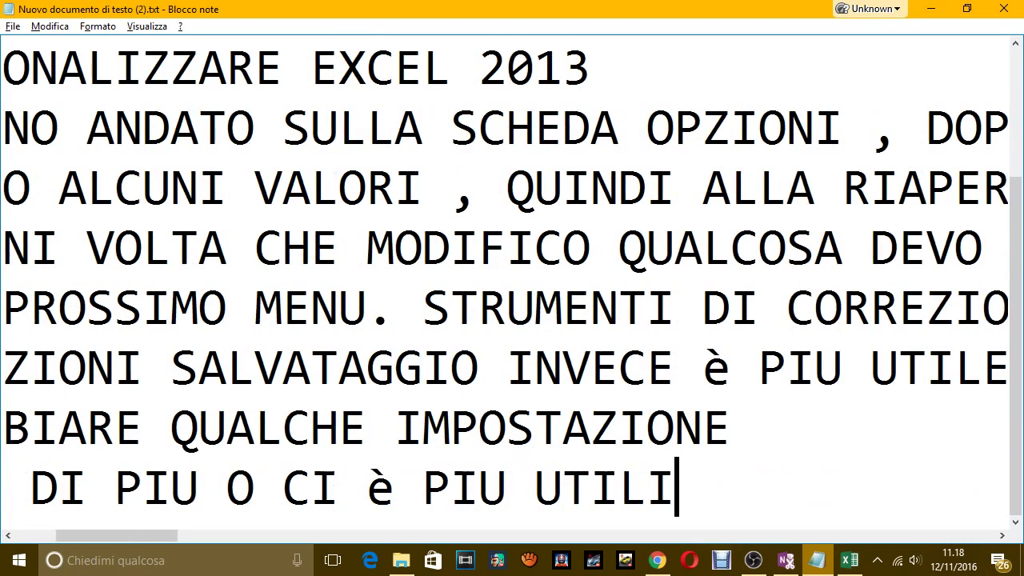
pyautogui.press('BackSpace')
pyautogui.write('E')
pyautogui.press('Return')
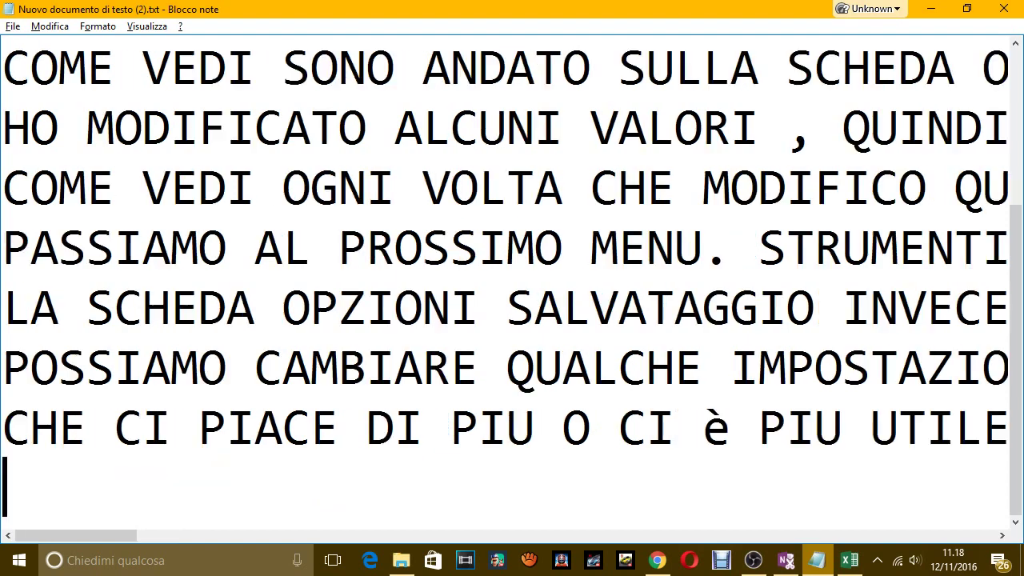
# After glancing at Excel, write 'FORMATO SALVATAGGIO FILE: DA QUI POSSIAMO DECIDERE DI CAMBIARE IL'
pyautogui.hotkey('alt', 'Tab')
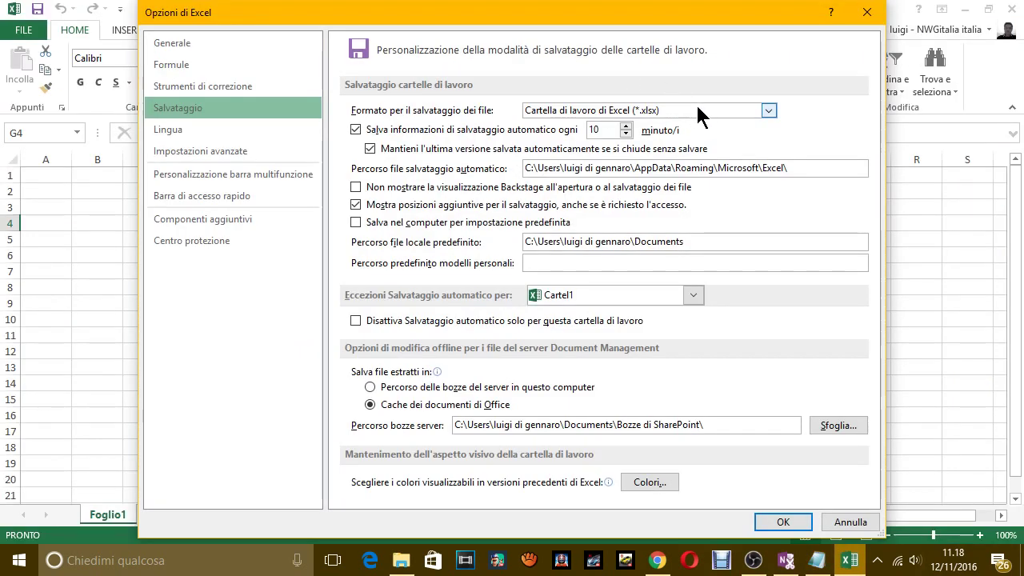
pyautogui.hotkey('alt', 'Tab')
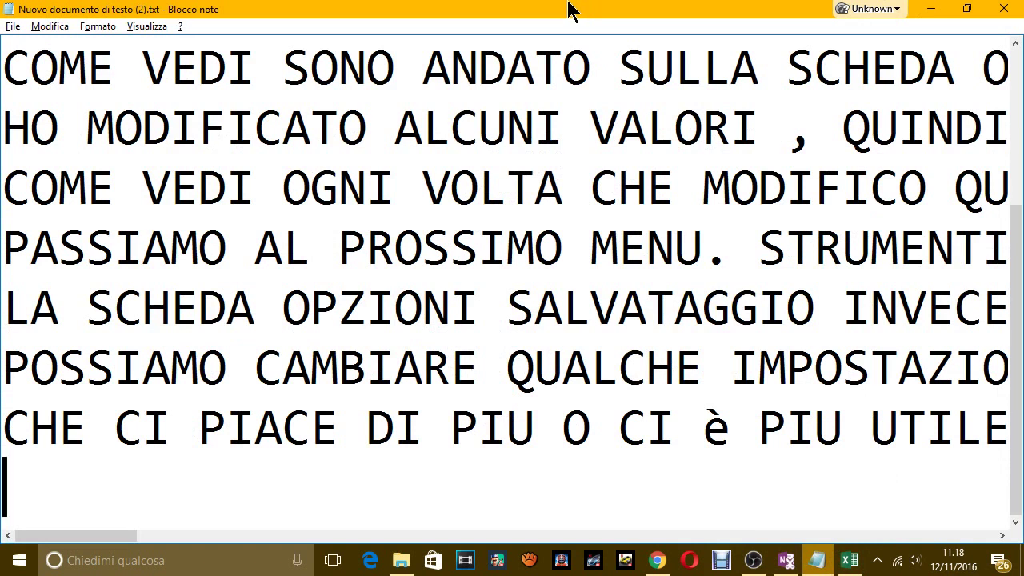
pyautogui.write('FORMAT')
pyautogui.write('O S')
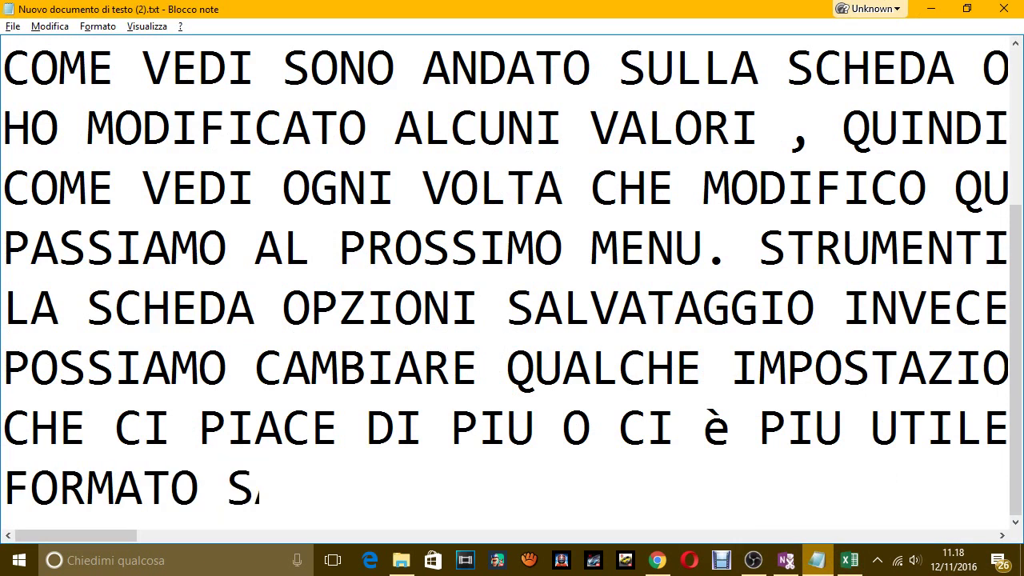
pyautogui.write('ALVATAG')
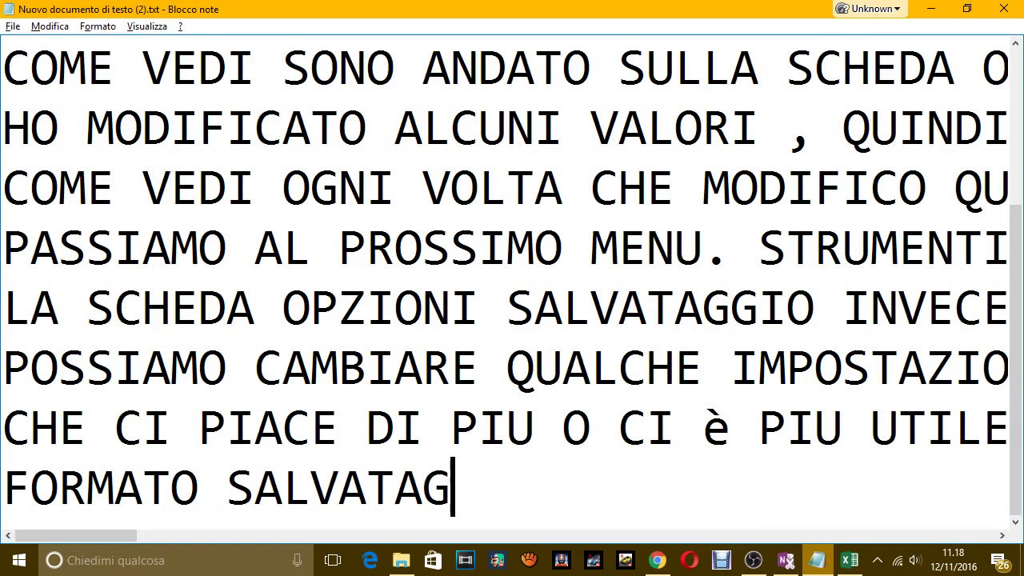
pyautogui.write('GIO FILE')
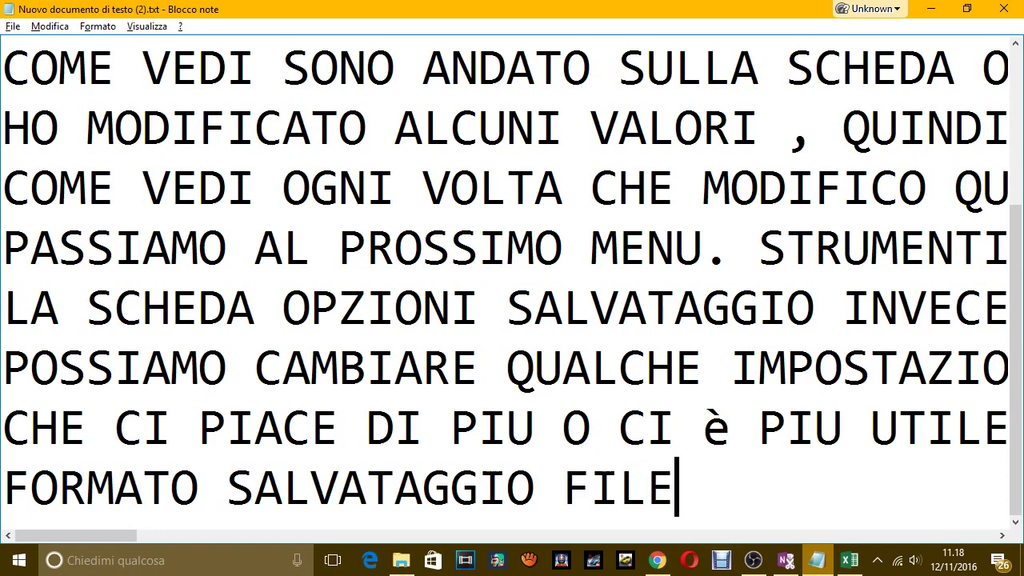
pyautogui.write(': DA QUI')
pyautogui.press('Return')
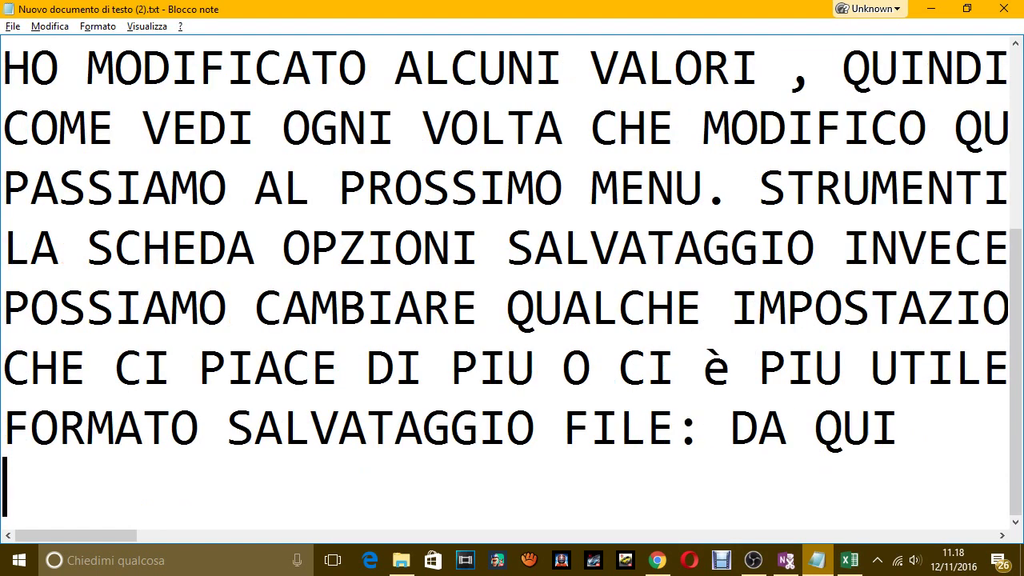
pyautogui.write('POSSIAMO D')
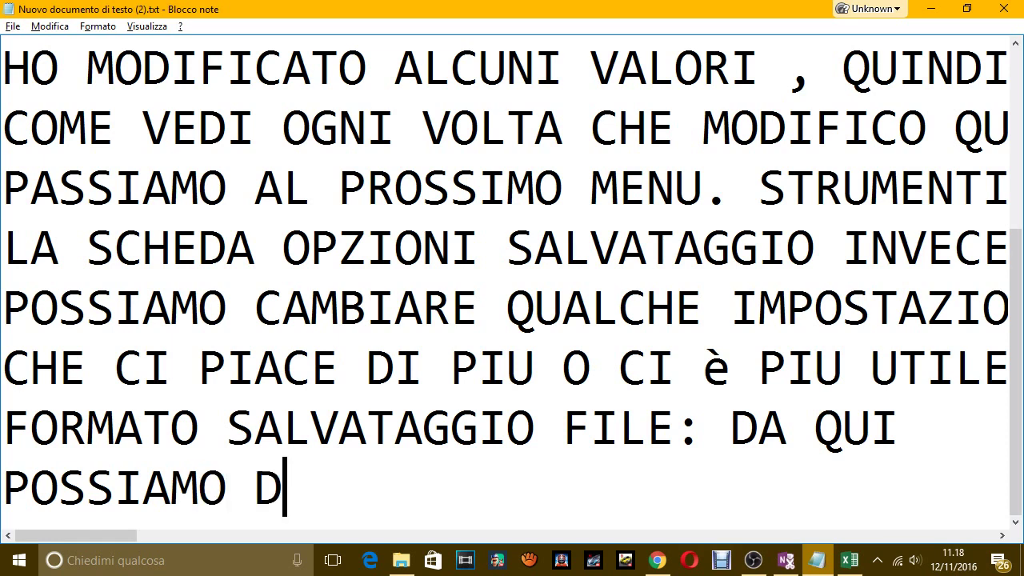
pyautogui.write('ECIDERE DI ')
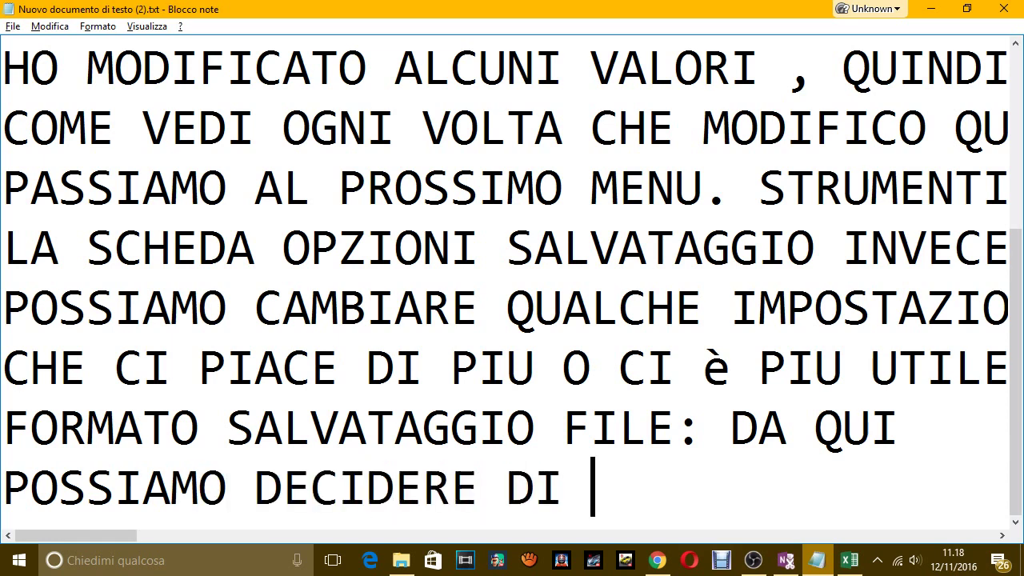
pyautogui.write('CAMBIARE I')
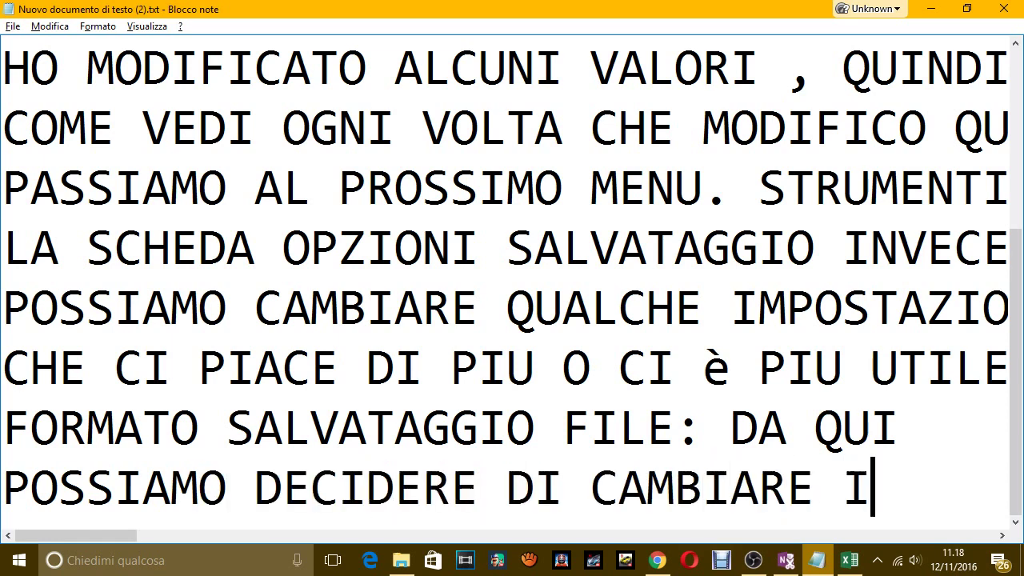
pyautogui.write('L')
# Finish with 'SALVATAGGIO DEL FILE, OVVERO LA SUA ESTENSIONE, GUARDA.' and return to Excel
pyautogui.press('Return')
pyautogui.write('SALVA')
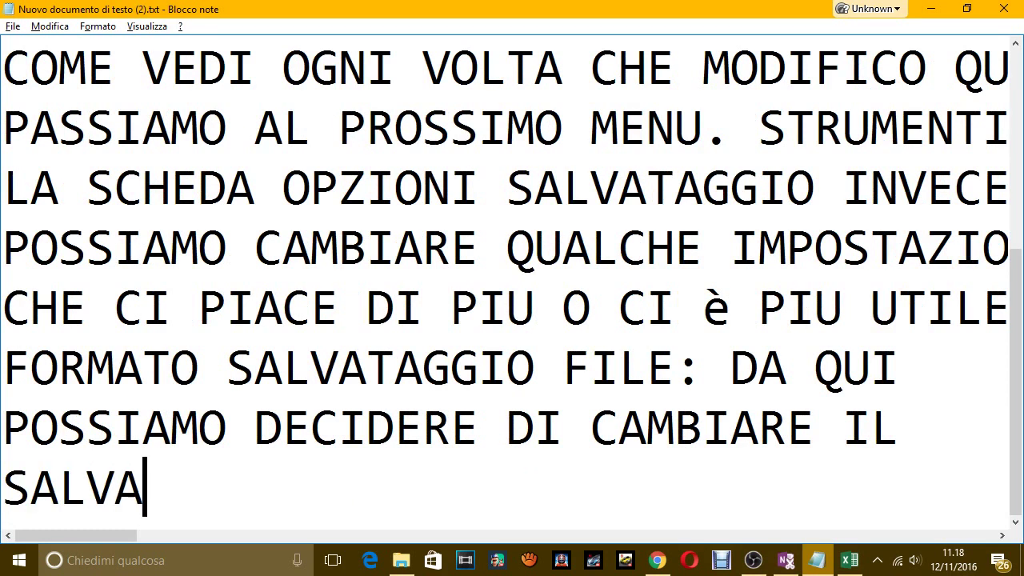
pyautogui.write('TAGGIO DEL F')
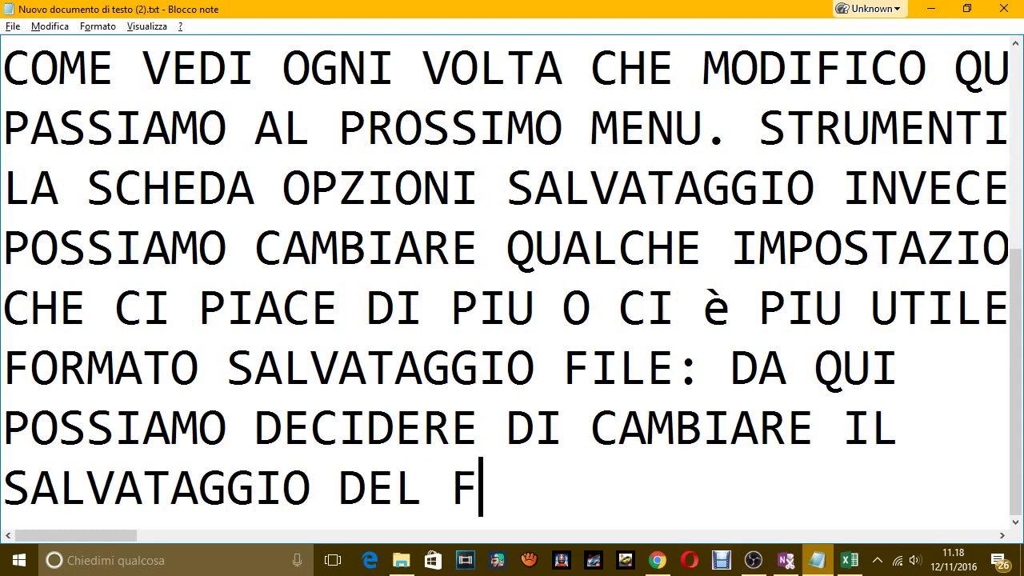
pyautogui.write('ILE')
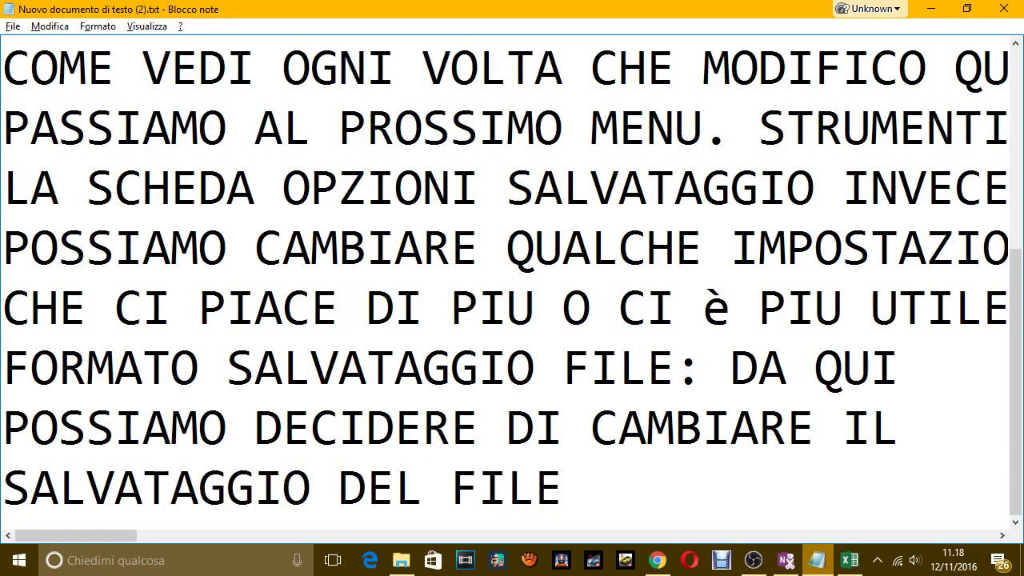
pyautogui.write(', OVVERO L')
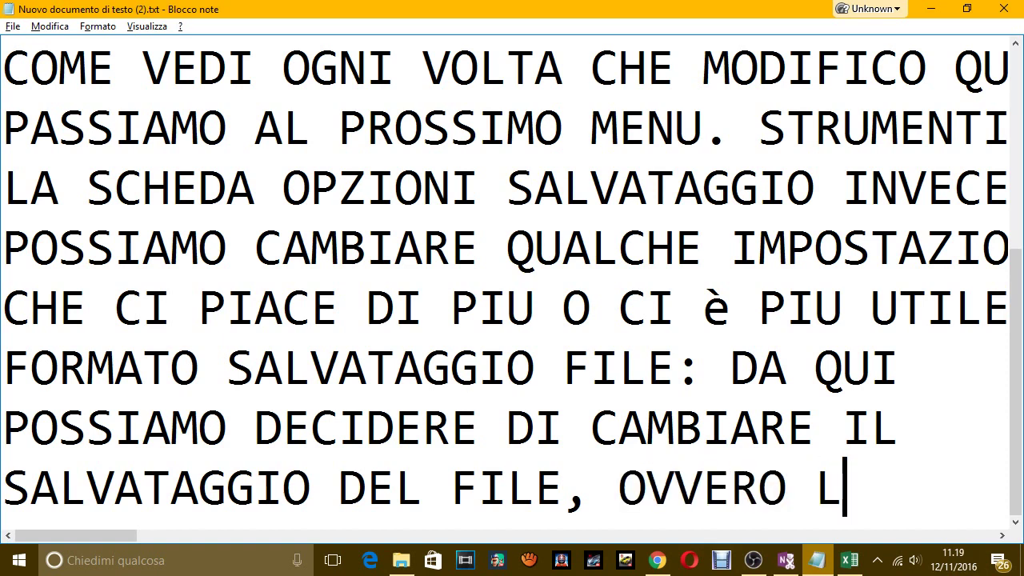
pyautogui.write('A')
pyautogui.press('Return')
pyautogui.write('SUA ES')
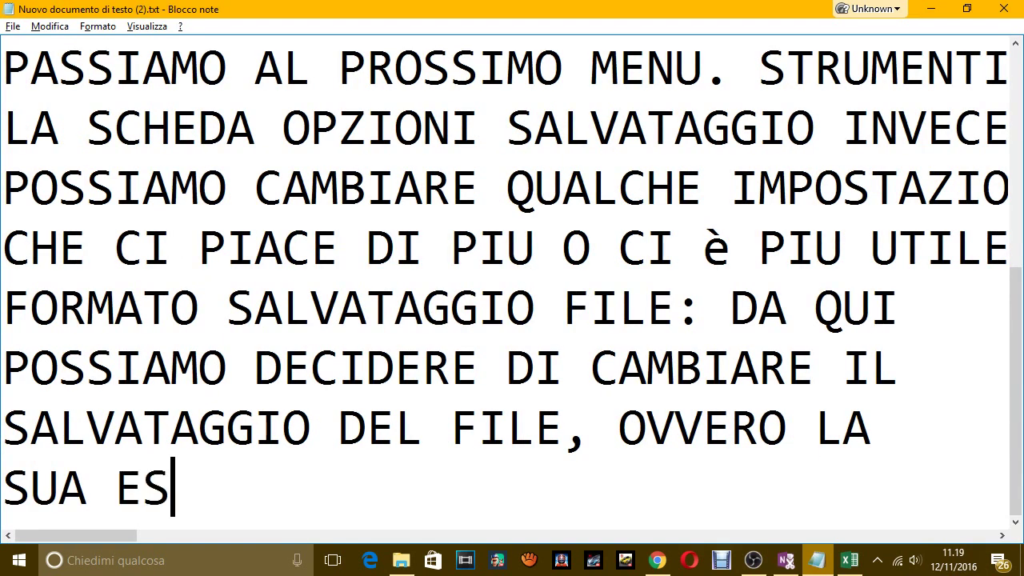
pyautogui.write('TENZIO')
pyautogui.press('BackSpace')
pyautogui.press('BackSpace')
pyautogui.write('IO')
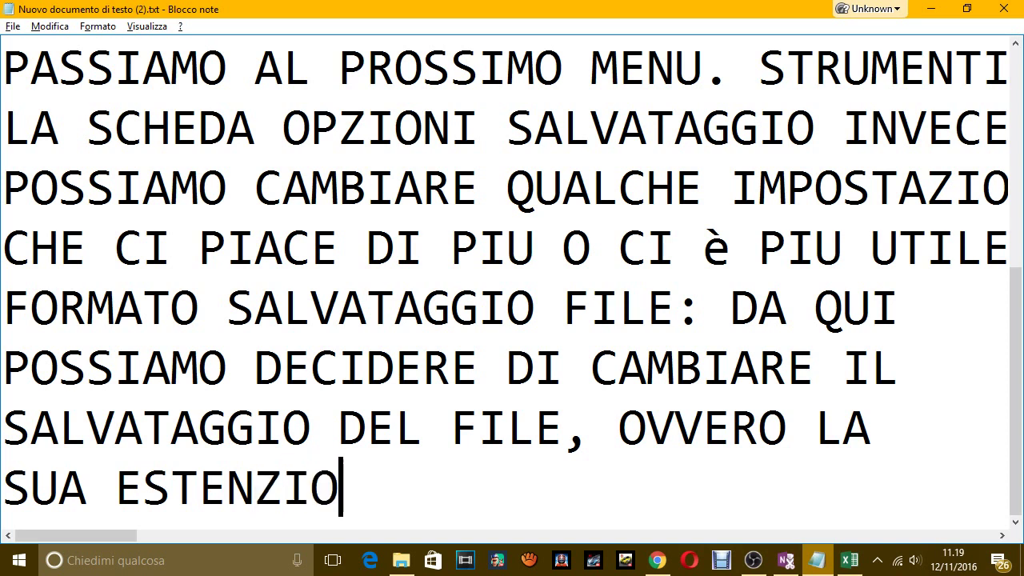
pyautogui.write('N')
pyautogui.press('BackSpace')
pyautogui.press('BackSpace')
pyautogui.press('BackSpace')
pyautogui.press('BackSpace')
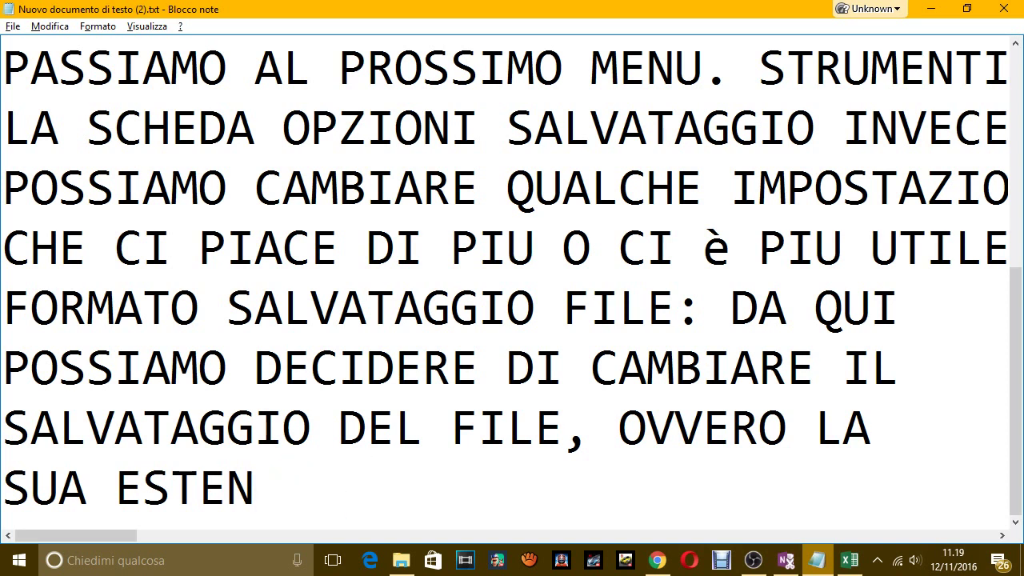
pyautogui.write('SIONE, ')
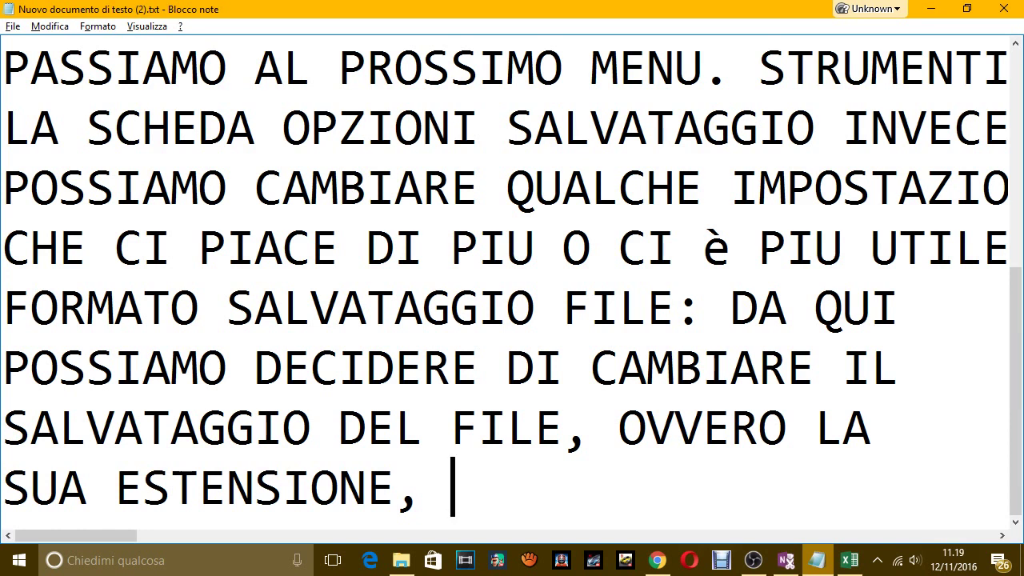
pyautogui.write('GUARAD')
pyautogui.press('BackSpace')
pyautogui.write('RAD')
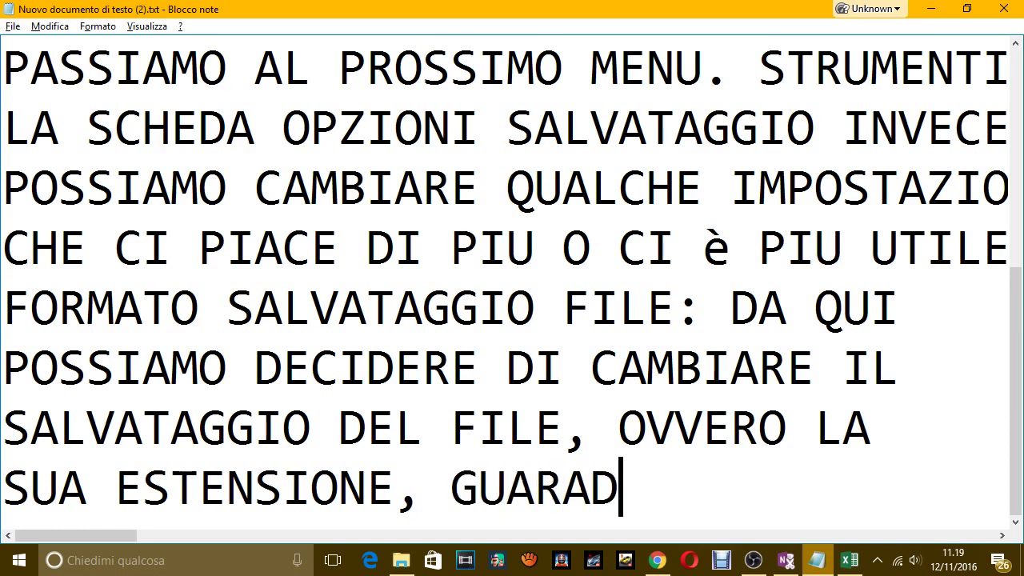
pyautogui.press('BackSpace')
pyautogui.press('BackSpace')
pyautogui.write('DA.')
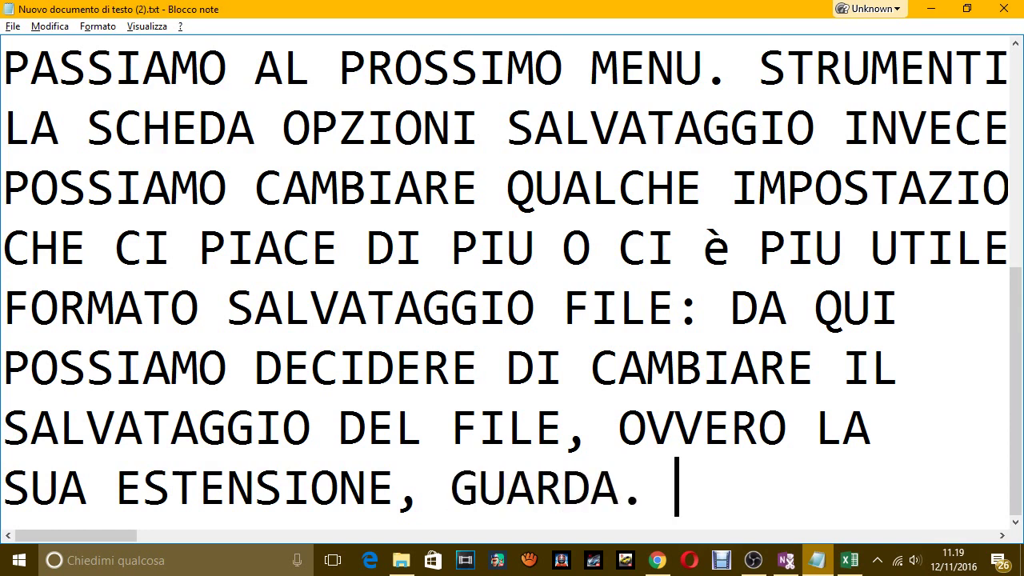
pyautogui.hotkey('alt', 'Tab')
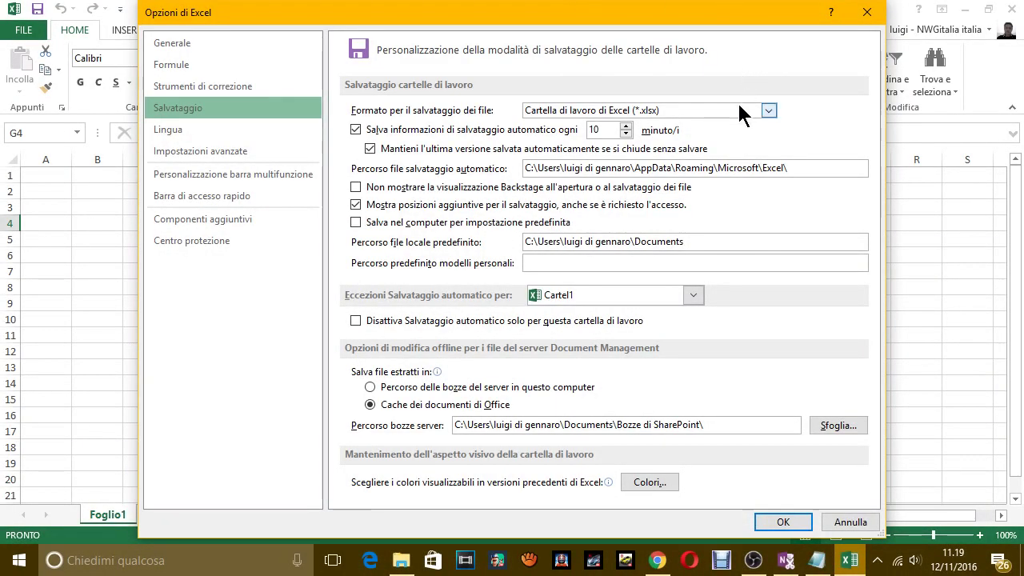
# Choose Excel 97-2003 (*.xls) as the default save format and set autosave to 2 minutes
pyautogui.click(739, 105)
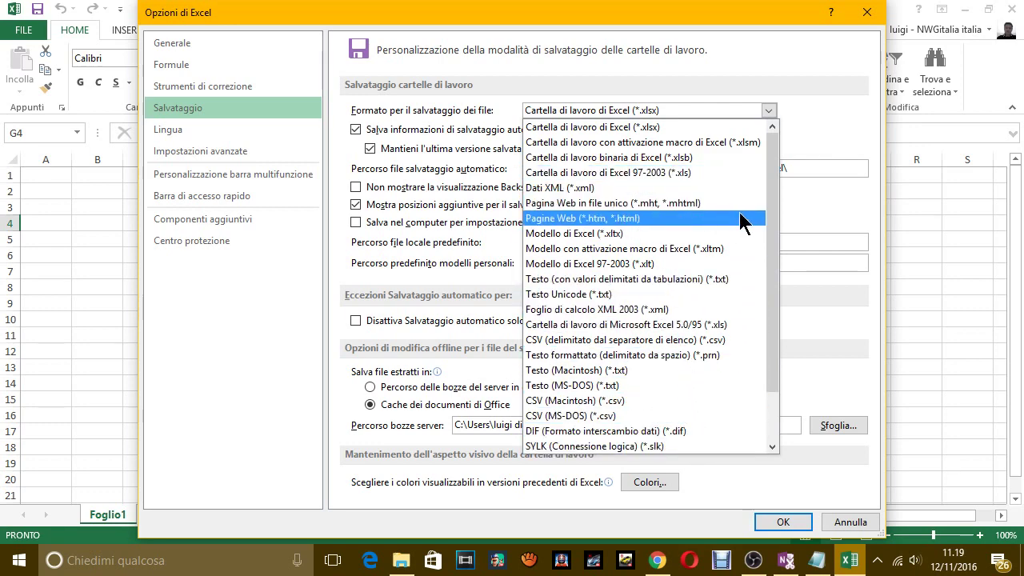
pyautogui.moveTo(772, 222); pyautogui.dragTo(780, 278)
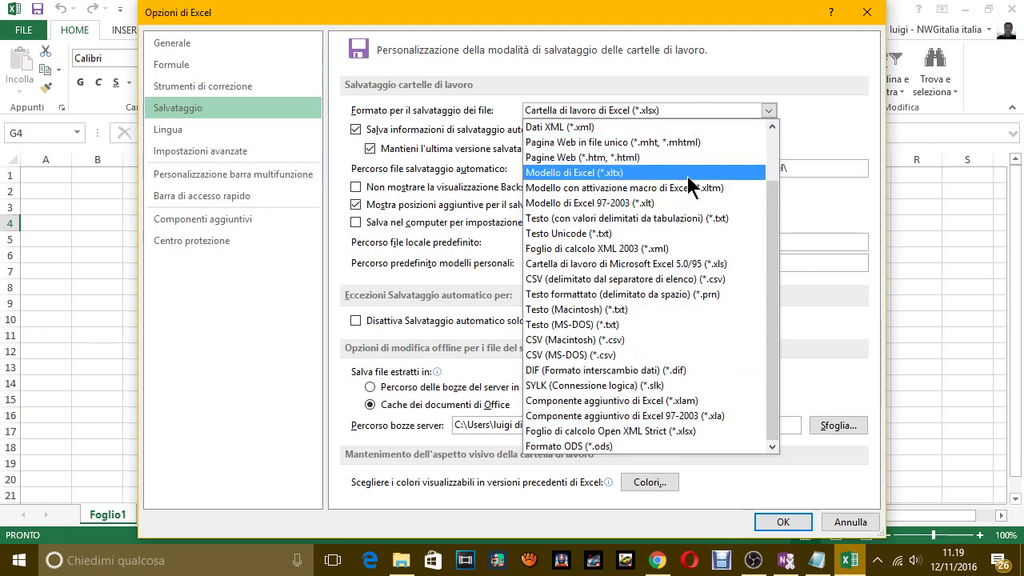
pyautogui.moveTo(773, 199); pyautogui.dragTo(774, 138)
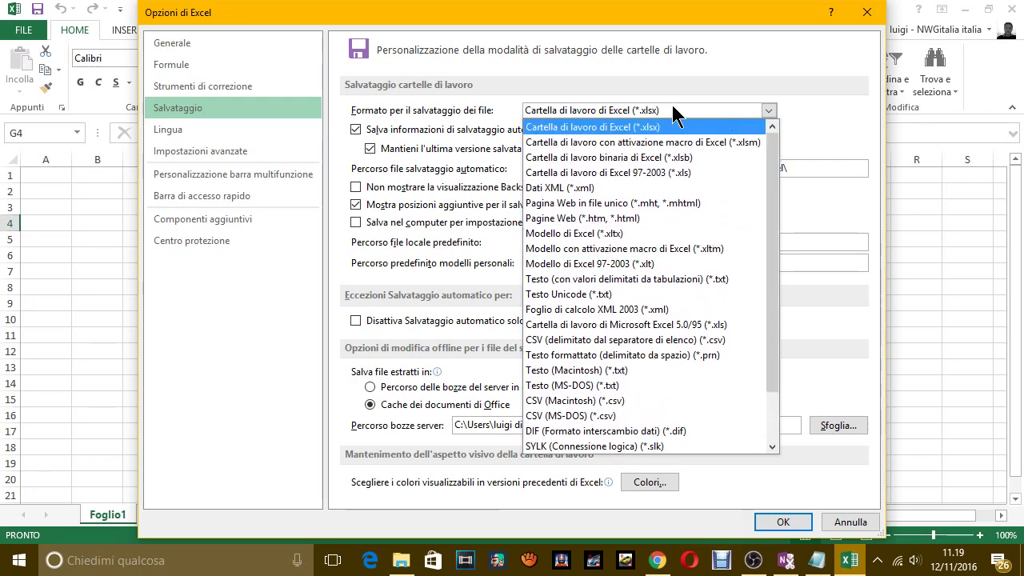
pyautogui.click(620, 175)
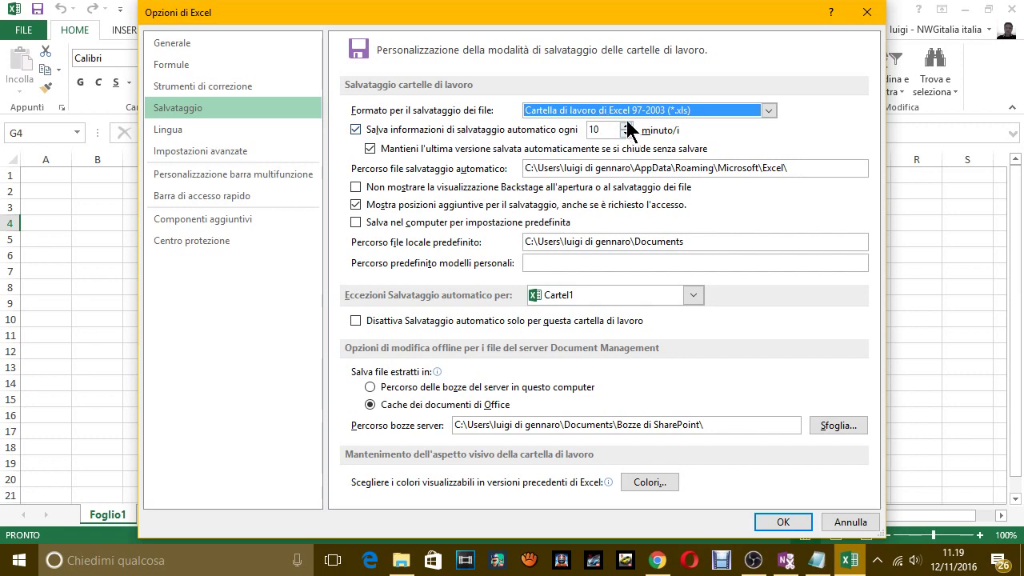
pyautogui.moveTo(614, 130); pyautogui.dragTo(541, 129)
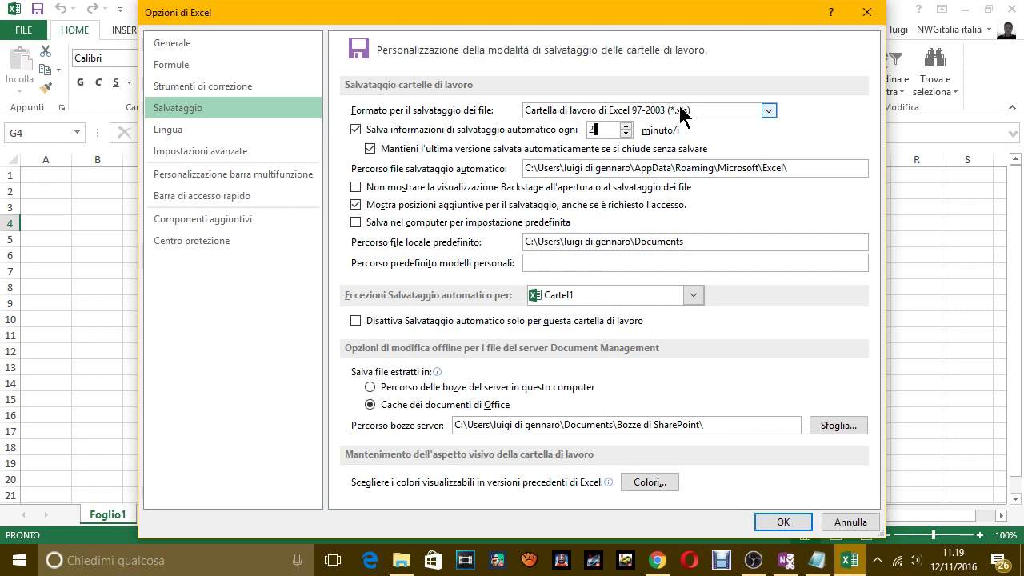
# Note that the save option was set to Excel 97-2003, checking the format in Excel
pyautogui.hotkey('alt', 'Tab')
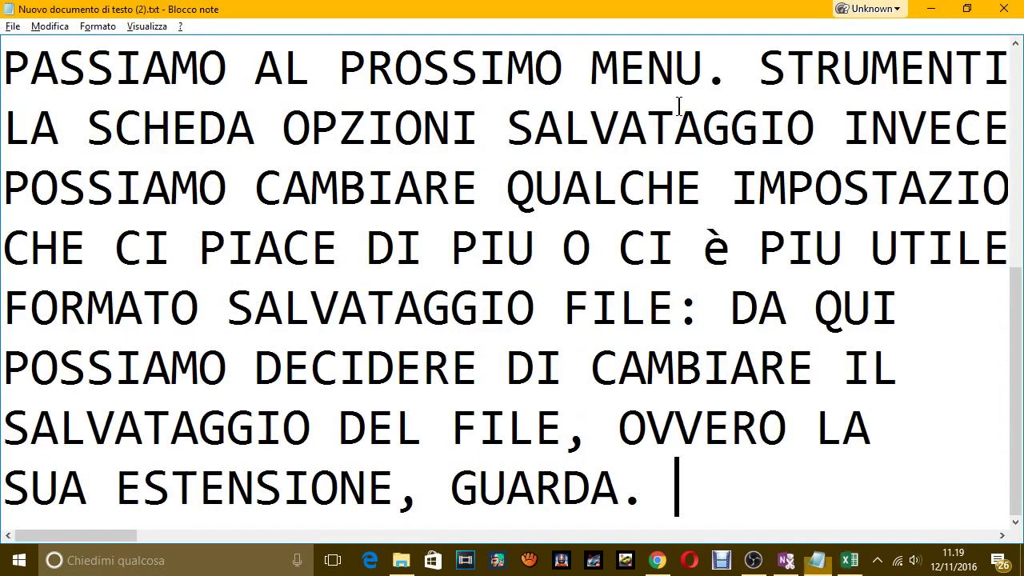
pyautogui.write('PE')
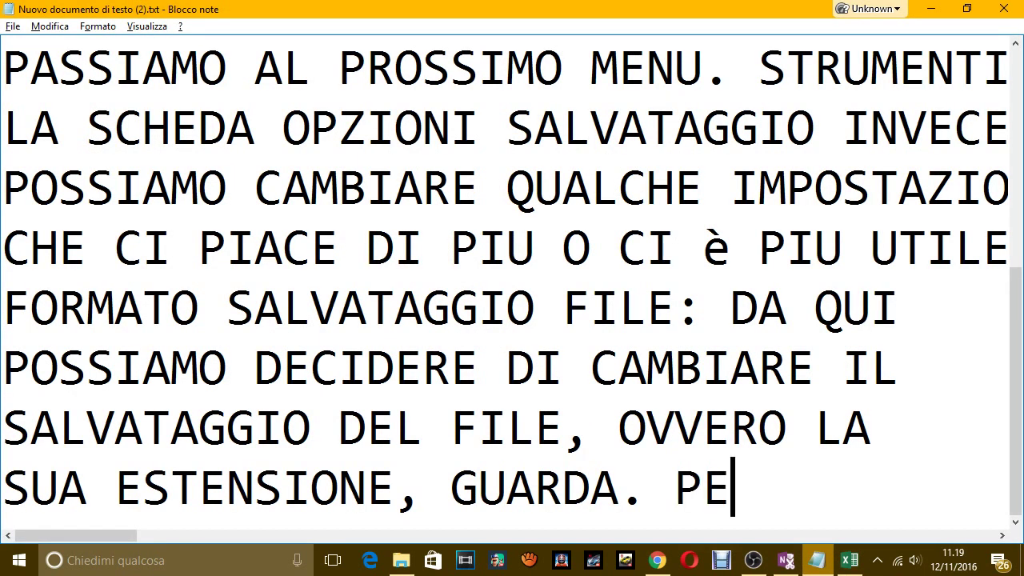
pyautogui.write('R ESEMPIO ')
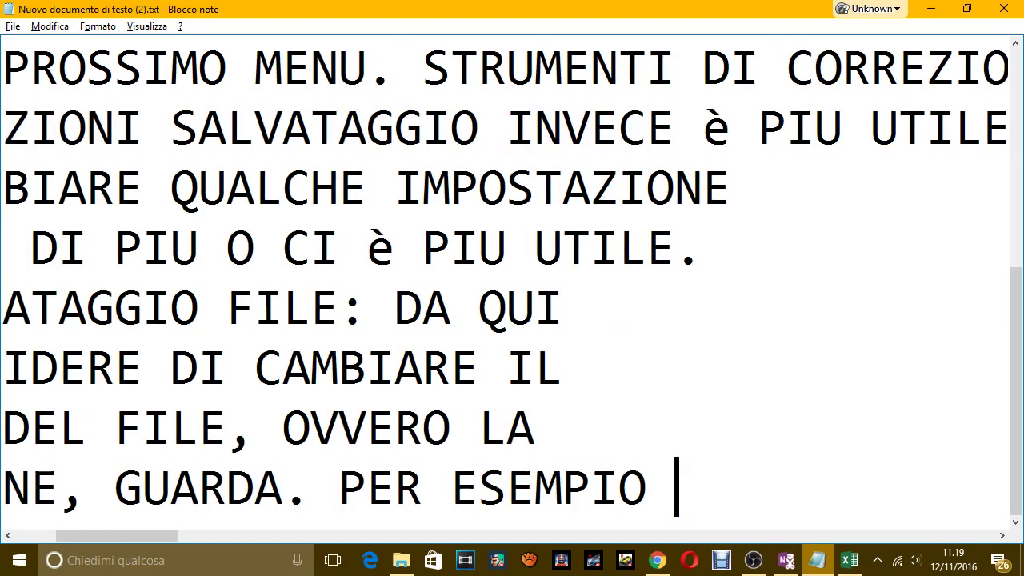
pyautogui.write('COME HAI')
pyautogui.press('BackSpace')
pyautogui.press('BackSpace')
pyautogui.press('BackSpace')
pyautogui.press('Return')
pyautogui.write('VI')
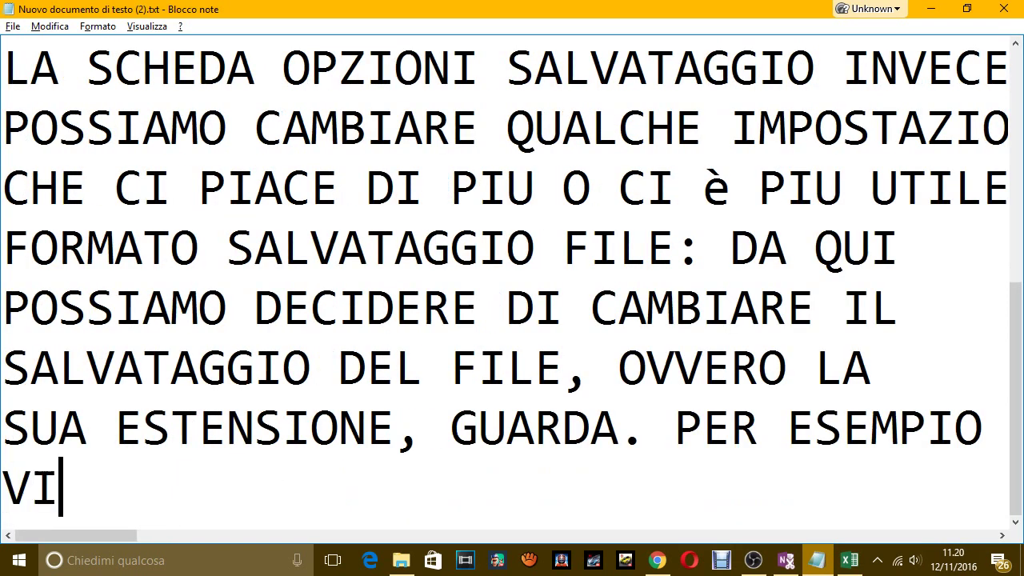
pyautogui.write('STO IO HO MES')
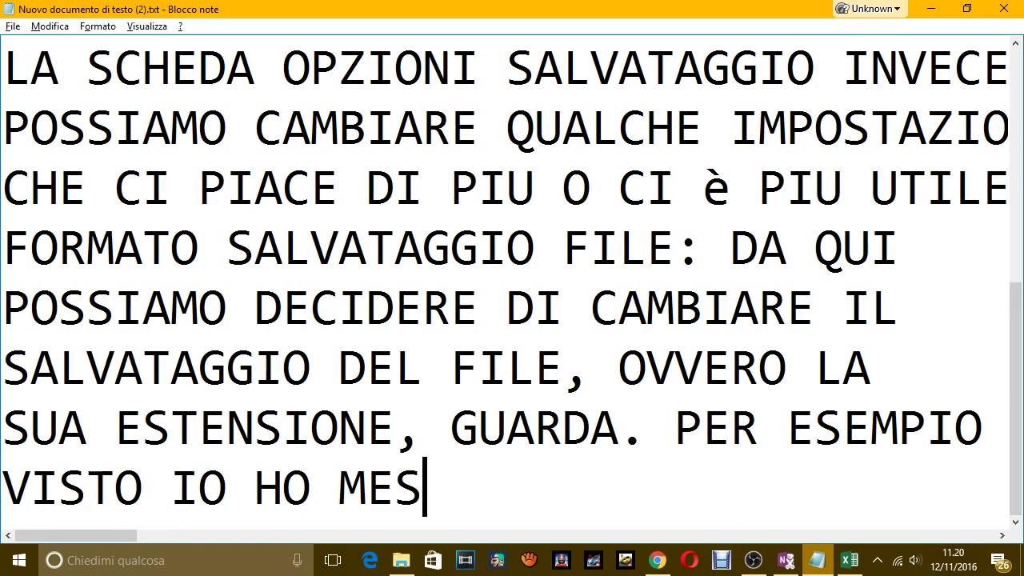
pyautogui.write('SO OPZION')
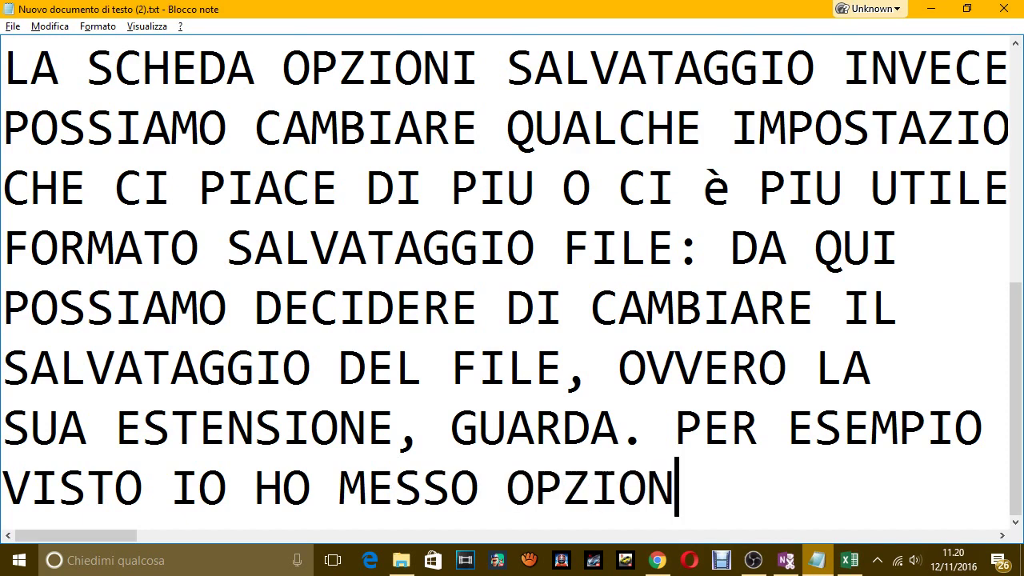
pyautogui.write('E SALVAT')
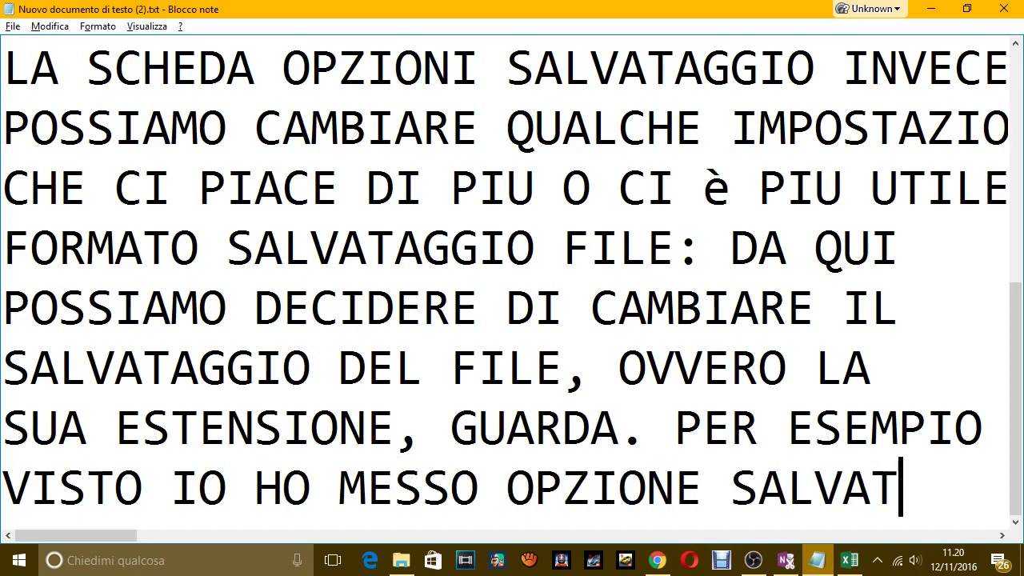
pyautogui.write('AGGOI IN')
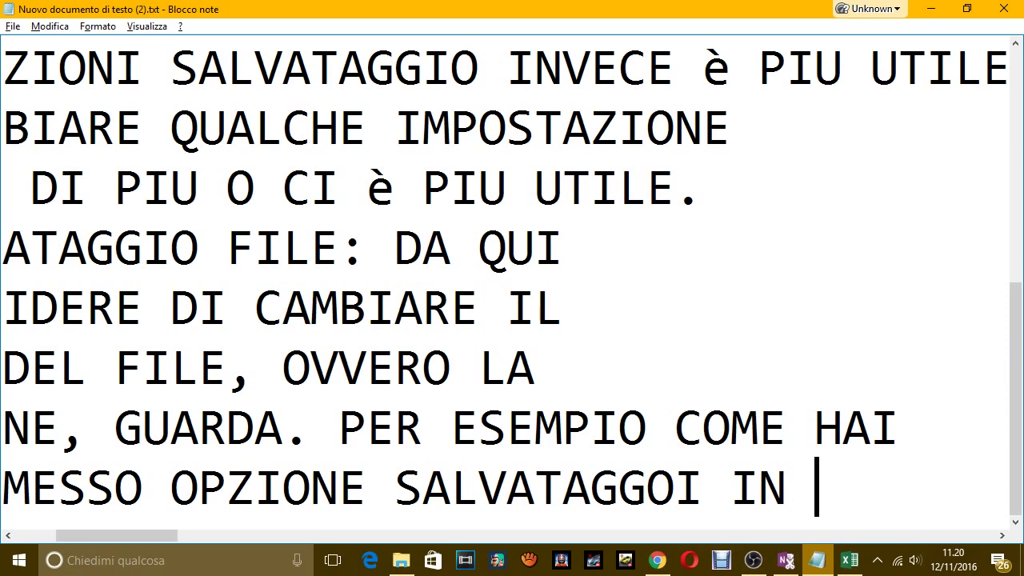
pyautogui.hotkey('alt', 'Tab')
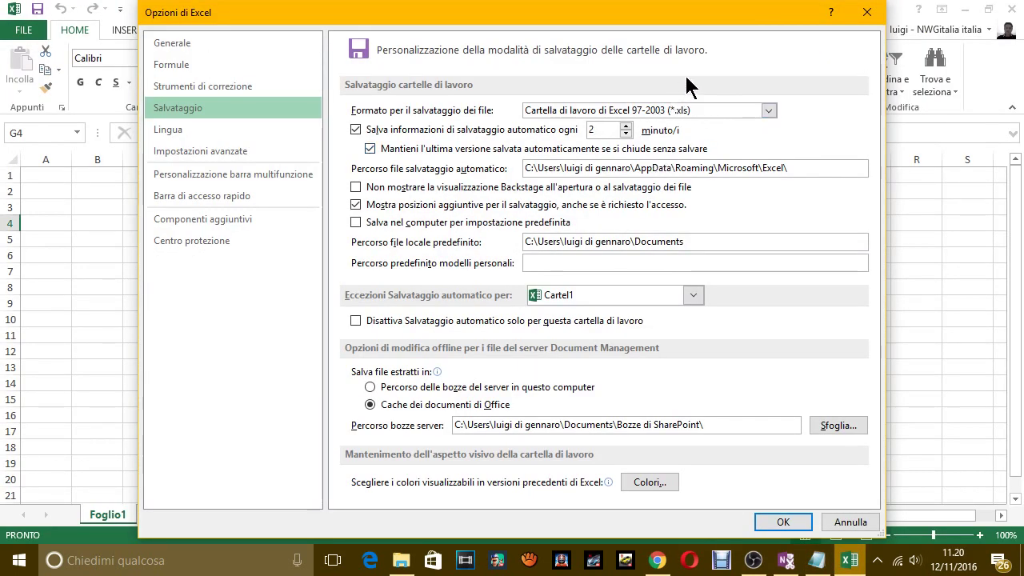
pyautogui.hotkey('alt', 'Tab')
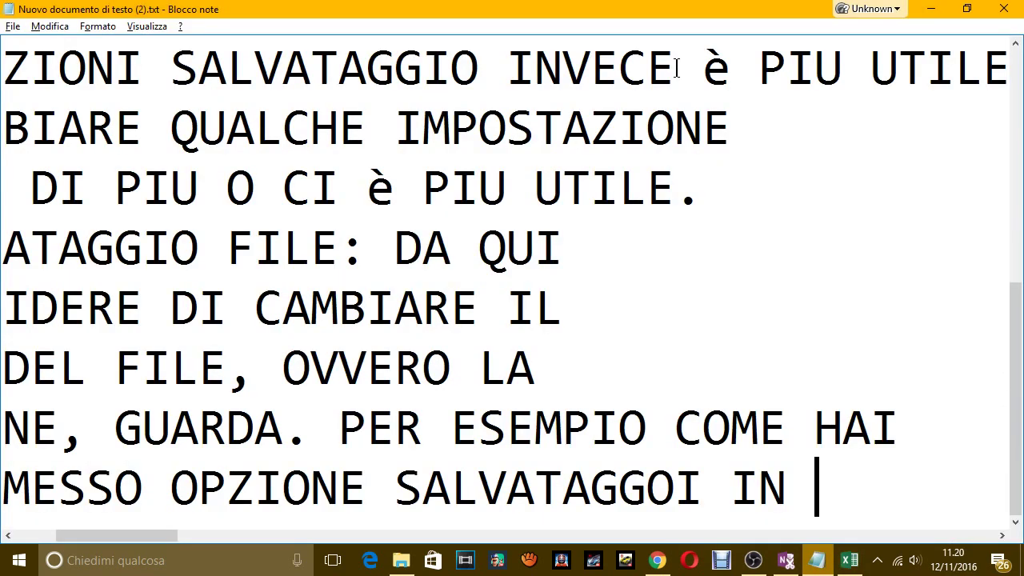
pyautogui.write('PER EX')
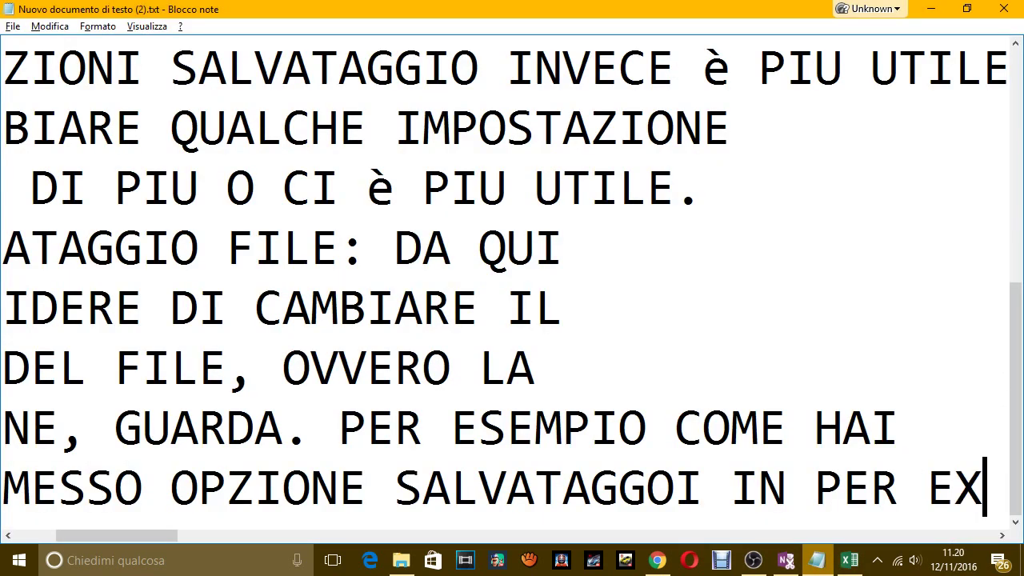
pyautogui.write('CEL 9')
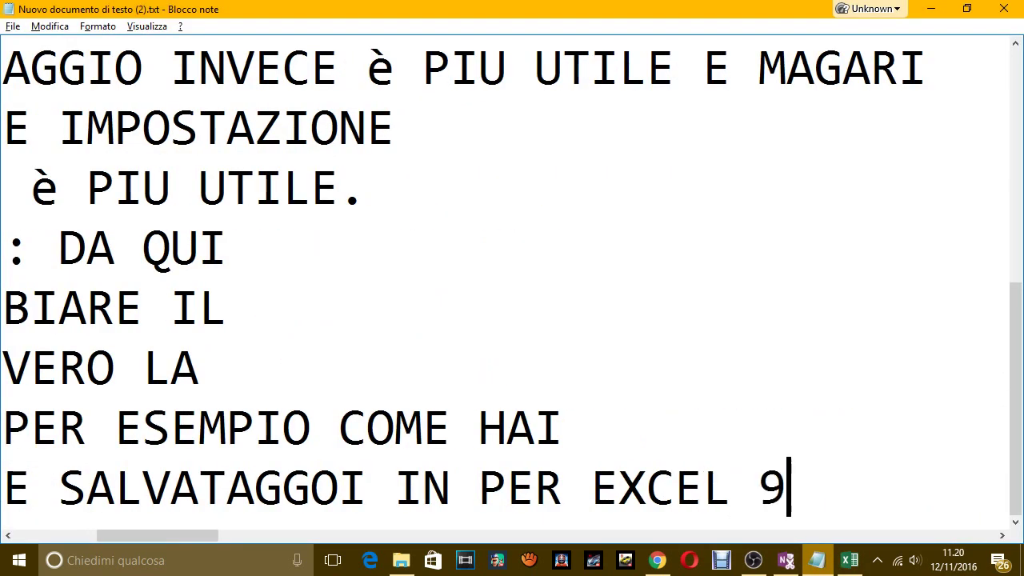
pyautogui.write('7 2')
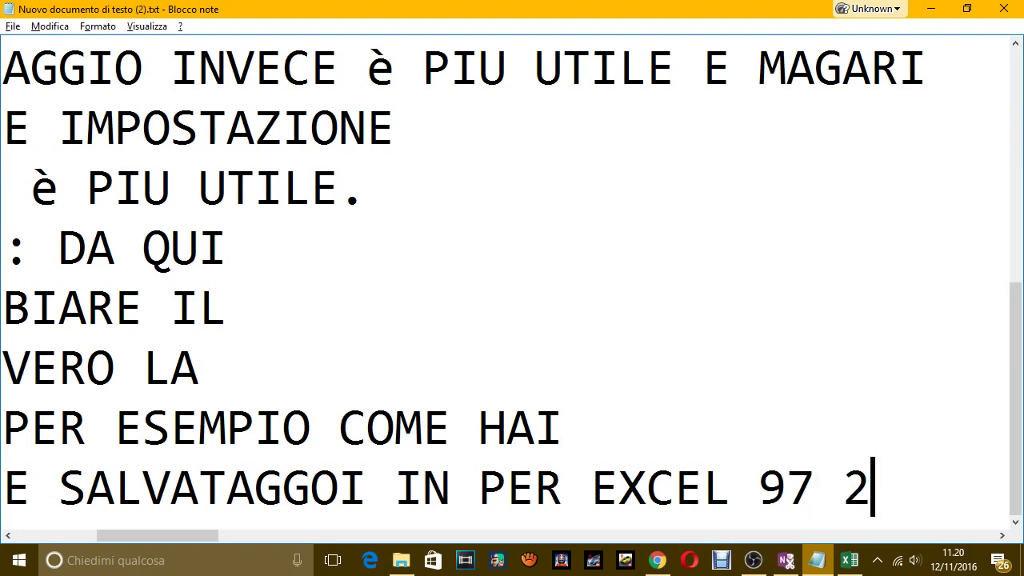
pyautogui.write('003')
pyautogui.press('Return')
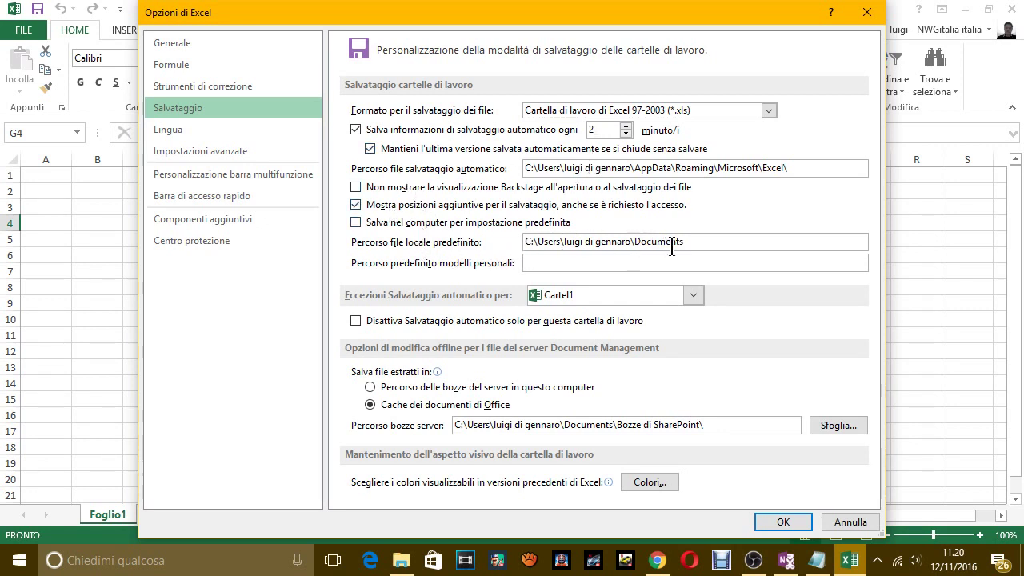
# Add 'SI PUO ANCHE DECIDERE DOVE SALVARE IN AUTOMATICO I FILE, CIOè QUA' and return to Excel
pyautogui.hotkey('alt', 'Tab')
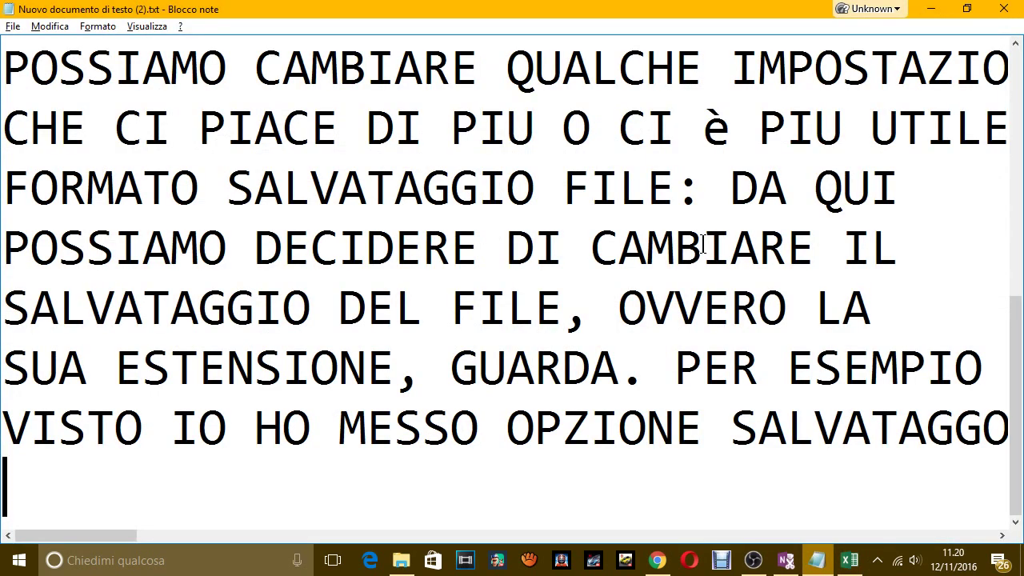
pyautogui.write('SI PUO AN')
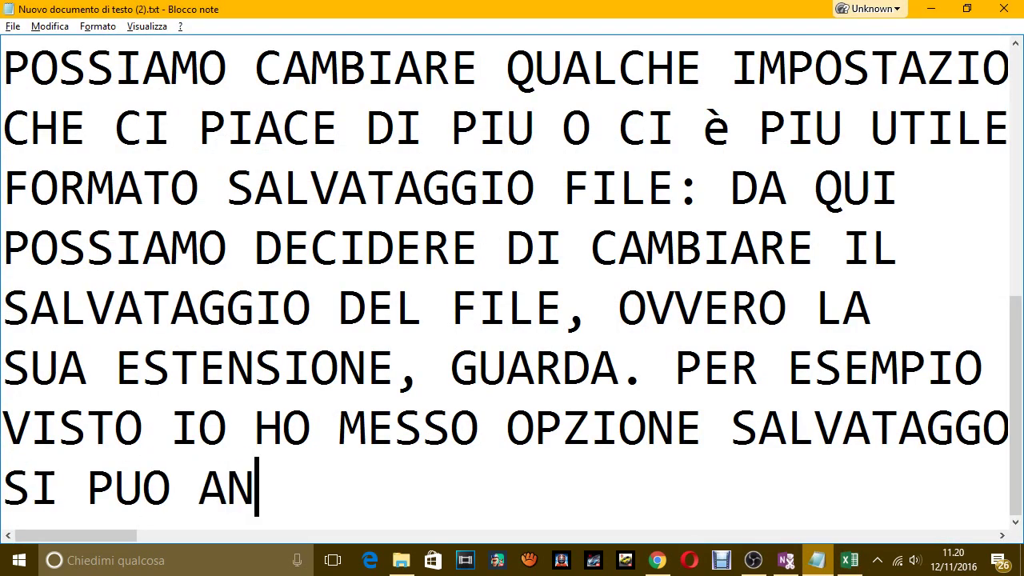
pyautogui.write('CHE DECIDERE D')
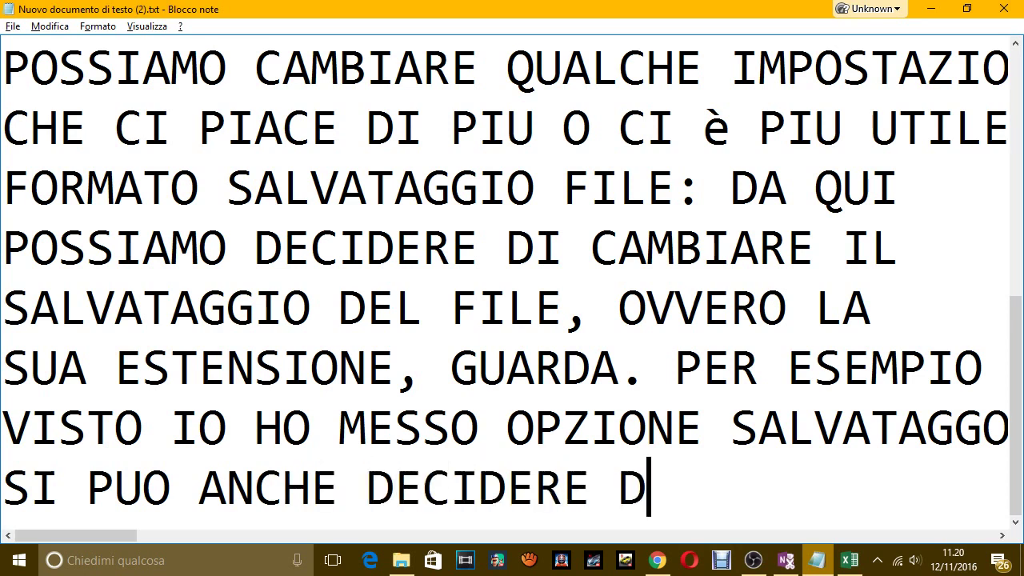
pyautogui.write('OVE  SAL')
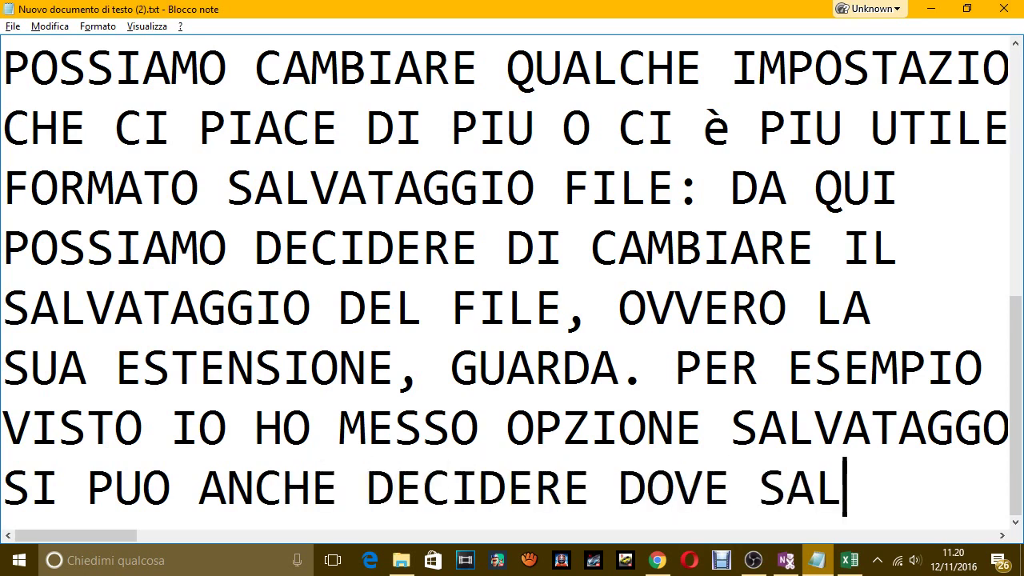
pyautogui.write('VARE IN AUT')
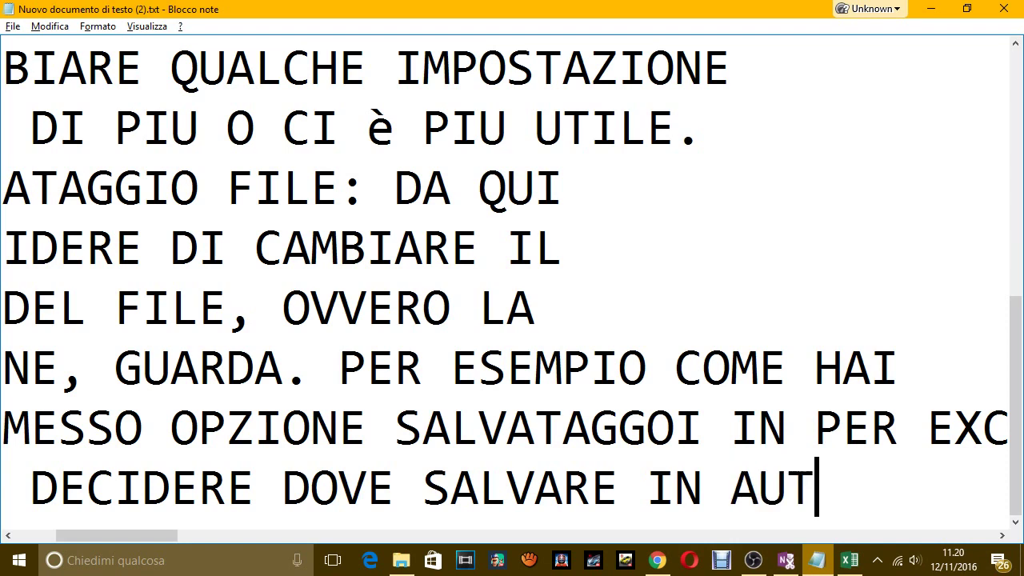
pyautogui.write('OMATICO I FIL')
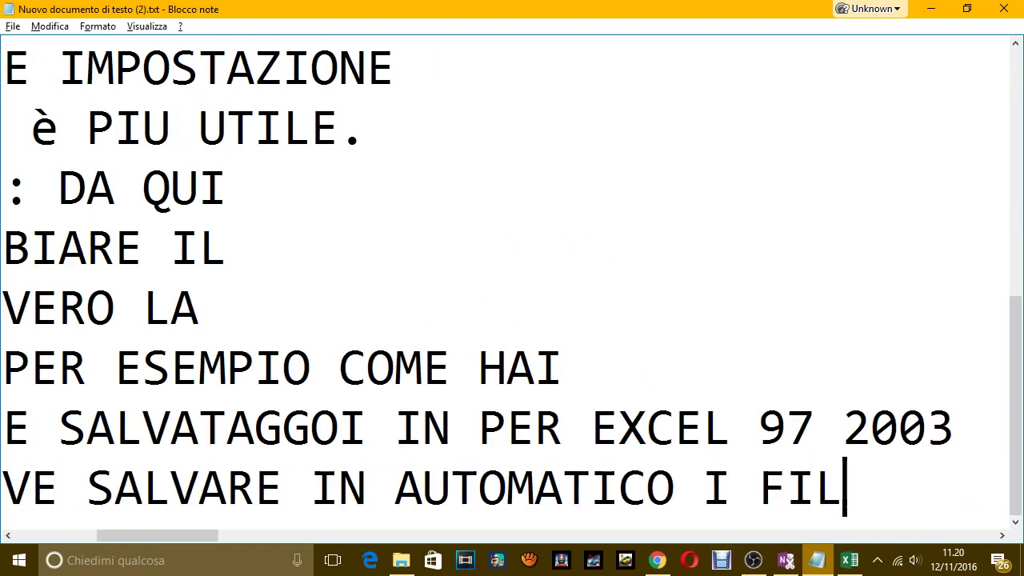
pyautogui.write('E')
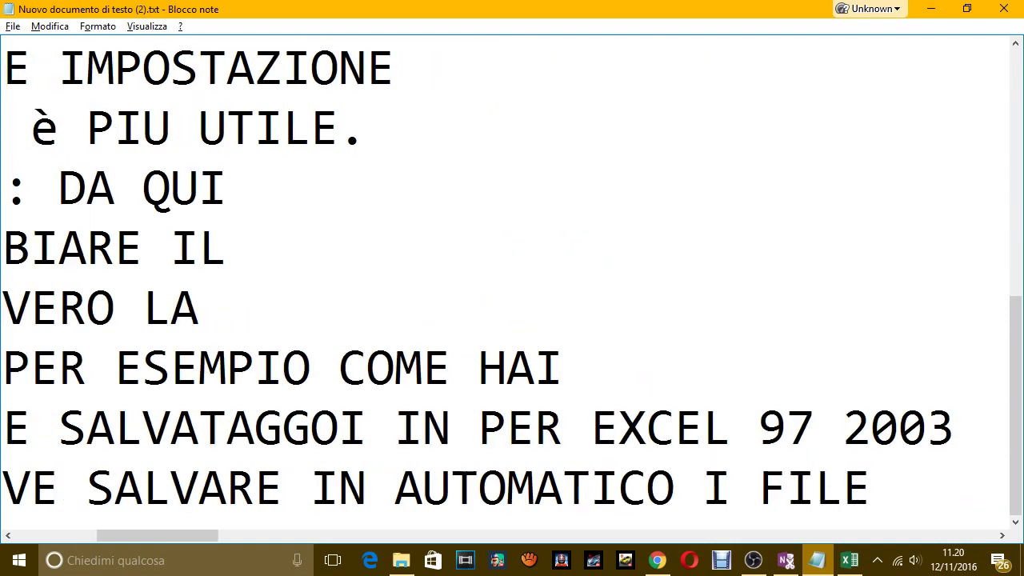
pyautogui.press('Return')
pyautogui.write('CIOè ')
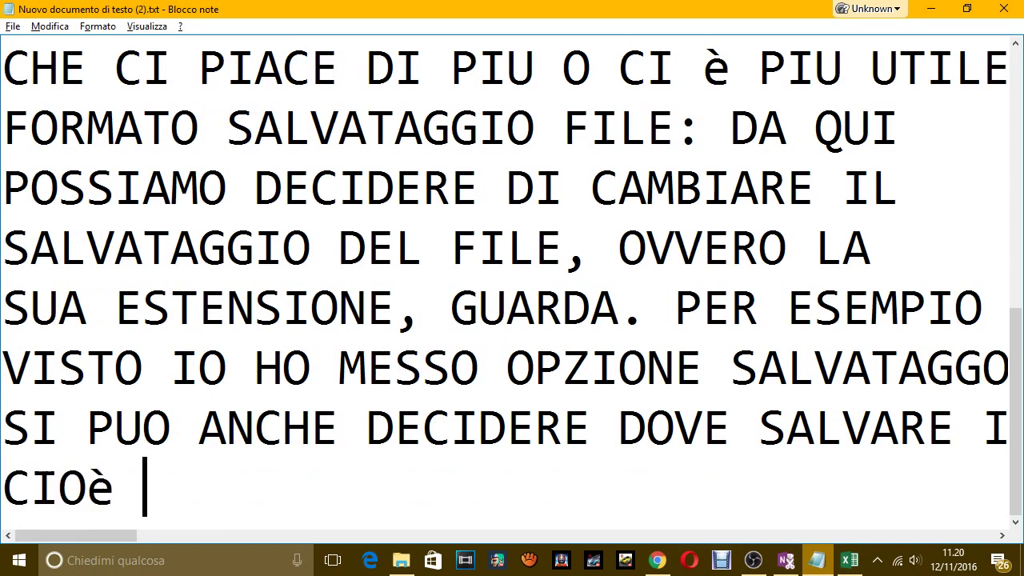
pyautogui.write('QUA')
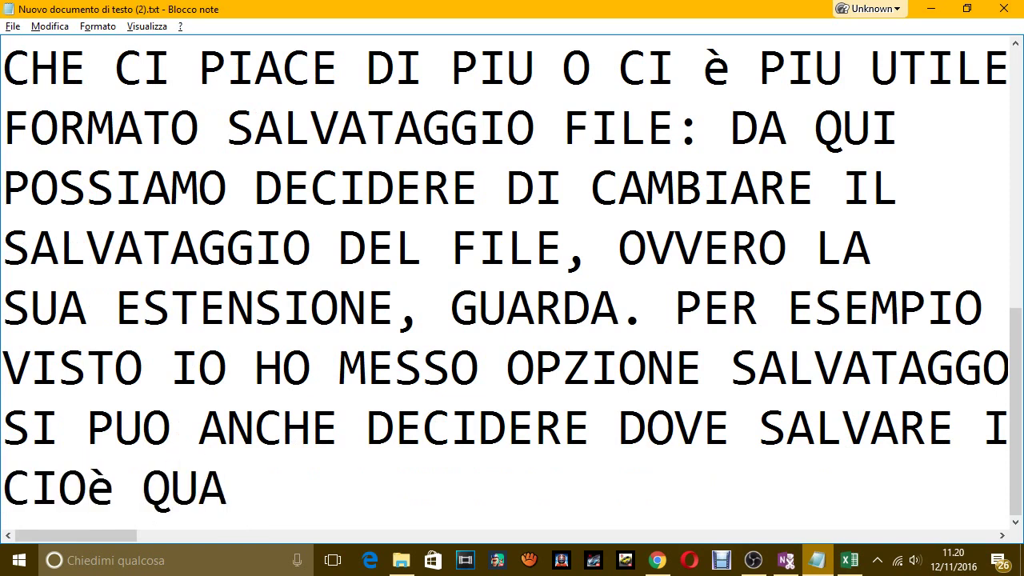
pyautogui.hotkey('alt', 'Tab')
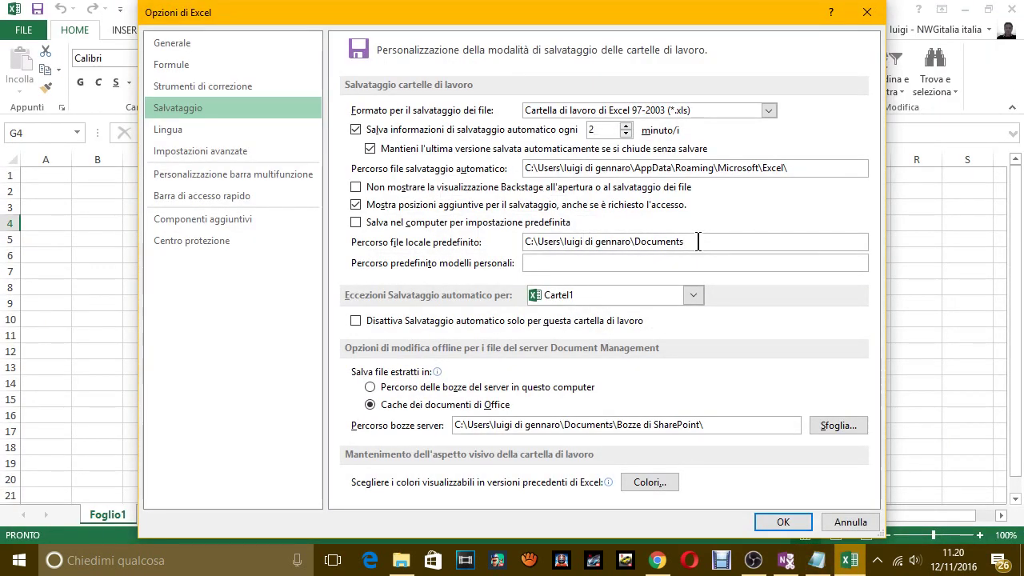
pyautogui.moveTo(685, 241); pyautogui.dragTo(512, 248)
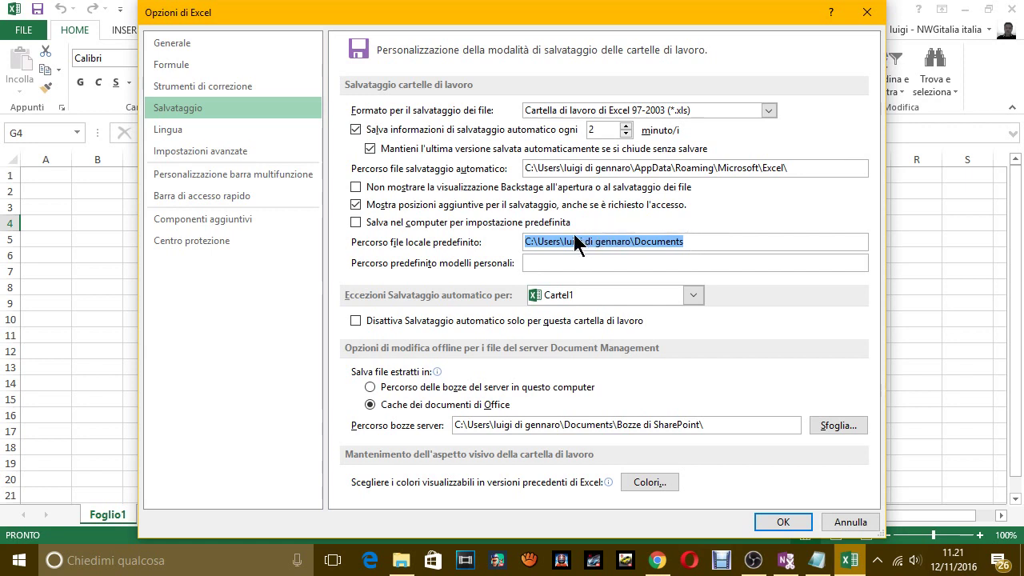
pyautogui.click(812, 168)
pyautogui.moveTo(784, 168); pyautogui.dragTo(524, 169)
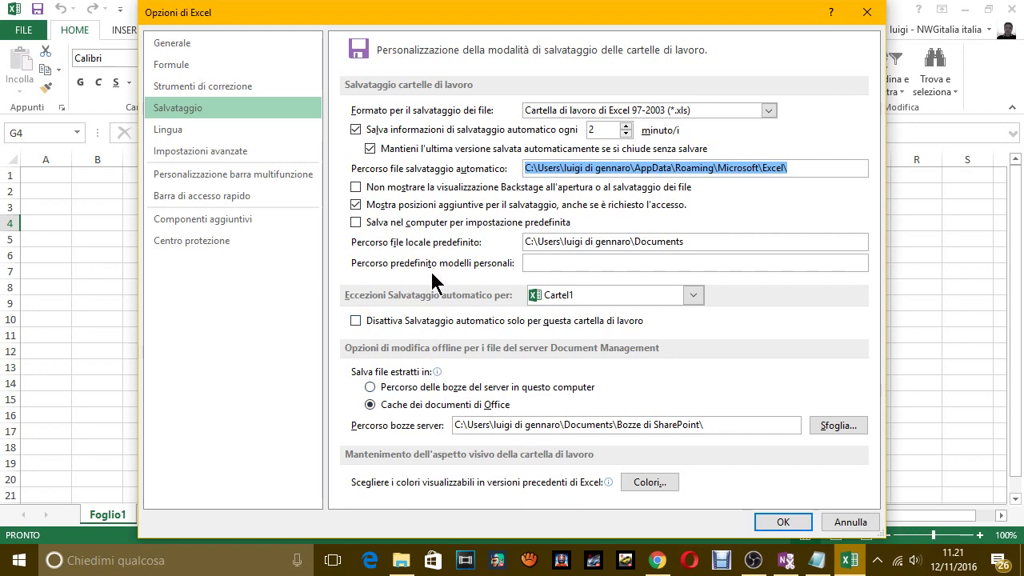
# Empty the 'Percorso file locale predefinito' field in Save options, then bring Notepad forward
pyautogui.click(698, 243)
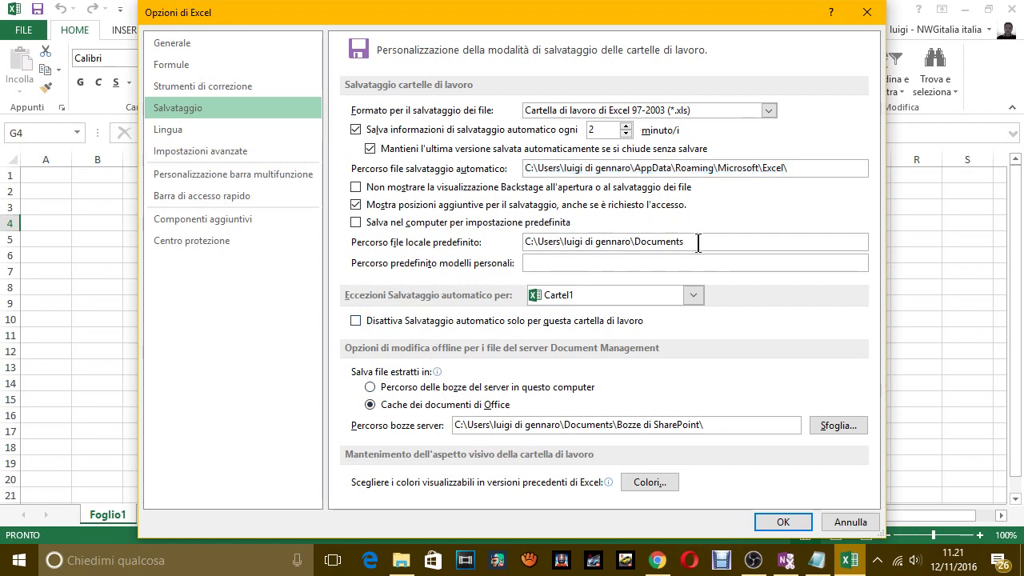
pyautogui.press('BackSpace')
pyautogui.press('BackSpace')
pyautogui.press('BackSpace')
pyautogui.press('BackSpace')
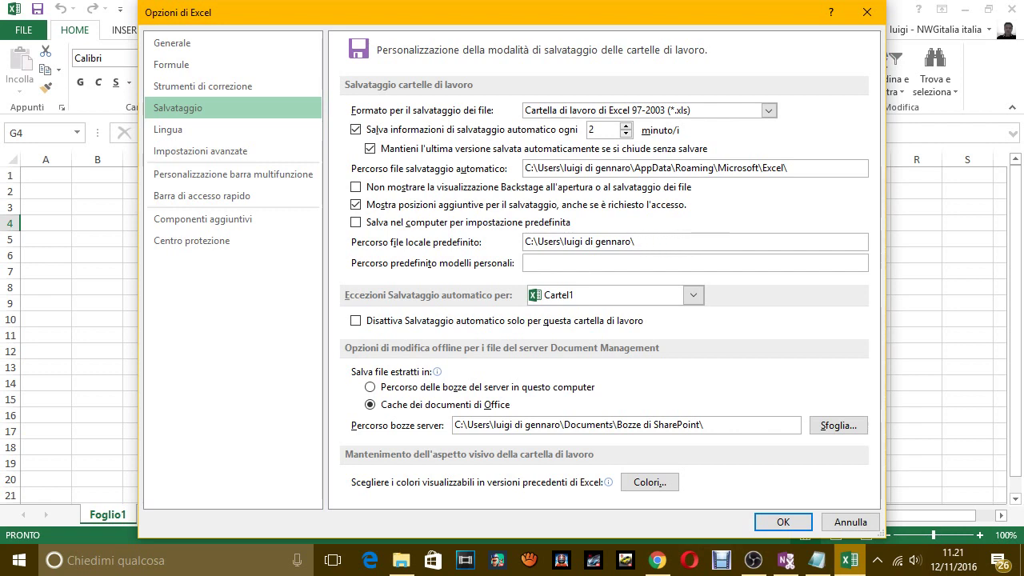
pyautogui.press('BackSpace')
pyautogui.press('BackSpace')
pyautogui.write('C:DOCUM')
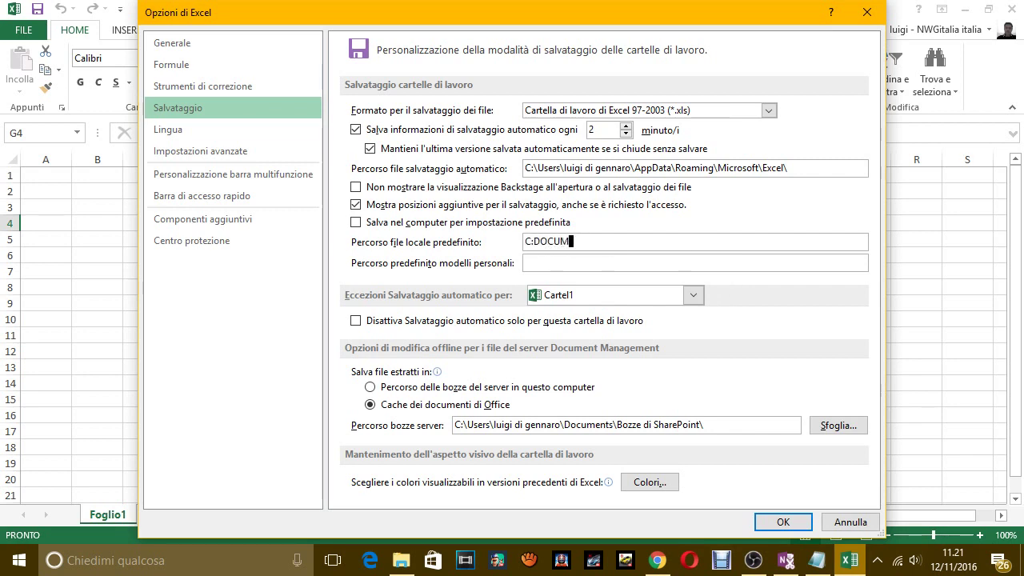
pyautogui.write('ENTI')
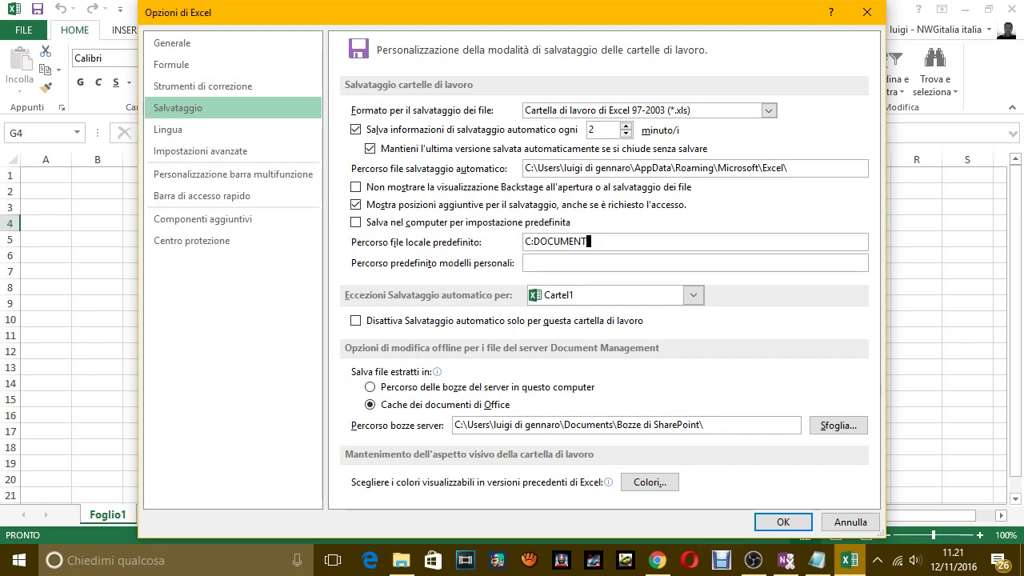
pyautogui.press('BackSpace')
pyautogui.press('BackSpace')
pyautogui.press('BackSpace')
pyautogui.press('BackSpace')
pyautogui.press('BackSpace')
pyautogui.hotkey('alt', 'Tab')
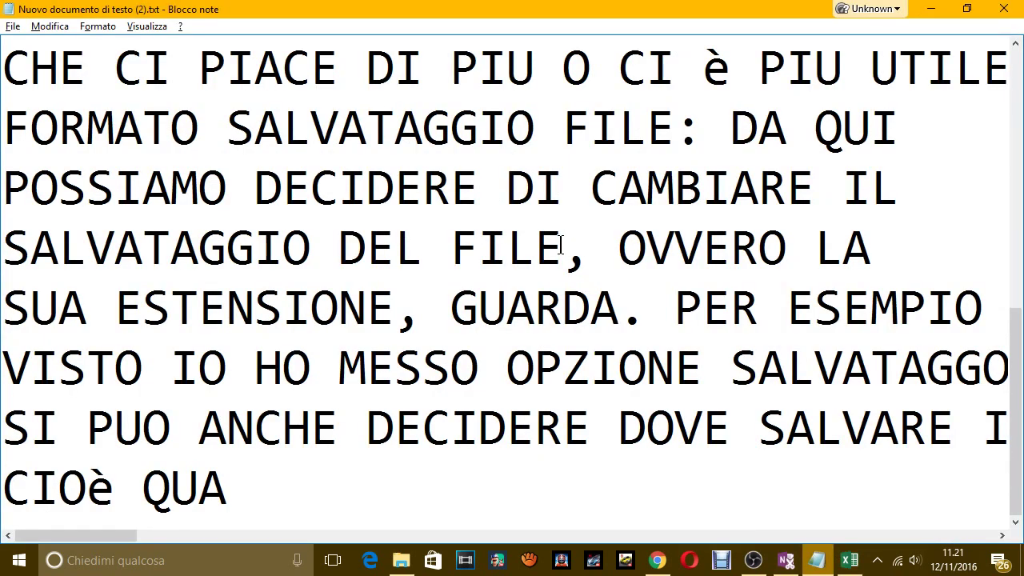
# Append ', DA LI POSSIAMO DECIDERE DOVE SALVARLO IN AUTOMATICO' to the Notepad notes
pyautogui.write(', DA L')
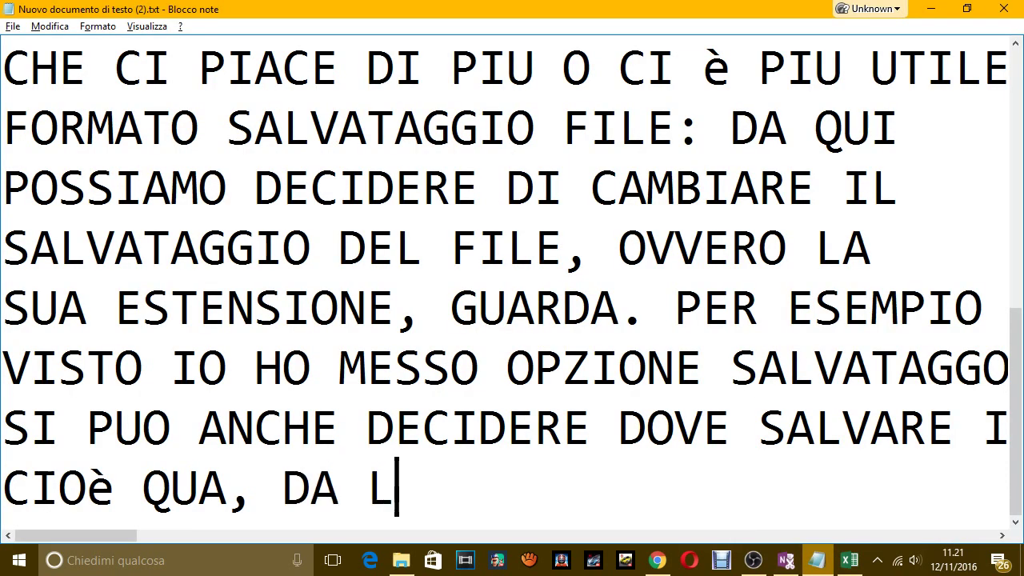
pyautogui.write('I POSSIAMO D')
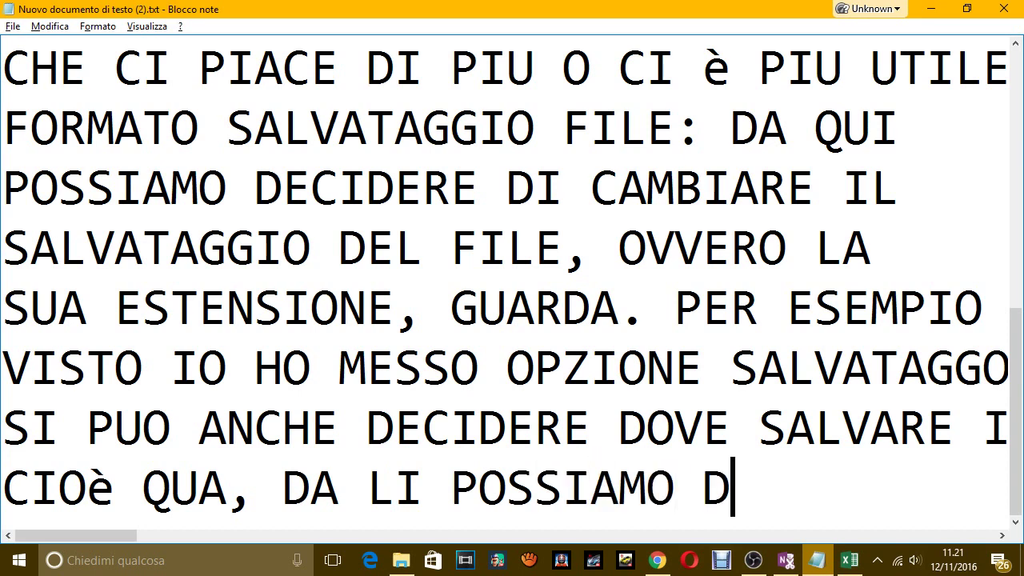
pyautogui.write('ECIDERE SO')
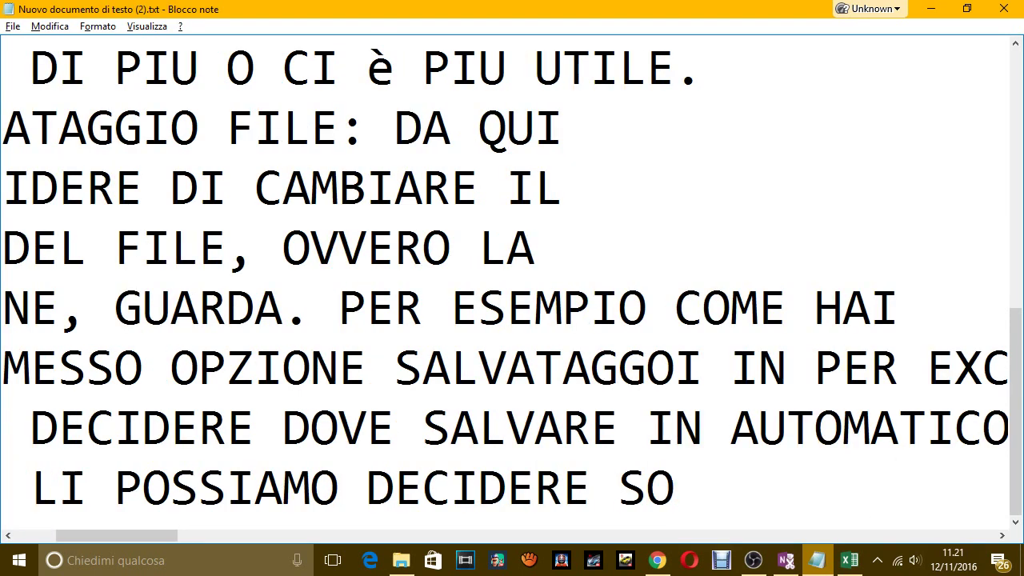
pyautogui.press('BackSpace')
pyautogui.press('BackSpace')
pyautogui.write('DOVE SALVA')
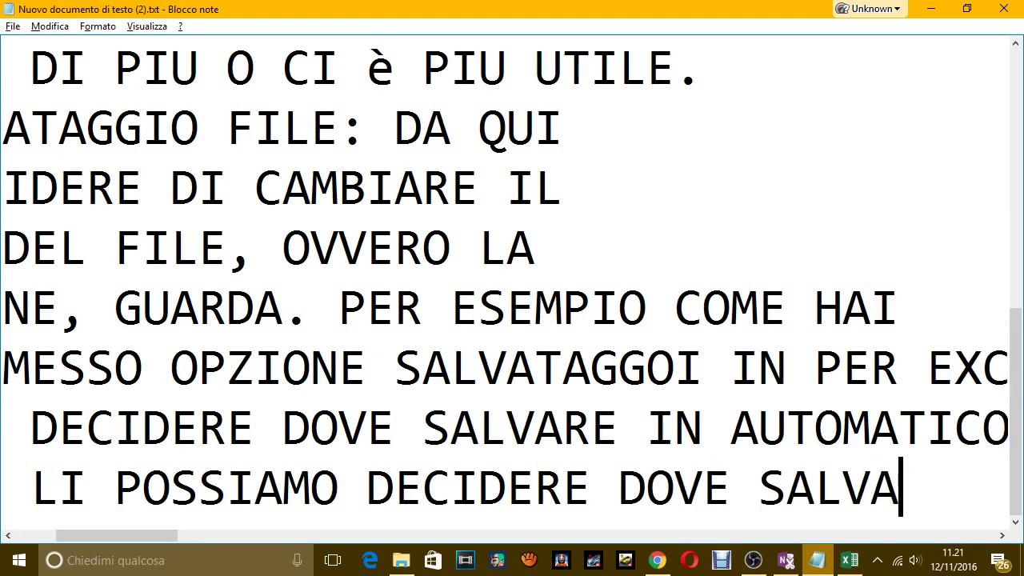
pyautogui.write('RLO IN AUT')
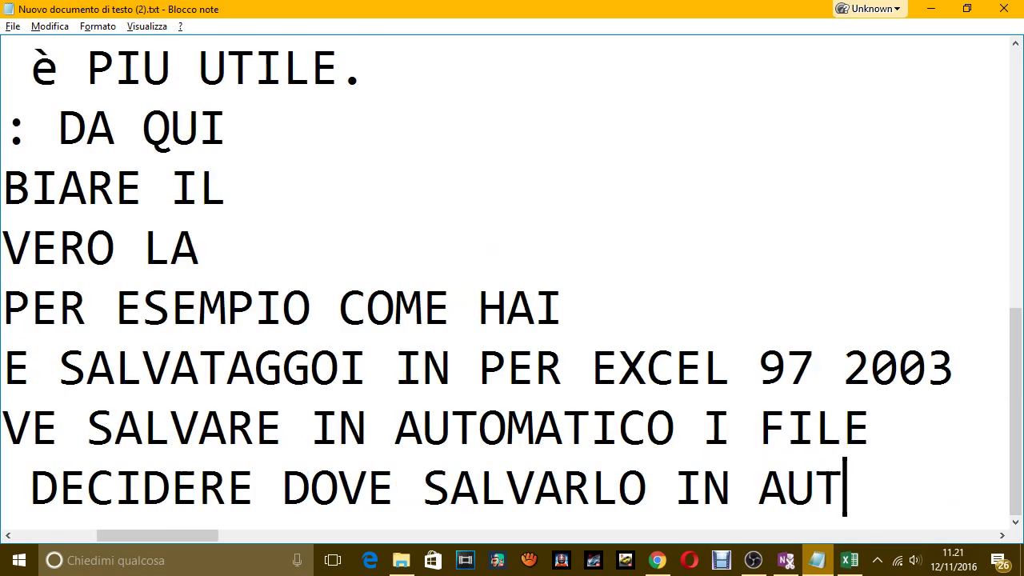
pyautogui.write('OMANT')
pyautogui.press('BackSpace')
pyautogui.press('BackSpace')
pyautogui.write('TICO')
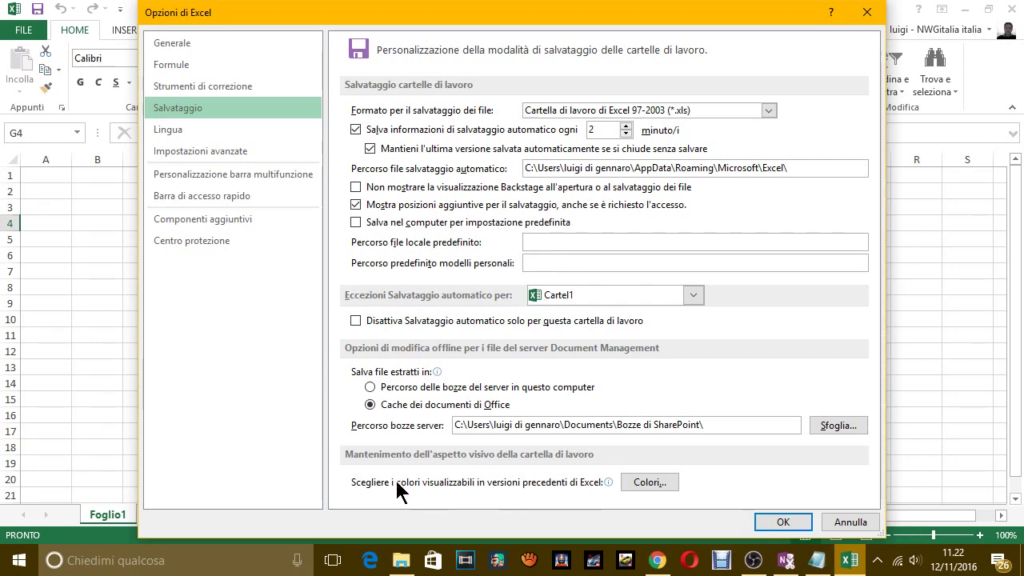
# Check the Cartel1 autosave-exception list, then switch Excel Options to the Lingua page
pyautogui.moveTo(493, 484)
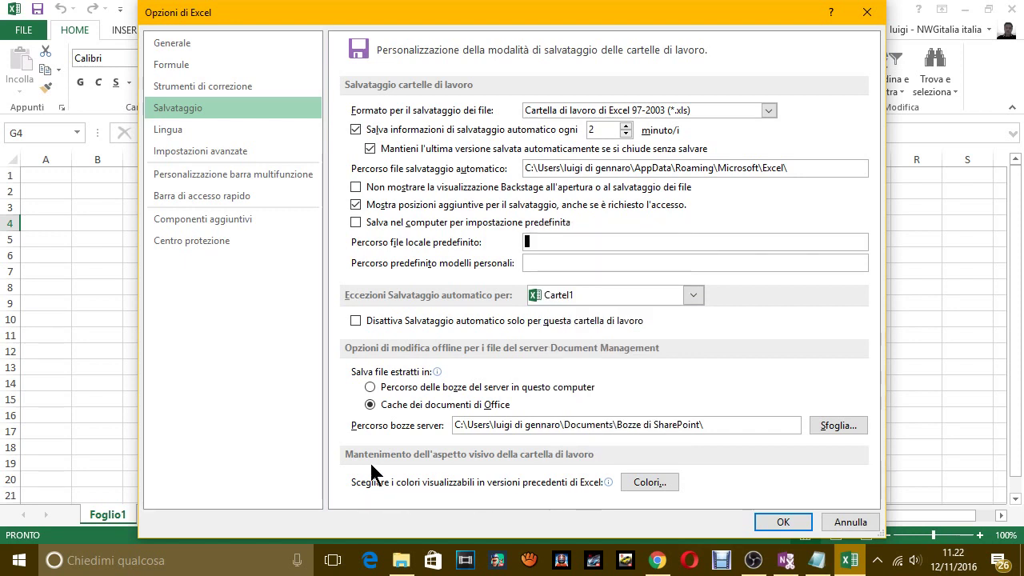
pyautogui.moveTo(406, 395)
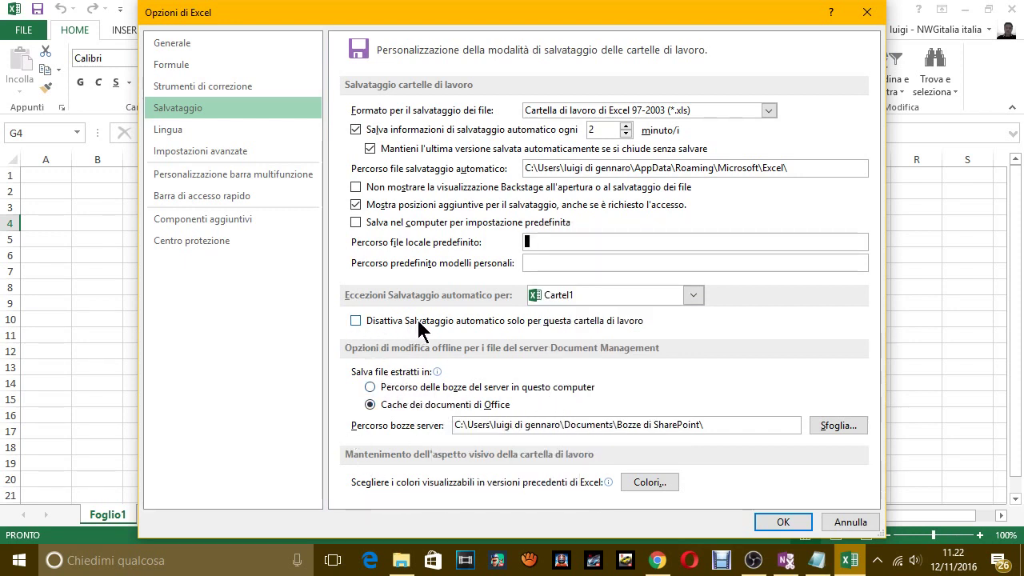
pyautogui.click(608, 294)
pyautogui.click(609, 295)
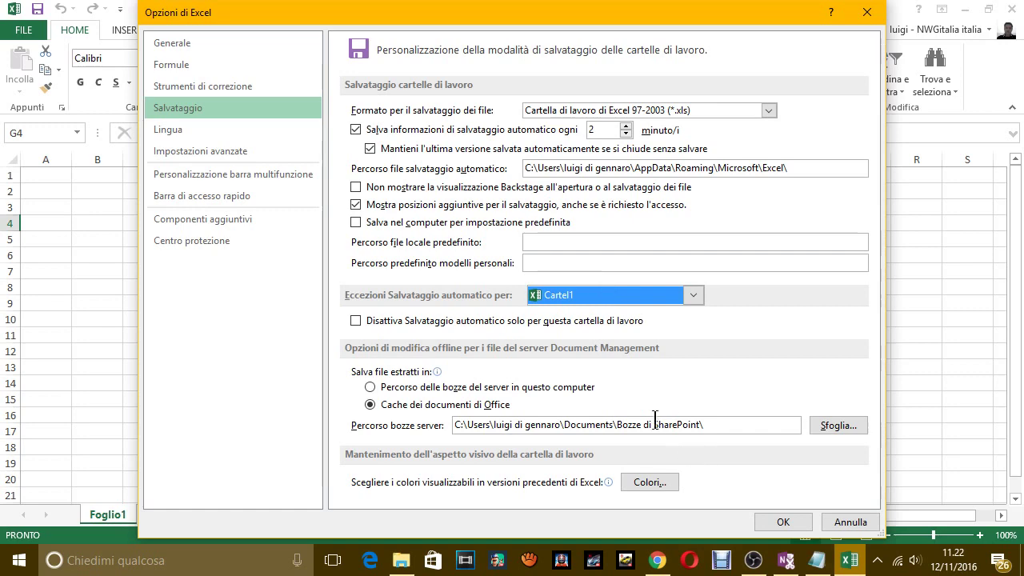
pyautogui.click(168, 133)
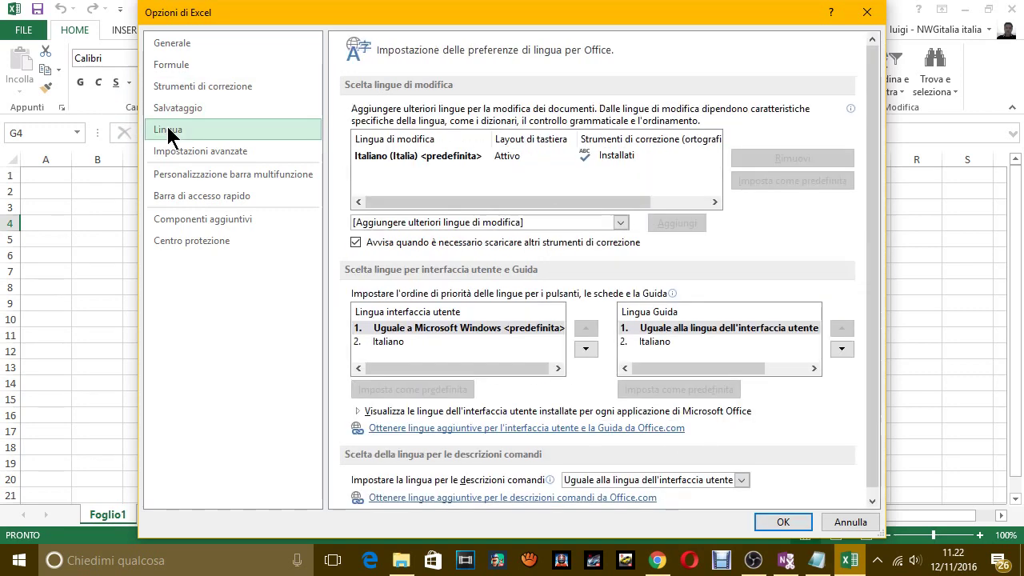
# End the sentence with a period and add the line 'LINGUA NON TOCCHIAMO NULLA' in Notepad
pyautogui.hotkey('alt', 'Tab')
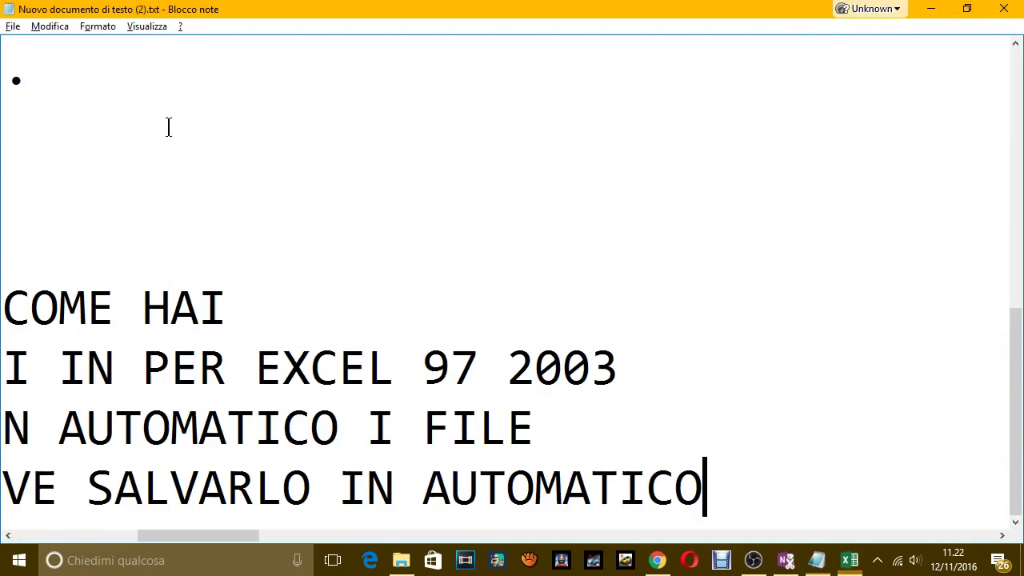
pyautogui.write('.')
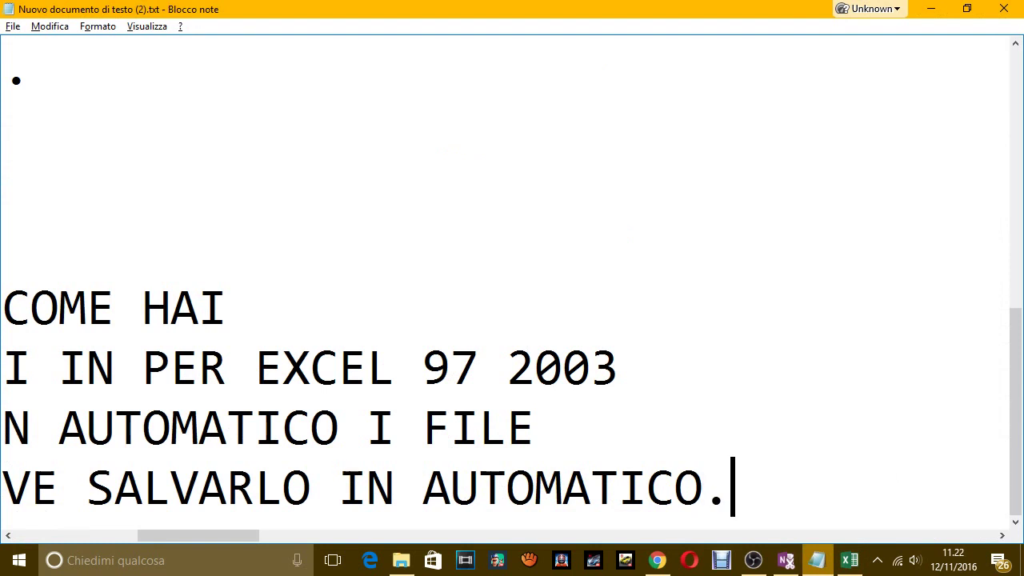
pyautogui.press('Return')
pyautogui.write('LINGU')
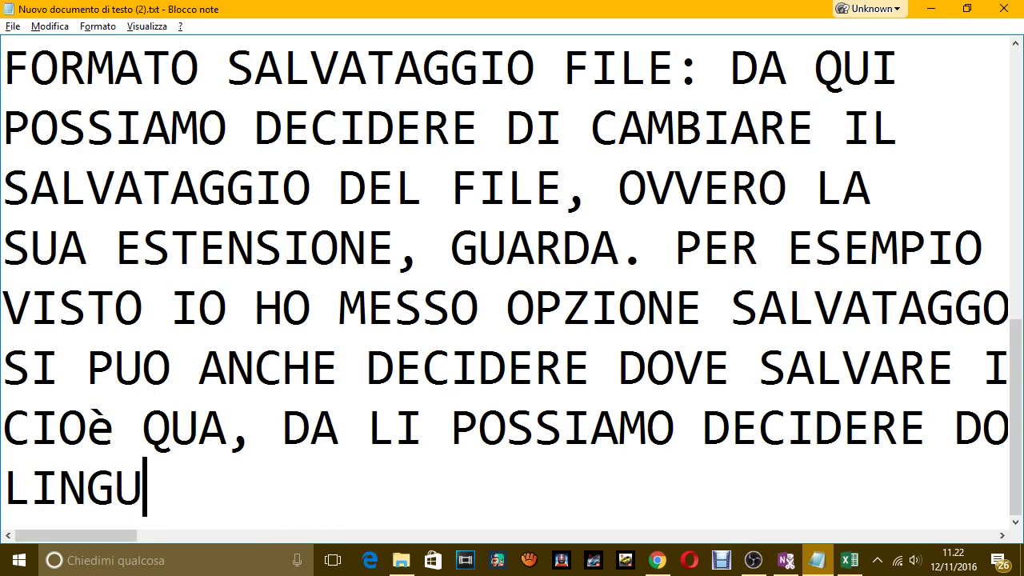
pyautogui.write('A NON TOC')
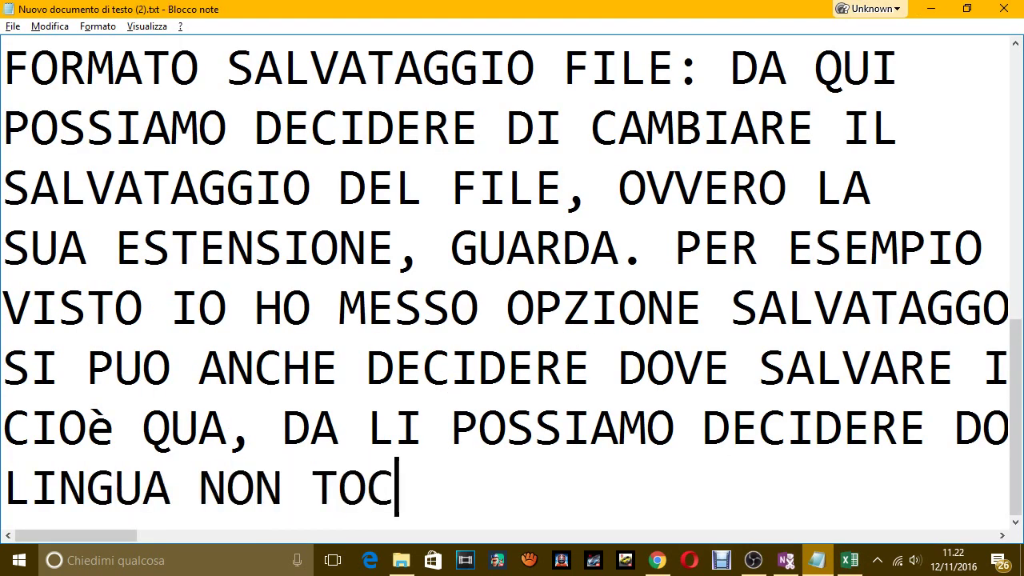
pyautogui.write('CHIAMO NULLA')
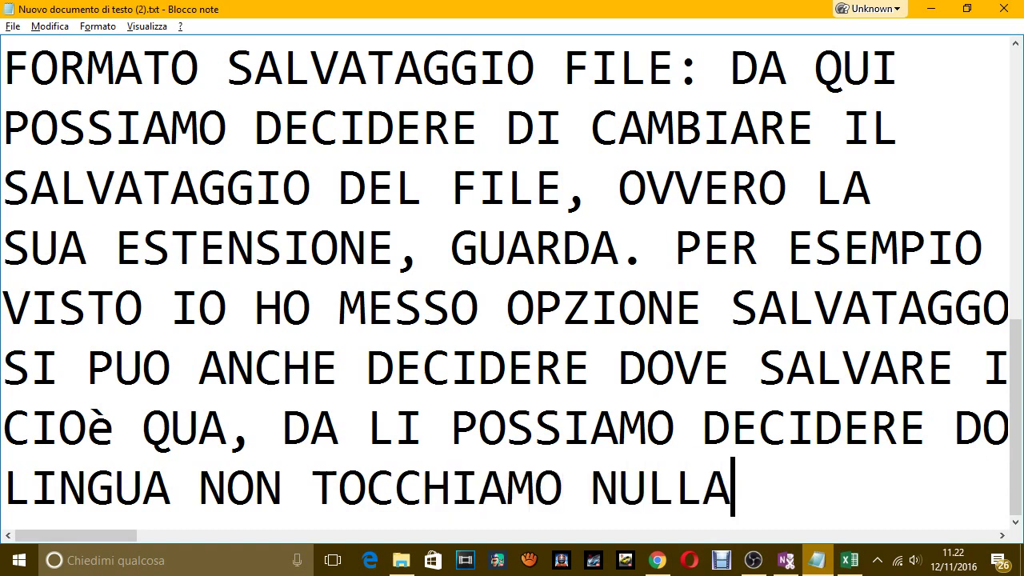
pyautogui.hotkey('alt', 'Tab')
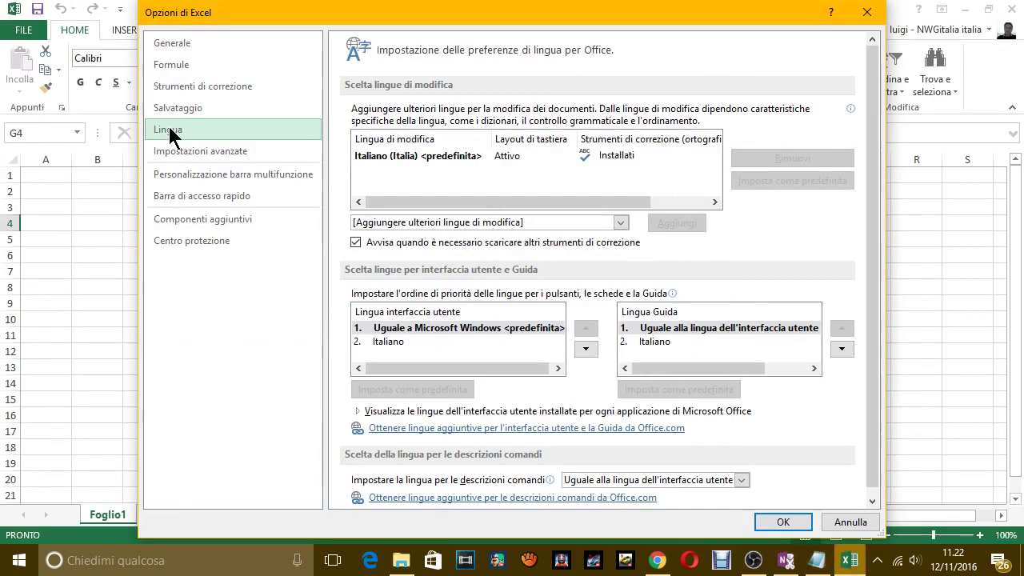
# In Impostazioni avanzate, toggle 'Inserisci automaticamente virgola decimale' on and back off
pyautogui.click(183, 151)
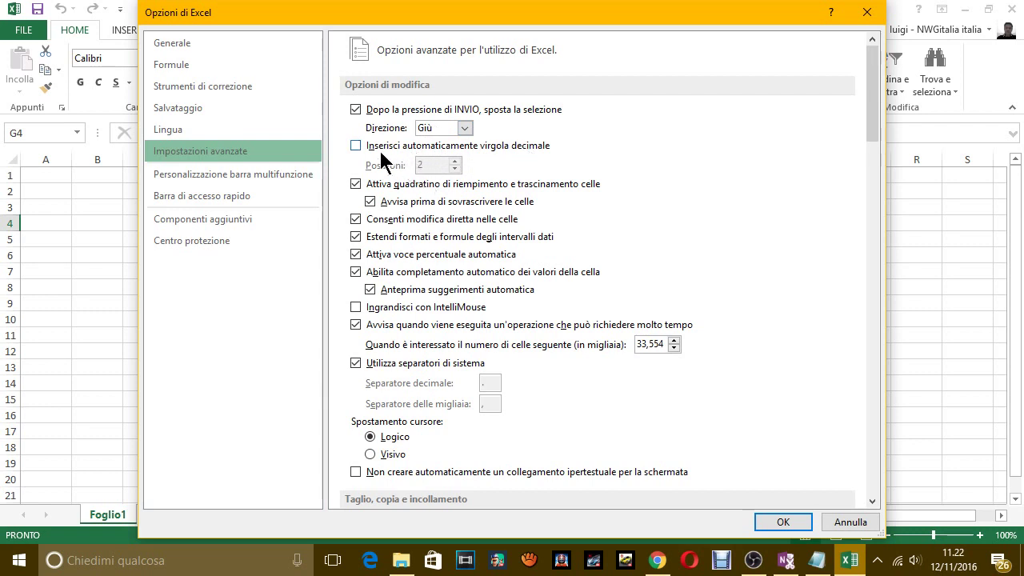
pyautogui.click(356, 146)
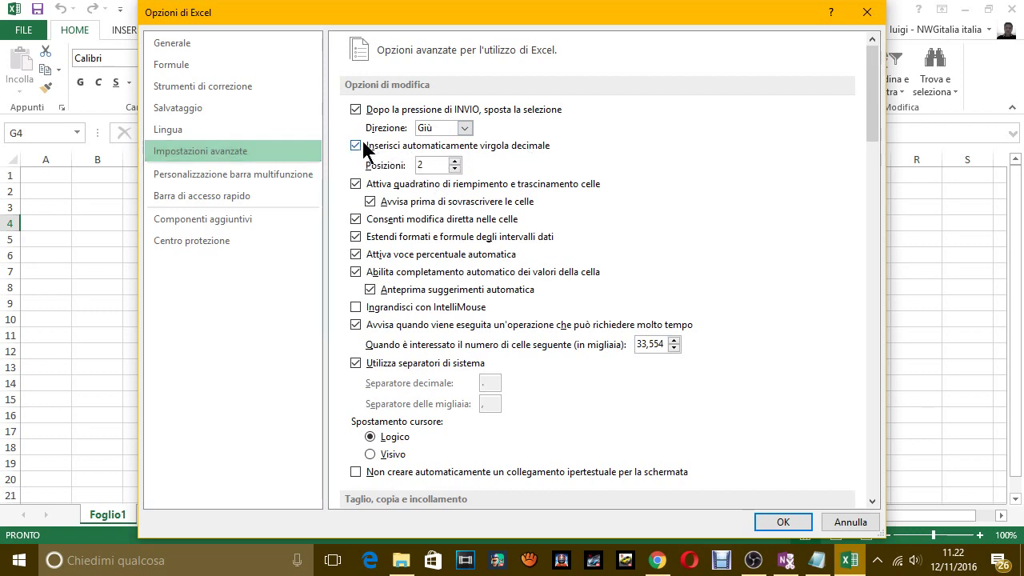
pyautogui.click(358, 146)
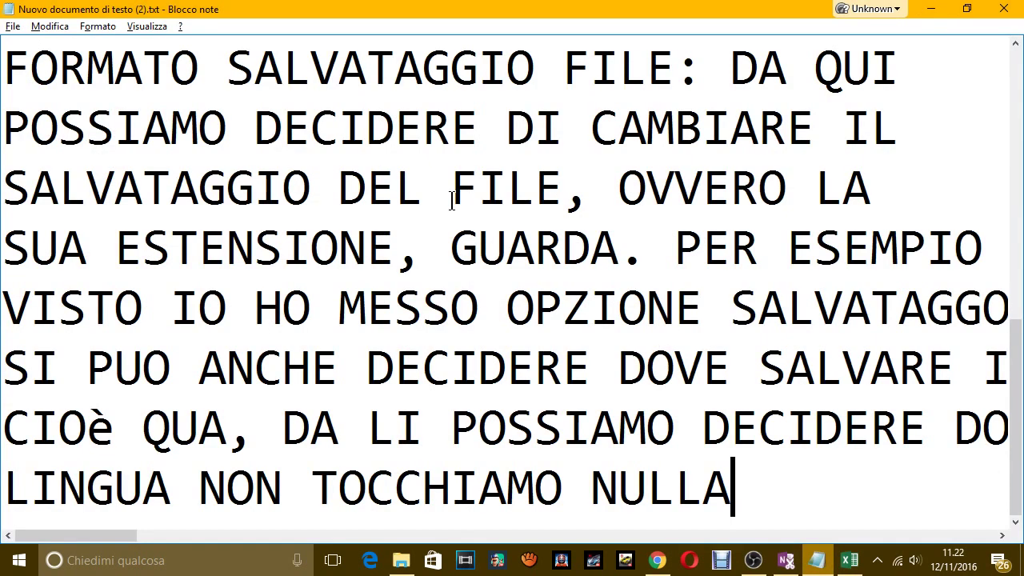
# Add the lines 'IN IMPOSTAZIONI AVANZATE LASCIAMO TUTTO COSI.' and 'PASSIAMO AVANTI' to the notes
pyautogui.press('Return')
pyautogui.write('IN IM')
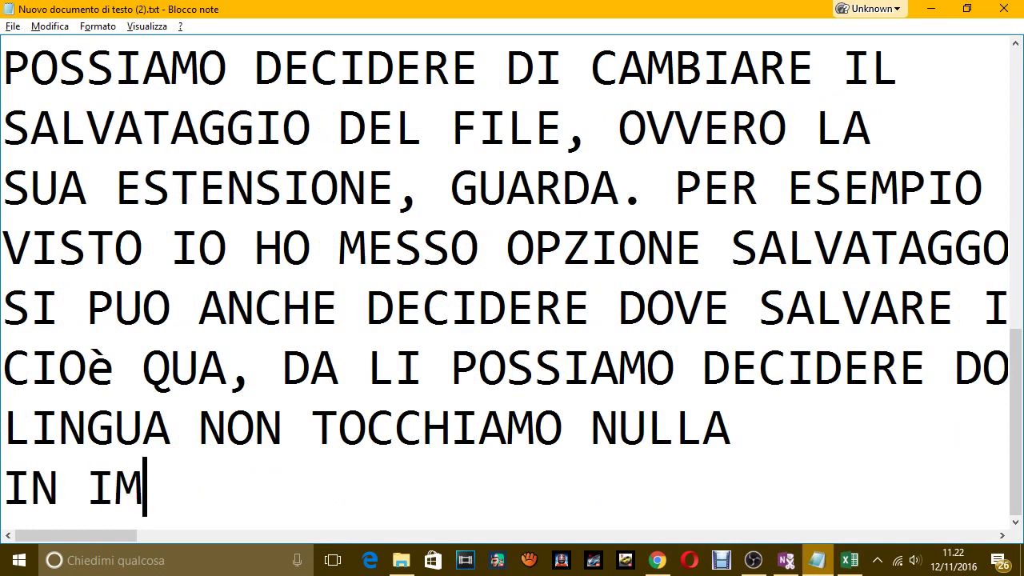
pyautogui.write('POSTAIONI ')
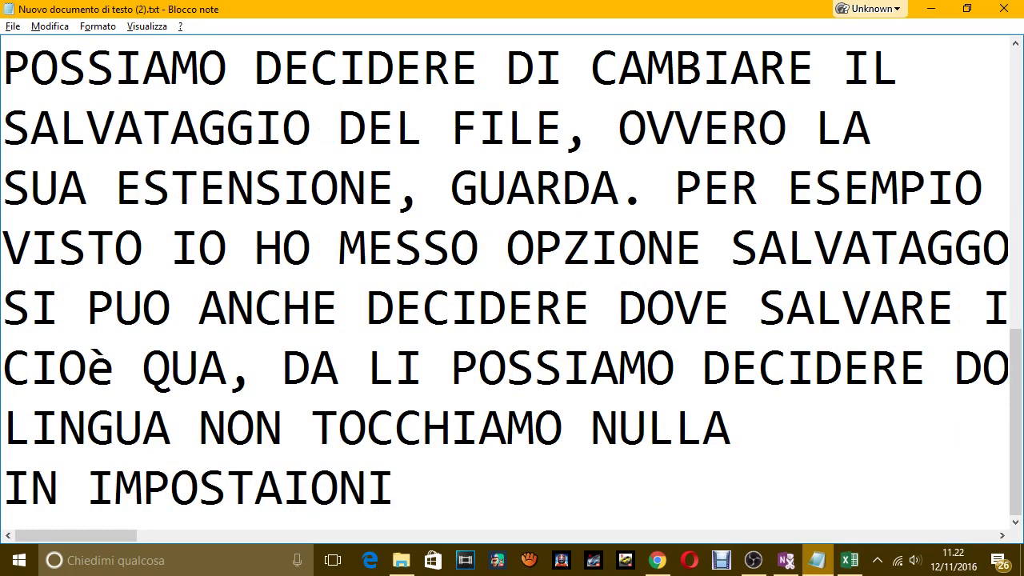
pyautogui.write('AVANZATE ')
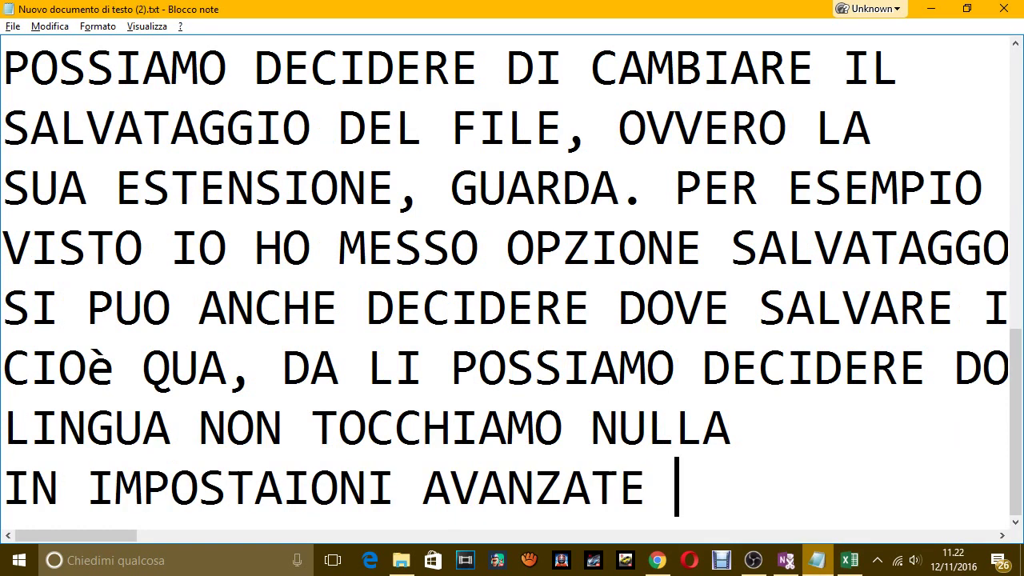
pyautogui.write('LASIAMO')
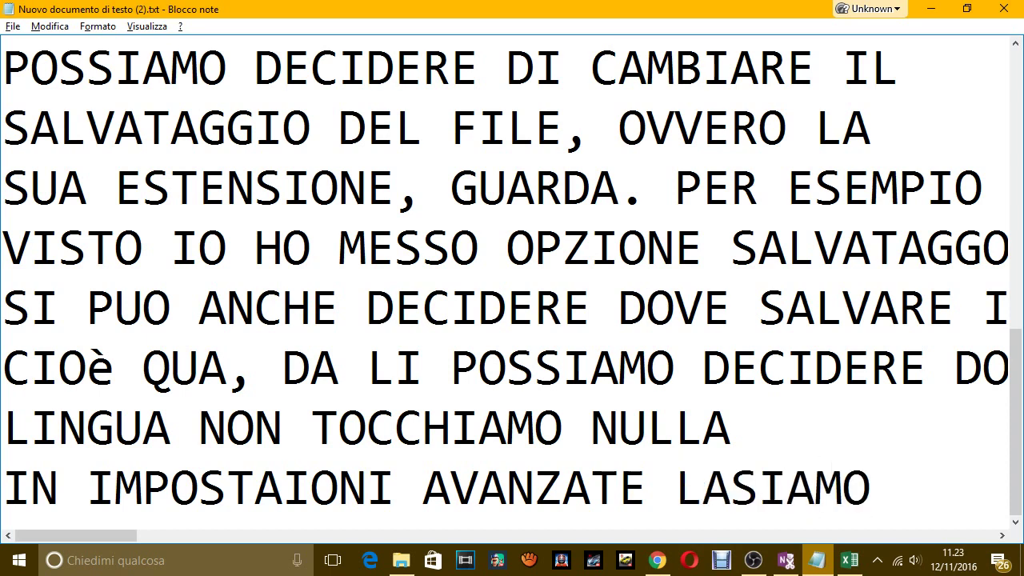
pyautogui.press('BackSpace')
pyautogui.press('BackSpace')
pyautogui.press('BackSpace')
pyautogui.press('BackSpace')
pyautogui.write('CIAM')
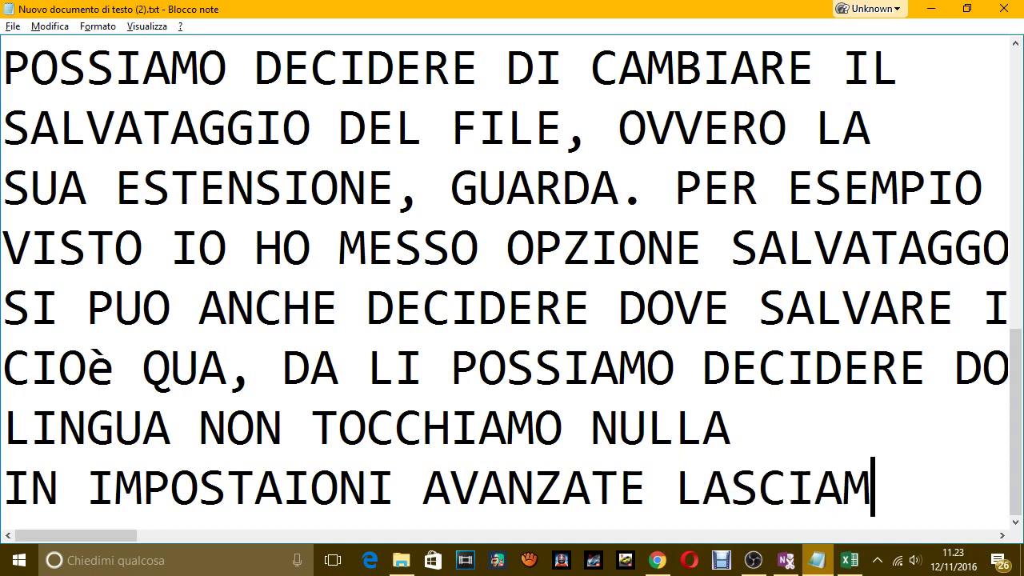
pyautogui.write('O TUTTO COSI')
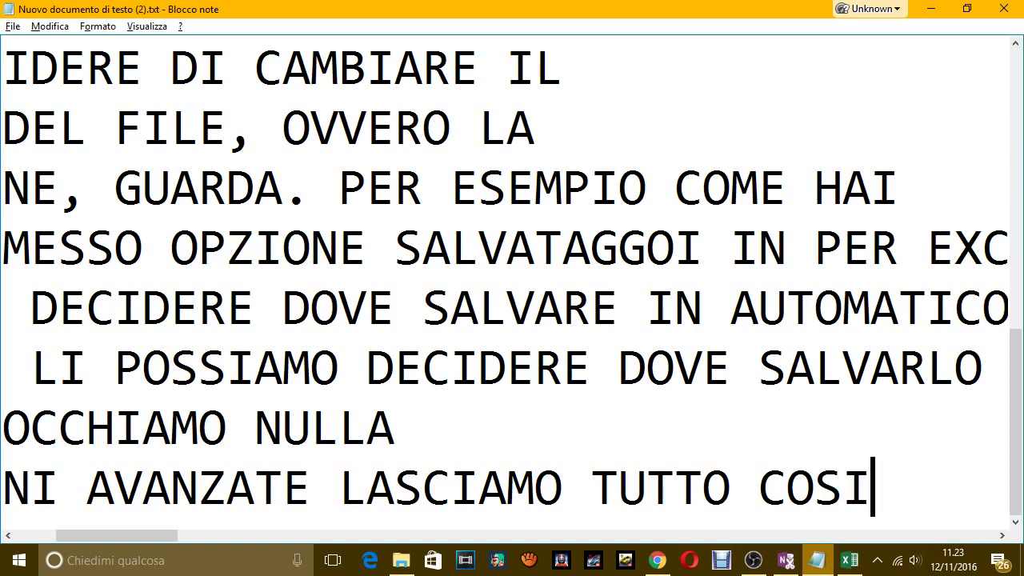
pyautogui.write('.')
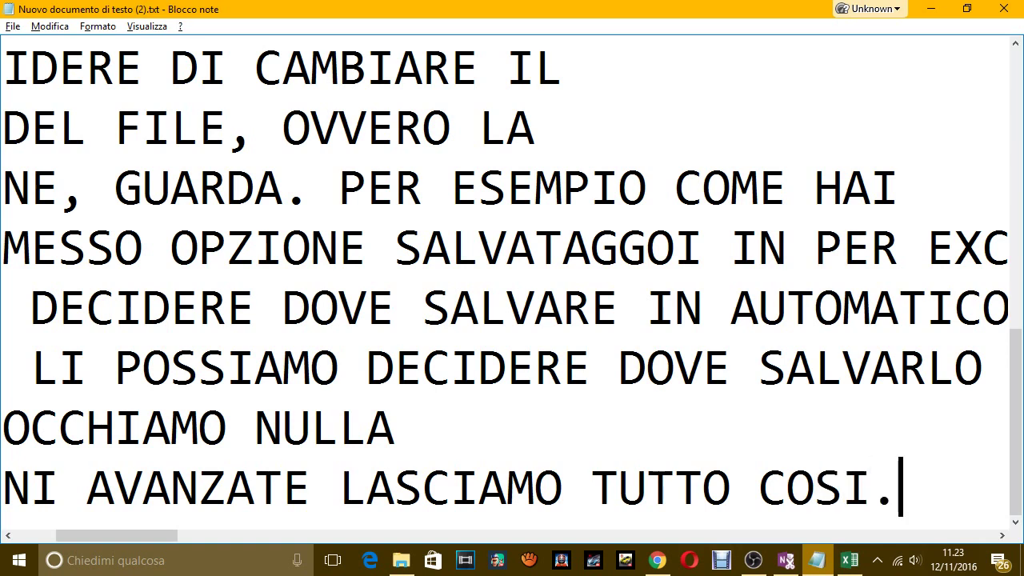
pyautogui.press('Return')
pyautogui.write('PASSI')
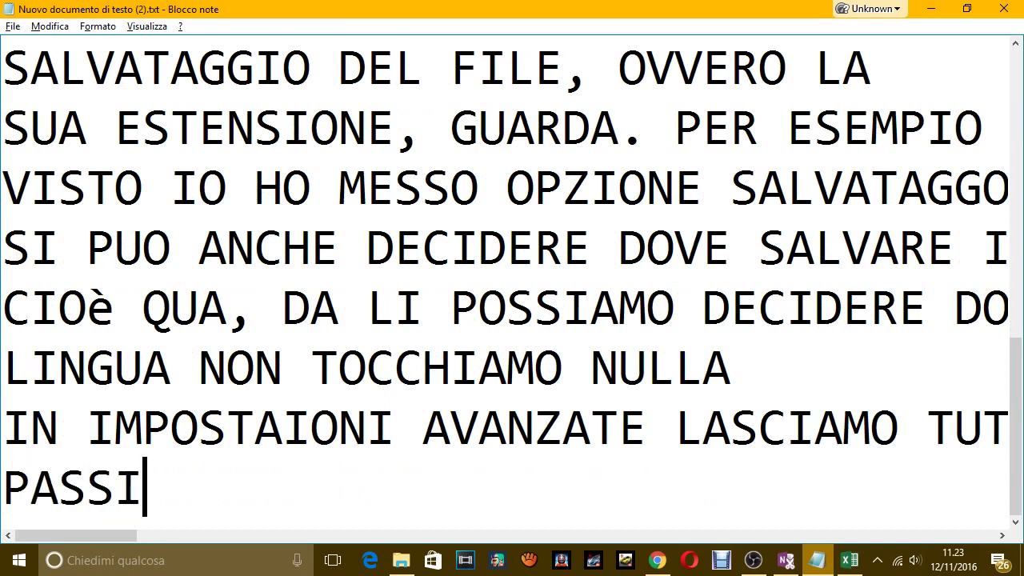
pyautogui.write('AMO AVANT')
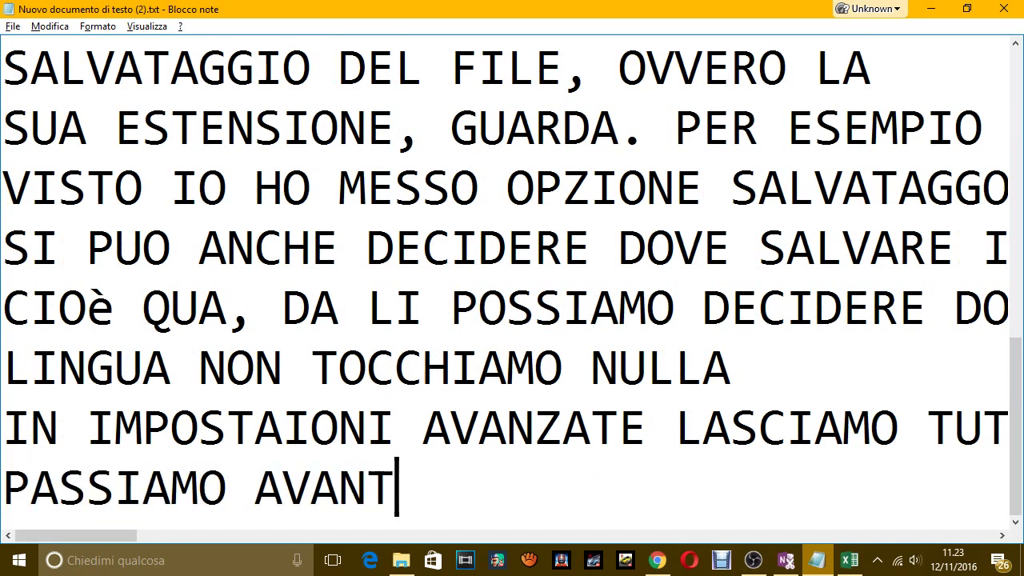
pyautogui.write('I')
# Show the Personalizzazione barra multifunzione page in Excel Options
pyautogui.hotkey('alt', 'Tab')
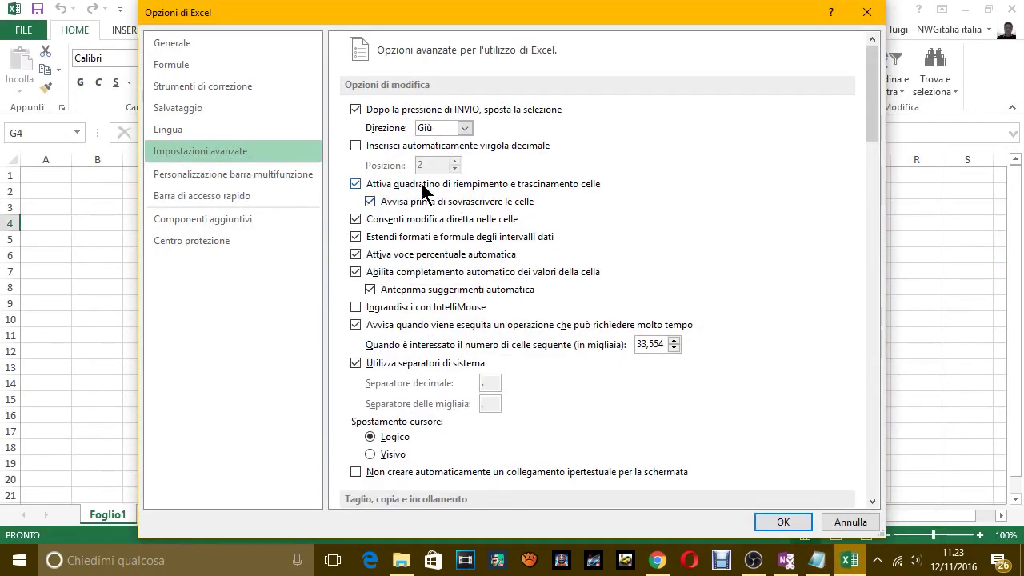
pyautogui.click(298, 172)
pyautogui.hotkey('alt', 'Tab')
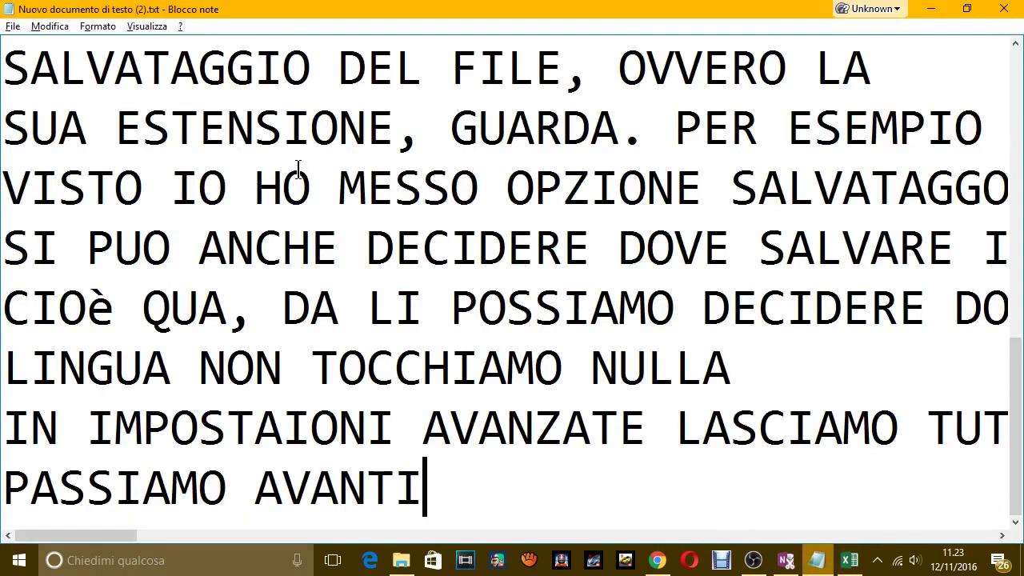
# Add narration 'ECCO, QUA POSSIAMO PERSONALIZZARE LA NOSTRA BARRA MULTIFUNZIONE O RIBBON'
pyautogui.write('.')
pyautogui.press('Return')
pyautogui.write('ECCO ')
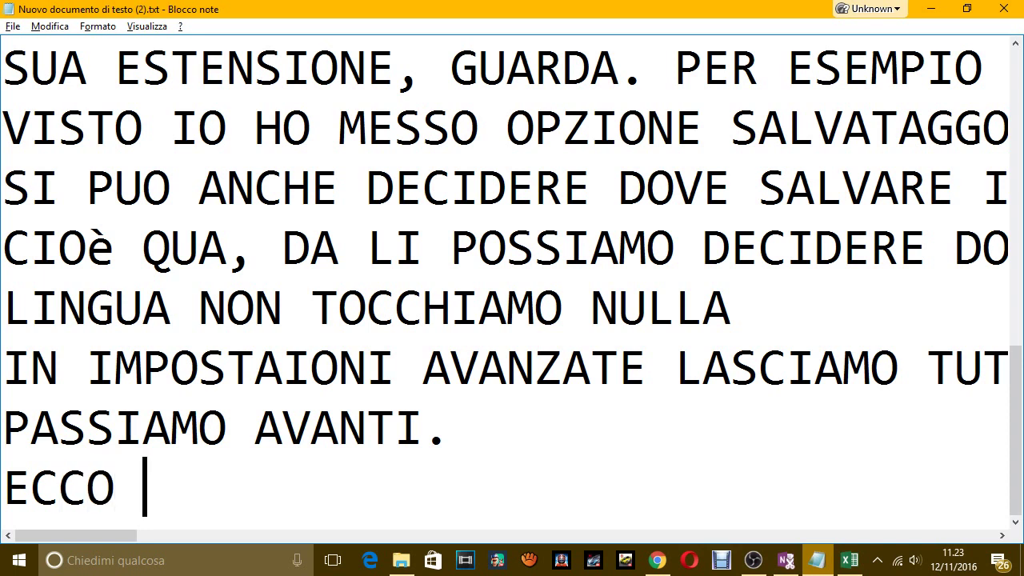
pyautogui.write(', CQUA ')
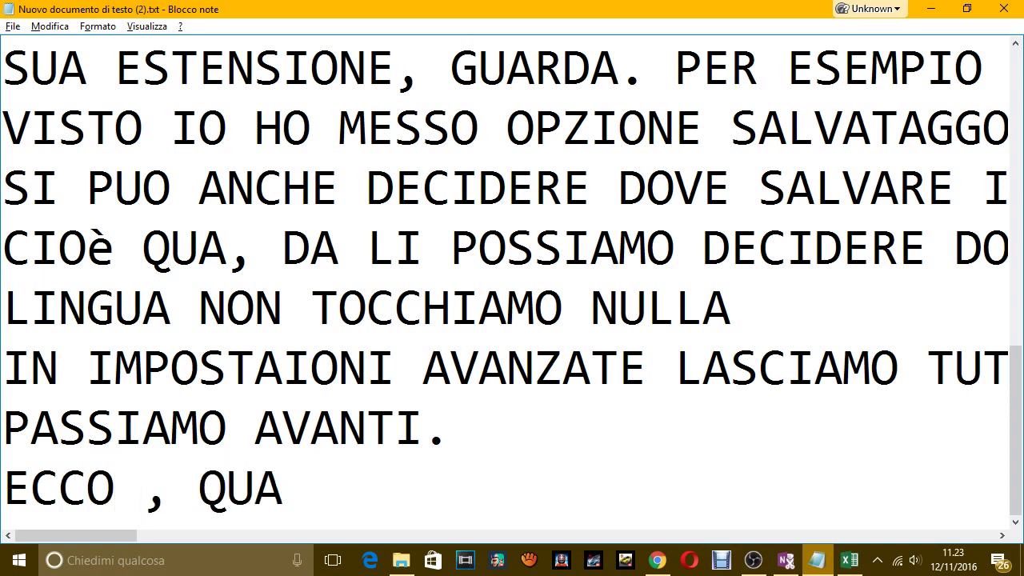
pyautogui.write('POSSIAMO ')
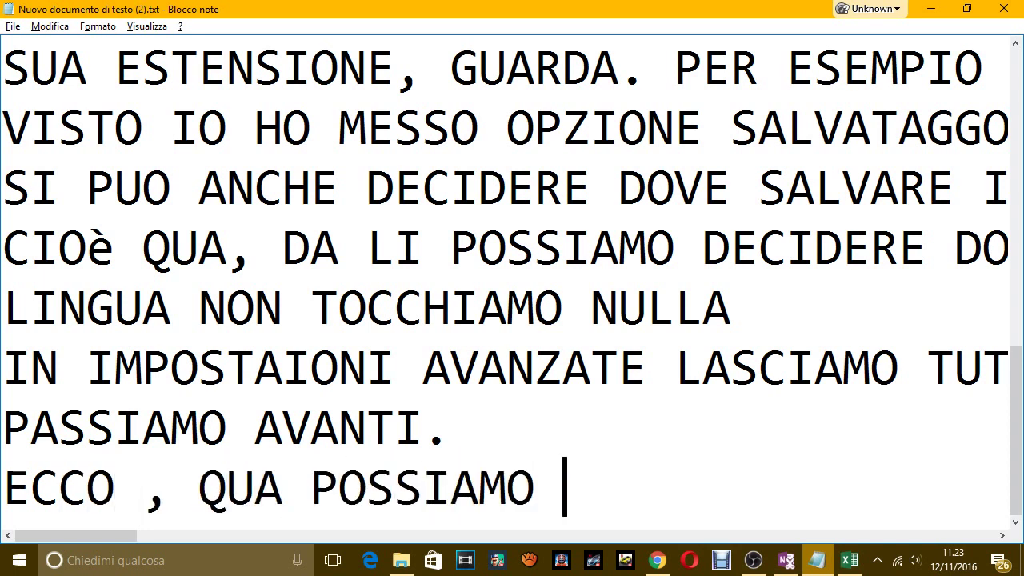
pyautogui.write('PERSONAL')
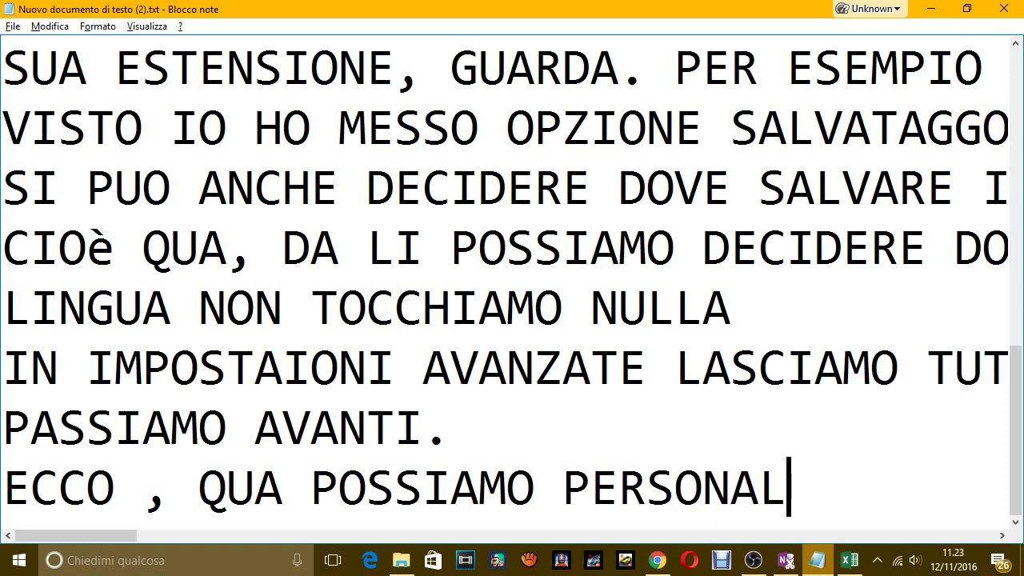
pyautogui.write('IZZARE')
pyautogui.press('Return')
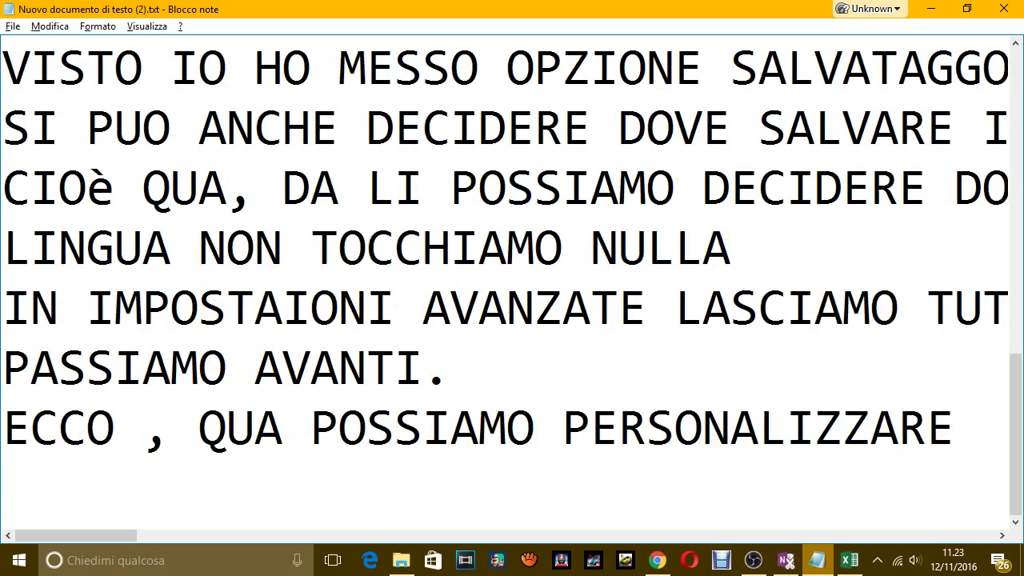
pyautogui.write('LA NOSTRA BA')
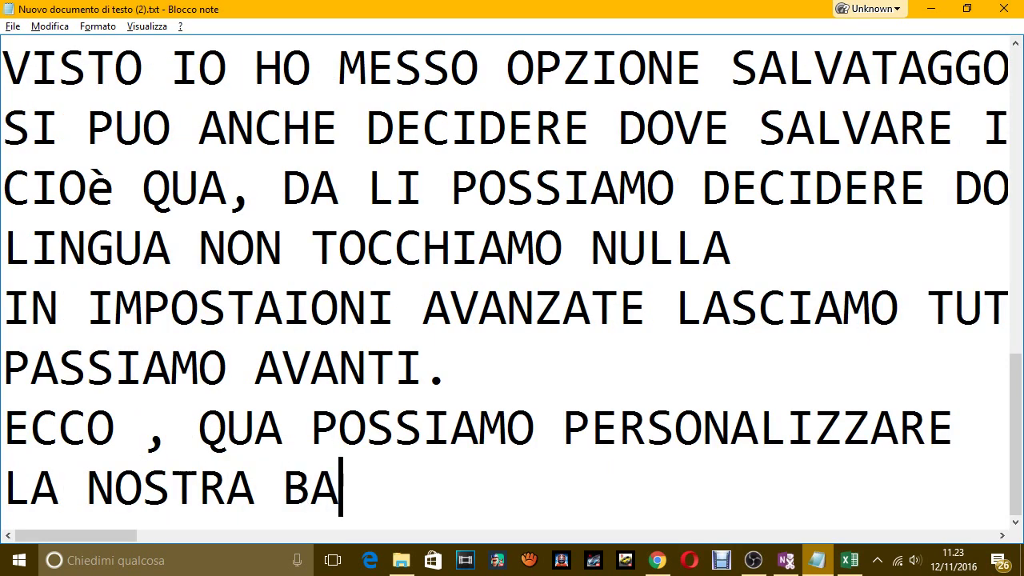
pyautogui.write('RRA MULTI')
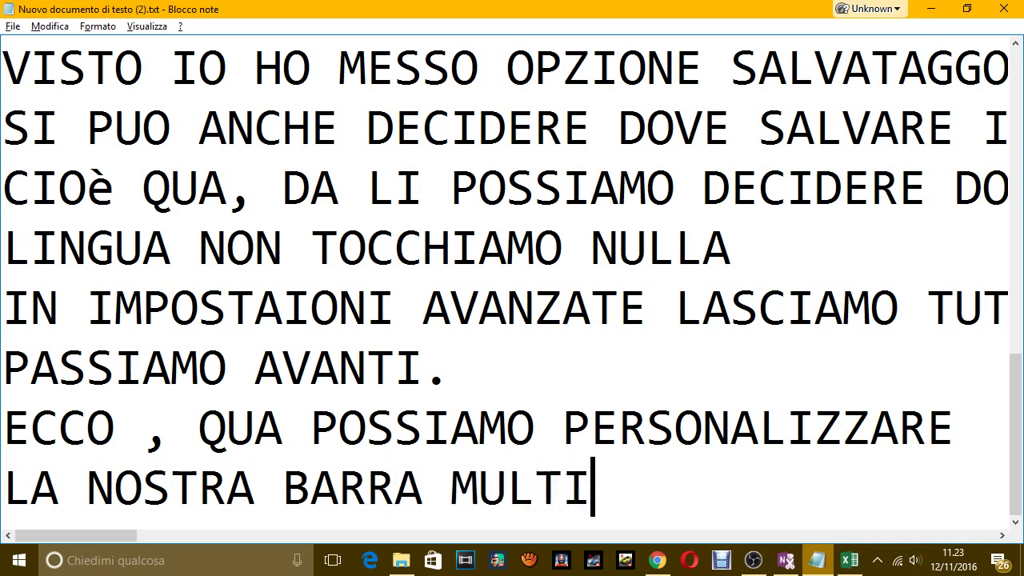
pyautogui.write('Z')
pyautogui.press('BackSpace')
pyautogui.write('FU')
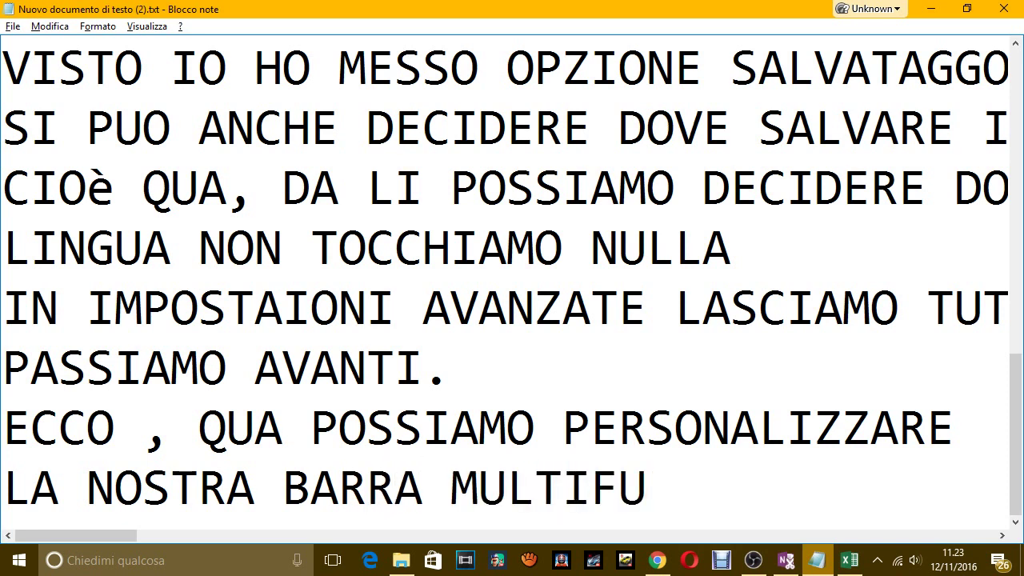
pyautogui.write('NZIONE O RIB')
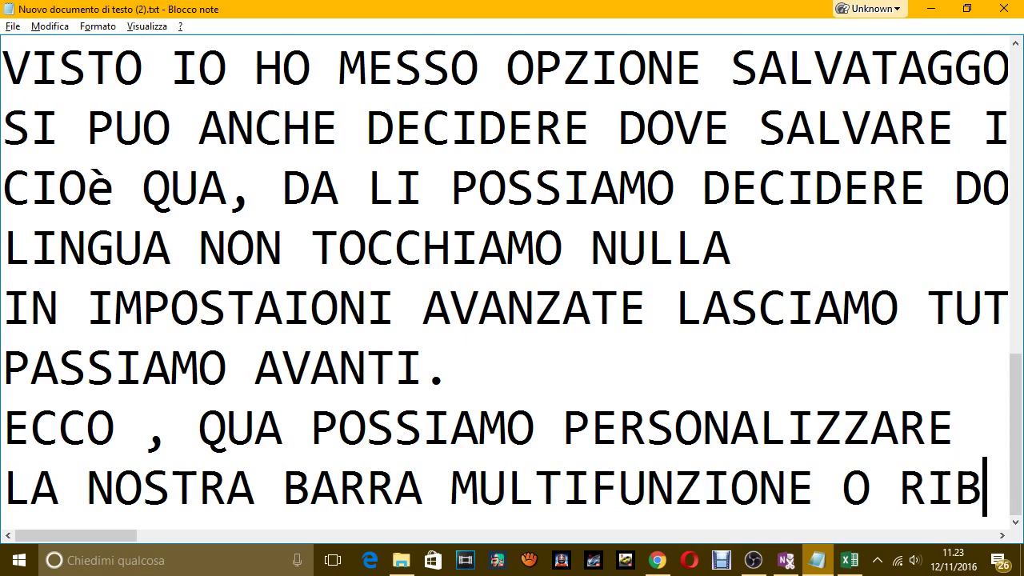
pyautogui.write('BON')
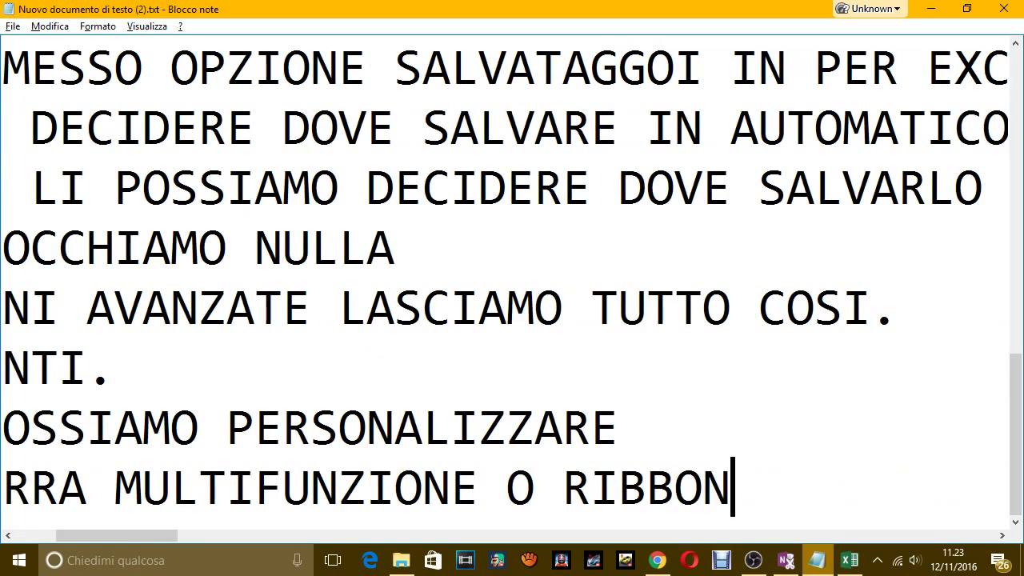
pyautogui.hotkey('alt', 'Tab')
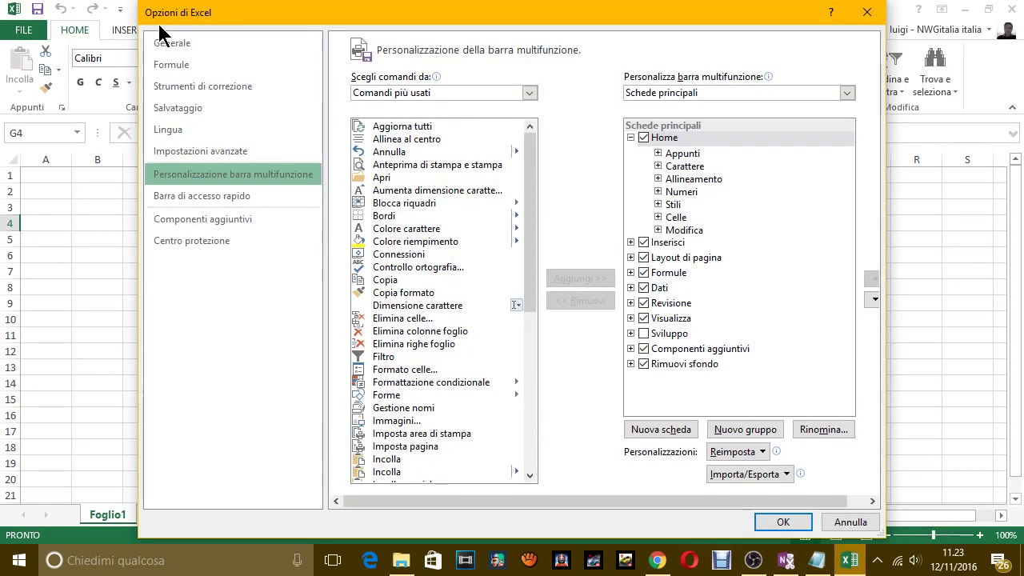
# Cancel Excel Options without applying changes and minimise Excel
pyautogui.click(850, 520)
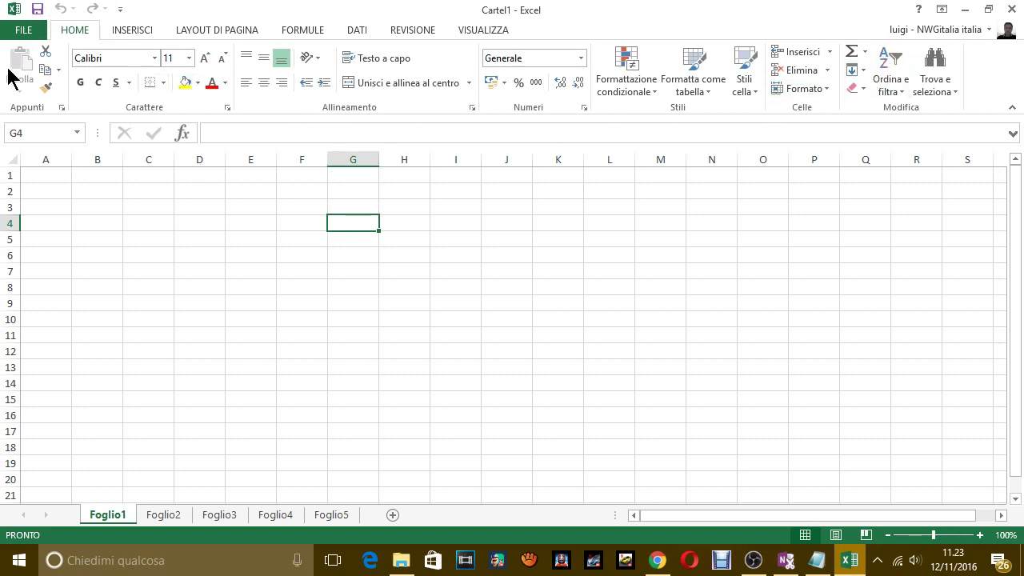
pyautogui.click(965, 9)
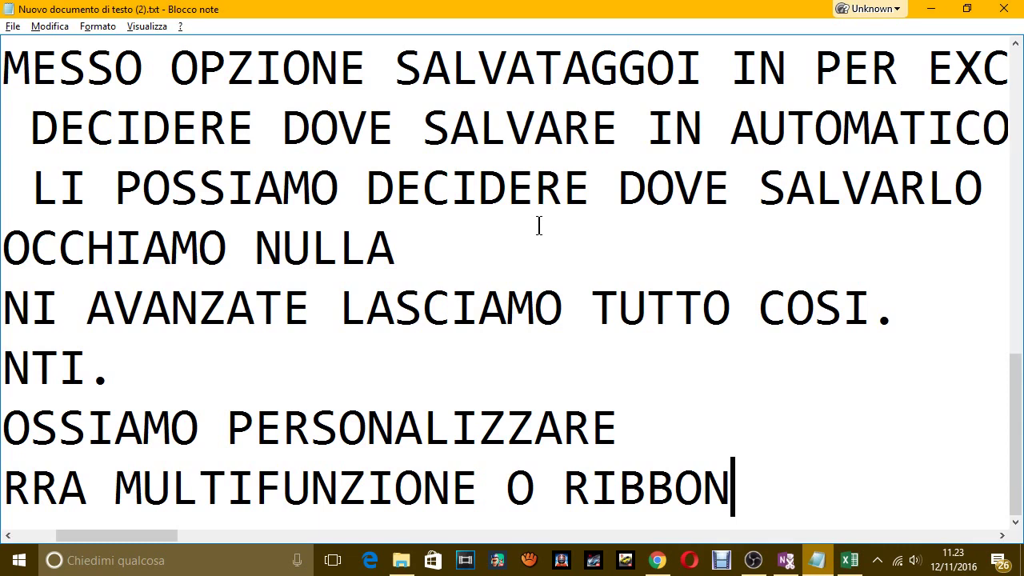
# Add a line saying the multifunction bar is the one just pointed out with the mouse
pyautogui.write('.')
pyautogui.press('Return')
pyautogui.write('LA ')
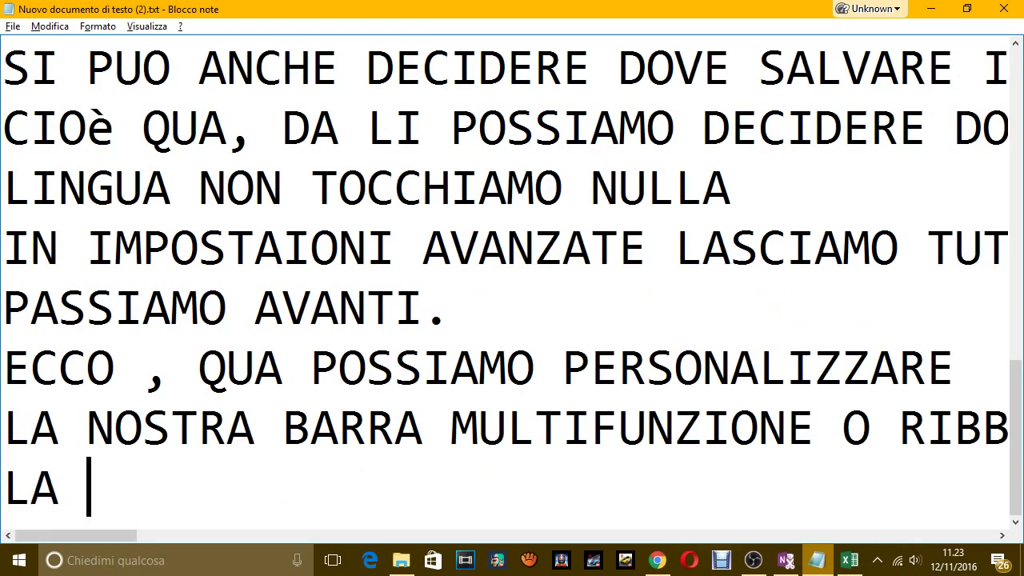
pyautogui.write('B')
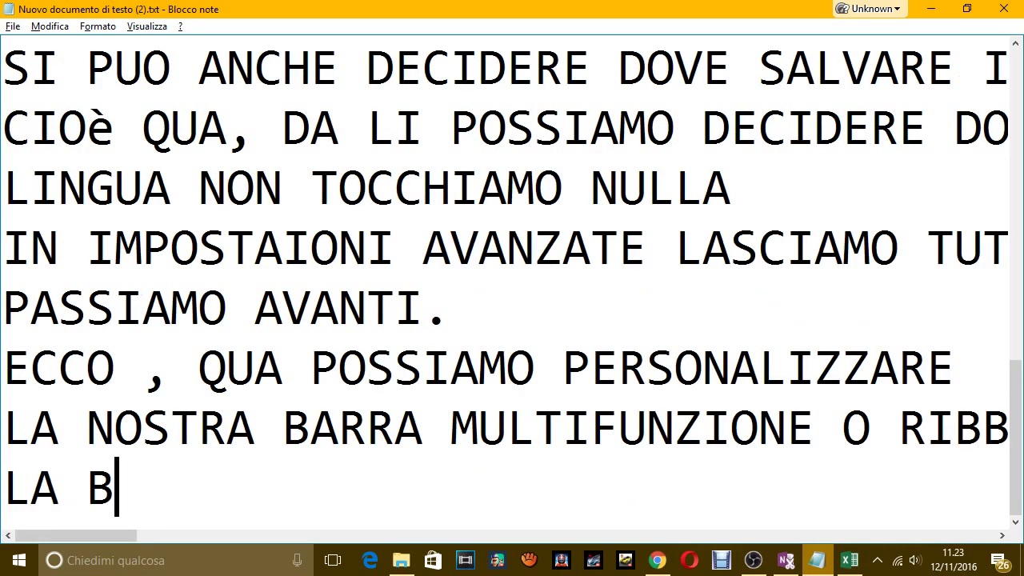
pyautogui.write(' MA')
pyautogui.press('BackSpace')
pyautogui.write('U')
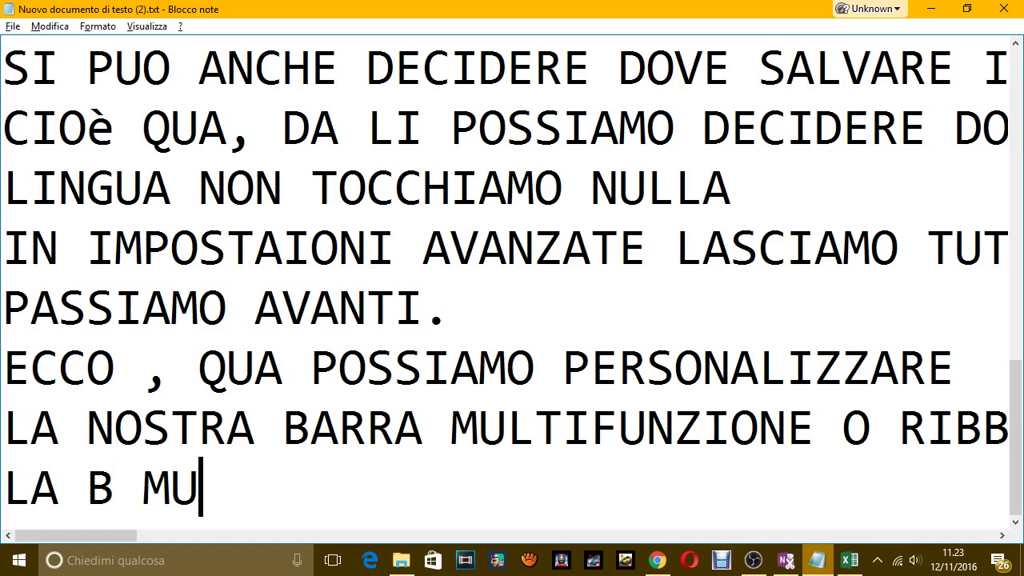
pyautogui.write('LTIF è QUE')
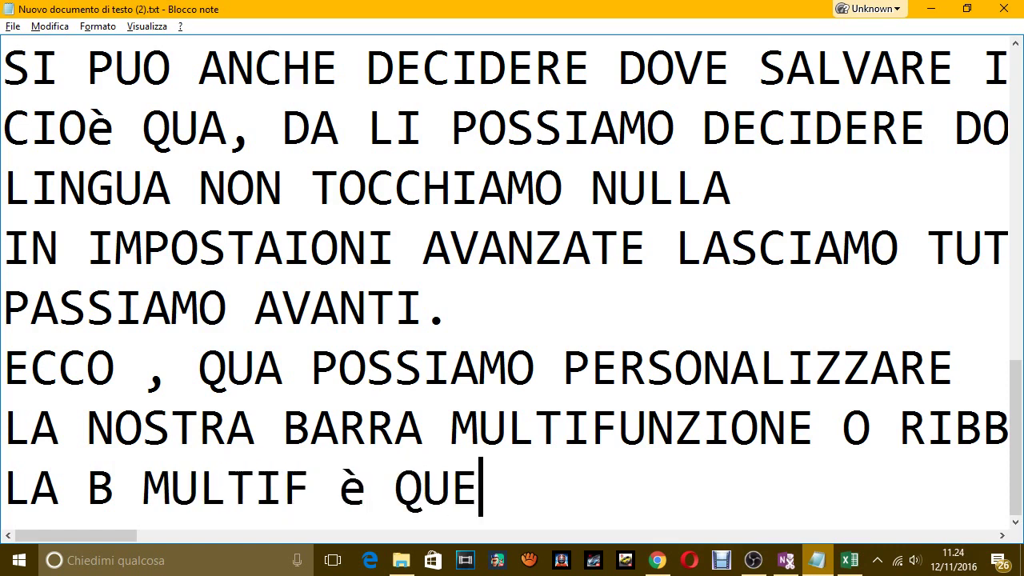
pyautogui.write('LLA CHETI HO I')
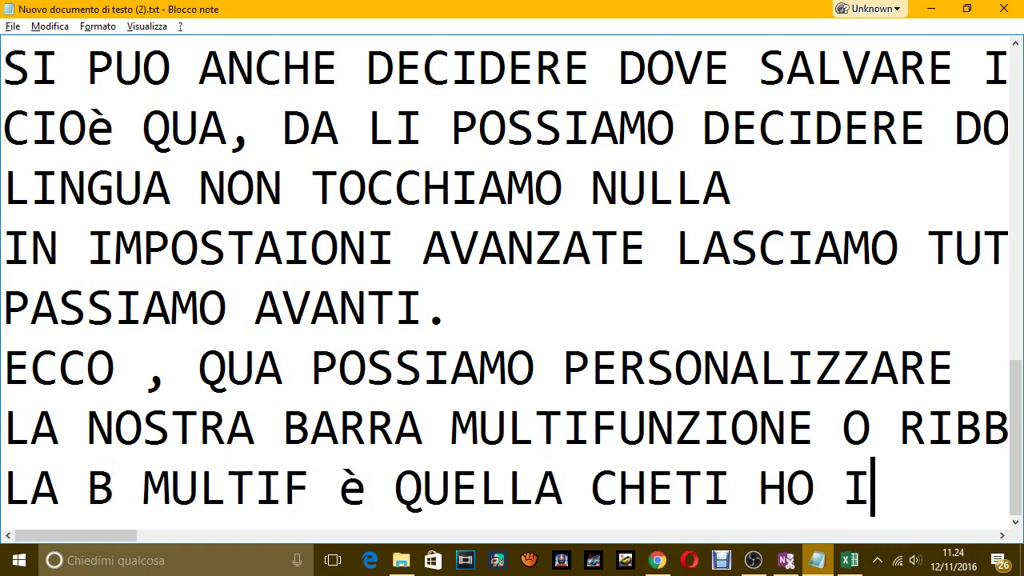
pyautogui.write('NDICATO ADESSO')
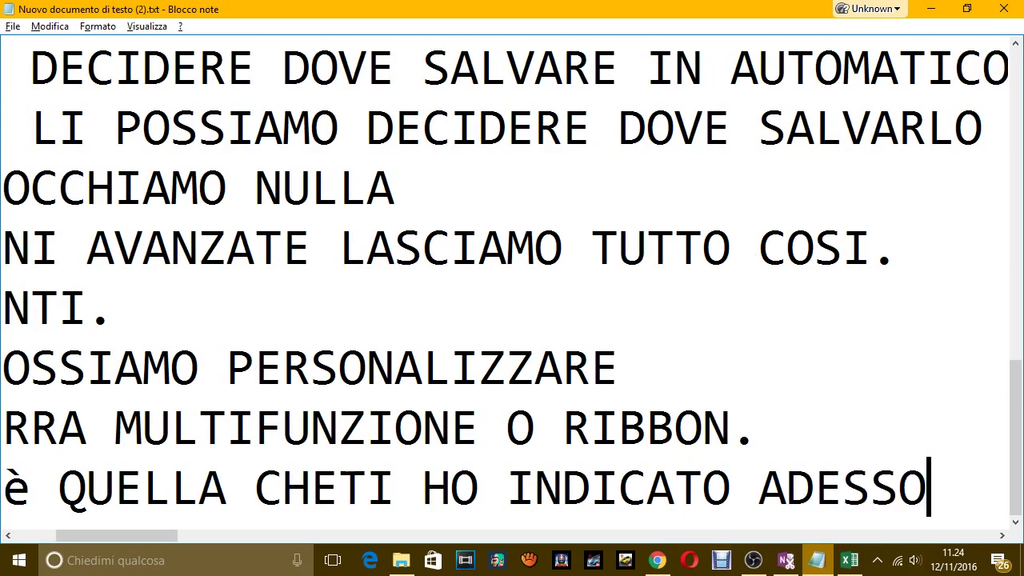
pyautogui.write(' CON I')
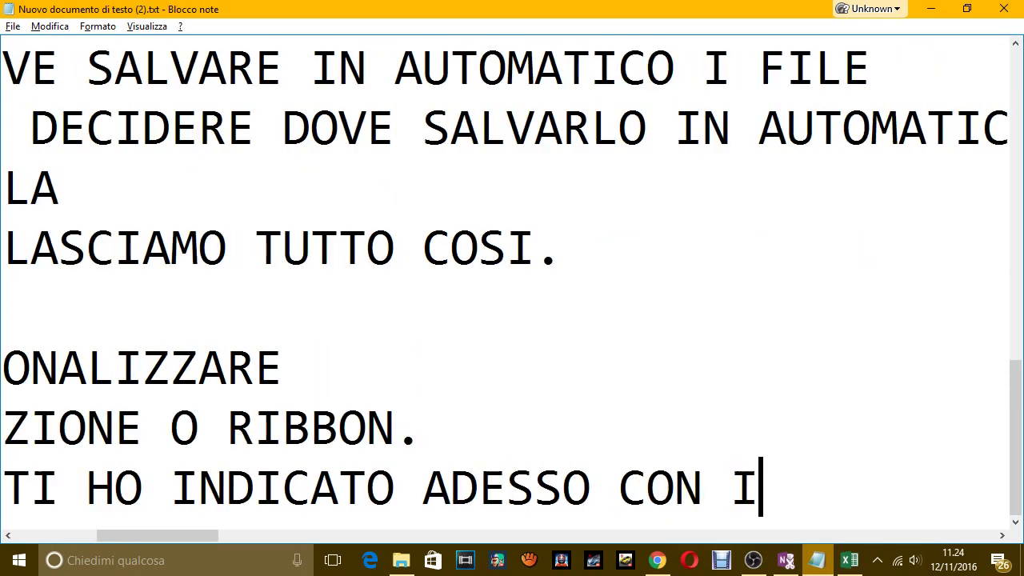
pyautogui.write('L MOUSTE')
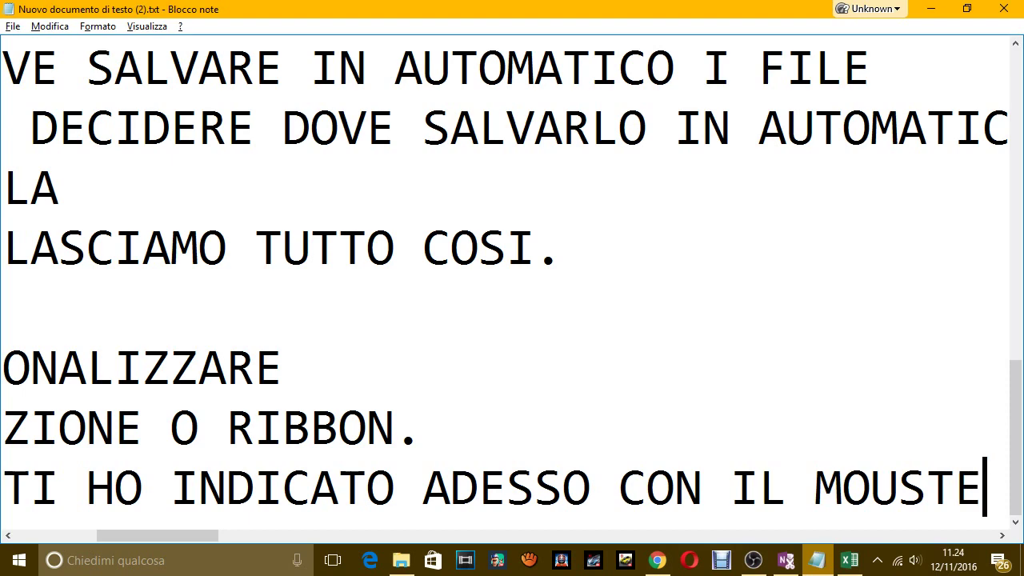
pyautogui.press('BackSpace')
pyautogui.press('BackSpace')
pyautogui.write('E')
# Add the line 'RITORNIAMO SUL MENU DI PERSONALIZZAZIONE' and bring the Excel workbook forward
pyautogui.hotkey('alt', 'Tab')
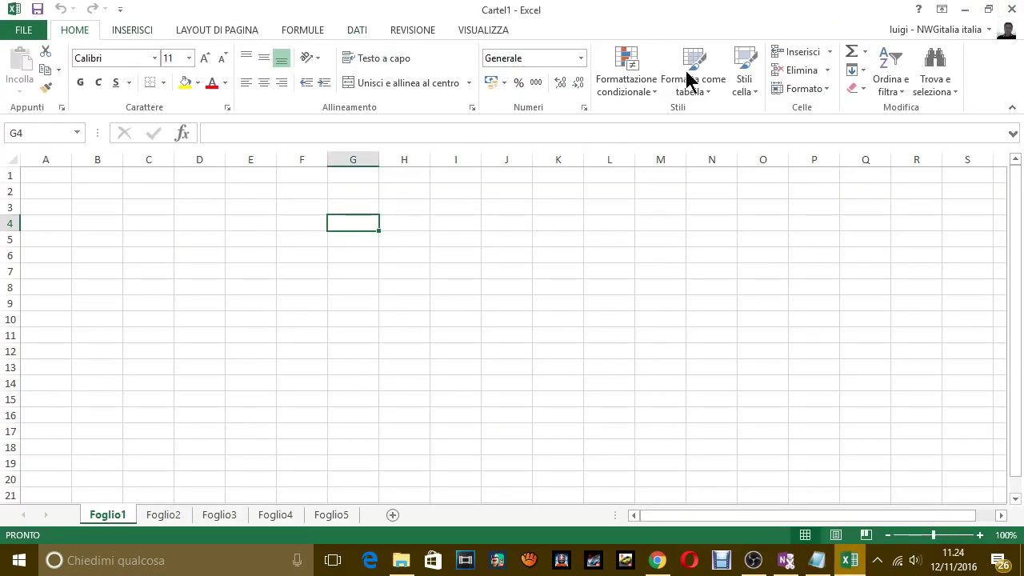
pyautogui.hotkey('alt', 'Tab')
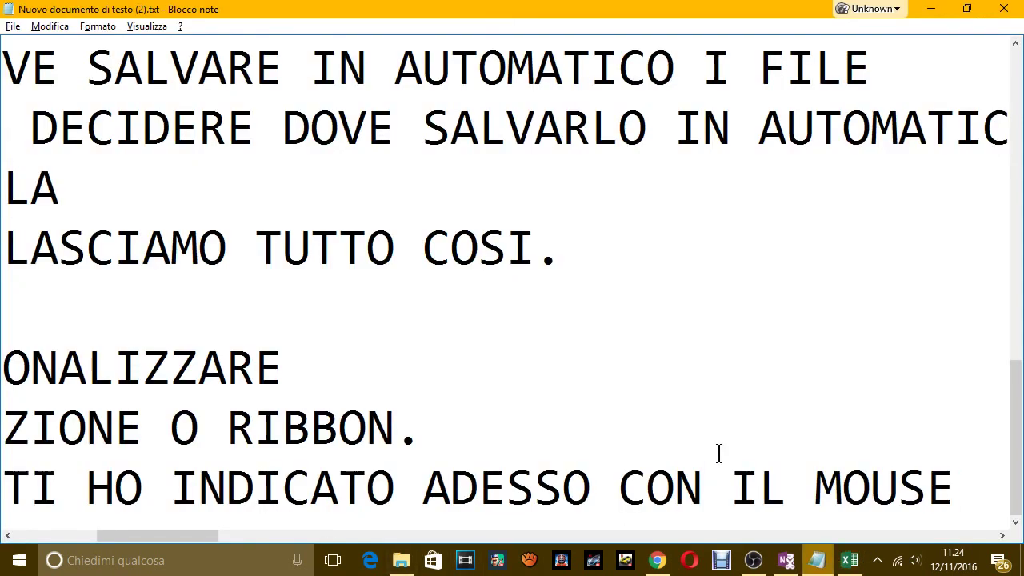
pyautogui.write('.')
pyautogui.press('Return')
pyautogui.write('RITO')
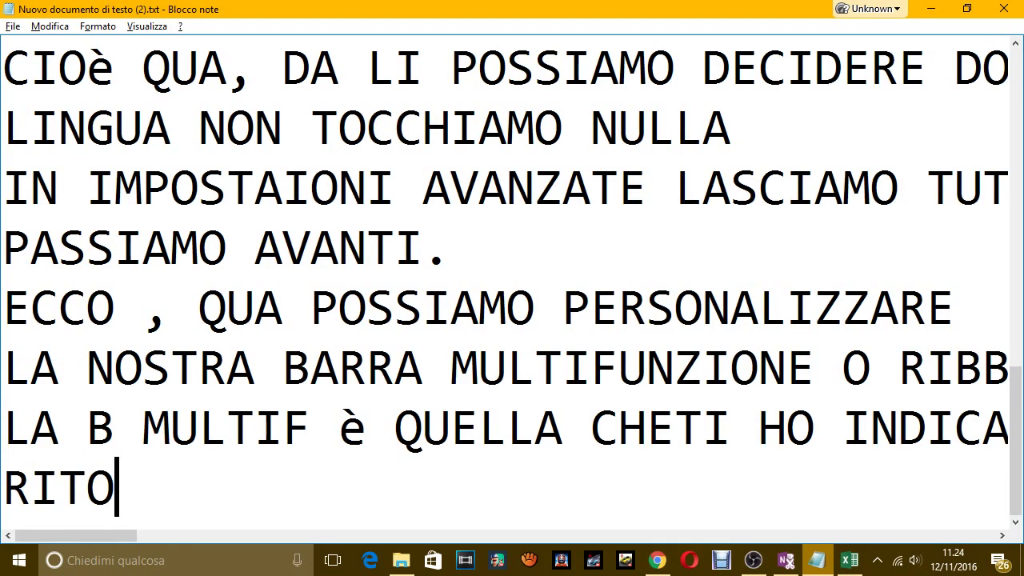
pyautogui.write('RNIAMO SULLA')
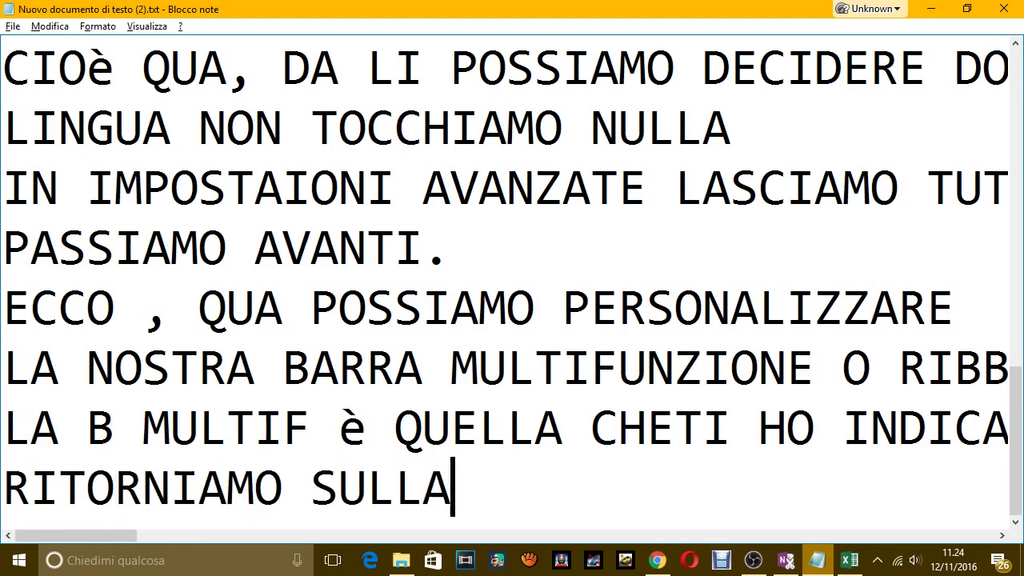
pyautogui.press('BackSpace')
pyautogui.press('BackSpace')
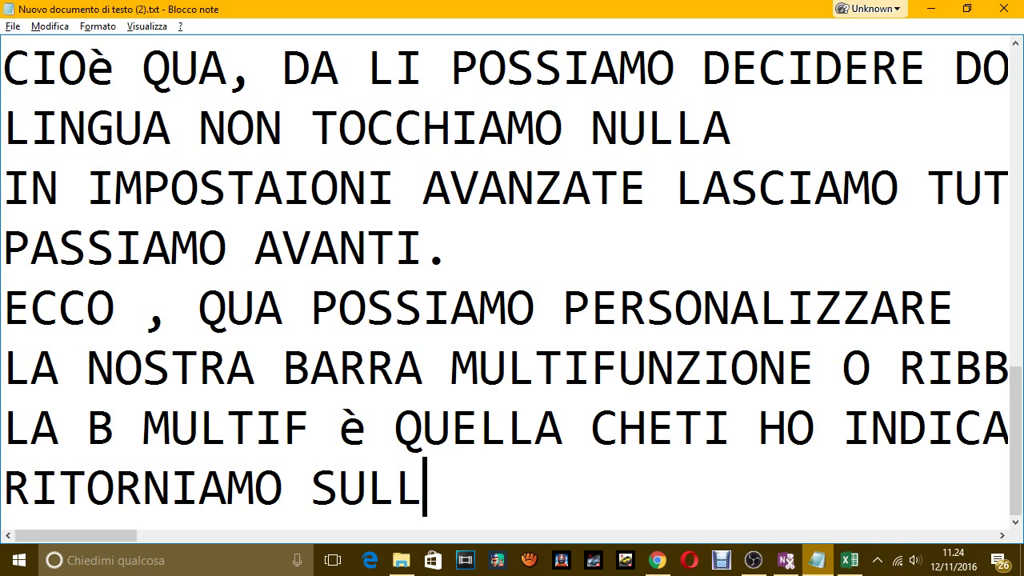
pyautogui.press('BackSpace')
pyautogui.write('MENU')
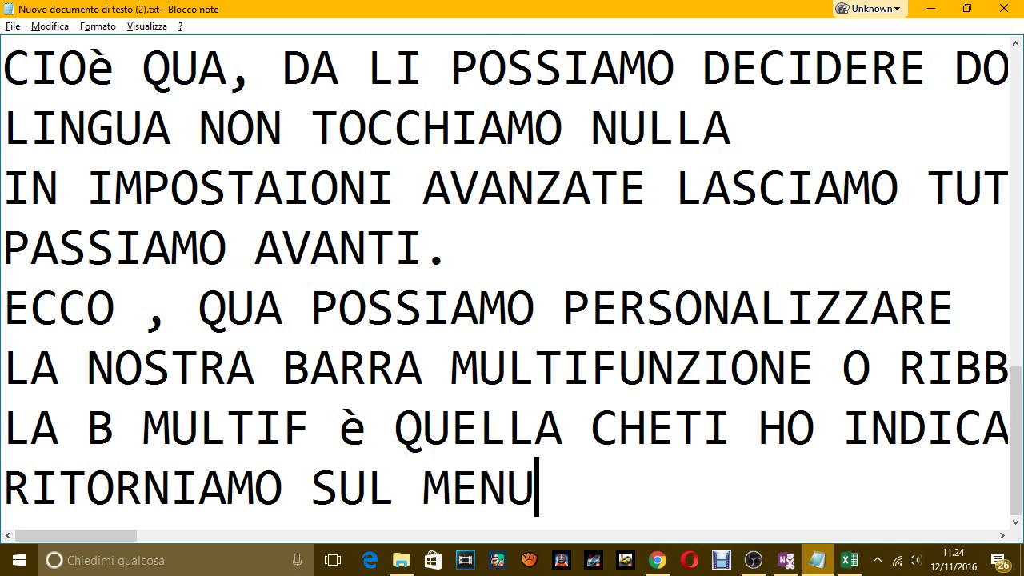
pyautogui.write(' DIPERS')
pyautogui.press('BackSpace')
pyautogui.press('BackSpace')
pyautogui.press('BackSpace')
pyautogui.press('BackSpace')
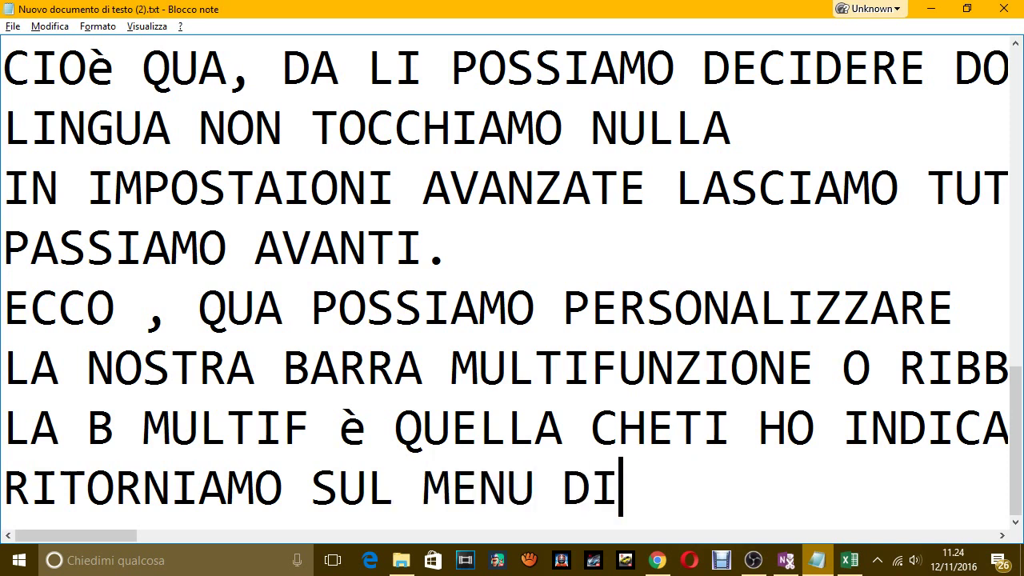
pyautogui.write(' PERSONALIZ')
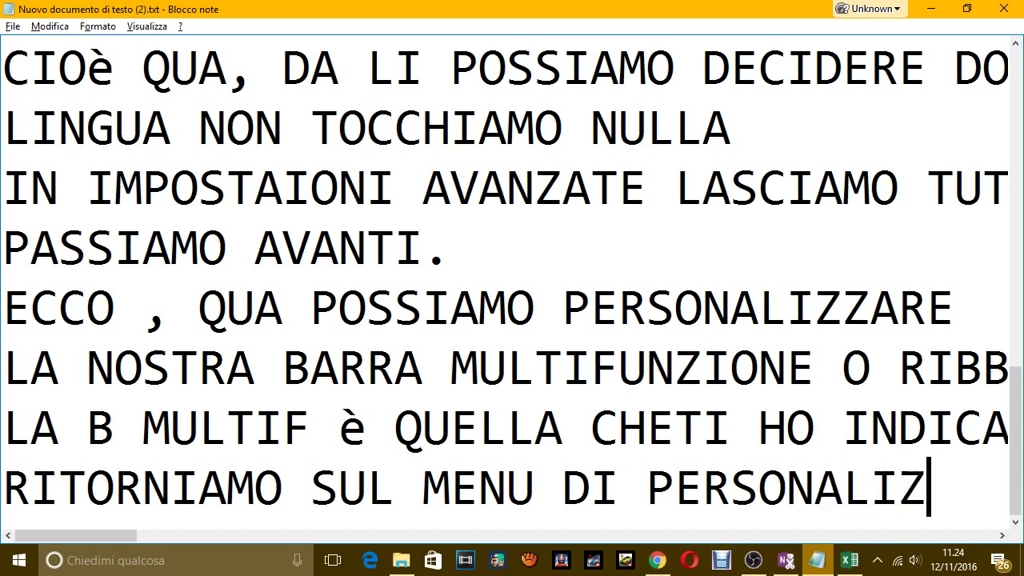
pyautogui.write('ZAZIONE')
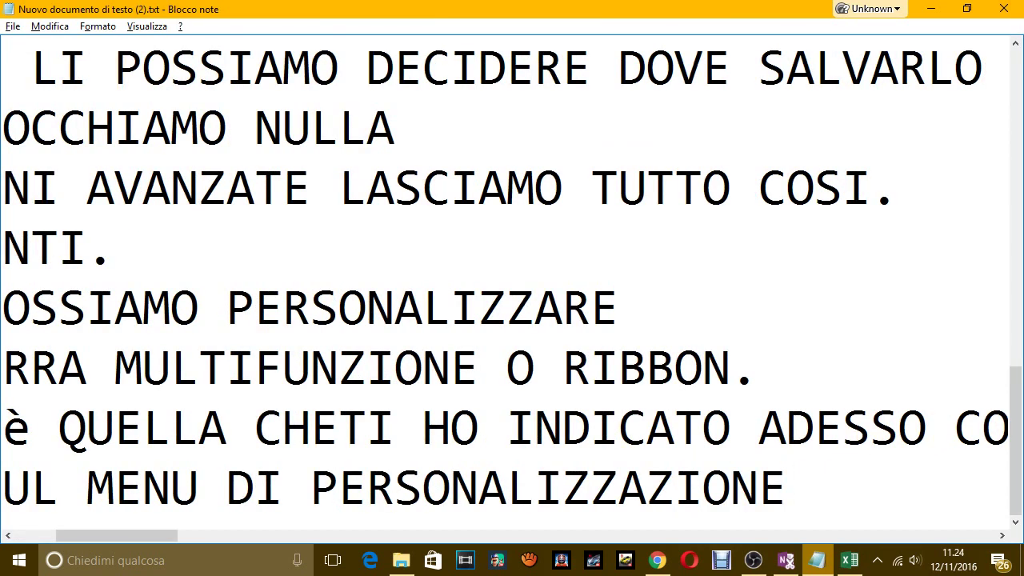
pyautogui.hotkey('alt', 'Tab')
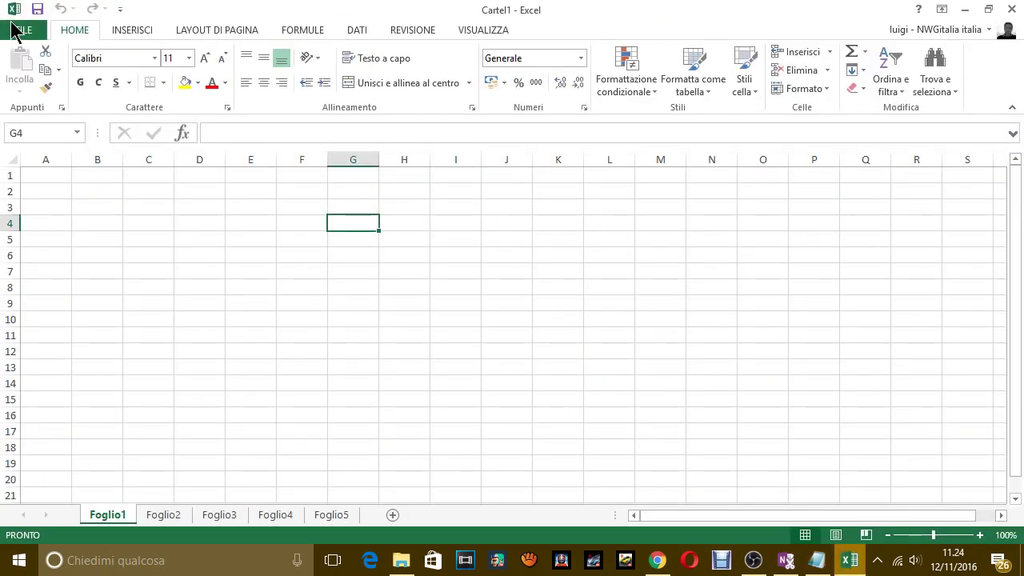
# Open File > Opzioni on the Personalizzazione barra multifunzione page
pyautogui.click(16, 30)
pyautogui.click(45, 400)
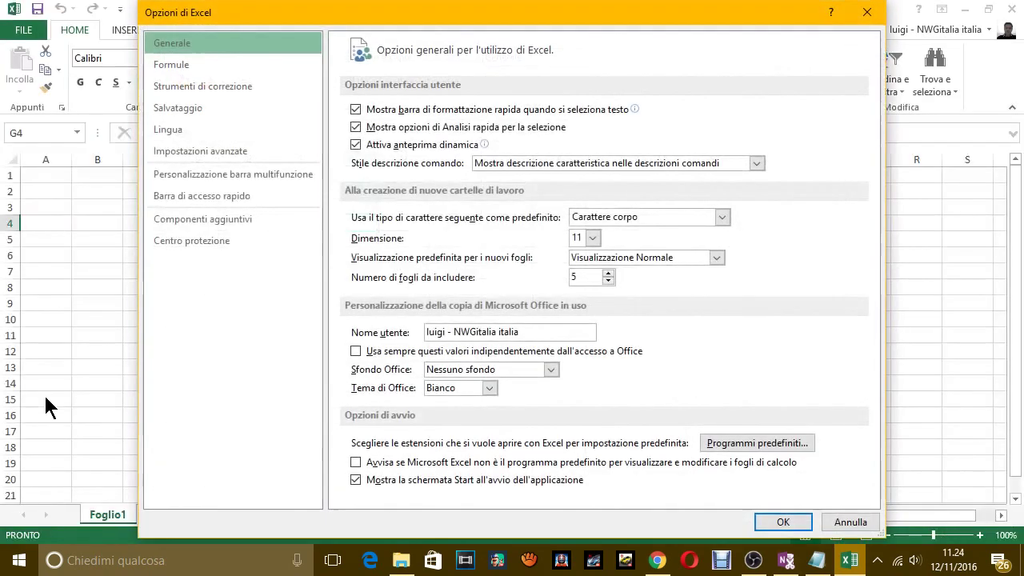
pyautogui.click(225, 176)
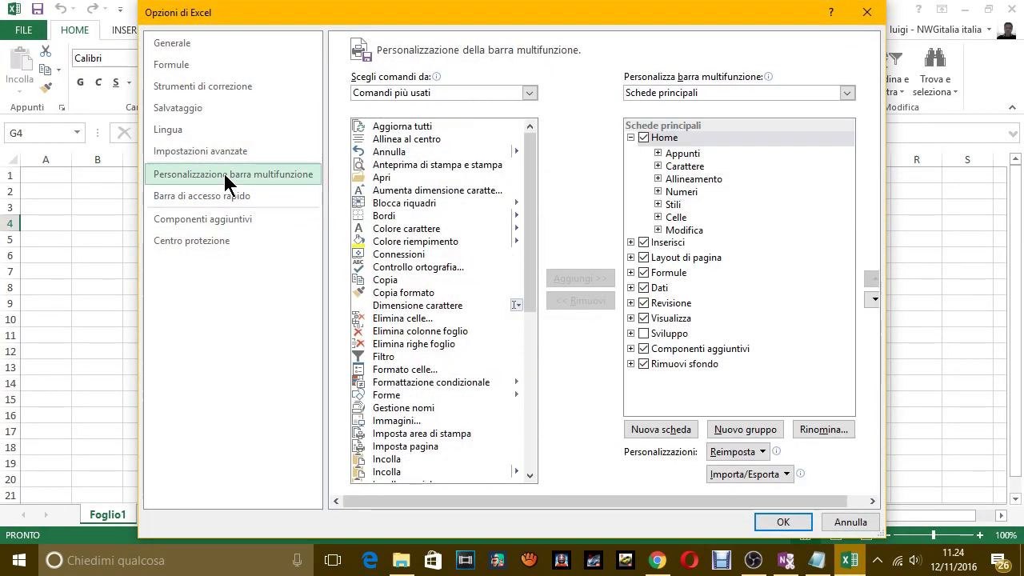
# Set 'Scegli comandi da' to 'Tutti i comandi' and scroll through the full list
pyautogui.click(418, 96)
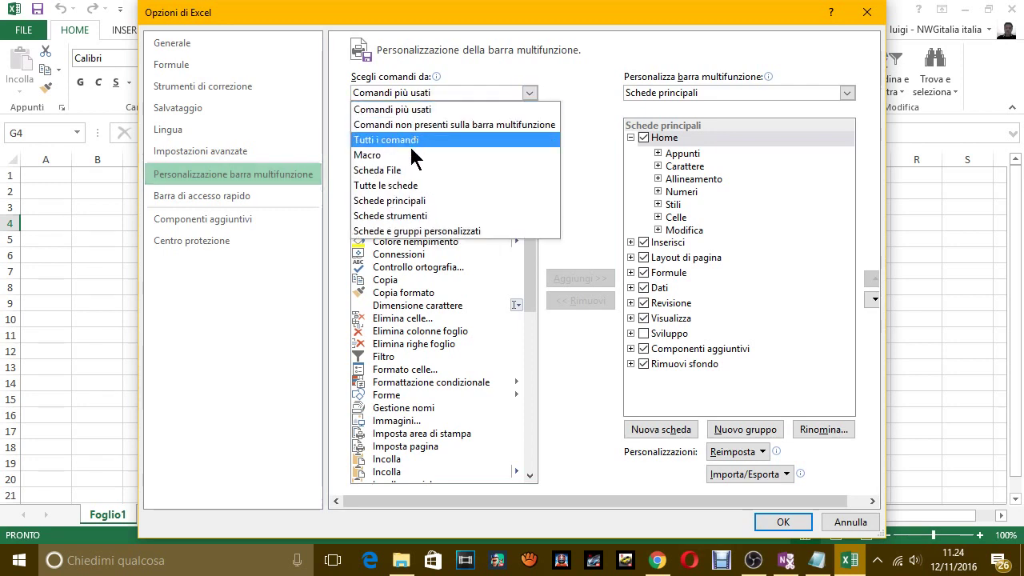
pyautogui.click(448, 96)
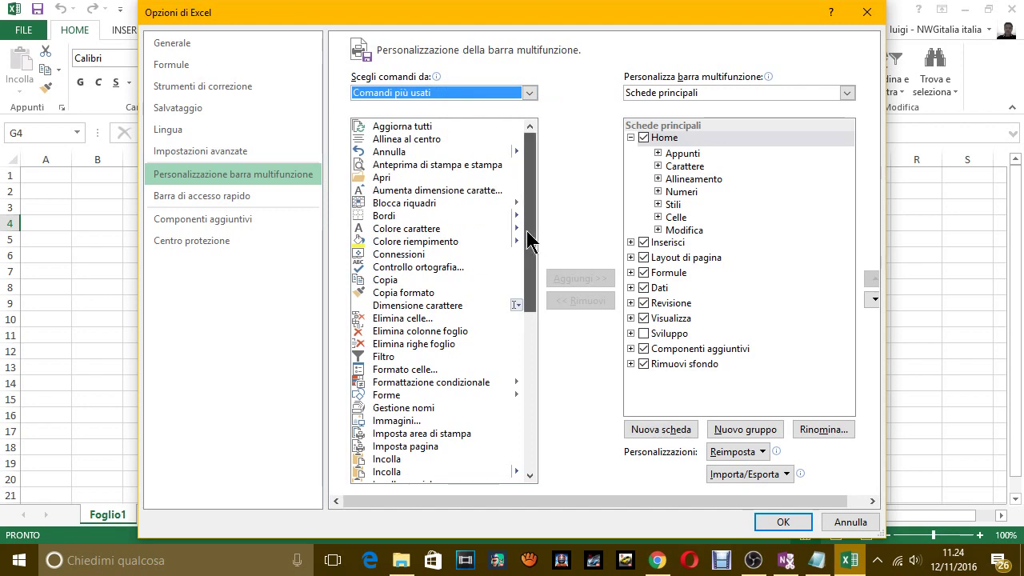
pyautogui.moveTo(531, 237); pyautogui.dragTo(531, 427)
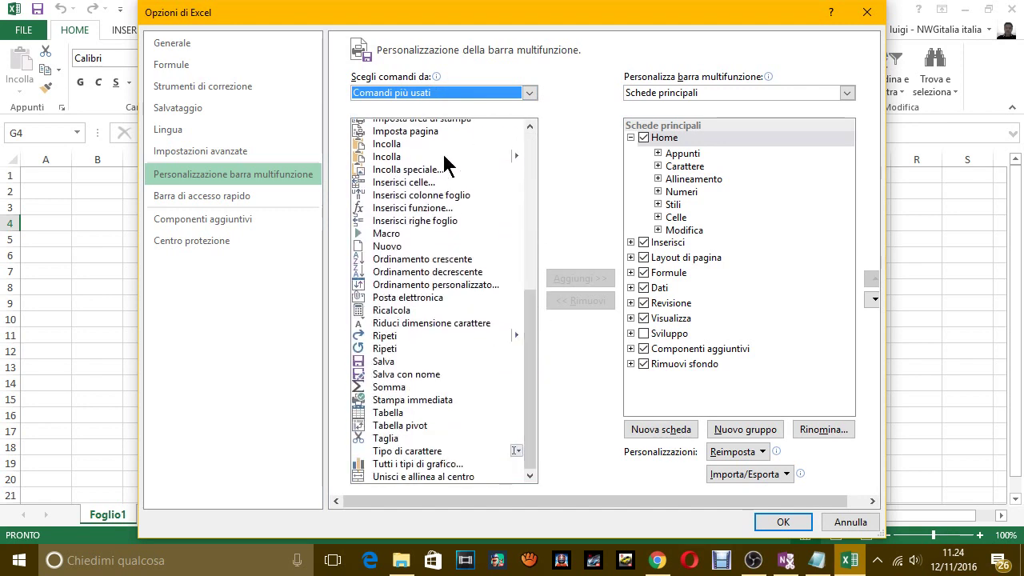
pyautogui.click(442, 92)
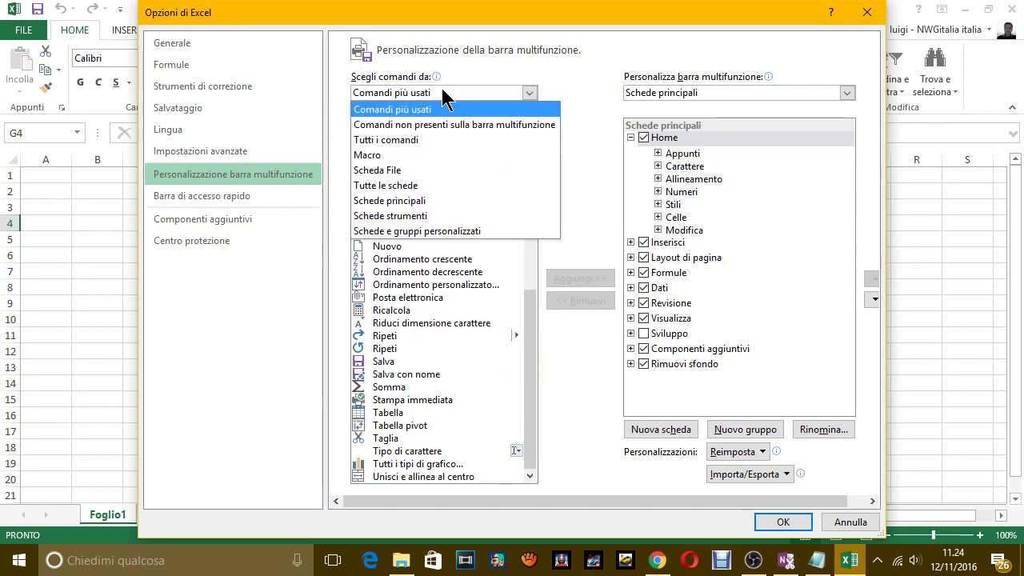
pyautogui.click(416, 139)
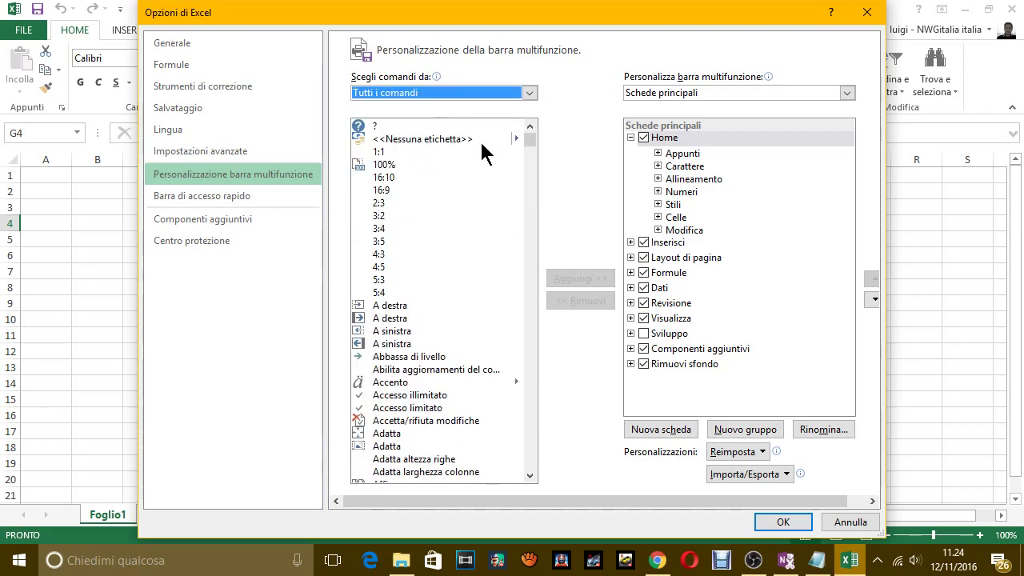
pyautogui.moveTo(528, 148); pyautogui.dragTo(529, 462)
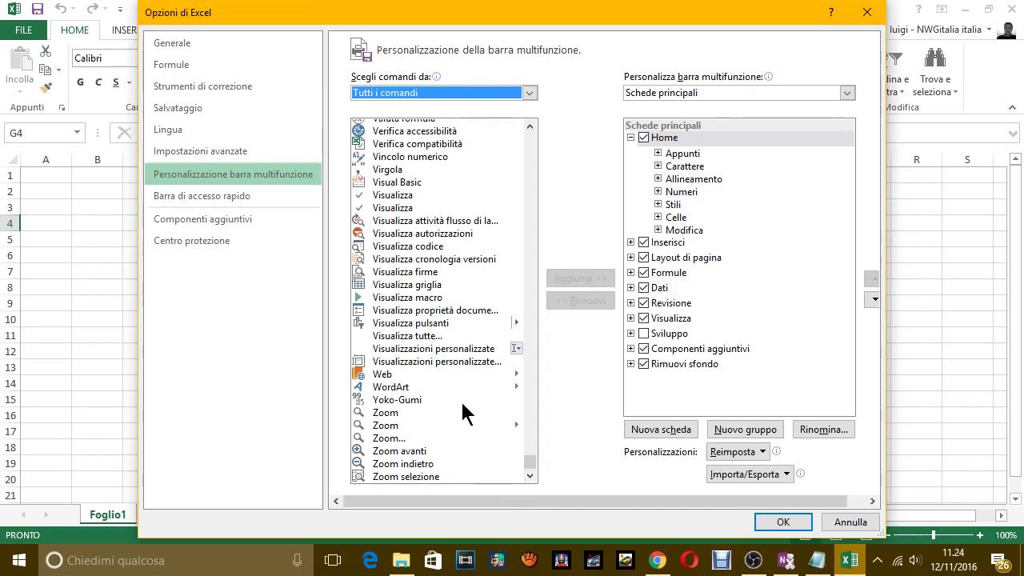
# Switch the ribbon tab list to Tutte le schede and back to Schede principali
pyautogui.click(676, 93)
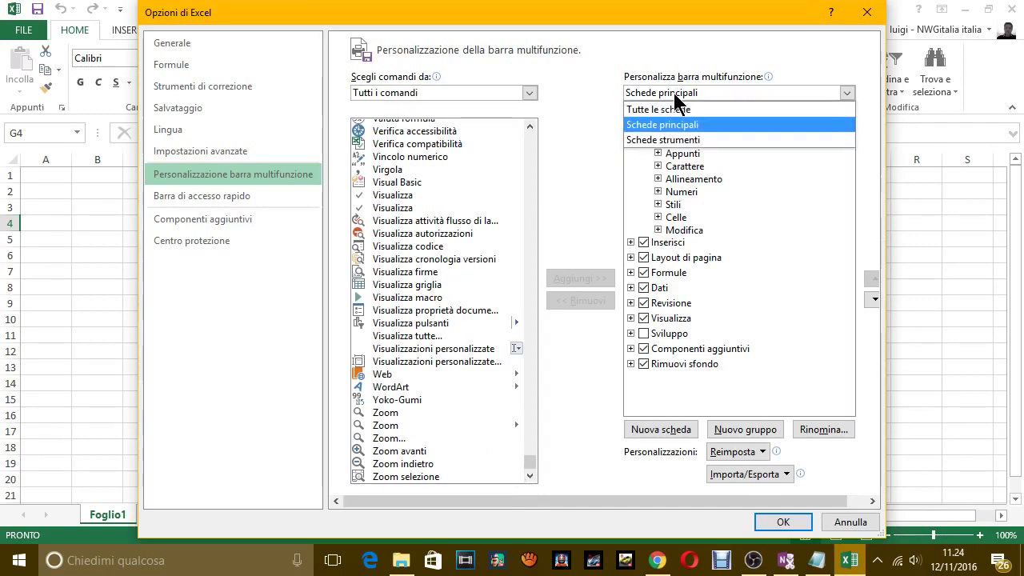
pyautogui.click(673, 109)
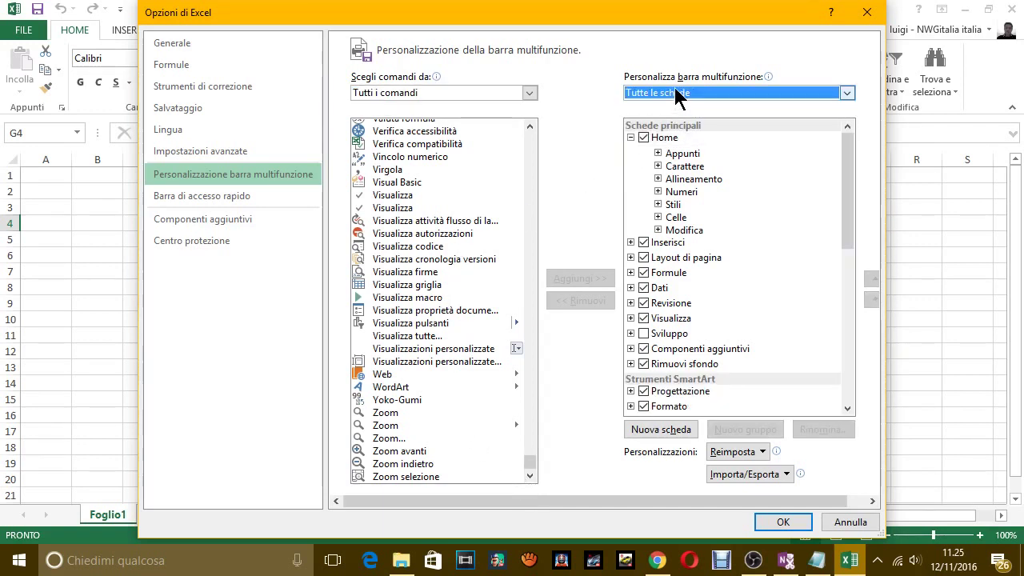
pyautogui.click(676, 91)
pyautogui.click(679, 126)
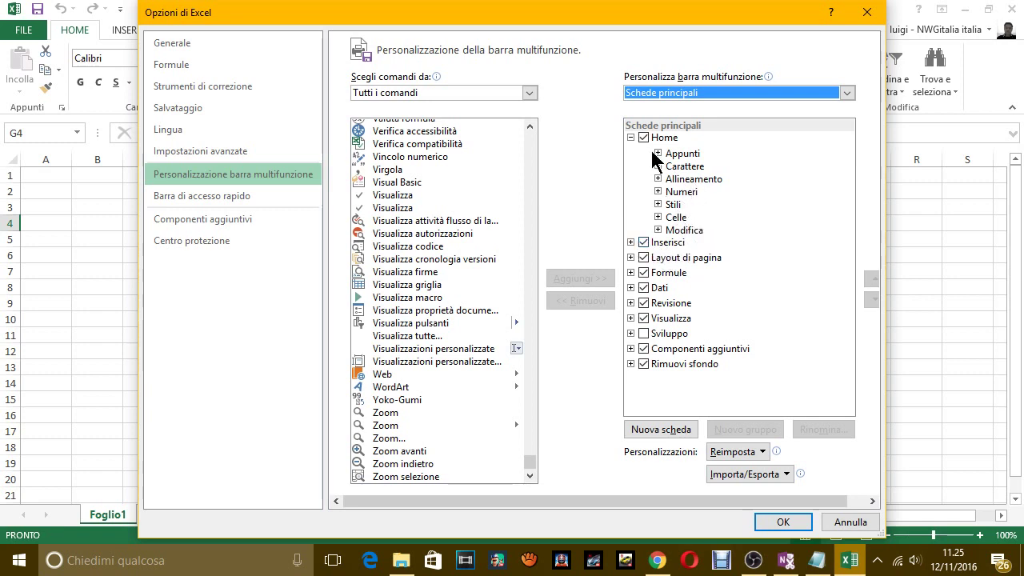
# Expand Inserisci to view its groups, then close Excel Options with Annulla
pyautogui.click(631, 242)
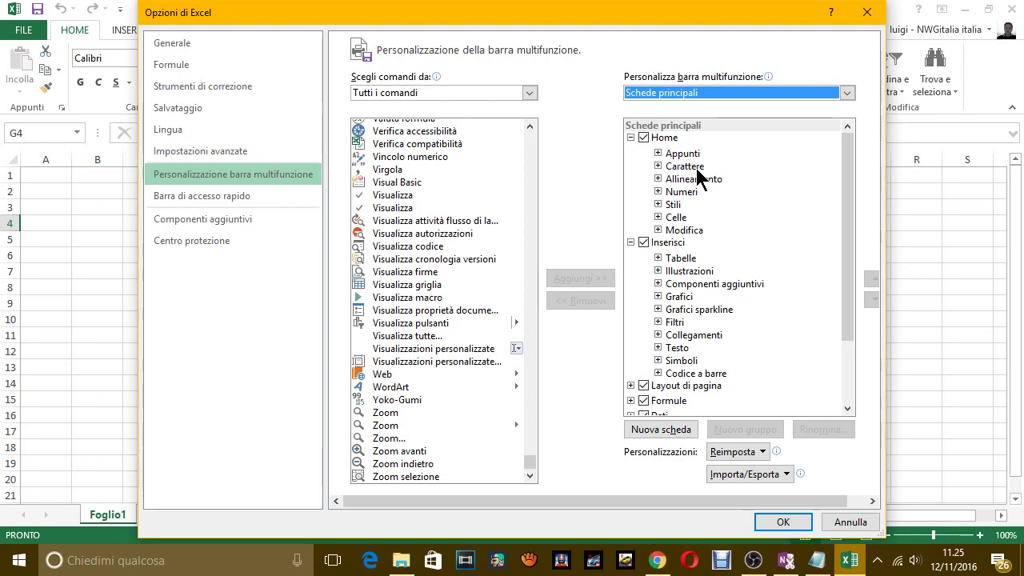
pyautogui.hotkey('alt', 'Tab')
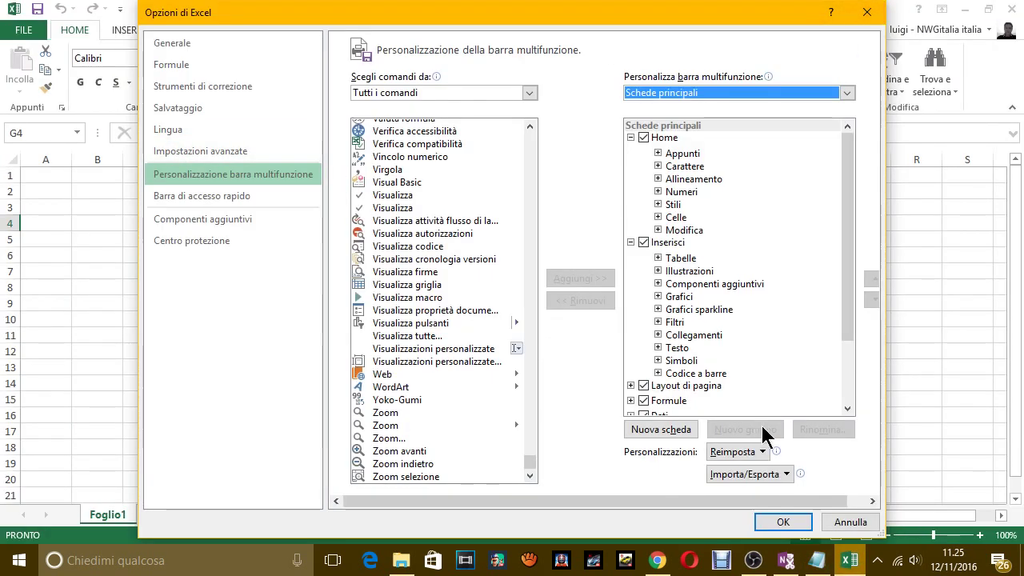
pyautogui.click(844, 525)
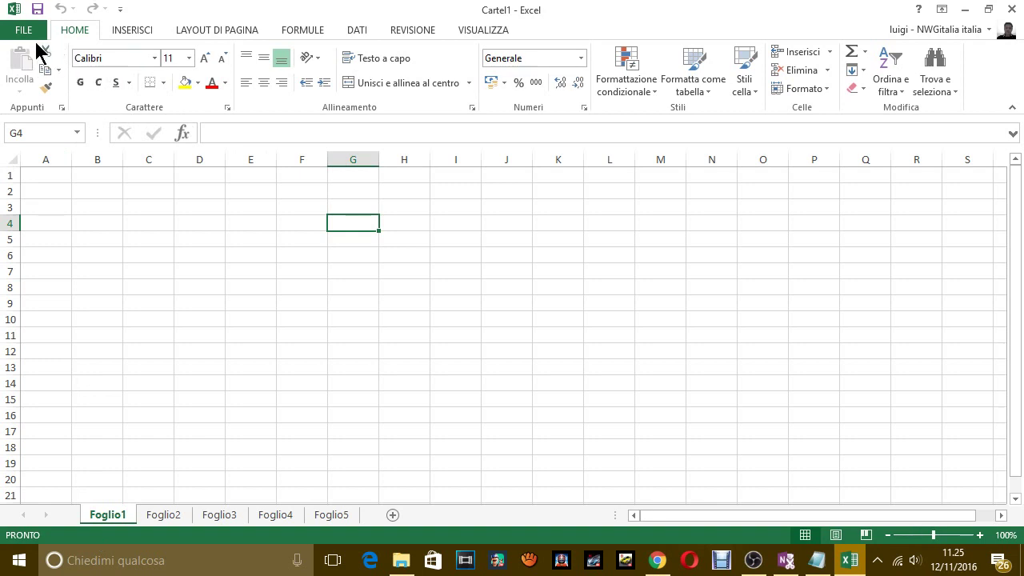
# In Notepad, start a new narration line 'COME VEDI SI PUO PERSONALIZZRE LA HOME'
pyautogui.hotkey('alt', 'Tab')
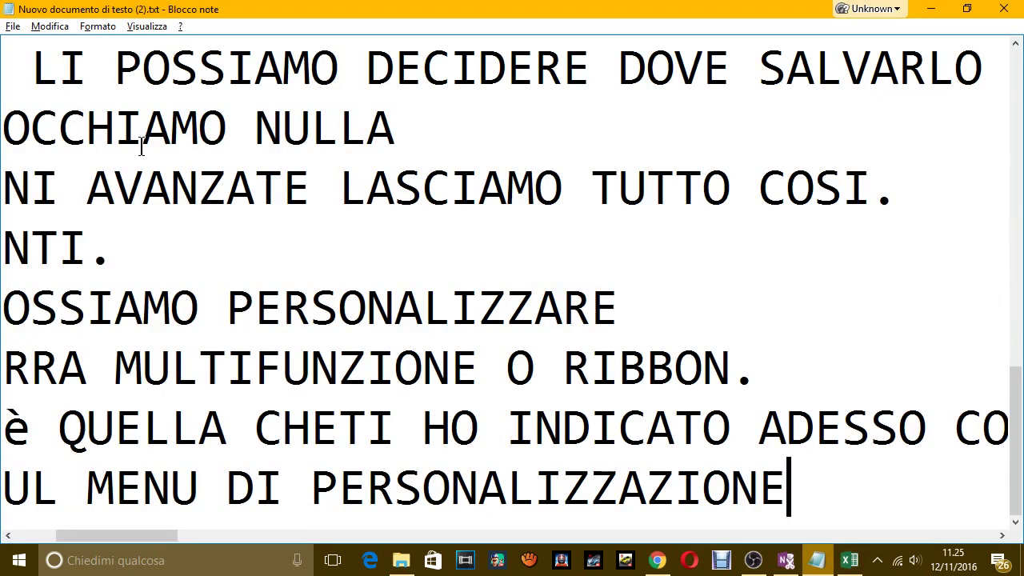
pyautogui.press('Return')
pyautogui.write('COME ')
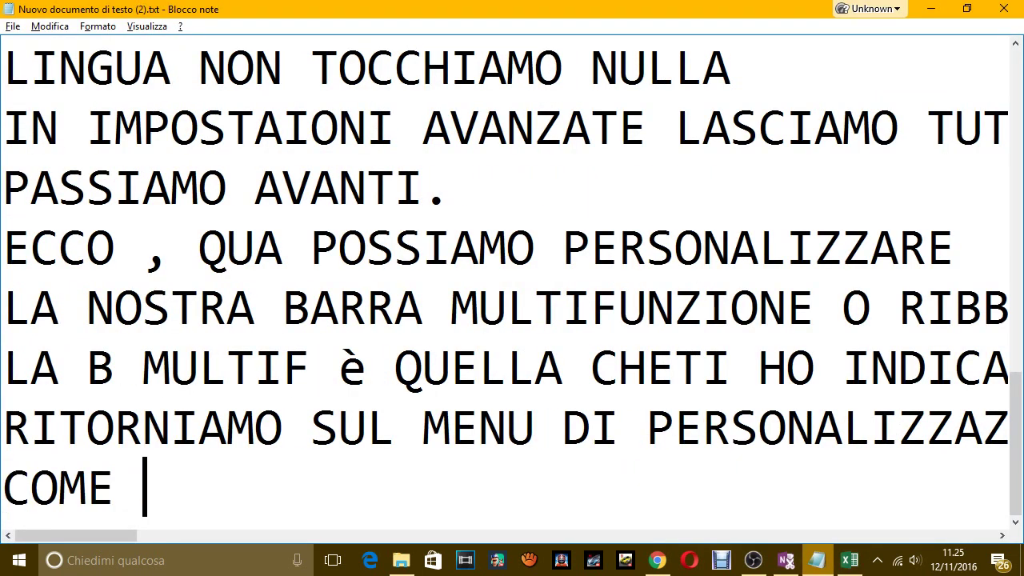
pyautogui.write('VEDI SI PUO')
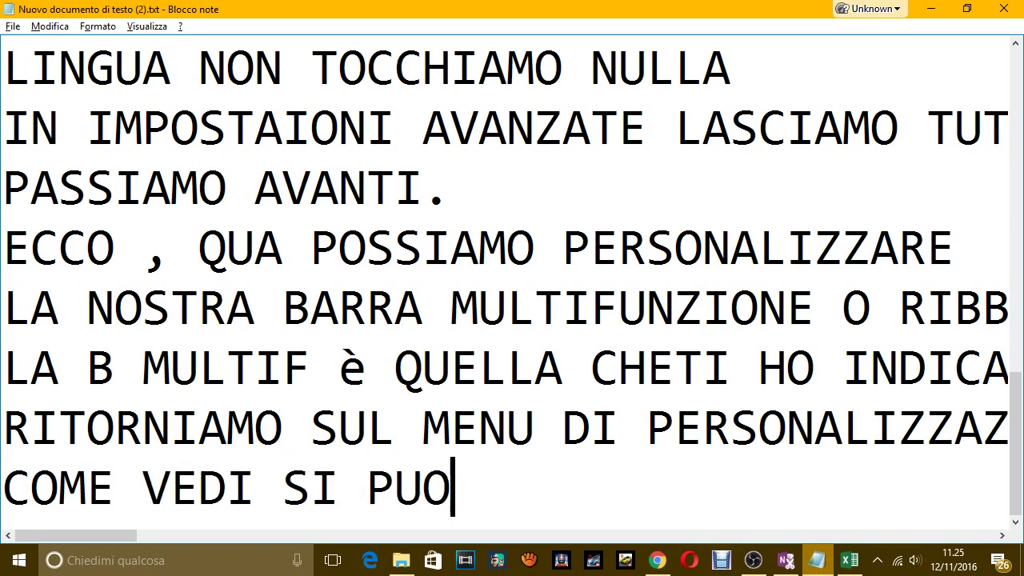
pyautogui.write(' PERSONALIZZR')
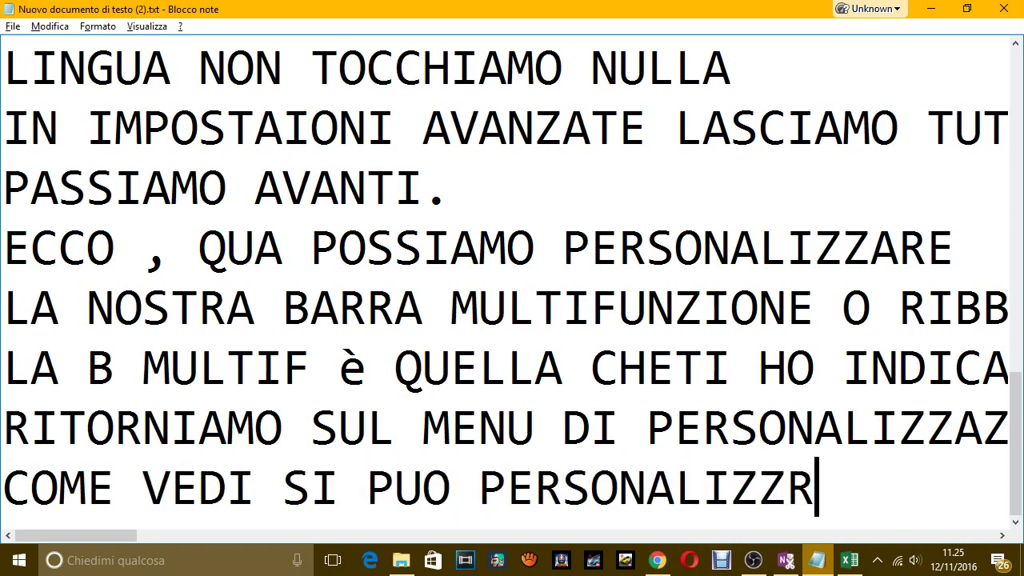
pyautogui.write('E LA HOME')
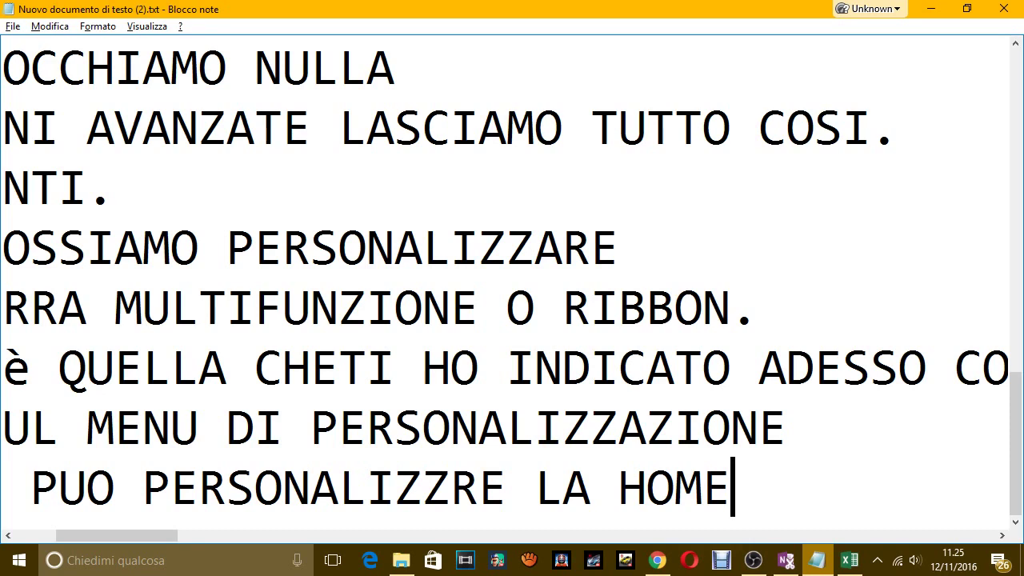
# In Excel, browse the Inserisci and Layout di pagina ribbon tabs, then return to Home
pyautogui.hotkey('alt', 'Tab')
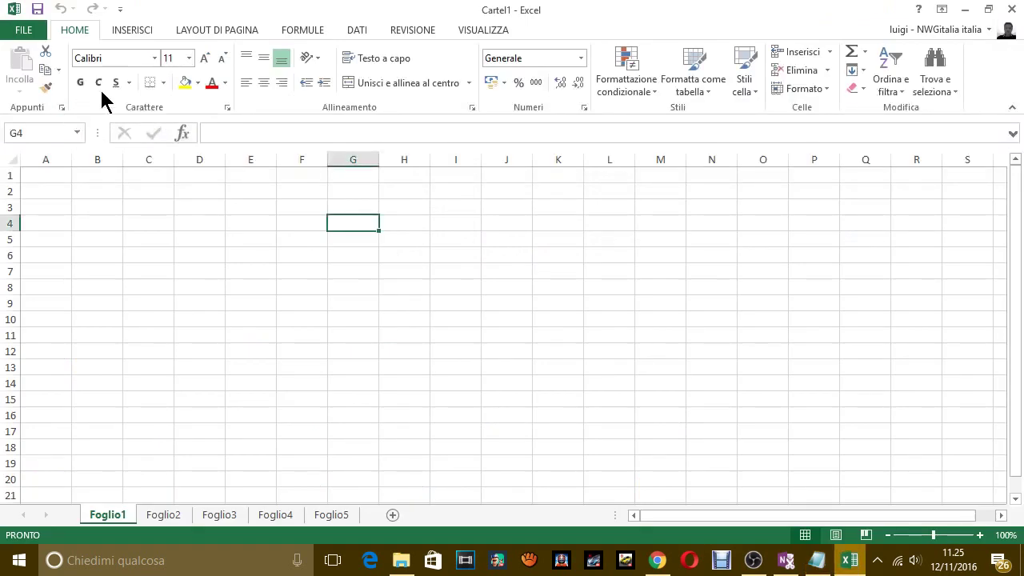
pyautogui.click(127, 29)
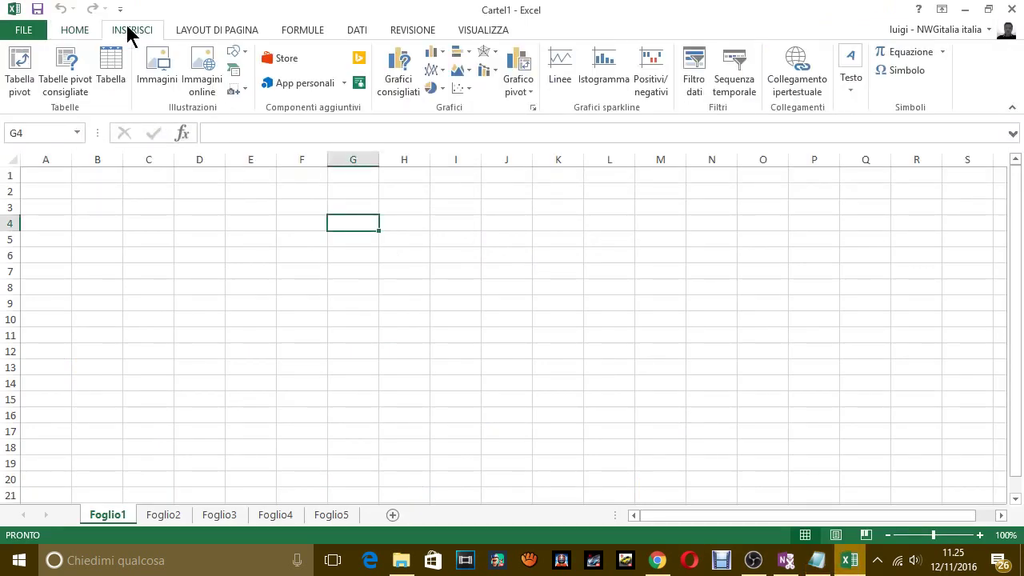
pyautogui.click(183, 26)
pyautogui.click(132, 30)
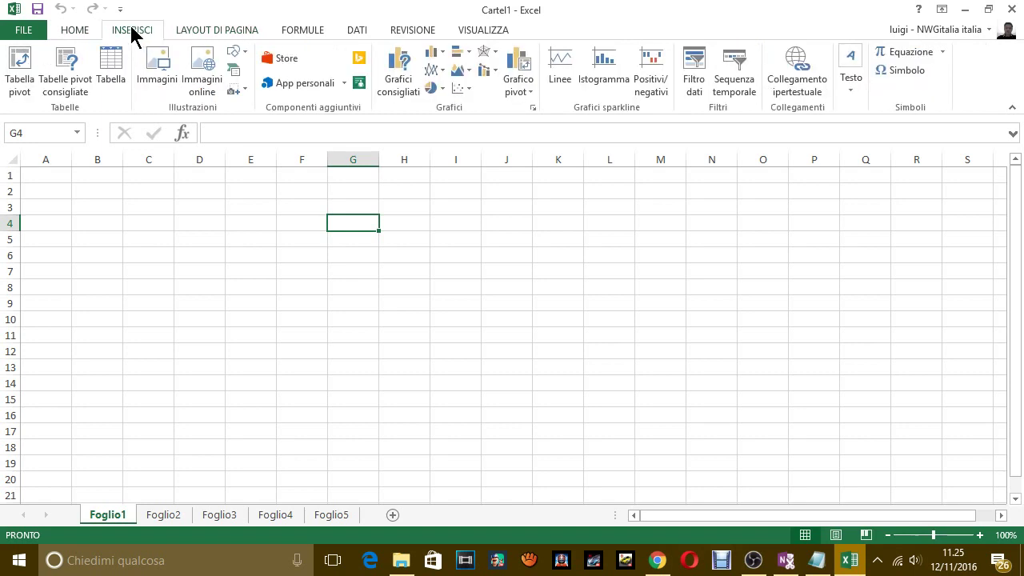
pyautogui.click(78, 31)
# Finish the narration line with 'E TUTTE LE ALTRE RIBBON' and return to Excel
pyautogui.hotkey('alt', 'Tab')
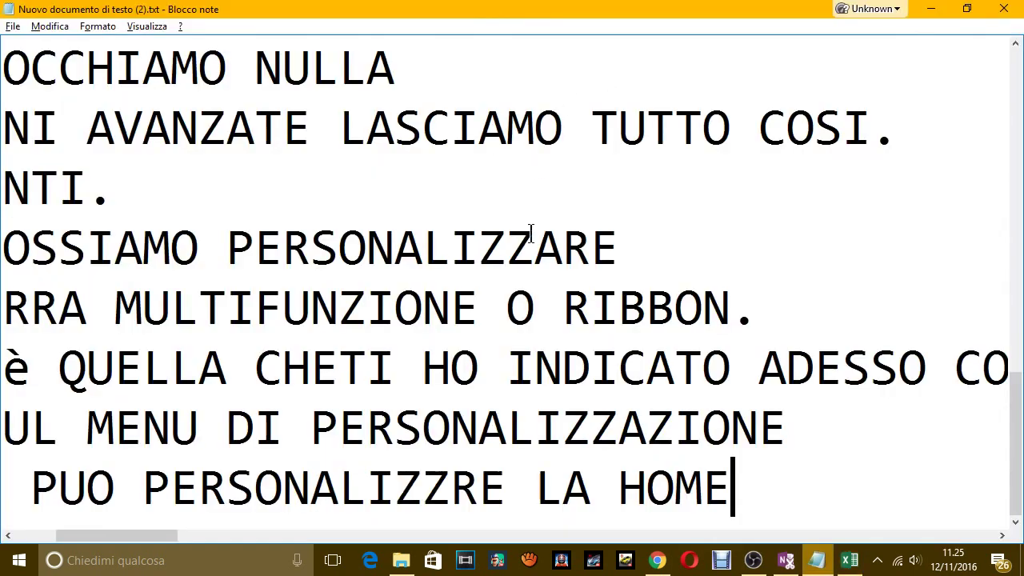
pyautogui.write(' E')
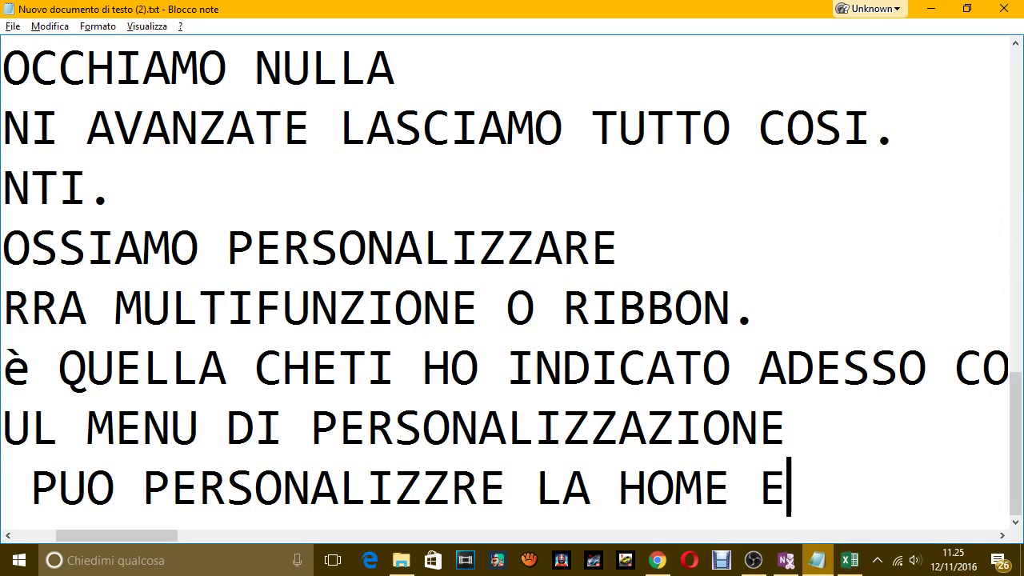
pyautogui.write(' TUTTE LE A')
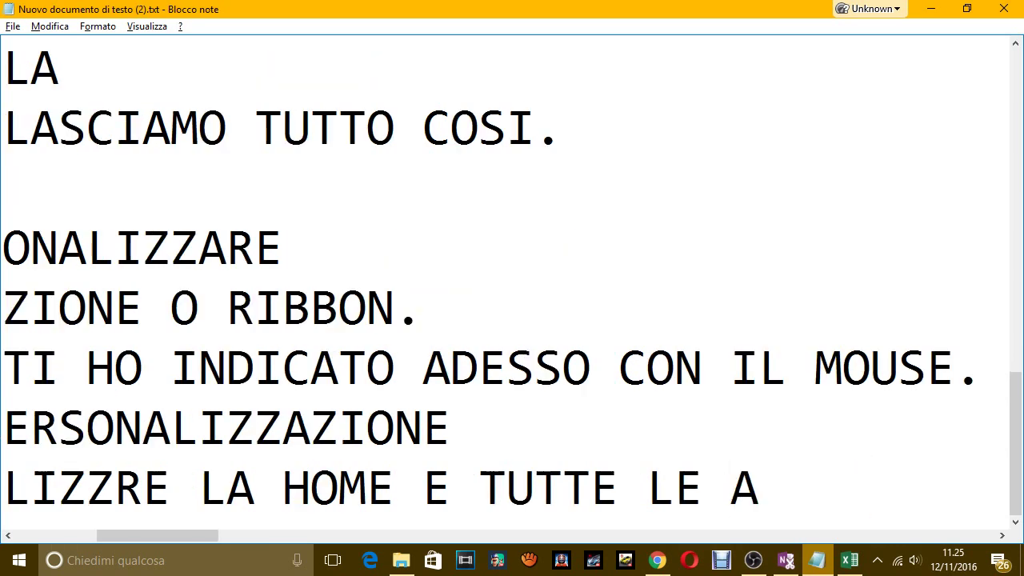
pyautogui.write('LTRE CASE')
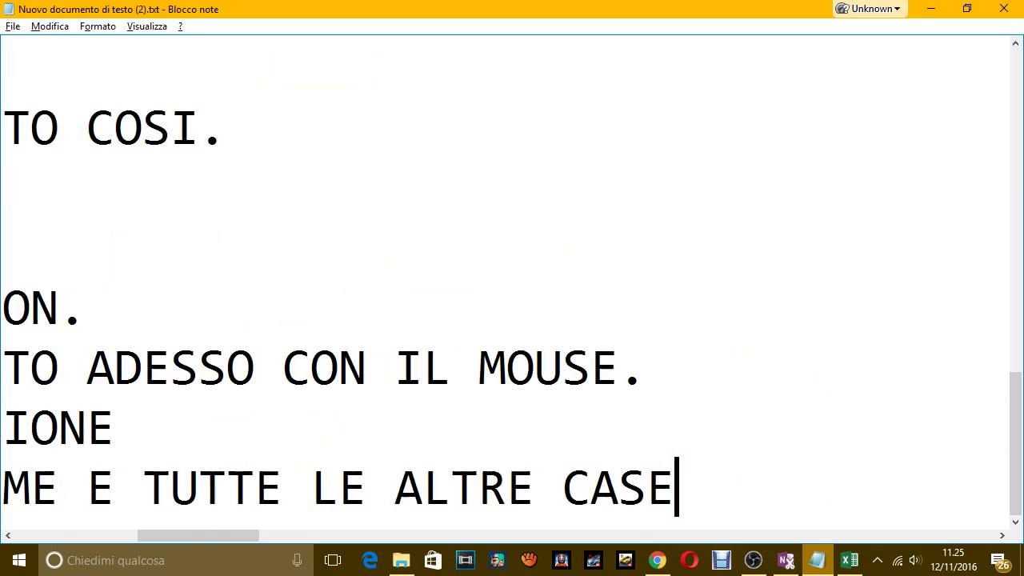
pyautogui.press('BackSpace')
pyautogui.press('BackSpace')
pyautogui.press('BackSpace')
pyautogui.press('BackSpace')
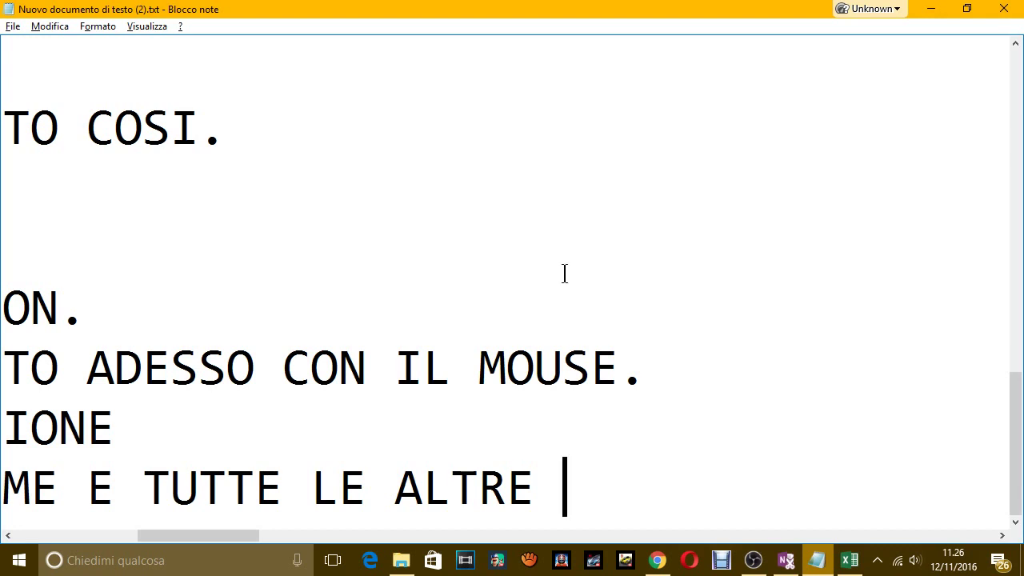
pyautogui.write('RIBBON')
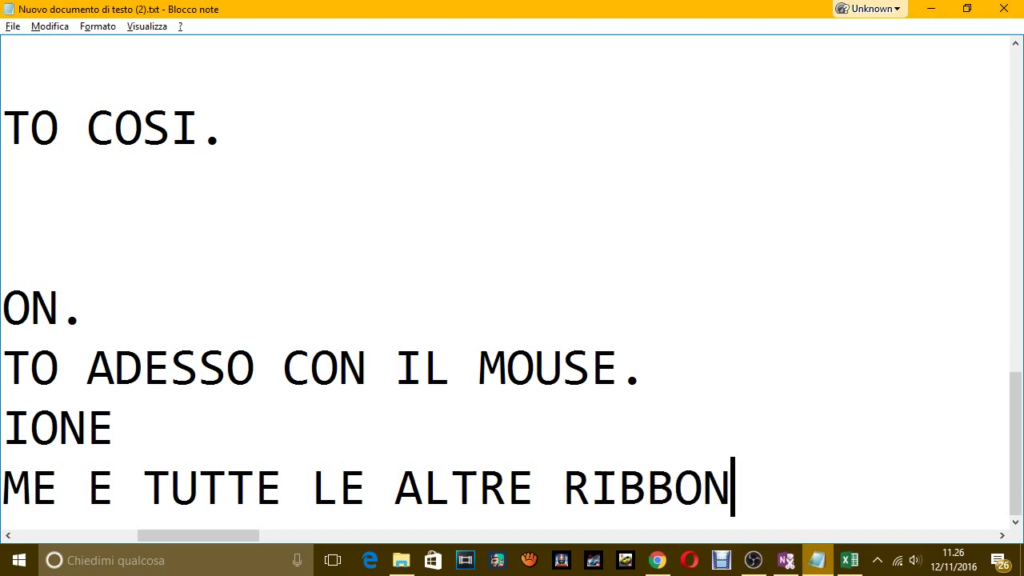
pyautogui.press('Return')
pyautogui.hotkey('alt', 'Tab')
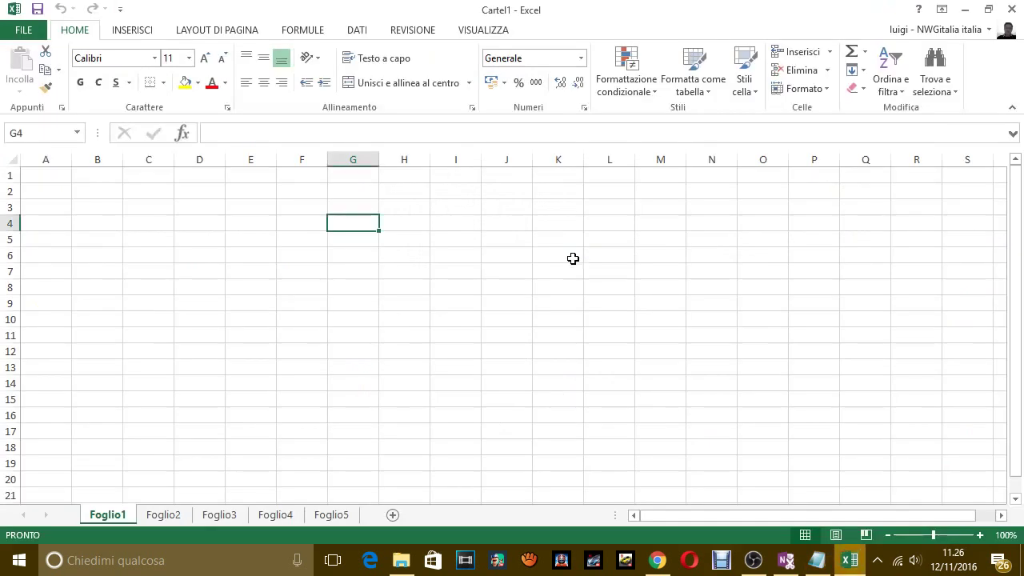
# Open Opzioni di Excel on ribbon customization and expand Appunti, Incolla, Copia and Carattere
pyautogui.click(24, 31)
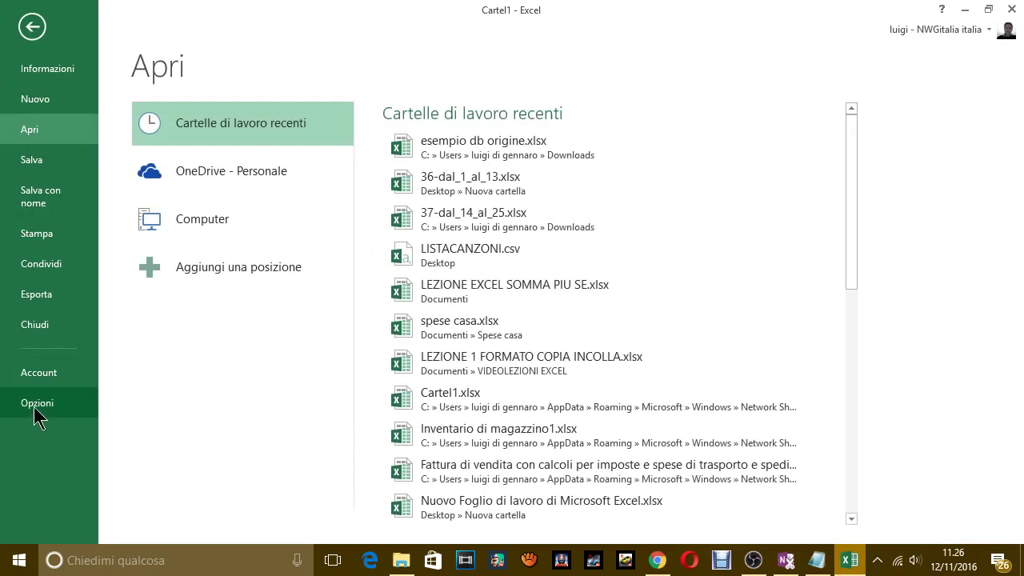
pyautogui.click(38, 403)
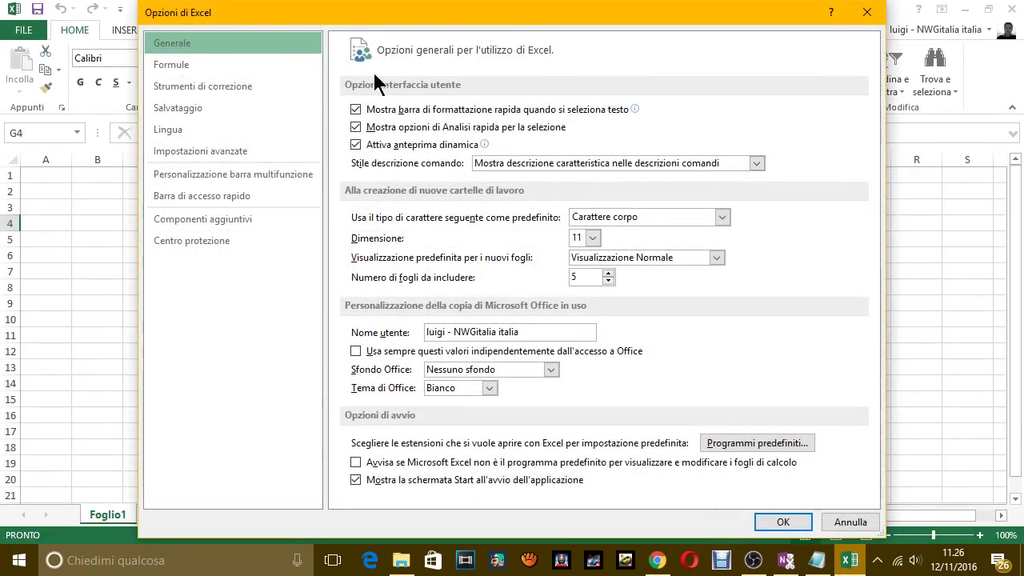
pyautogui.click(192, 174)
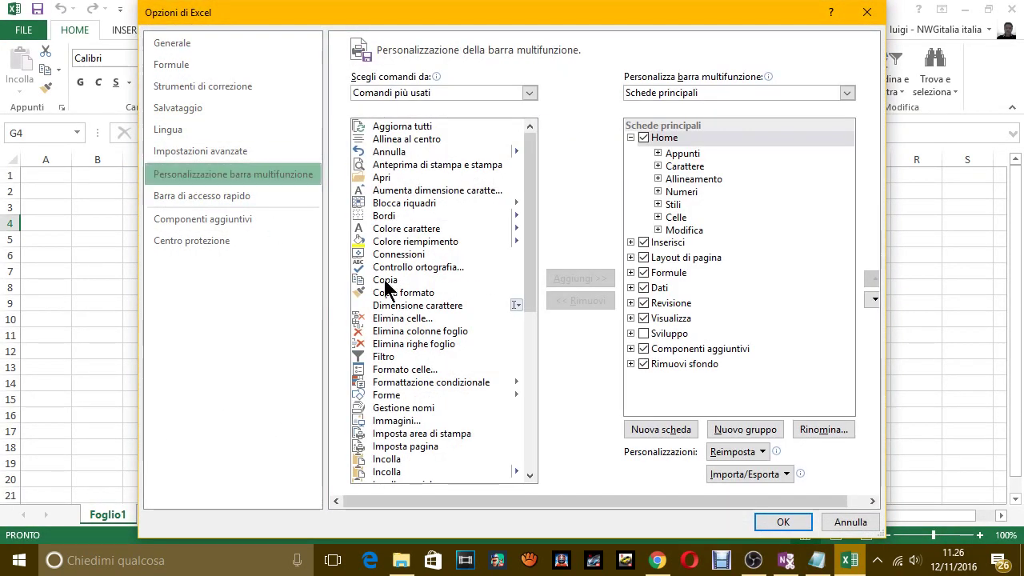
pyautogui.click(658, 153)
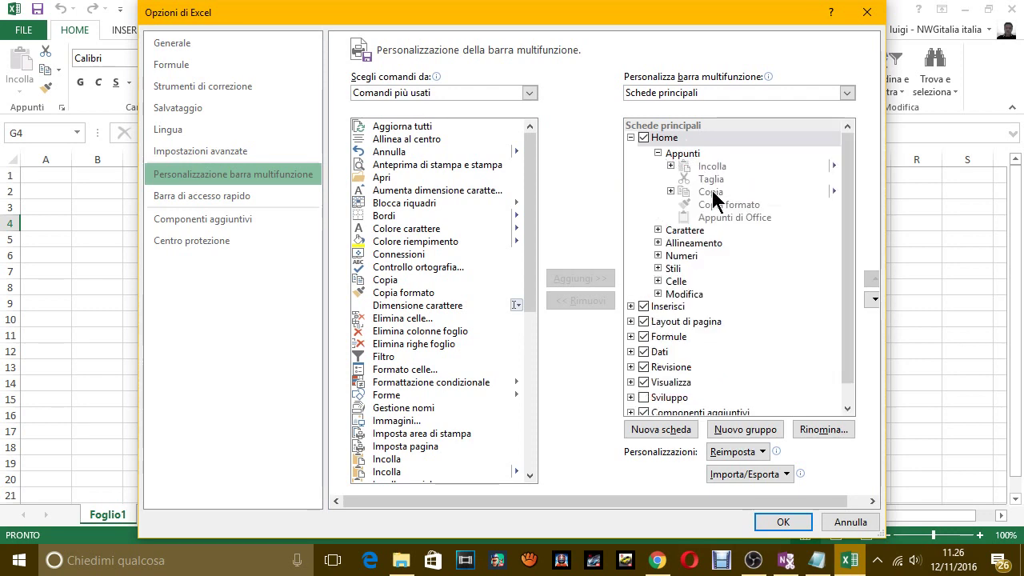
pyautogui.click(670, 165)
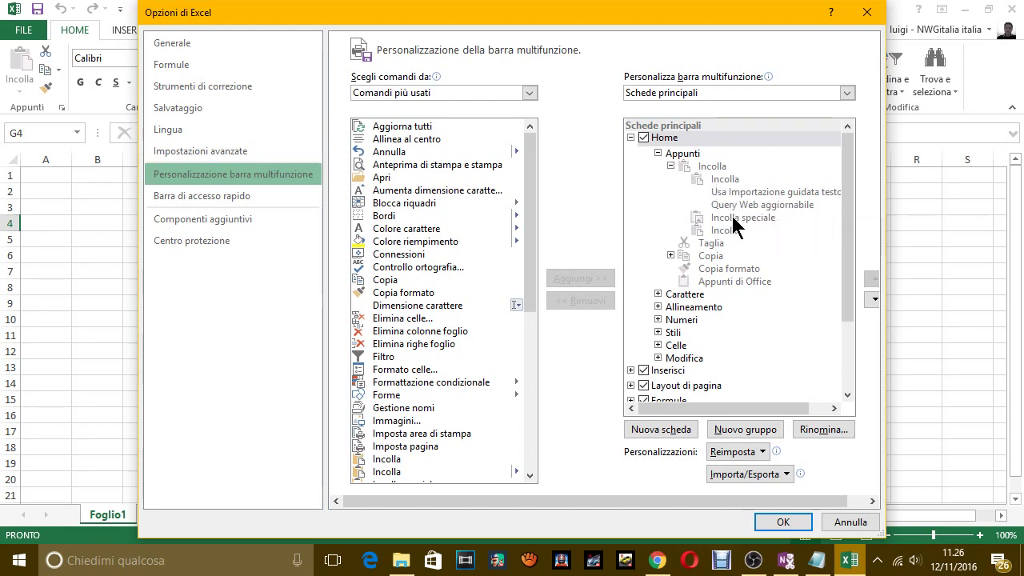
pyautogui.click(671, 255)
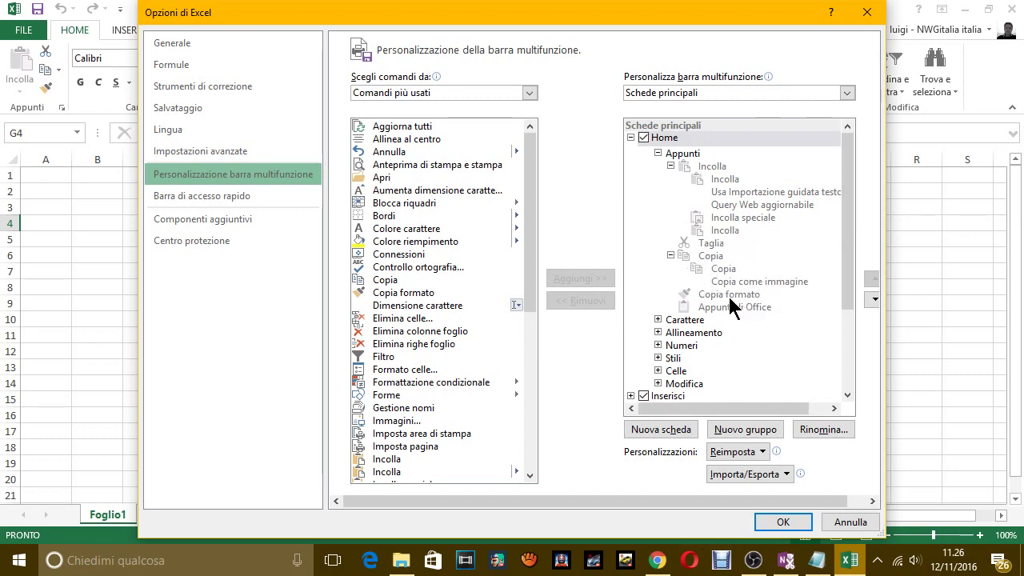
pyautogui.click(657, 320)
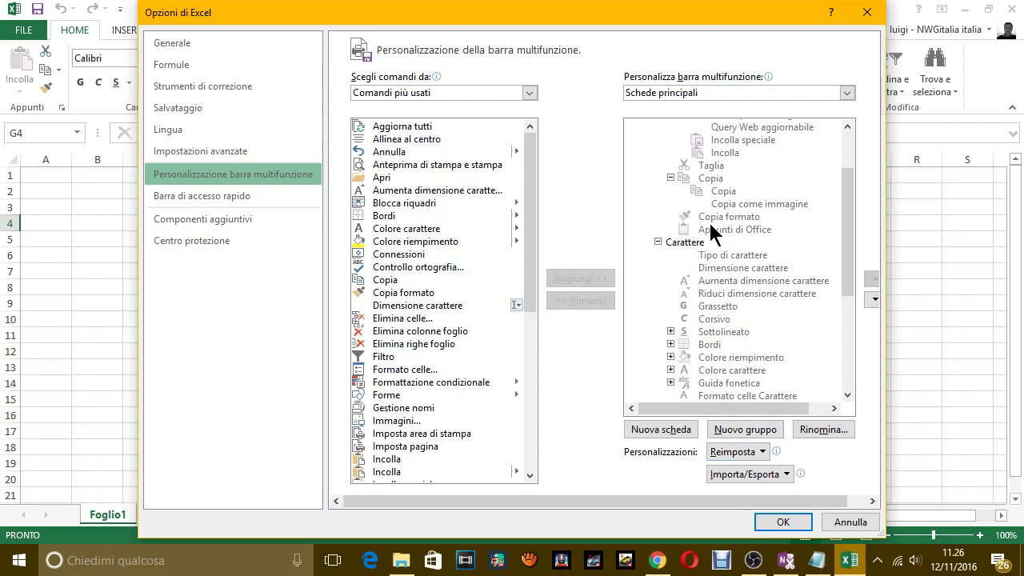
# Expand Sottolineato, then the Inserisci tab and its Tabelle group to show its commands
pyautogui.scroll(-1, 732, 215)
pyautogui.scroll(-2, 732, 215)
pyautogui.scroll(-1, 732, 215)
pyautogui.scroll(-1, 732, 214)
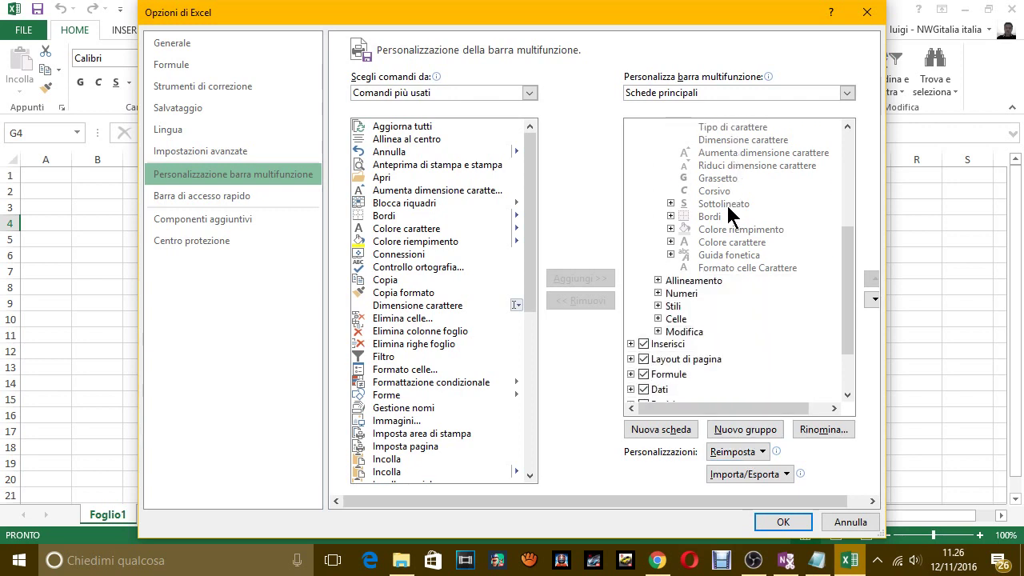
pyautogui.click(670, 203)
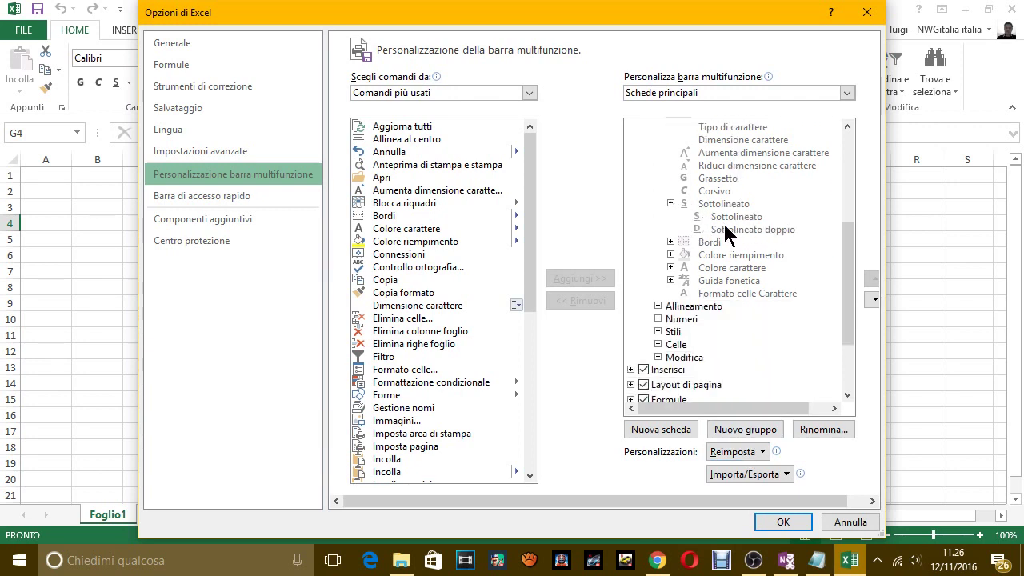
pyautogui.scroll(-3, 717, 235)
pyautogui.scroll(-1, 713, 253)
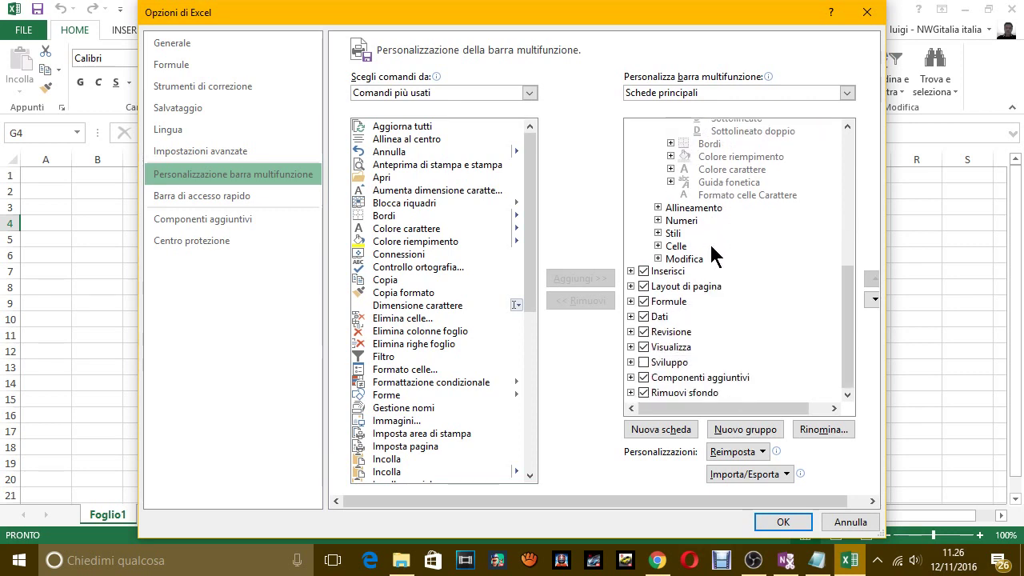
pyautogui.click(630, 270)
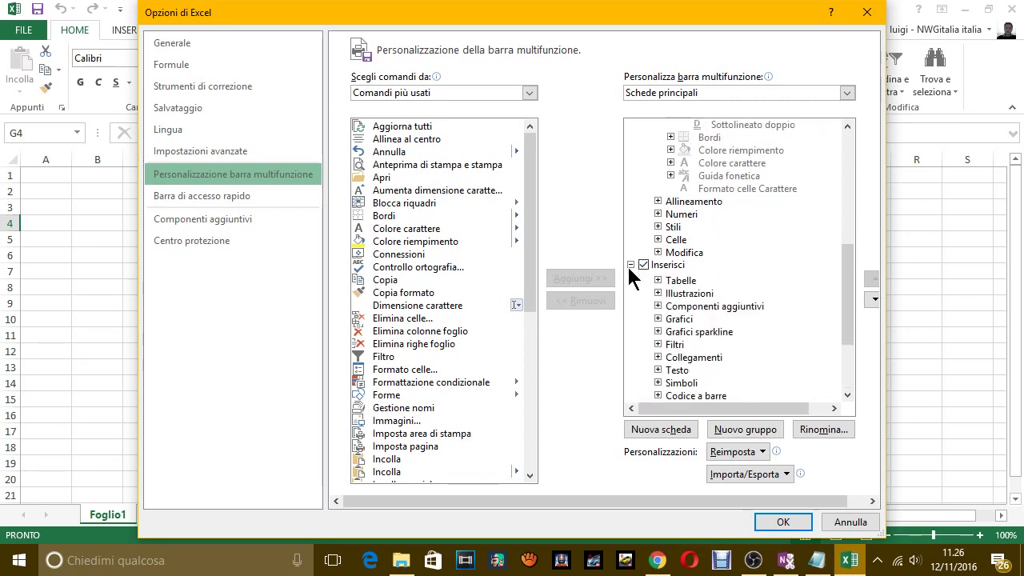
pyautogui.click(680, 281)
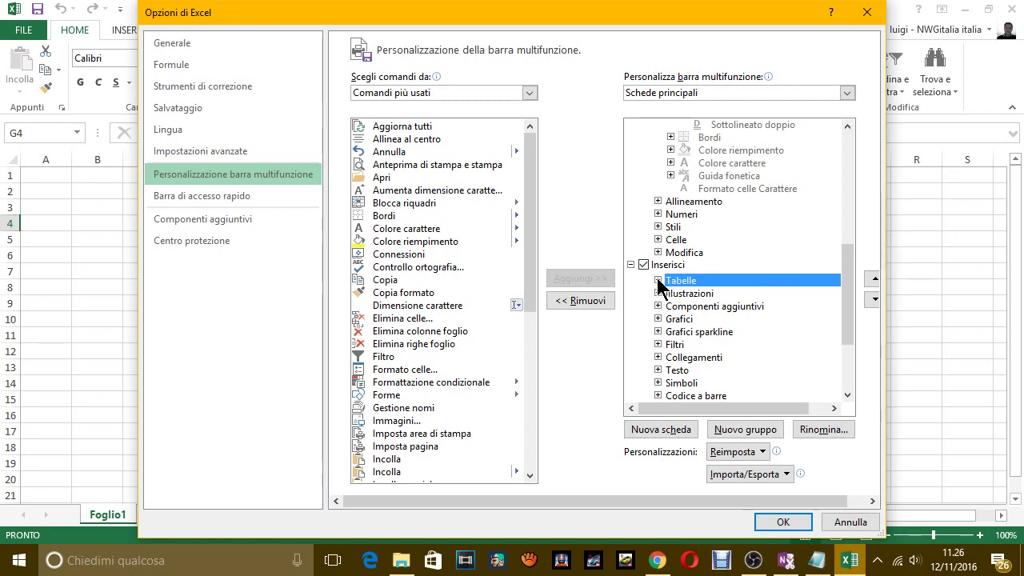
pyautogui.click(659, 280)
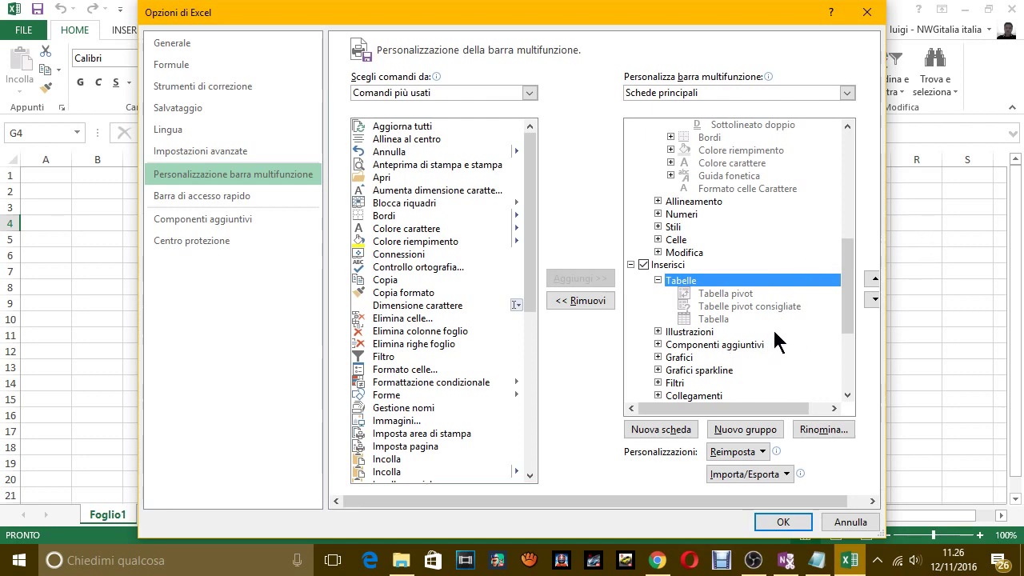
# Replace the abandoned 'COME V' line with 'ORA TI MOSTRO COME PERSONALIZZARE QUALCOSA' and return to Excel
pyautogui.hotkey('alt', 'Tab')
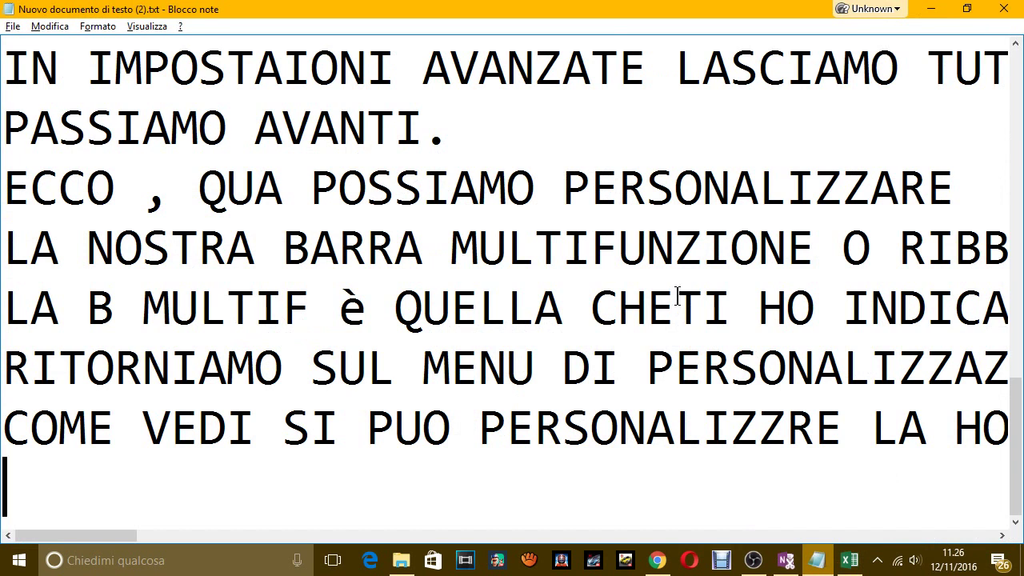
pyautogui.write('COME V')
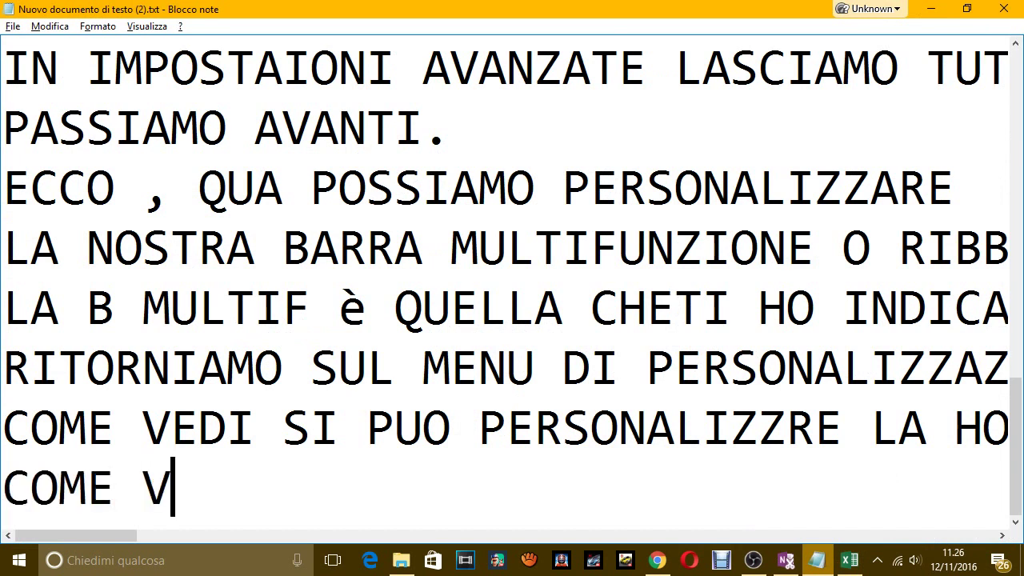
pyautogui.press('BackSpace')
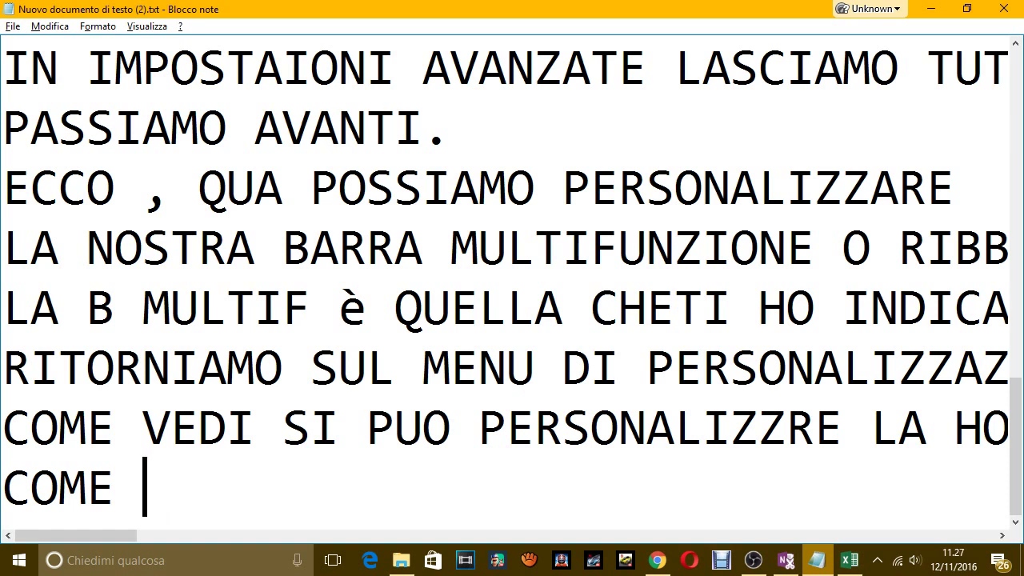
pyautogui.hotkey('ctrl', 'v')
pyautogui.press('Return')
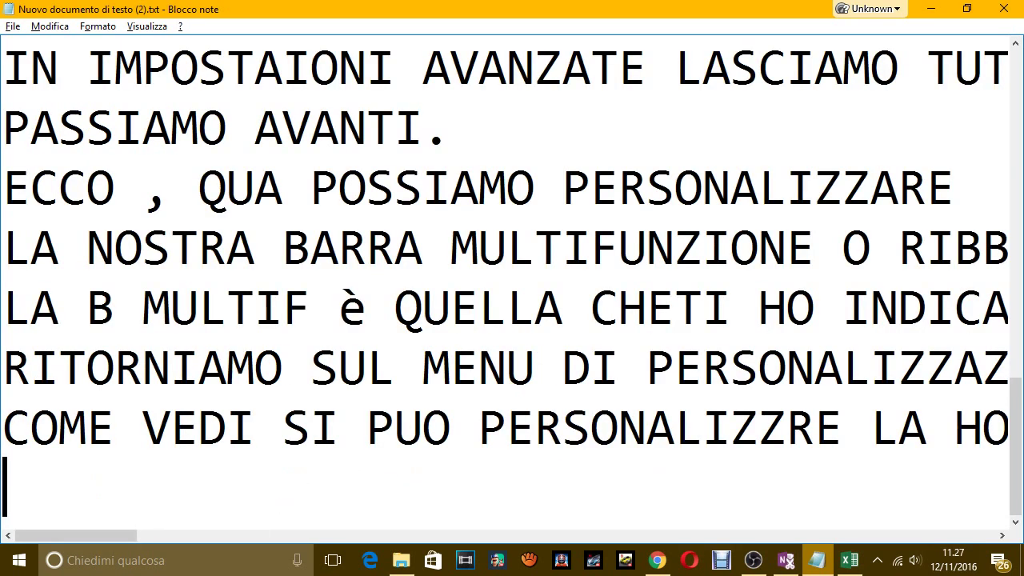
pyautogui.write('ORA TI  MOST')
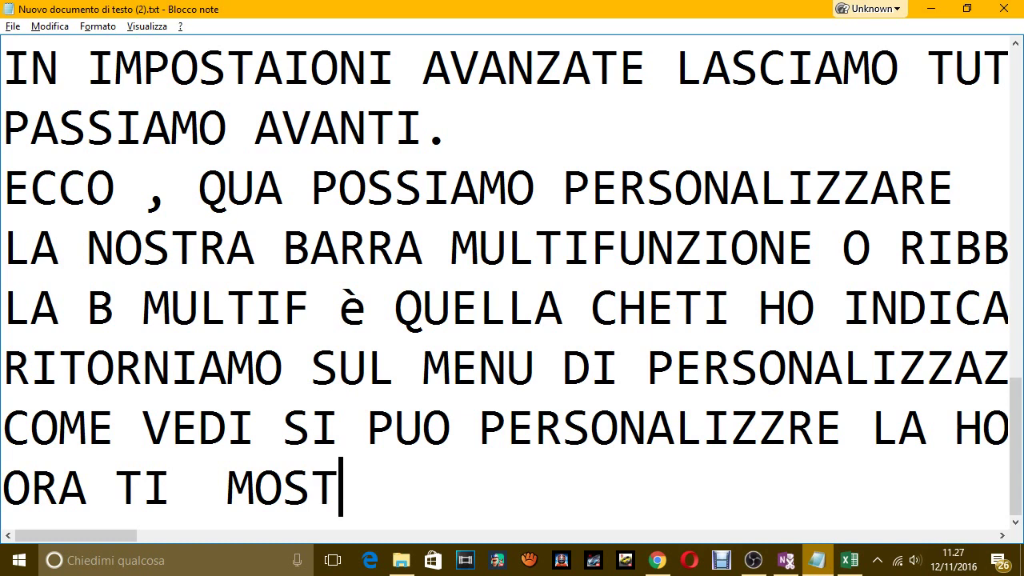
pyautogui.write('RO COME PER')
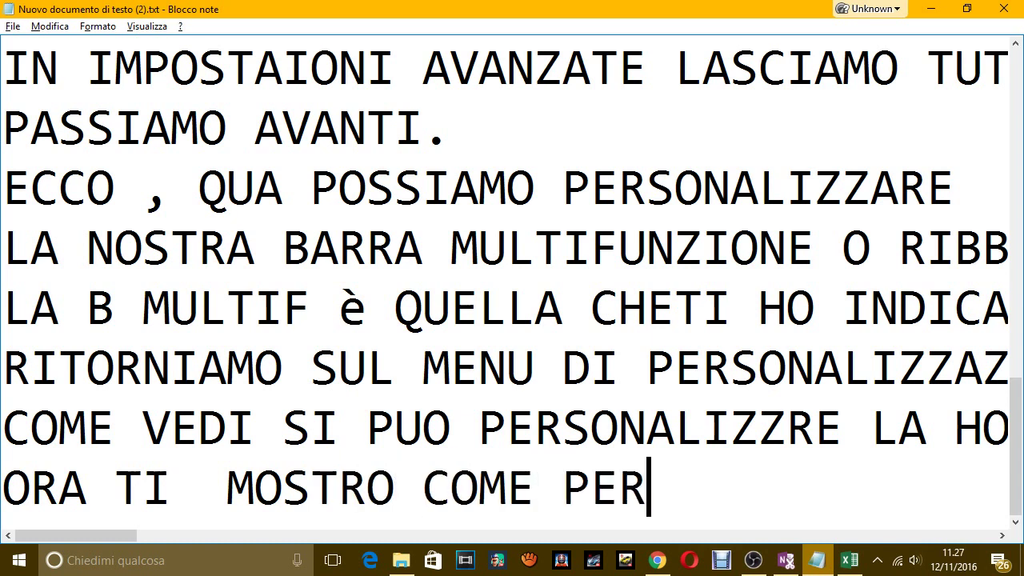
pyautogui.write('SONALIZZARE ')
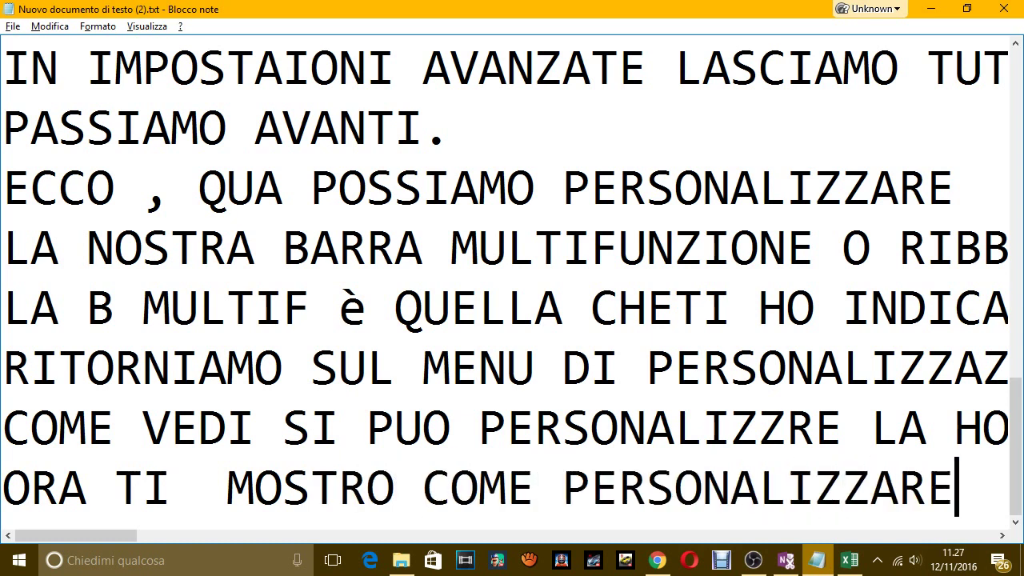
pyautogui.write('QULA')
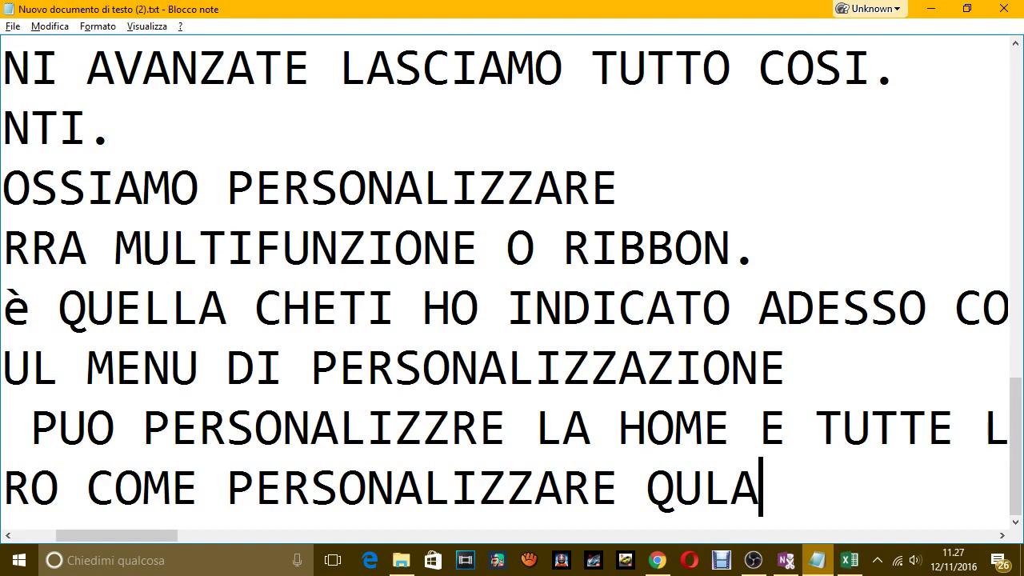
pyautogui.press('BackSpace')
pyautogui.press('BackSpace')
pyautogui.write('ALCOSA')
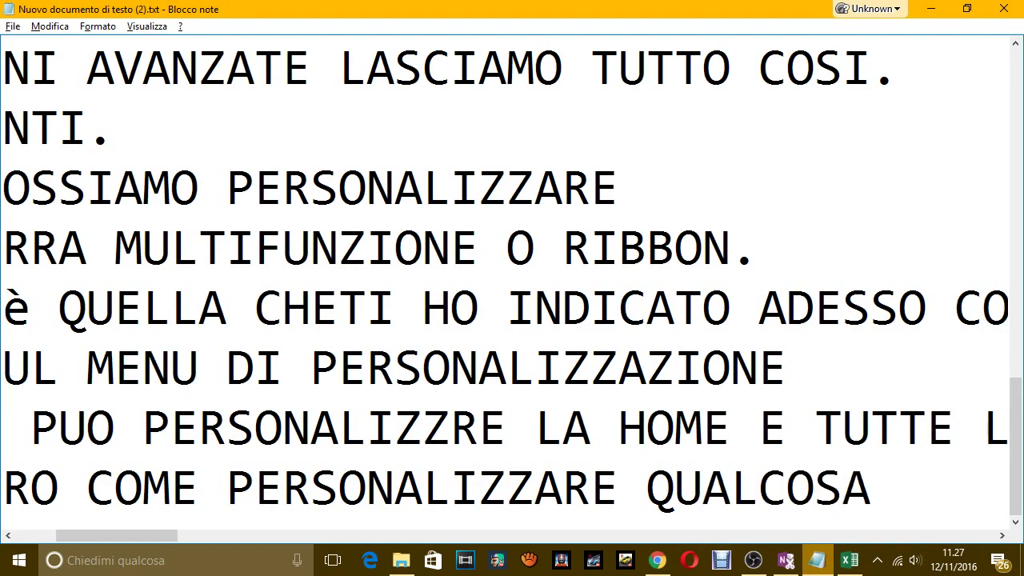
pyautogui.hotkey('alt', 'Tab')
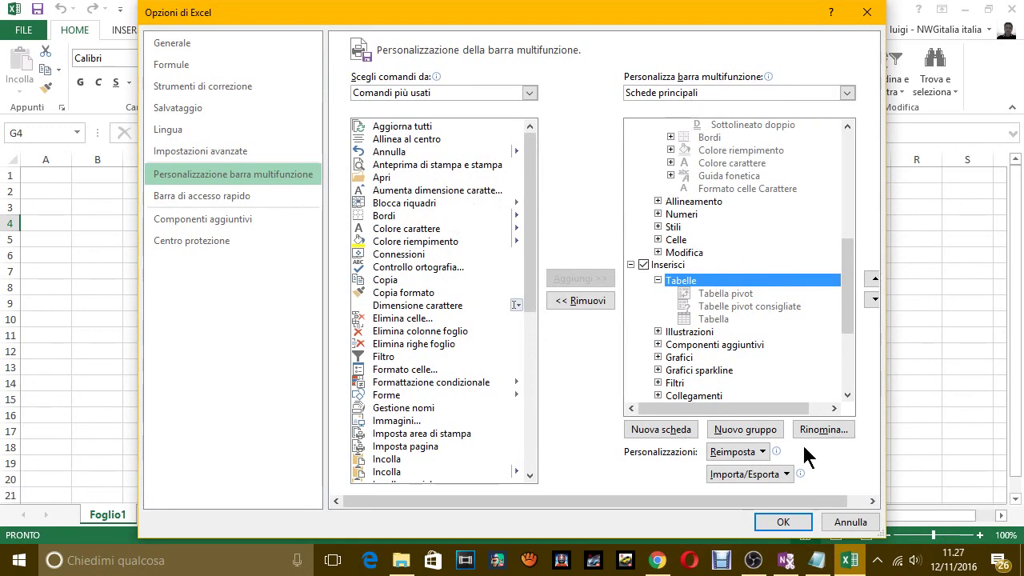
# Collapse the Appunti, Carattere, Inserisci and Home groups in the ribbon customization tree
pyautogui.moveTo(847, 269); pyautogui.dragTo(849, 168)
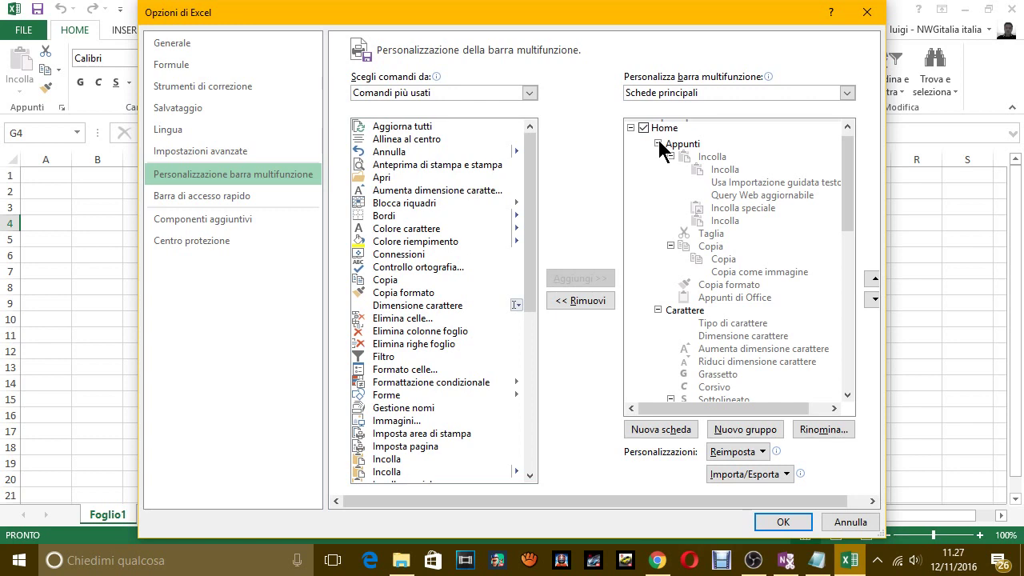
pyautogui.click(657, 144)
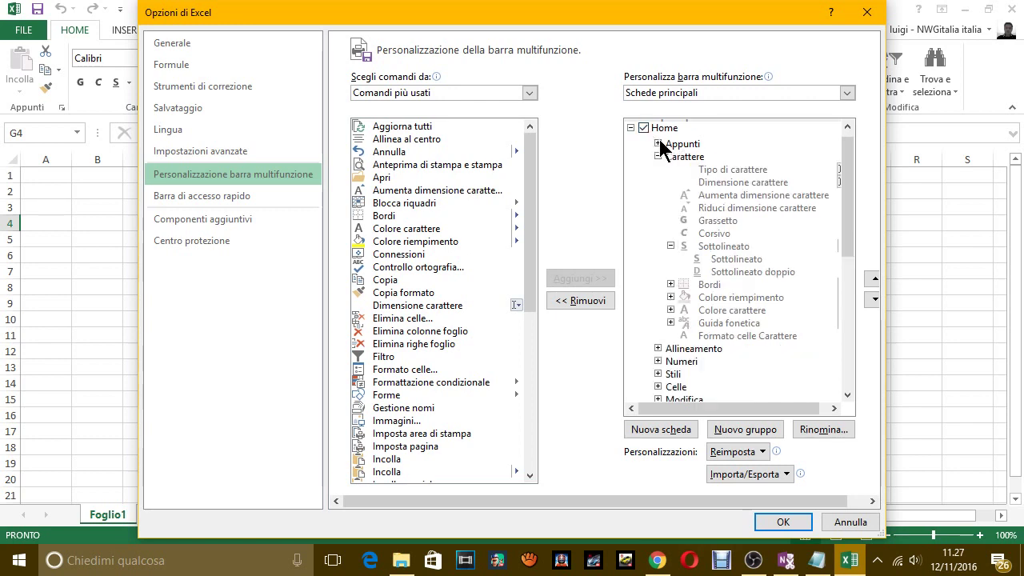
pyautogui.click(658, 155)
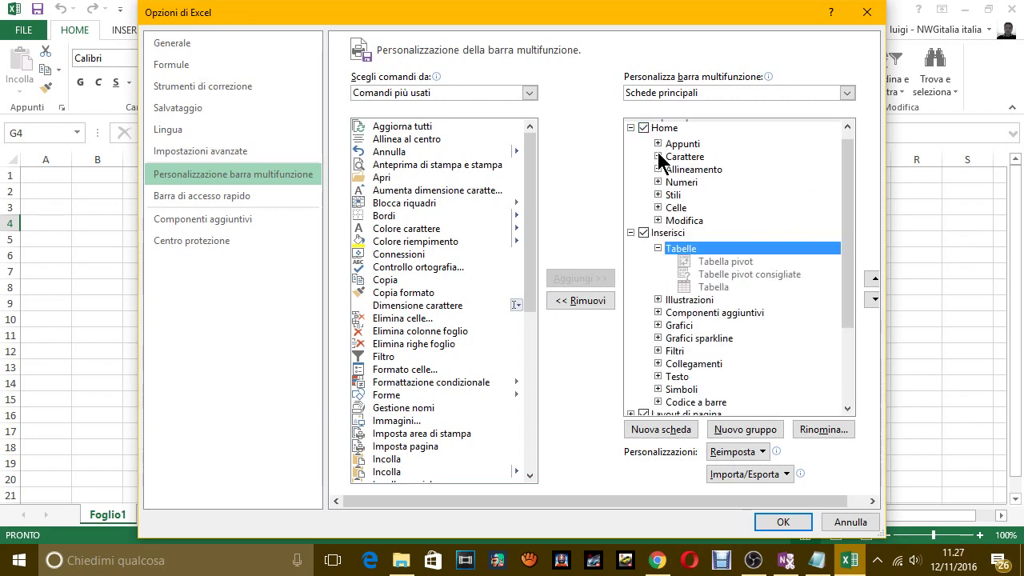
pyautogui.click(631, 231)
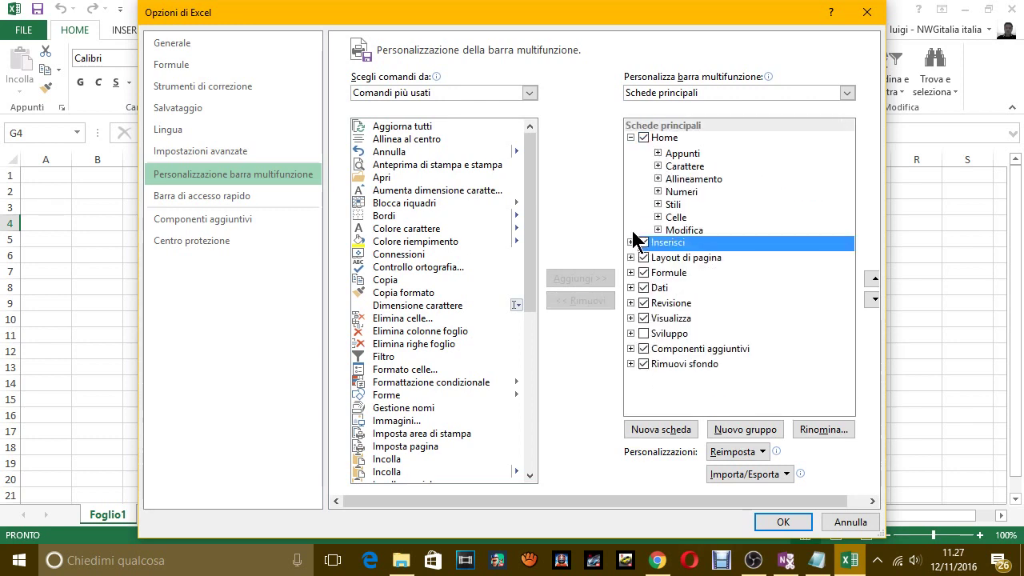
pyautogui.click(630, 137)
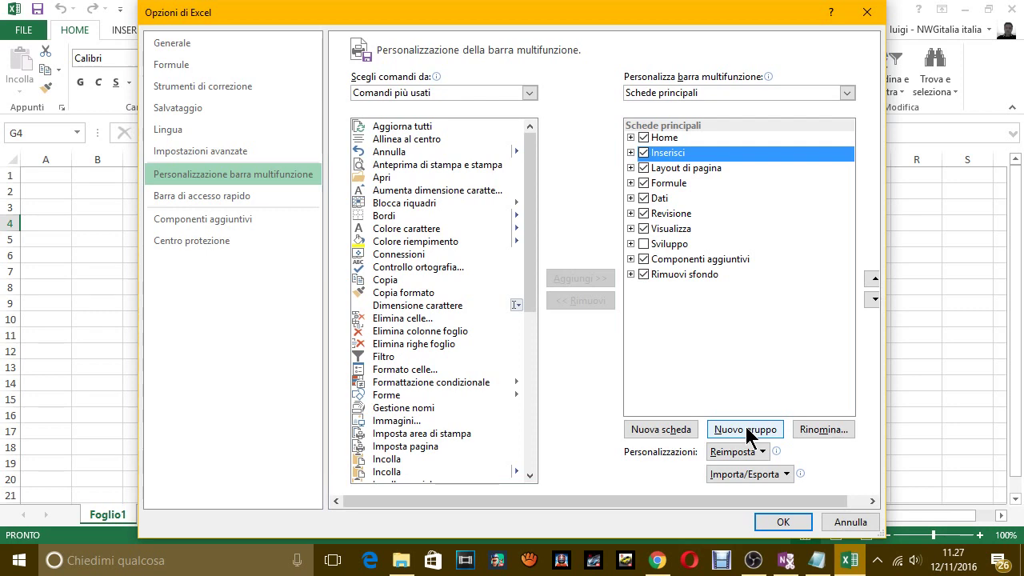
# Add a Nuovo gruppo (personalizzato) to the Inserisci tab, then remove it again
pyautogui.click(678, 95)
pyautogui.click(675, 93)
pyautogui.click(676, 95)
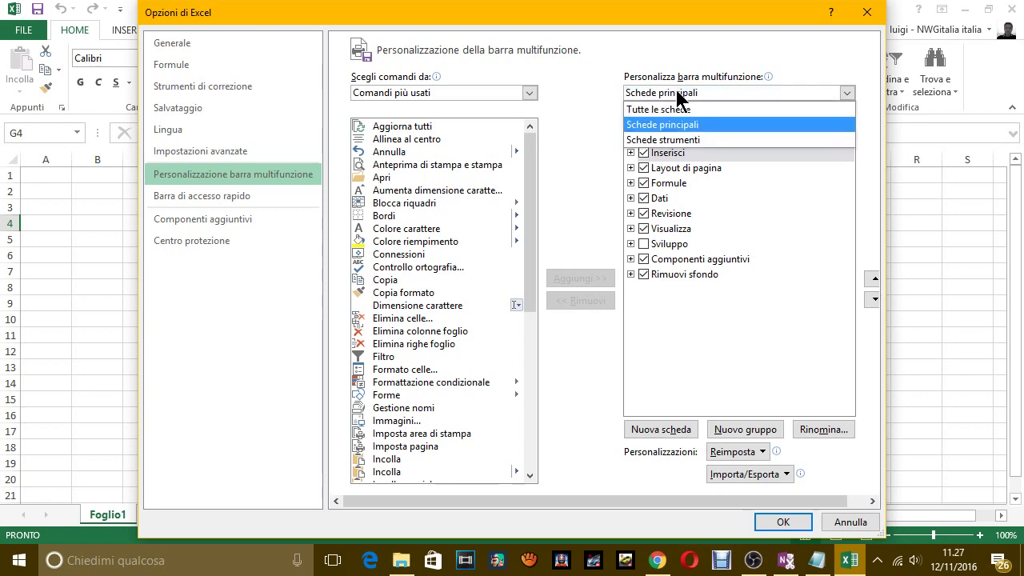
pyautogui.click(675, 96)
pyautogui.click(738, 428)
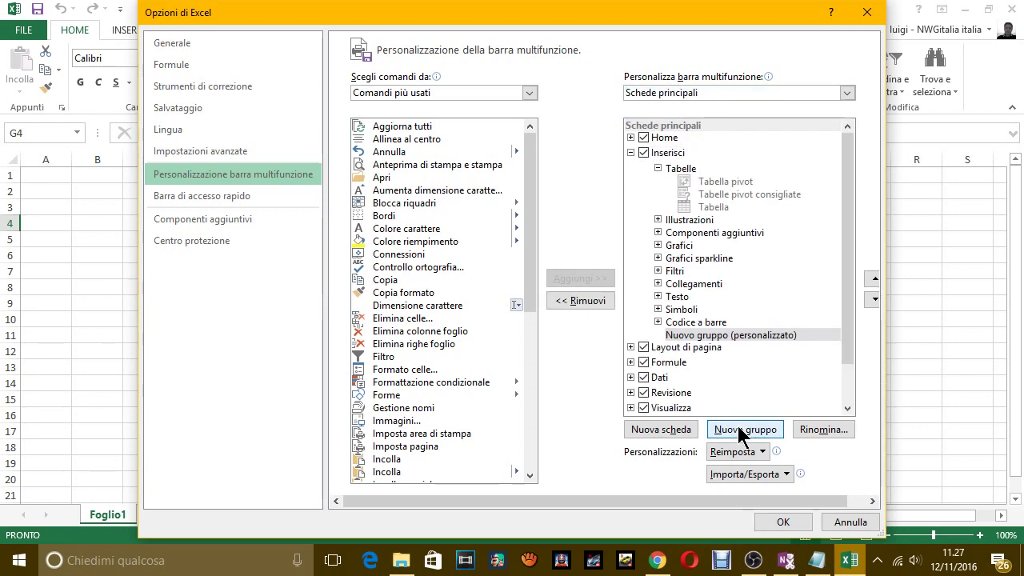
pyautogui.click(736, 335)
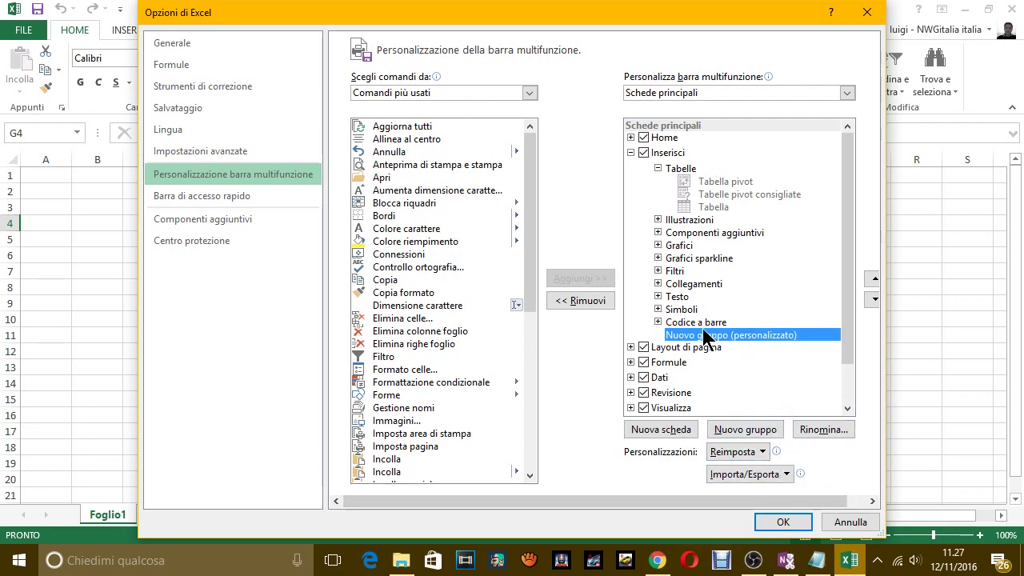
pyautogui.click(600, 302)
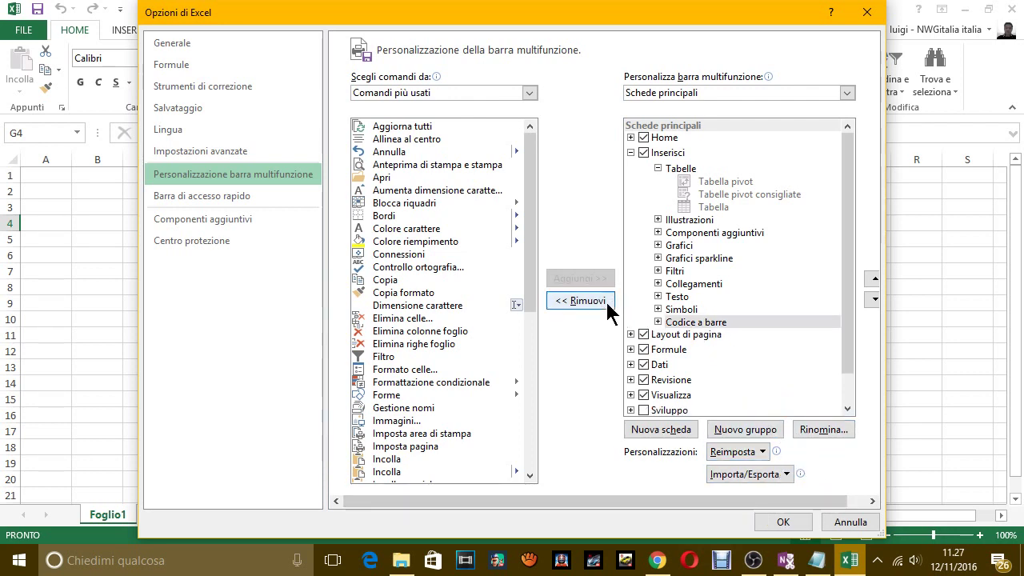
# Add a new Home group renamed 'personalizzato' with a smiley symbol
pyautogui.click(663, 138)
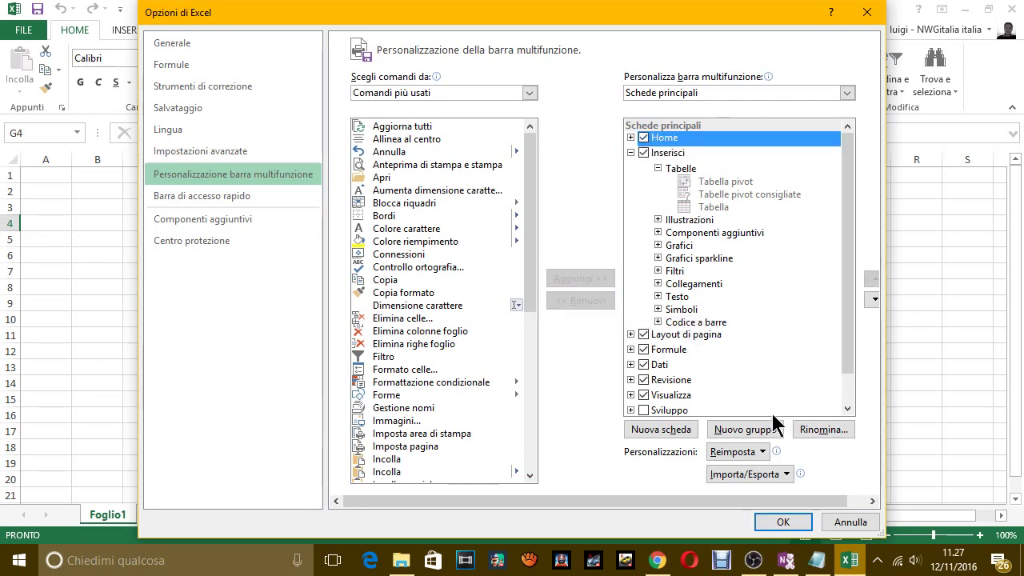
pyautogui.click(759, 428)
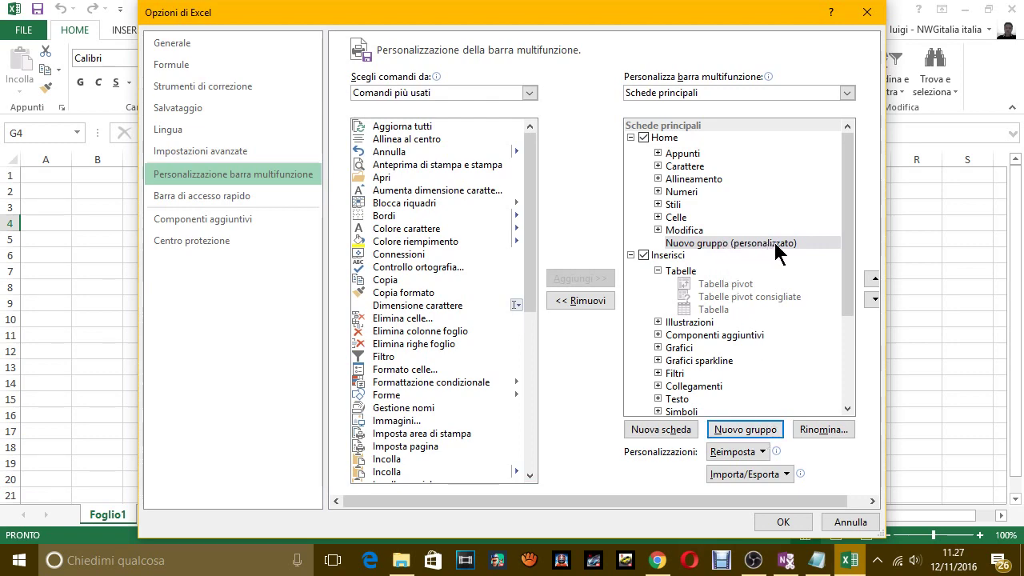
pyautogui.click(813, 428)
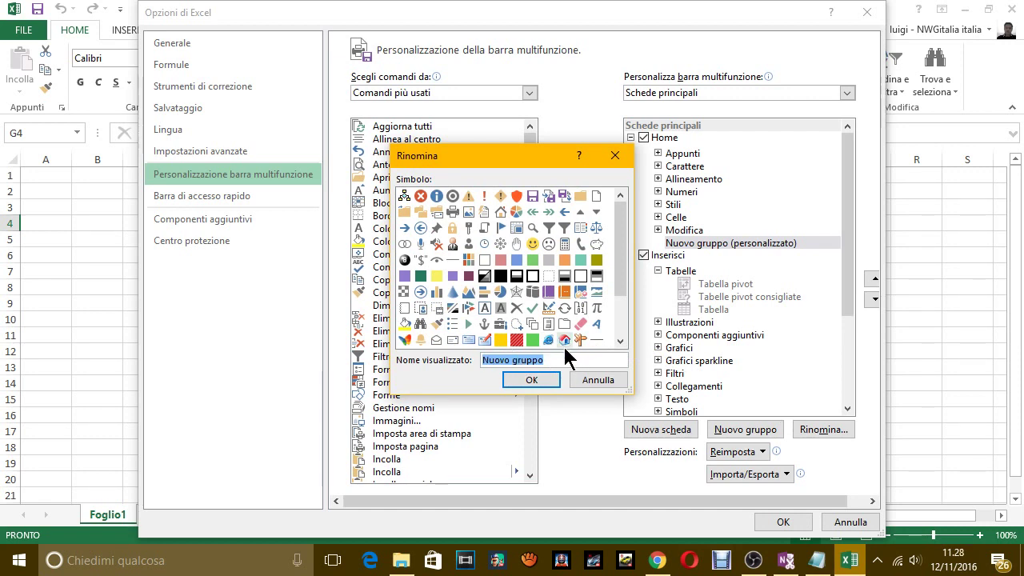
pyautogui.write('person')
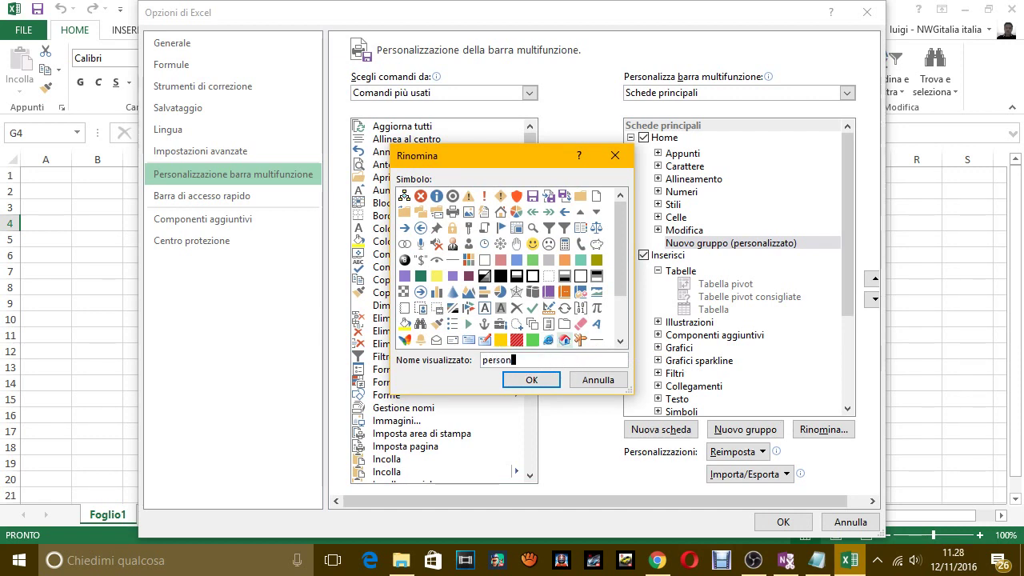
pyautogui.write('alizzato')
pyautogui.click(533, 244)
pyautogui.click(534, 379)
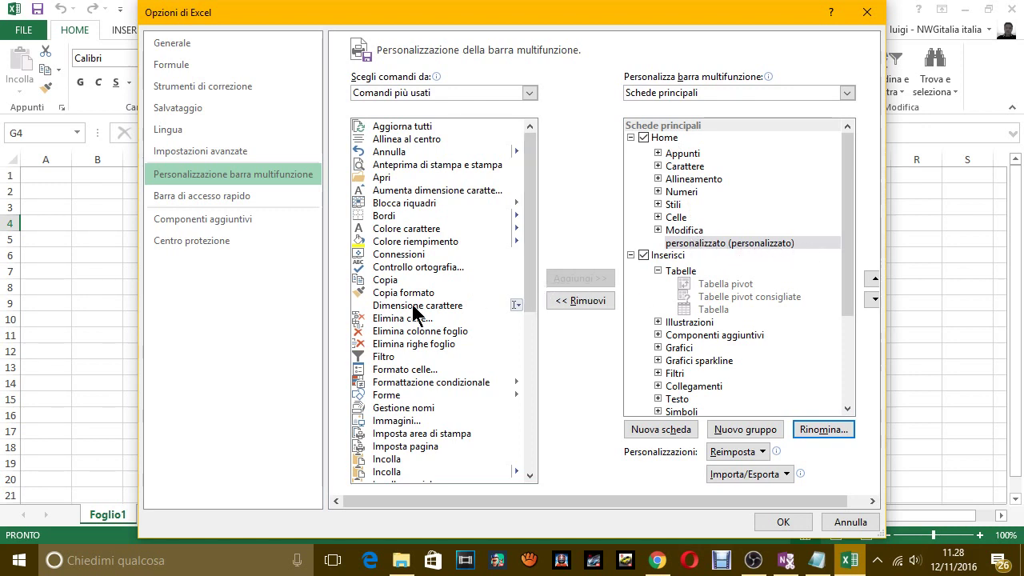
# Set Scegli comandi da to Tutti i comandi and scroll through the list
pyautogui.moveTo(530, 160); pyautogui.dragTo(530, 327)
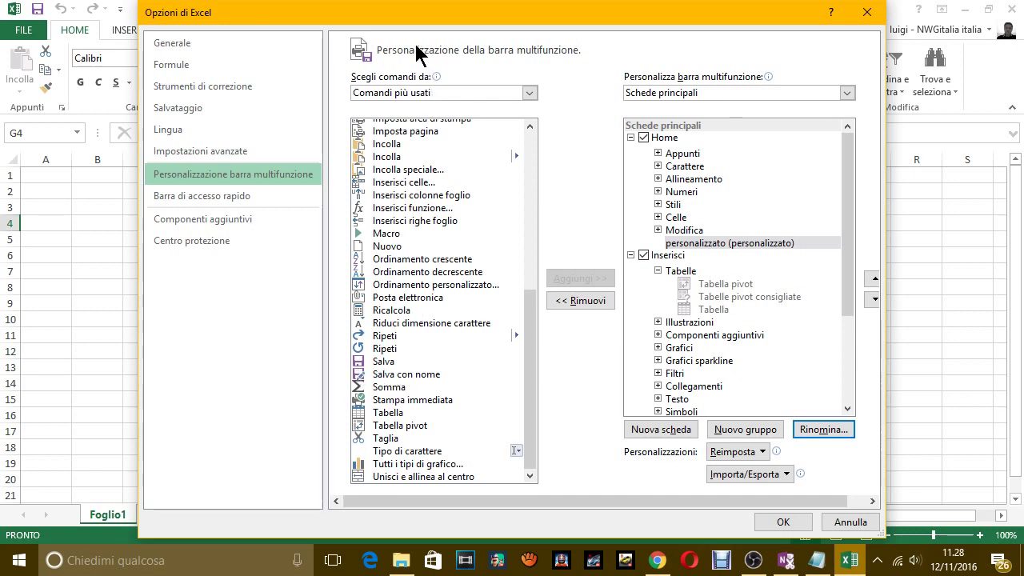
pyautogui.click(407, 95)
pyautogui.click(412, 139)
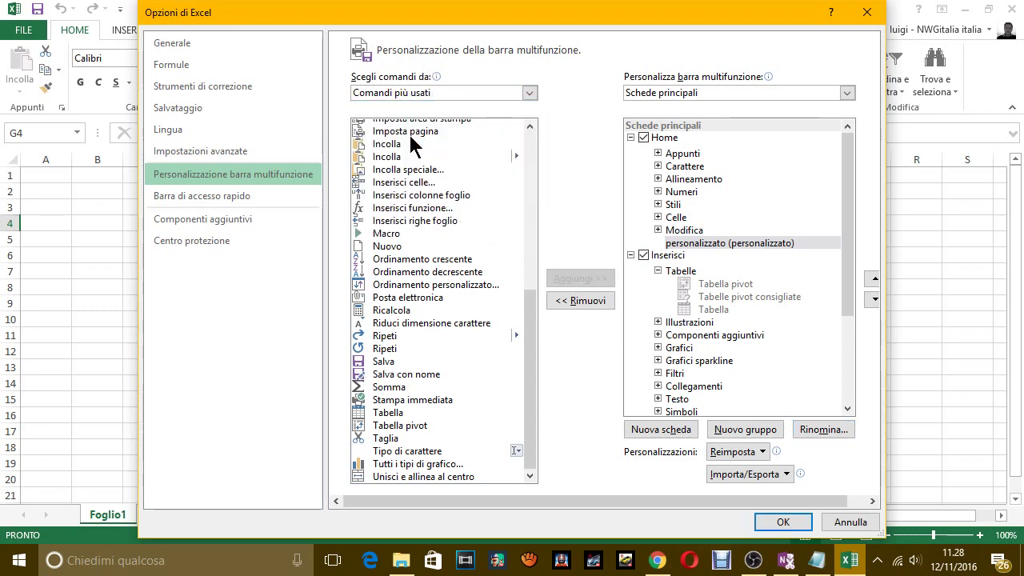
pyautogui.scroll(-5, 434, 210)
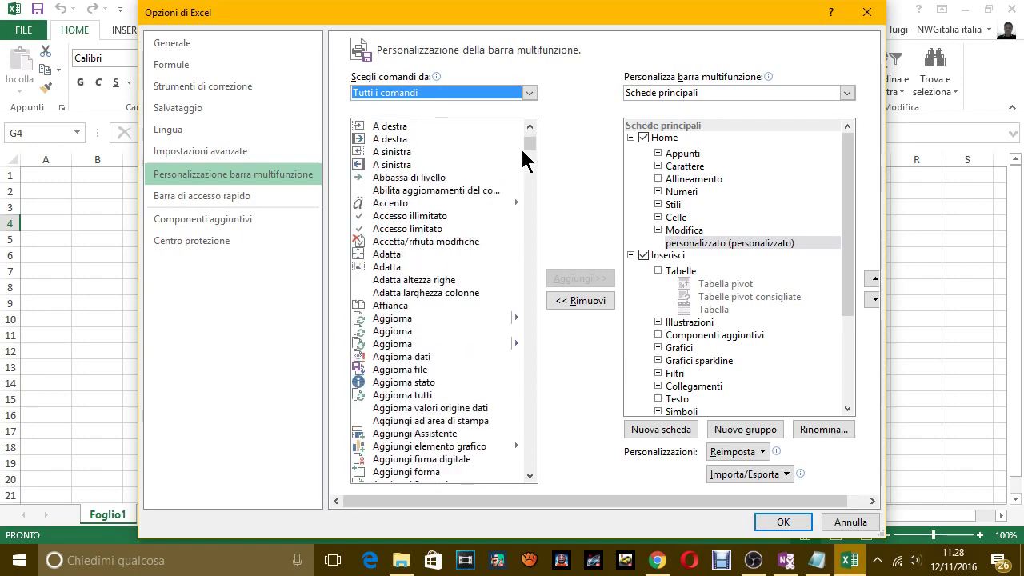
pyautogui.moveTo(521, 147); pyautogui.dragTo(528, 383)
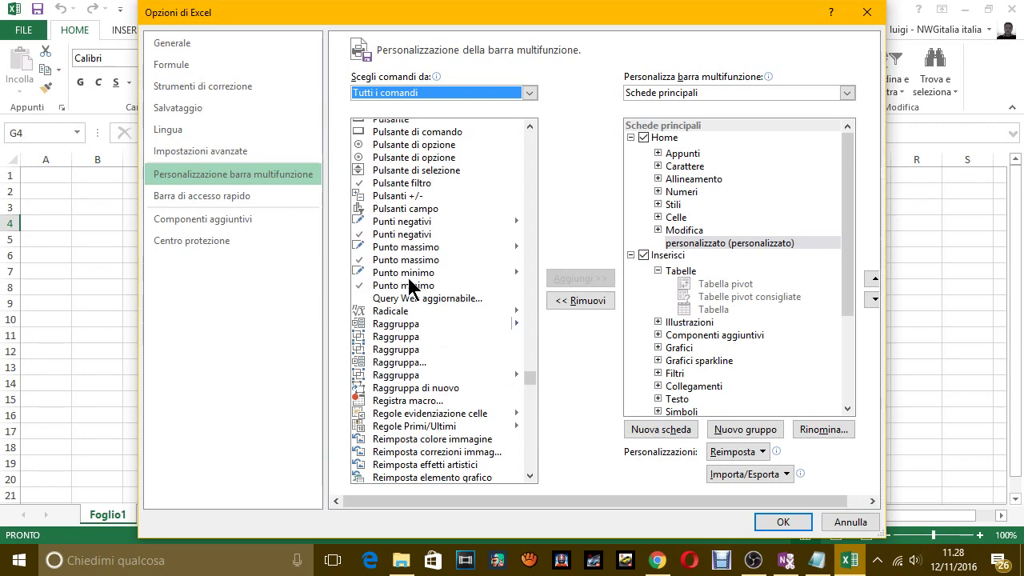
pyautogui.moveTo(529, 380); pyautogui.dragTo(530, 322)
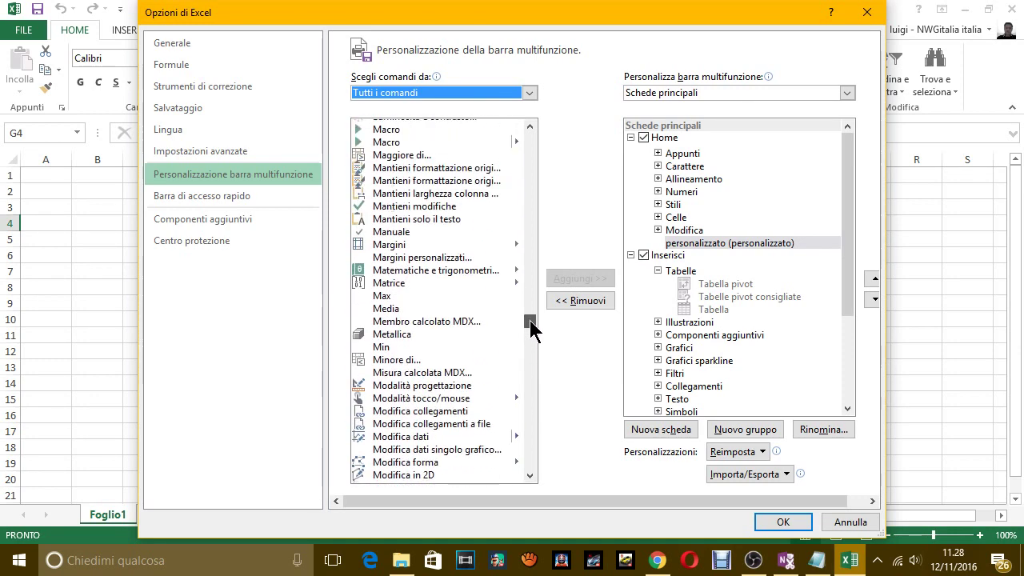
# Add Macro, Mantieni solo il testo and Metallica to the personalizzato group
pyautogui.click(391, 131)
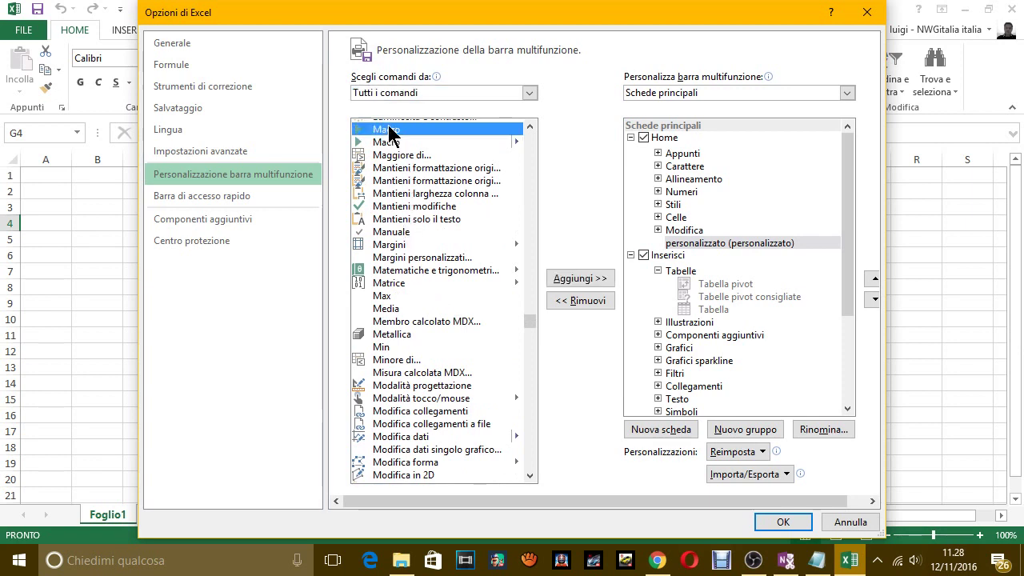
pyautogui.click(575, 277)
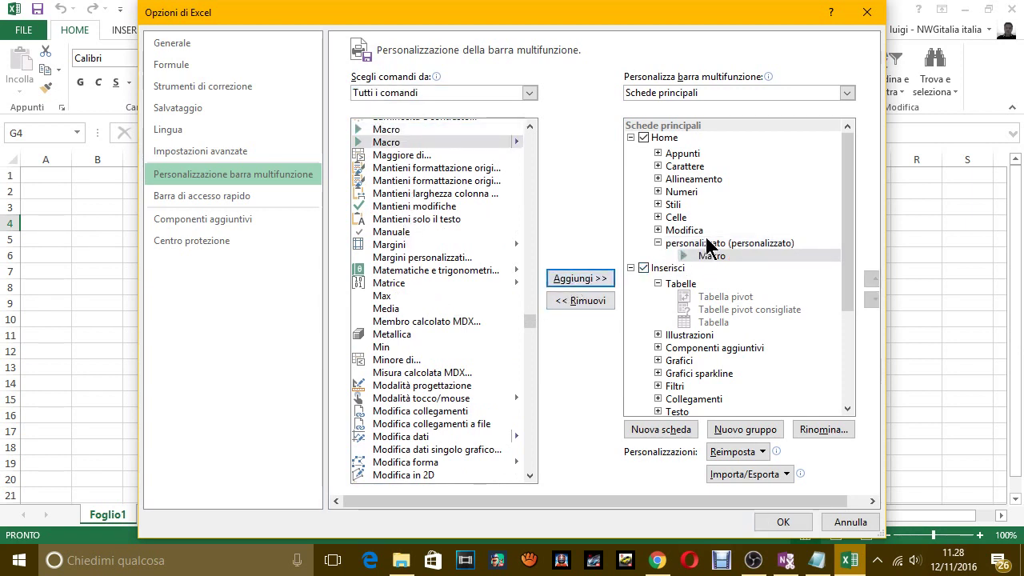
pyautogui.click(396, 217)
pyautogui.click(588, 279)
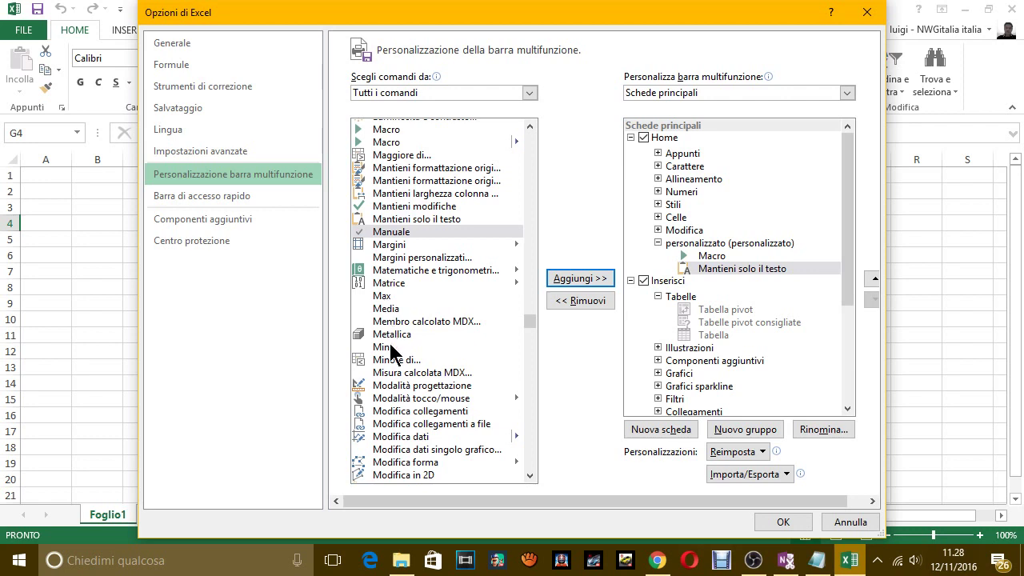
pyautogui.click(394, 334)
pyautogui.click(575, 282)
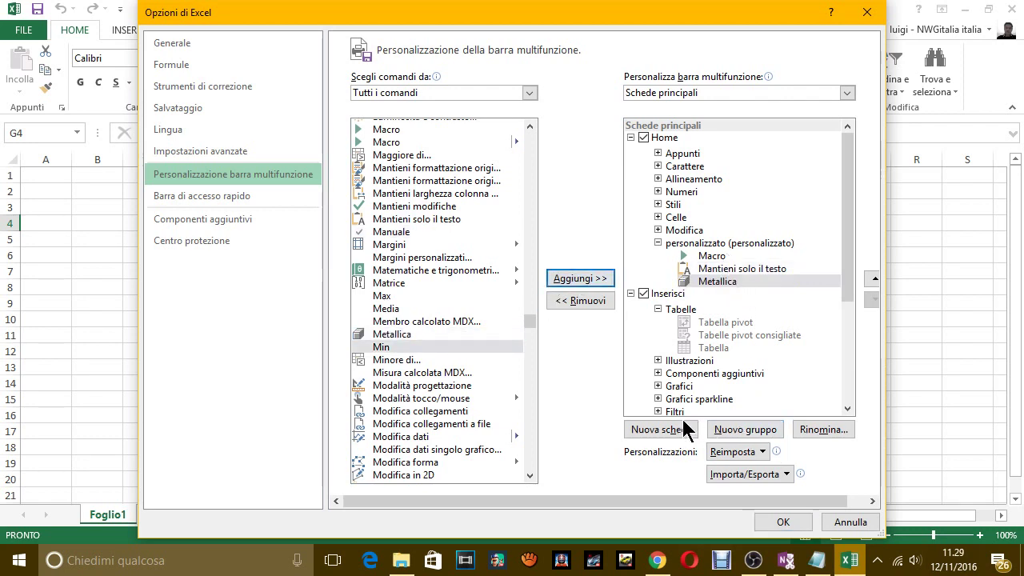
# End the narration with a period, add 'ora ti mostro cose è successo', then return to Excel
pyautogui.hotkey('alt', 'Tab')
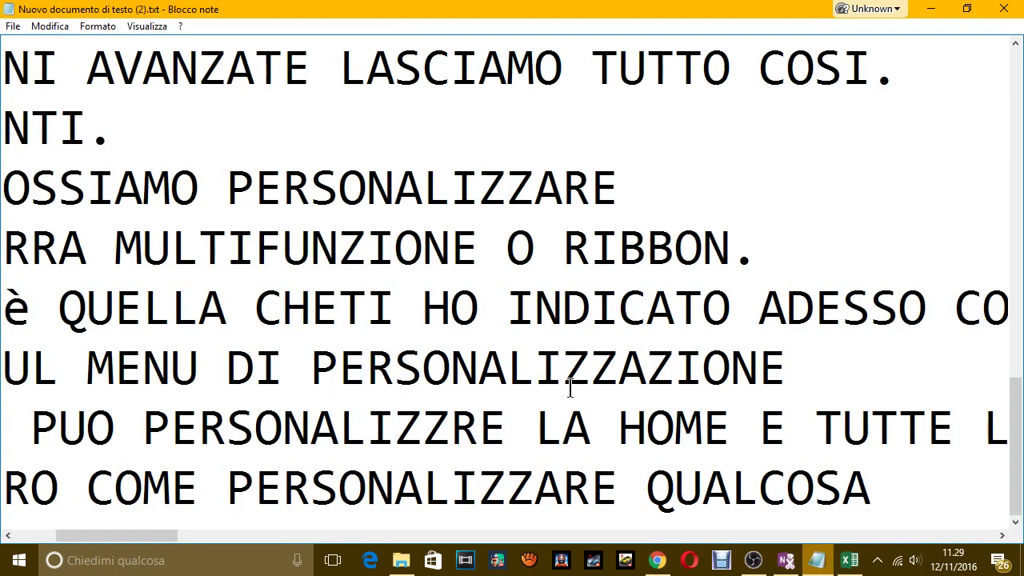
pyautogui.write('.')
pyautogui.press('Return')
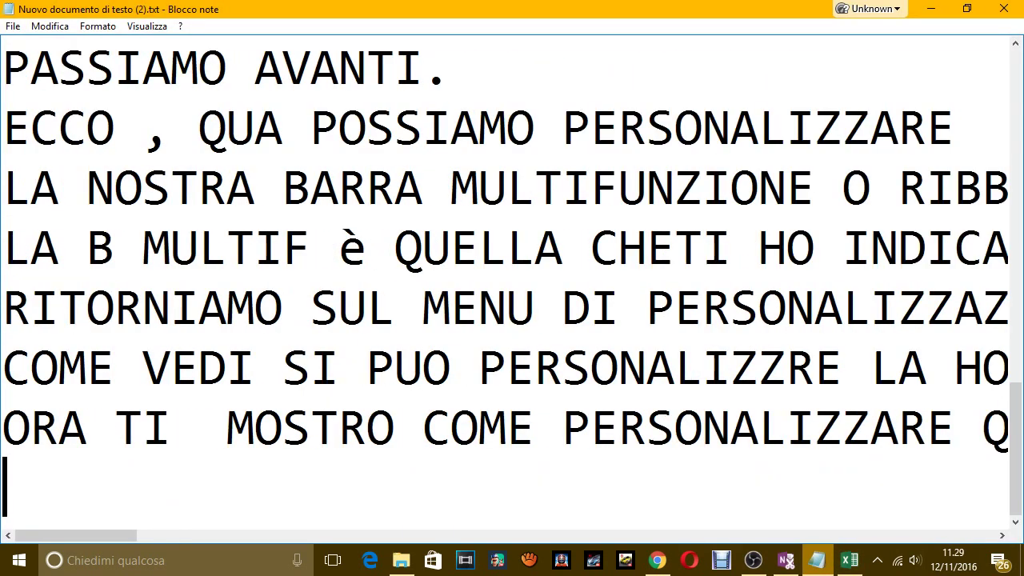
pyautogui.write('ora ti most')
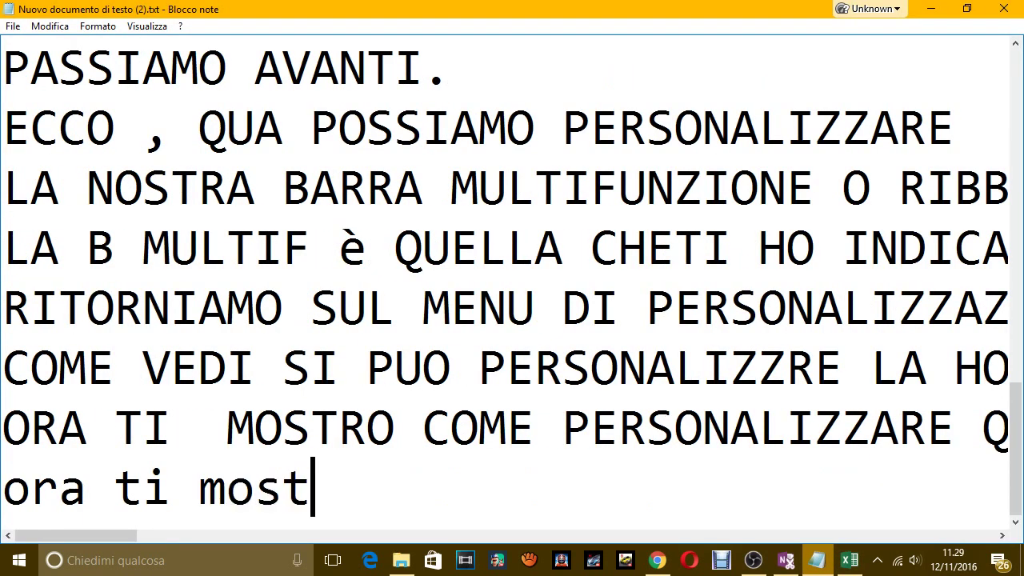
pyautogui.write('ro cose è su')
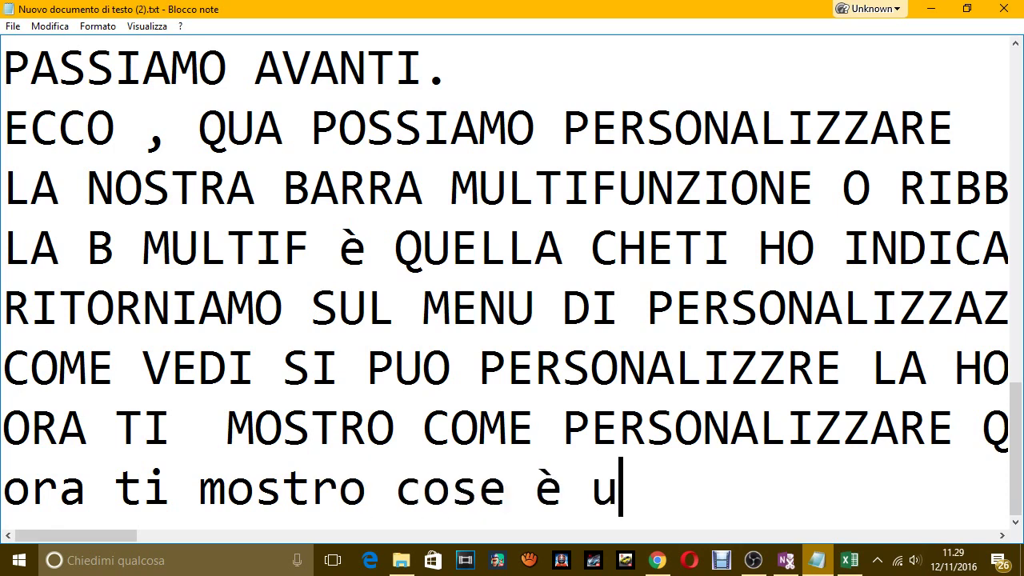
pyautogui.press('BackSpace')
pyautogui.write('successo')
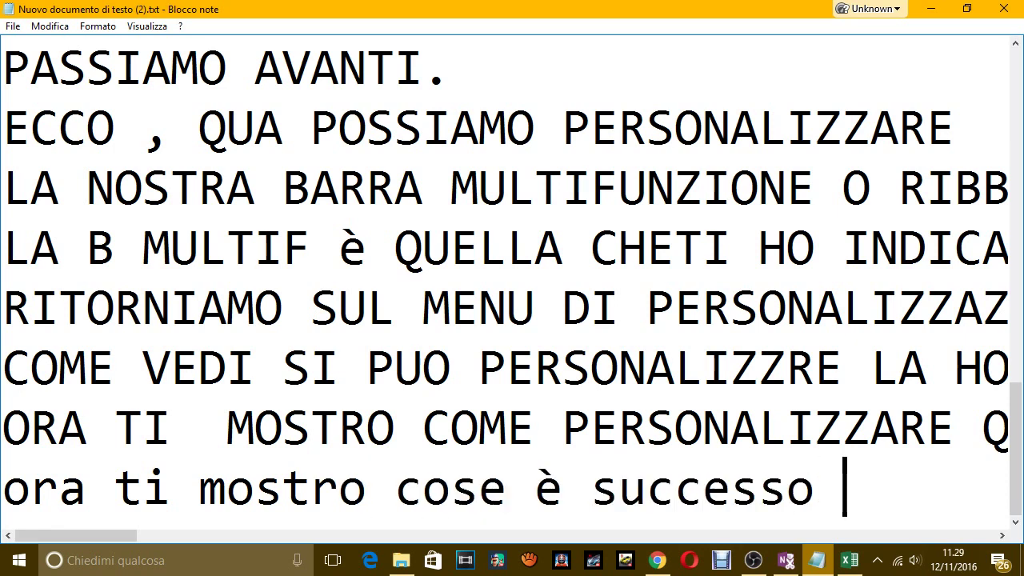
pyautogui.press('Return')
pyautogui.hotkey('alt', 'Tab')
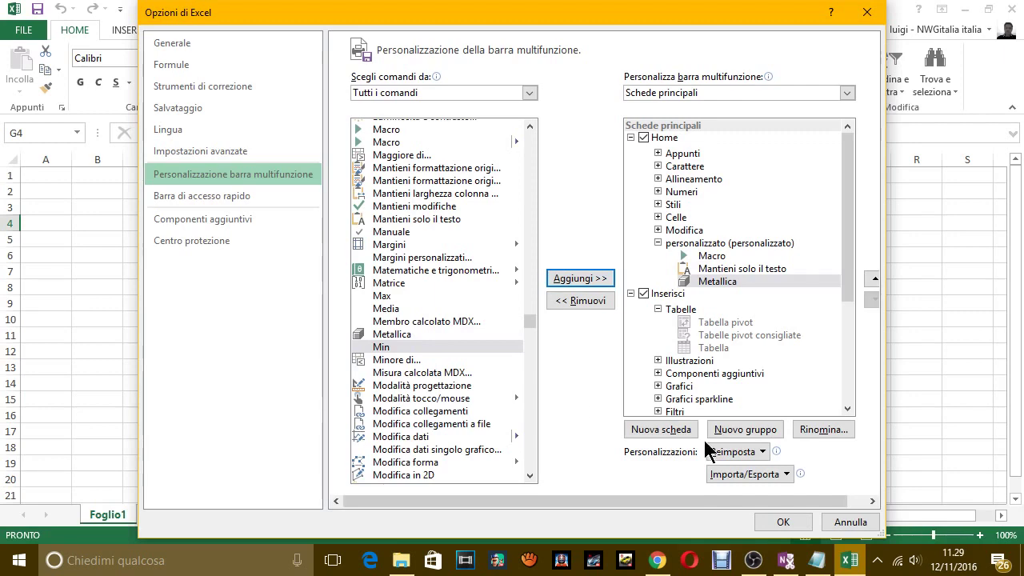
# Confirm Opzioni di Excel with OK to show personalizzato on Home, then close Excel
pyautogui.click(771, 521)
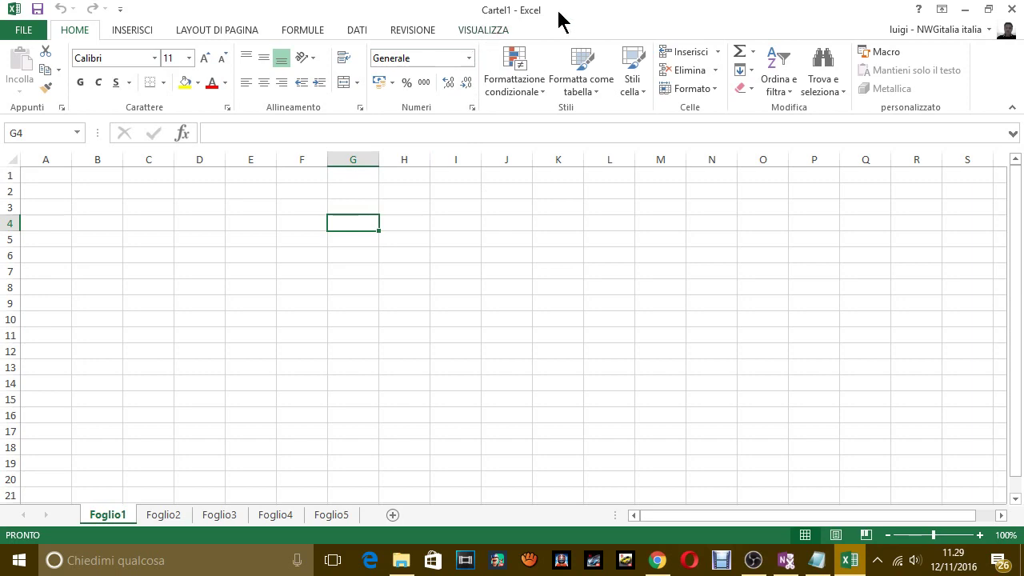
pyautogui.click(1011, 9)
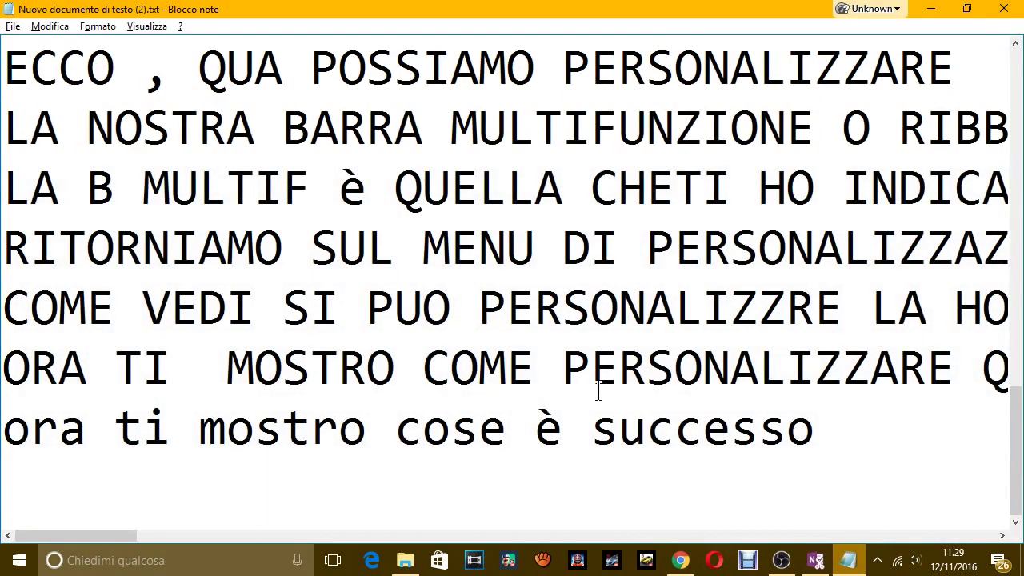
# Launch Excel 2013 via a search for 'exc' and open a blank workbook
pyautogui.click(89, 562)
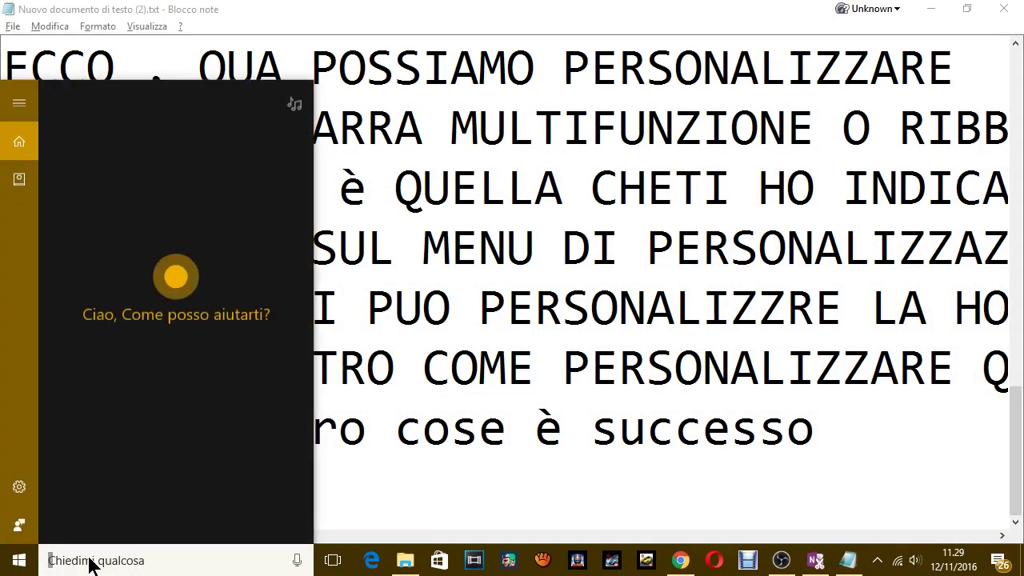
pyautogui.write('exc')
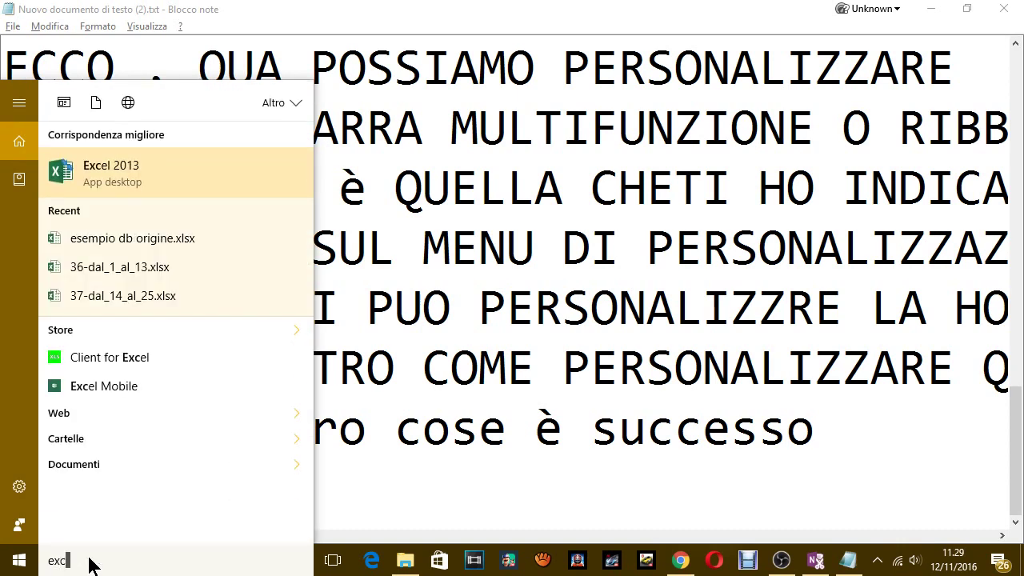
pyautogui.press('Return')
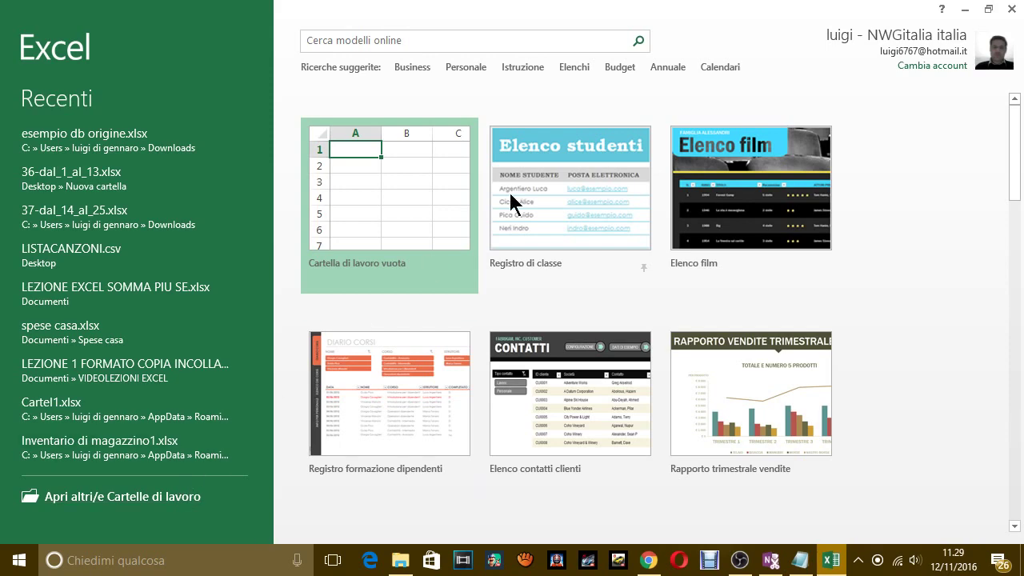
pyautogui.click(324, 191)
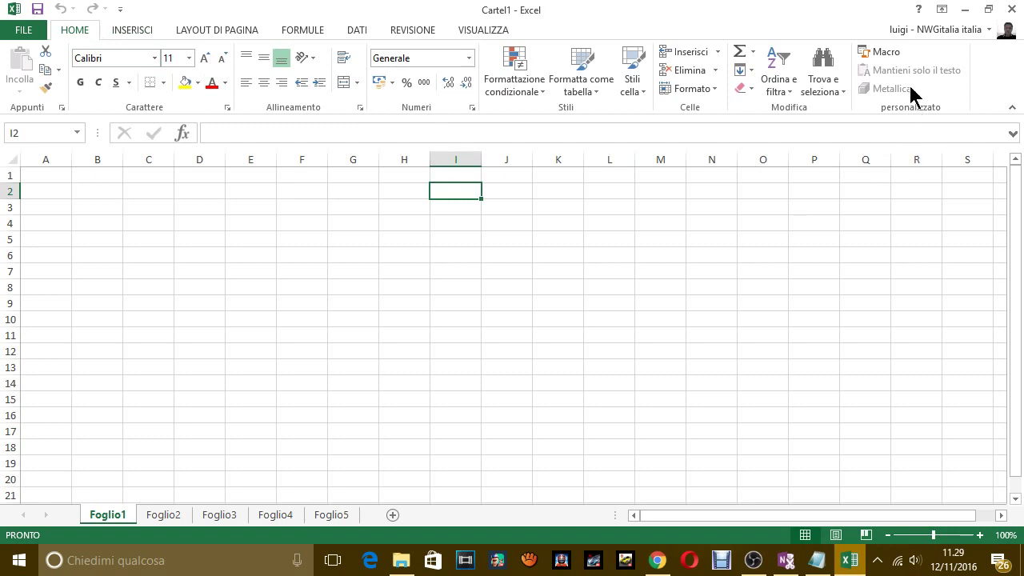
# Test the personalizzato group's Macro command, close its dialog, and go back to Notepad
pyautogui.click(899, 54)
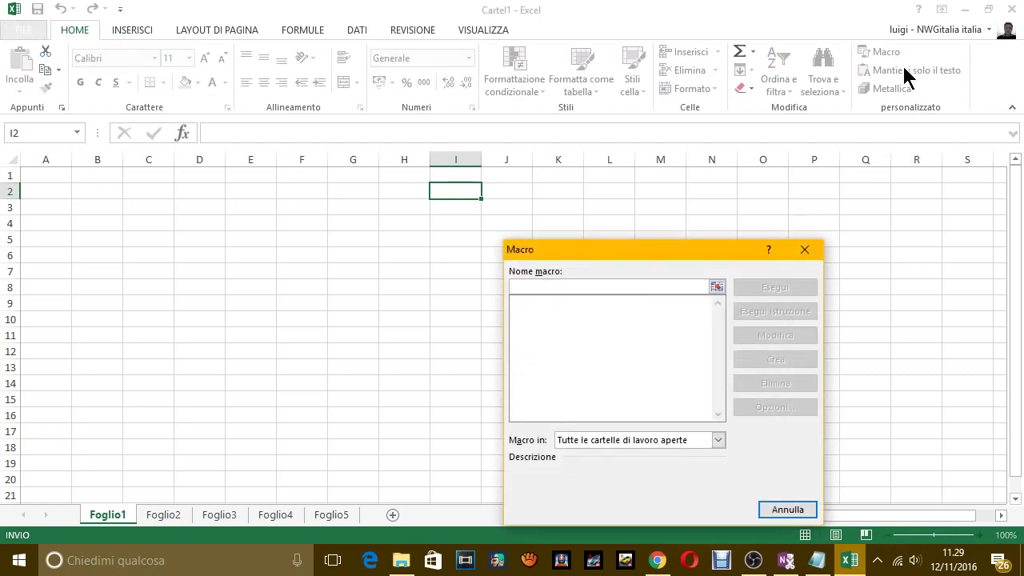
pyautogui.click(805, 249)
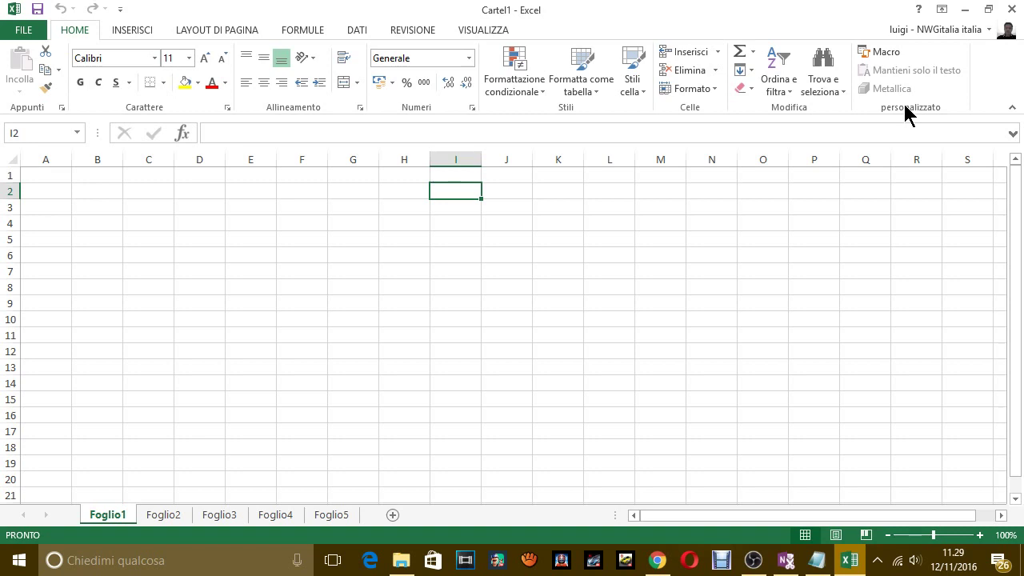
pyautogui.hotkey('alt', 'Tab')
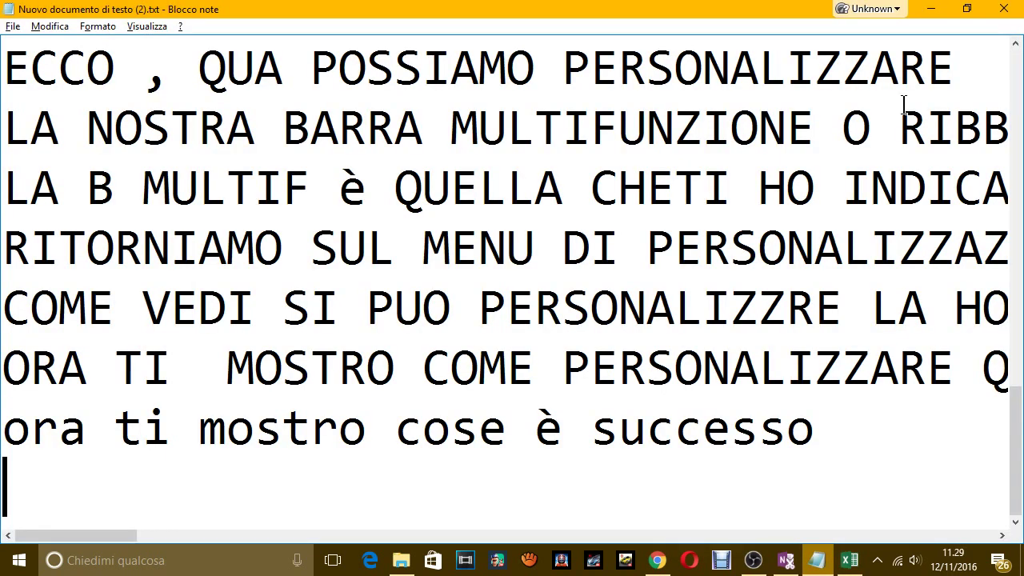
# Write the narration 'COME VEDI IN HOME è USCITA UNA NUOVA CASELLA (PERSONALIZZATO)'
pyautogui.write('COME VEDI ')
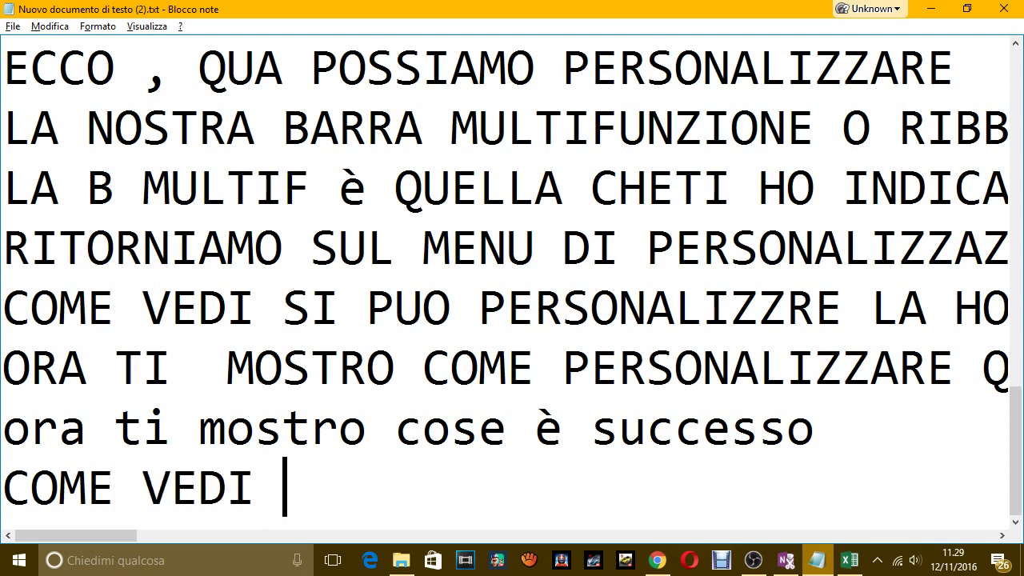
pyautogui.write('IN HOME è US')
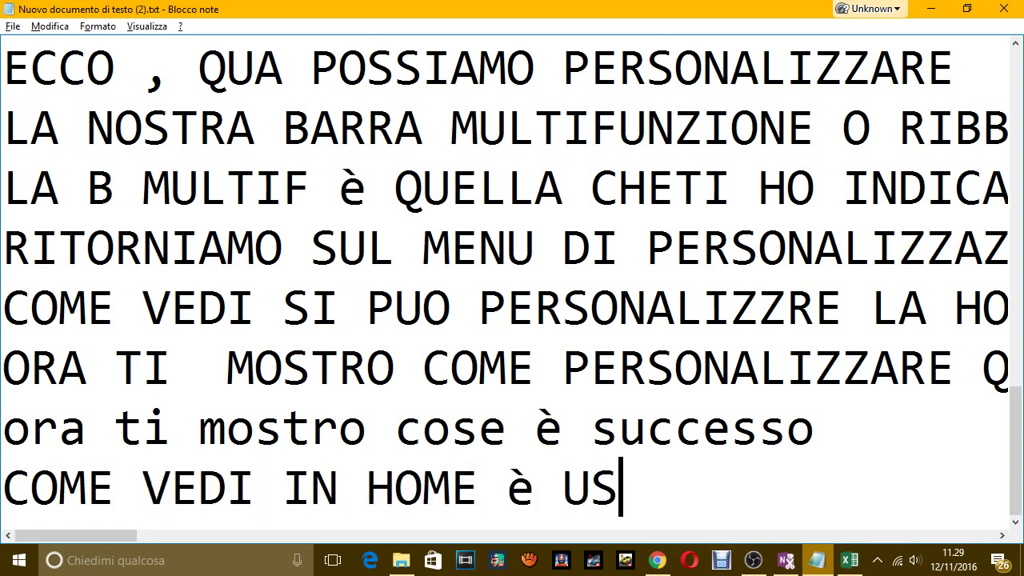
pyautogui.write('CITA UNA N')
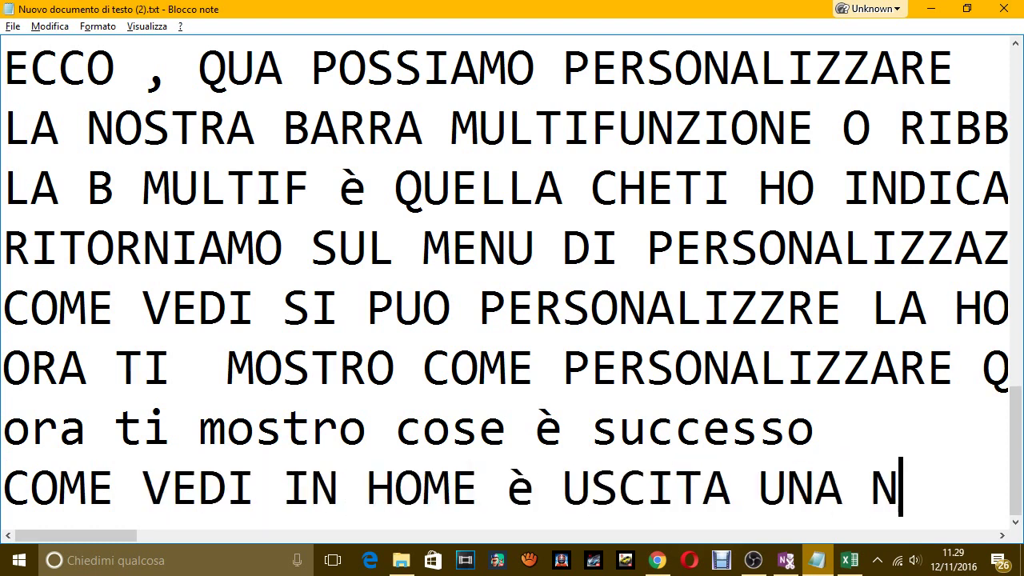
pyautogui.write('UOVA CE')
pyautogui.press('BackSpace')
pyautogui.write('A')
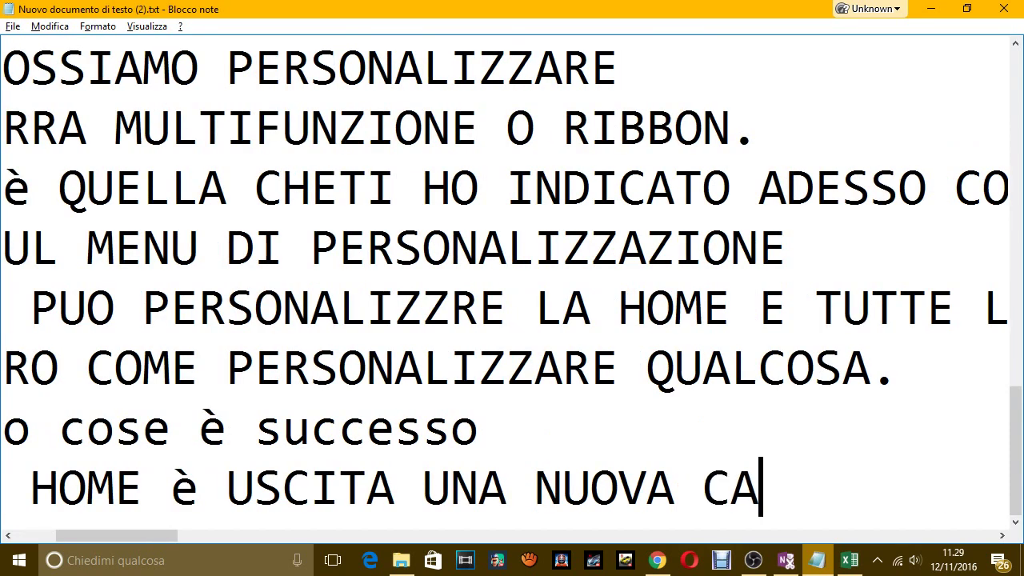
pyautogui.write('SELLA PERSONA')
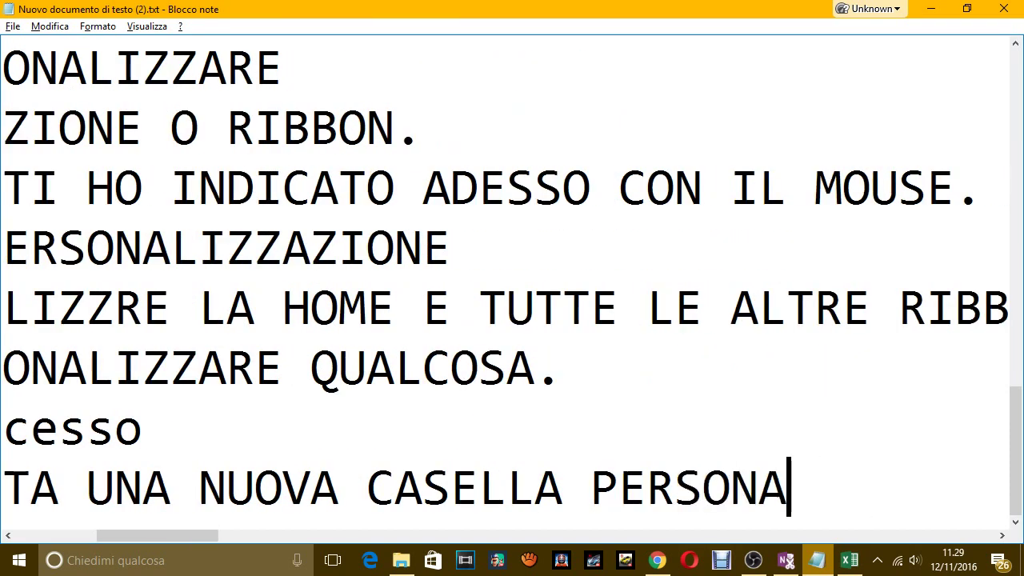
pyautogui.write('LIZZATO')
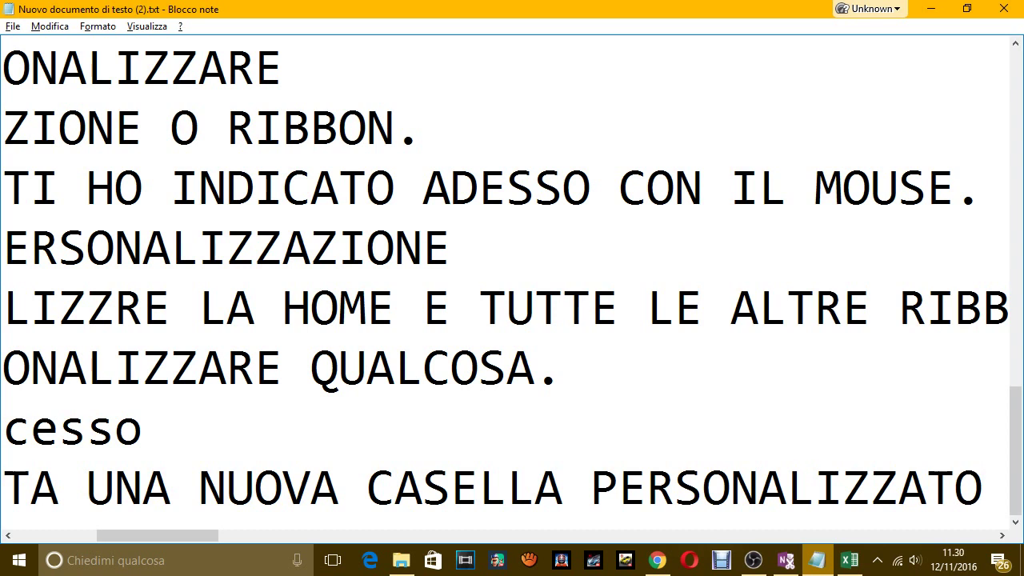
pyautogui.write(')')
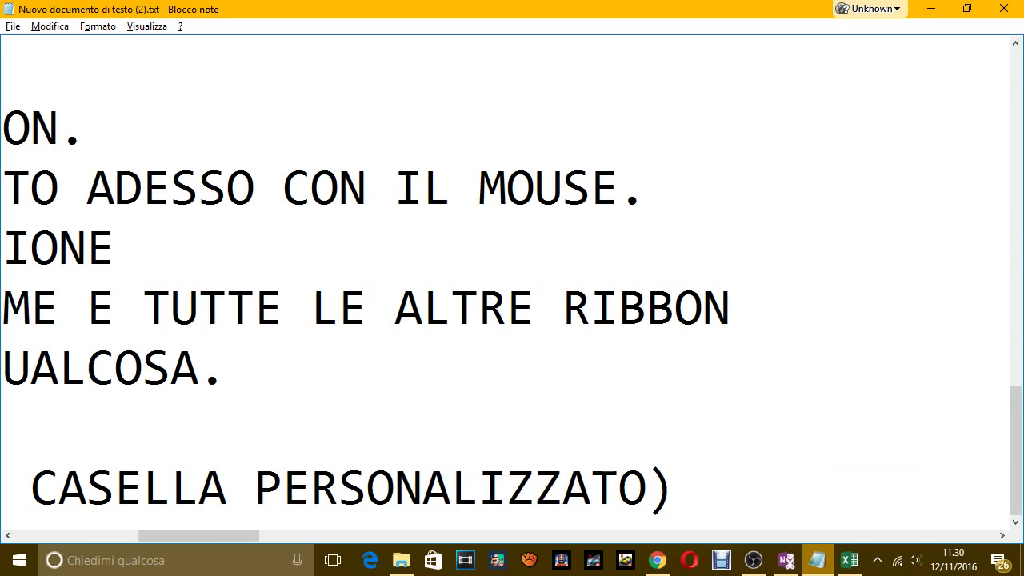
pyautogui.click(239, 473)
pyautogui.write('(')
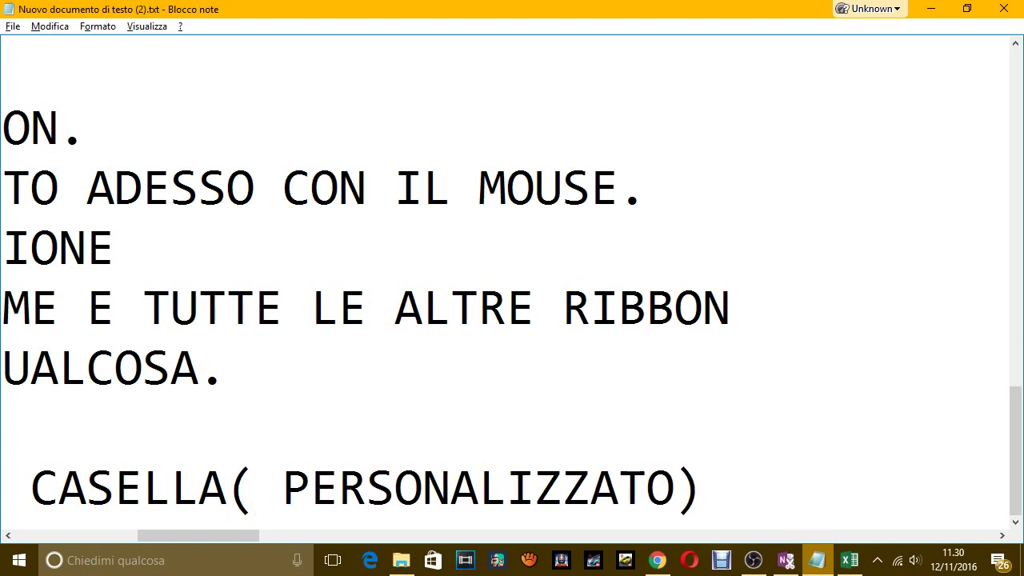
pyautogui.hotkey('alt', 'Tab')
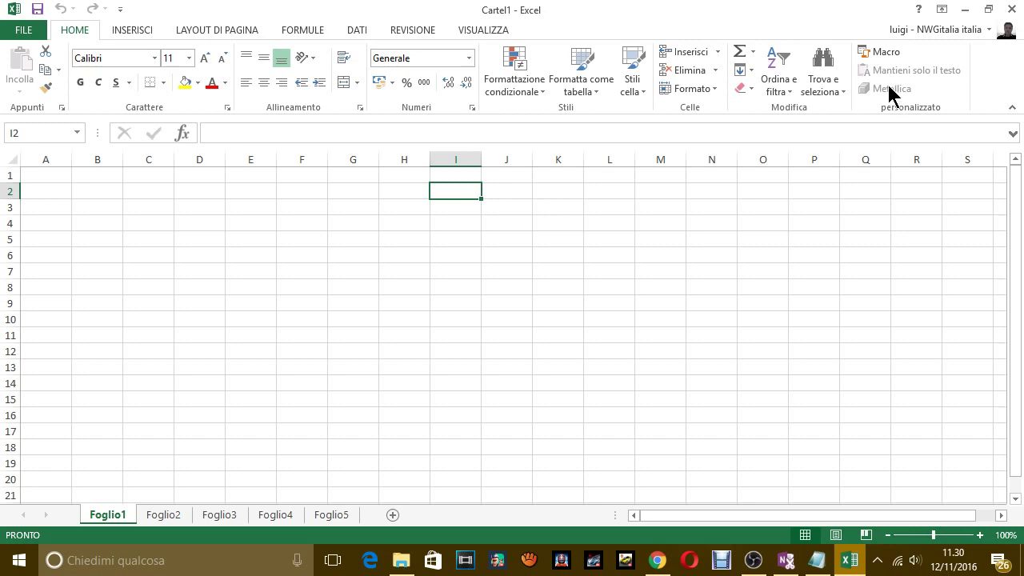
pyautogui.hotkey('alt', 'Tab')
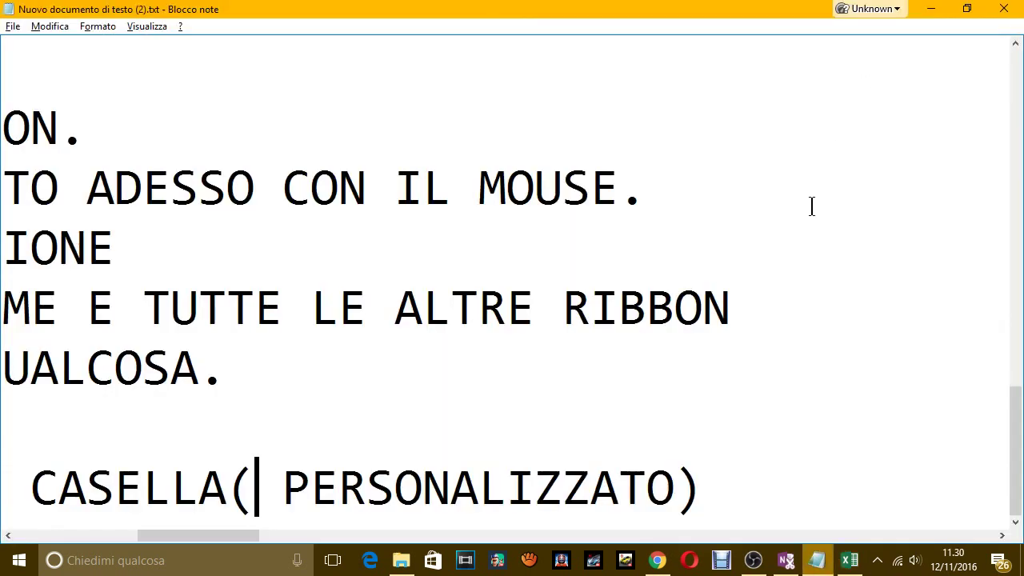
# Append 'CON LE TRE FUNZIONI CHE IO HO AGGIUNTO.' to that narration line
pyautogui.write('CO')
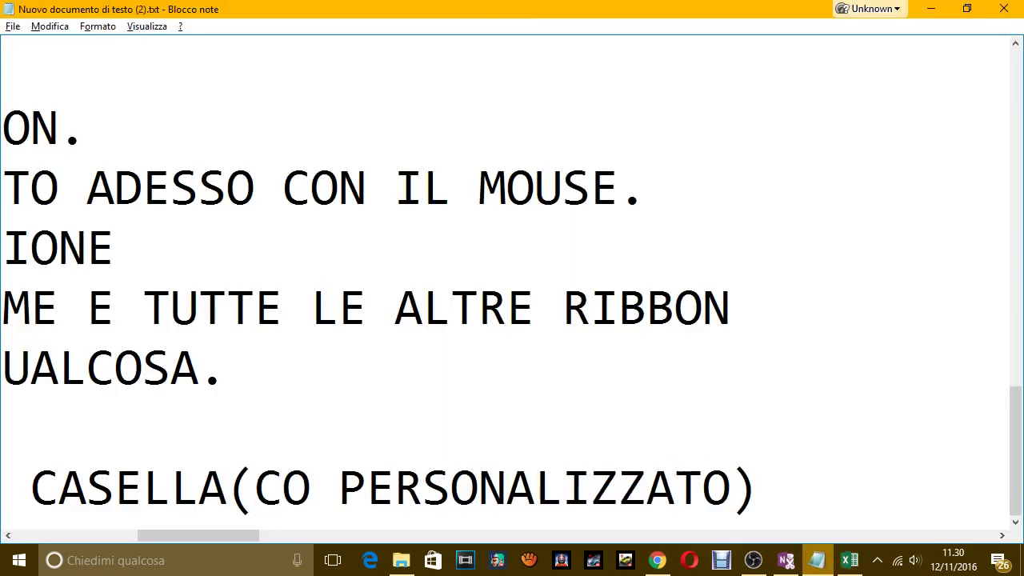
pyautogui.press('BackSpace')
pyautogui.press('BackSpace')
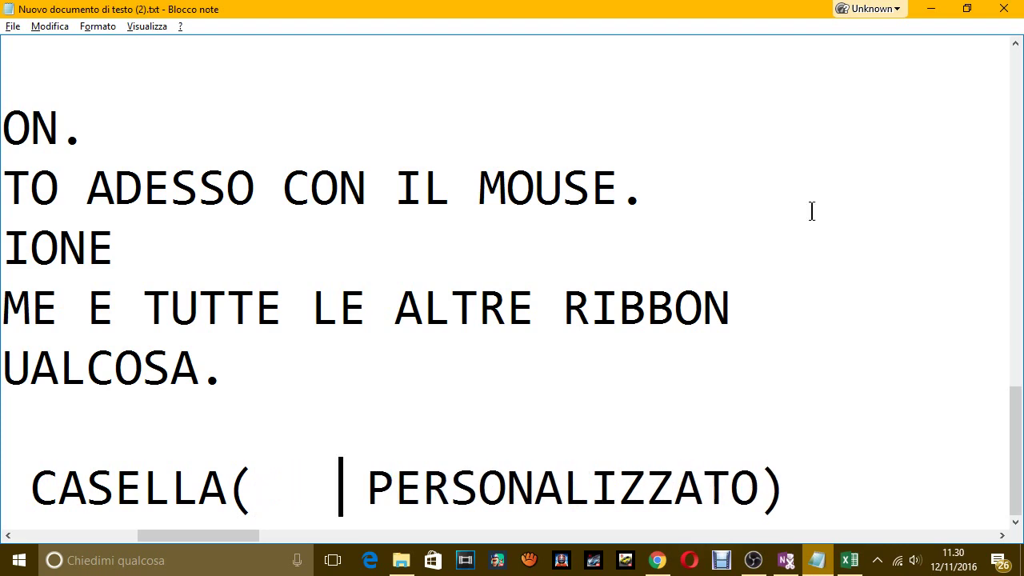
pyautogui.click(809, 490)
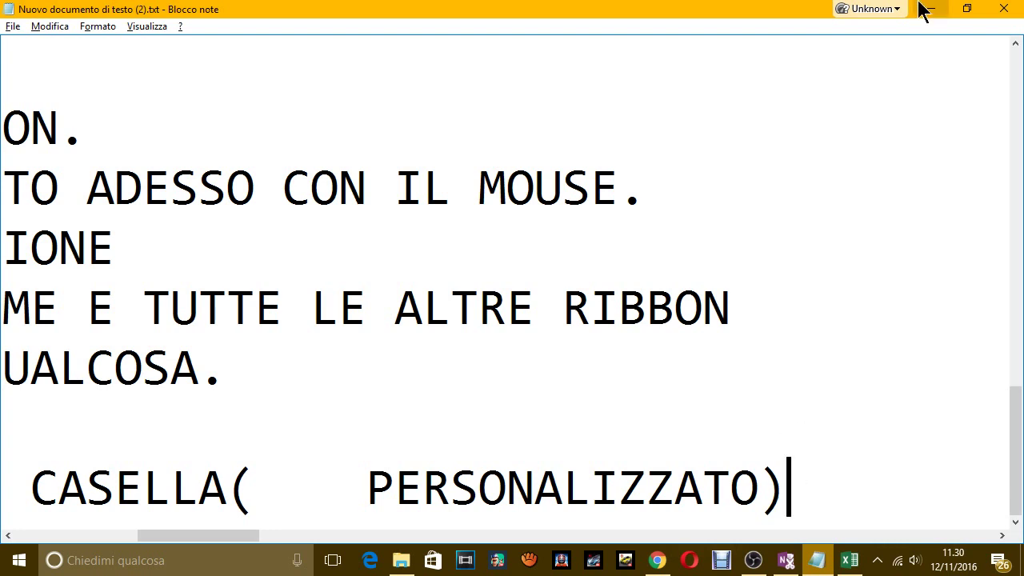
pyautogui.write('CON LE T')
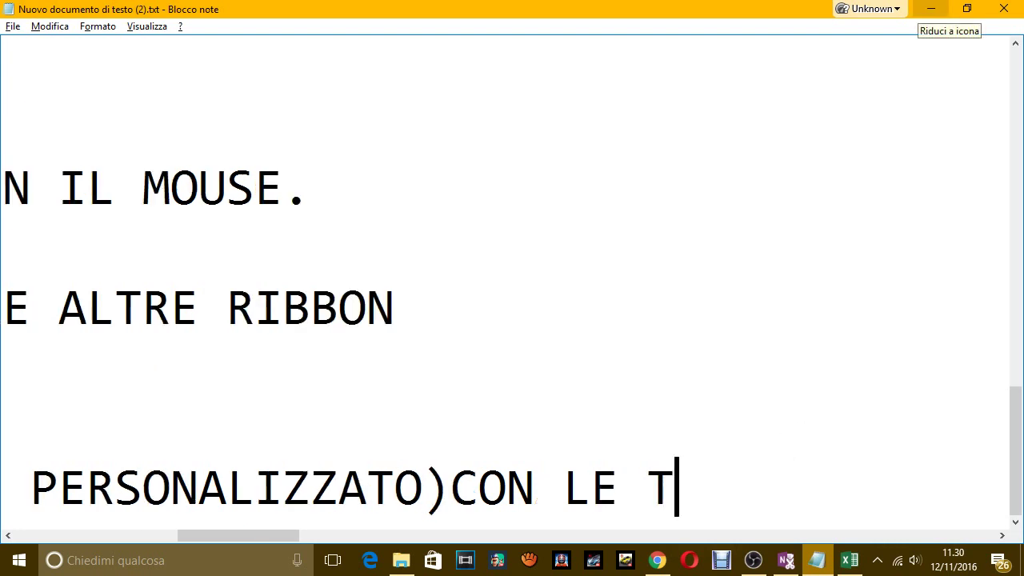
pyautogui.write('RE FUNZION')
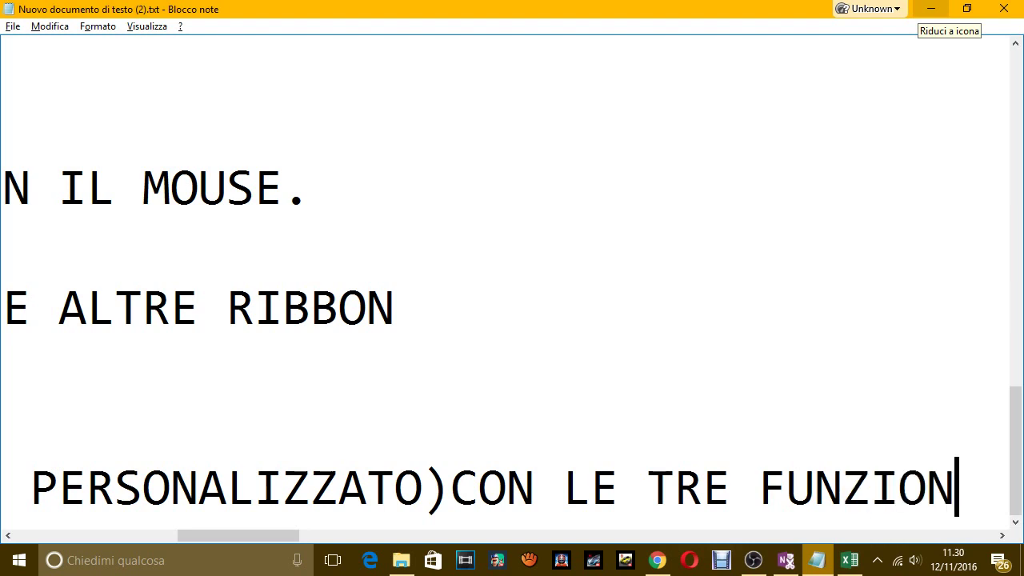
pyautogui.write('I CHE IO HO A')
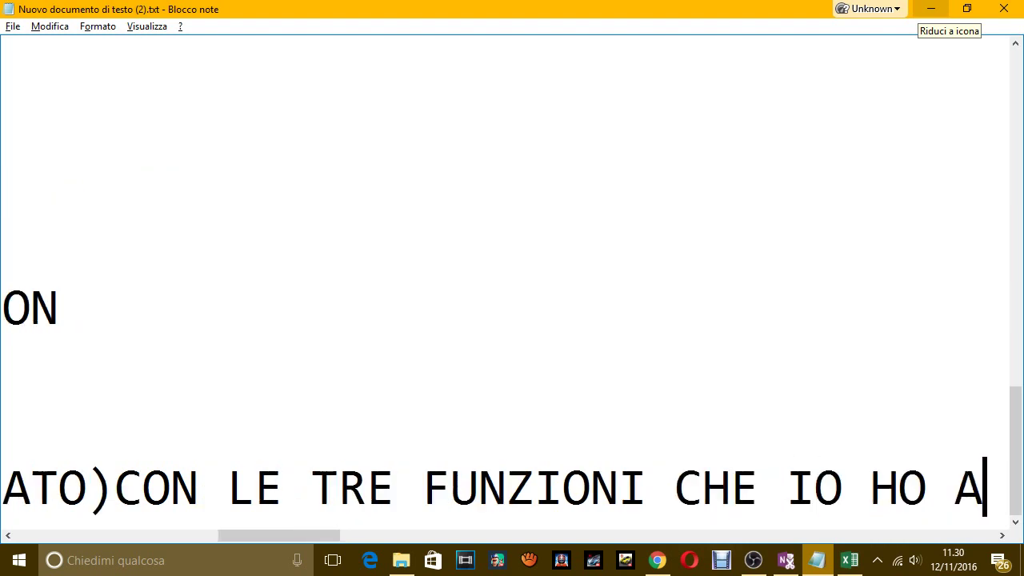
pyautogui.write('GGIUNTO.')
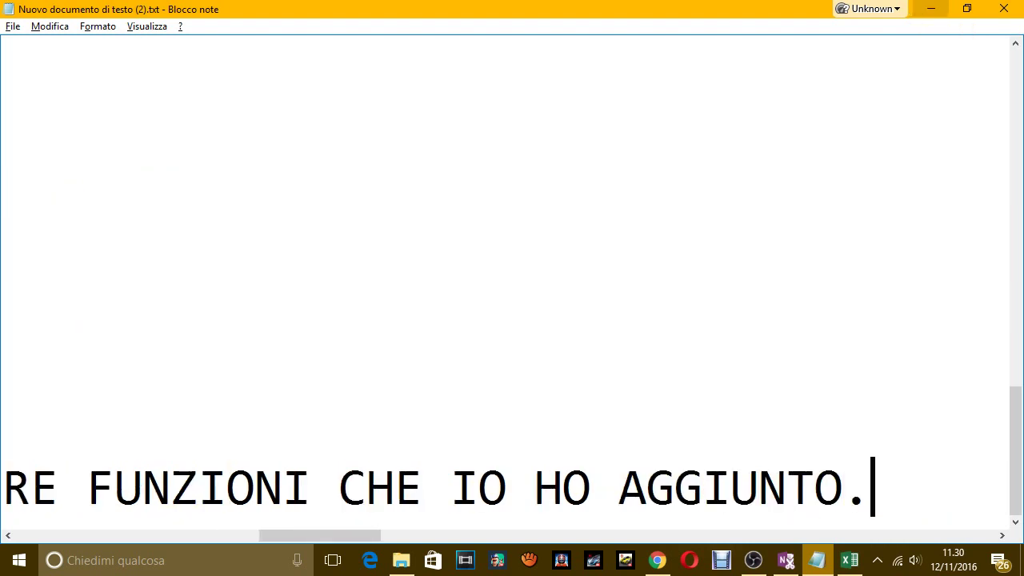
# Add the line 'QUINDI DA LI POSSIAMO PERSONALIZZARE COME VOGLIAMO.' and return to Excel
pyautogui.click(930, 8)
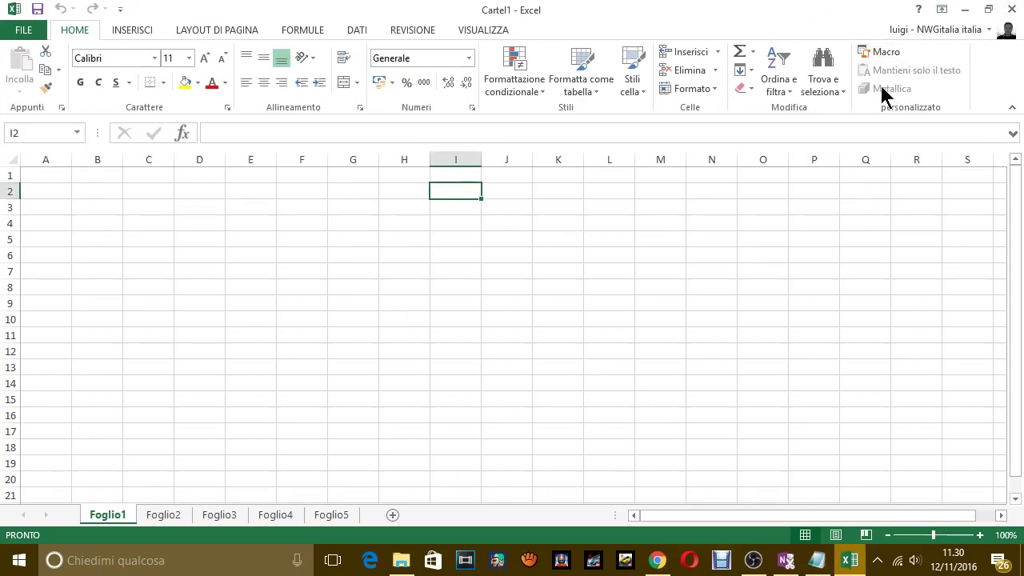
pyautogui.hotkey('alt', 'Tab')
pyautogui.press('Return')
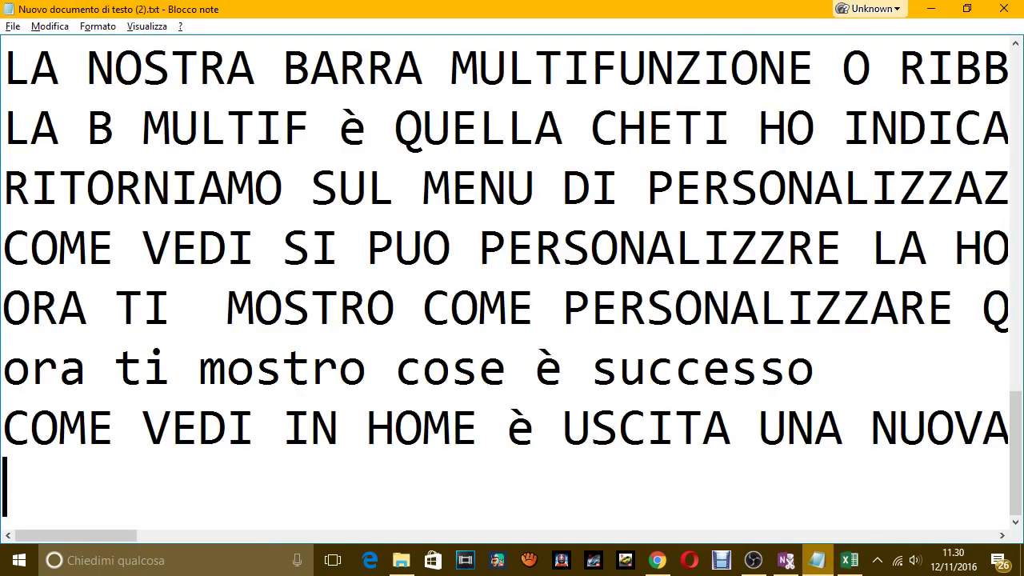
pyautogui.write('QUI')
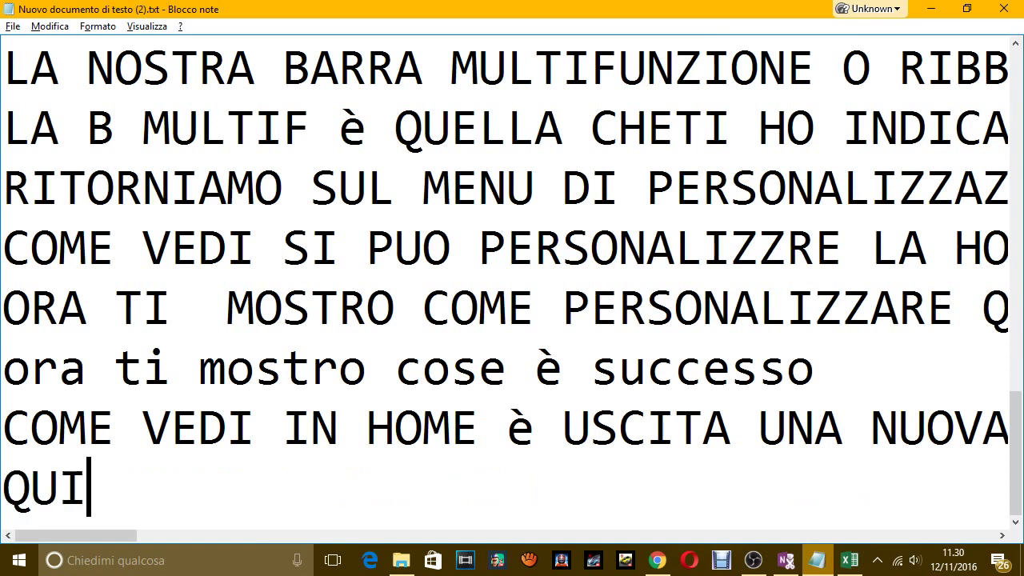
pyautogui.write('NDI DA LI POS')
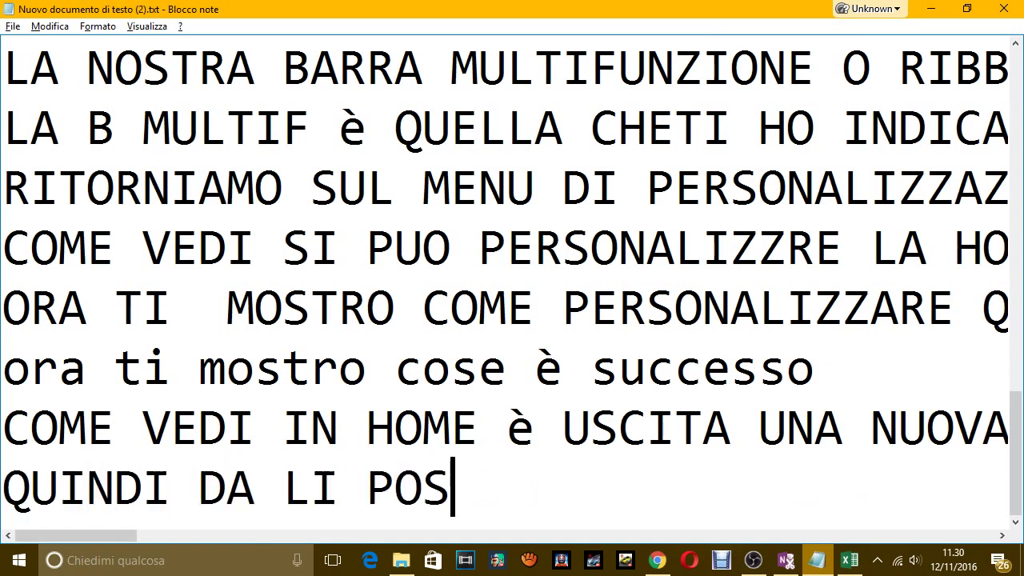
pyautogui.write('SIAMO PERSONAL')
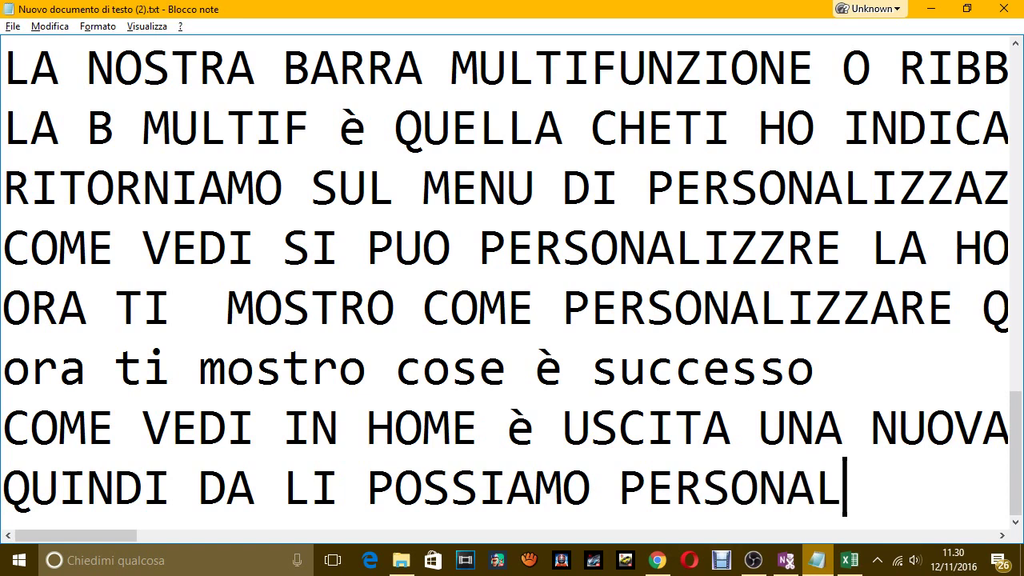
pyautogui.write('IZZARE COME VOGLI')
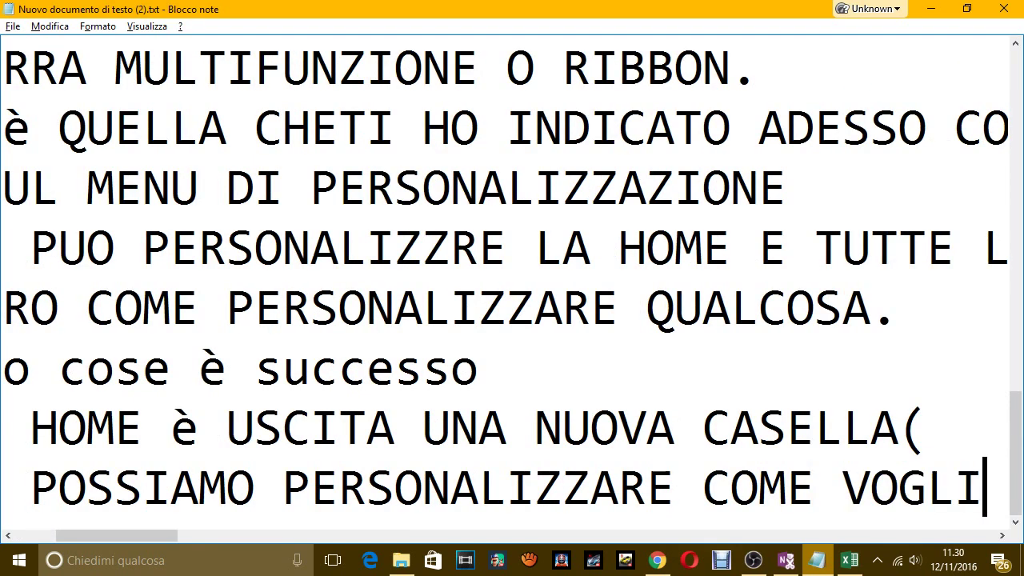
pyautogui.write('O')
pyautogui.press('BackSpace')
pyautogui.write('AMO.')
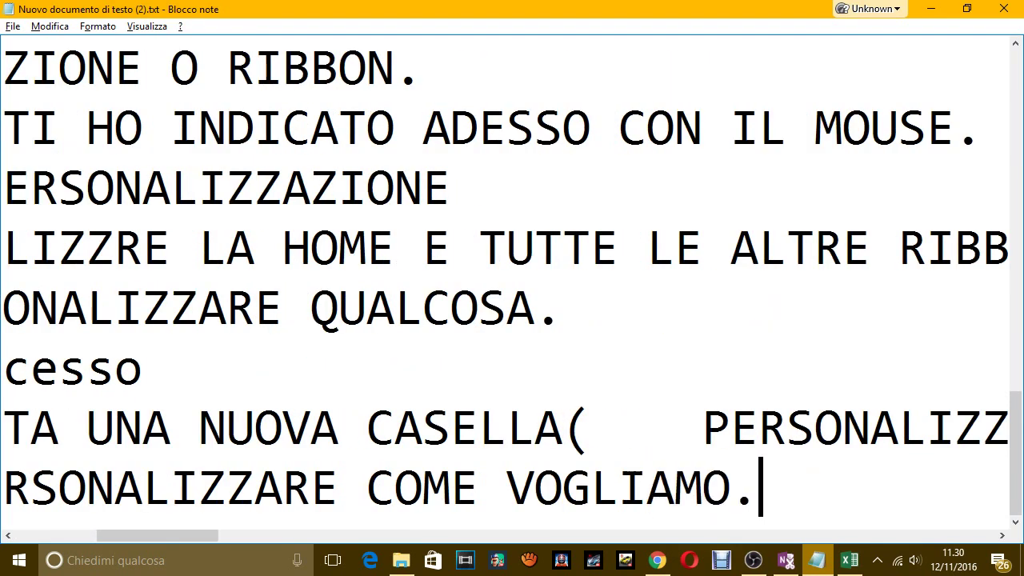
pyautogui.hotkey('alt', 'Tab')
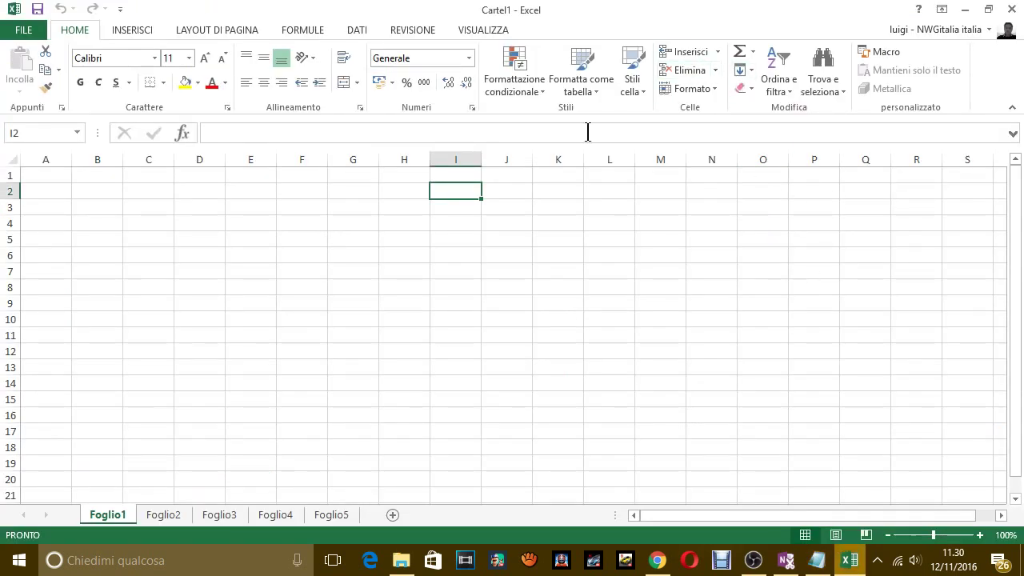
# In Excel Options' ribbon customization, remove Metallica from the Home tab's personalizzato group
pyautogui.click(21, 31)
pyautogui.click(39, 402)
pyautogui.click(247, 173)
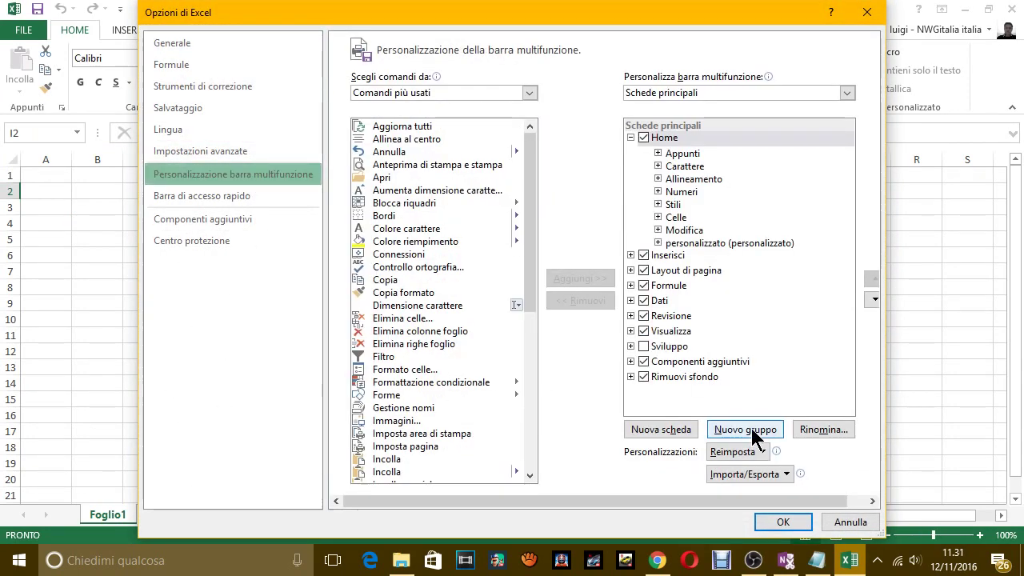
pyautogui.click(727, 243)
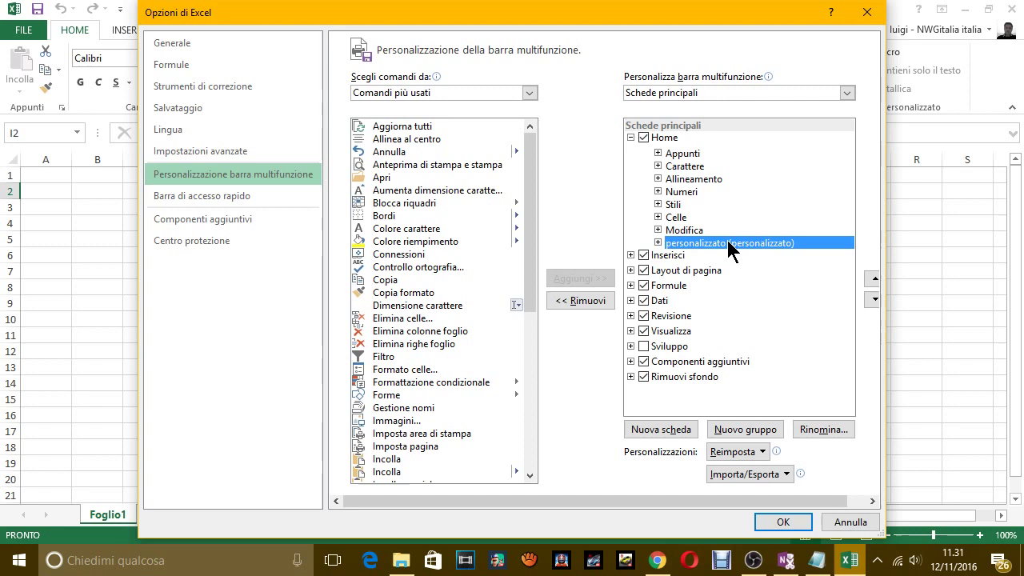
pyautogui.click(657, 243)
pyautogui.click(720, 281)
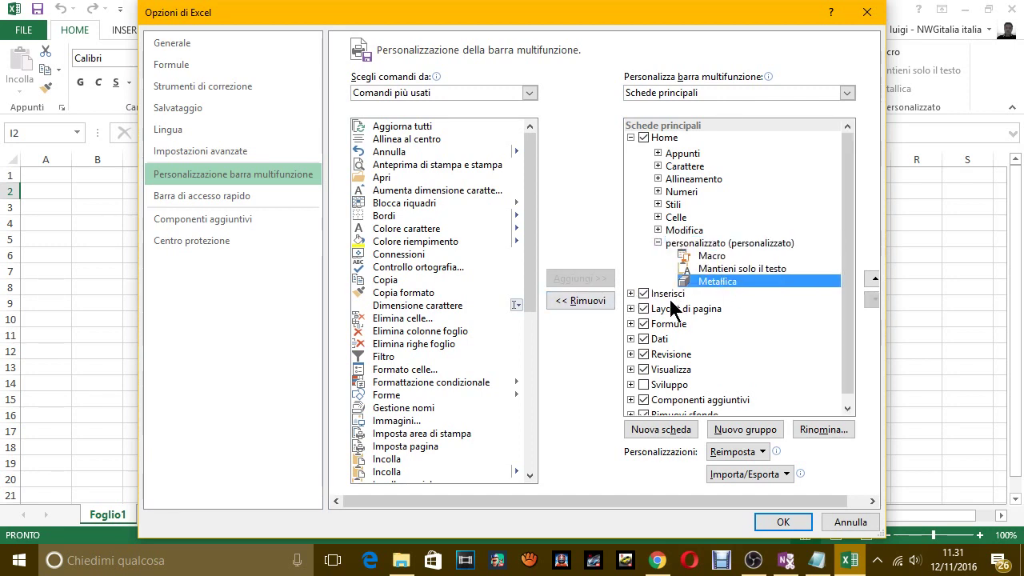
pyautogui.click(588, 301)
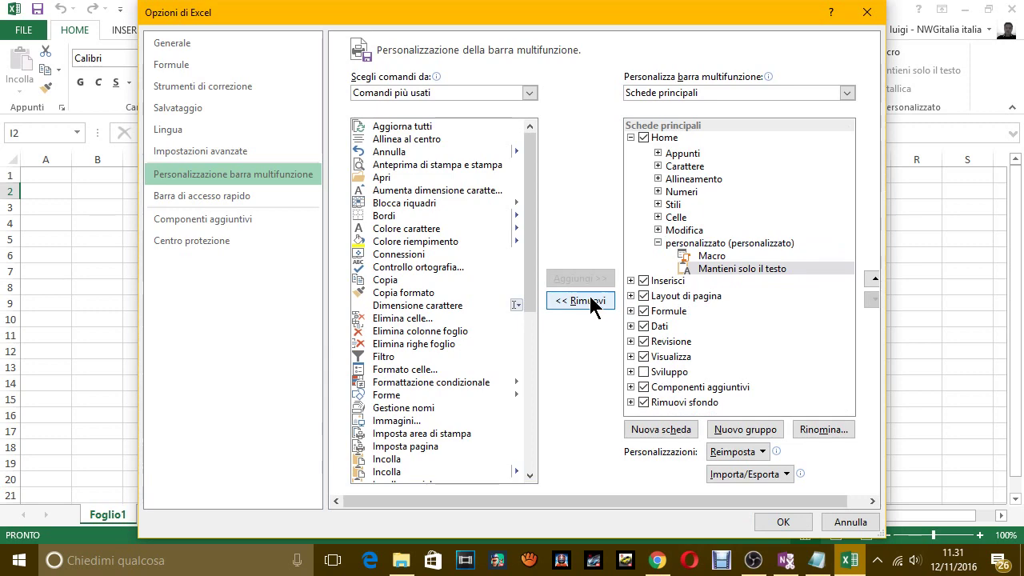
# Add the narration line 'COSI SE VOGLIO RIMUOVERE' in Notepad, then return to Excel
pyautogui.hotkey('alt', 'Tab')
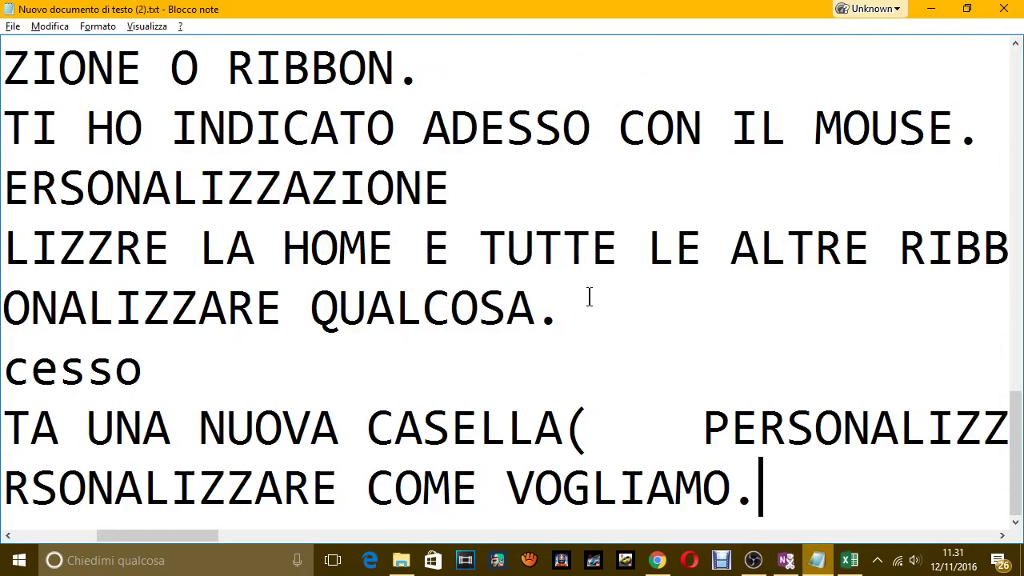
pyautogui.press('Return')
pyautogui.write('COS')
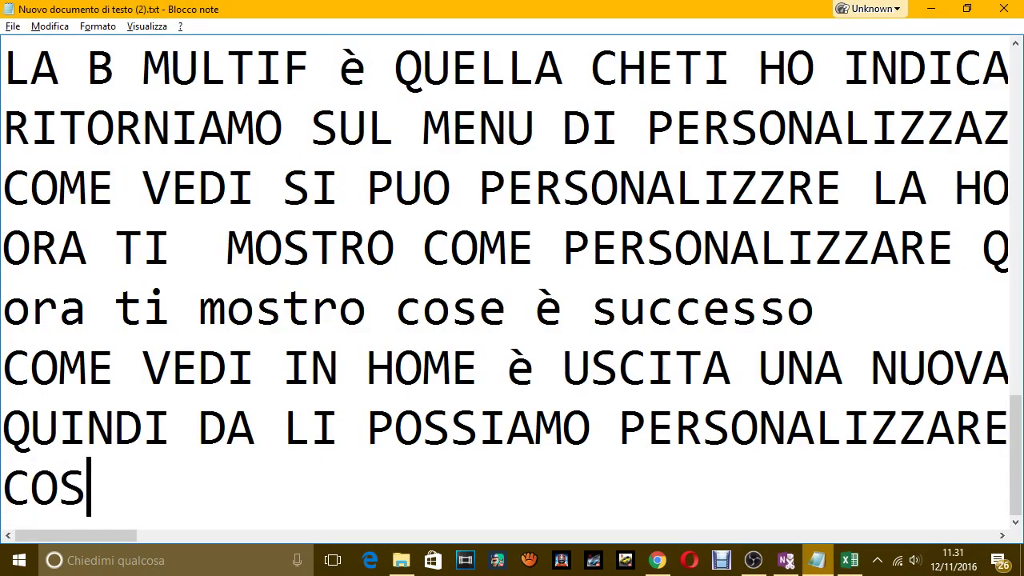
pyautogui.write('I SE VOGLIO RIM')
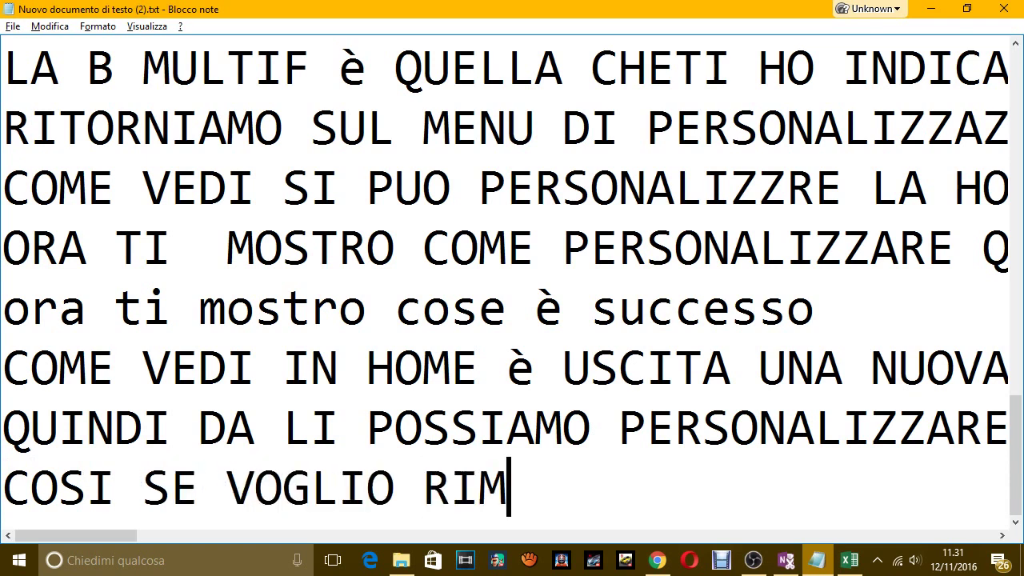
pyautogui.write('UOVERE')
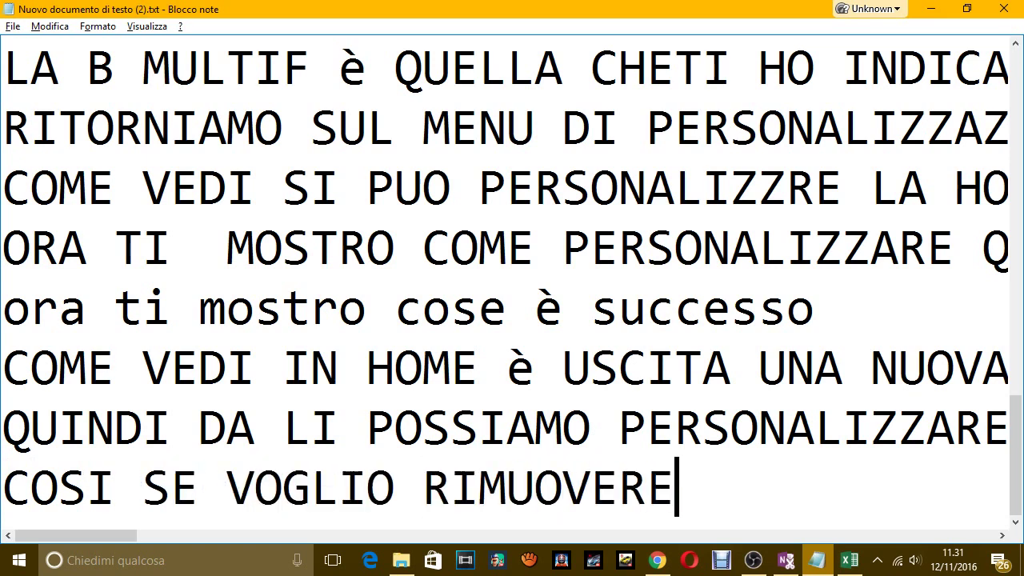
pyautogui.hotkey('alt', 'Tab')
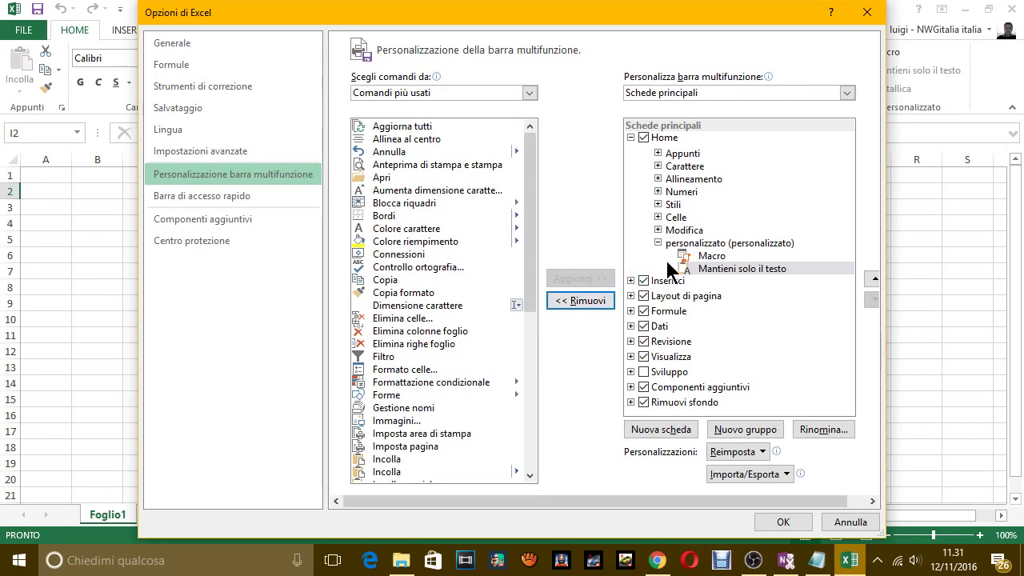
# Remove Mantieni solo il testo, then remove the whole personalizzato group from Home
pyautogui.click(593, 295)
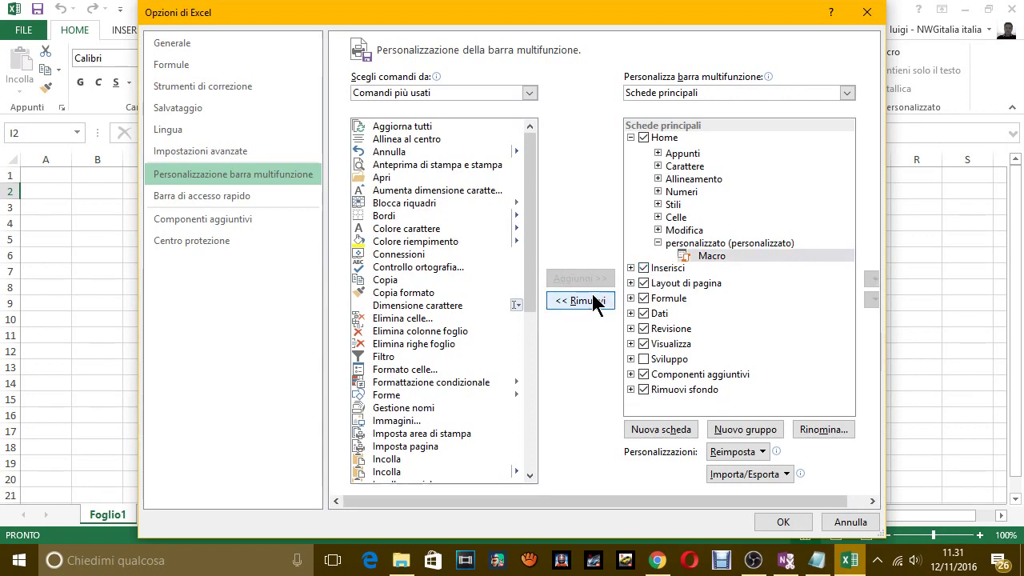
pyautogui.click(658, 243)
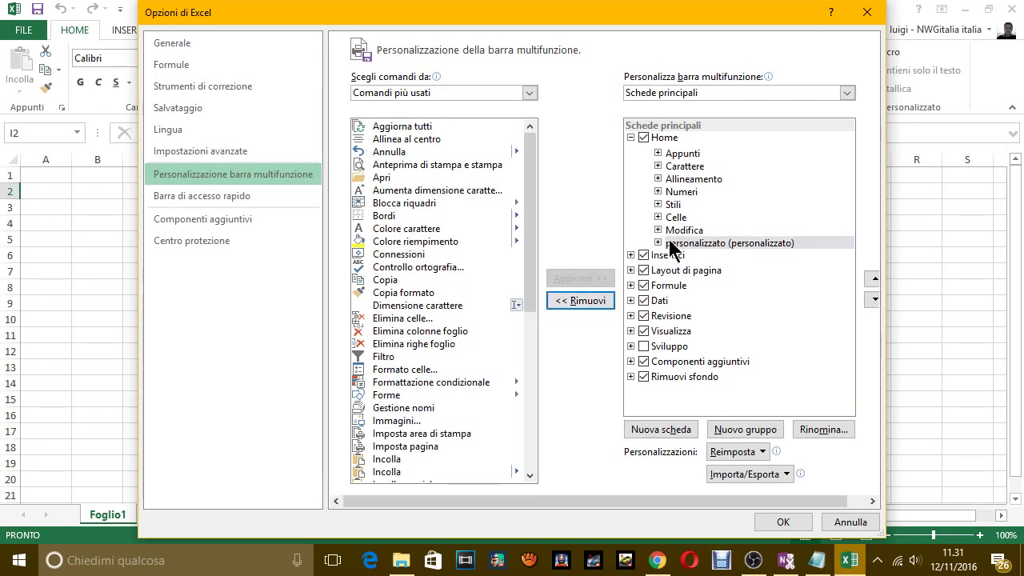
pyautogui.click(671, 243)
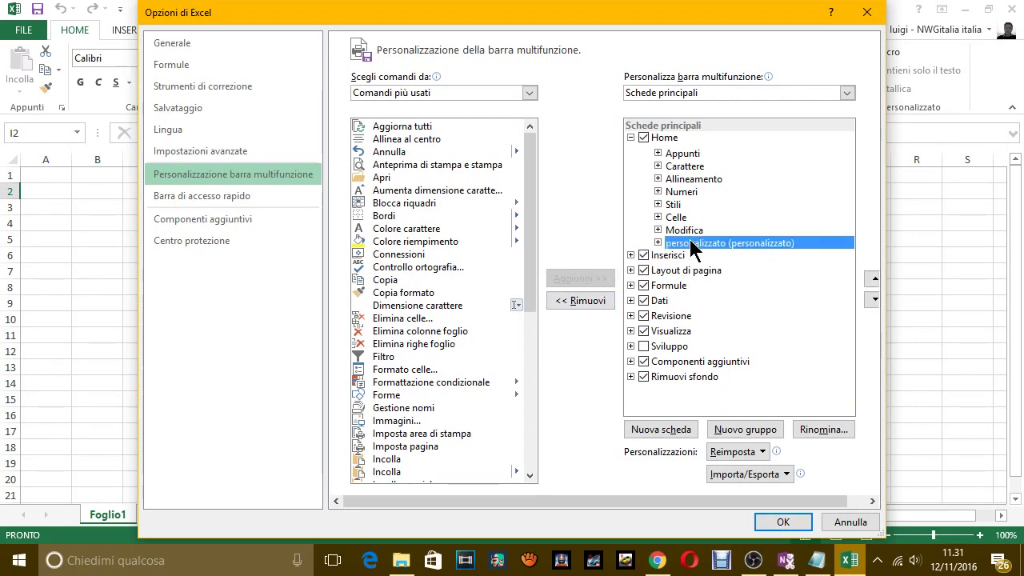
pyautogui.click(592, 301)
# Add the Notepad line 'SE VOGLIO ELIMINARE TUTTA LA CARTELLA PERSONALIZZATA ,COSI L'HO ELIMINATA COMPLETAMENTE'
pyautogui.hotkey('alt', 'Tab')
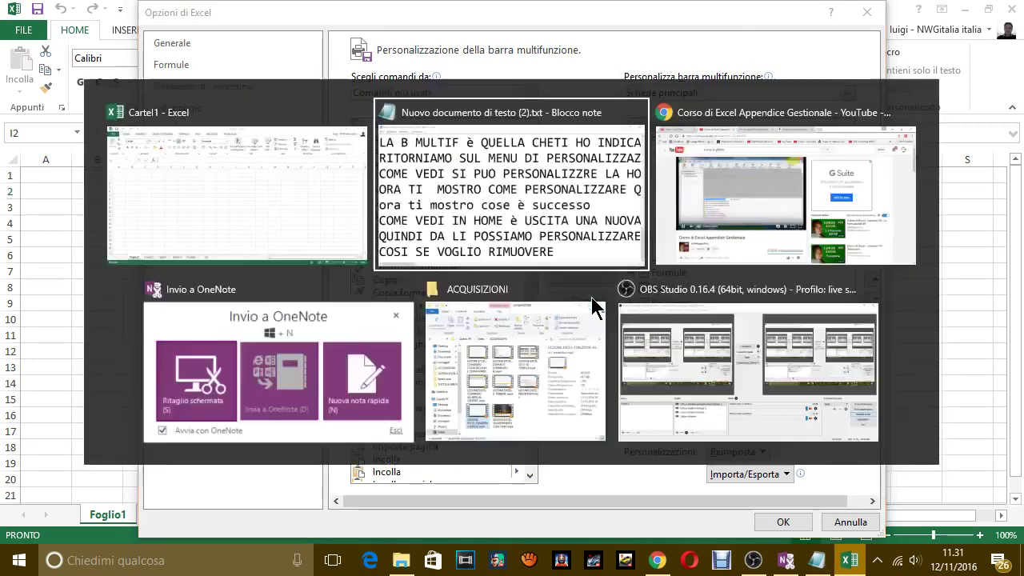
pyautogui.press('Return')
pyautogui.write('S')
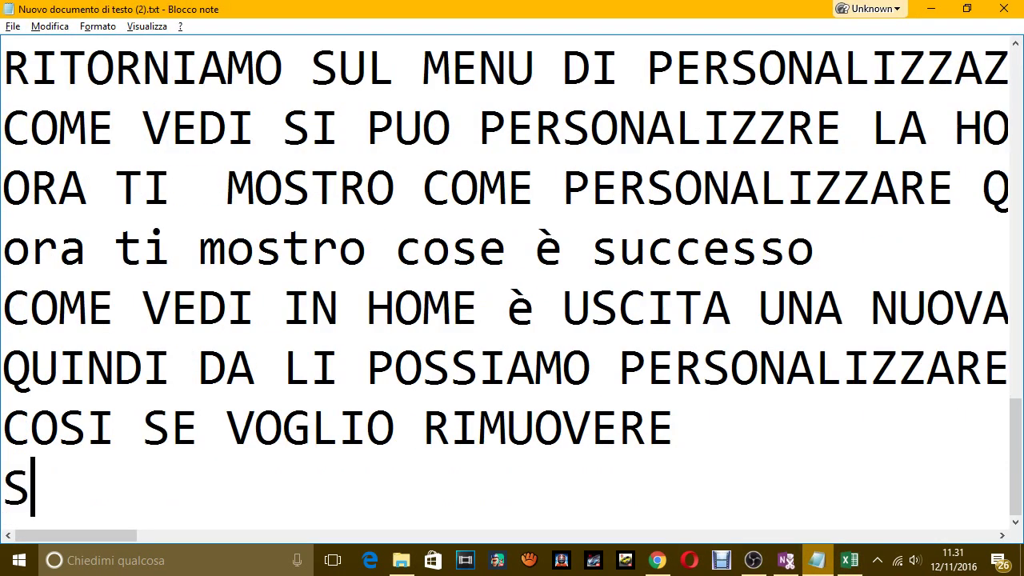
pyautogui.write('E VOGLIO ELIM')
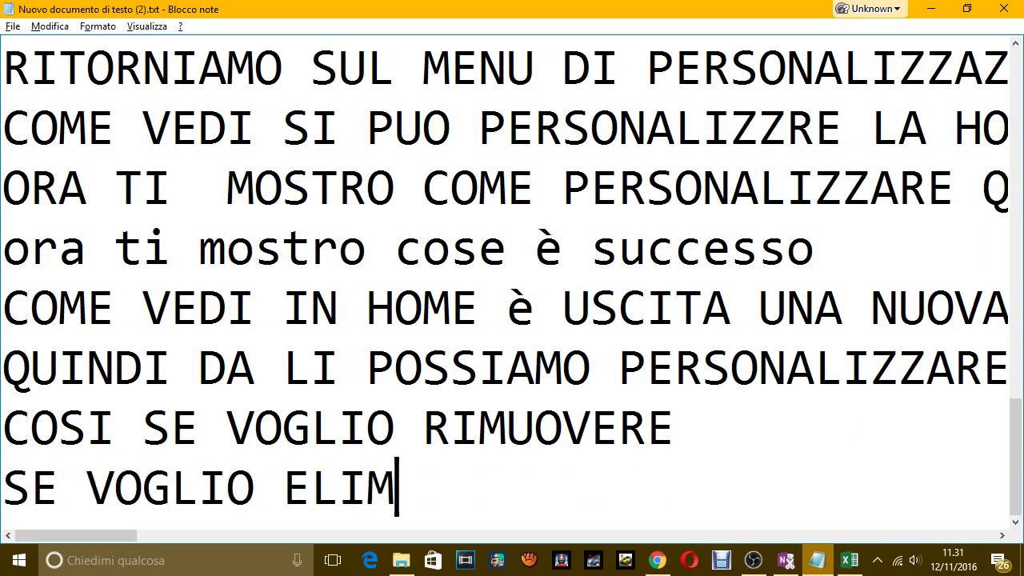
pyautogui.write('AN')
pyautogui.press('BackSpace')
pyautogui.press('BackSpace')
pyautogui.write('IN')
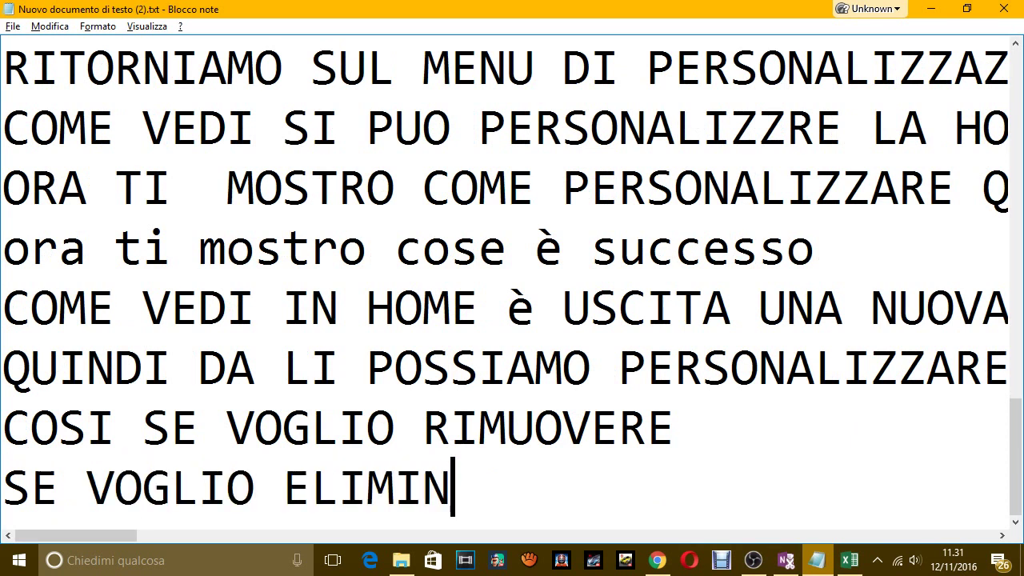
pyautogui.write('ARE TUTTA LA CAR')
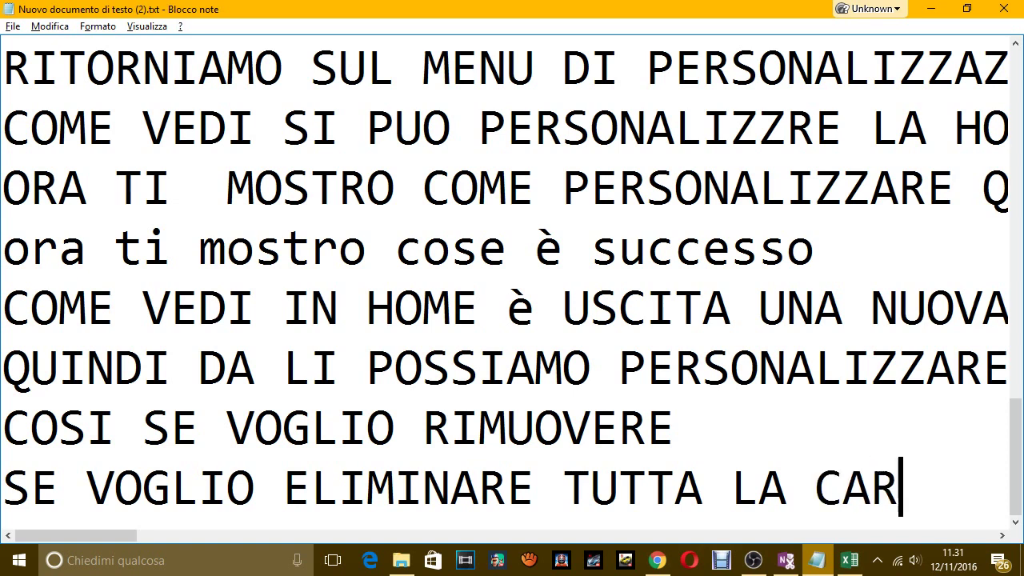
pyautogui.write('TELLA P')
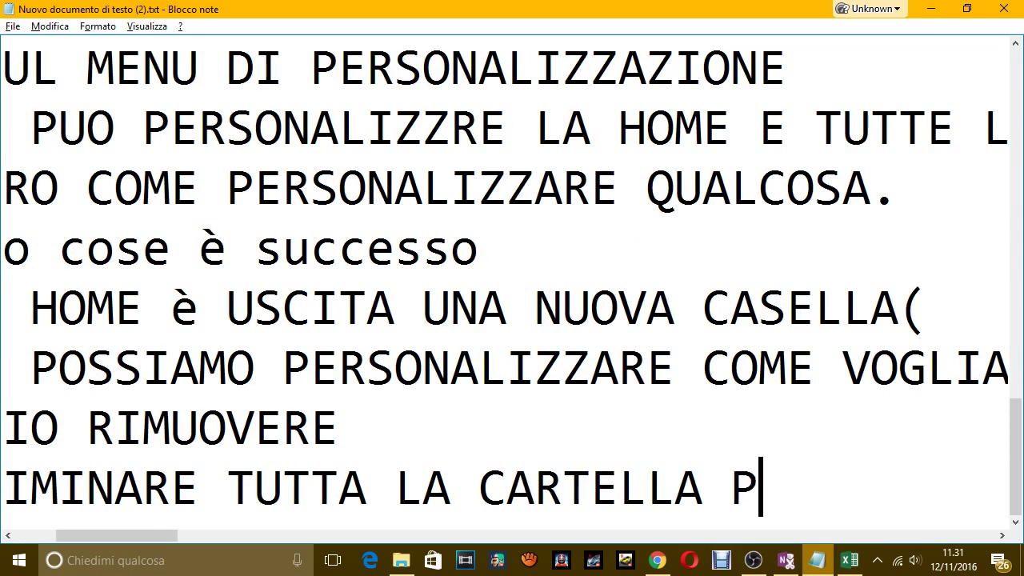
pyautogui.write('ERSONALIZZA')
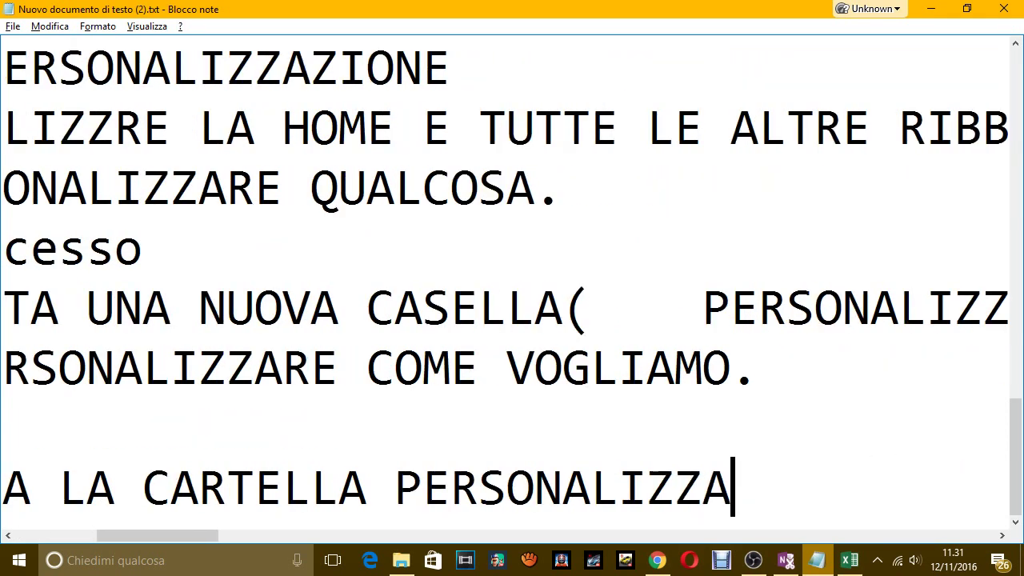
pyautogui.write('TA')
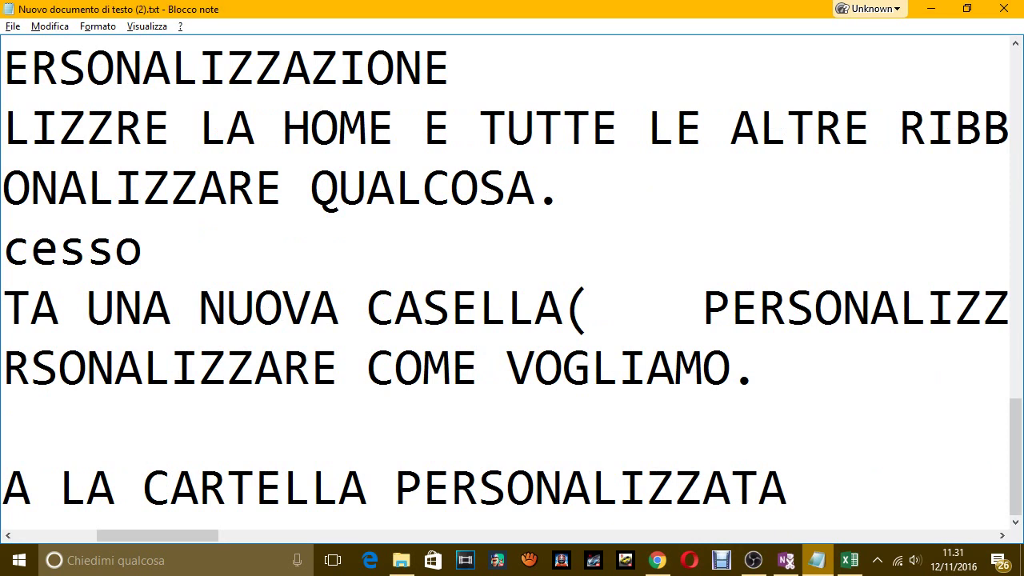
pyautogui.write(', GU')
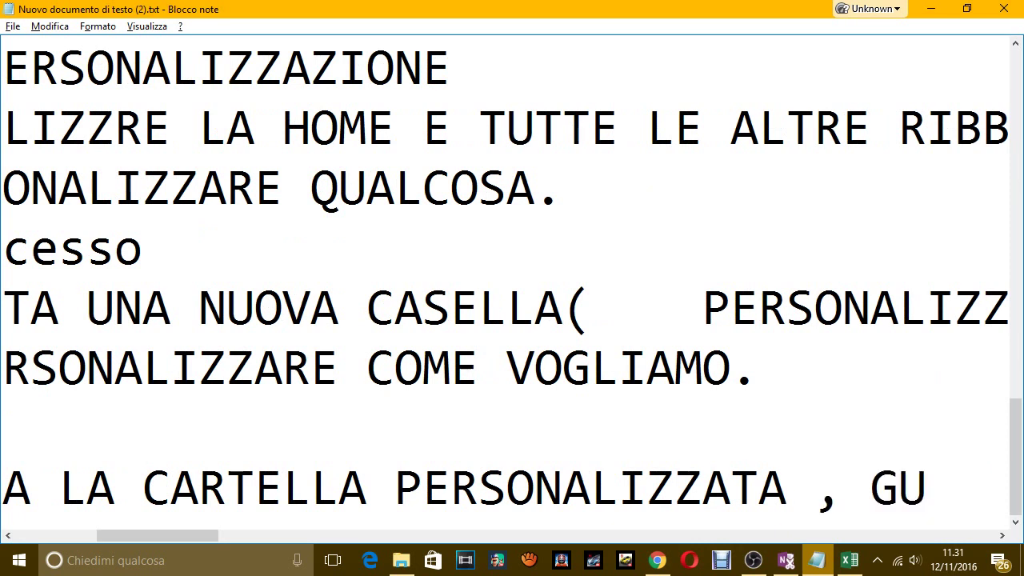
pyautogui.press('BackSpace')
pyautogui.press('BackSpace')
pyautogui.press('BackSpace')
pyautogui.write('COSI ')
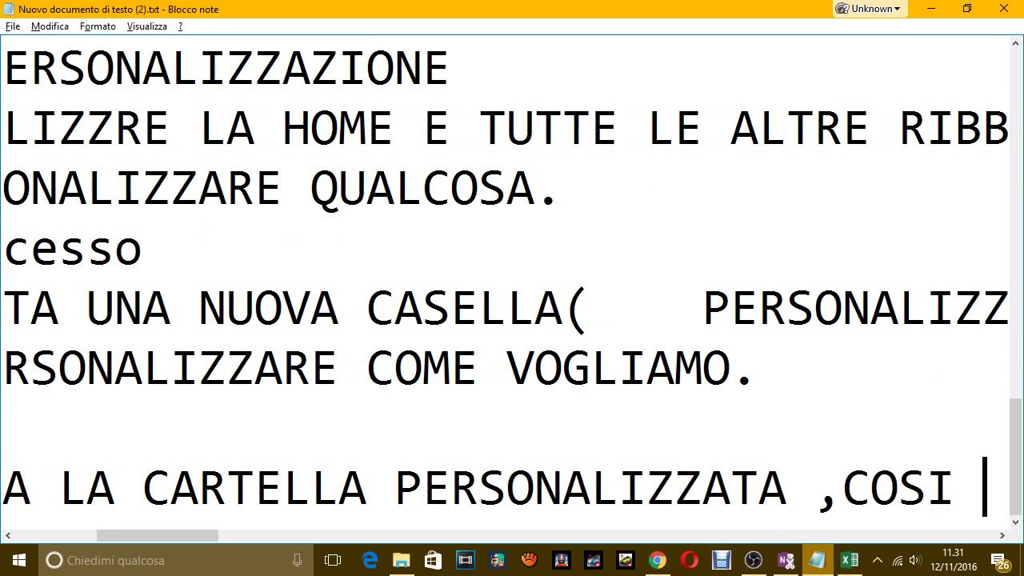
pyautogui.write("L'HO ELI")
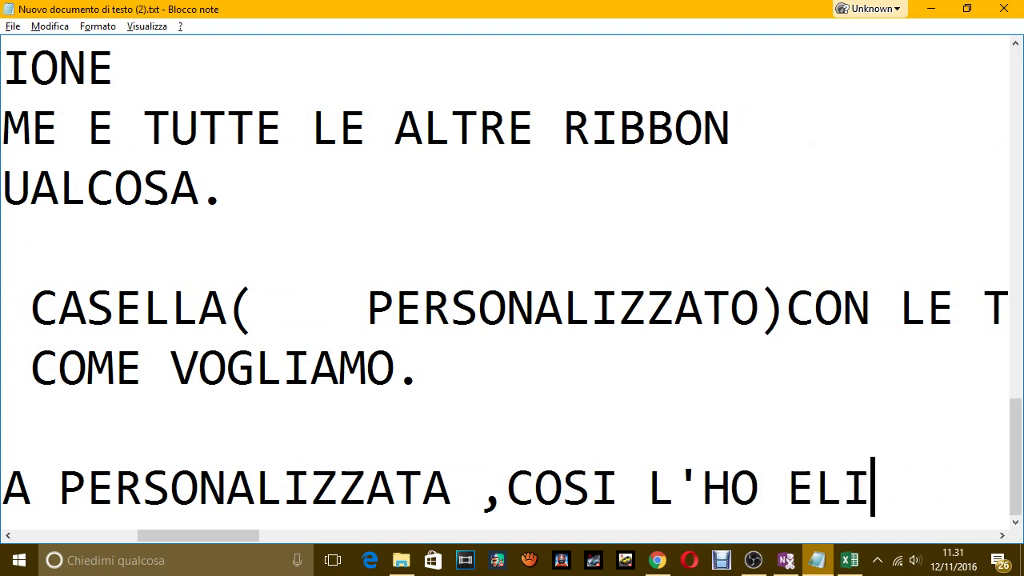
pyautogui.write('MINA')
pyautogui.press('BackSpace')
pyautogui.write('NATA')
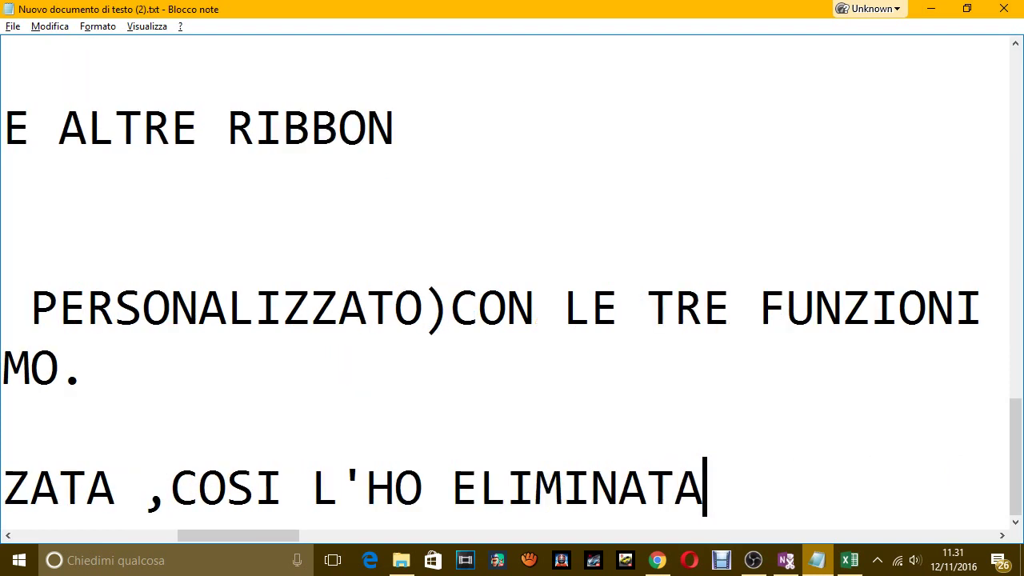
pyautogui.write(' COMPLETAMENTE')
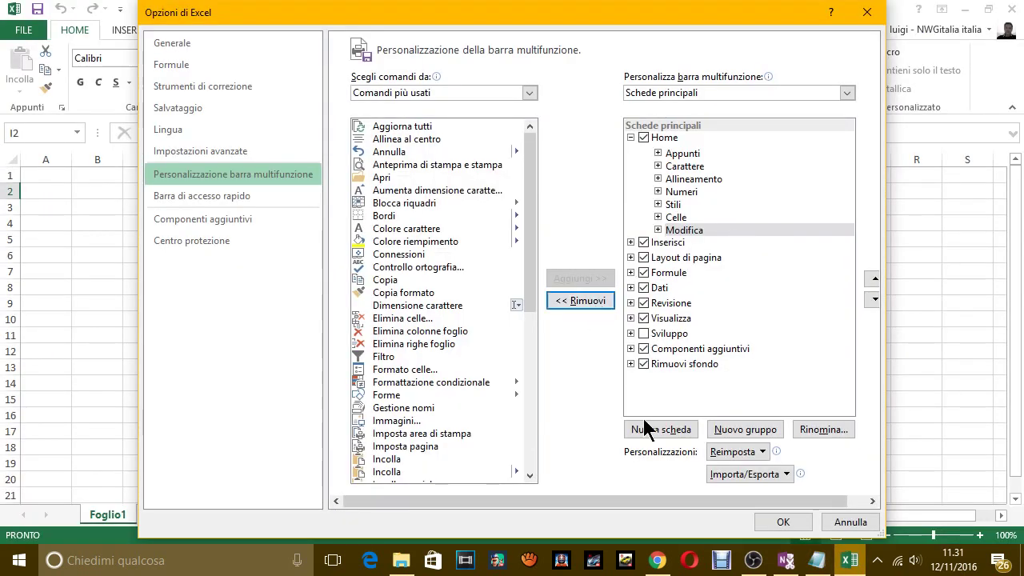
# Apply the ribbon changes with OK, then toggle the ribbon and the formula bar height
pyautogui.click(788, 514)
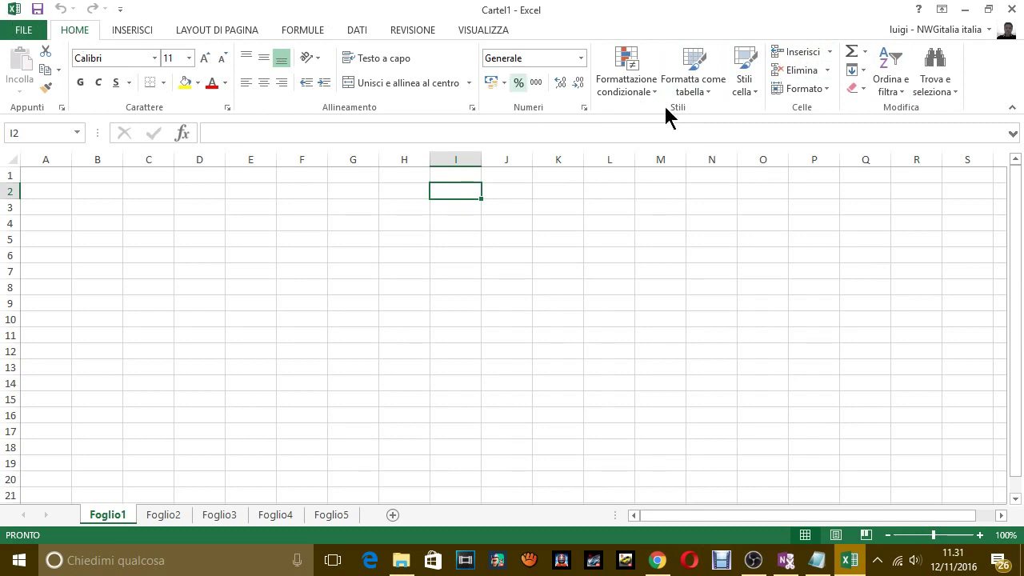
pyautogui.click(1011, 109)
pyautogui.click(1013, 64)
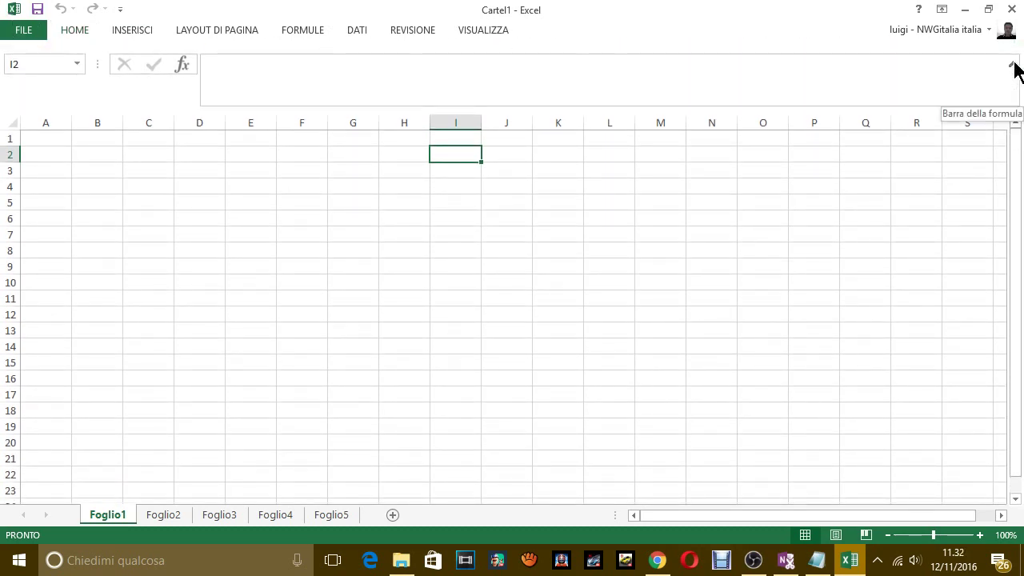
pyautogui.click(1012, 65)
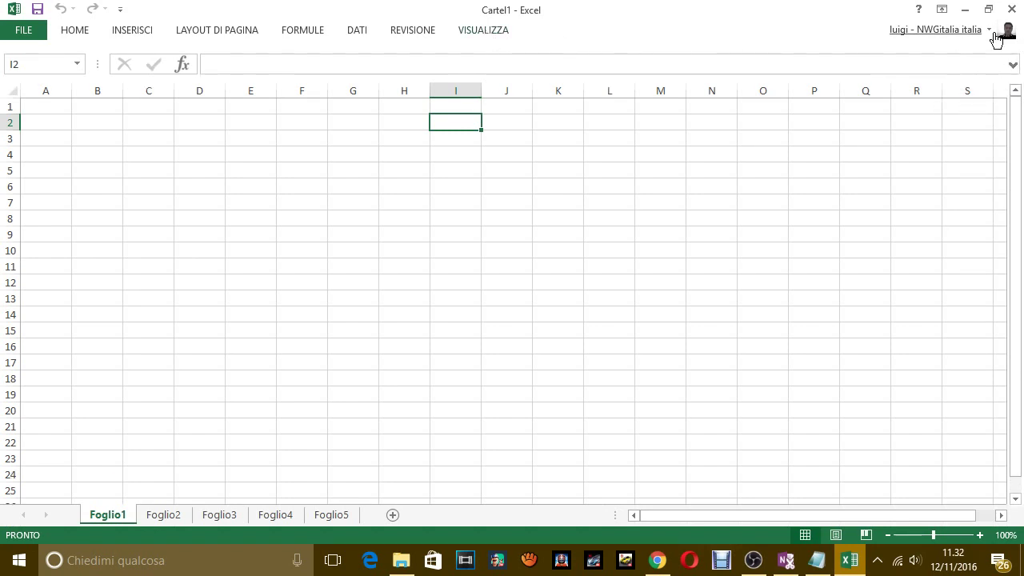
# Close Excel and relaunch Excel 2013 by searching 'EXCEL' in Windows search
pyautogui.click(1011, 8)
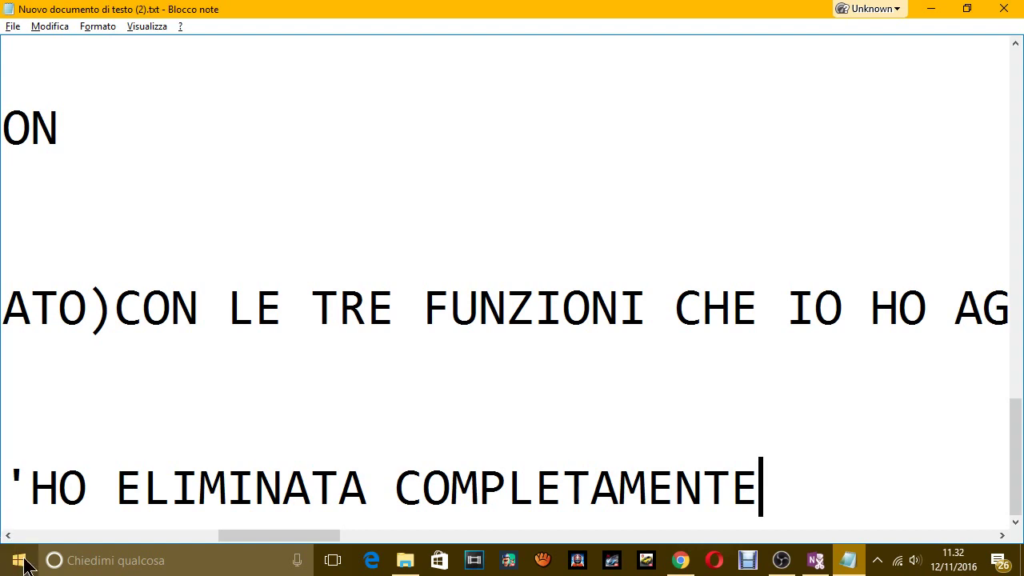
pyautogui.click(192, 563)
pyautogui.write('E')
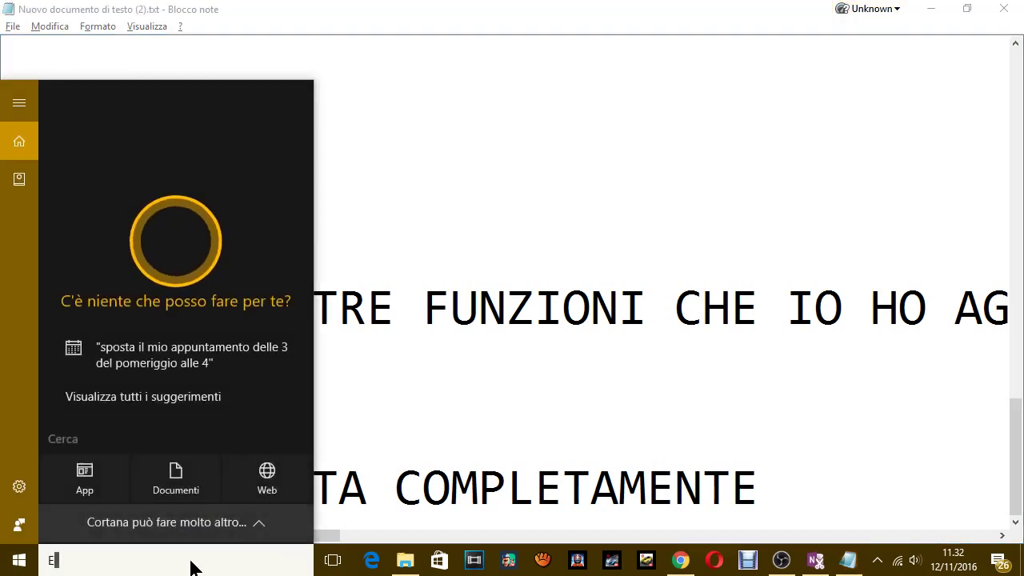
pyautogui.write('XCEL')
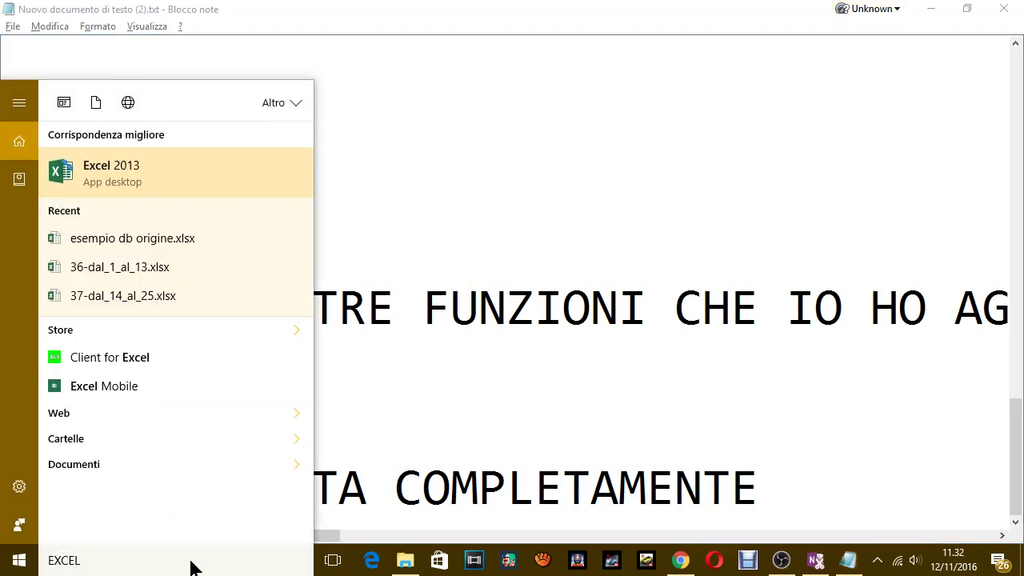
pyautogui.press('Return')
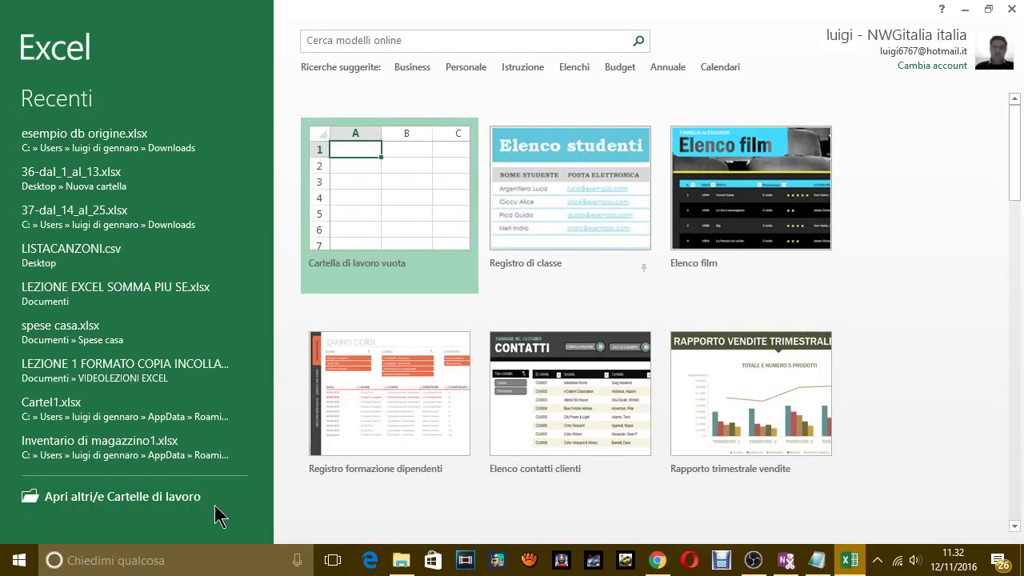
# Create a new blank workbook, select cell G10 and expand the formula bar
pyautogui.click(354, 249)
pyautogui.click(355, 249)
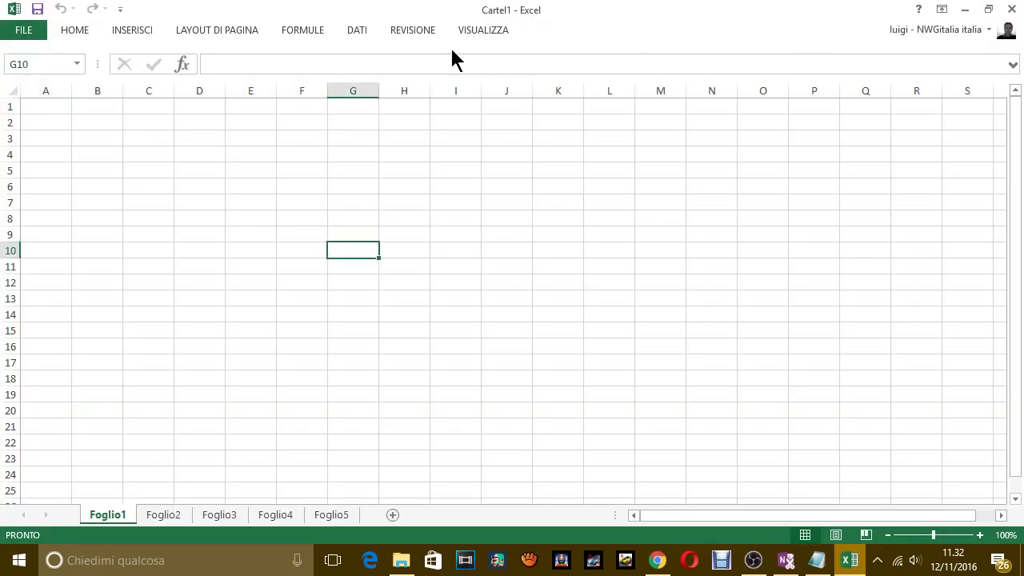
pyautogui.click(1012, 64)
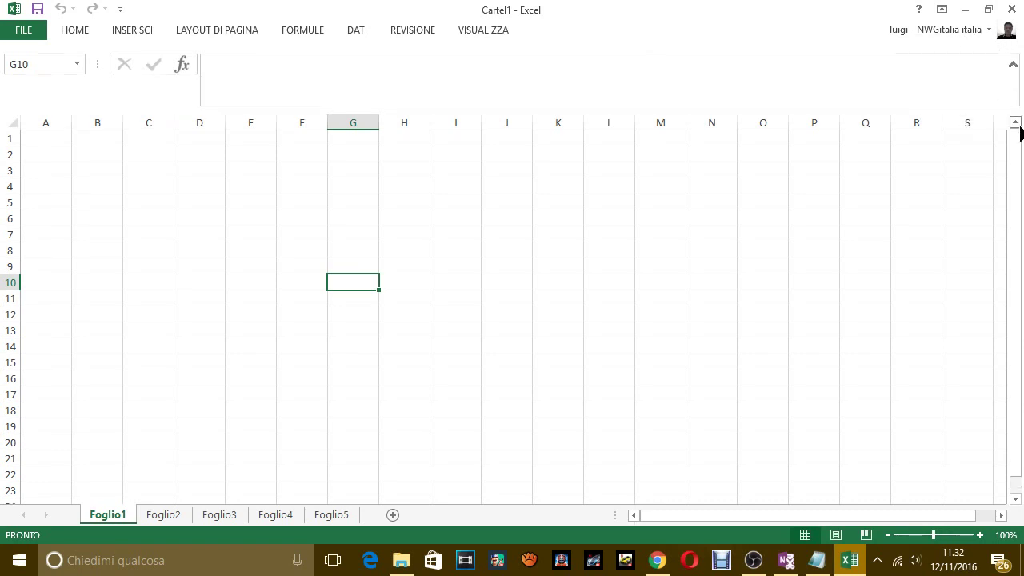
# Check the VISUALIZZA, REVISIONE and HOME tabs to confirm the personalizzato group is gone
pyautogui.click(499, 30)
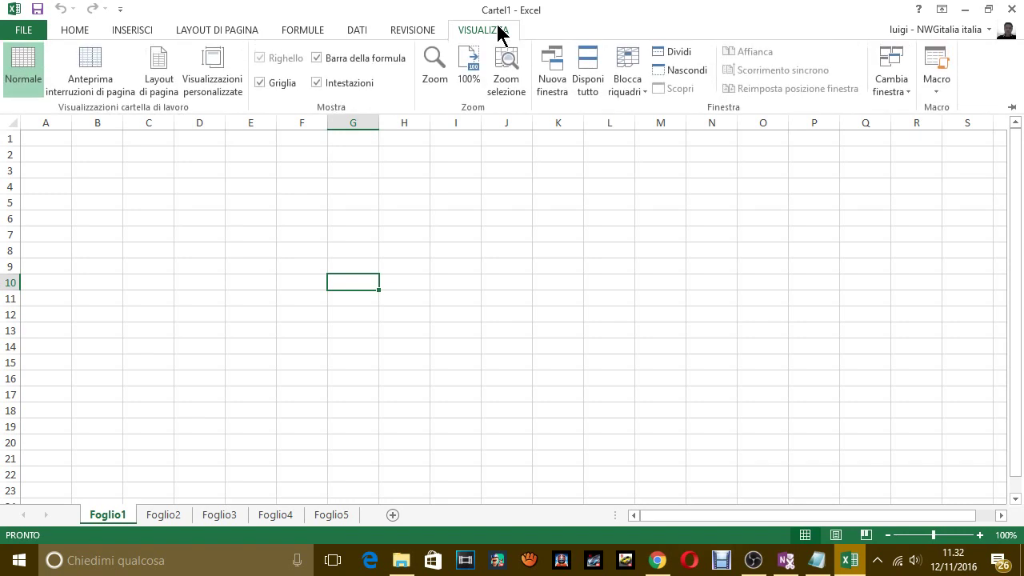
pyautogui.click(534, 25)
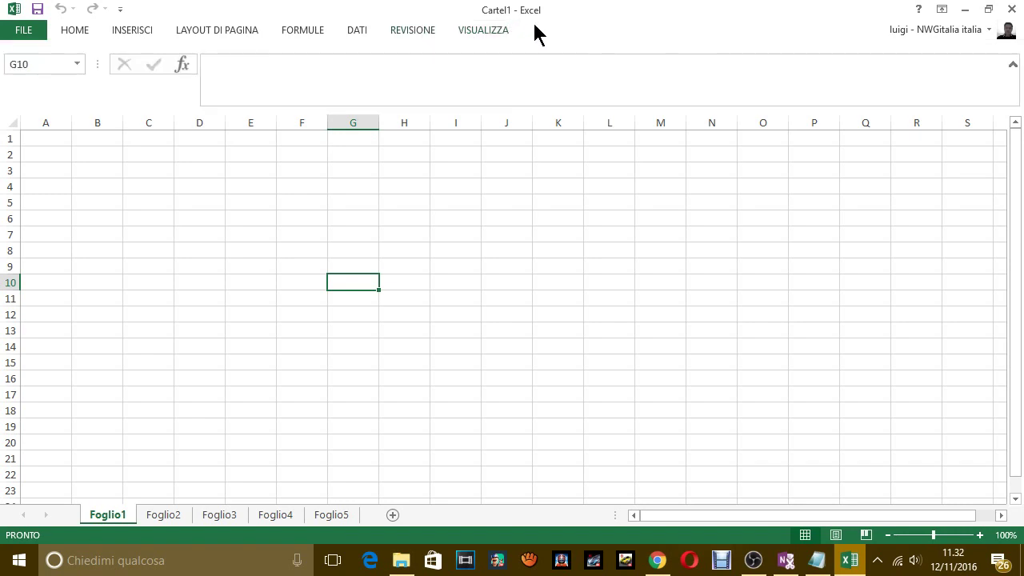
pyautogui.click(499, 30)
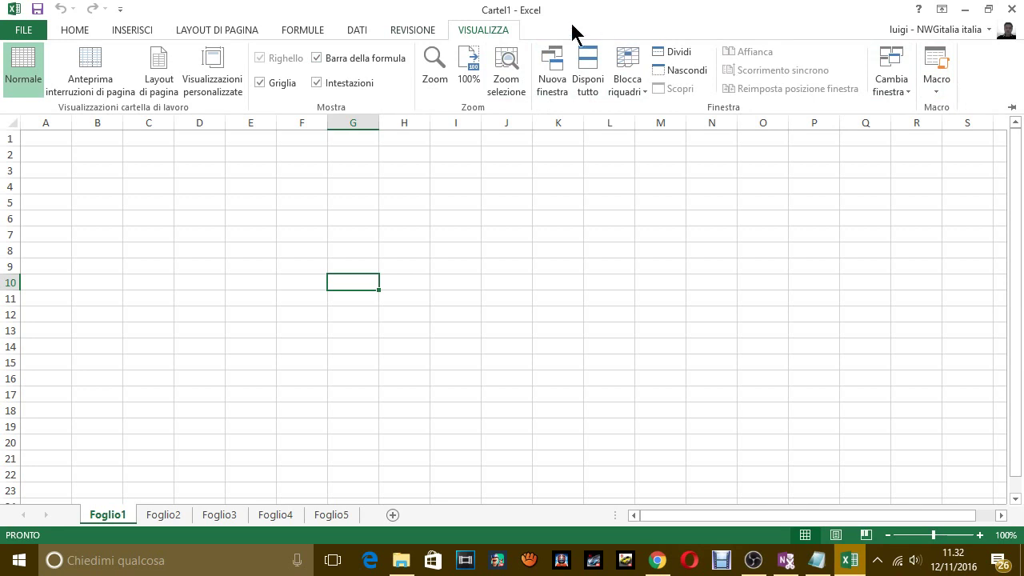
pyautogui.click(423, 30)
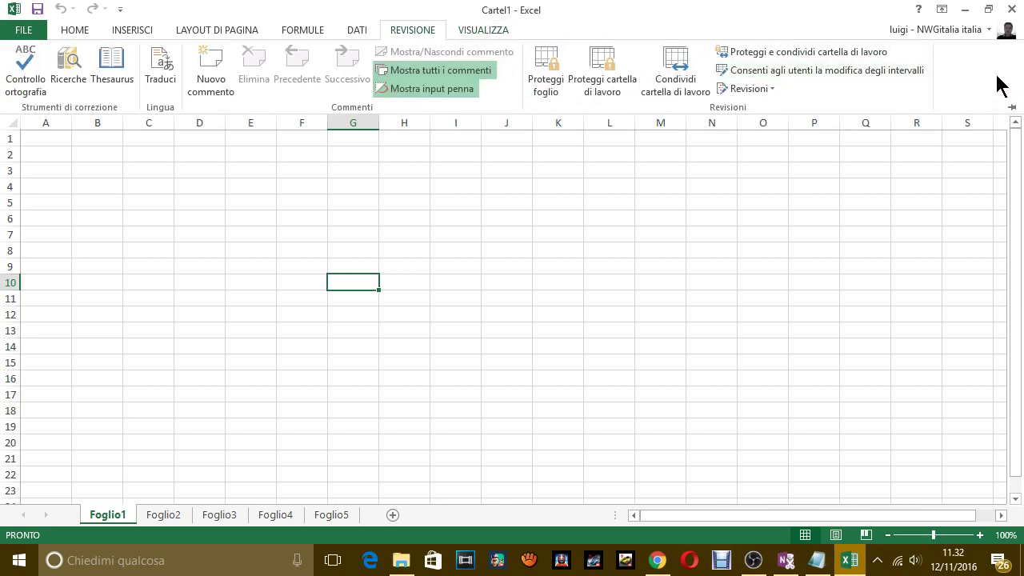
pyautogui.click(594, 27)
pyautogui.click(490, 32)
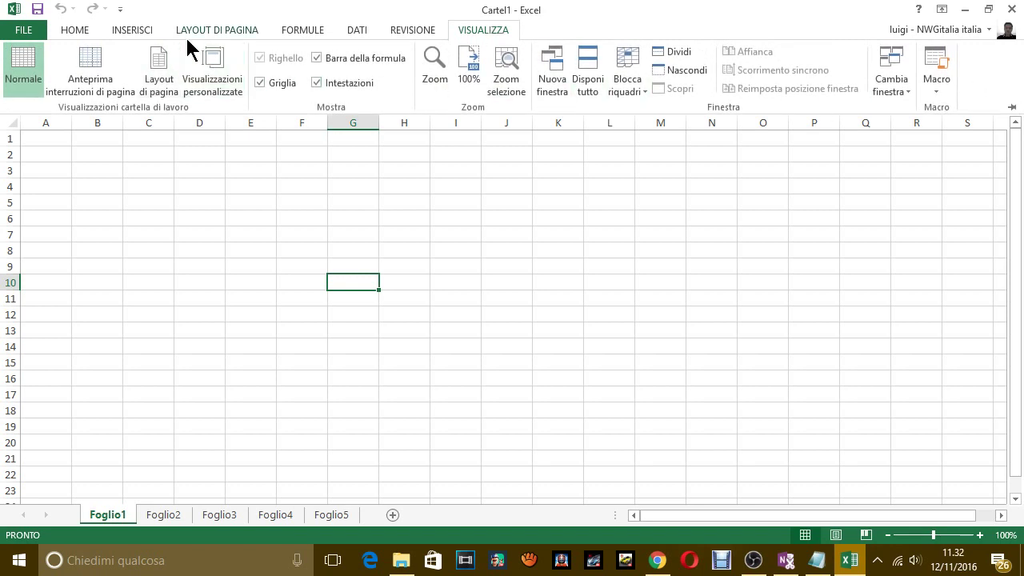
pyautogui.click(72, 34)
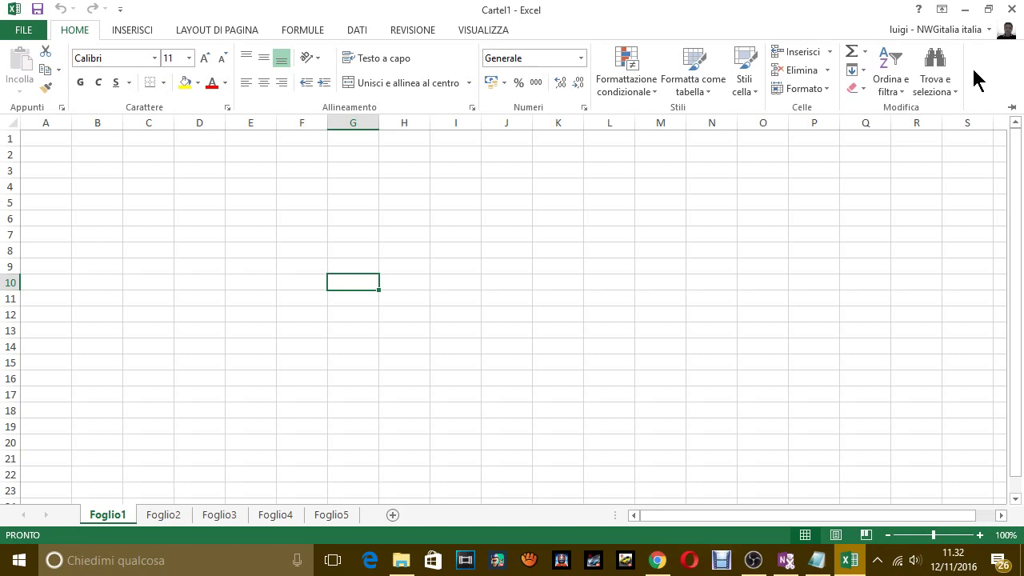
# Add the Notepad line 'COME TI HO FATTO VEDER NON CI STA PIU LA CASELLA PERSONALIZZATO.', then return to Excel
pyautogui.hotkey('alt', 'Tab')
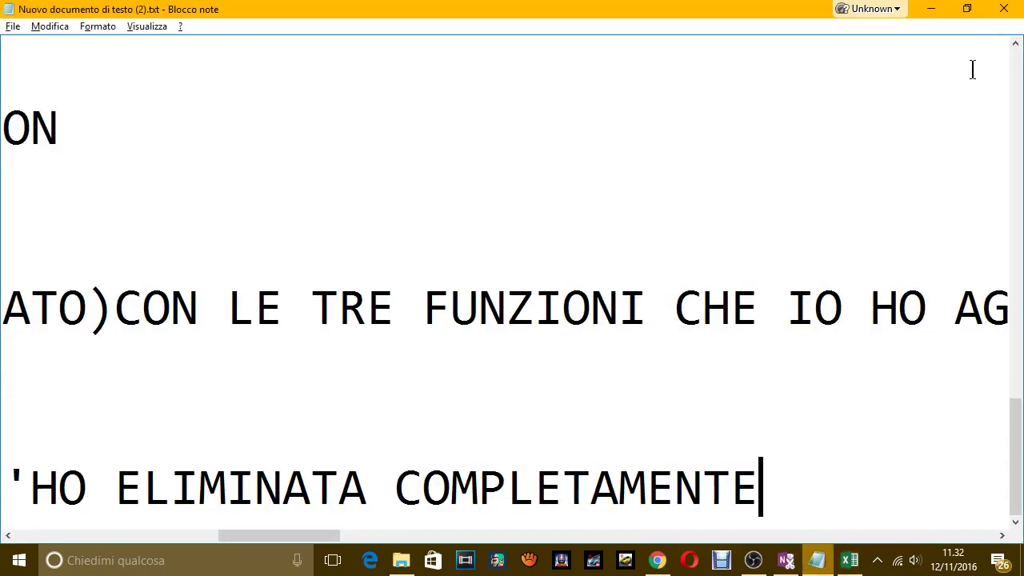
pyautogui.hotkey('ctrl', 'z')
pyautogui.write('COEM ')
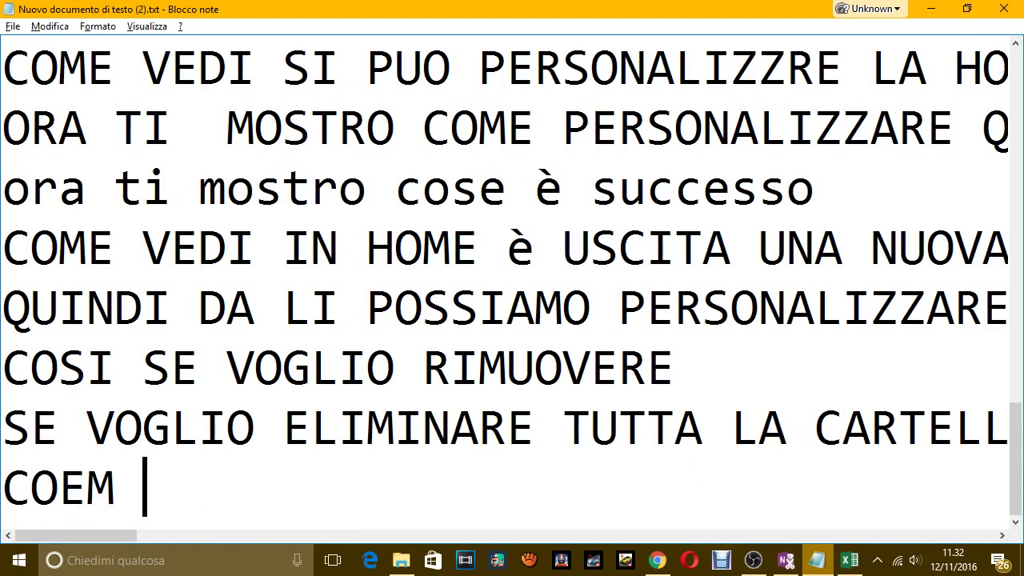
pyautogui.write('E')
pyautogui.press('BackSpace')
pyautogui.press('BackSpace')
pyautogui.press('BackSpace')
pyautogui.press('BackSpace')
pyautogui.write('ME ')
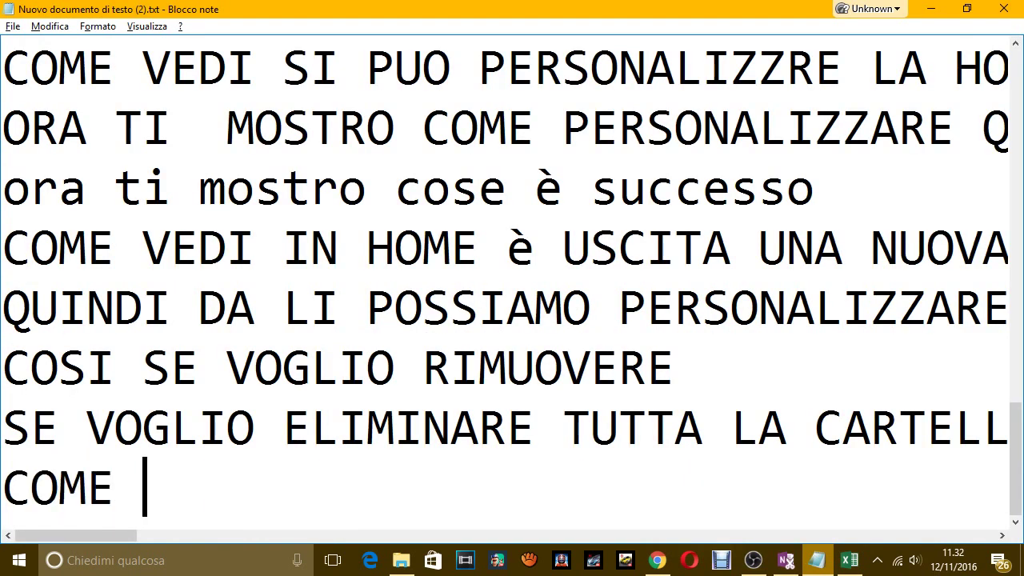
pyautogui.write('TI HO FATTO VEDE')
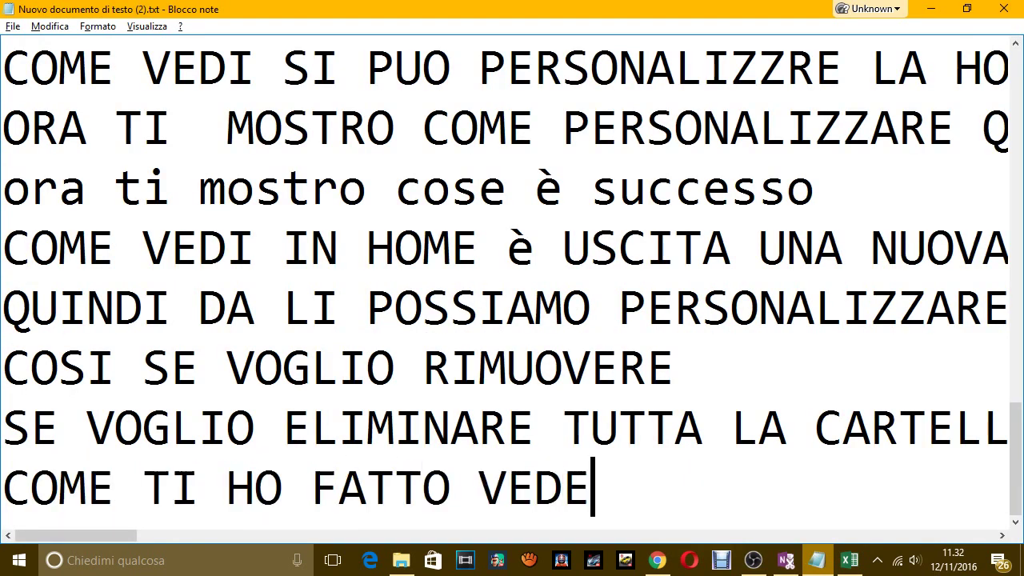
pyautogui.write('R NON CI STA PIU ')
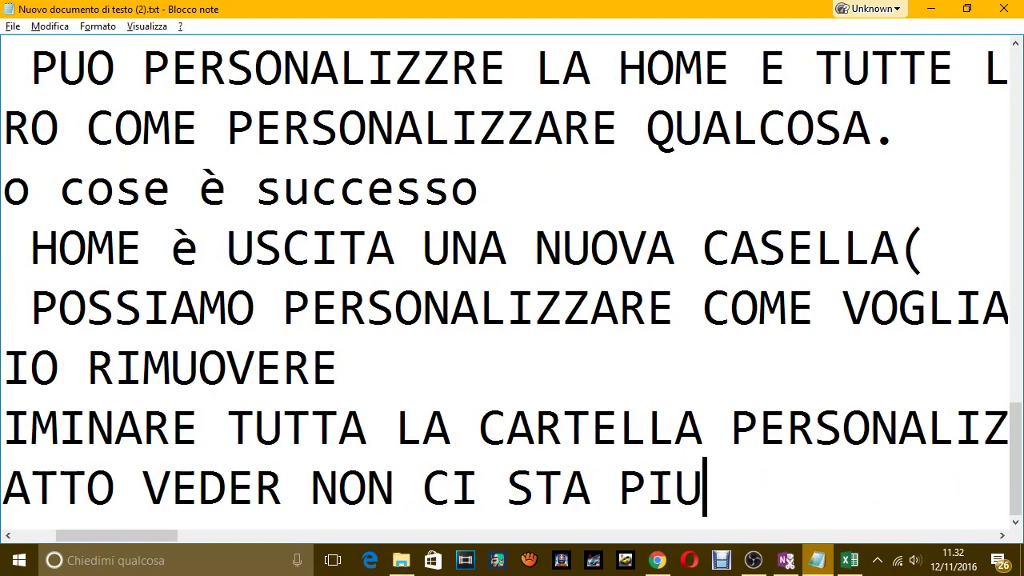
pyautogui.write('LA CASELLA ')
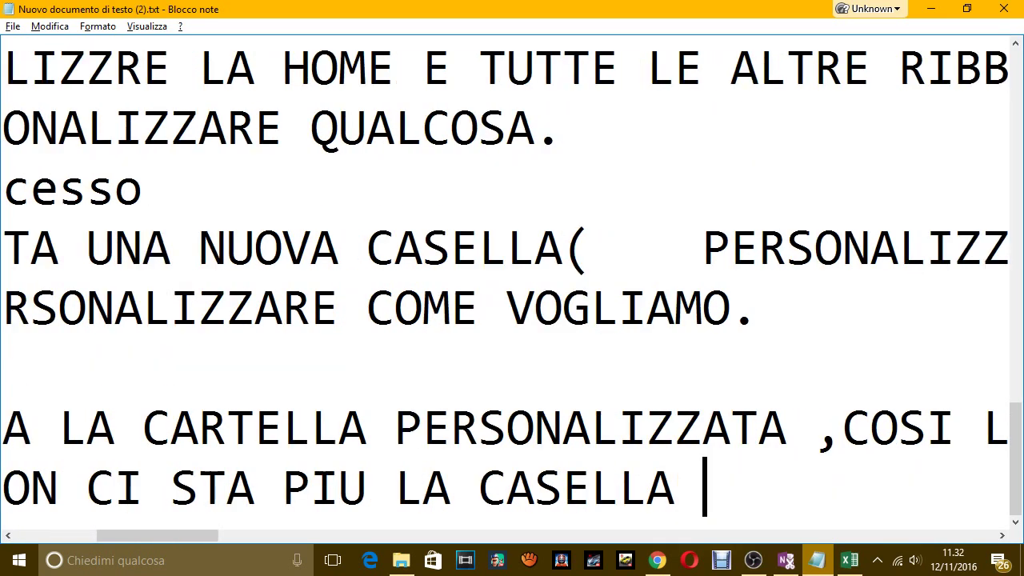
pyautogui.write('PERSONALIZZAT')
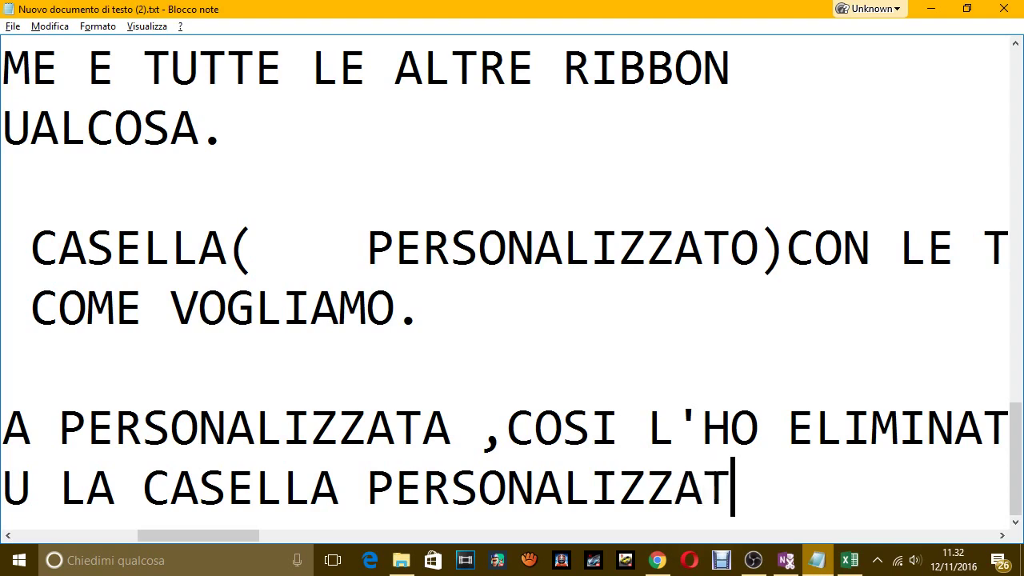
pyautogui.write('O.')
pyautogui.press('Return')
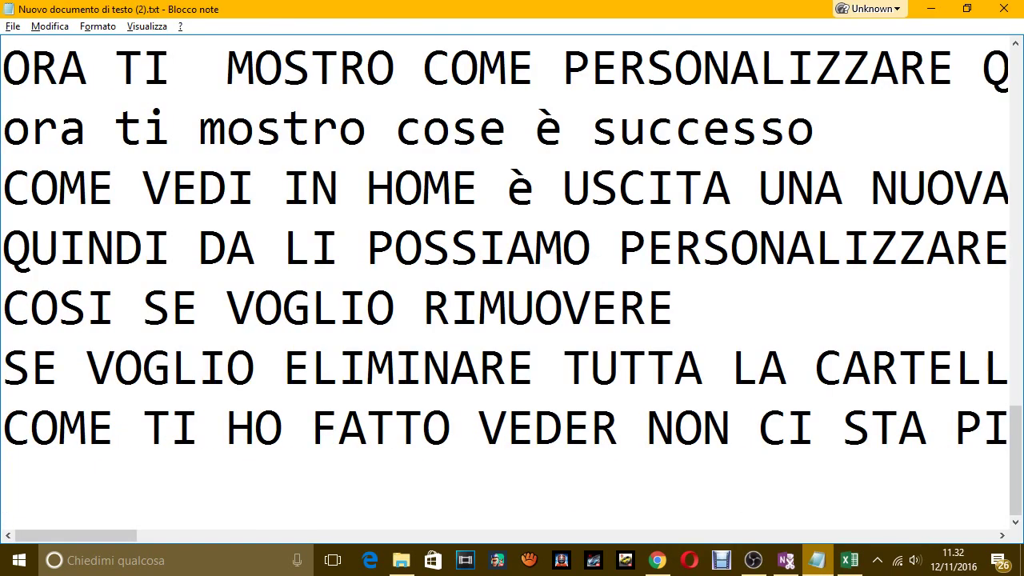
pyautogui.hotkey('alt', 'Tab')
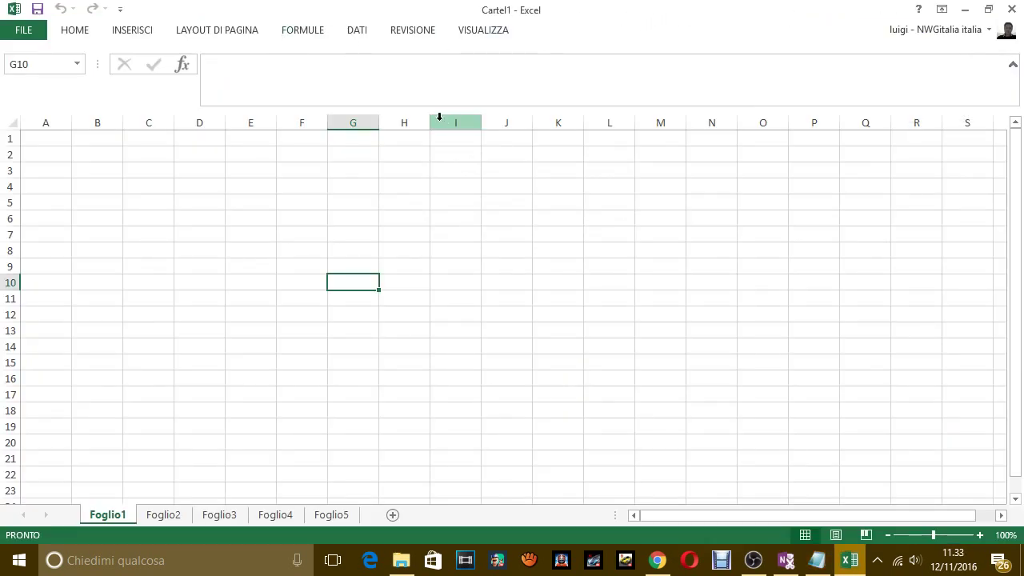
# Switch through the VISUALIZZA and HOME tabs, then open the File backstage Apri page
pyautogui.click(477, 32)
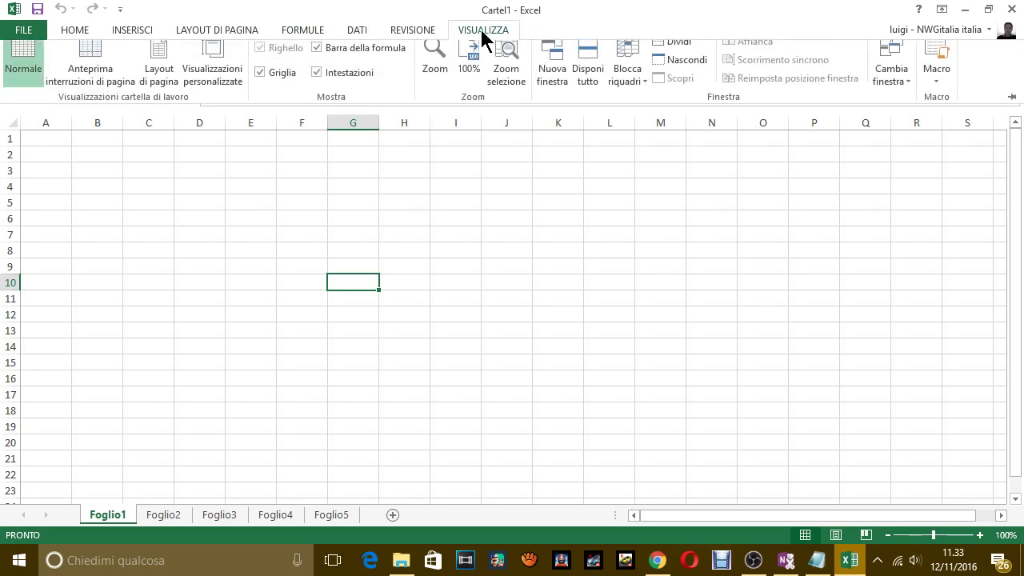
pyautogui.click(76, 30)
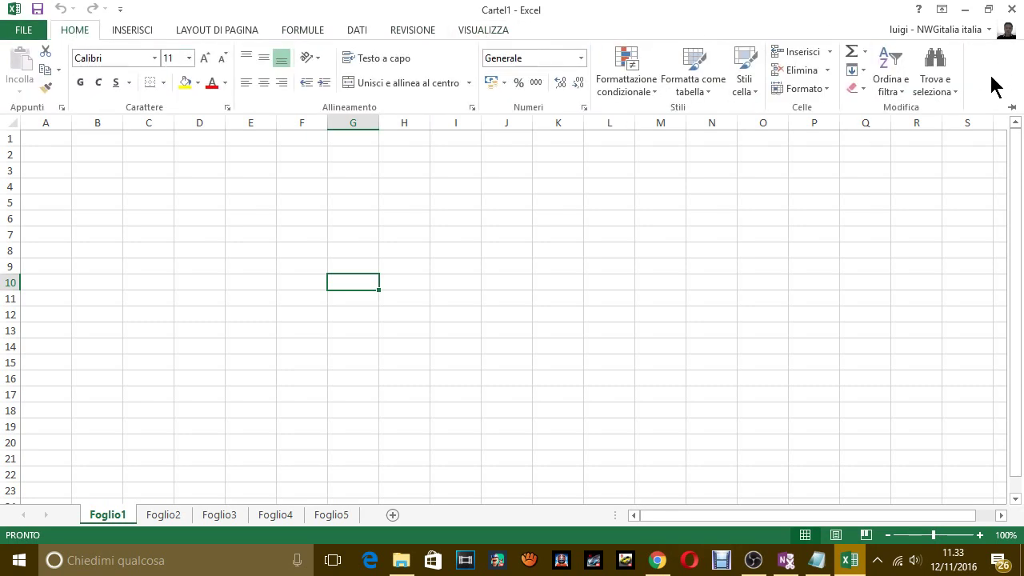
pyautogui.click(25, 30)
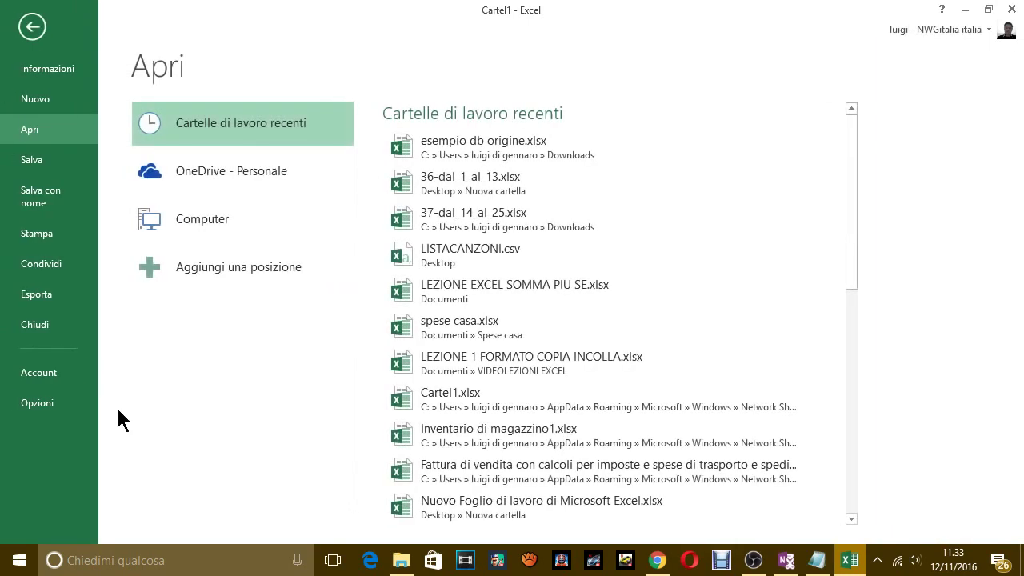
# In Excel Options, review the ribbon's Reimposta and Importa/Esporta choices, then show Barra di accesso rapido
pyautogui.click(41, 395)
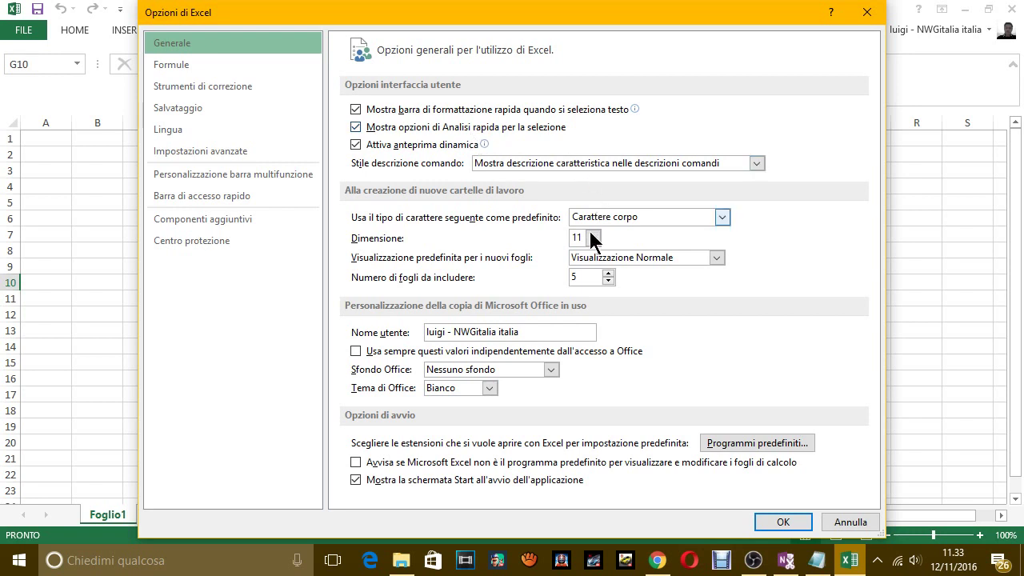
pyautogui.click(203, 178)
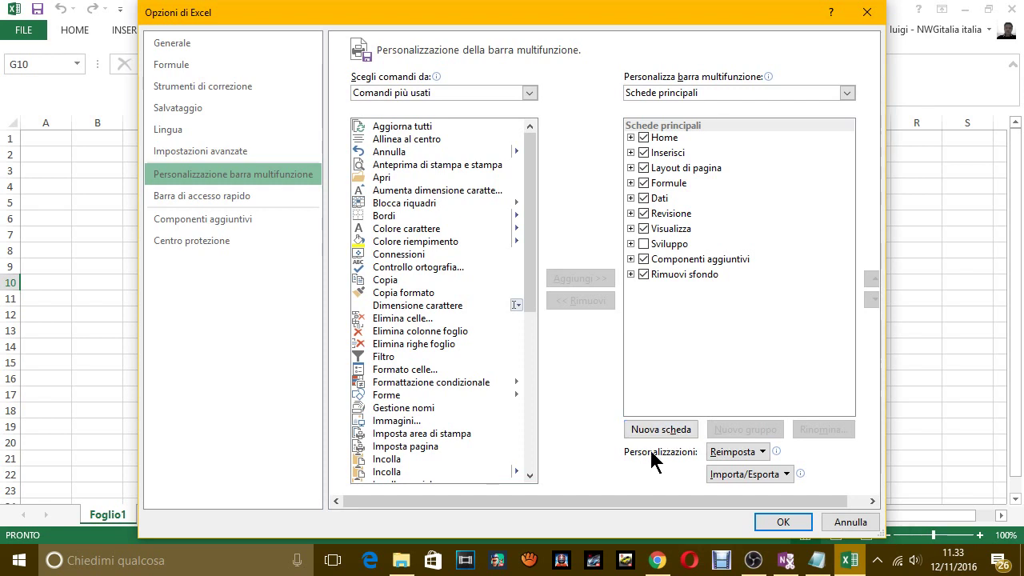
pyautogui.click(754, 452)
pyautogui.click(753, 449)
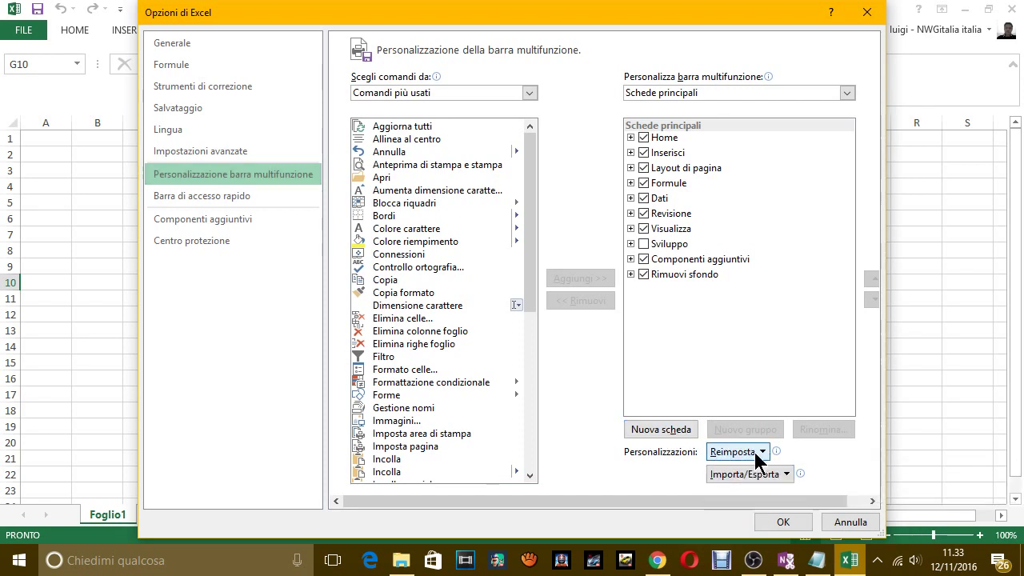
pyautogui.click(765, 478)
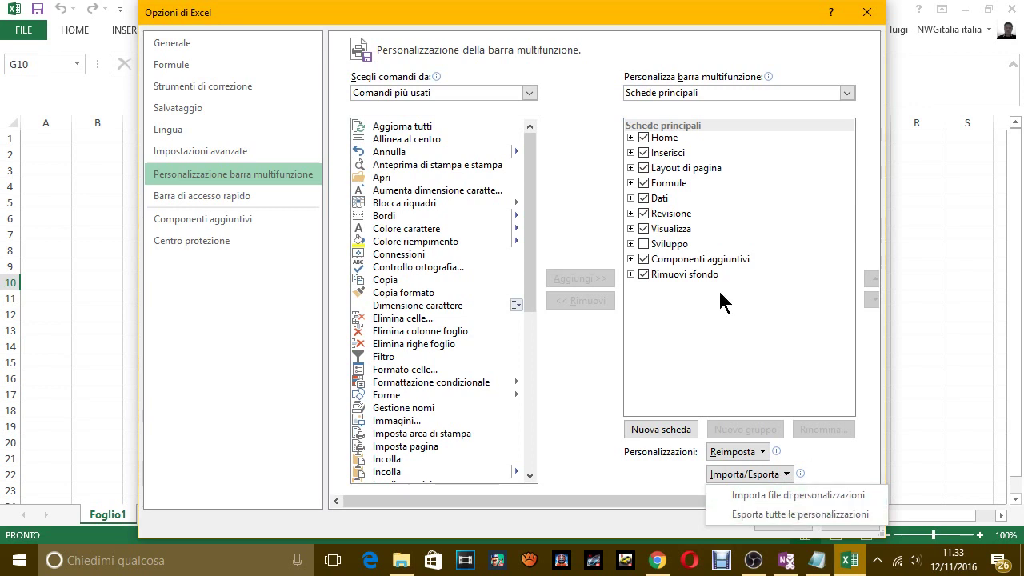
pyautogui.click(722, 316)
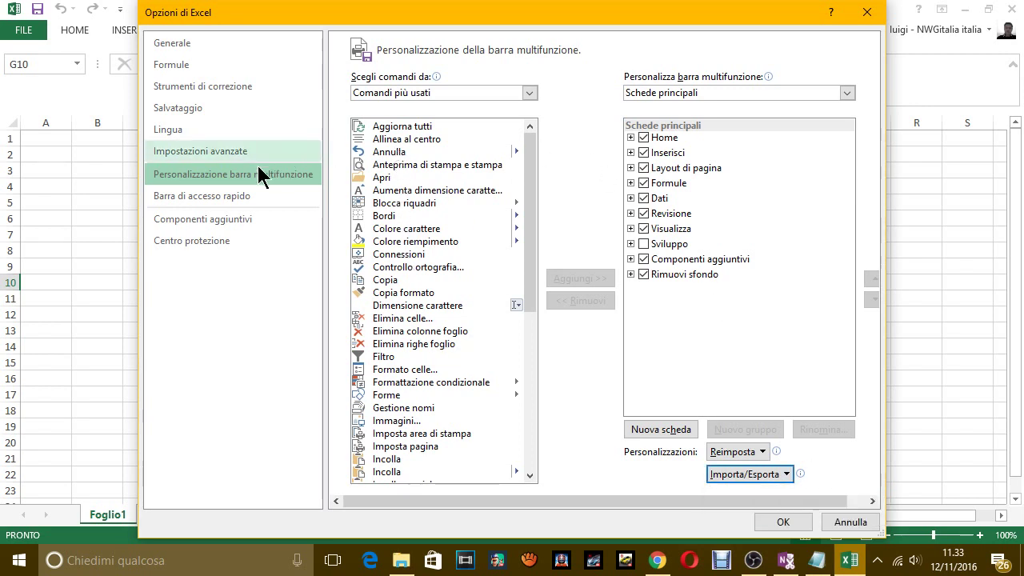
pyautogui.click(238, 200)
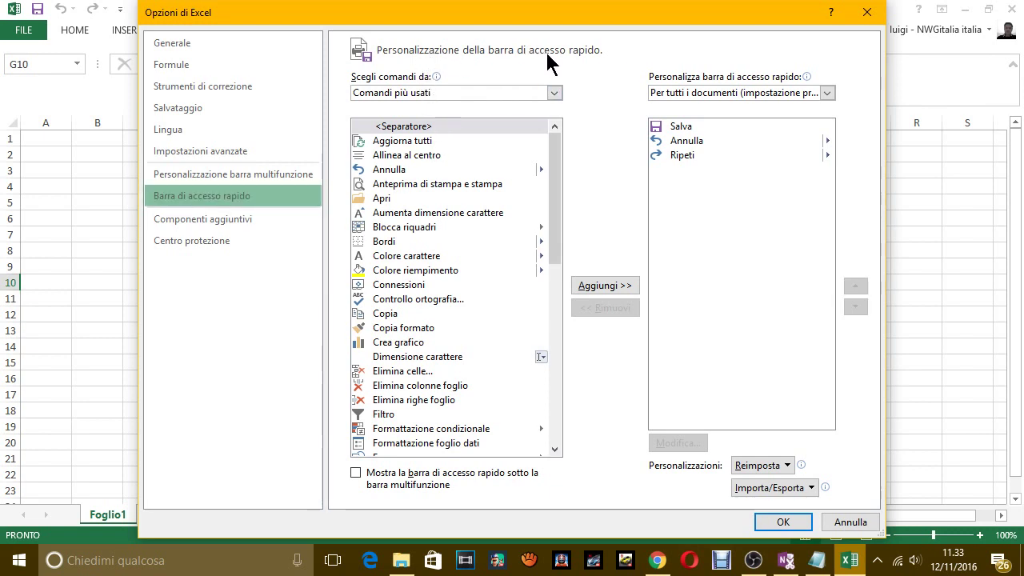
# Flip to Personalizzazione barra multifunzione and back to the Barra di accesso rapido page
pyautogui.click(284, 169)
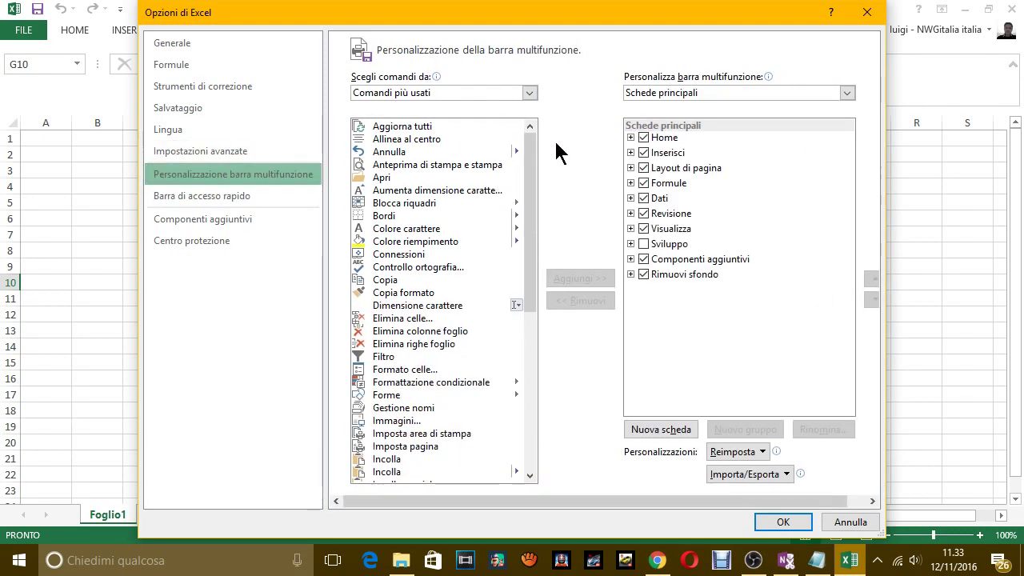
pyautogui.click(204, 193)
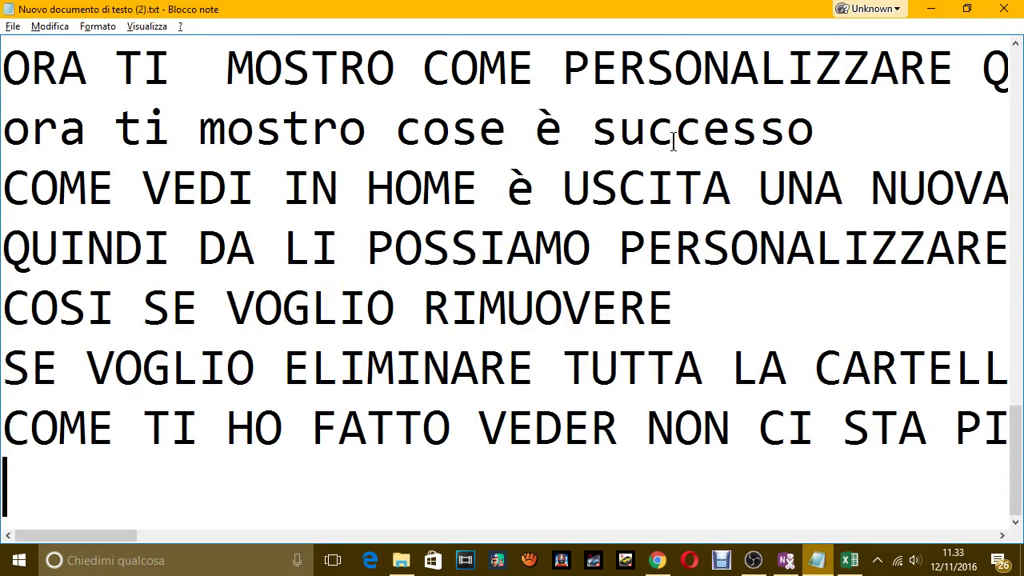
# Add the Notepad line 'LA BARRA DI ACCESSO RAPIDO è QUESTA IN ALTO', then return to Excel
pyautogui.write('LA ')
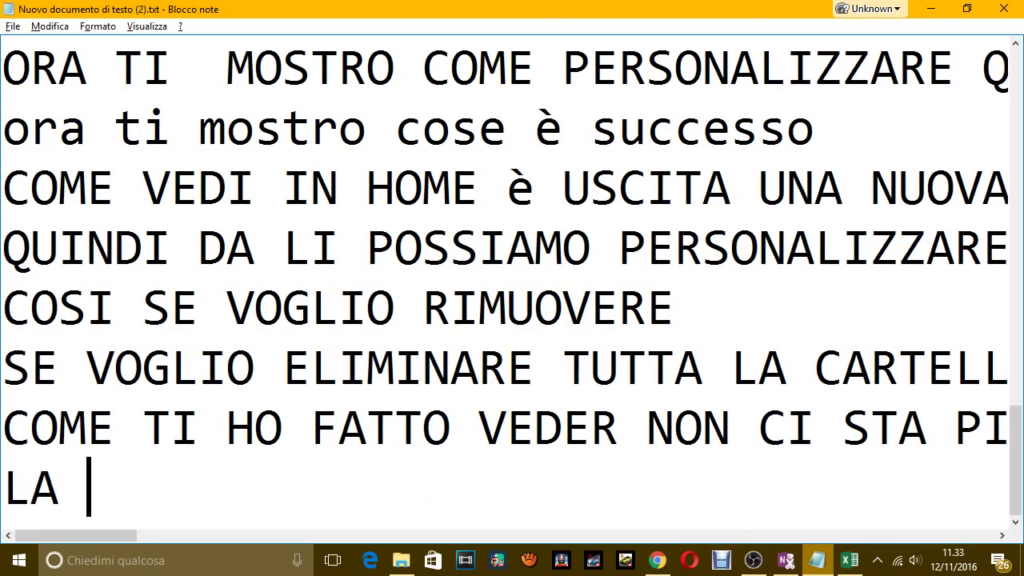
pyautogui.write('BARRA DI ACCE')
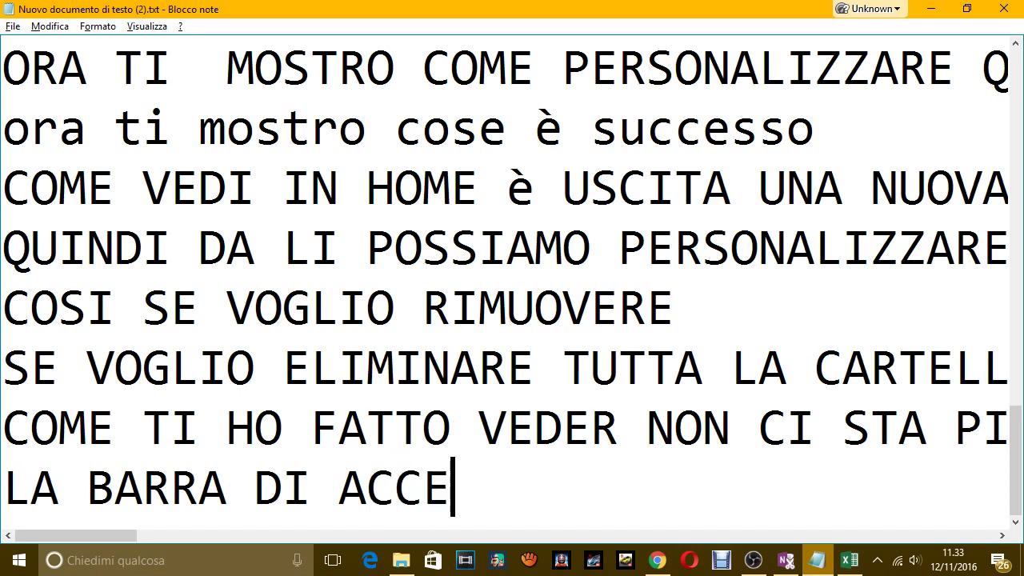
pyautogui.write('SSO RAPIDO ')
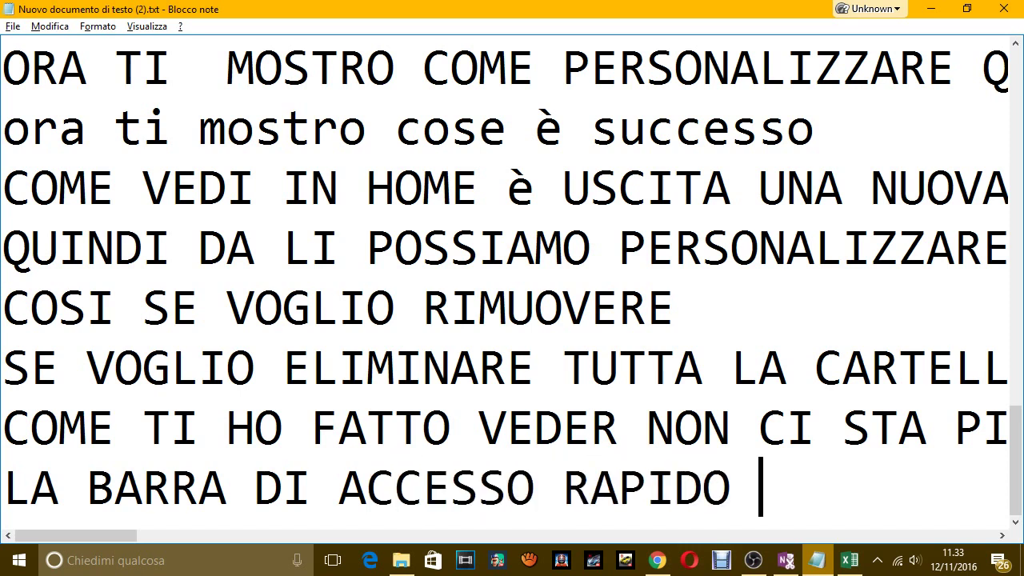
pyautogui.write('è QUEST')
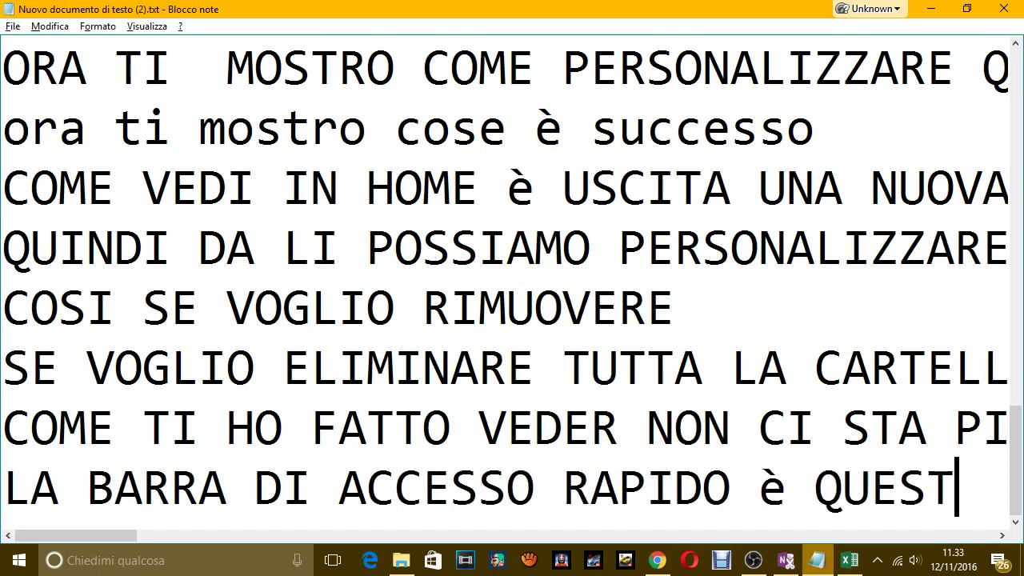
pyautogui.write('A IN AT')
pyautogui.press('BackSpace')
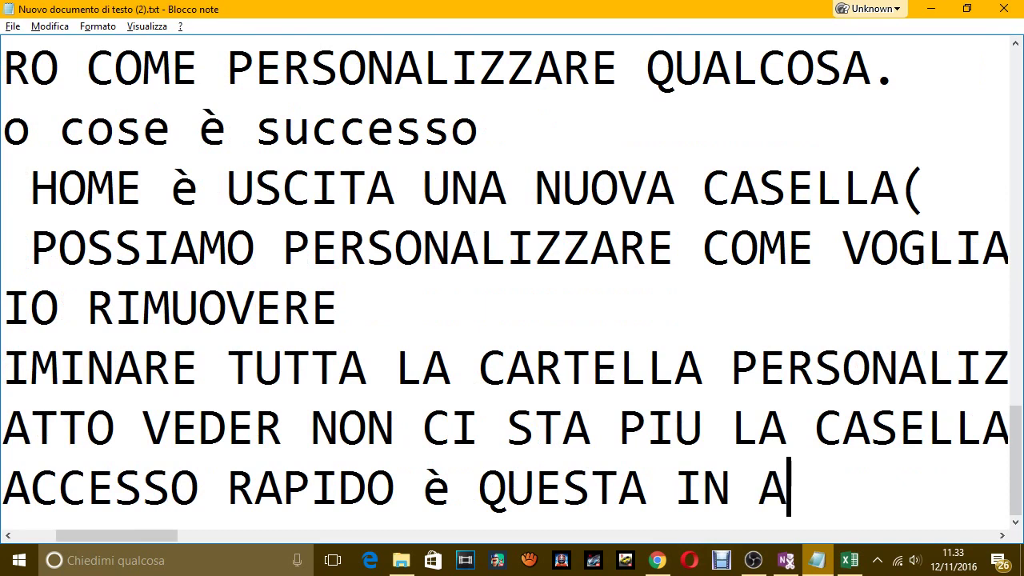
pyautogui.write('LTO')
pyautogui.hotkey('alt', 'Tab')
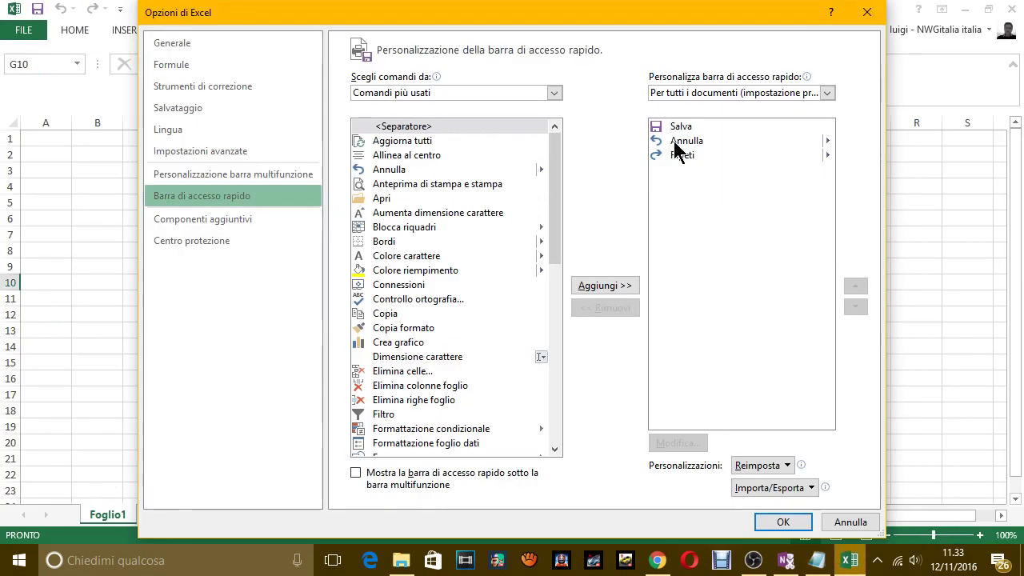
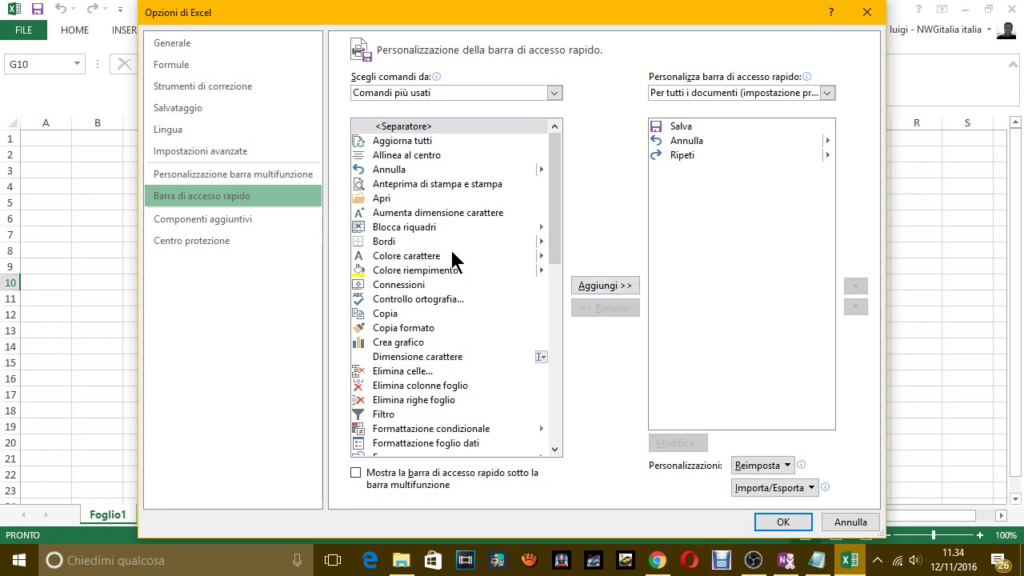
# Add the Aggiorna tutti command to the Quick Access Toolbar and confirm with OK
pyautogui.click(408, 140)
pyautogui.click(610, 282)
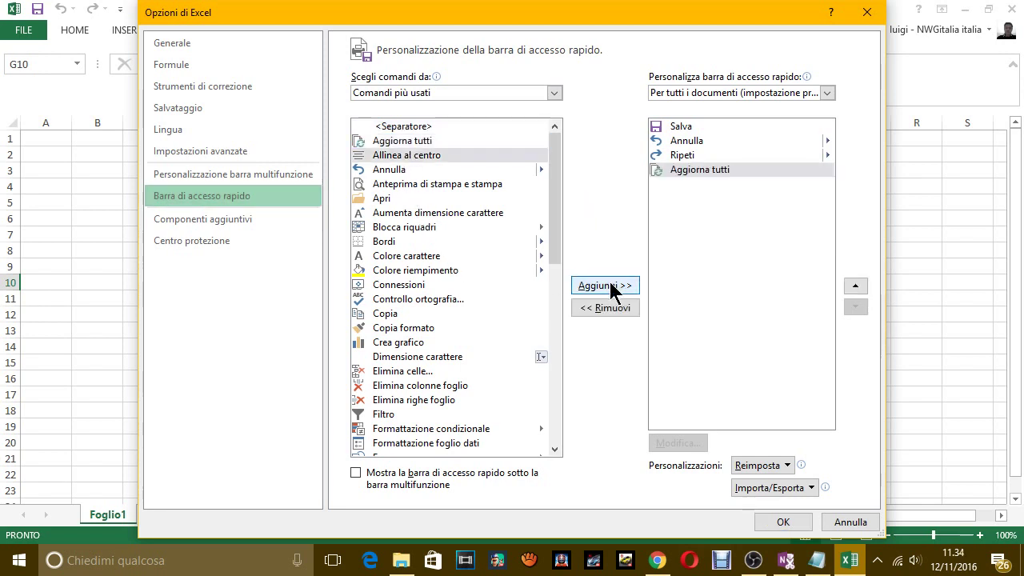
pyautogui.click(764, 518)
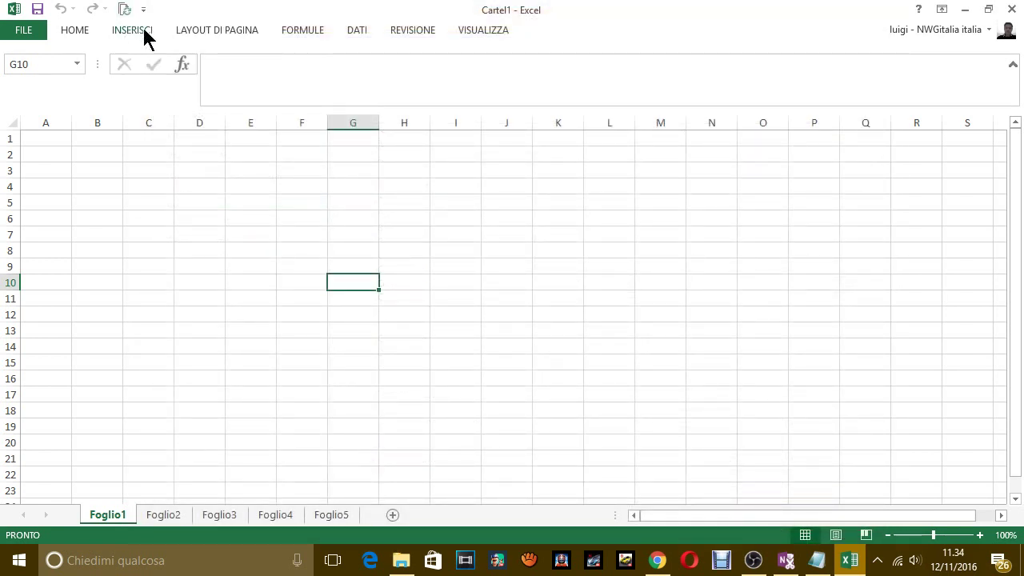
# In Notepad, note that an Aggiorna tutti function was added: 'AGGIORNA TUTTI CHE PRIMA NON CI STAVA'
pyautogui.hotkey('alt', 'Tab')
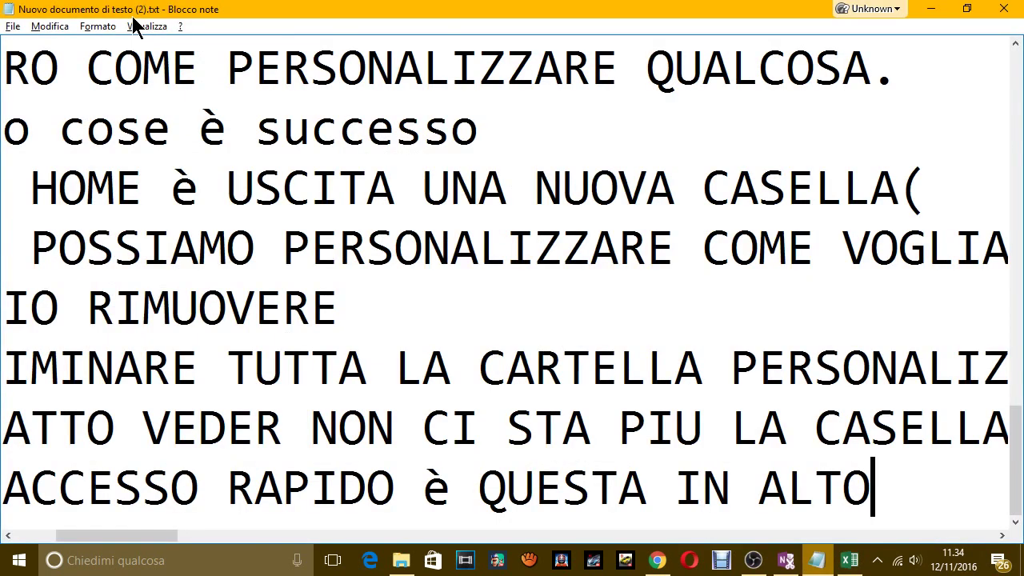
pyautogui.press('Return')
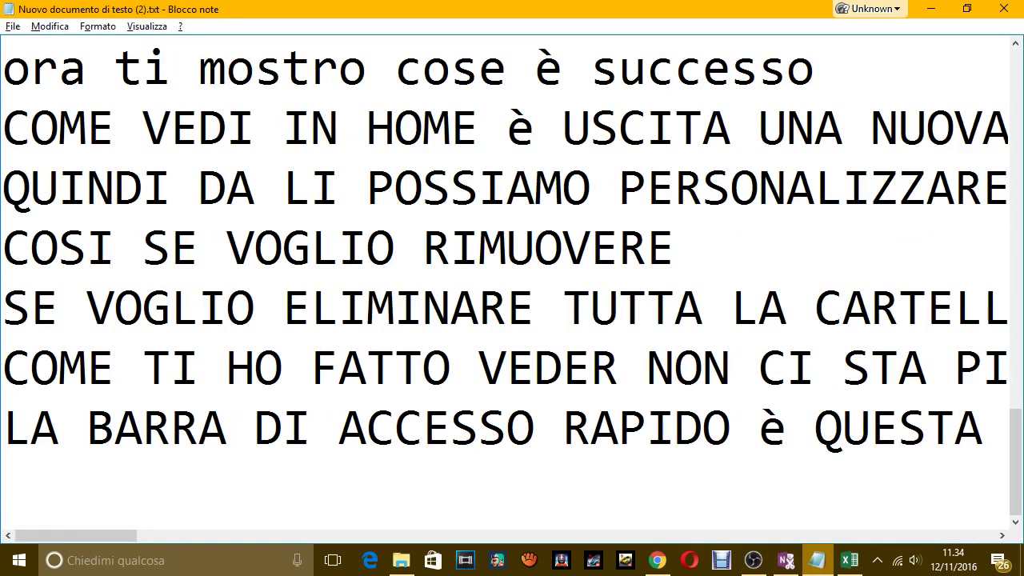
pyautogui.write('COE')
pyautogui.press('BackSpace')
pyautogui.write('ME ')
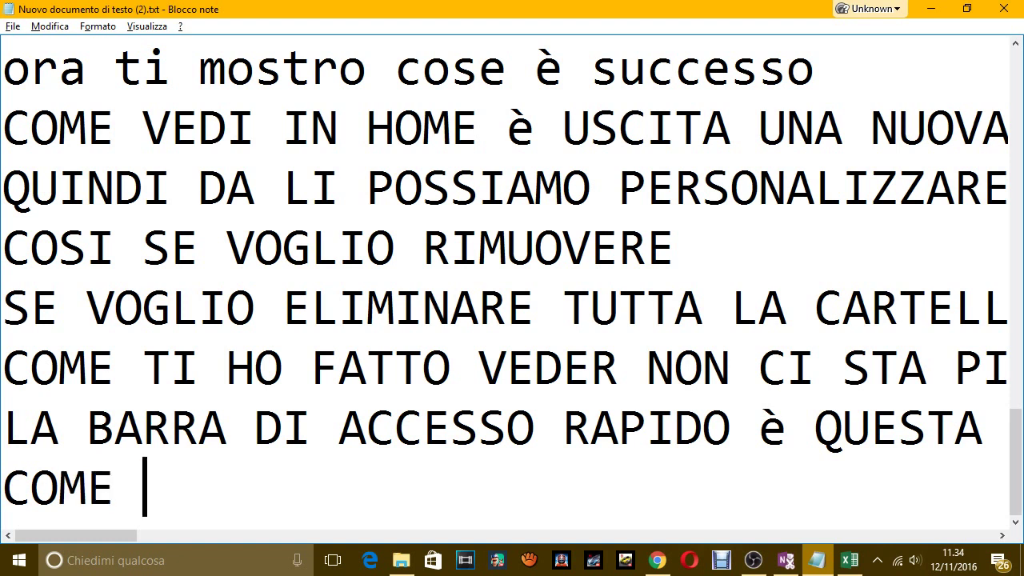
pyautogui.write('VEDI HO AGGIU')
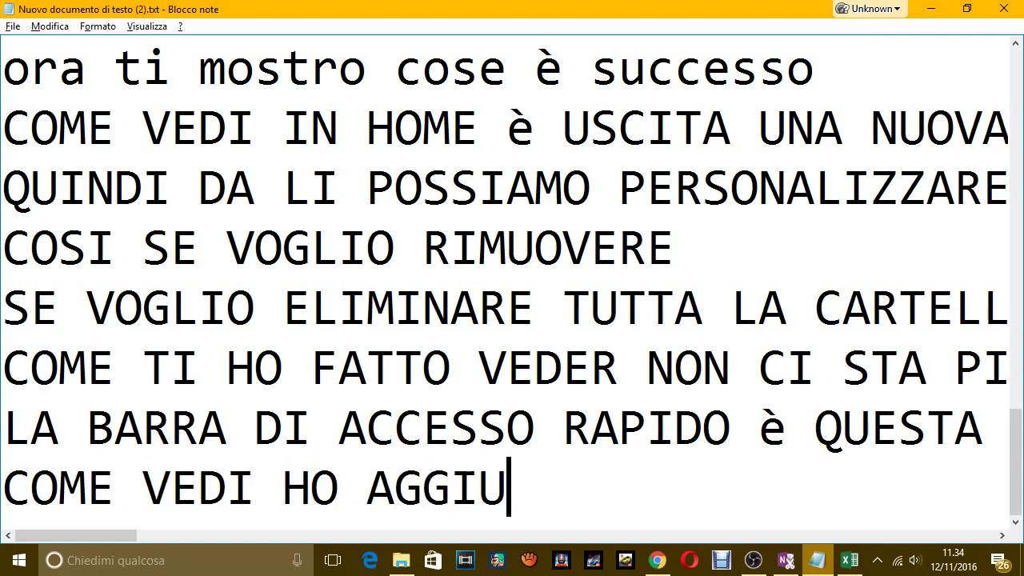
pyautogui.write('NTO AGGIO')
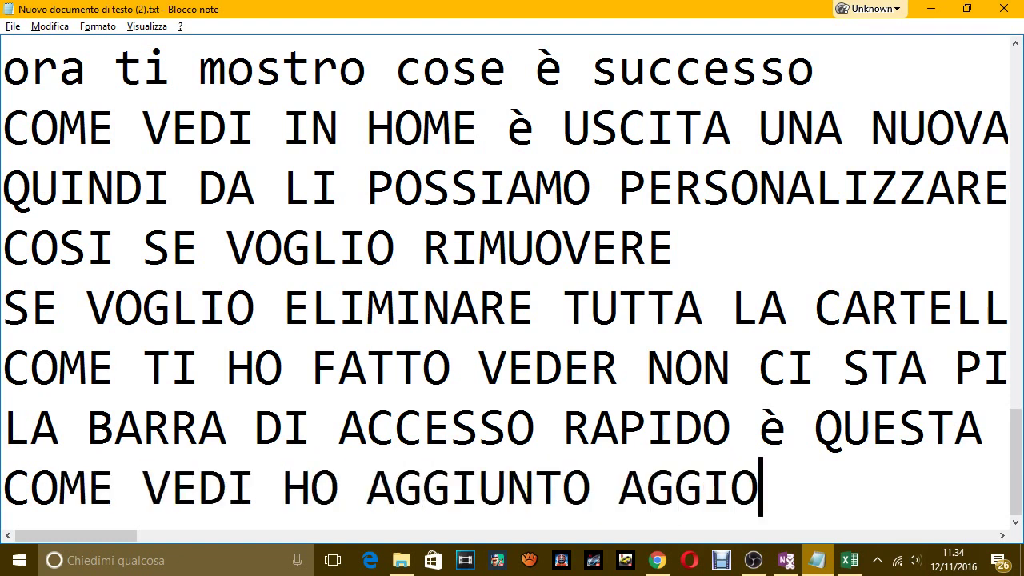
pyautogui.write('N')
pyautogui.press('BackSpace')
pyautogui.write('R N')
pyautogui.press('BackSpace')
pyautogui.press('BackSpace')
pyautogui.press('BackSpace')
pyautogui.press('BackSpace')
pyautogui.press('BackSpace')
pyautogui.press('BackSpace')
pyautogui.press('BackSpace')
pyautogui.write('UNA FU')
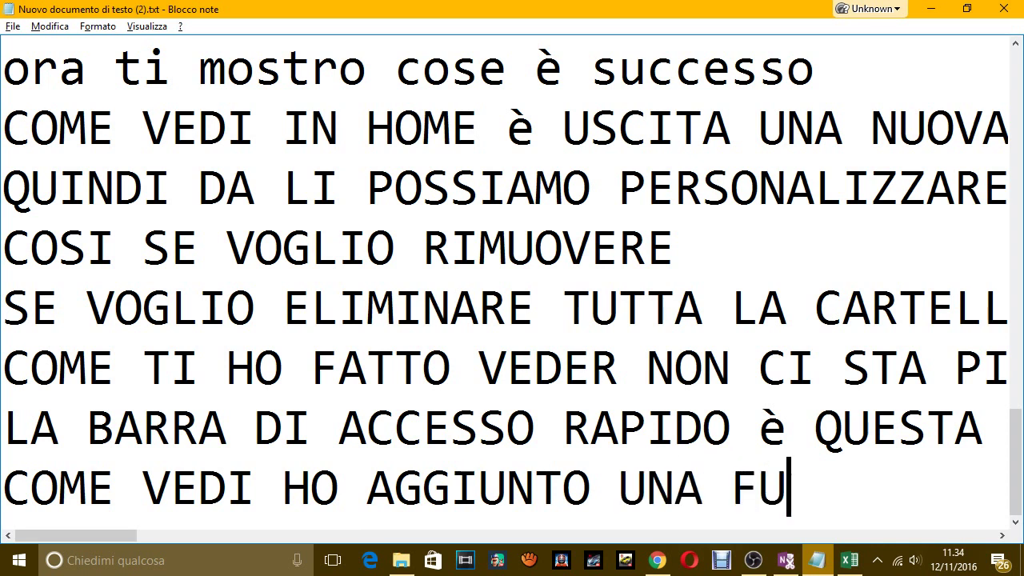
pyautogui.write('ZNIO')
pyautogui.press('BackSpace')
pyautogui.press('BackSpace')
pyautogui.press('BackSpace')
pyautogui.press('BackSpace')
pyautogui.write('N')
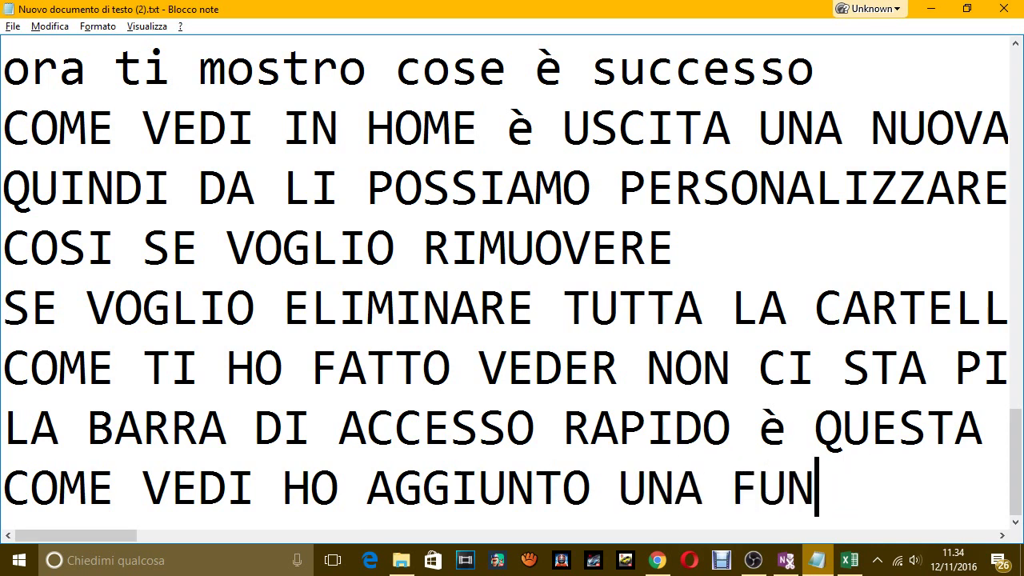
pyautogui.write('ZIONA')
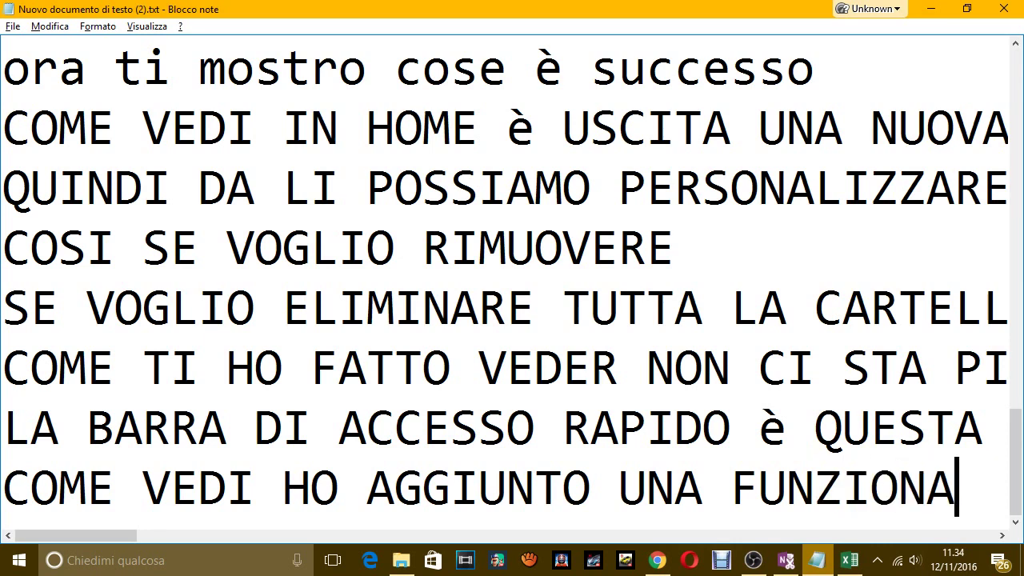
pyautogui.press('BackSpace')
pyautogui.write('E')
pyautogui.press('Return')
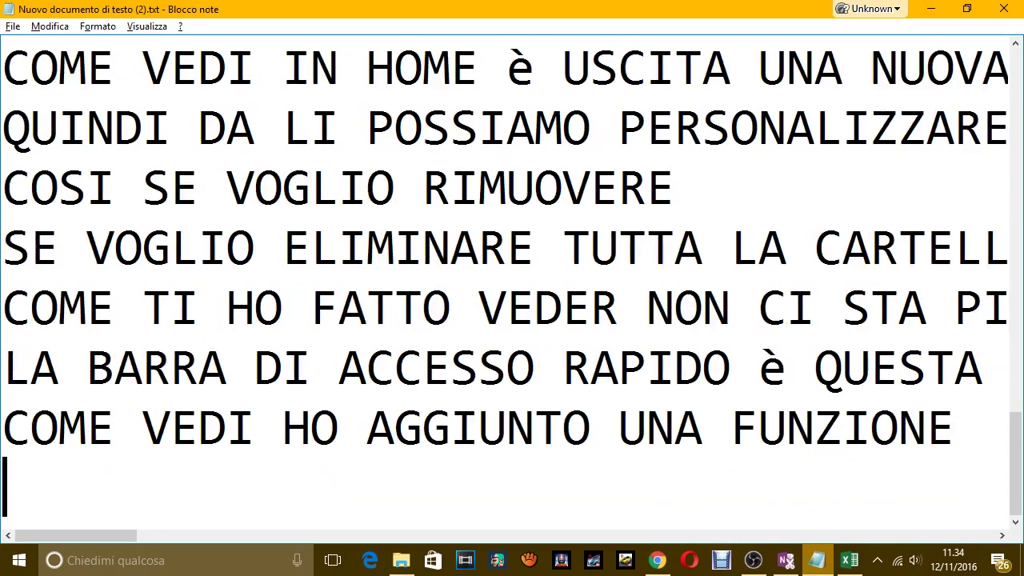
pyautogui.write('AGGIORNA TUT')
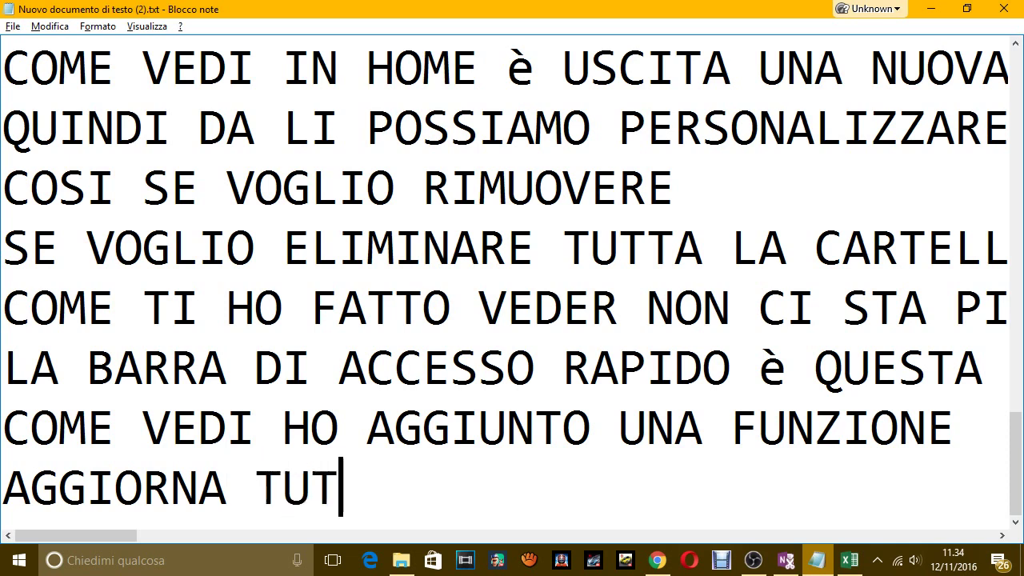
pyautogui.write('TI CHE PRIMA')
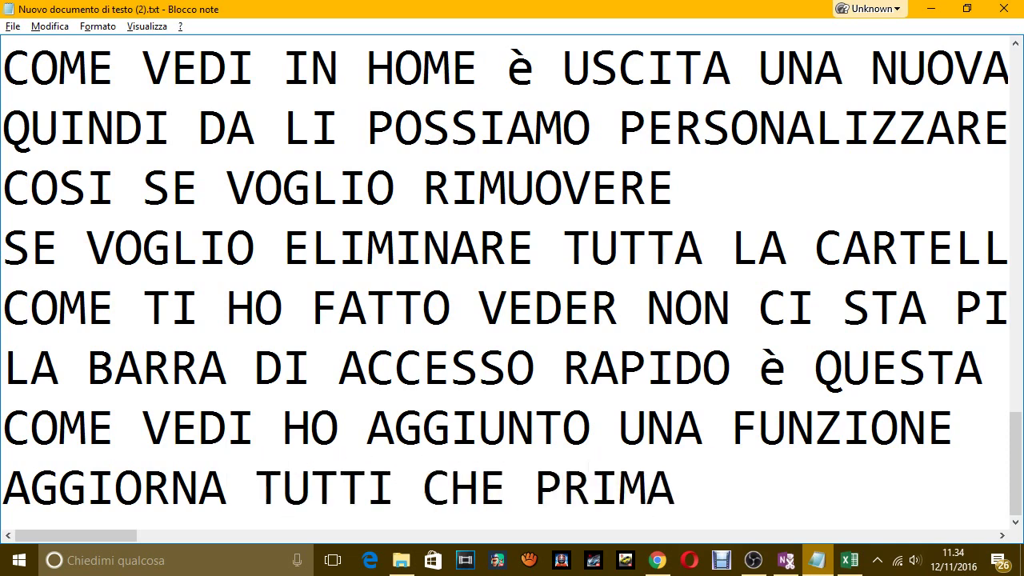
pyautogui.write(' NON CI STAV')
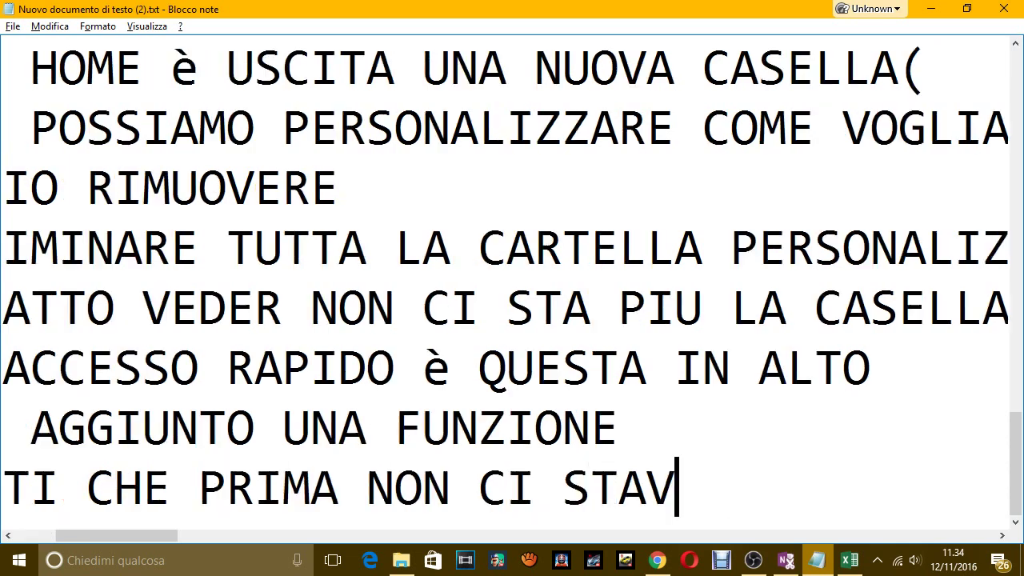
pyautogui.write('A')
# Add the line 'QUINDI POSSO AGGIUNGERE QUELLO CHE VOGLIO.' and return to Excel
pyautogui.press('Return')
pyautogui.write('QUINDI ')
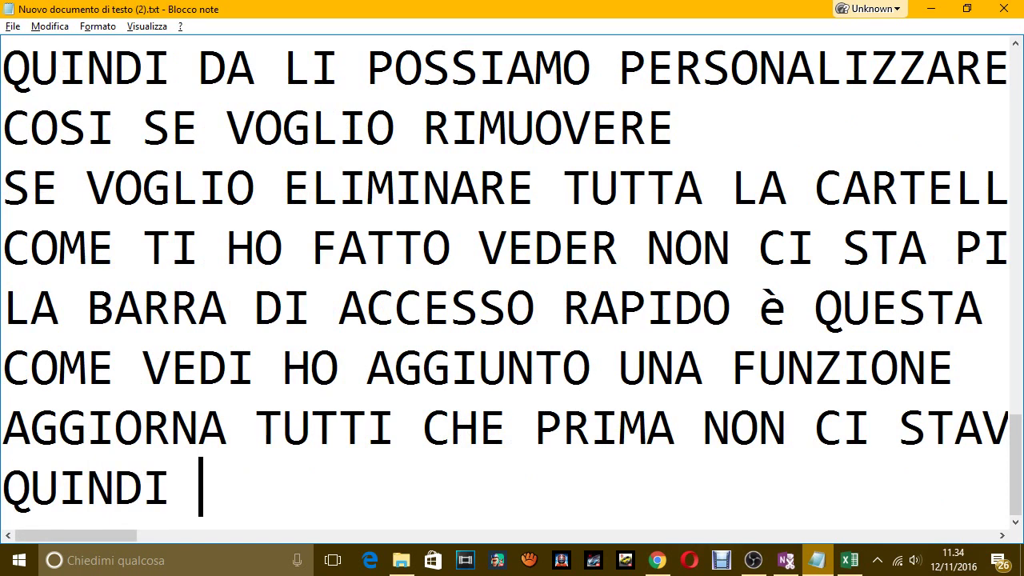
pyautogui.write('POSSO PE')
pyautogui.press('BackSpace')
pyautogui.press('BackSpace')
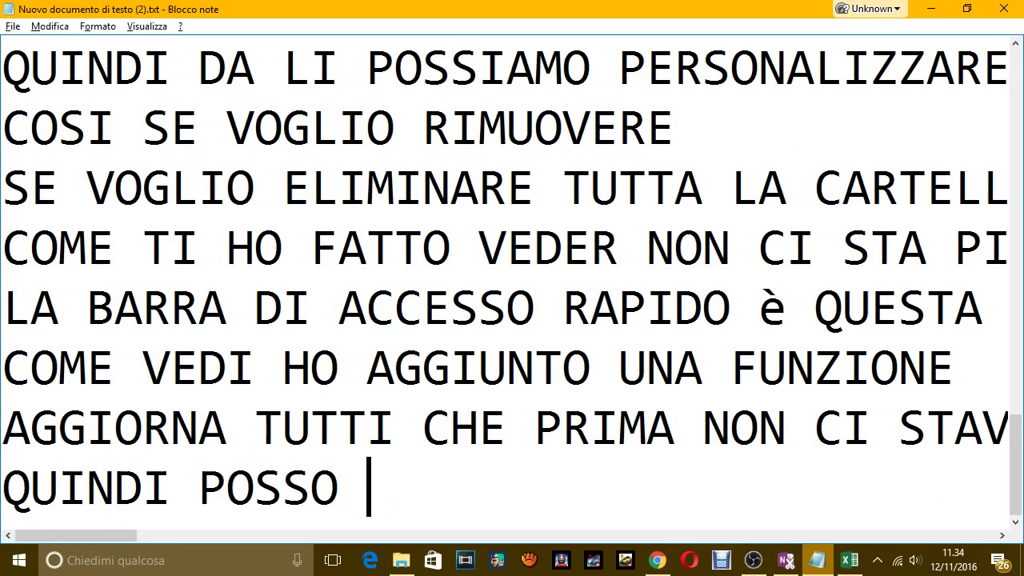
pyautogui.write('AGGIUNGERE ')
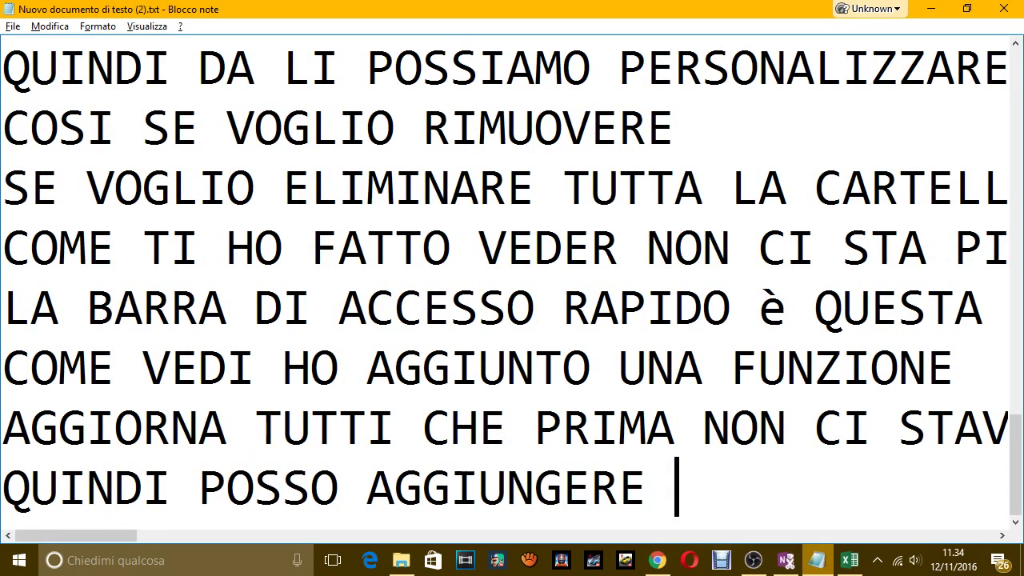
pyautogui.write('QUELLOC HE VO')
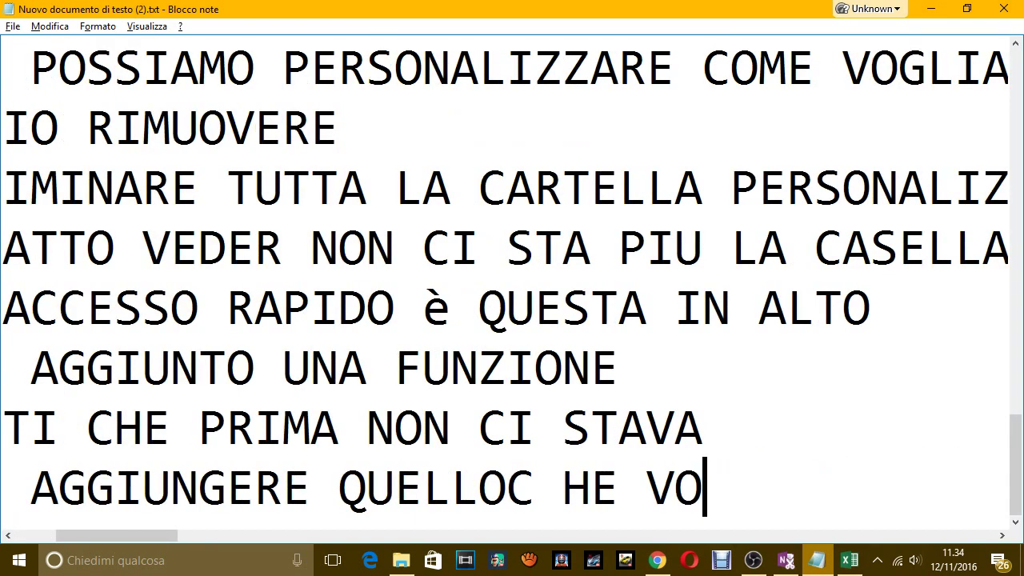
pyautogui.press('BackSpace')
pyautogui.press('BackSpace')
pyautogui.press('BackSpace')
pyautogui.press('BackSpace')
pyautogui.press('BackSpace')
pyautogui.press('BackSpace')
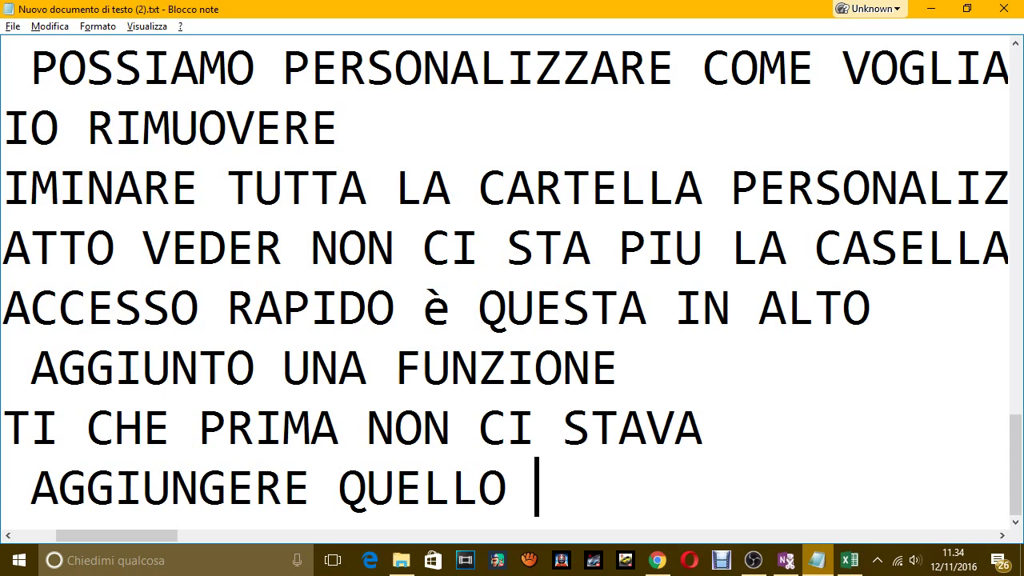
pyautogui.write('CHE VOGLIO')
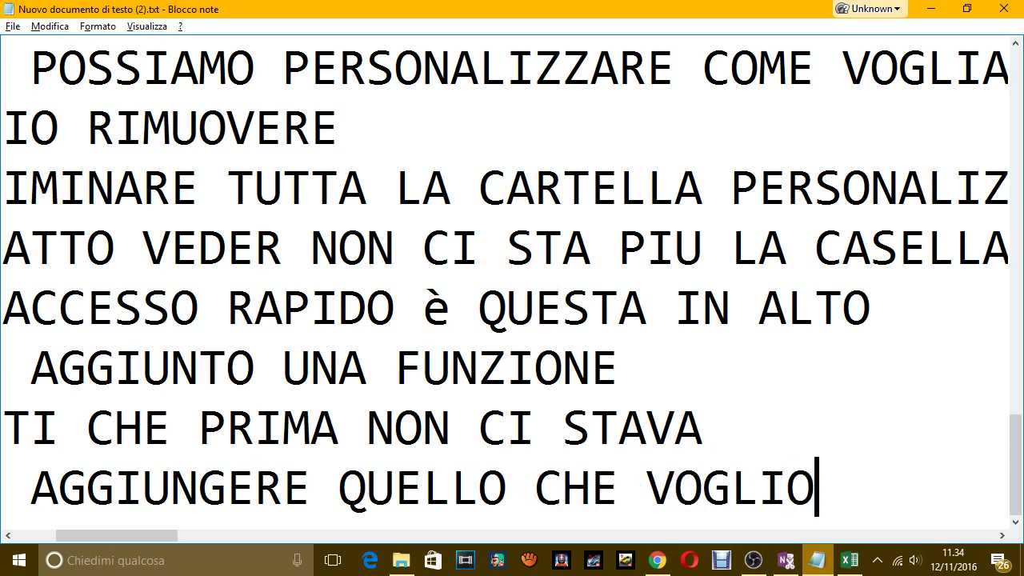
pyautogui.write('.')
pyautogui.hotkey('alt', 'Tab')
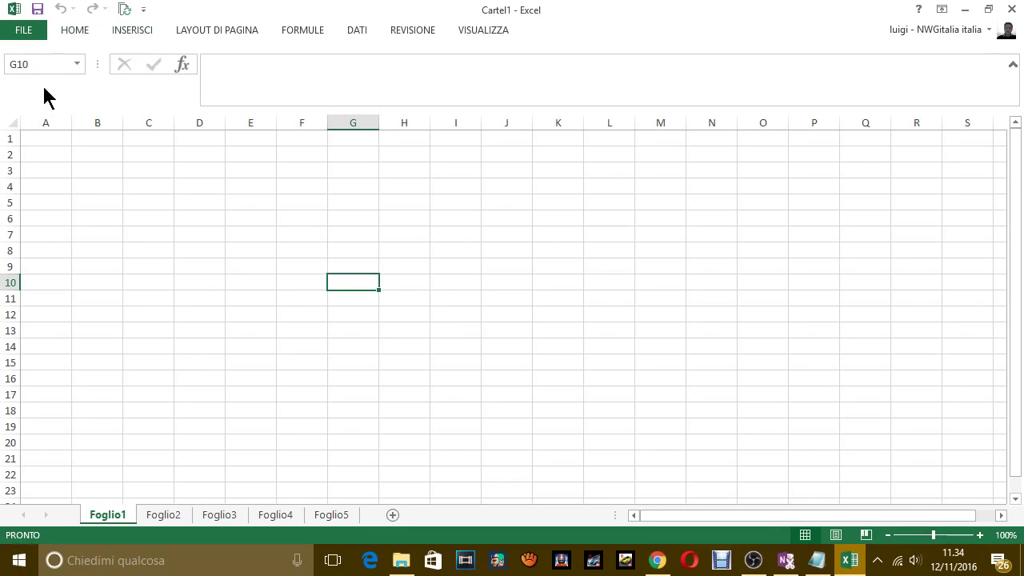
# Remove Aggiorna tutti from the Quick Access Toolbar via File > Opzioni > Barra di accesso rapido
pyautogui.click(29, 34)
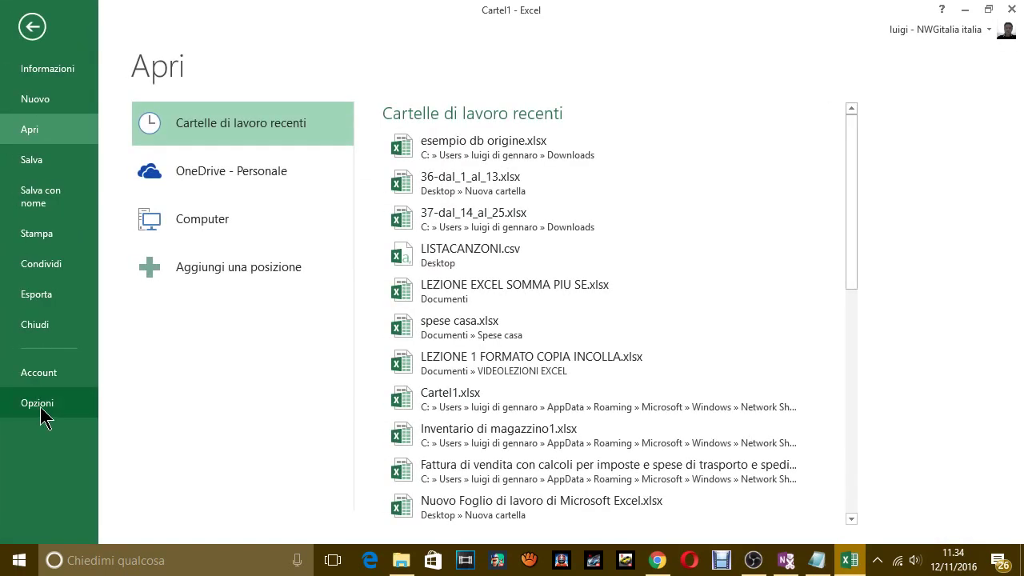
pyautogui.click(38, 402)
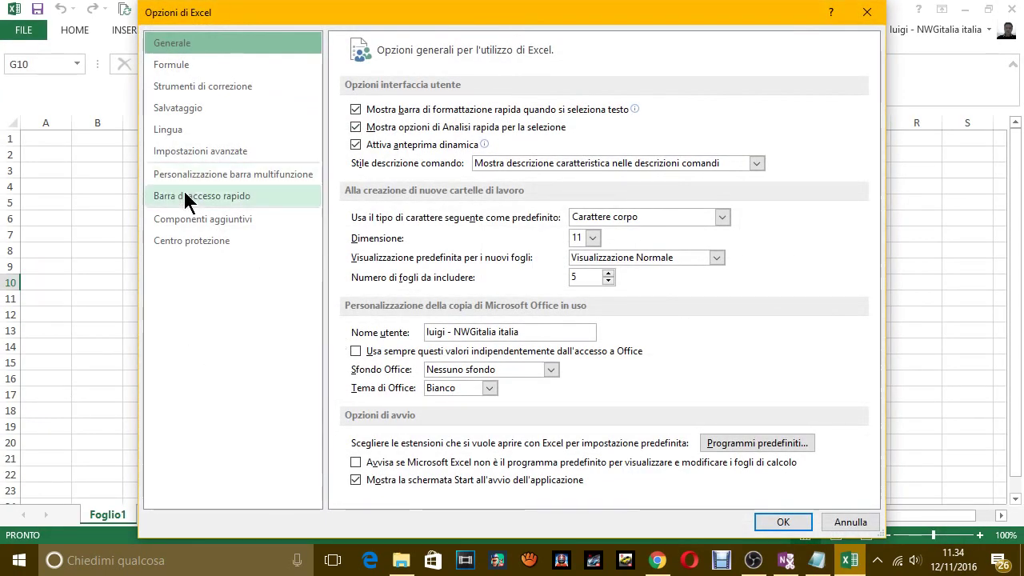
pyautogui.click(185, 198)
pyautogui.click(711, 169)
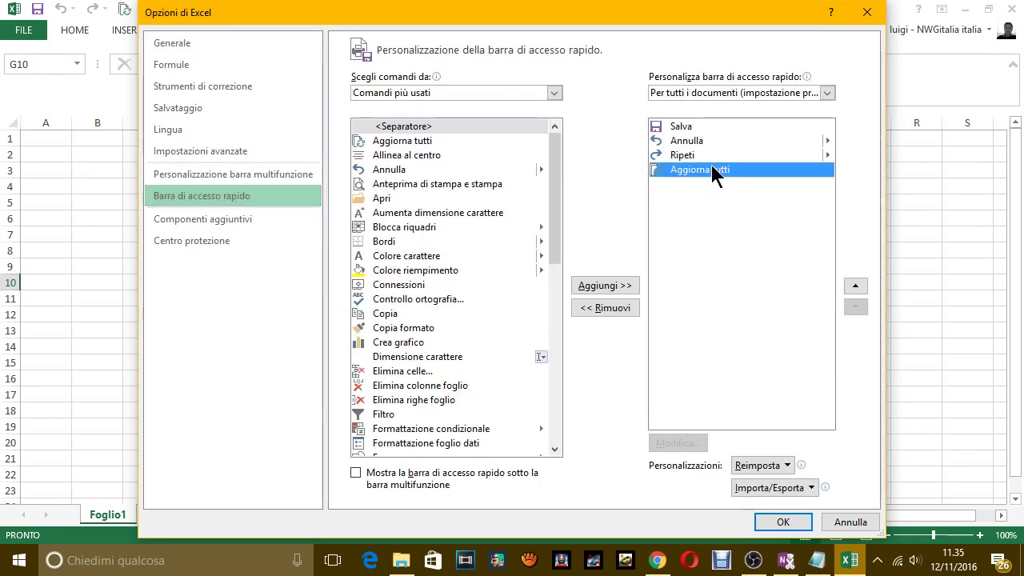
pyautogui.click(619, 310)
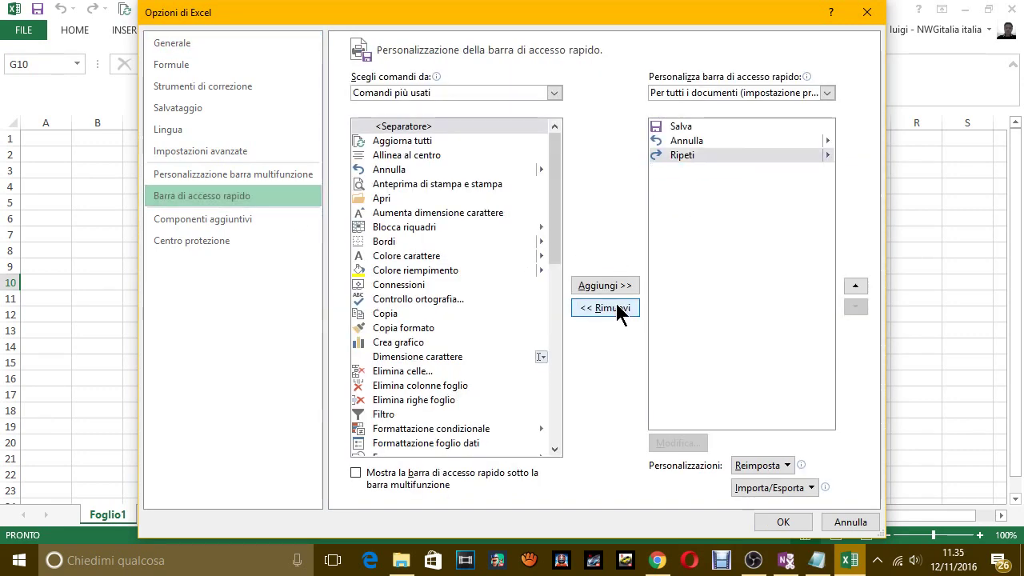
pyautogui.hotkey('alt', 'Tab')
# Add the line 'ALLO STESSO MODO POSSO RIMUOVERE TUTTO' to the Notepad notes
pyautogui.press('Return')
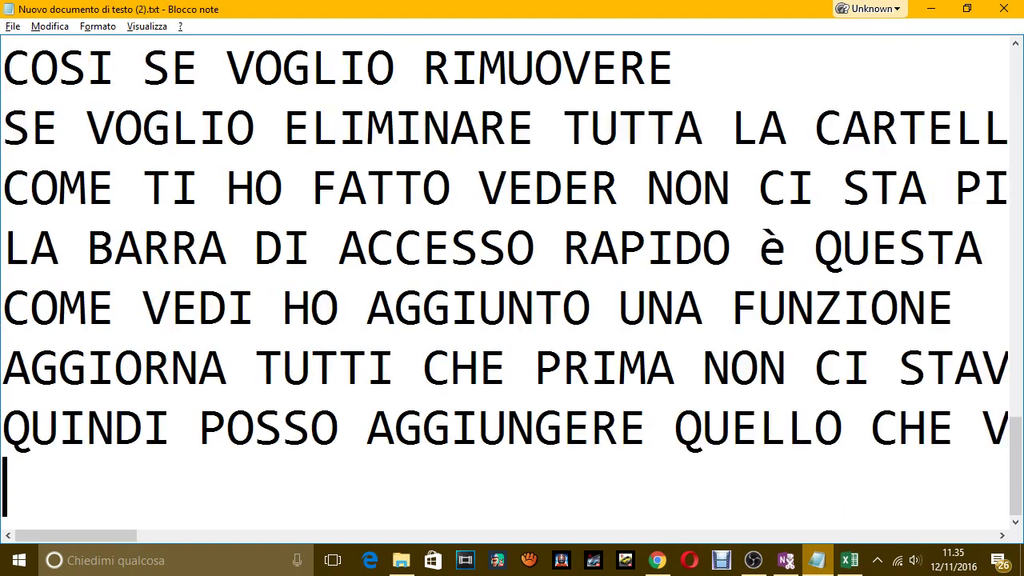
pyautogui.write('ALLO STES')
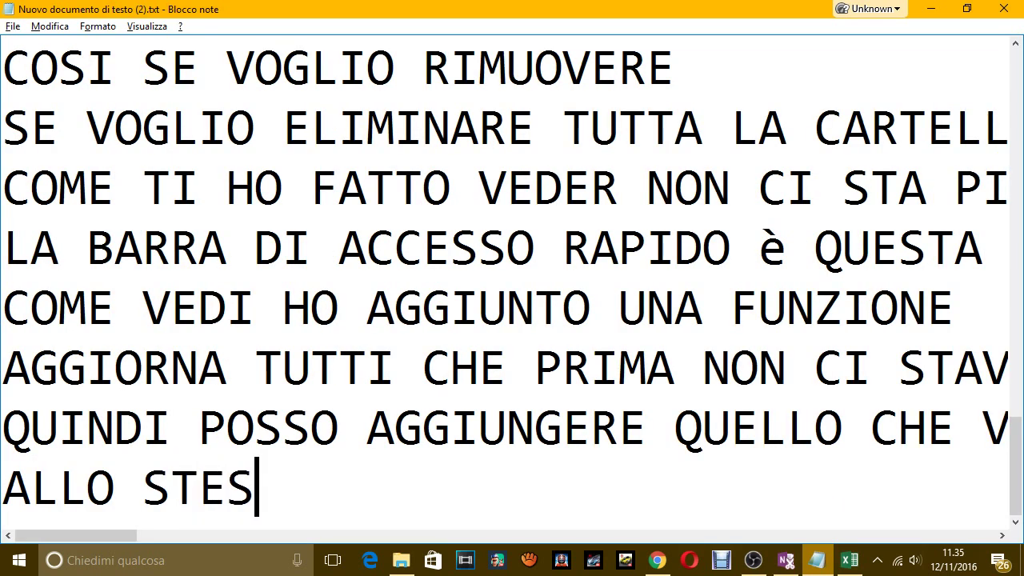
pyautogui.write('SO MODO POSSO')
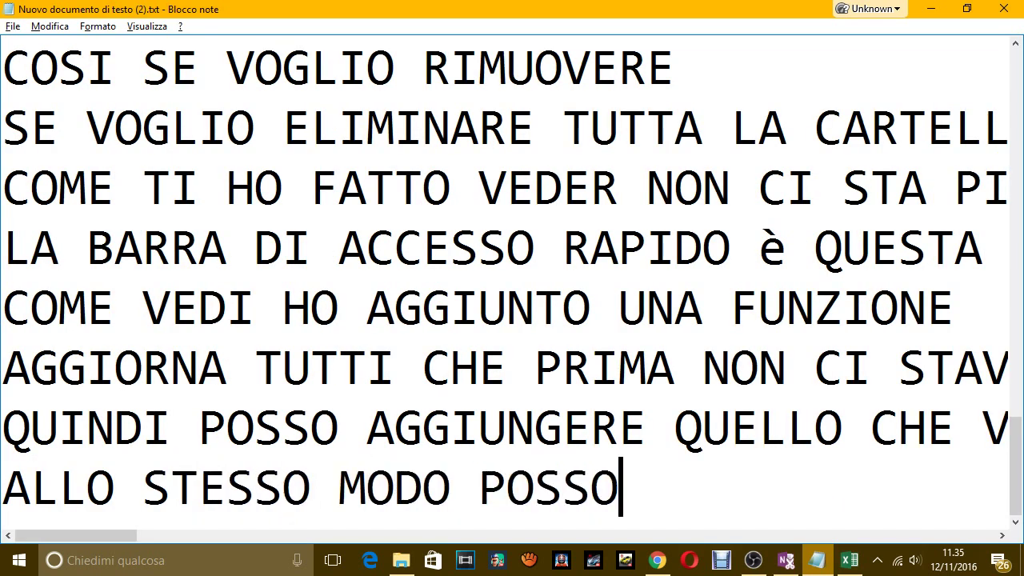
pyautogui.write(' RIUM')
pyautogui.press('BackSpace')
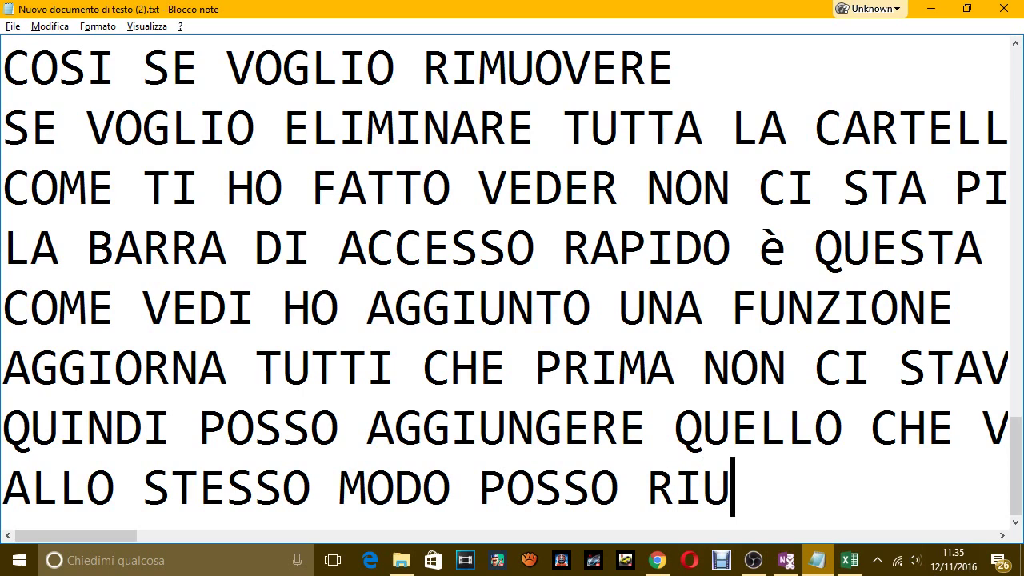
pyautogui.press('BackSpace')
pyautogui.write('MUOVERE T')
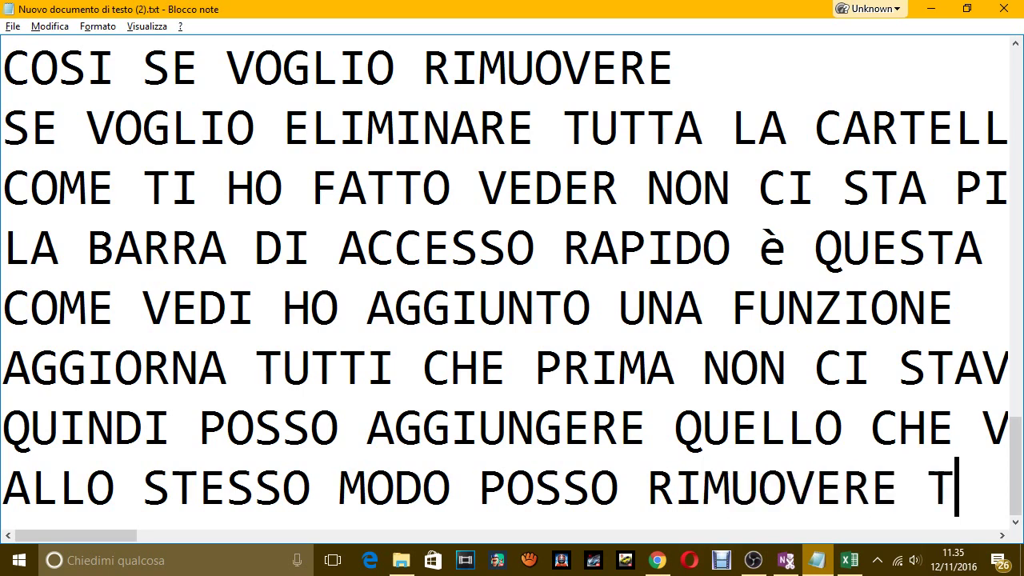
pyautogui.write('UTTOE')
pyautogui.press('BackSpace')
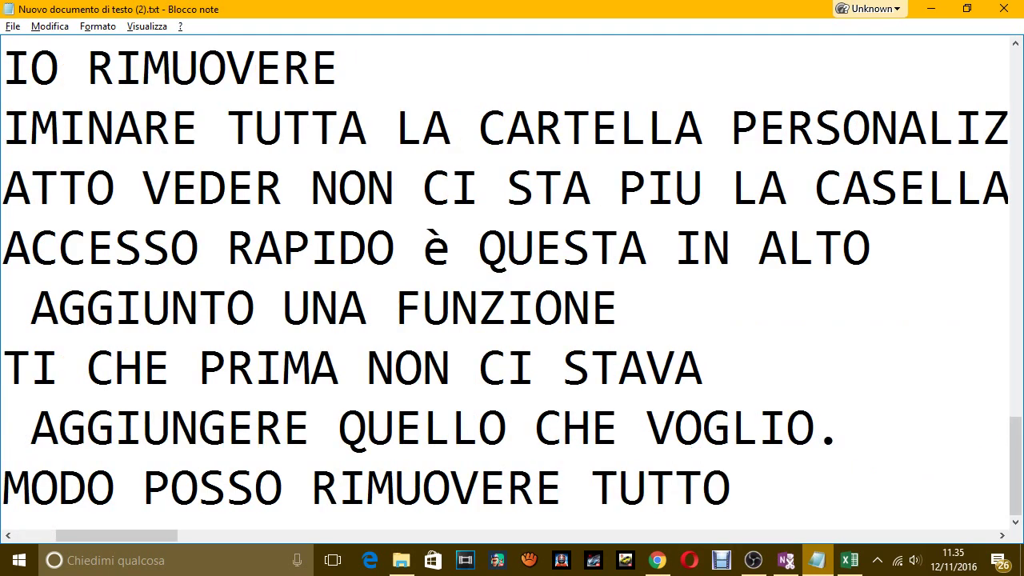
pyautogui.hotkey('alt', 'Tab')
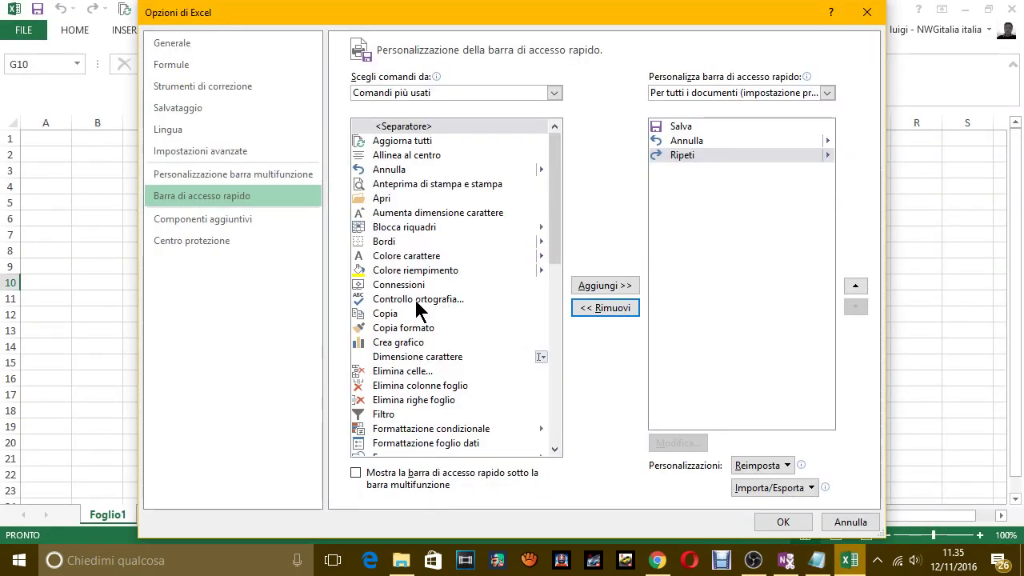
# Add Controllo ortografia and Connessioni to the Quick Access Toolbar, remove both, then view Componenti aggiuntivi
pyautogui.click(416, 302)
pyautogui.click(627, 286)
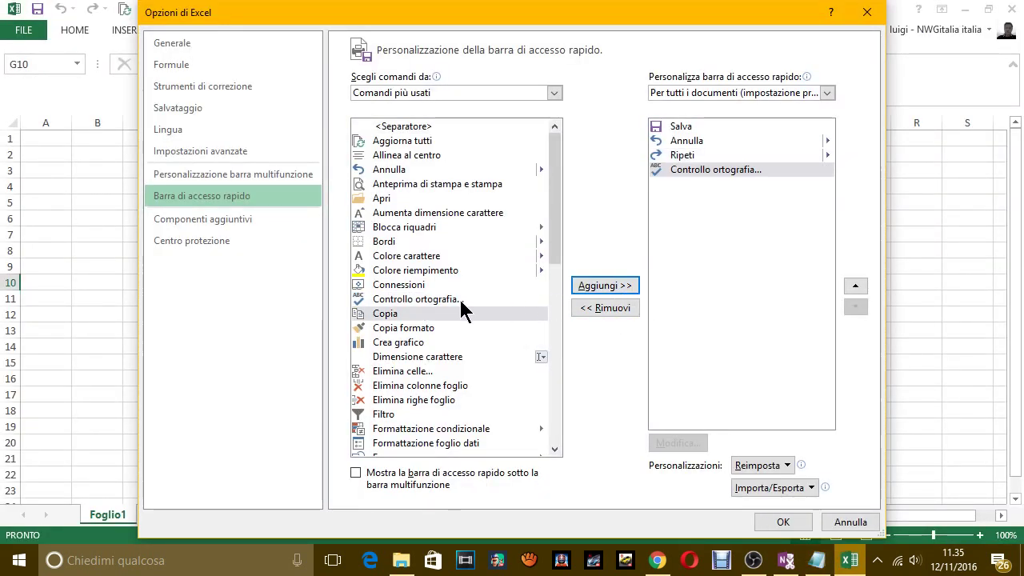
pyautogui.click(426, 287)
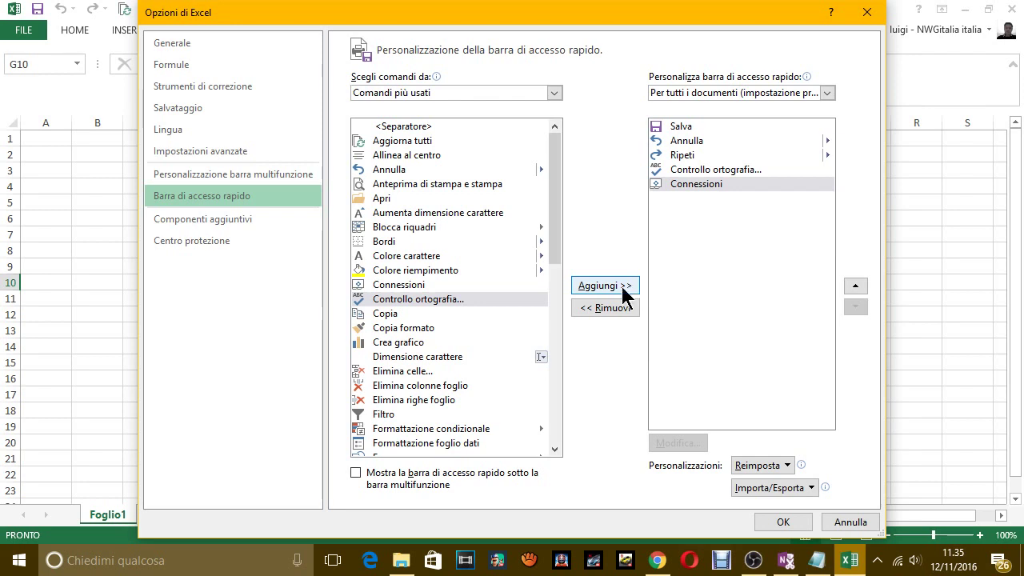
pyautogui.click(609, 313)
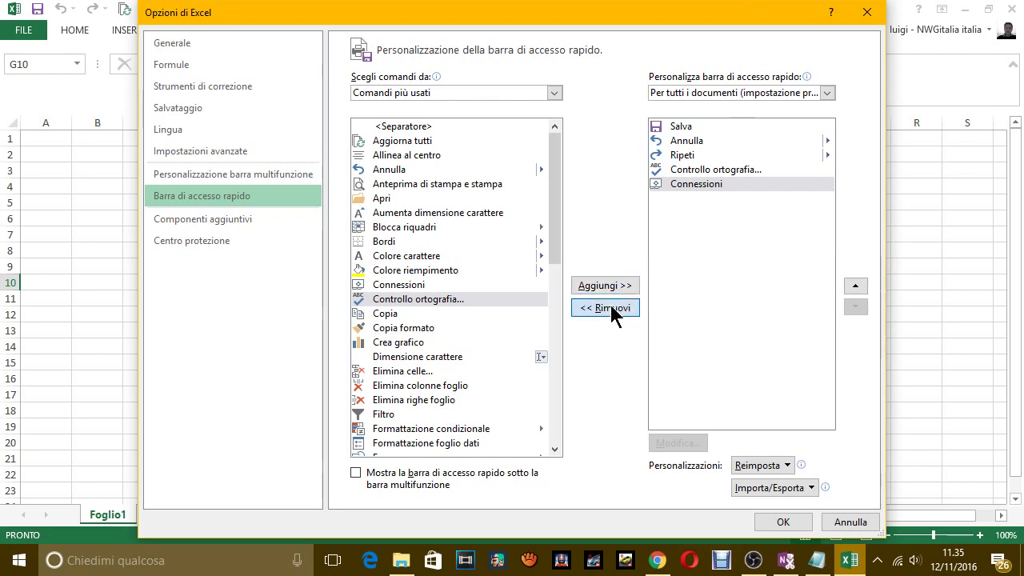
pyautogui.click(613, 310)
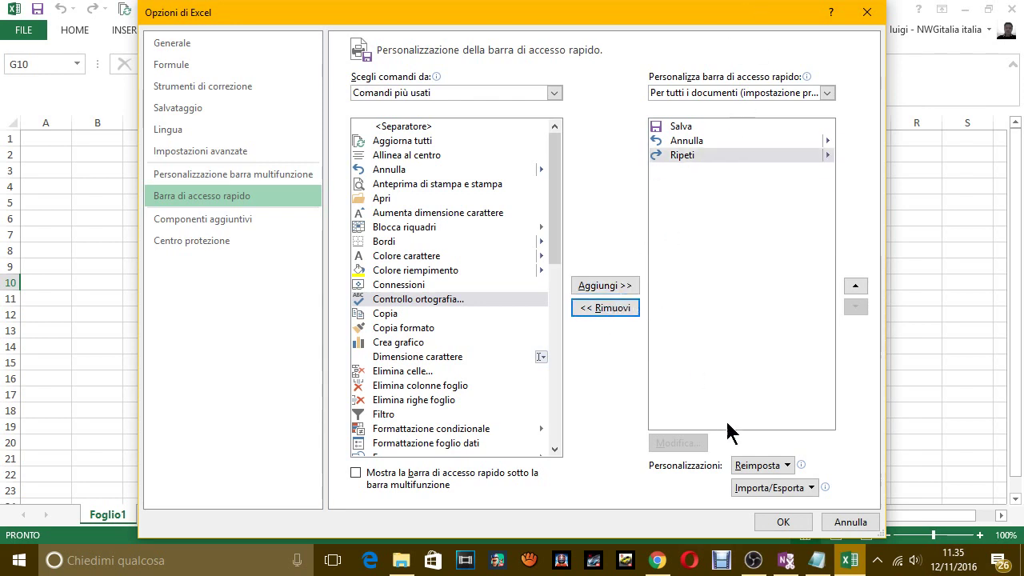
pyautogui.click(223, 224)
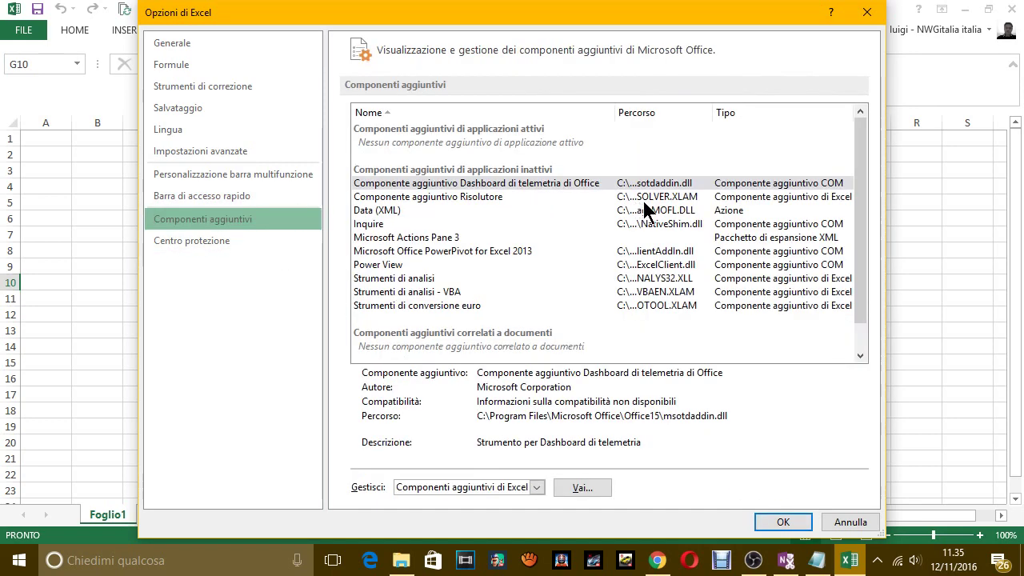
# Note 'COMPONENTI AGGIUNTIVI NON TOCCHIAMO NULLA' and 'CENTRO PROTEZIONE UGUALE, NON TOCCHIAMO NULLA' on separate lines
pyautogui.hotkey('alt', 'Tab')
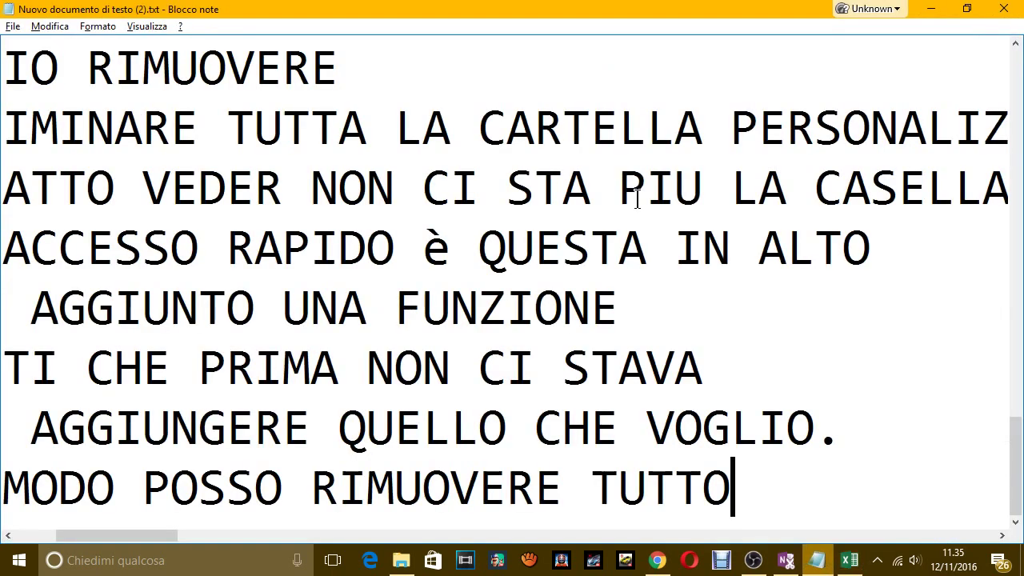
pyautogui.press('Return')
pyautogui.write('C')
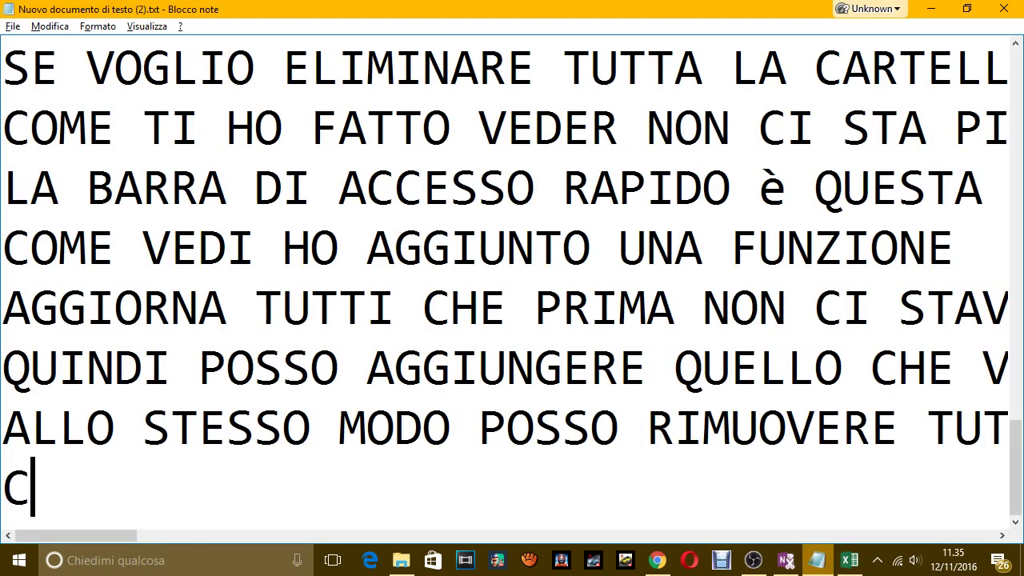
pyautogui.write('OMPONENTI A')
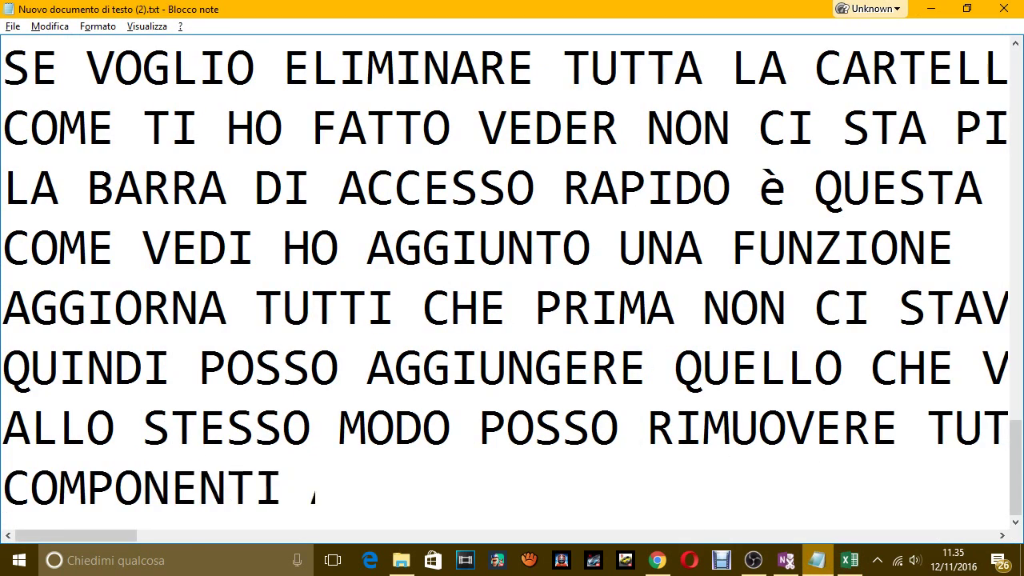
pyautogui.write('GGIUNTIVI ')
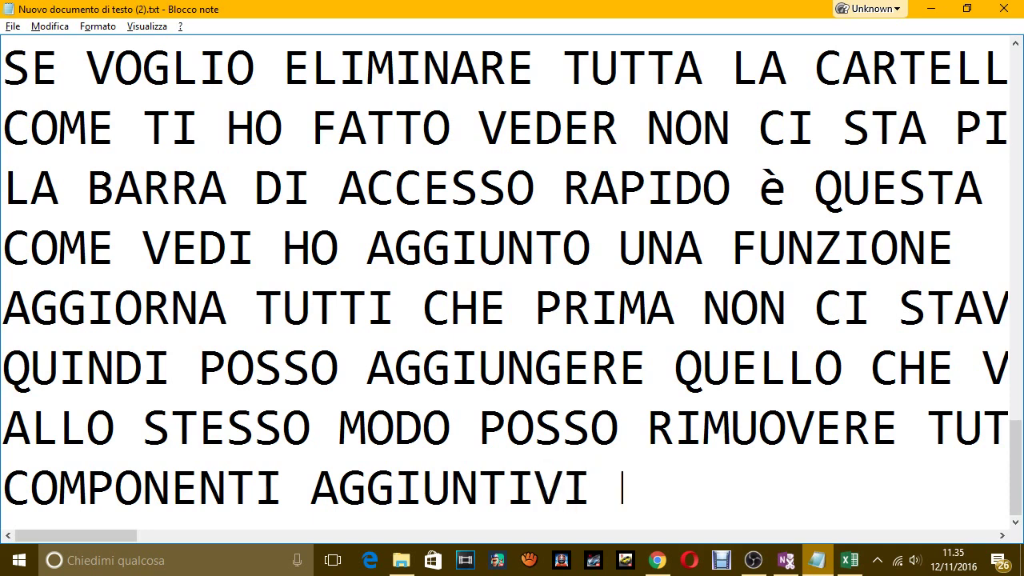
pyautogui.write('NON TOCCHIAMO N')
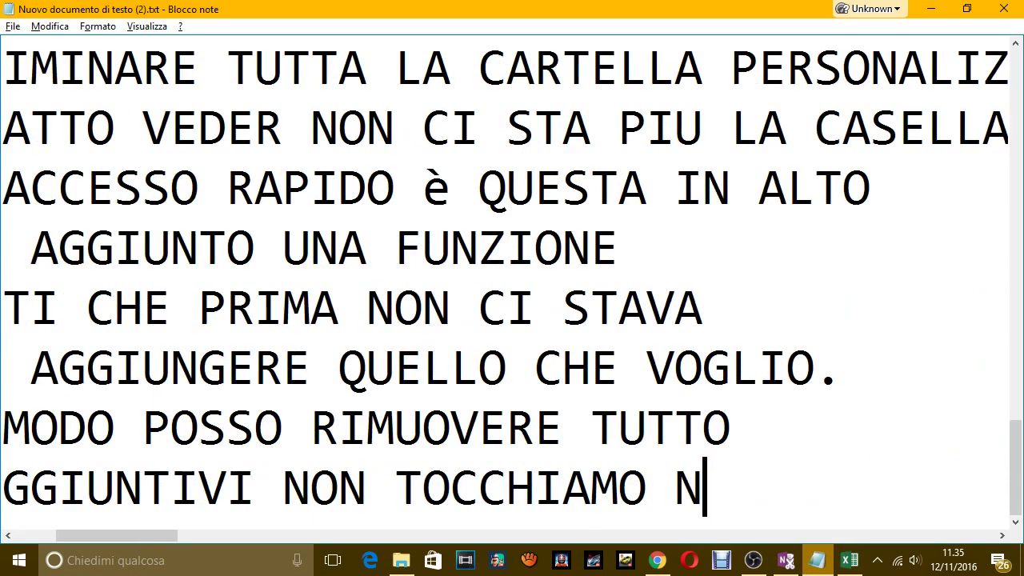
pyautogui.write('ULLA')
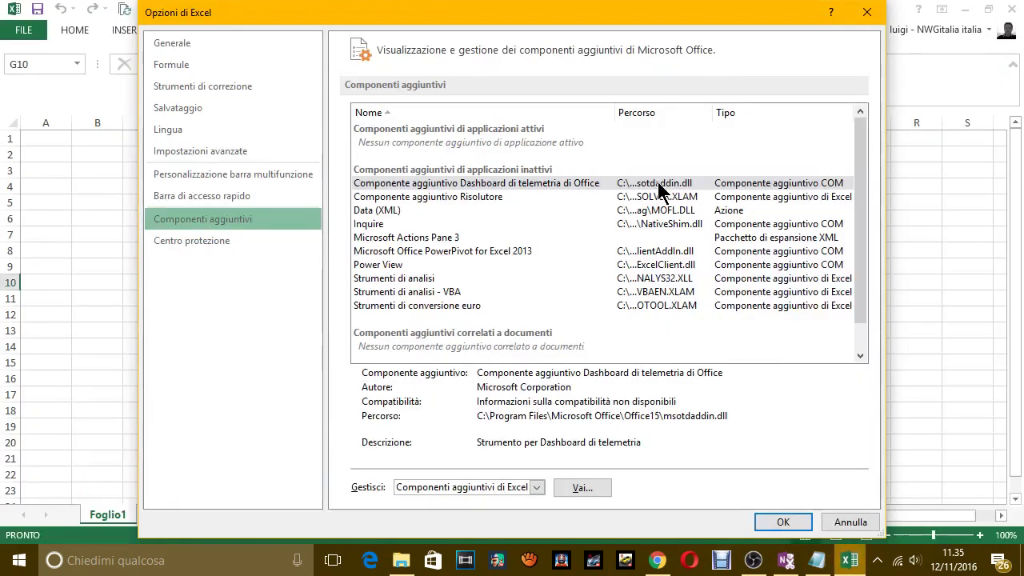
pyautogui.click(203, 247)
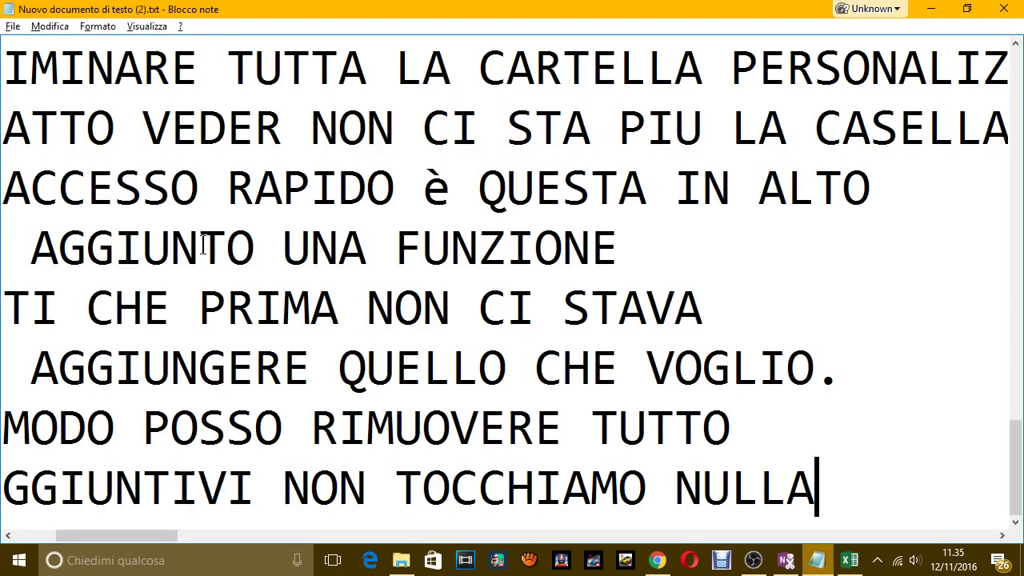
pyautogui.press('Return')
pyautogui.write('CENT')
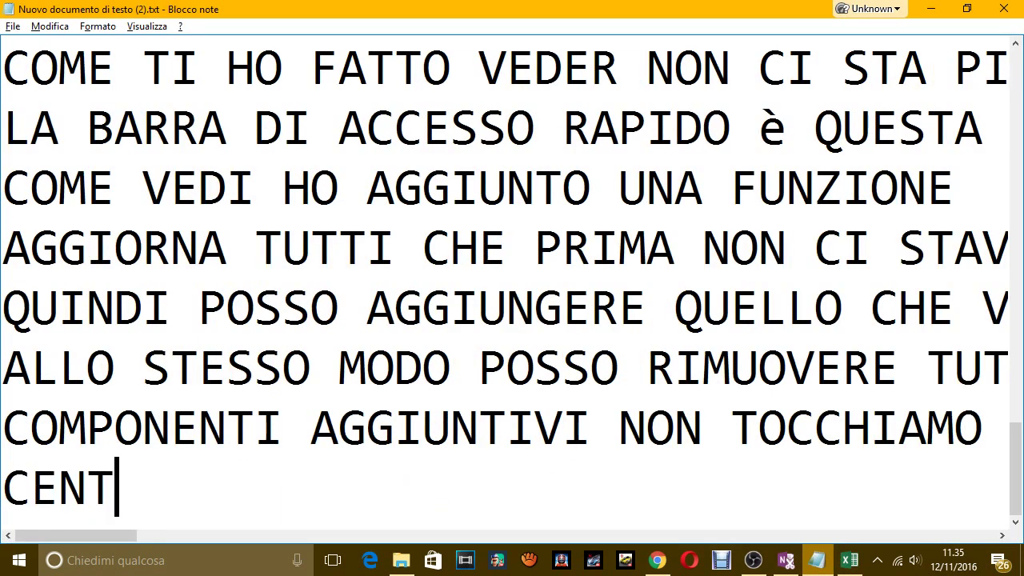
pyautogui.write('RO PROTEZI')
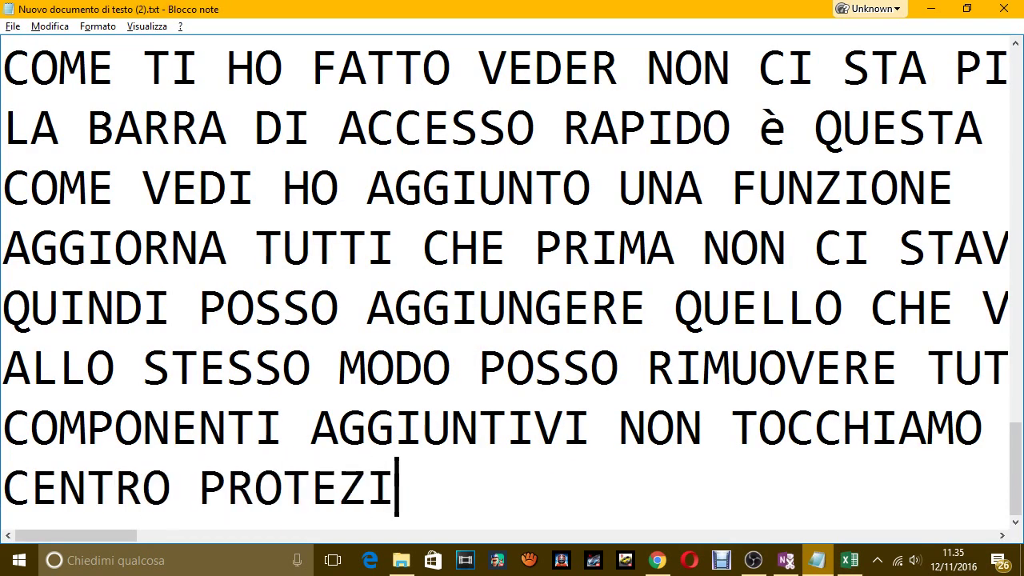
pyautogui.write('ONE UGU')
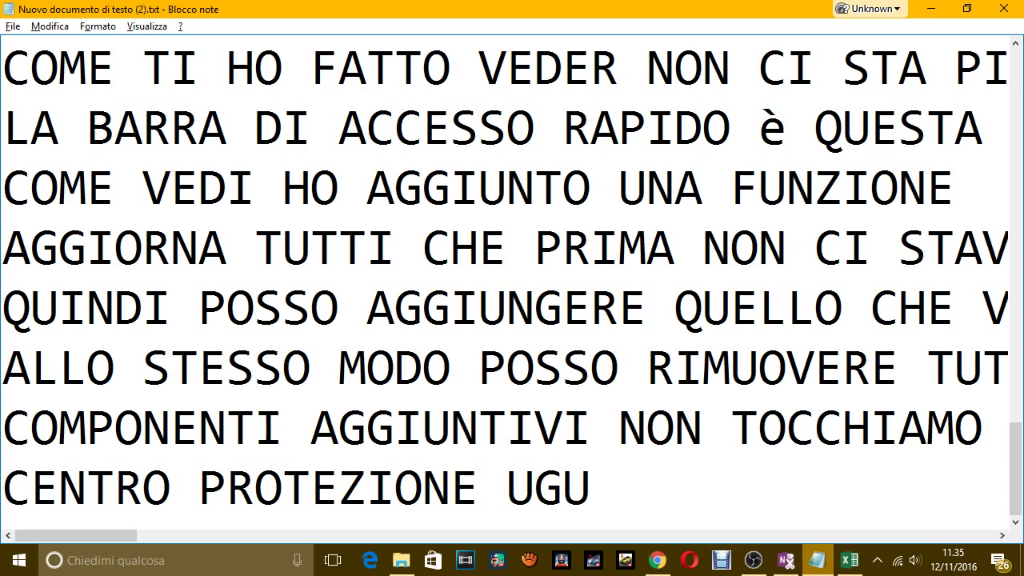
pyautogui.write('ALE, NON TOCC')
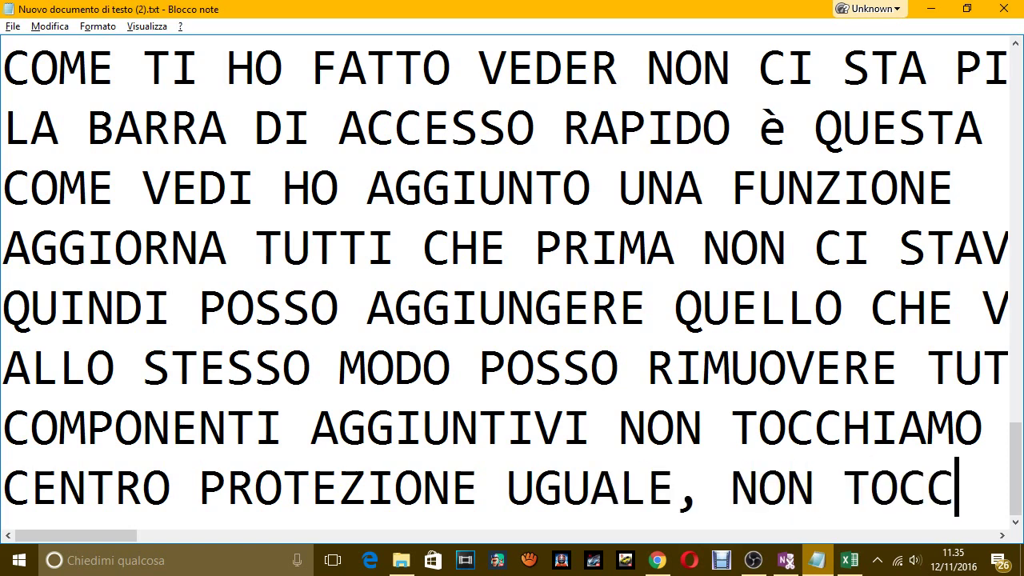
pyautogui.write('HIAMO NULLA')
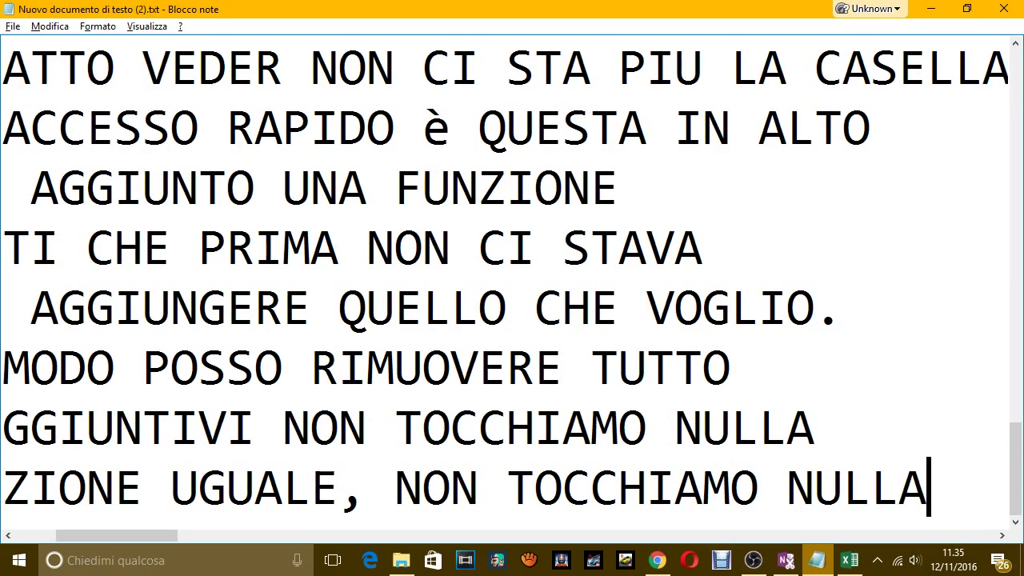
pyautogui.press('Return')
# Browse the Formule and ribbon customization pages, ending on Barra di accesso rapido with Salva, Annulla, Ripeti
pyautogui.hotkey('alt', 'Tab')
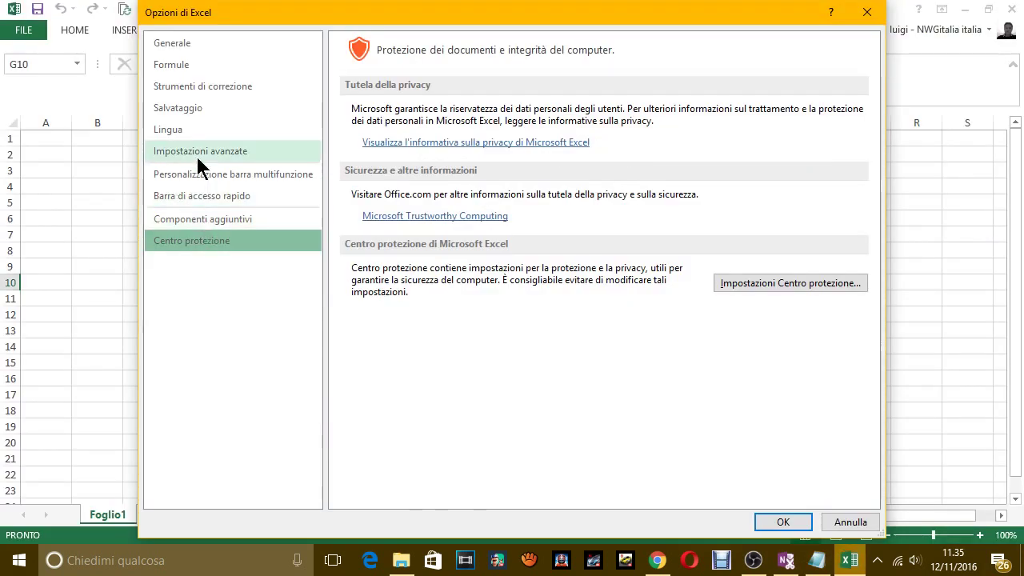
pyautogui.click(200, 66)
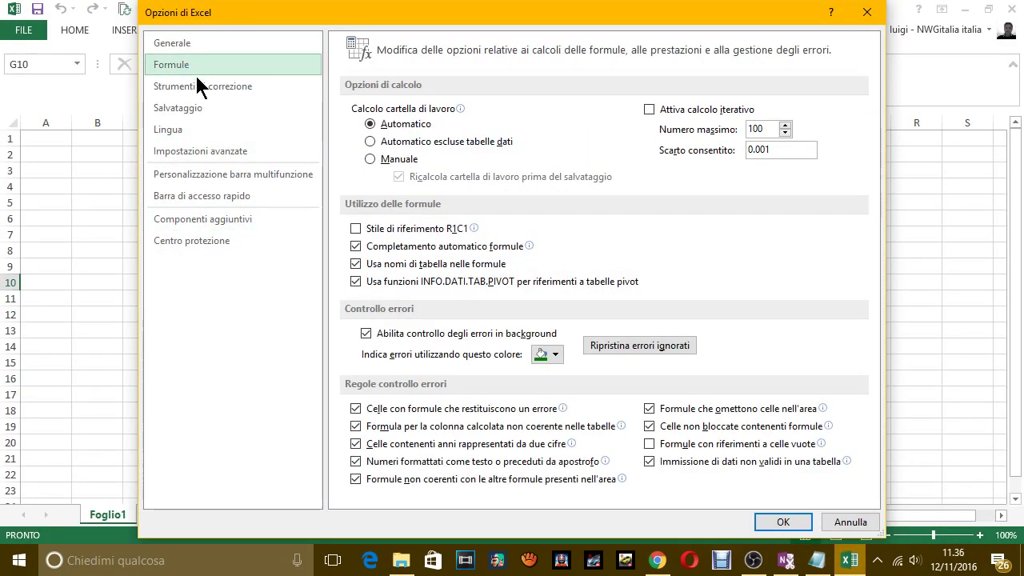
pyautogui.click(206, 175)
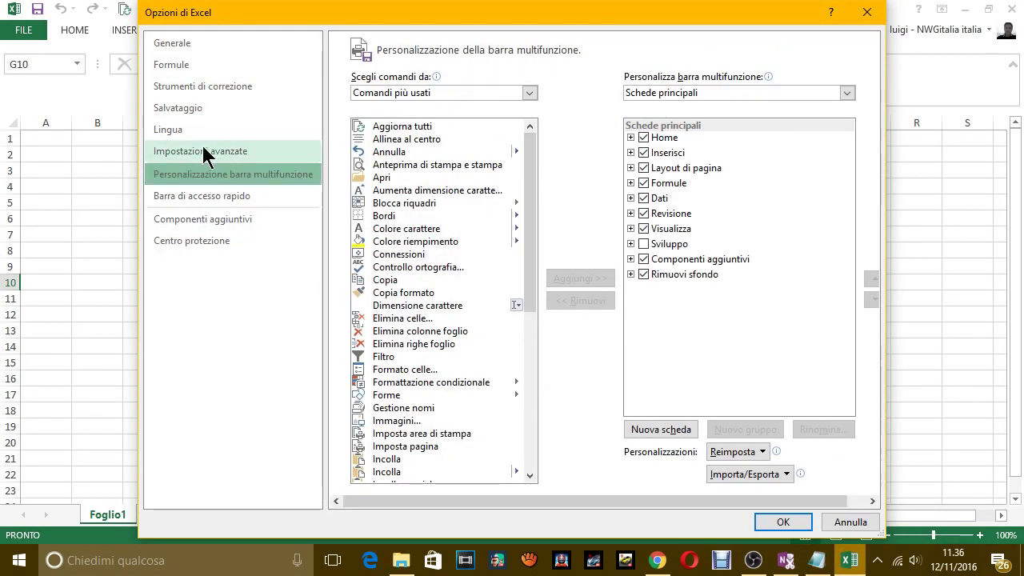
pyautogui.click(209, 196)
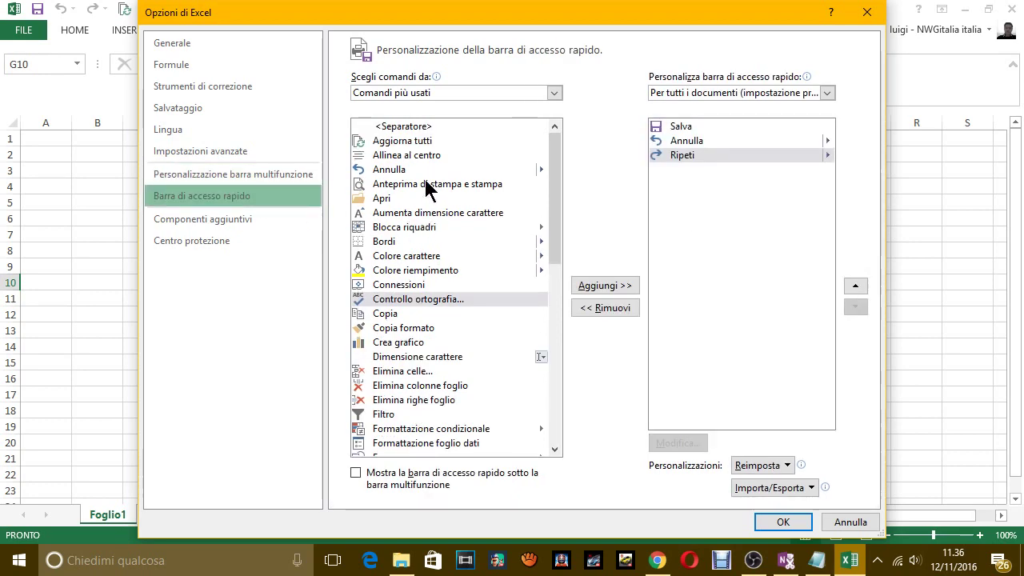
pyautogui.click(200, 182)
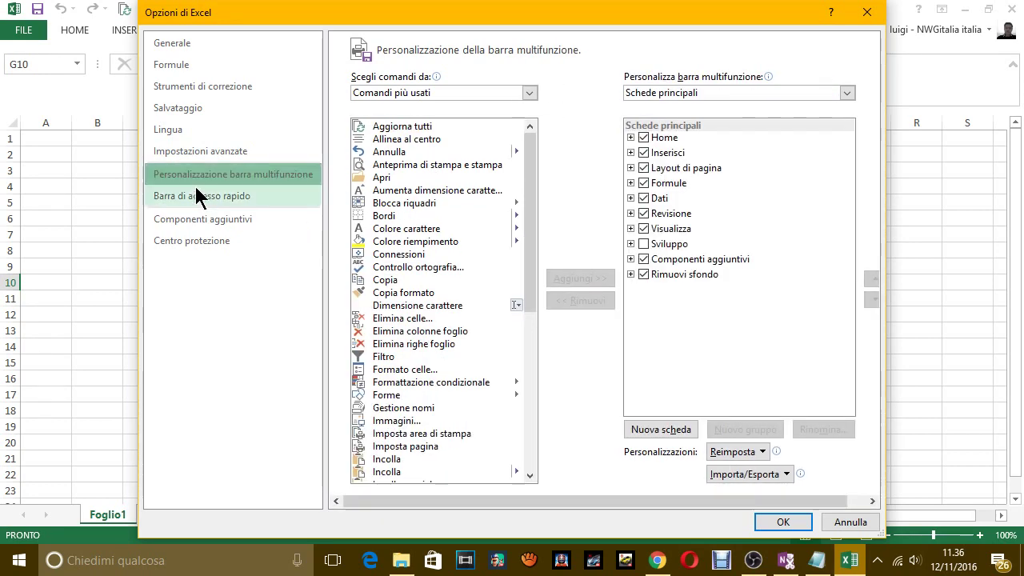
pyautogui.click(198, 198)
pyautogui.click(199, 177)
pyautogui.click(200, 197)
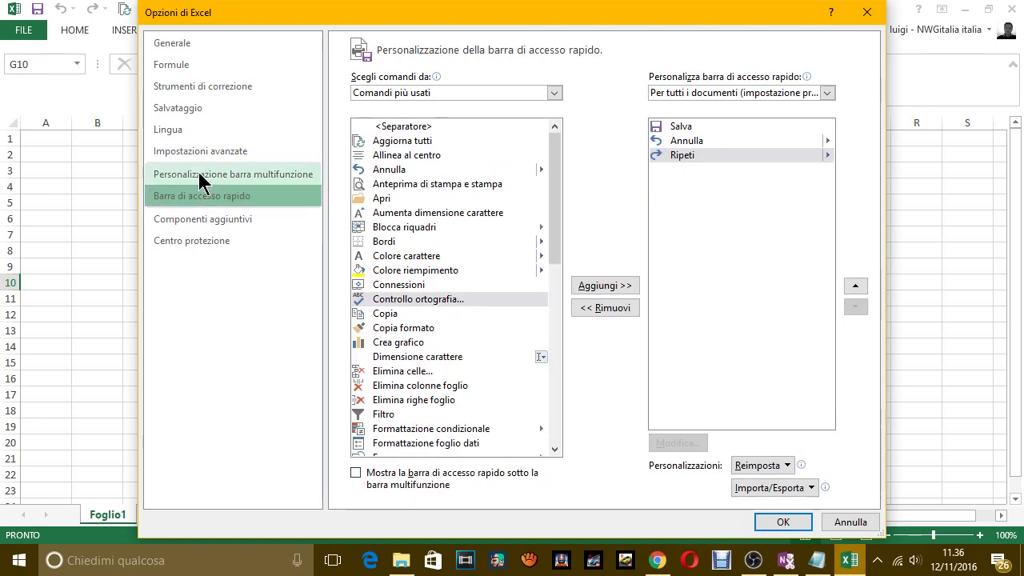
pyautogui.click(200, 178)
pyautogui.click(199, 198)
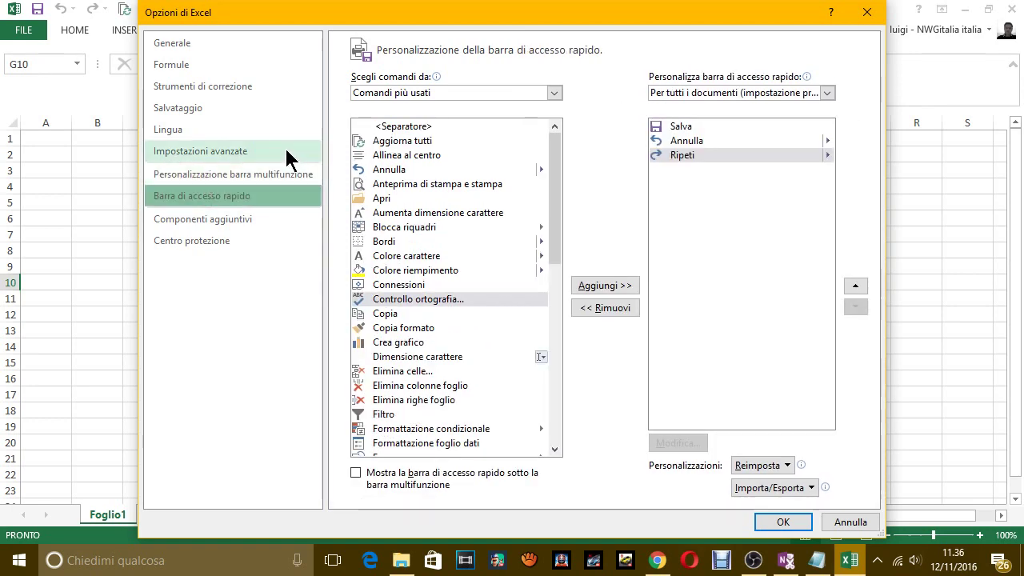
# In Notepad, type 'BARRA MULTIFUNZIONE E ACCESSO RAPIDO'
pyautogui.hotkey('alt', 'Tab')
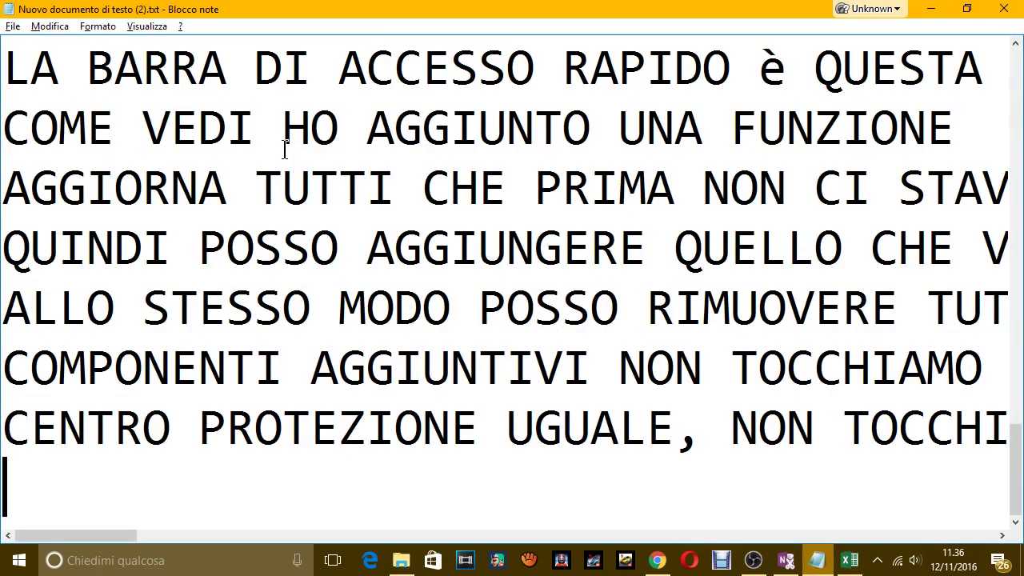
pyautogui.write('BARRA ')
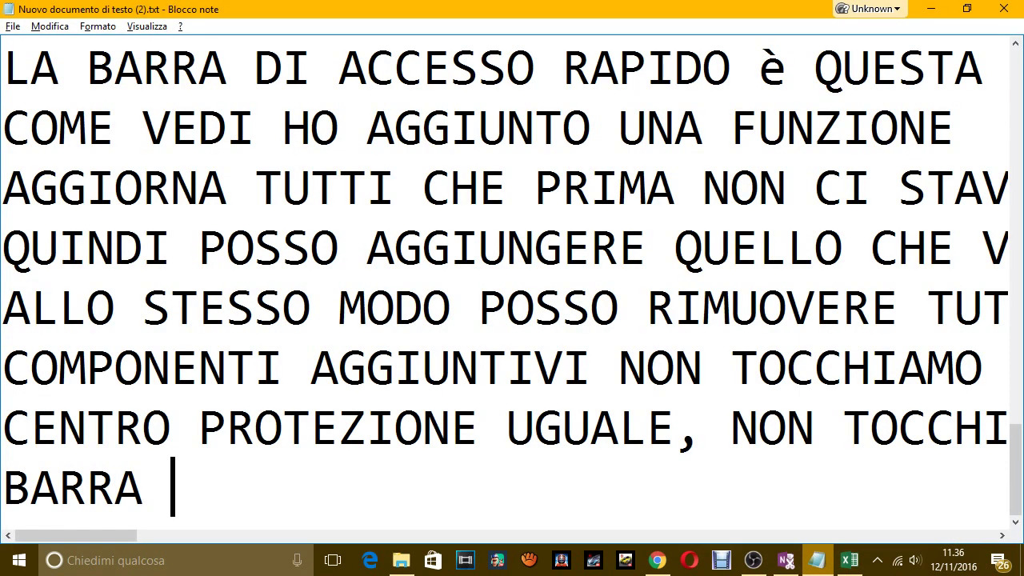
pyautogui.write('MULTIFUZ')
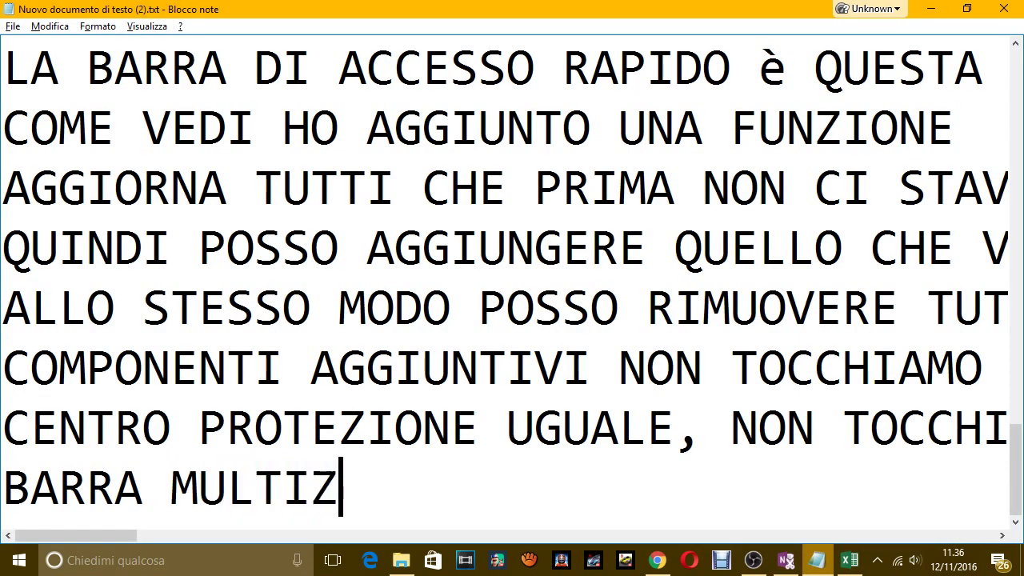
pyautogui.press('BackSpace')
pyautogui.write('FUZ')
pyautogui.press('BackSpace')
pyautogui.write('N')
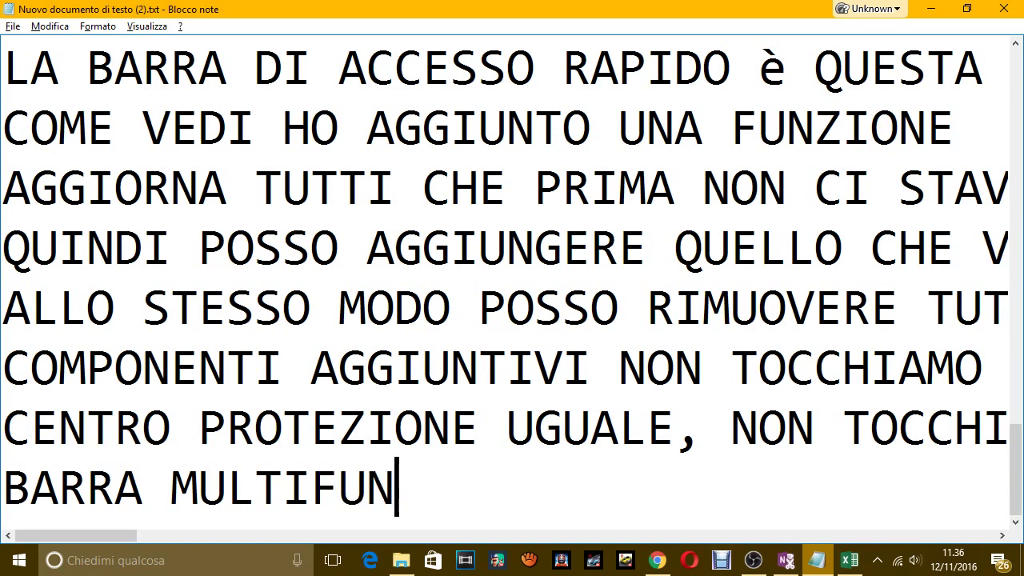
pyautogui.write('ZIONE E ACCES')
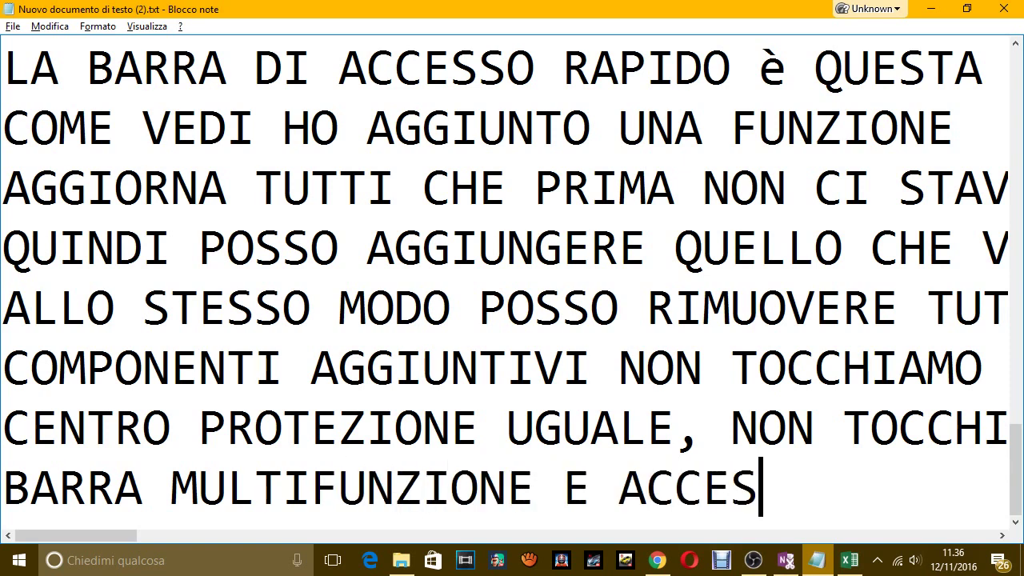
pyautogui.write('SO RAPIDO')
# Add the line 'SONO LE DUE SCHEDE DOVE TROVI UTILI PERSONALIZZAZIONI.'
pyautogui.press('Return')
pyautogui.write('SON')
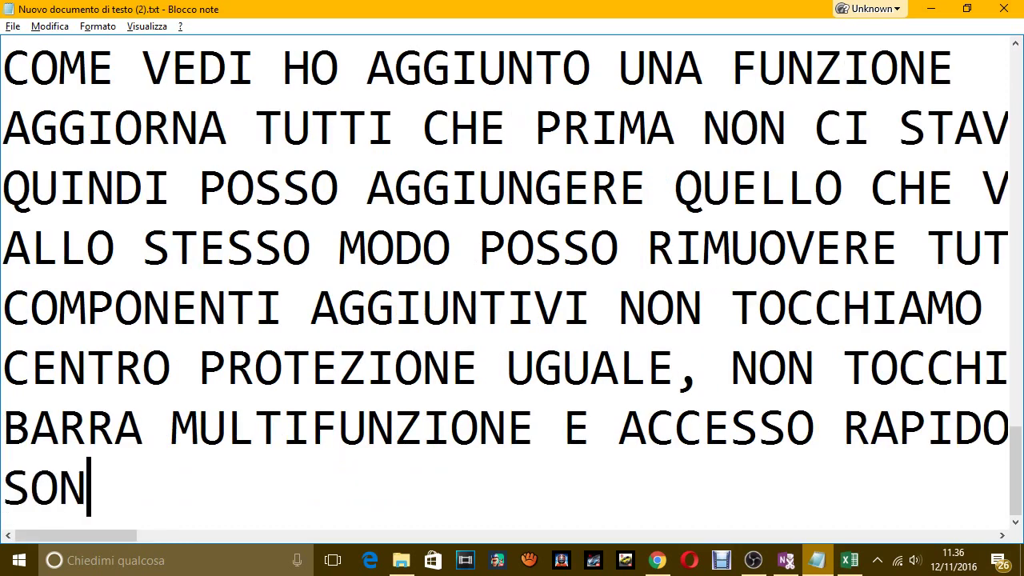
pyautogui.write('O LE DUE SCH')
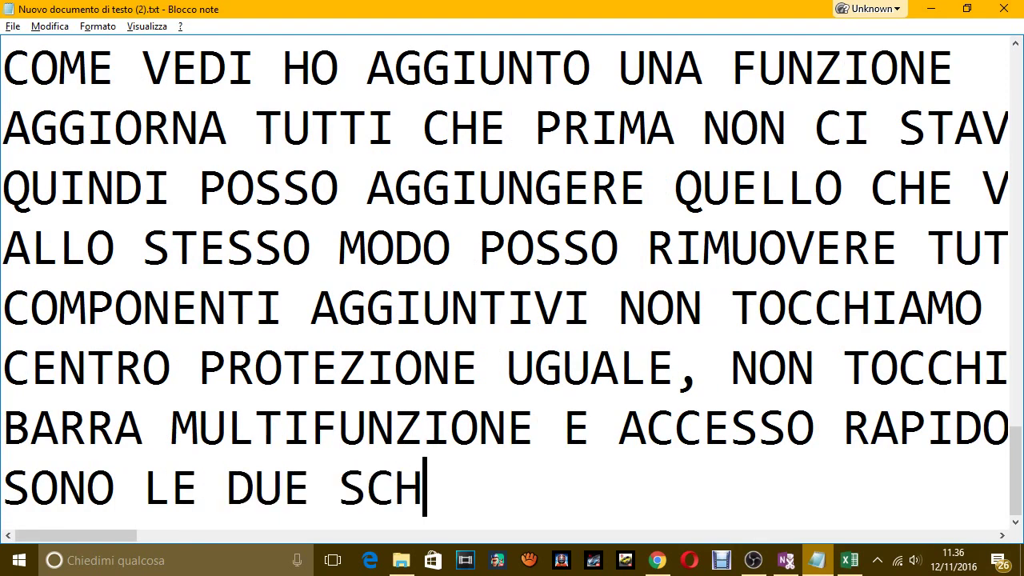
pyautogui.write('EDE S')
pyautogui.press('BackSpace')
pyautogui.write('D')
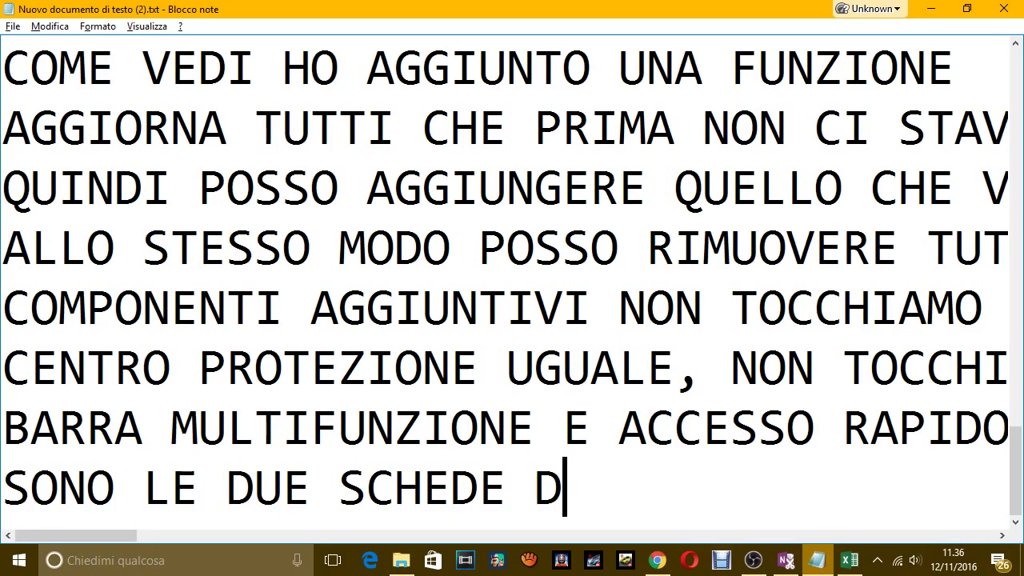
pyautogui.write('OVE SI PUO P')
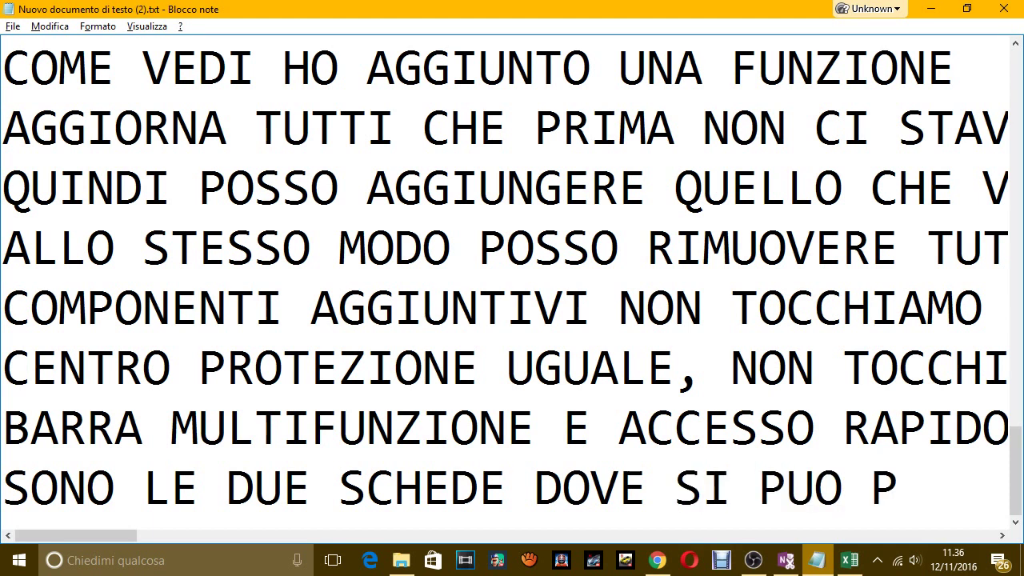
pyautogui.press('BackSpace')
pyautogui.write('FARE QU')
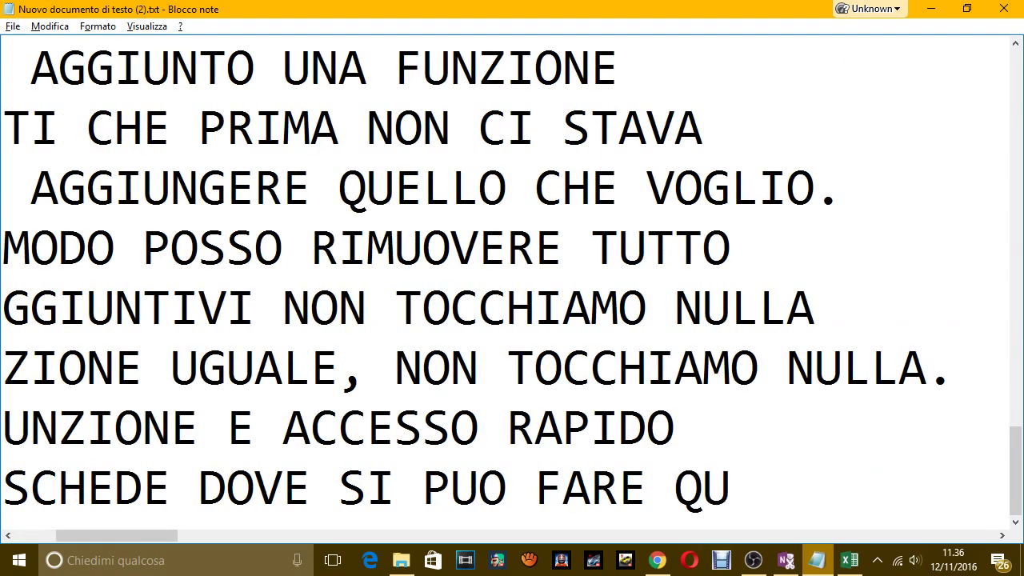
pyautogui.write('A')
pyautogui.press('BackSpace')
pyautogui.press('BackSpace')
pyautogui.press('BackSpace')
pyautogui.press('BackSpace')
pyautogui.press('BackSpace')
pyautogui.press('BackSpace')
pyautogui.press('BackSpace')
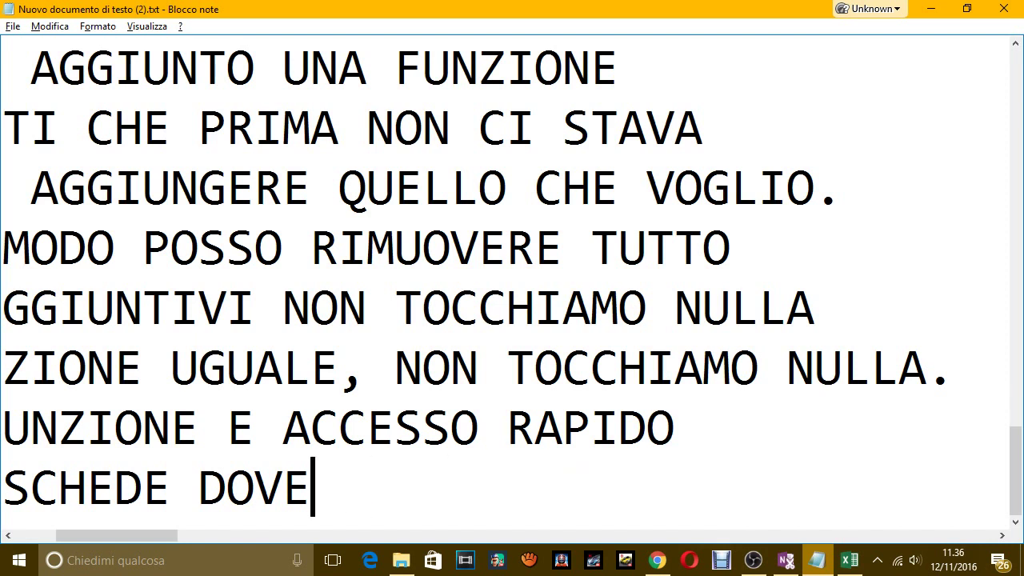
pyautogui.write('TROVI ')
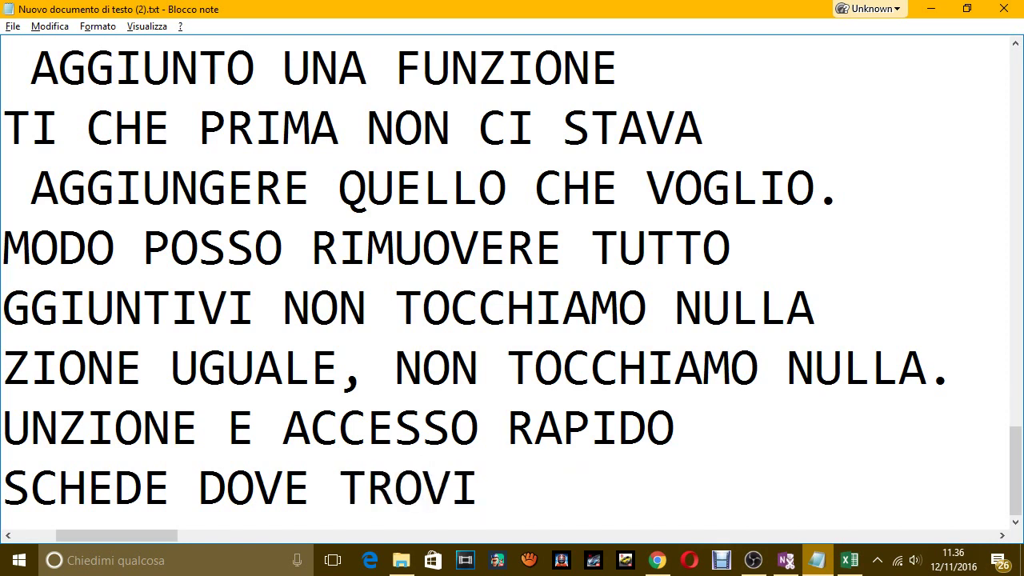
pyautogui.write('Q')
pyautogui.press('BackSpace')
pyautogui.write('UTI')
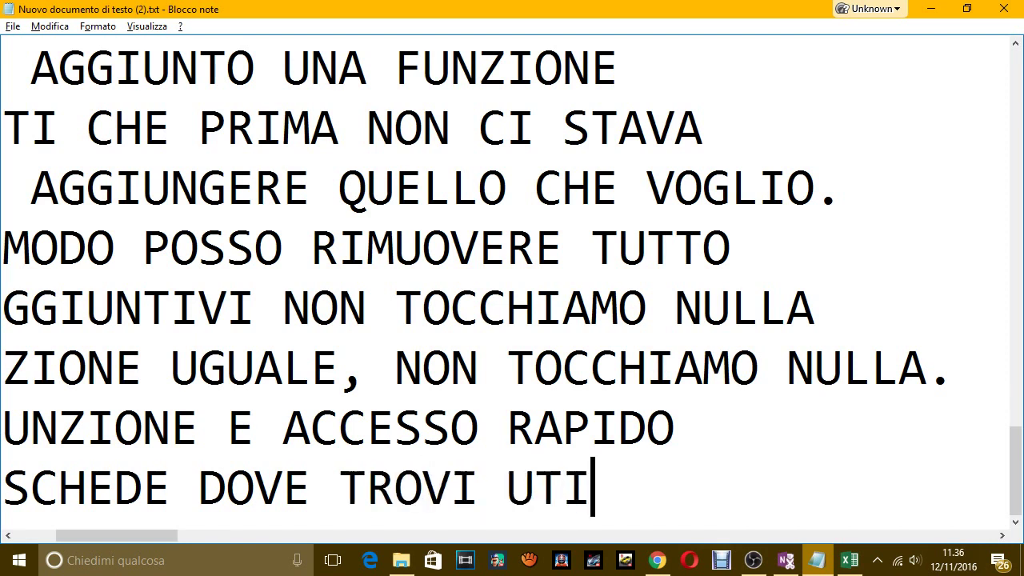
pyautogui.write('LI PERSONA')
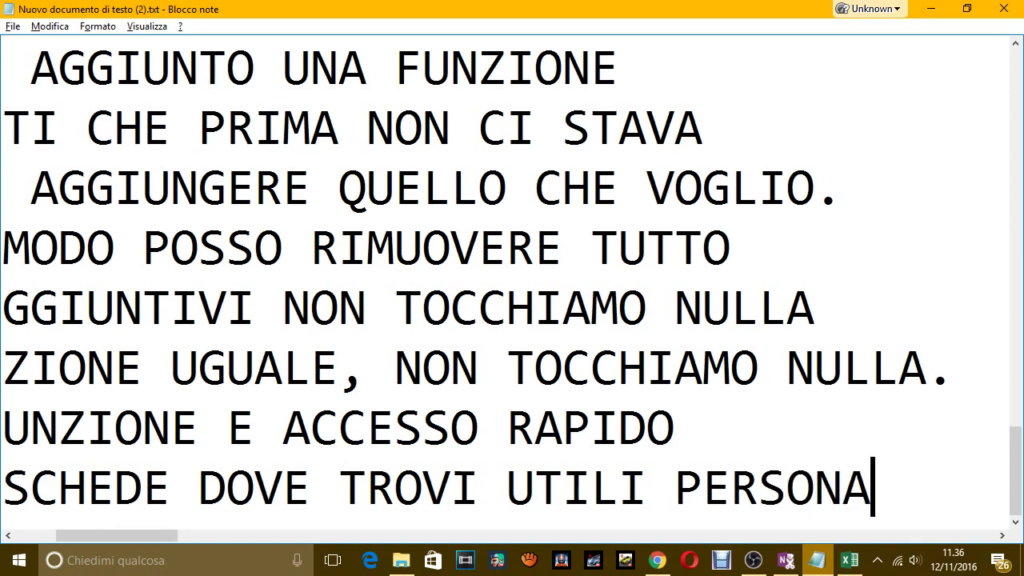
pyautogui.write('LIZZAIO')
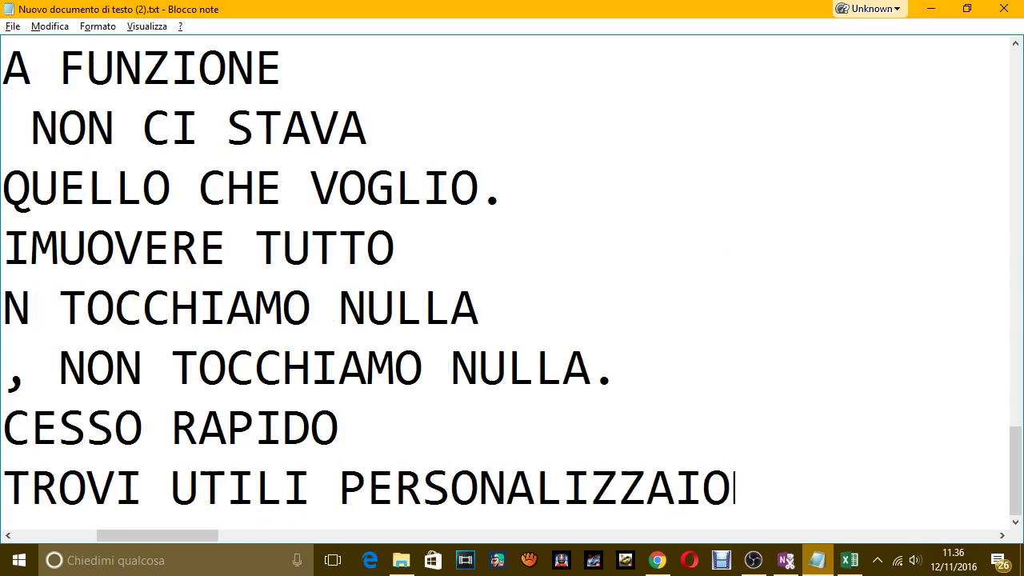
pyautogui.write('N')
pyautogui.press('BackSpace')
pyautogui.press('BackSpace')
pyautogui.press('BackSpace')
pyautogui.write('ZION')
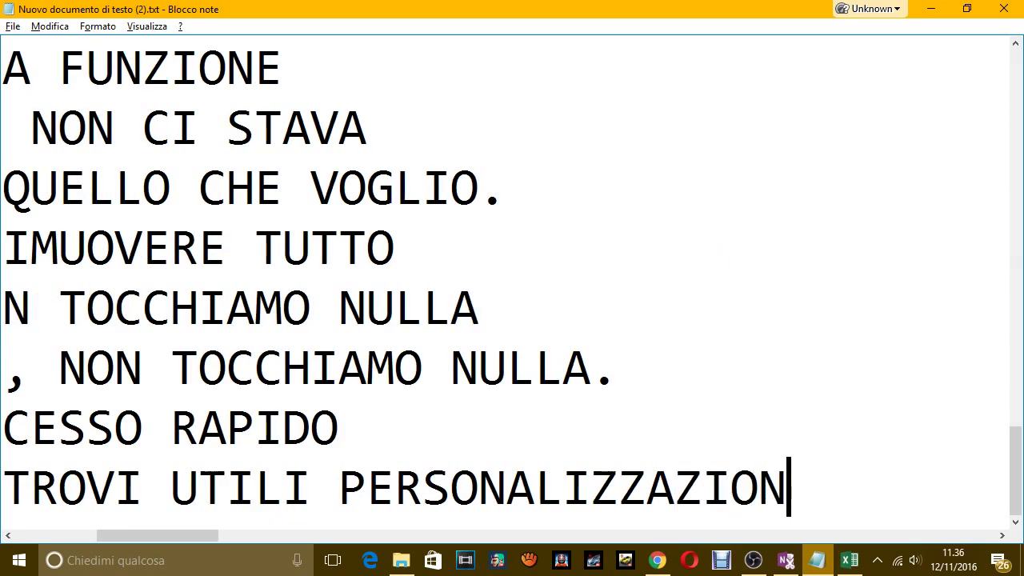
pyautogui.write('I.')
pyautogui.press('Return')
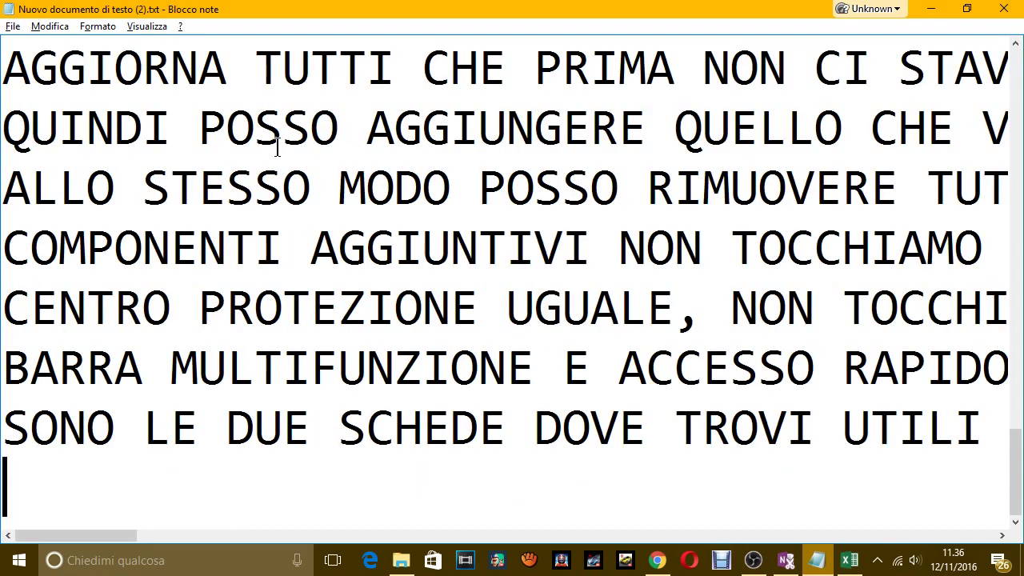
# Close Excel Options with OK and expand the VISUALIZZA ribbon tab
pyautogui.hotkey('alt', 'Tab')
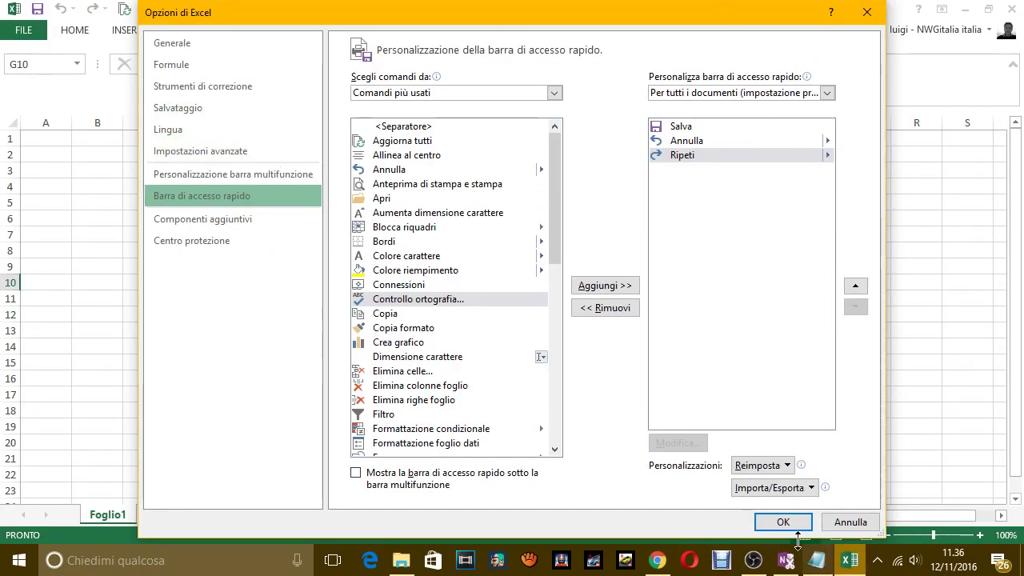
pyautogui.click(783, 521)
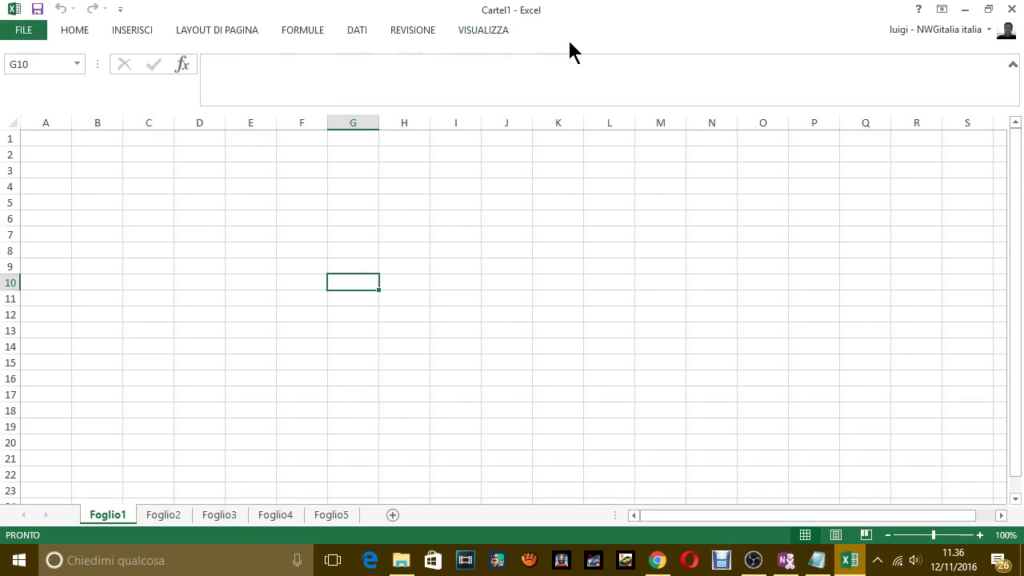
pyautogui.click(496, 36)
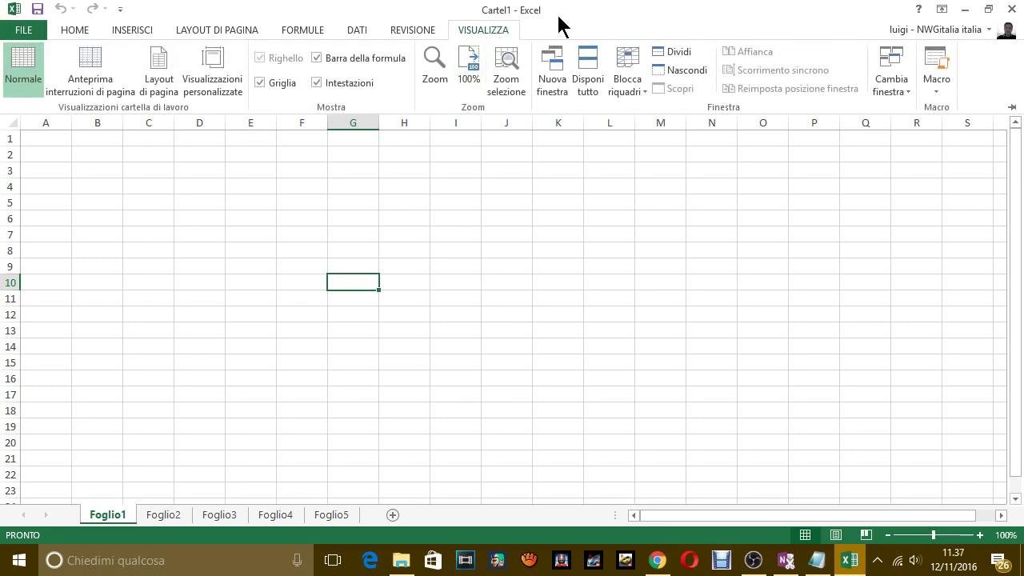
# Create Nuova scheda (personalizzato) with Nuovo gruppo (personalizzato) in the ribbon customization settings
pyautogui.click(17, 29)
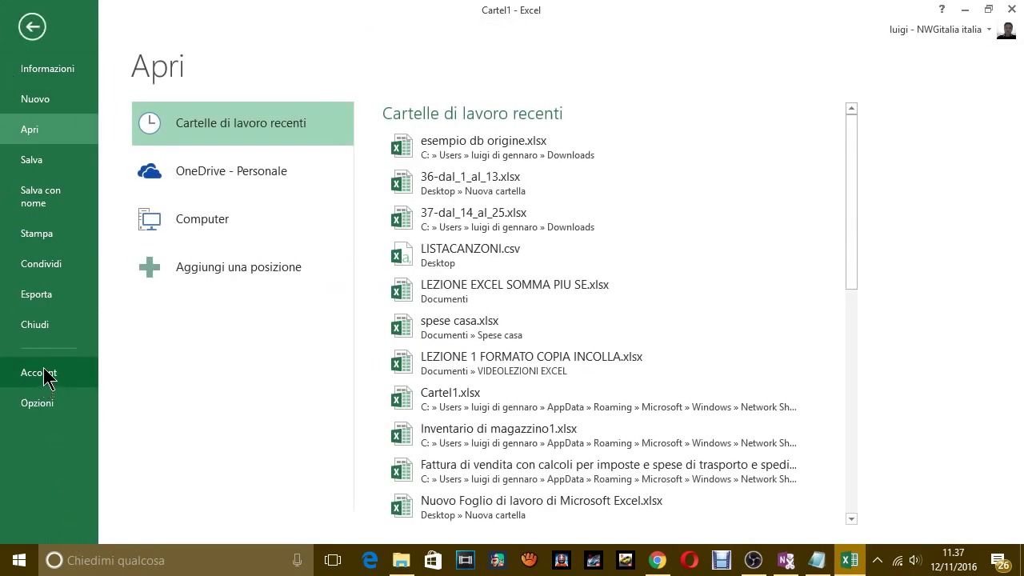
pyautogui.click(36, 403)
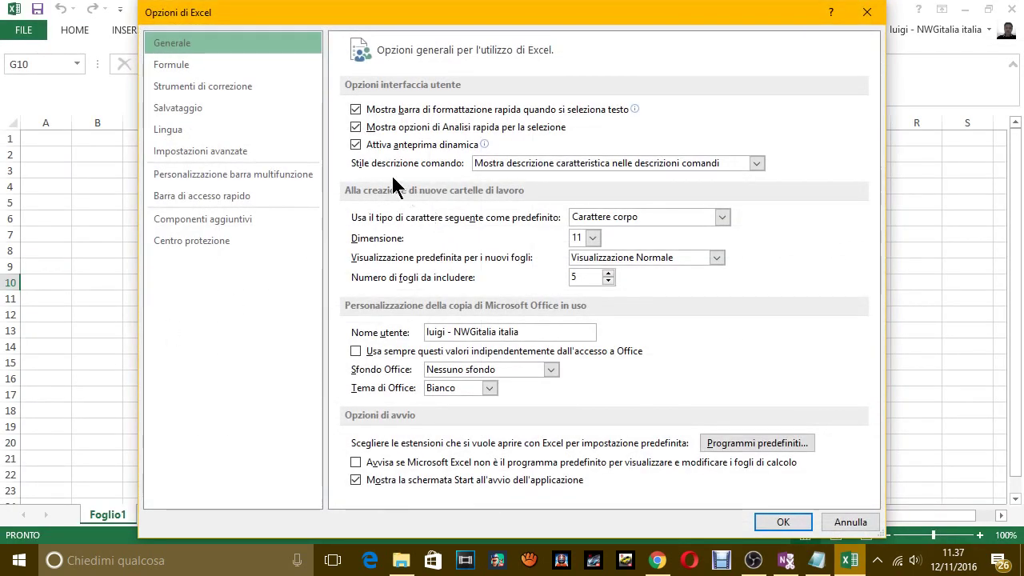
pyautogui.click(260, 184)
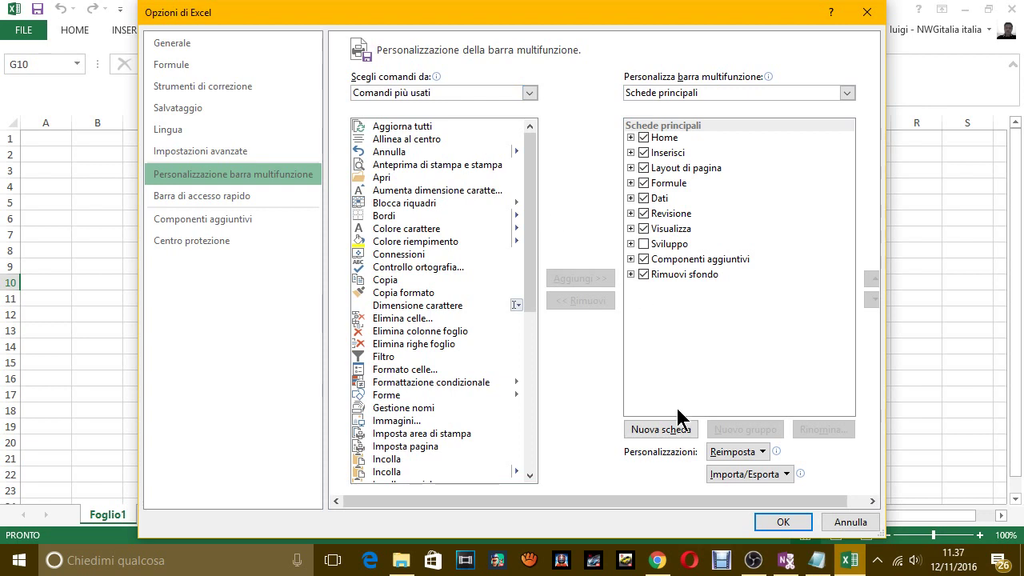
pyautogui.click(672, 430)
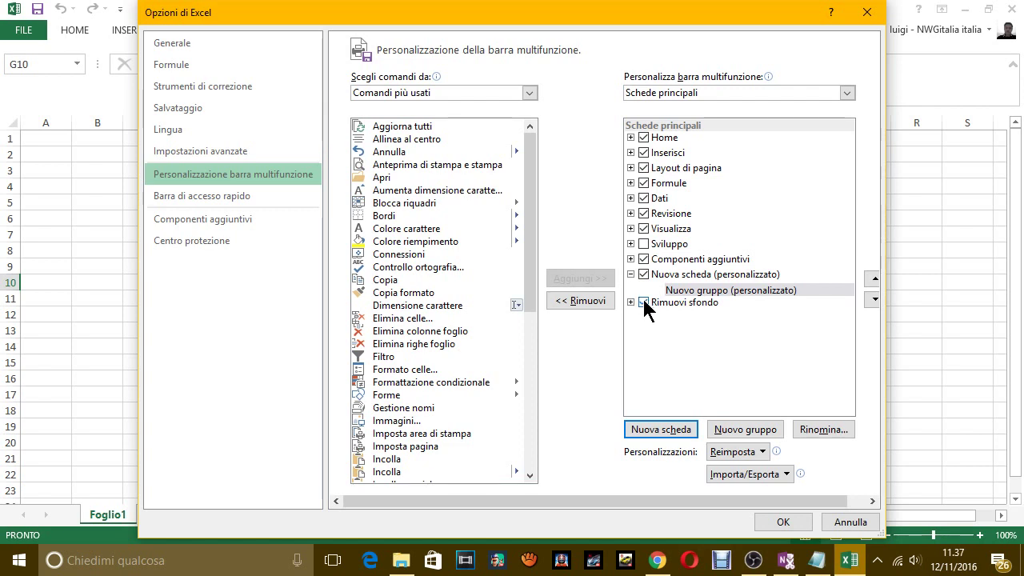
pyautogui.click(739, 291)
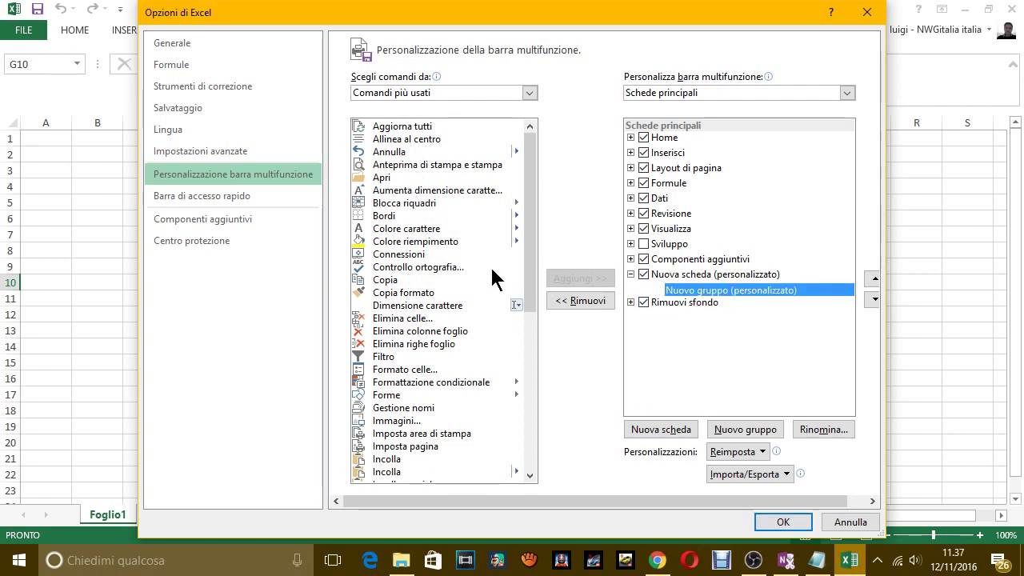
pyautogui.moveTo(531, 270); pyautogui.dragTo(532, 423)
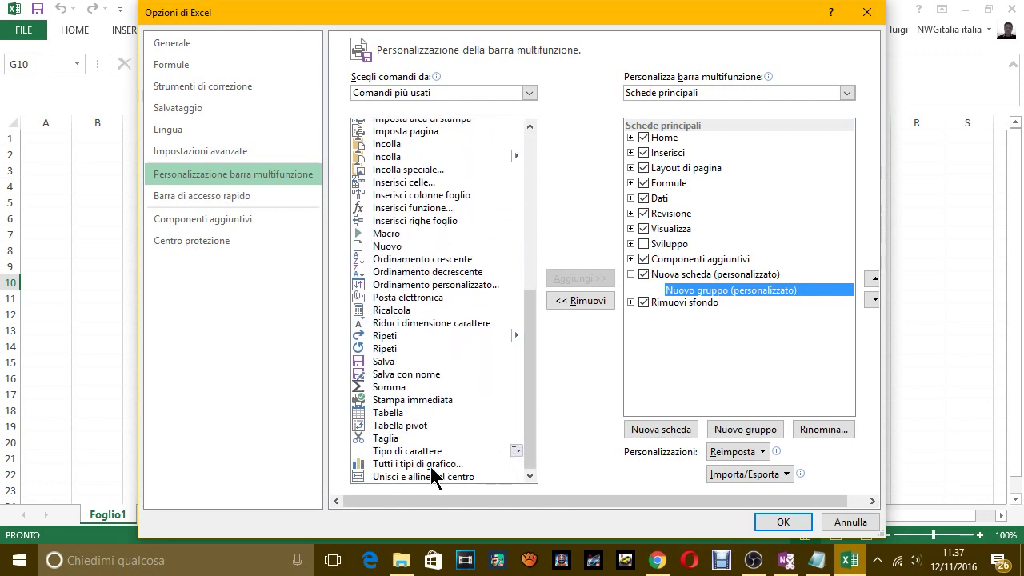
# Add the Macro command to Nuovo gruppo (personalizzato) on the custom tab
pyautogui.click(406, 298)
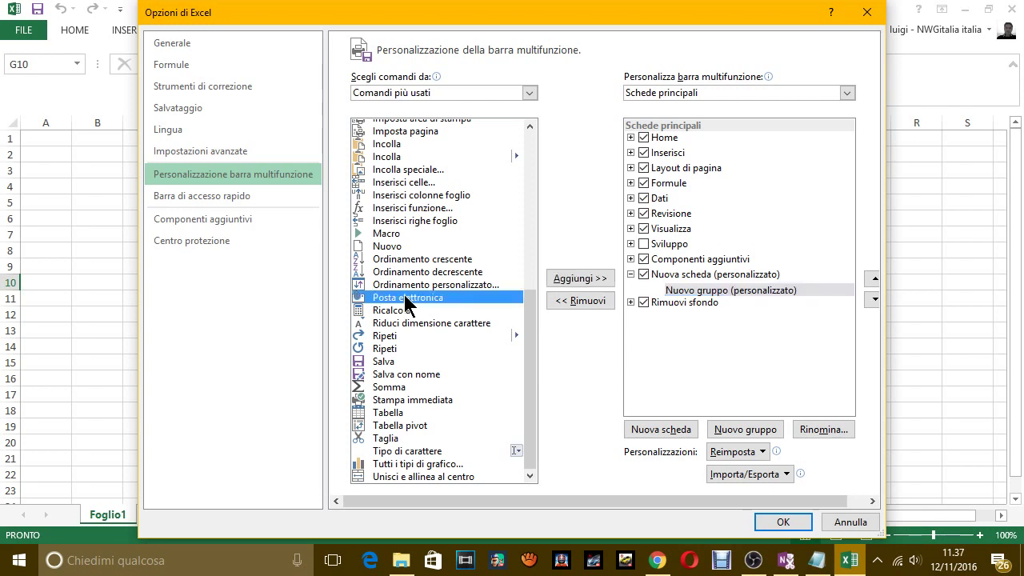
pyautogui.click(391, 236)
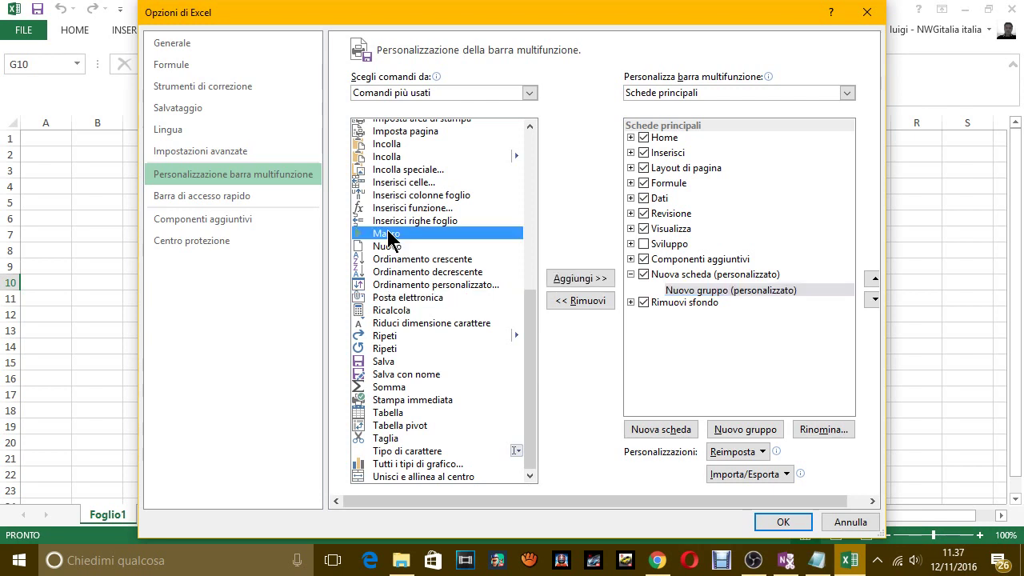
pyautogui.click(562, 277)
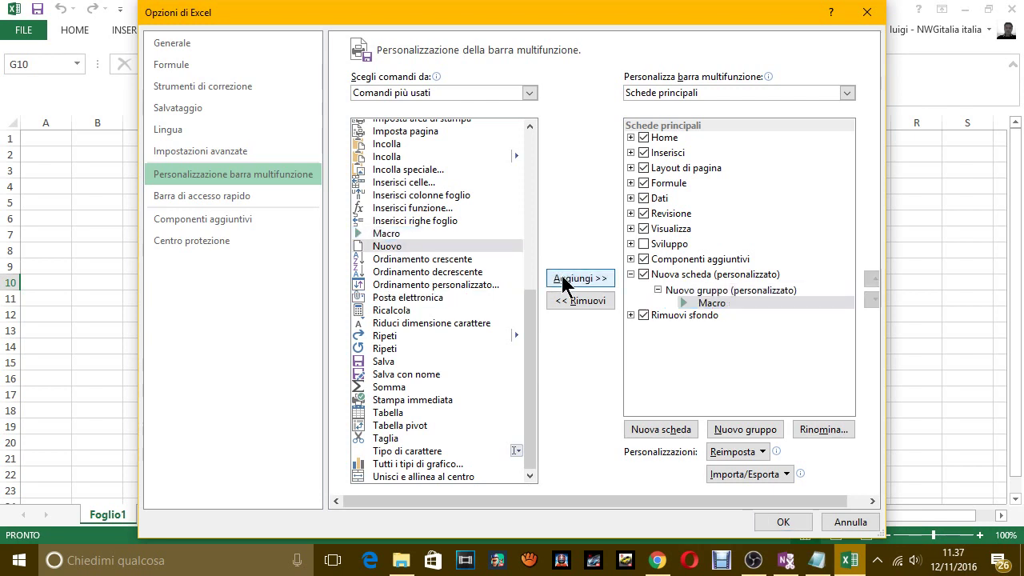
pyautogui.click(383, 245)
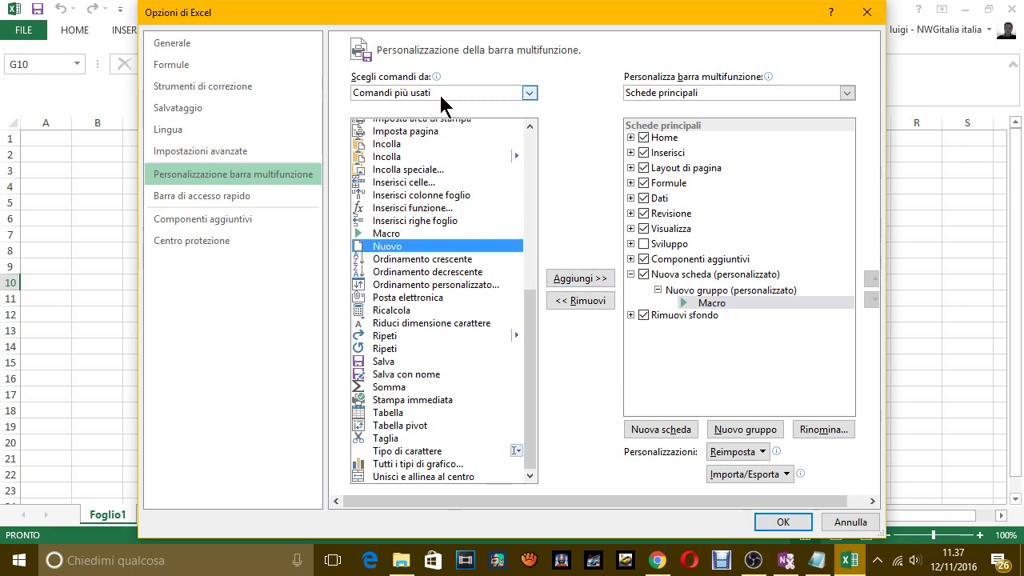
pyautogui.click(468, 92)
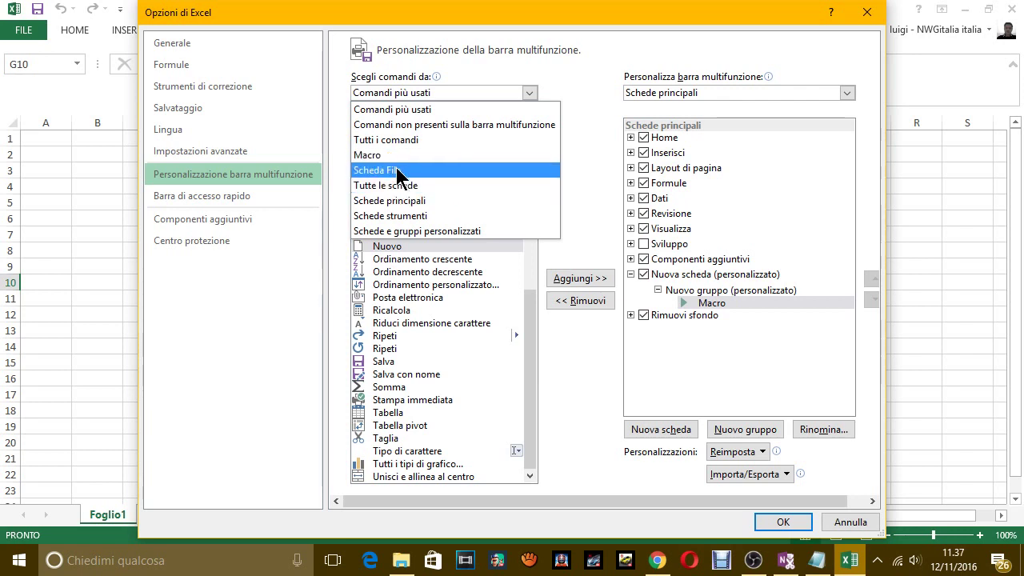
# From Tutte le schede, add copies of the Inserisci and Visualizza tabs to the ribbon and apply
pyautogui.click(397, 184)
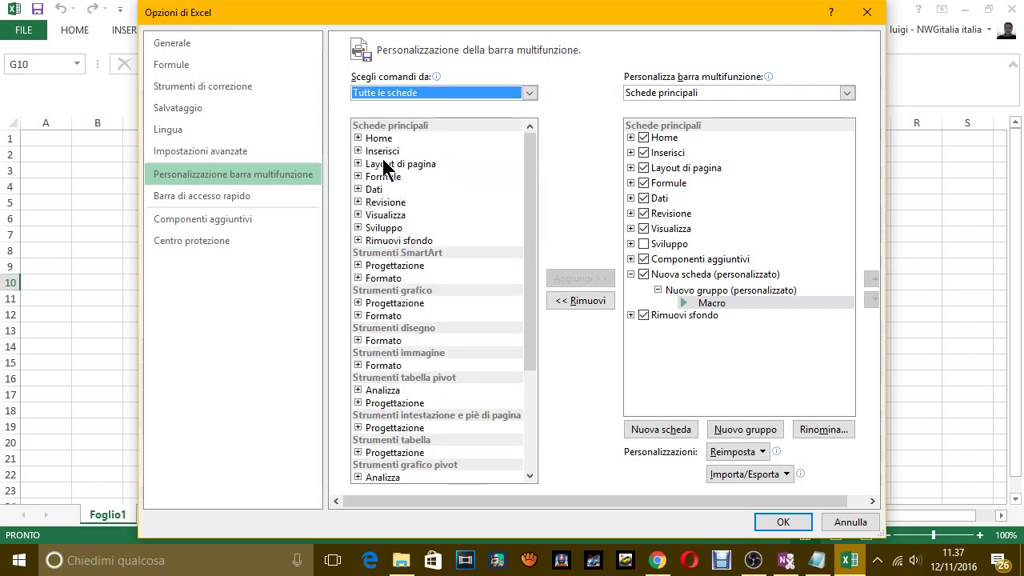
pyautogui.click(369, 151)
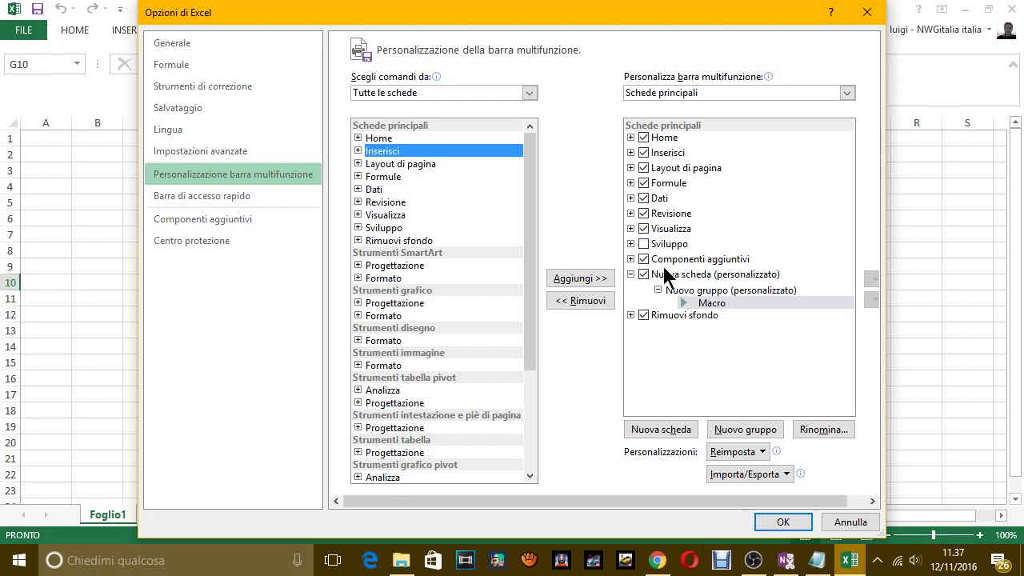
pyautogui.click(575, 278)
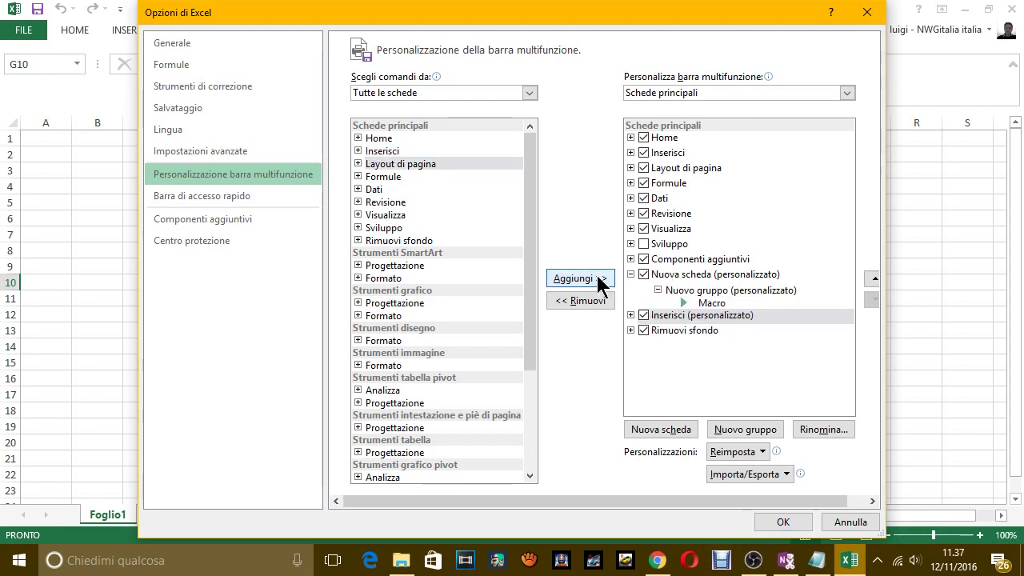
pyautogui.click(385, 215)
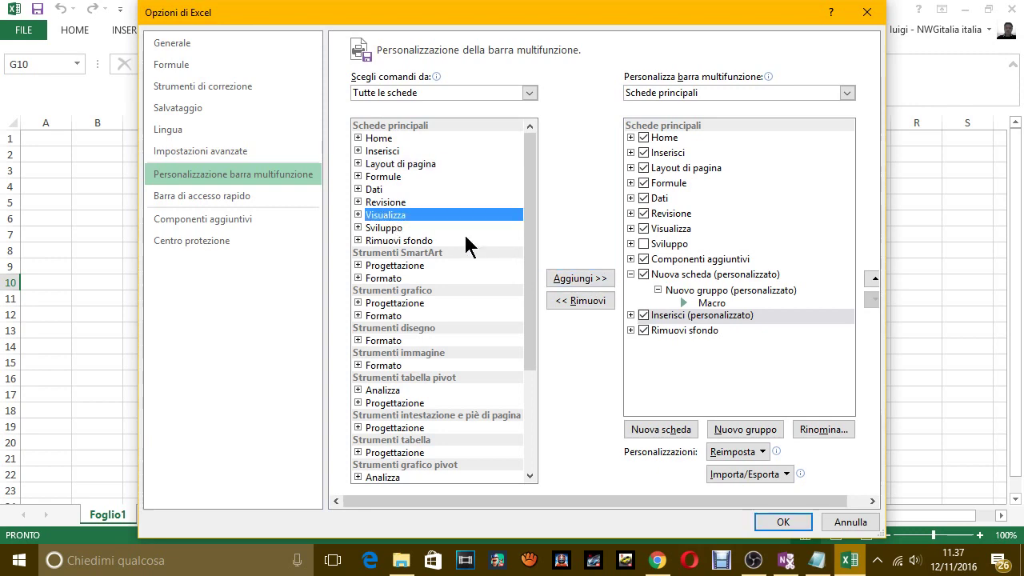
pyautogui.click(579, 278)
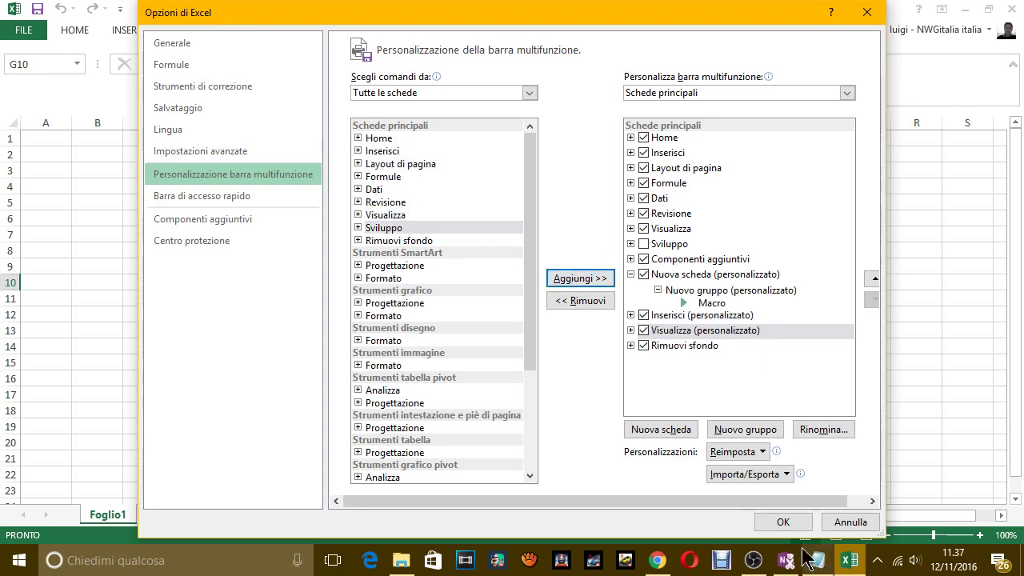
pyautogui.click(783, 521)
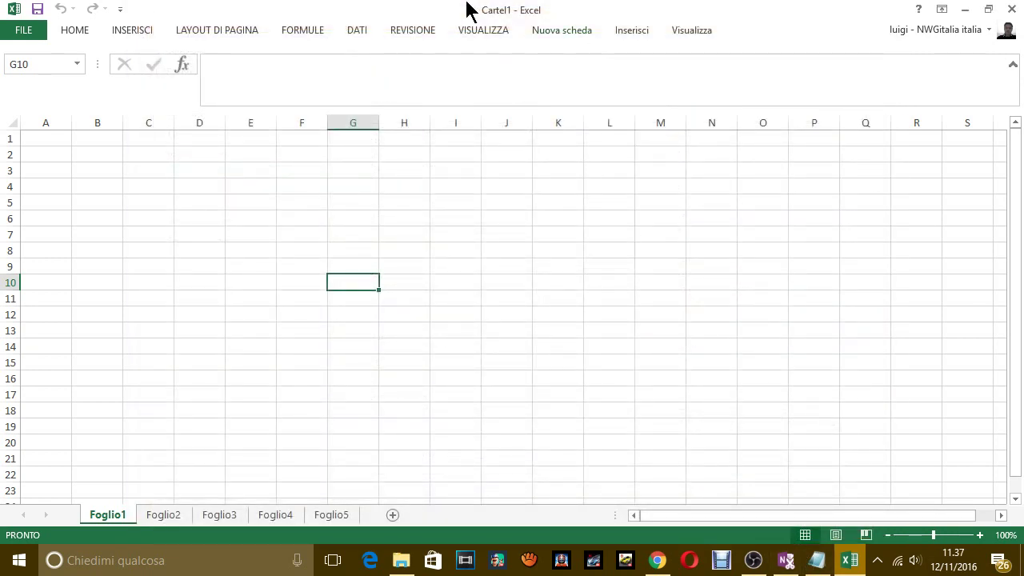
# Inspect the custom Visualizza and Inserisci tabs, ending on Visualizza's Zoom and Blocca riquadri commands
pyautogui.click(704, 30)
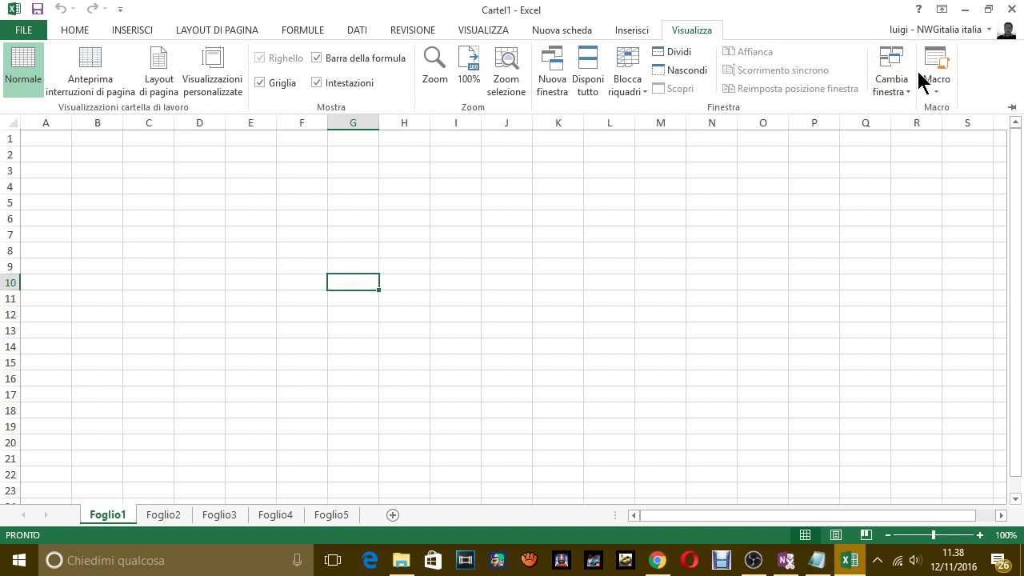
pyautogui.click(637, 31)
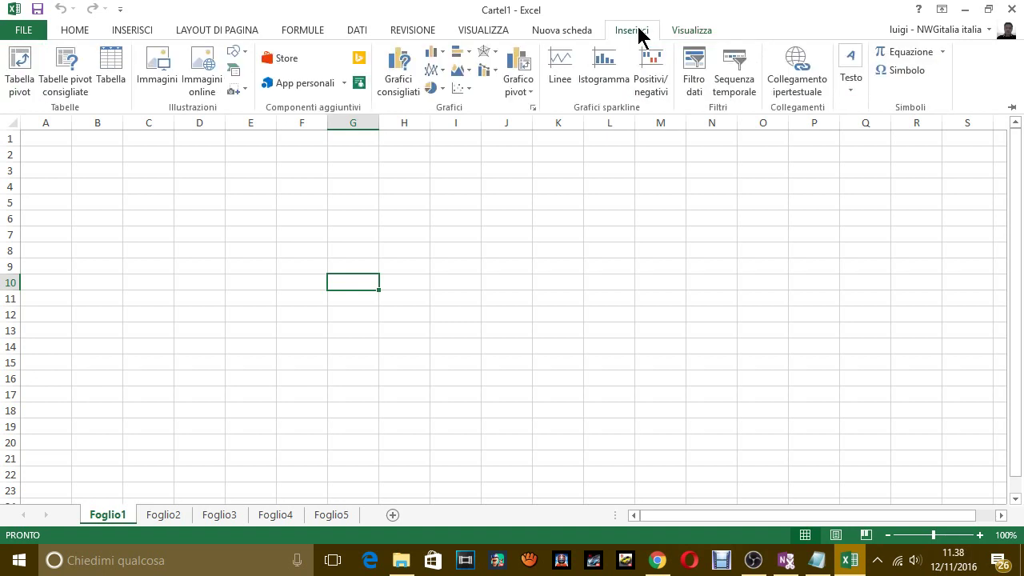
pyautogui.click(691, 32)
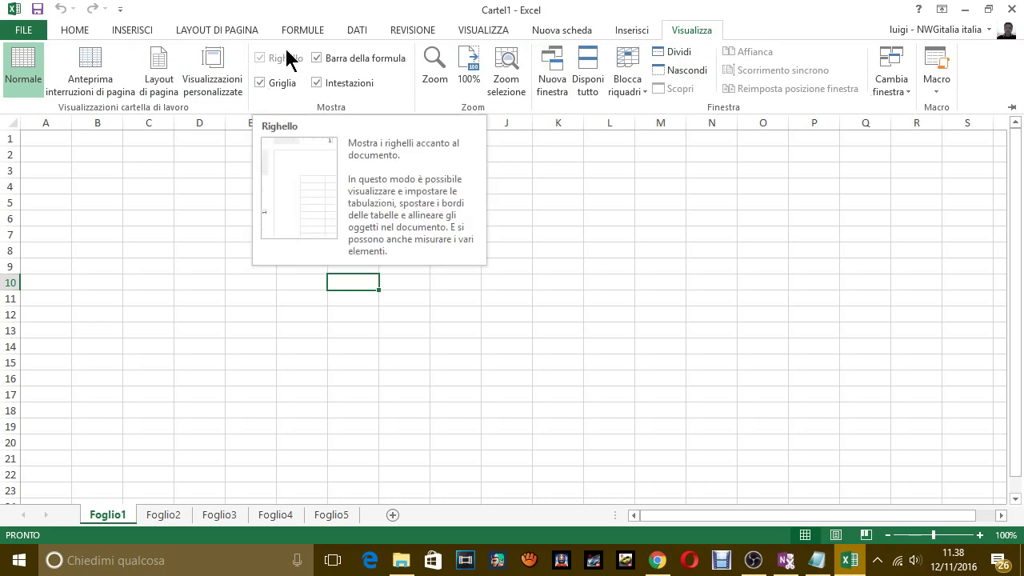
# In Notepad, add the line 'VISTO, ORA LO TOLGO DI NUOVO PERCHE NON MI PIACE E NON MI SERVE'
pyautogui.hotkey('alt', 'Tab')
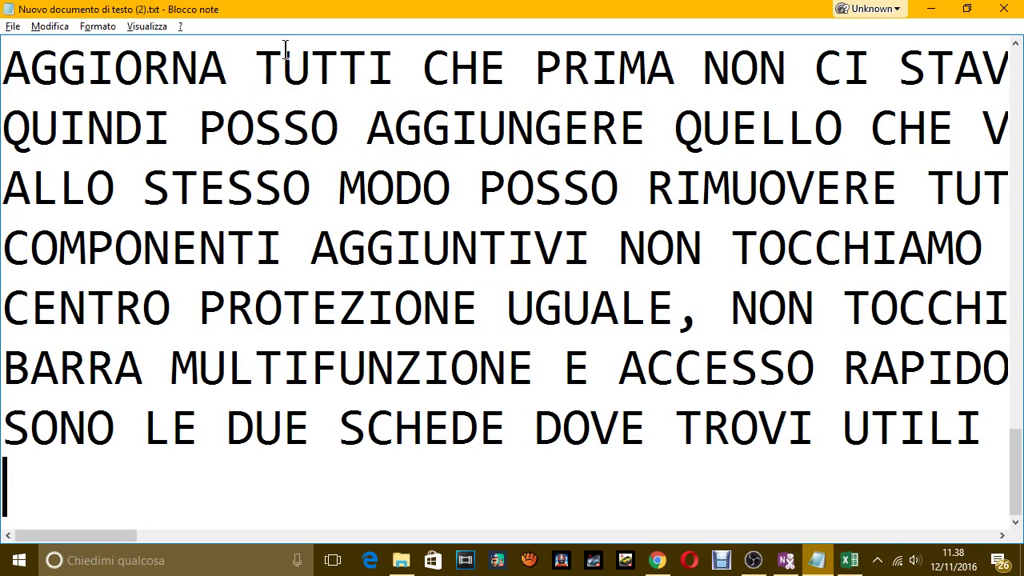
pyautogui.press('Return')
pyautogui.write('VISTO')
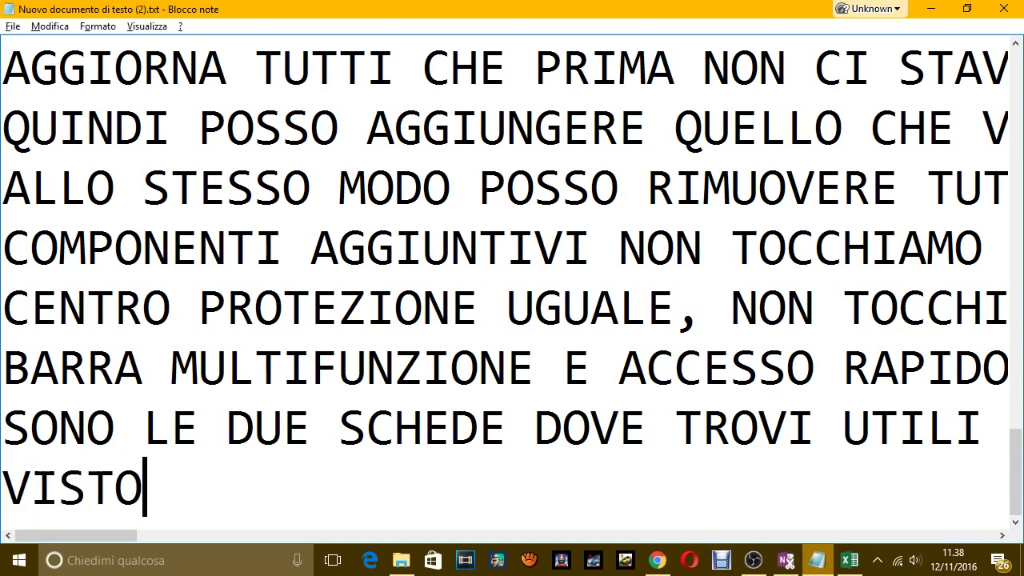
pyautogui.write(', ORA LO')
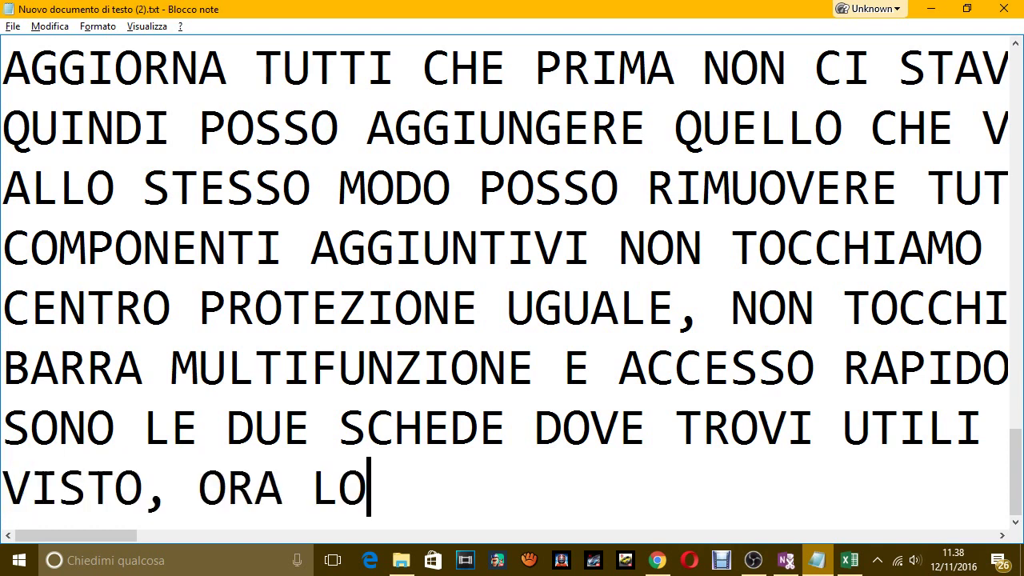
pyautogui.press('BackSpace')
pyautogui.write('A TOLGGO')
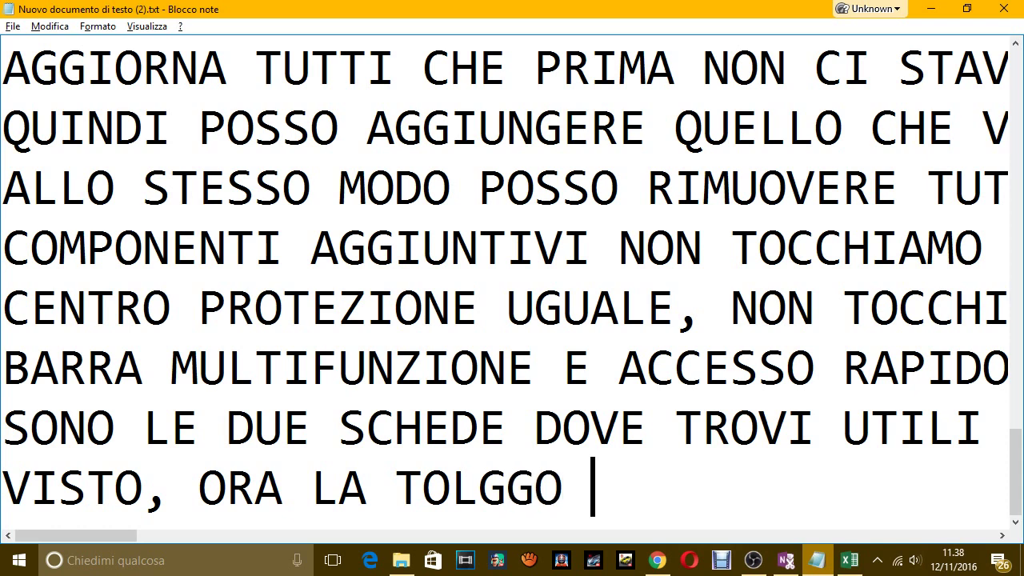
pyautogui.press('BackSpace')
pyautogui.press('BackSpace')
pyautogui.press('BackSpace')
pyautogui.write('O DI N')
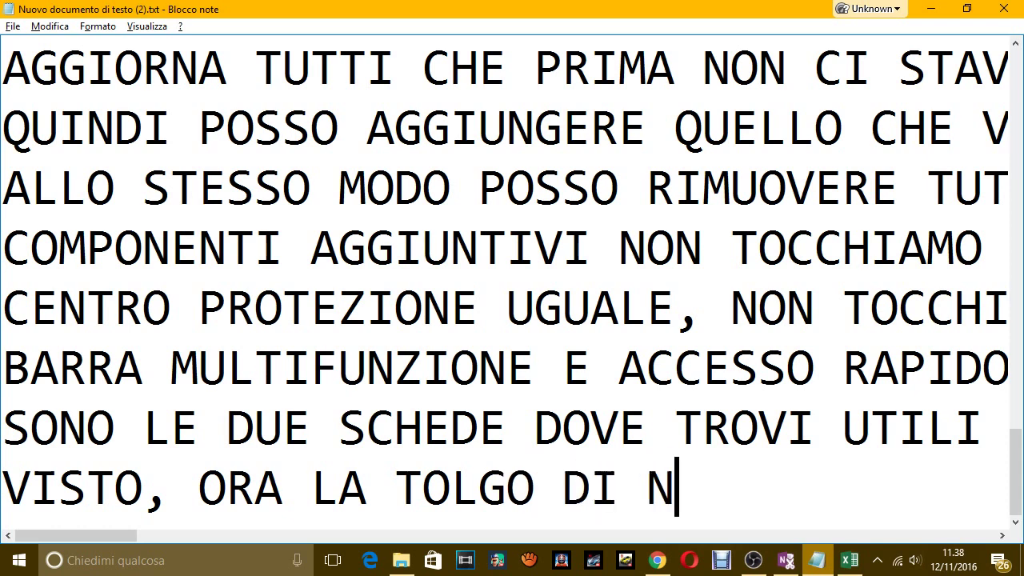
pyautogui.write('UOVO ')
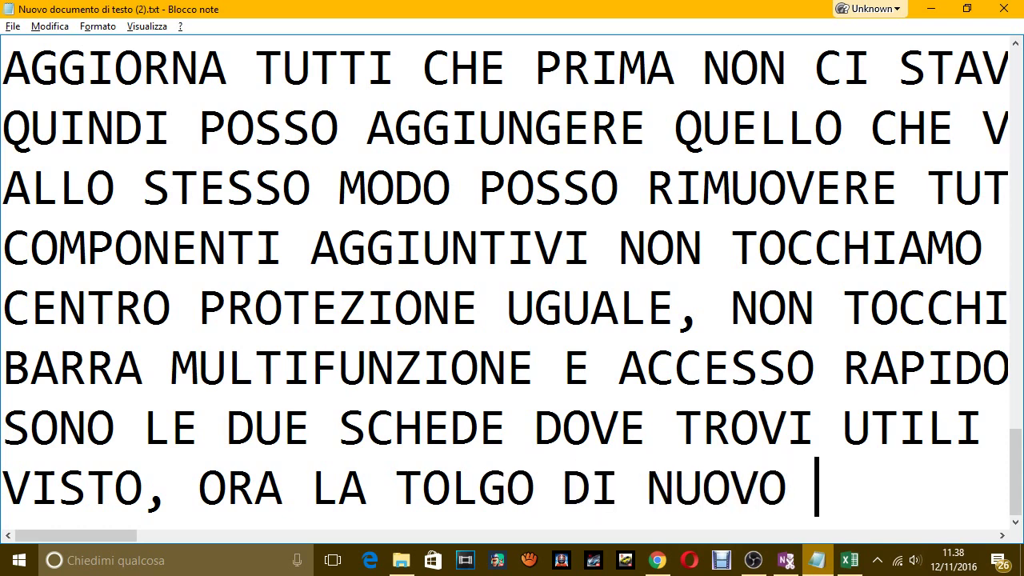
pyautogui.write('PERCH ENON ')
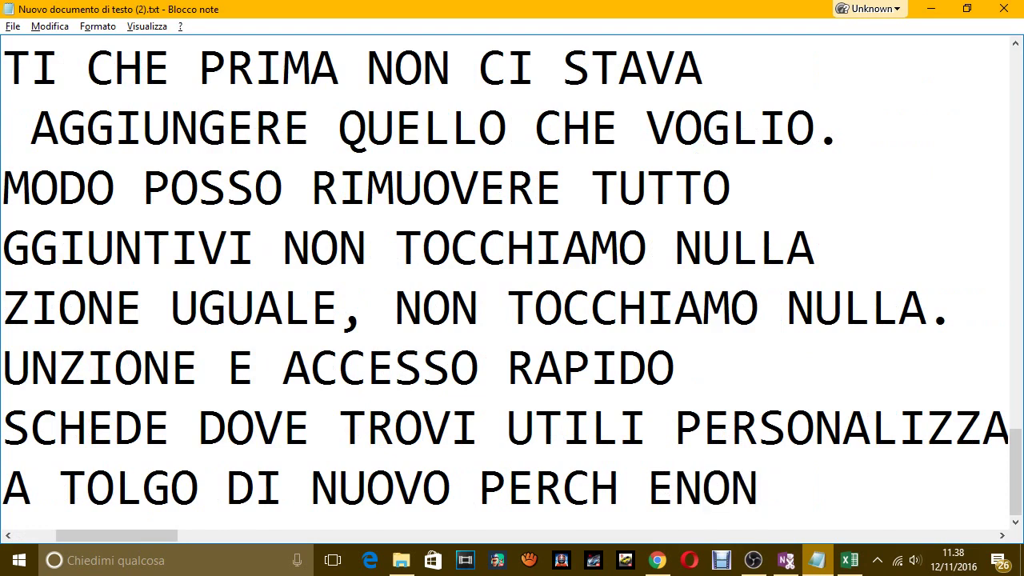
pyautogui.write('MI PIACE E')
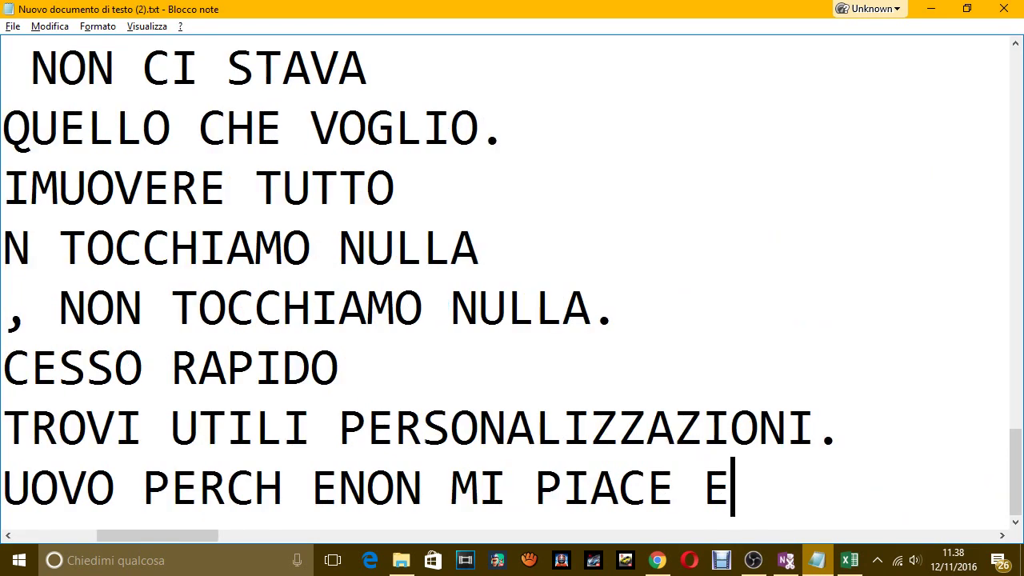
pyautogui.write(' NON MI SERE')
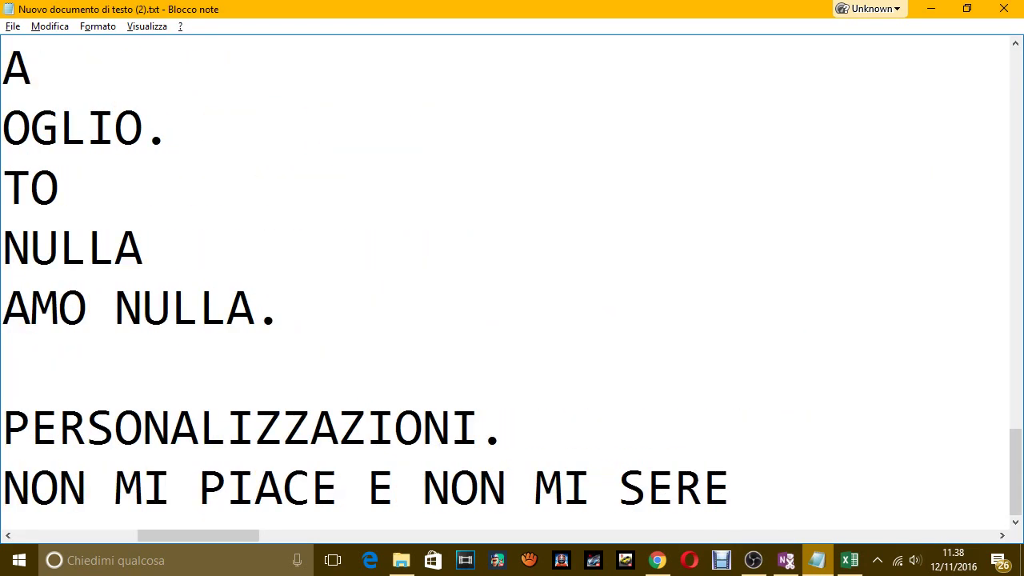
pyautogui.press('BackSpace')
# Finish the word SERVE, then open Excel Options at Personalizzazione barra multifunzione
pyautogui.write('VE.')
pyautogui.hotkey('alt', 'Tab')
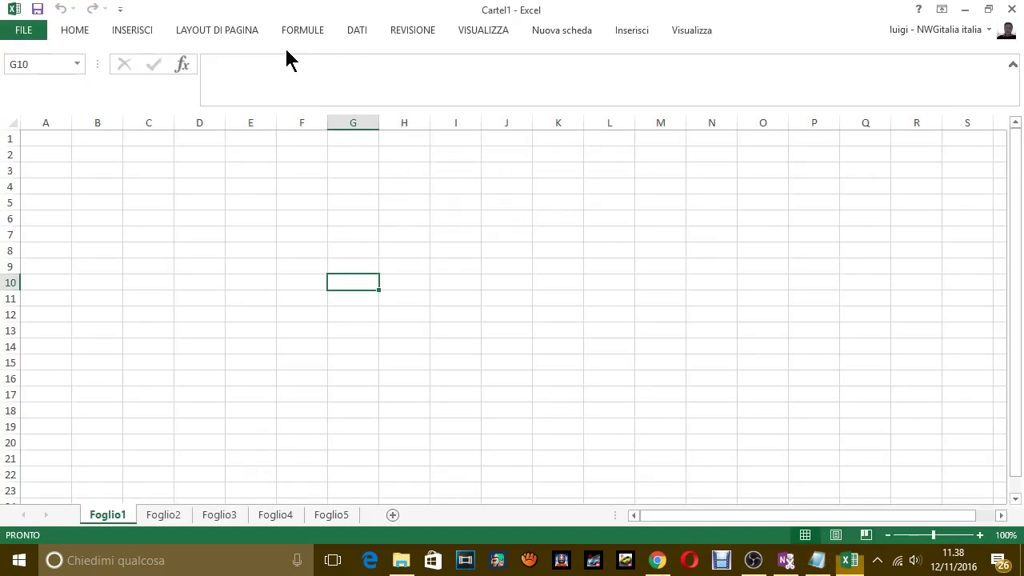
pyautogui.click(11, 36)
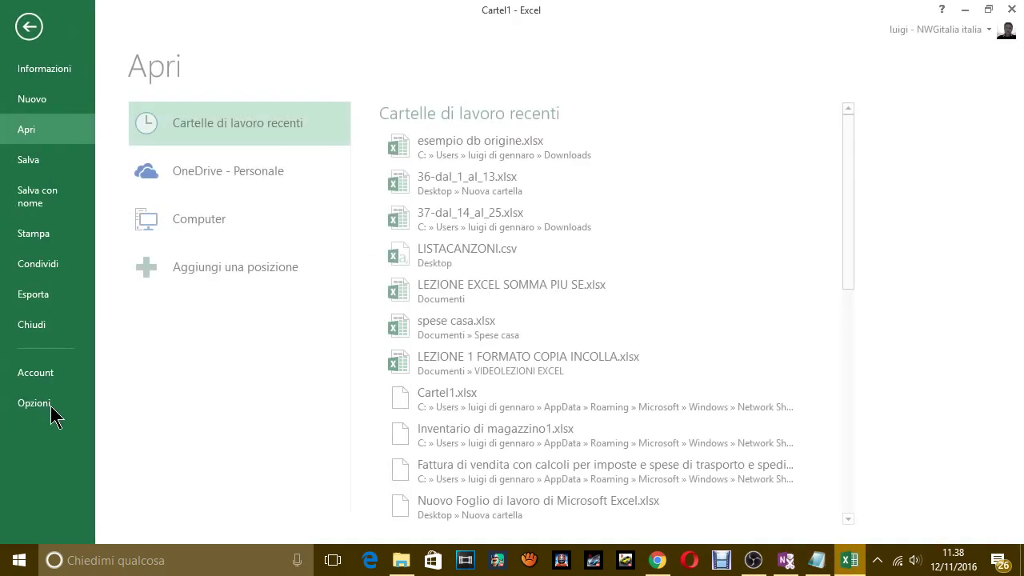
pyautogui.click(44, 400)
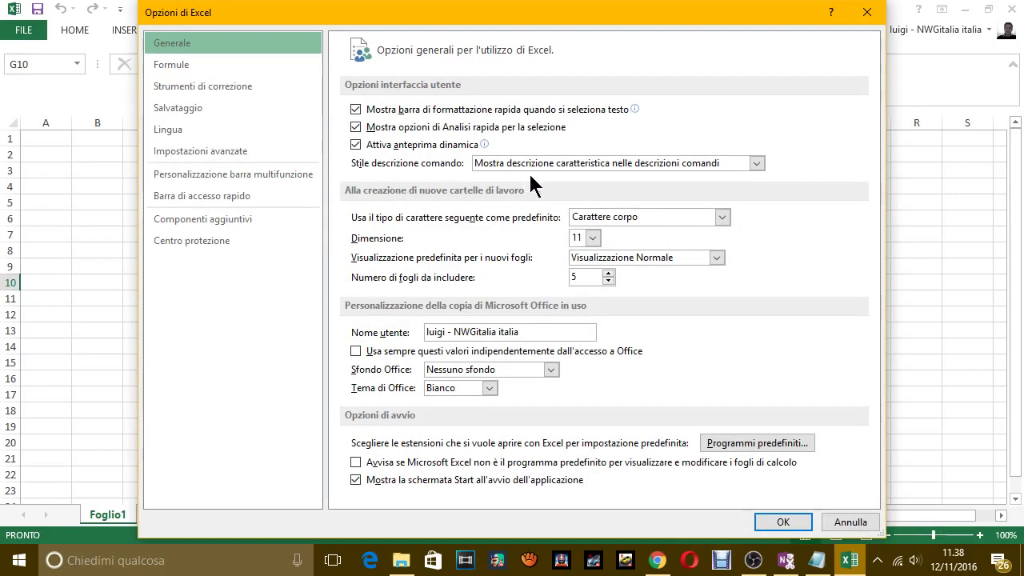
pyautogui.click(208, 200)
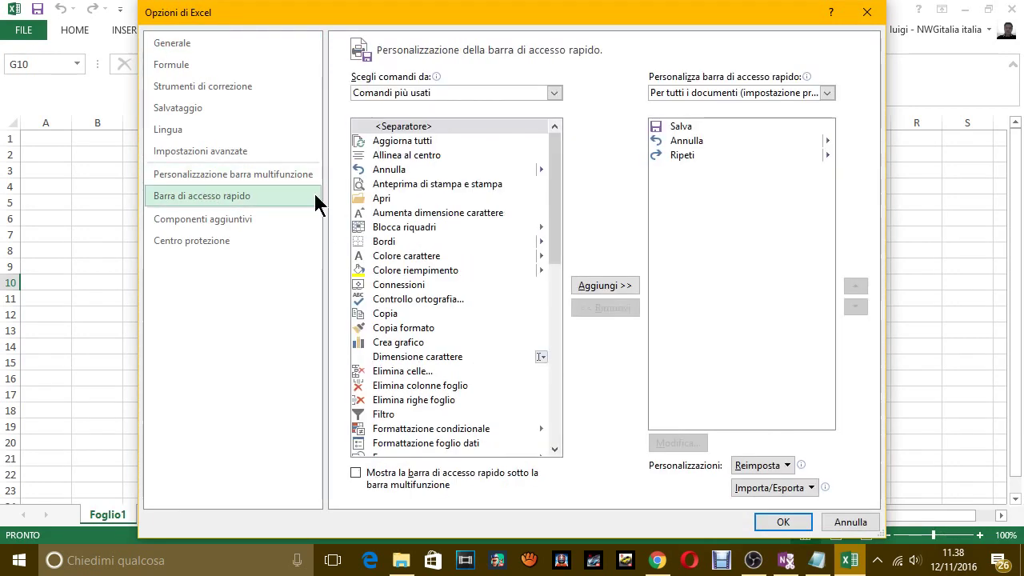
pyautogui.click(240, 174)
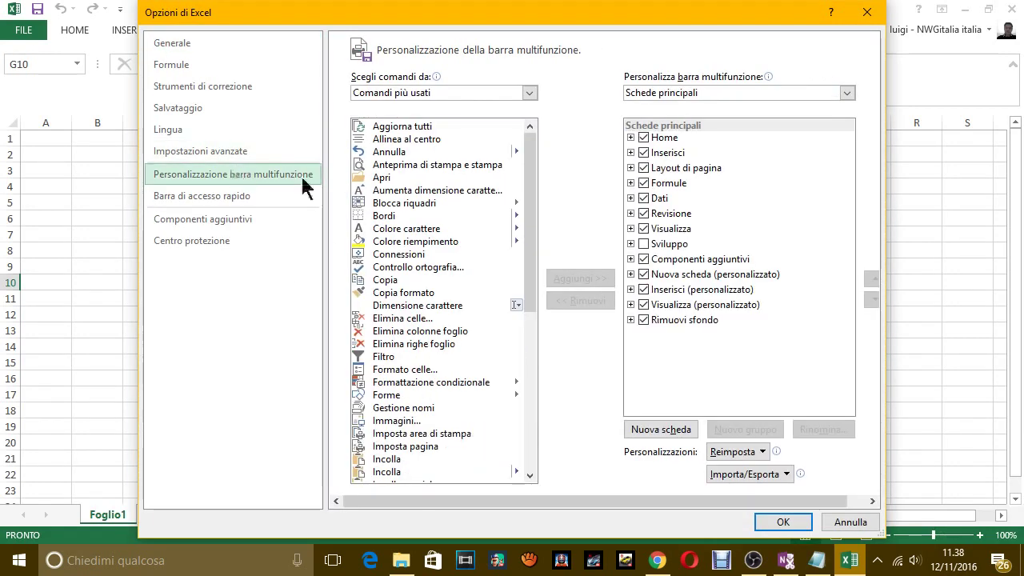
# Remove the custom Visualizza, Inserisci and Nuova scheda tabs, apply, and check the standard VISUALIZZA tab
pyautogui.click(682, 308)
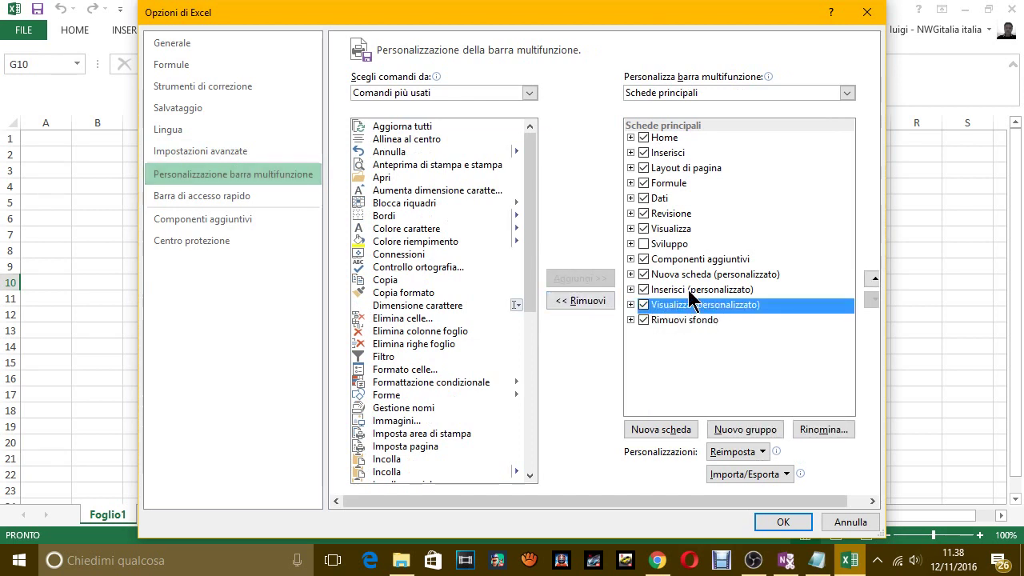
pyautogui.click(584, 301)
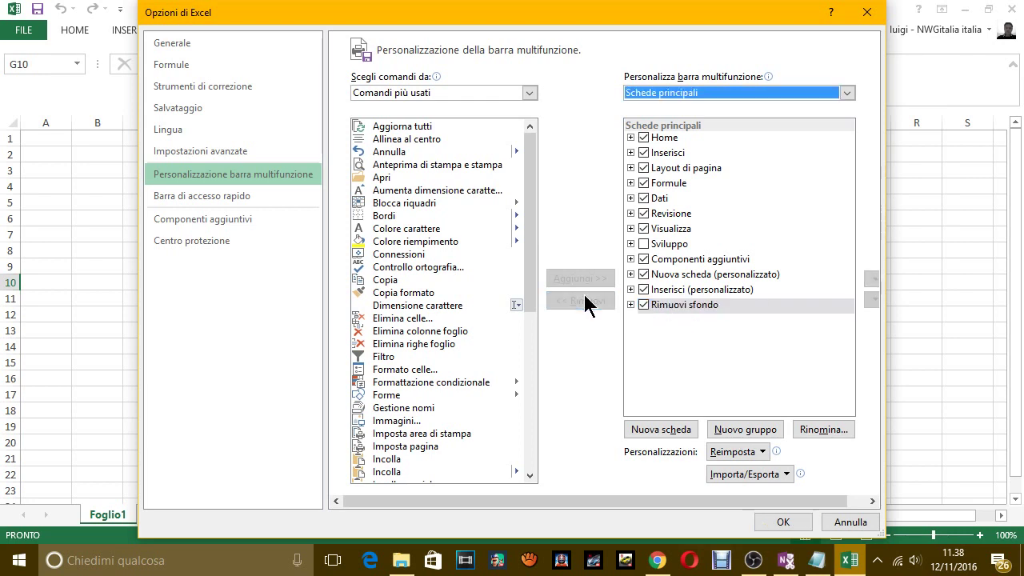
pyautogui.click(671, 288)
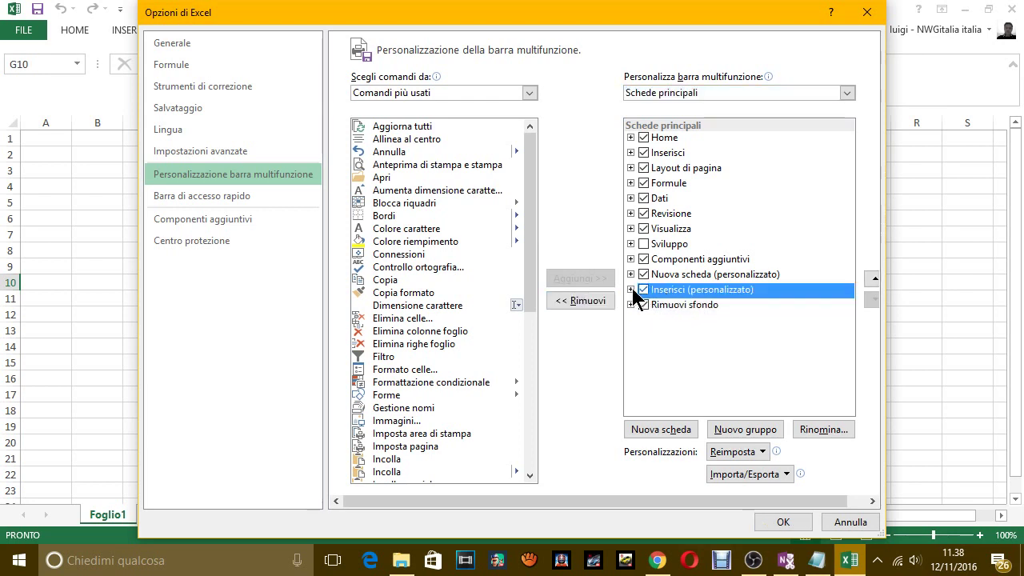
pyautogui.click(587, 301)
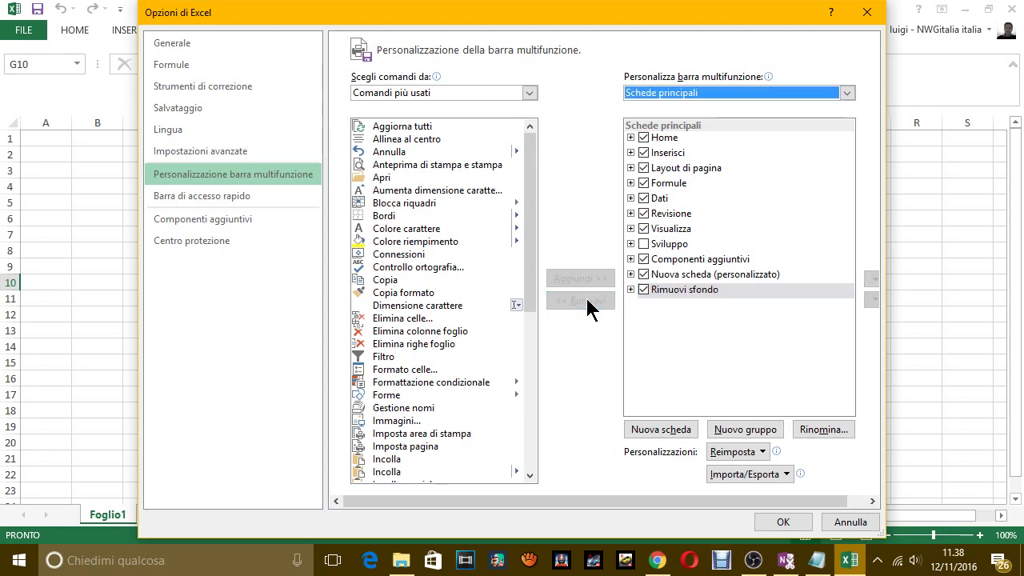
pyautogui.click(709, 274)
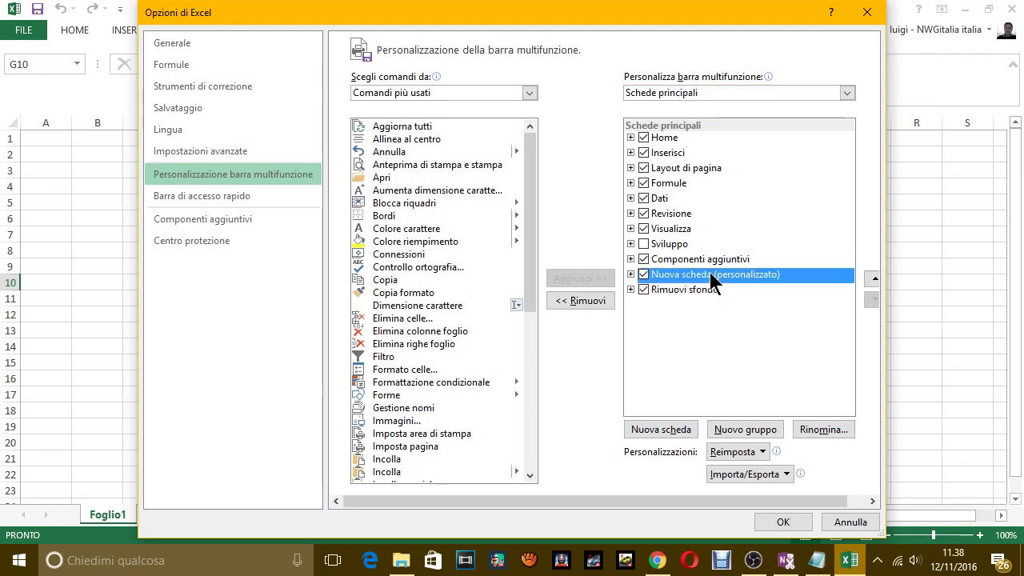
pyautogui.click(587, 301)
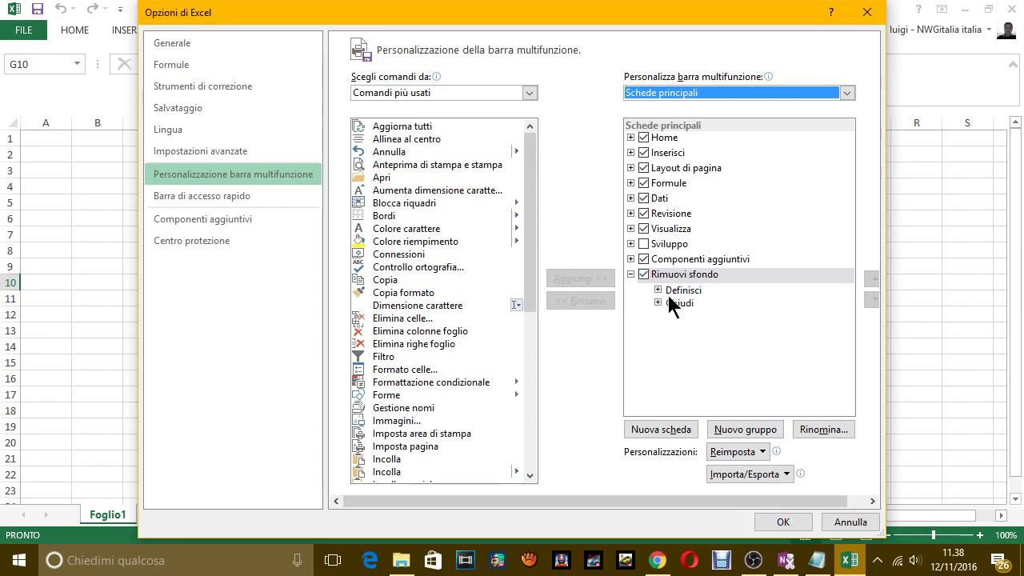
pyautogui.click(631, 272)
pyautogui.click(784, 523)
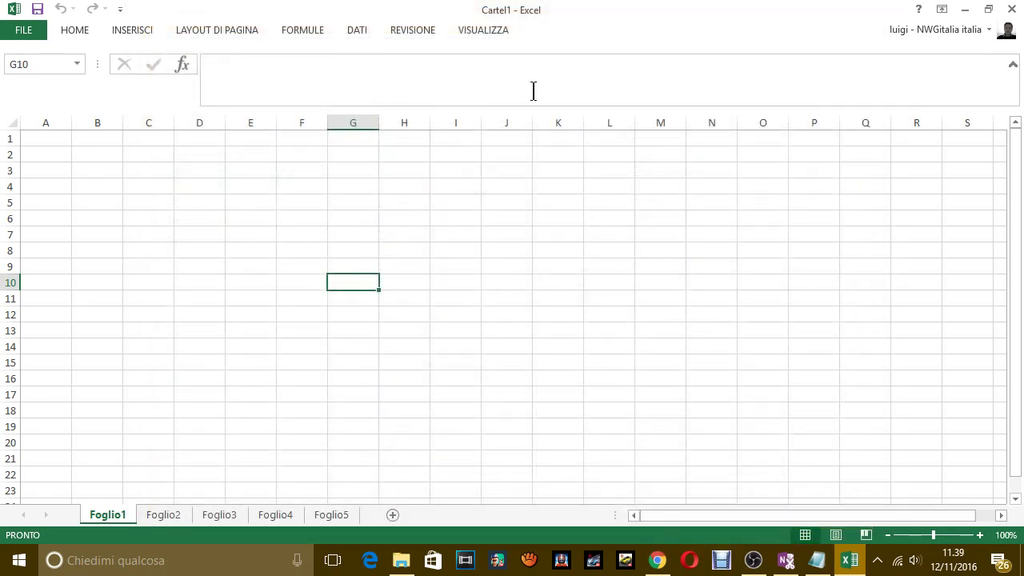
pyautogui.click(484, 32)
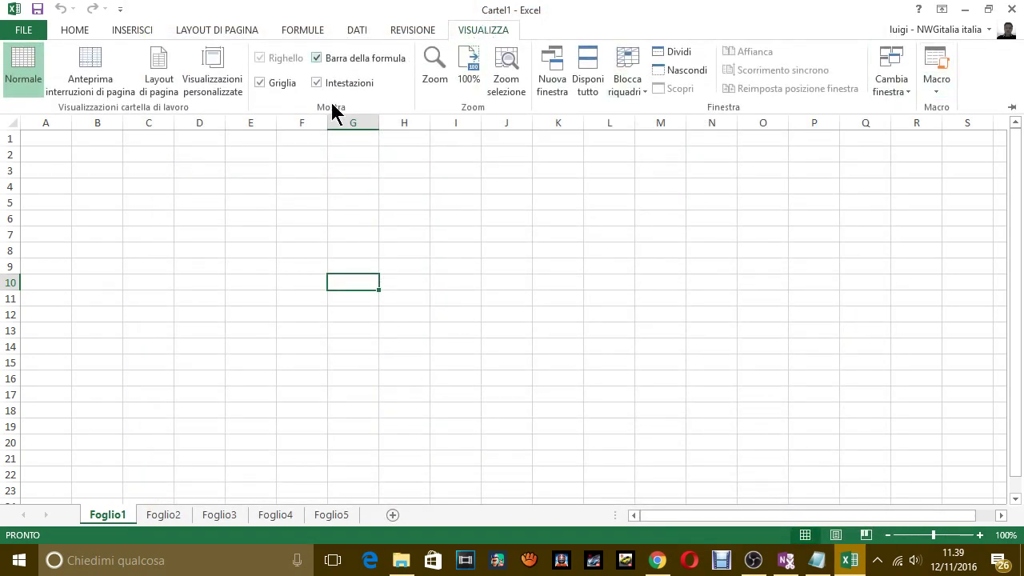
# Add 'VISTO, TUTTO COME PRIMA' to the notes, followed by a few blank lines
pyautogui.hotkey('alt', 'Tab')
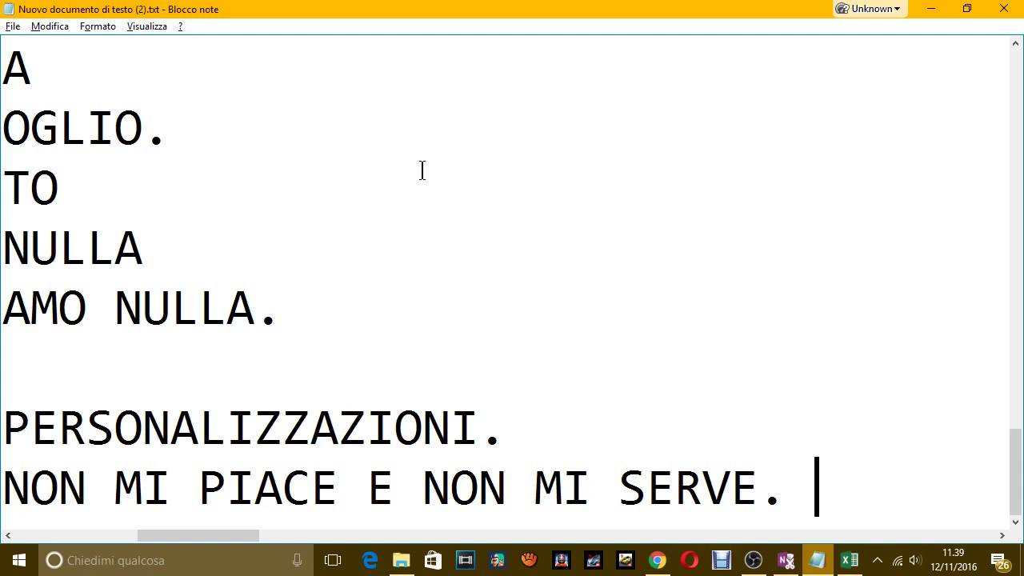
pyautogui.press('Return')
pyautogui.write('VISTO, ')
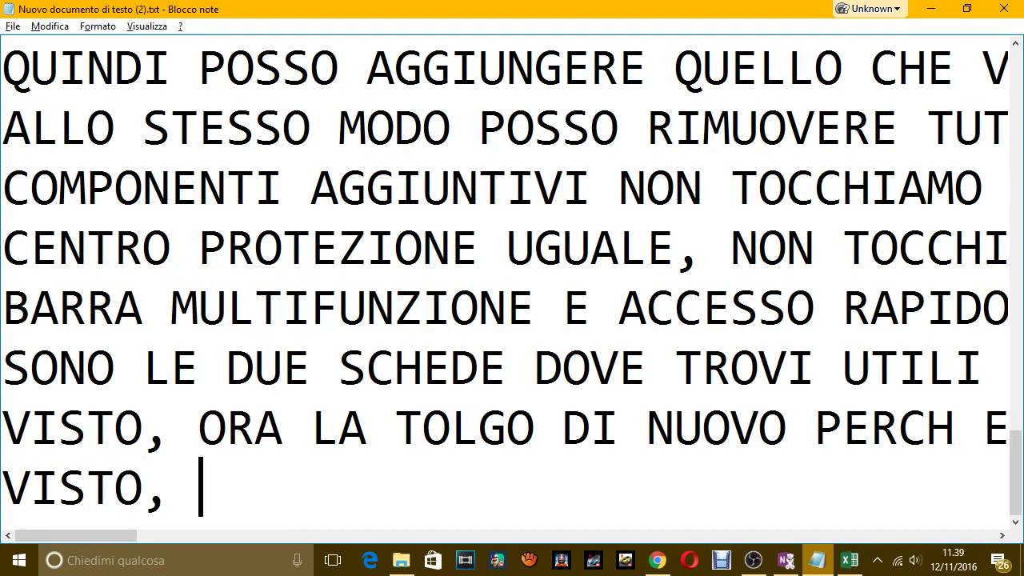
pyautogui.write('TUTTO COME PRI')
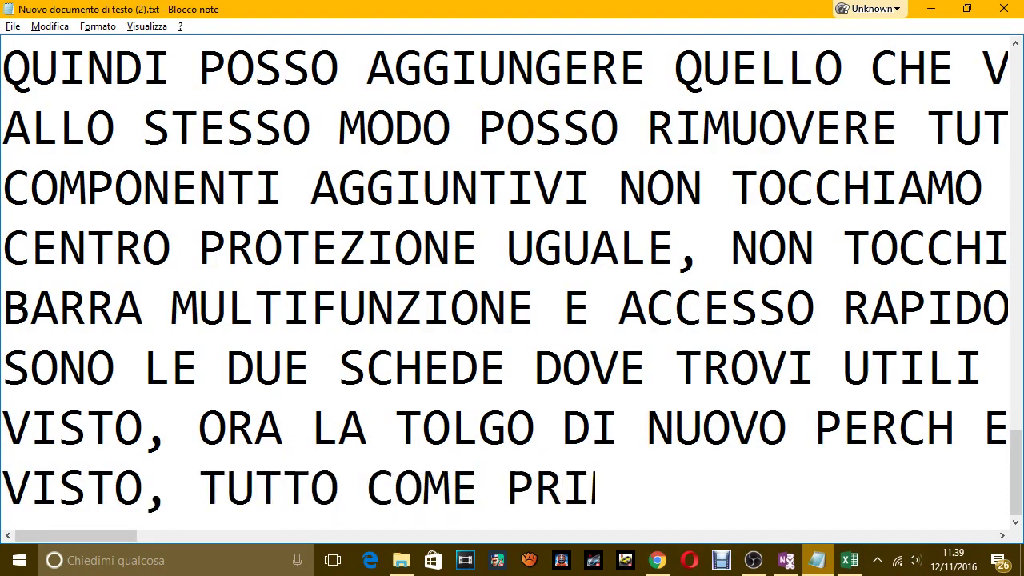
pyautogui.write('MA')
pyautogui.press('Return')
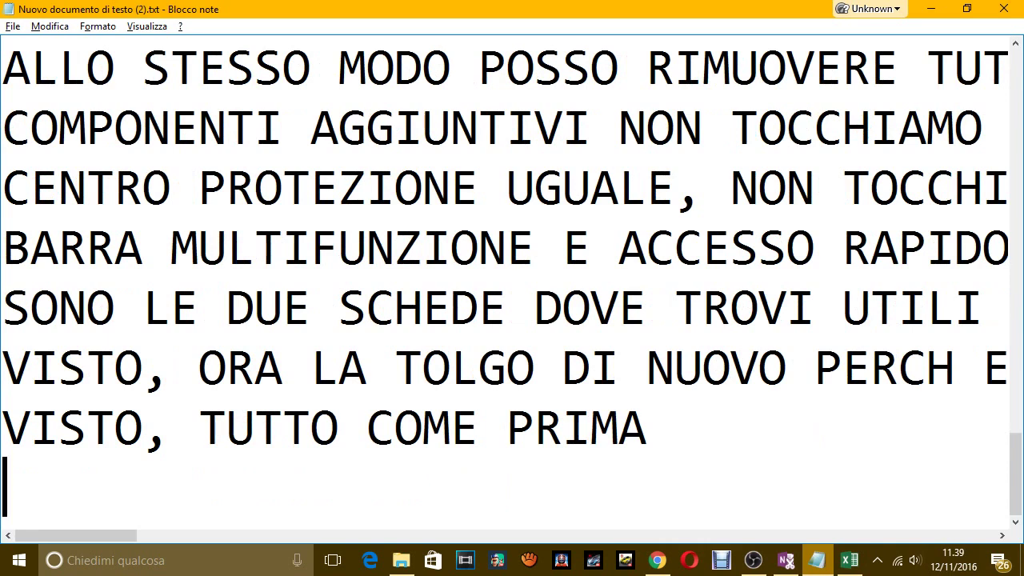
pyautogui.press('Return')
pyautogui.press('Return')
pyautogui.press('Return')
pyautogui.press('Return')
pyautogui.press('Return')
pyautogui.press('Return')
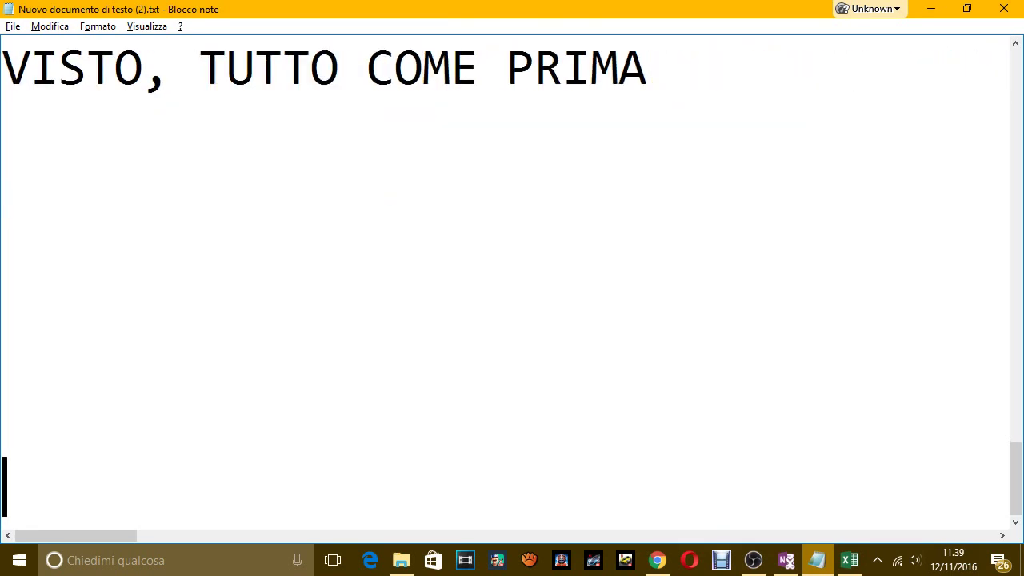
pyautogui.press('Return')
pyautogui.press('Up')
pyautogui.press('Up')
pyautogui.press('Up')
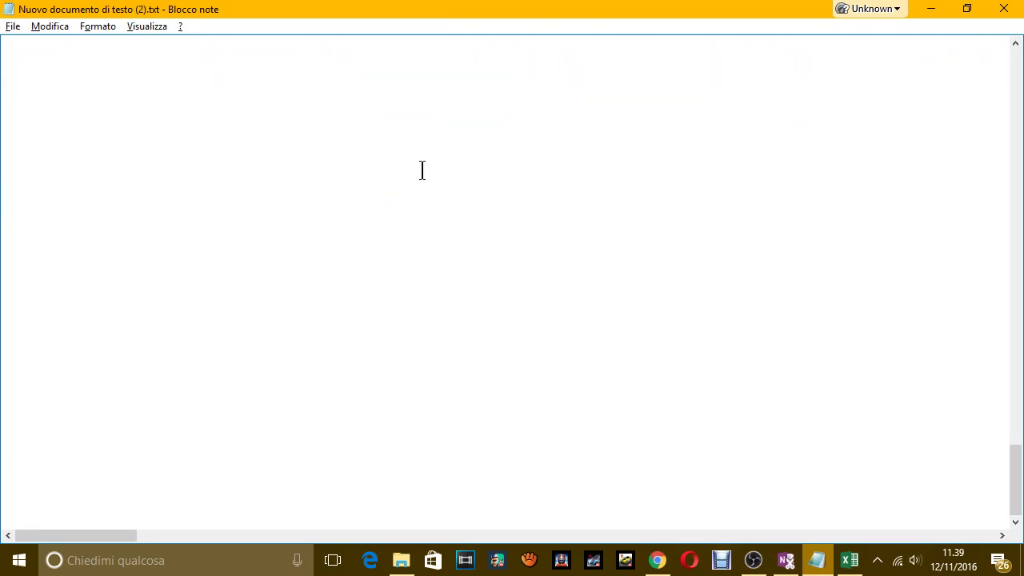
# Type the opening lines 'SE IL VIDEO TI è PIACIUTO' and 'METTI MI PIACE E CONDIVI'
pyautogui.write('SE IL VIDEO TI è')
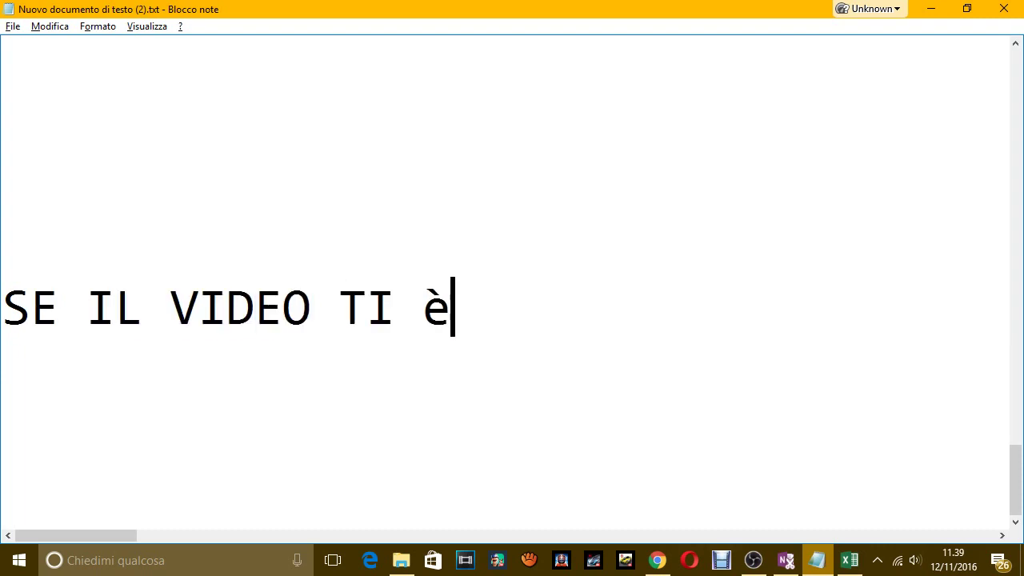
pyautogui.write('PAI')
pyautogui.press('BackSpace')
pyautogui.press('BackSpace')
pyautogui.write('AI')
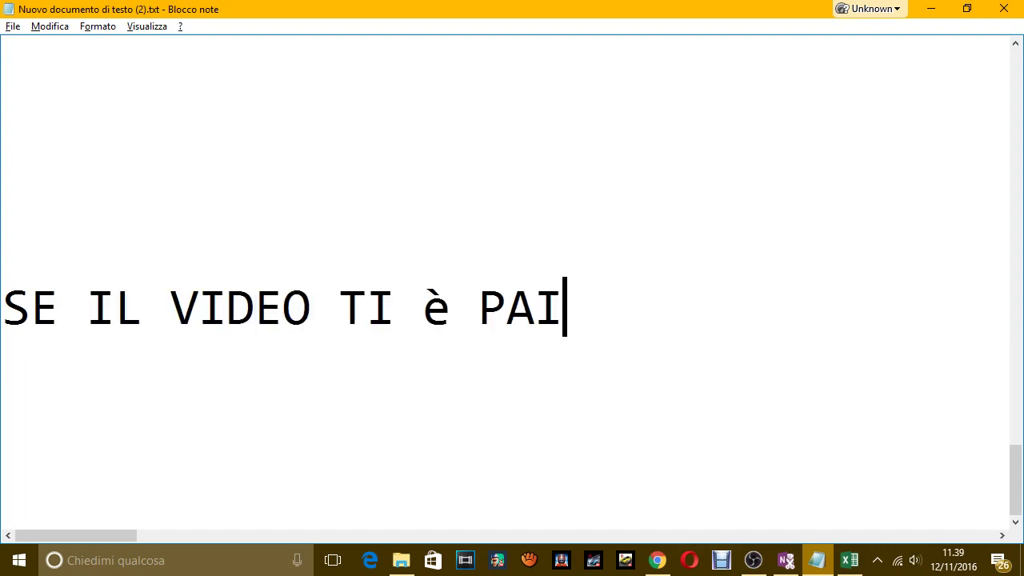
pyautogui.press('BackSpace')
pyautogui.press('BackSpace')
pyautogui.write('IACIU')
pyautogui.press('BackSpace')
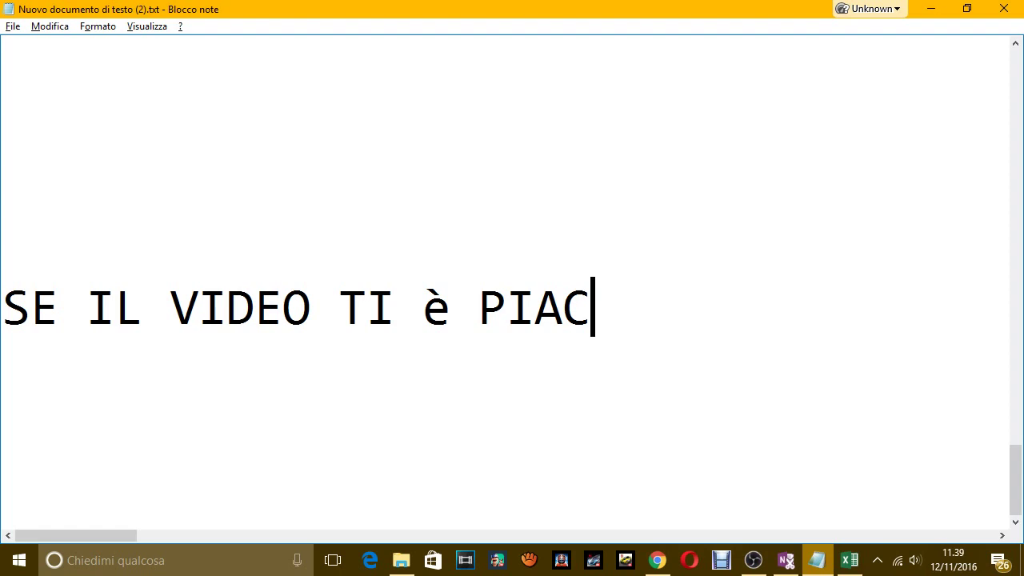
pyautogui.write('IUTO')
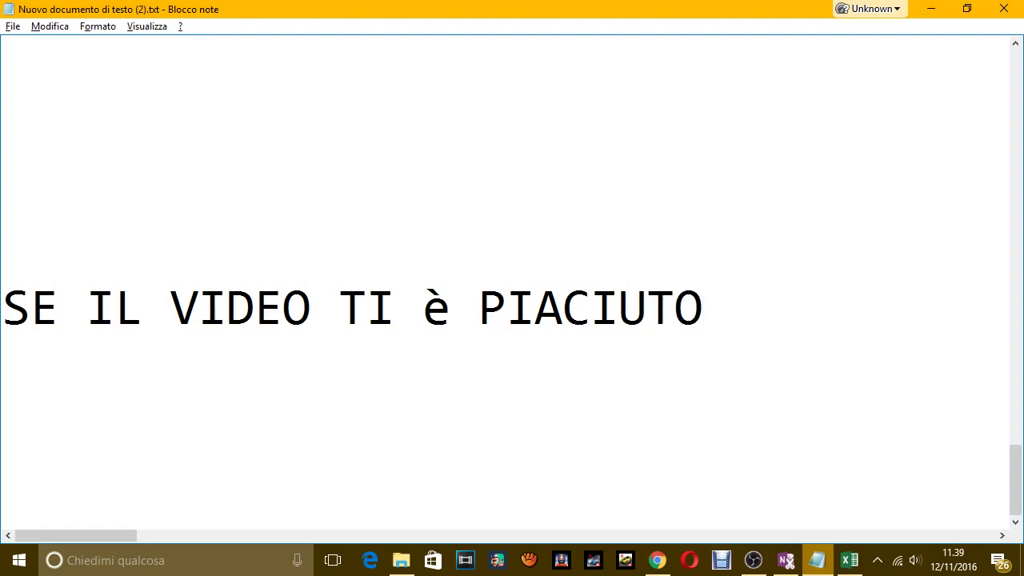
pyautogui.press('Return')
pyautogui.write('MET')
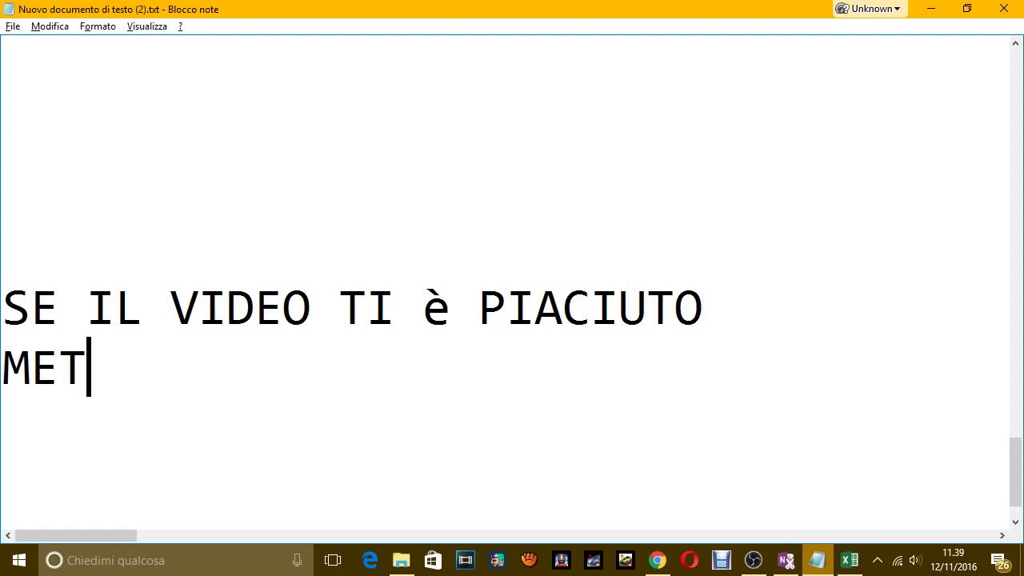
pyautogui.write('TI    MI')
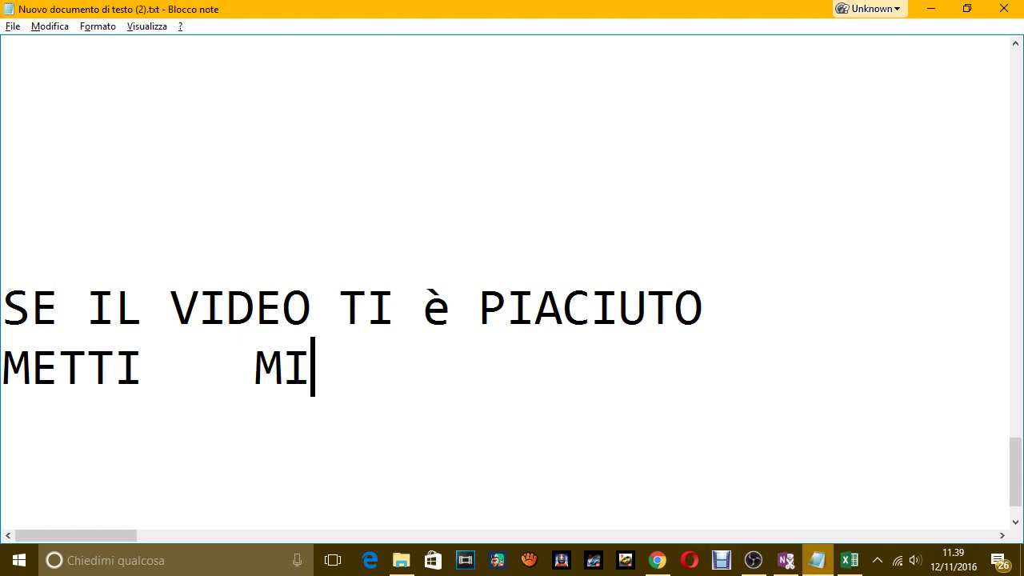
pyautogui.write(' PI')
pyautogui.press('BackSpace')
pyautogui.write('PIAC')
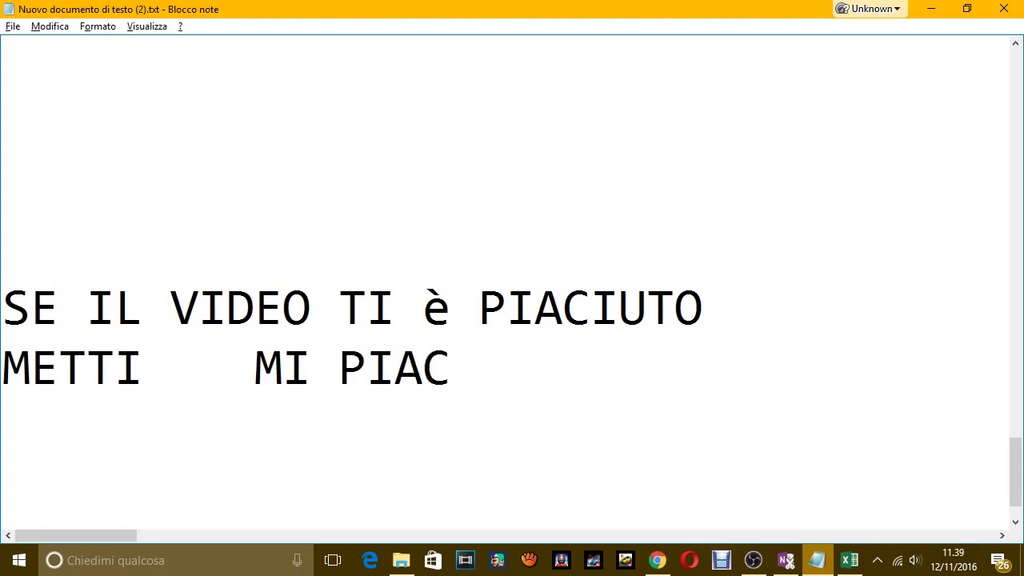
pyautogui.write('E E C')
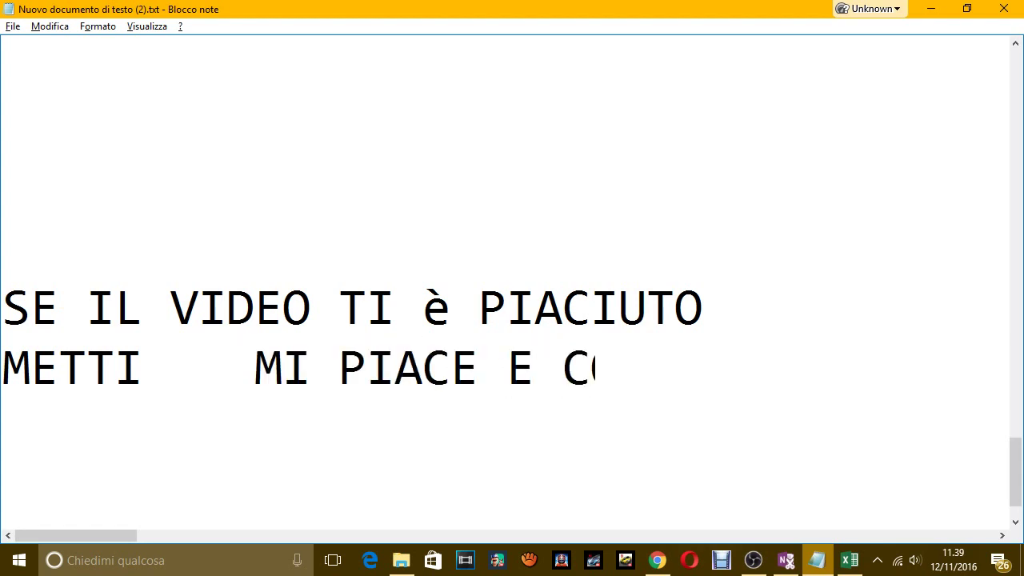
pyautogui.write('ONDIVIDI')
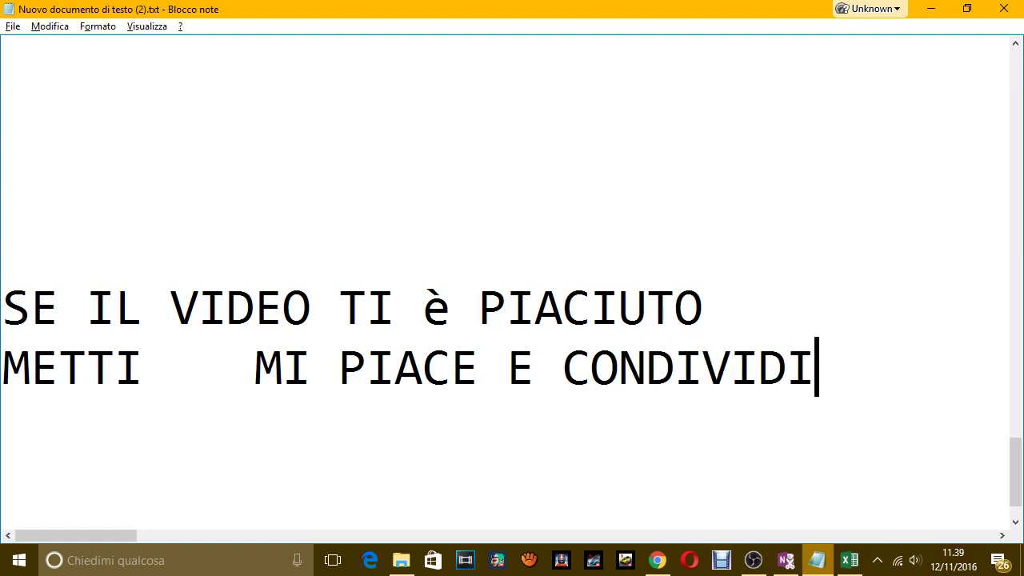
# Add 'SE TI ISCRIVI ANCORA MEGLIO, MI FA PIACERE' and 'TI ARRIVA LA MAIL DI OGNI NUOVO CARICAMENTO.'
pyautogui.press('Return')
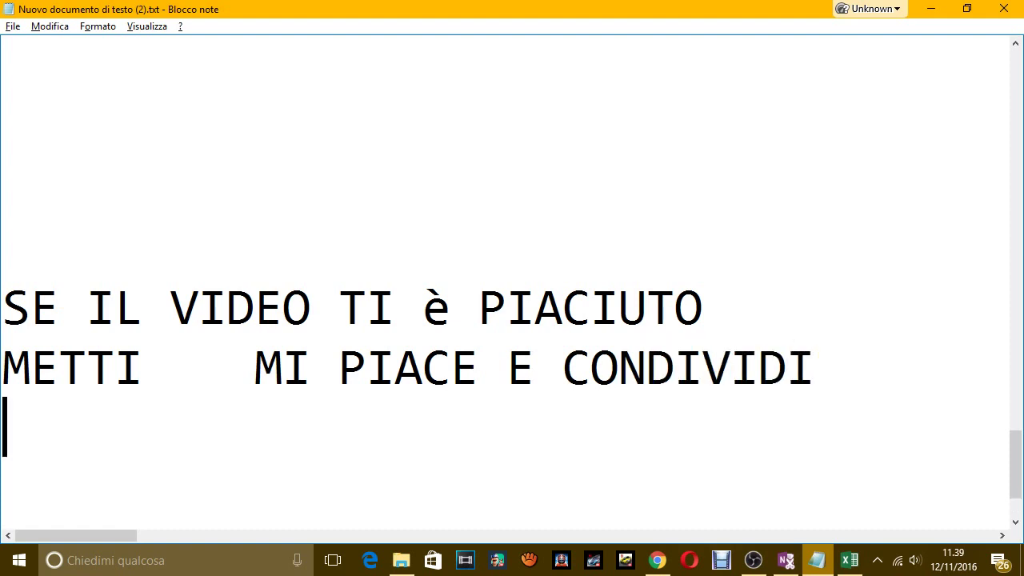
pyautogui.write('SE TI ISCRI')
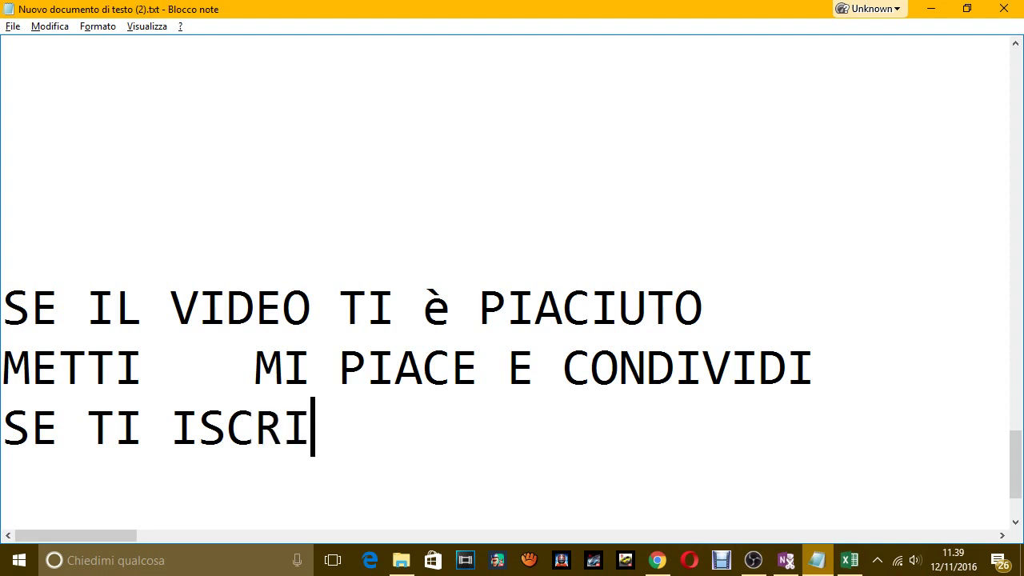
pyautogui.write('VI  ANCORA ')
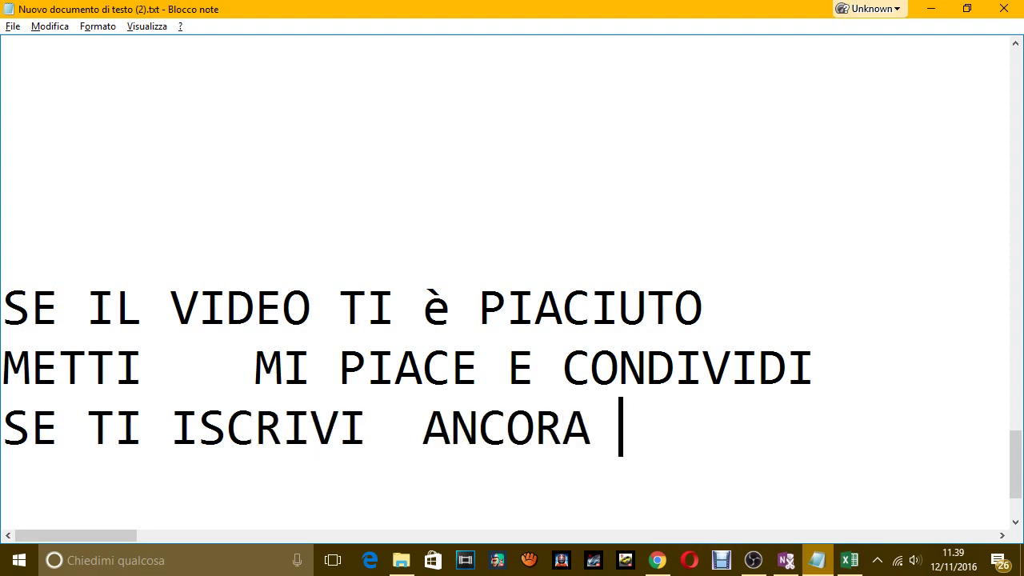
pyautogui.write('MEGLIO, MIFA')
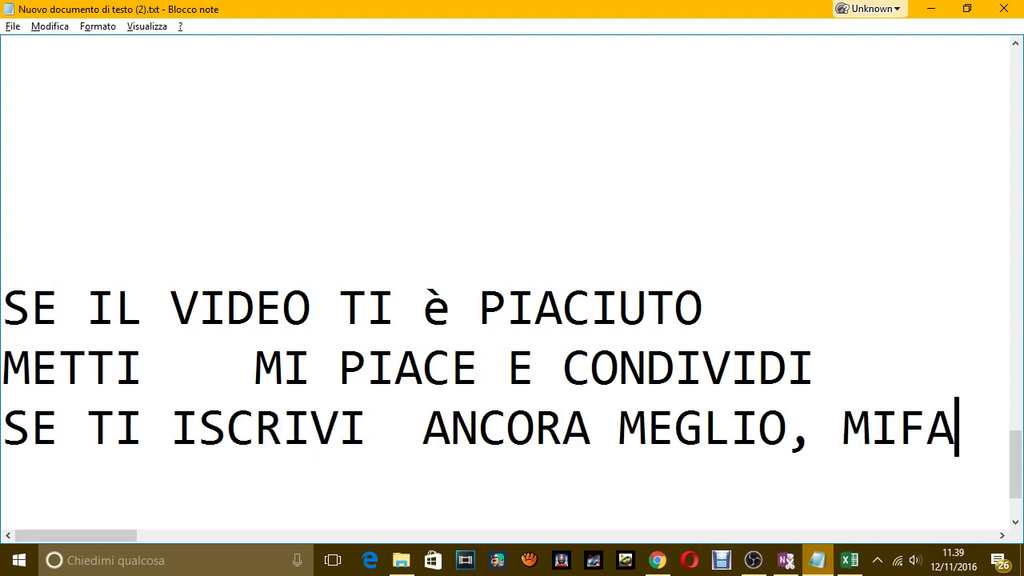
pyautogui.press('BackSpace')
pyautogui.press('BackSpace')
pyautogui.write('FA PI')
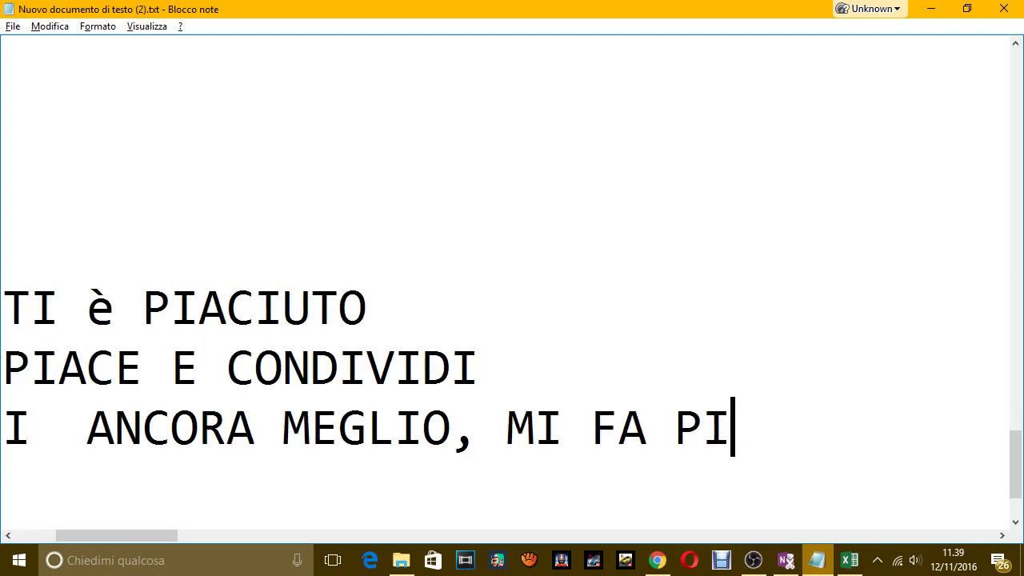
pyautogui.write('ACERE')
pyautogui.press('Left')
pyautogui.press('Return')
pyautogui.press('Right')
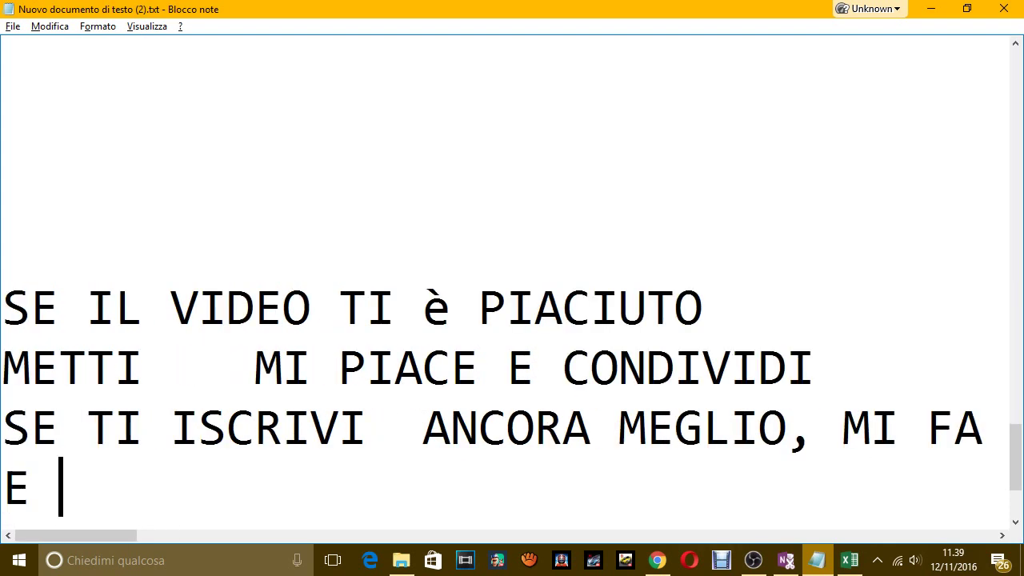
pyautogui.write('TI ARRIVA')
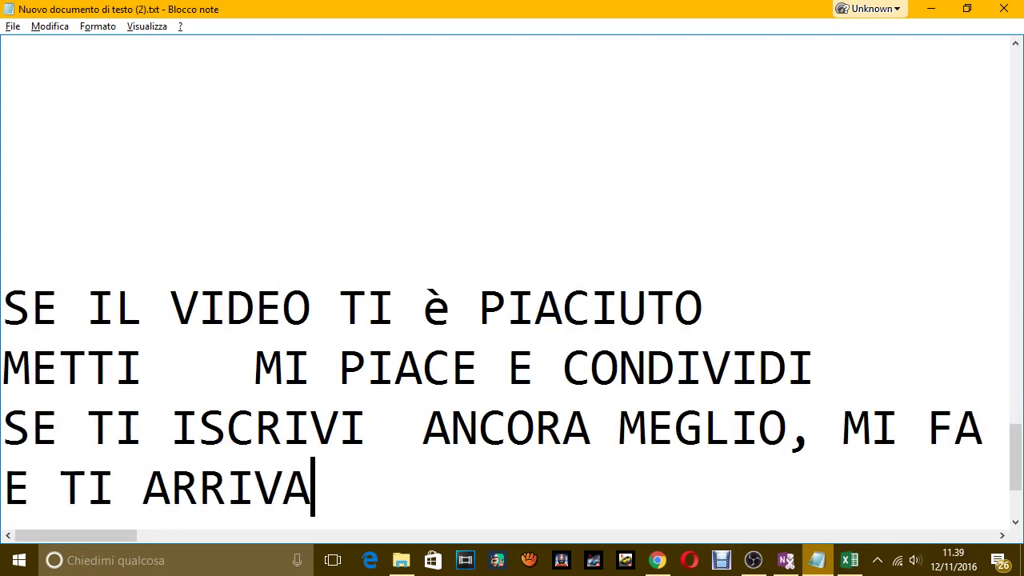
pyautogui.write(' LA MIA')
pyautogui.press('BackSpace')
pyautogui.press('BackSpace')
pyautogui.write('A')
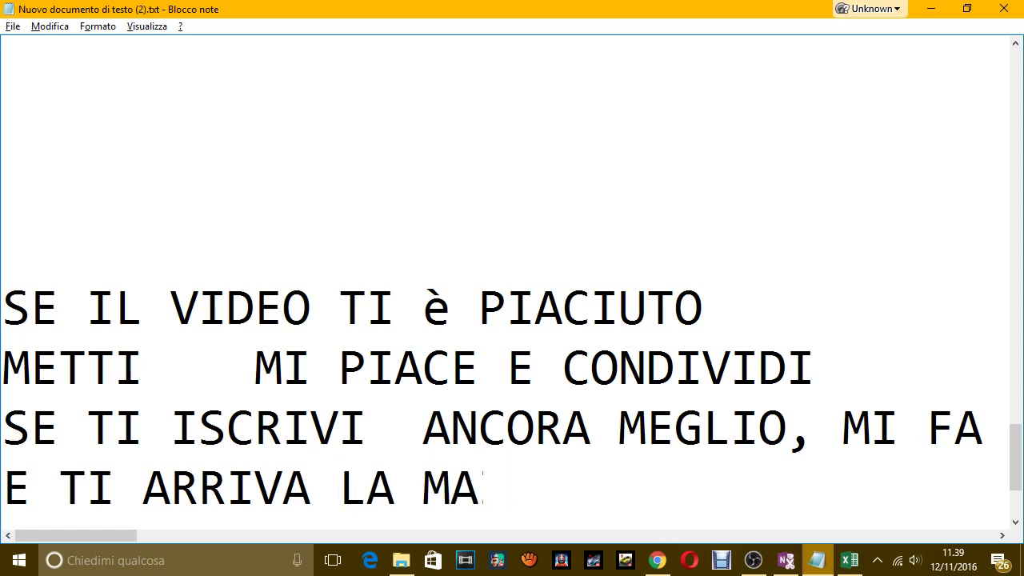
pyautogui.write('IL DI OGN')
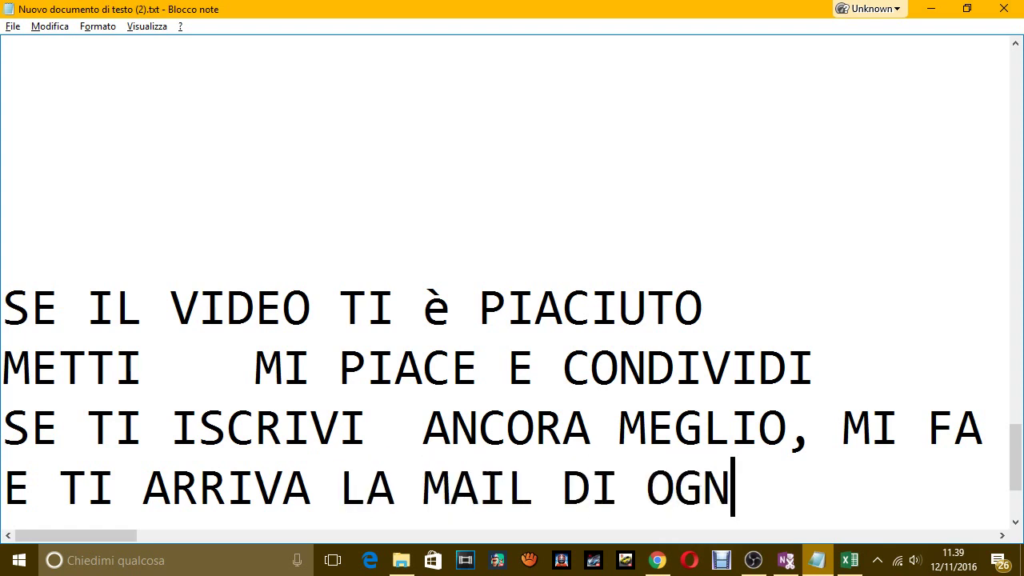
pyautogui.write('I NUOVO ')
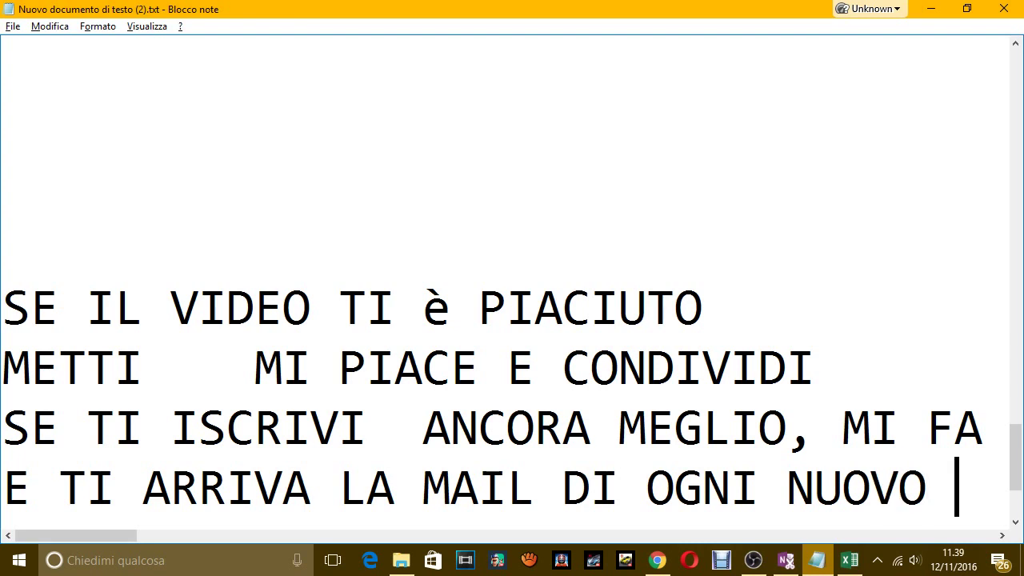
pyautogui.write('CARICAMENTO.')
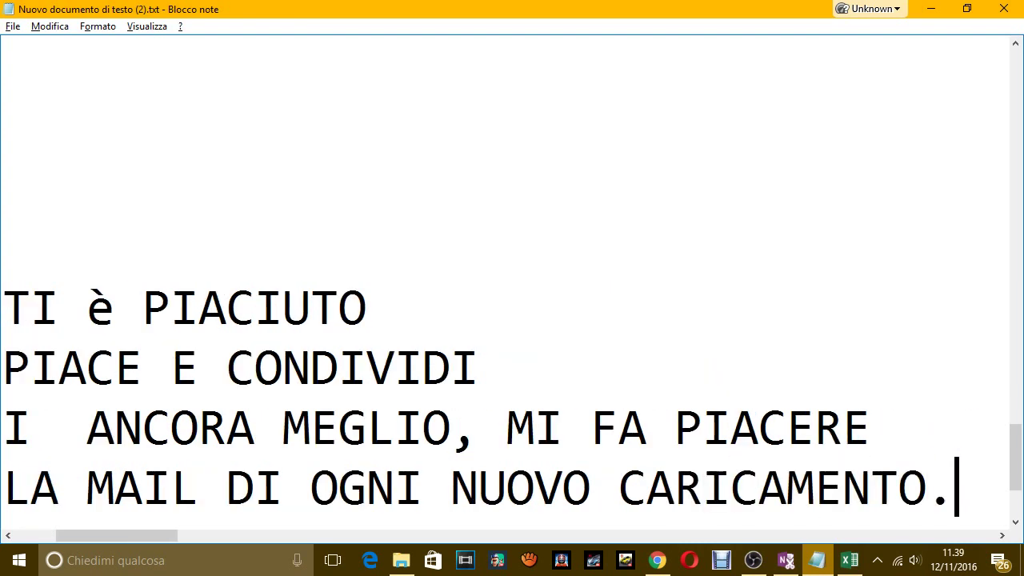
# Sign off with 'GRAZIEEEEE E CIAO ..' and reveal the taskbar's hidden icons
pyautogui.press('Return')
pyautogui.press('Return')
pyautogui.press('Return')
pyautogui.write('GRAZE')
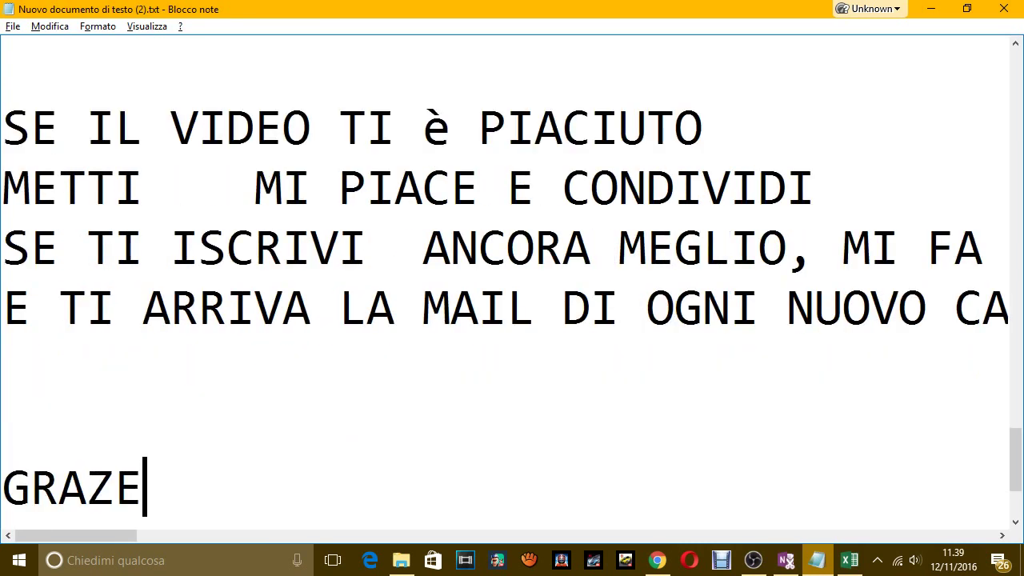
pyautogui.write('I')
pyautogui.press('BackSpace')
pyautogui.press('BackSpace')
pyautogui.write('IEEEEEE')
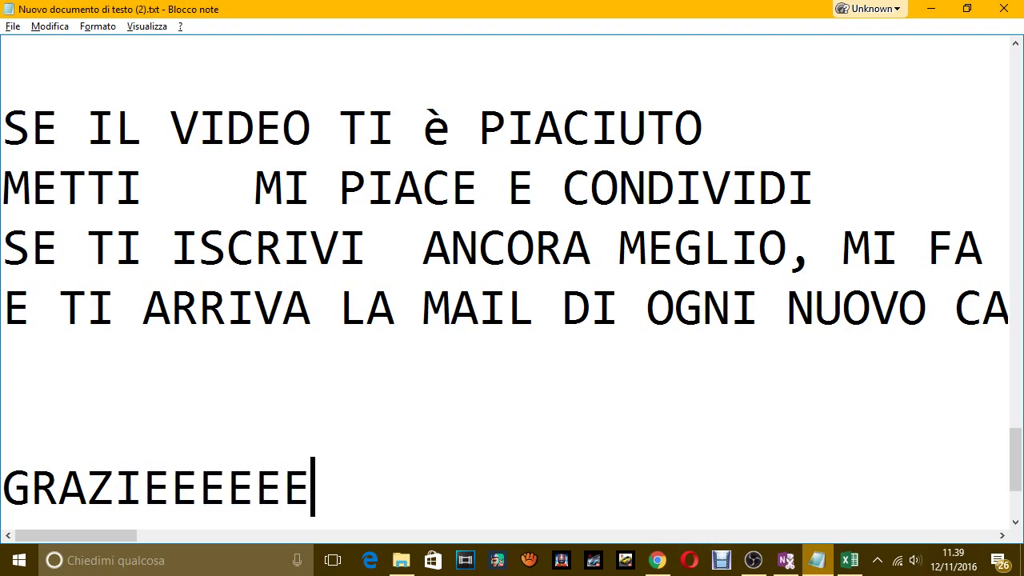
pyautogui.press('BackSpace')
pyautogui.write('E   ')
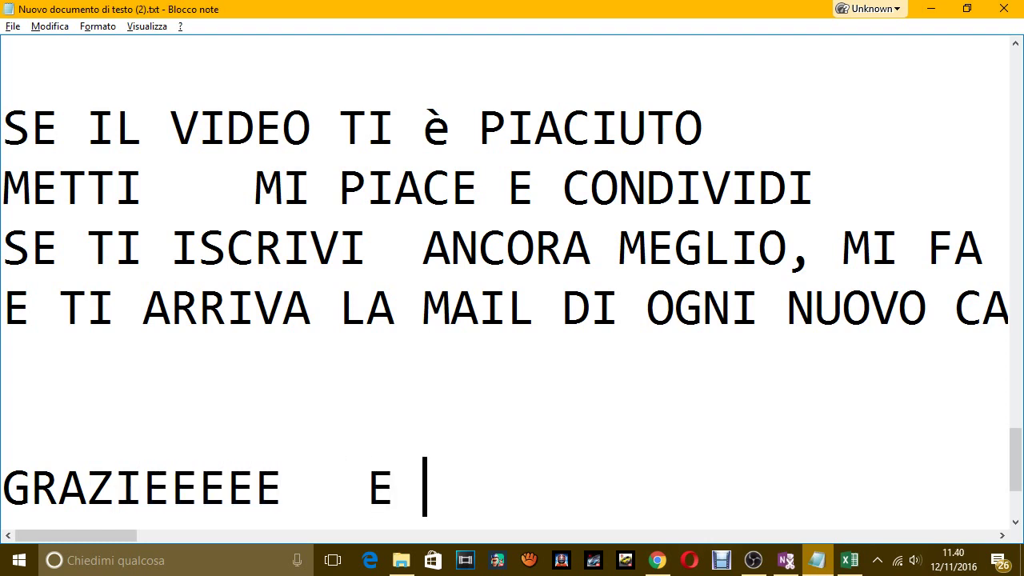
pyautogui.write('ALLA')
pyautogui.press('BackSpace')
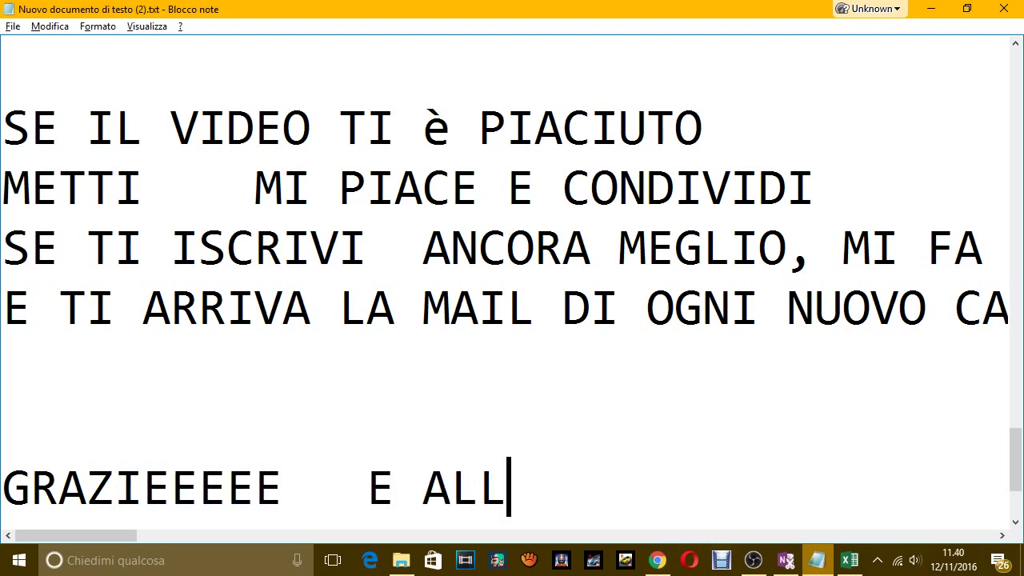
pyautogui.write('A PRO')
pyautogui.press('BackSpace')
pyautogui.press('BackSpace')
pyautogui.press('BackSpace')
pyautogui.press('BackSpace')
pyautogui.press('BackSpace')
pyautogui.press('BackSpace')
pyautogui.press('BackSpace')
pyautogui.write('CIAO ')
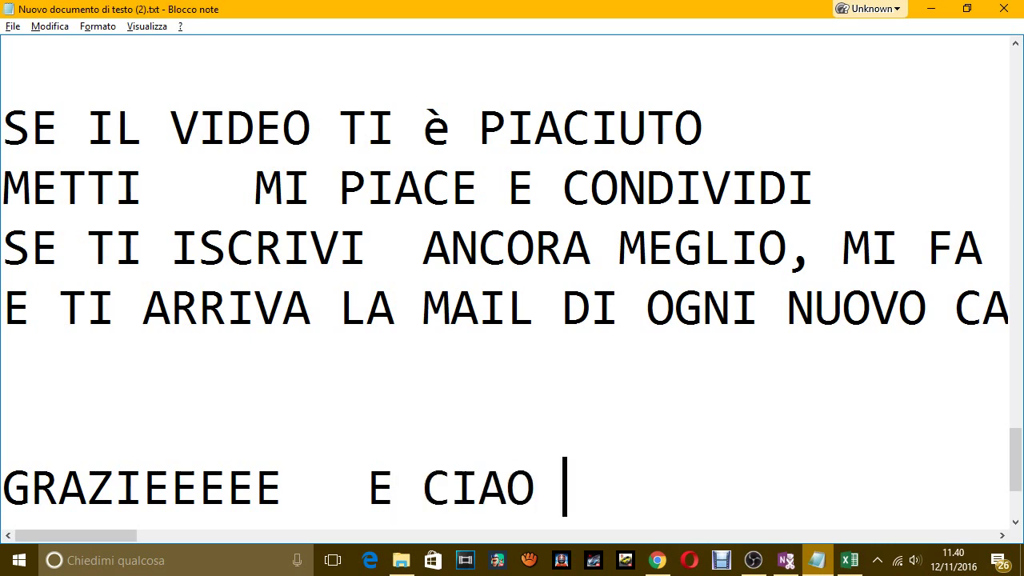
pyautogui.write('..')
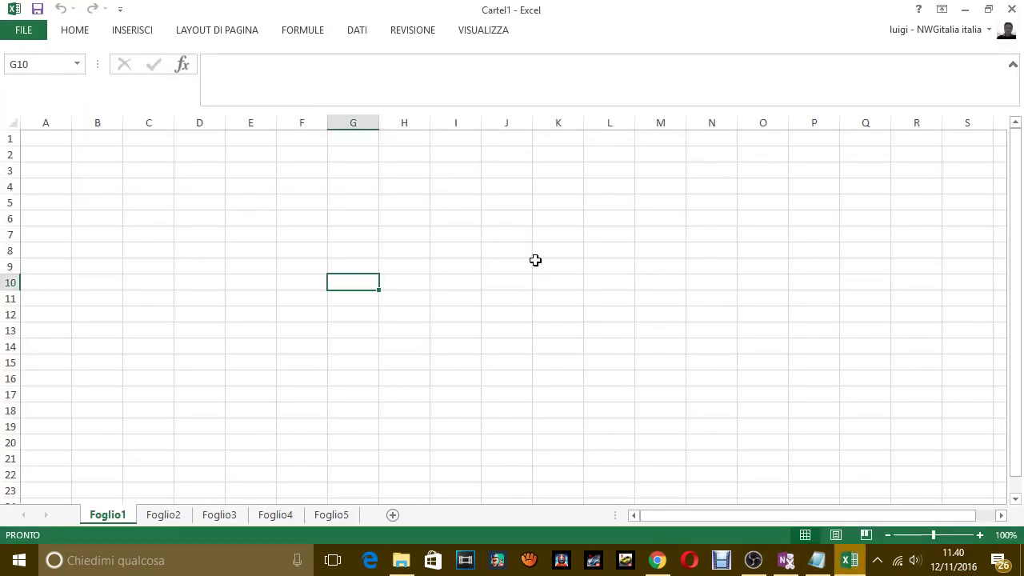
pyautogui.click(878, 561)
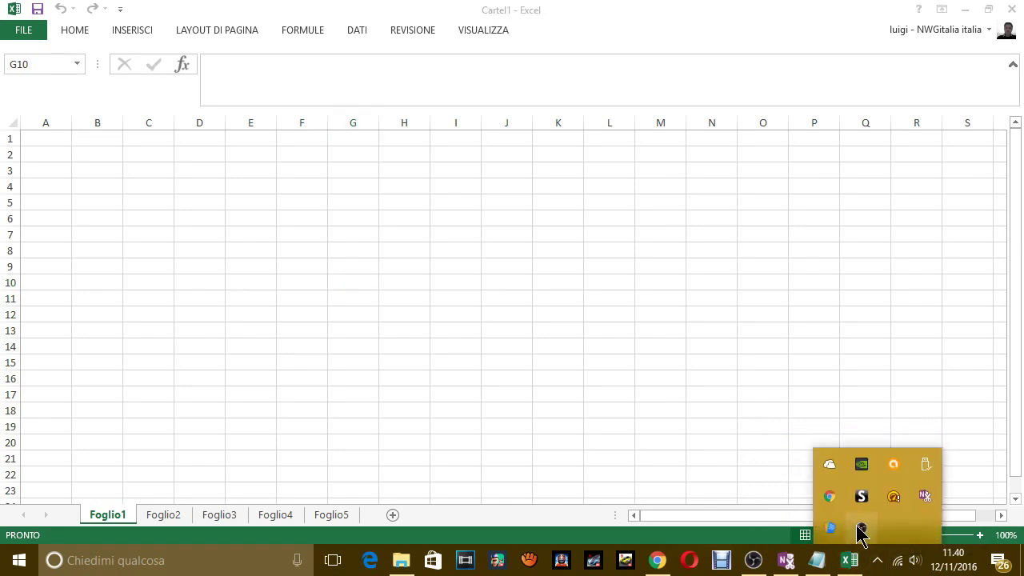